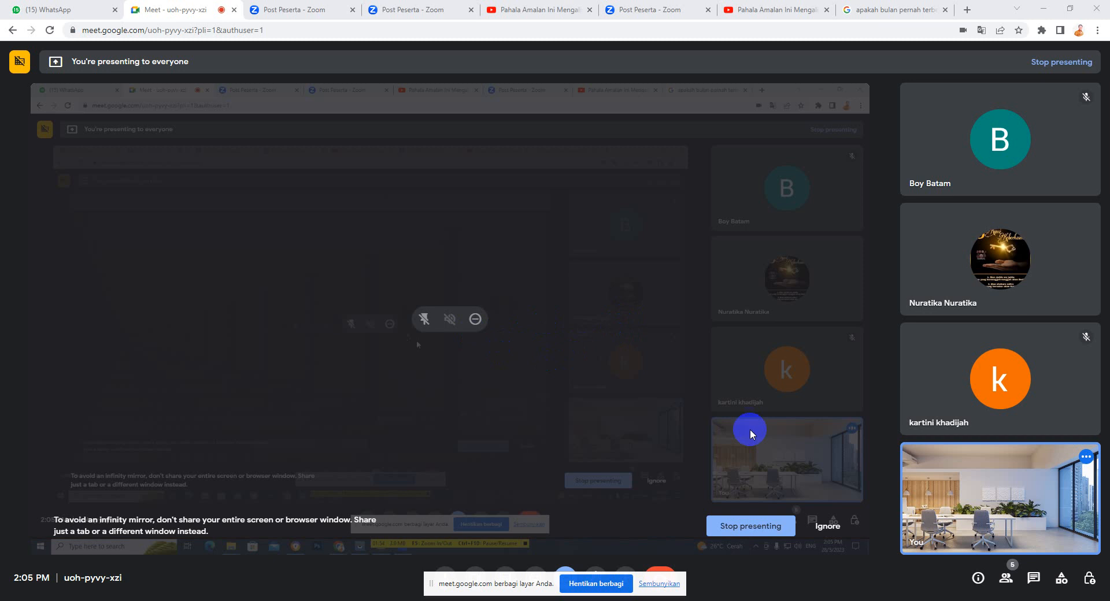
# Switch to the video editor and fit the whole sequence of clips into the timeline view.
pyautogui.click(461, 600)
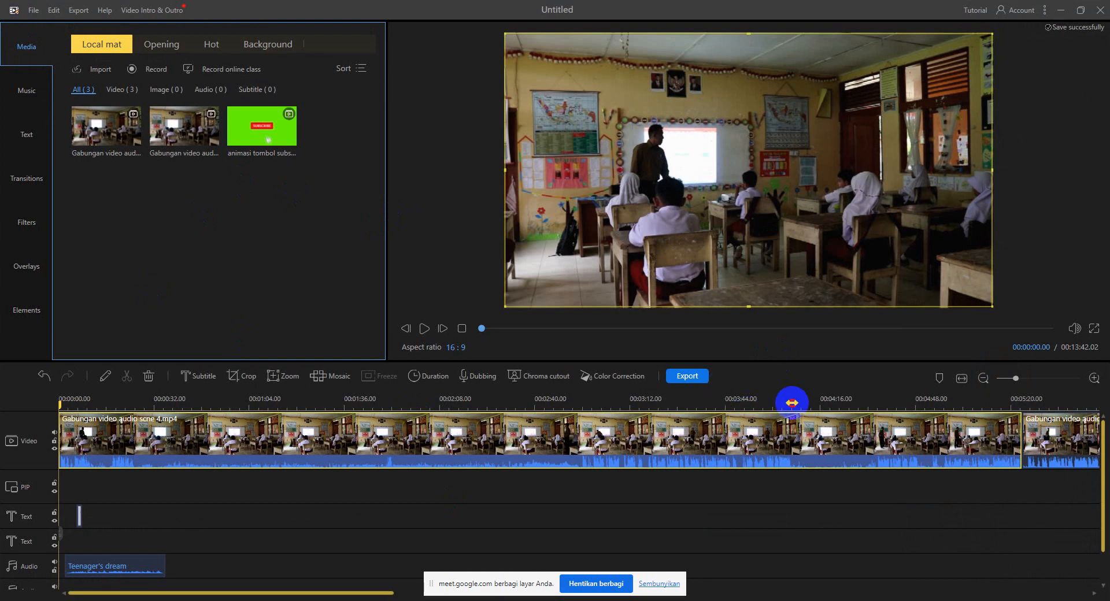
pyautogui.moveTo(792, 401); pyautogui.dragTo(451, 397)
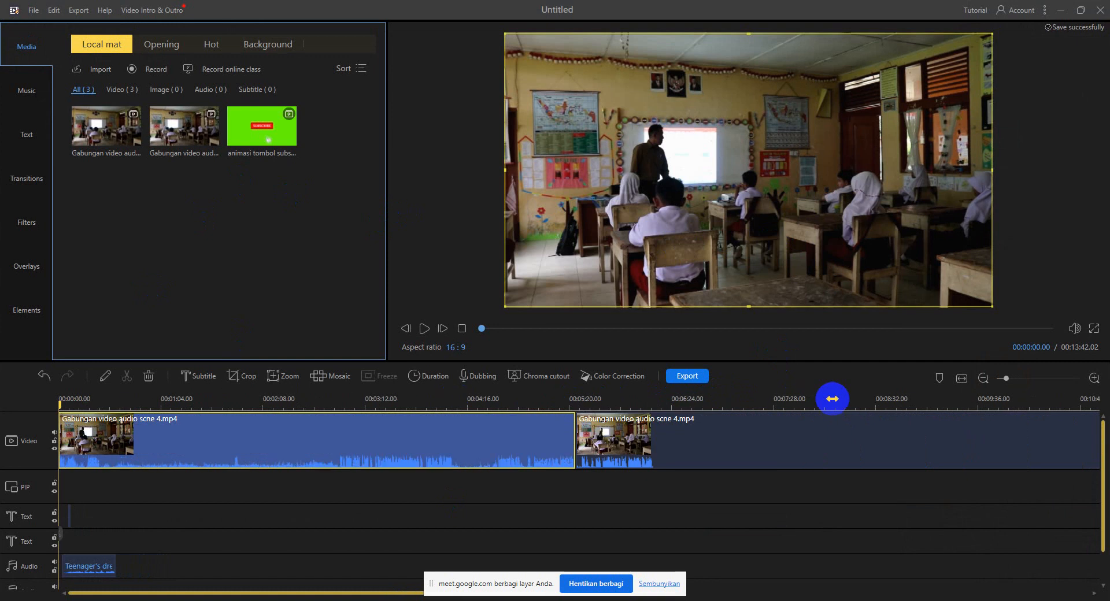
pyautogui.moveTo(861, 398); pyautogui.dragTo(547, 404)
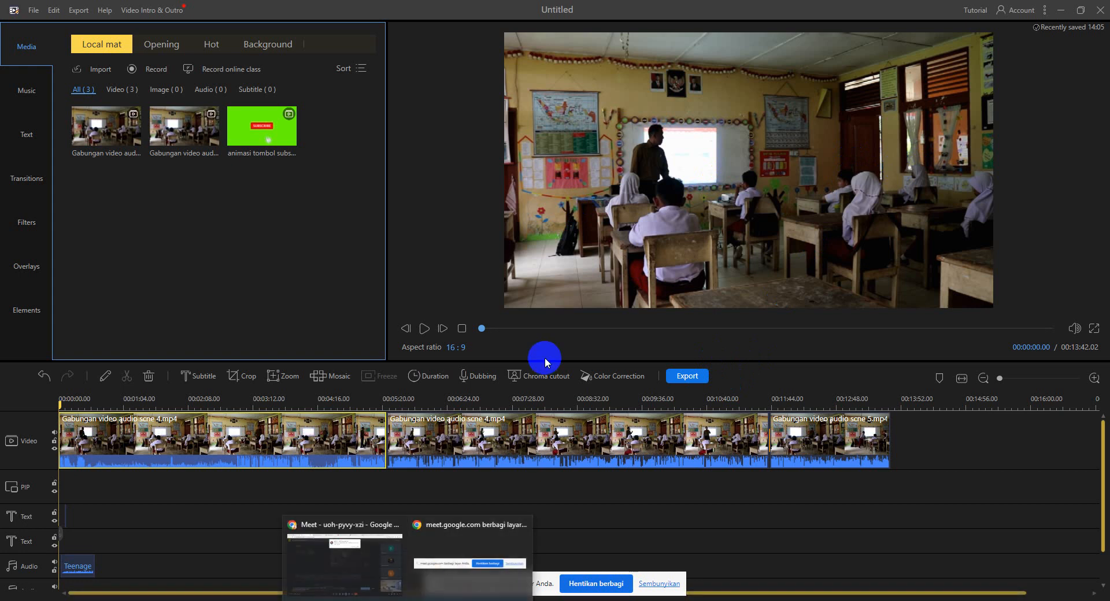
# Switch to the Google Meet call, admit the waiting participant, and go back to the video editor.
pyautogui.click(340, 575)
pyautogui.click(675, 127)
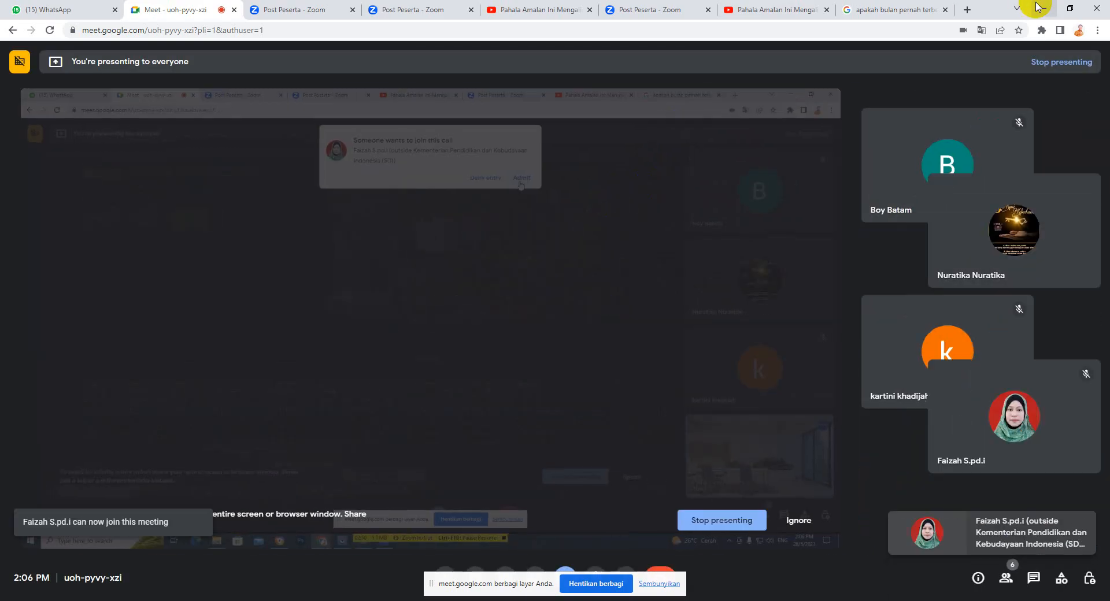
pyautogui.click(1043, 8)
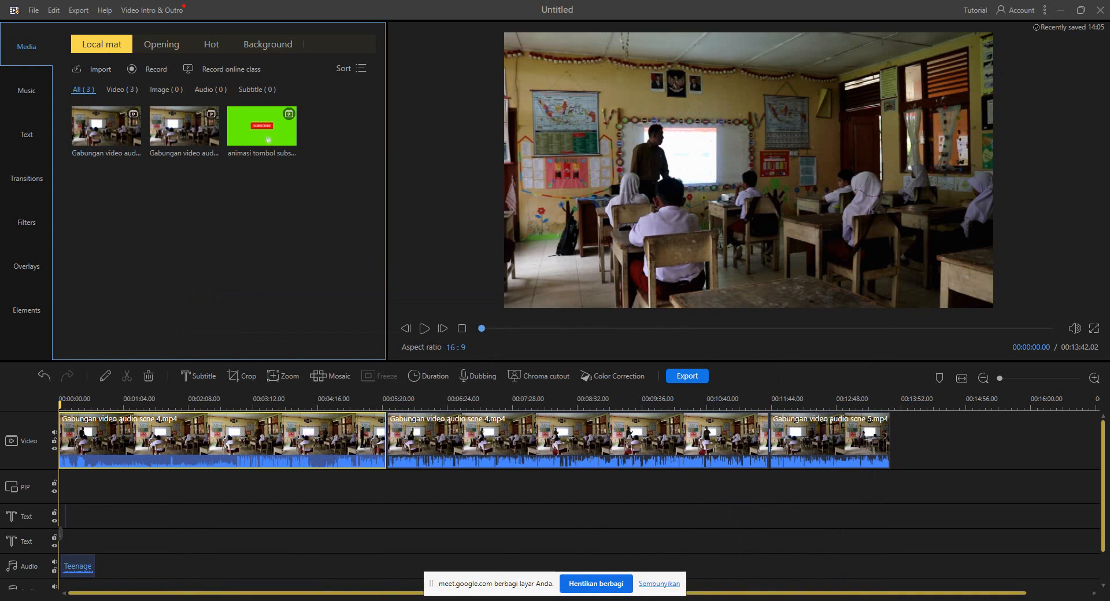
# Switch to the Google Meet call and mute all participants from the people list.
pyautogui.moveTo(407, 600)
pyautogui.click(352, 561)
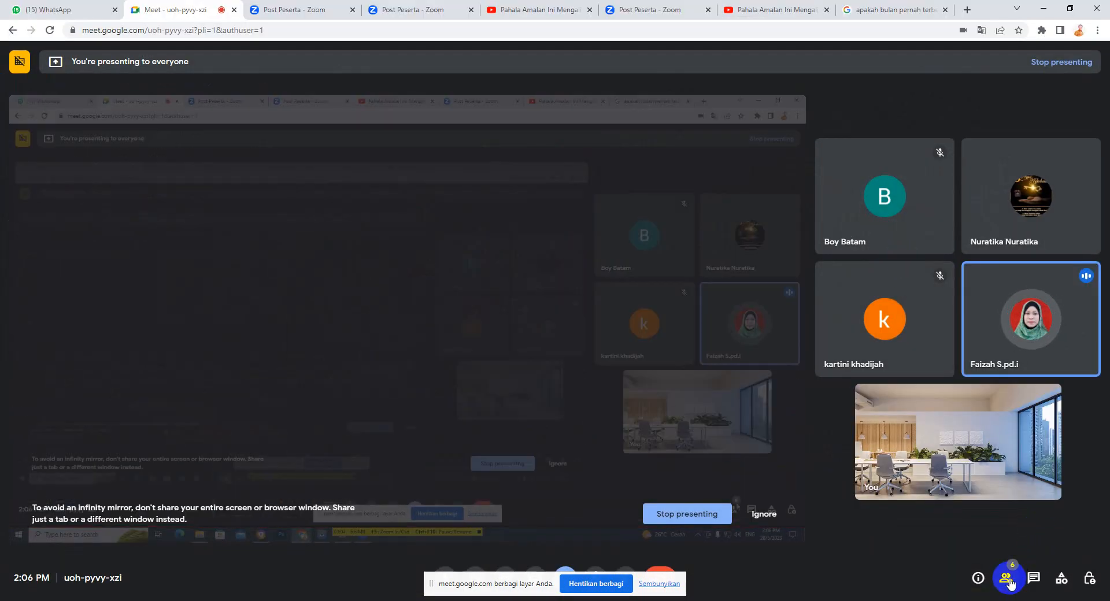
pyautogui.click(1005, 578)
pyautogui.click(948, 108)
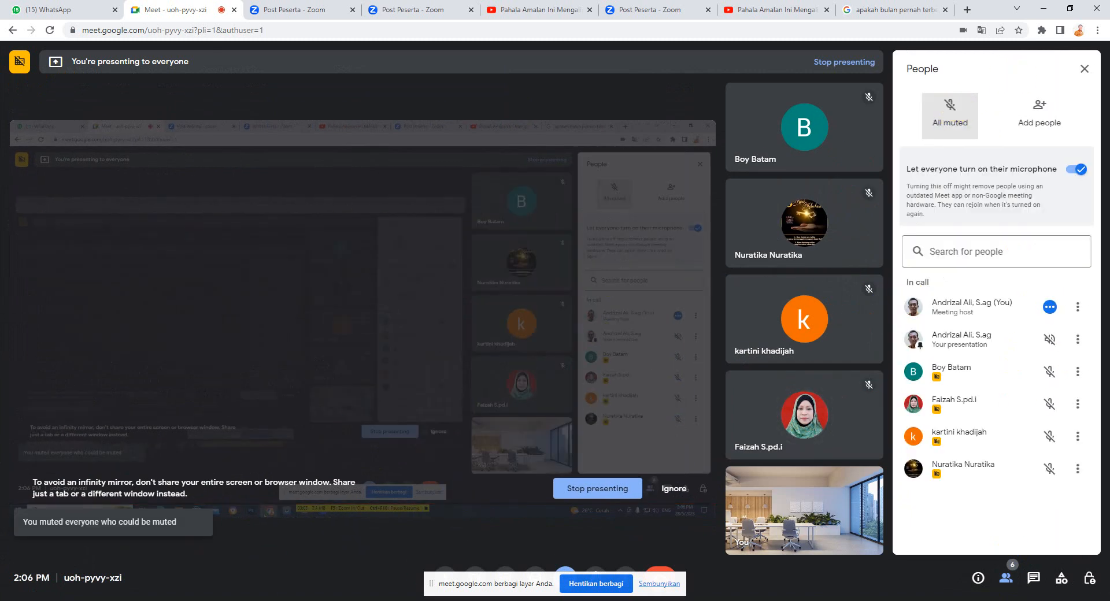
# Return to the video editor and delete all clips from every timeline track.
pyautogui.moveTo(408, 600)
pyautogui.click(464, 600)
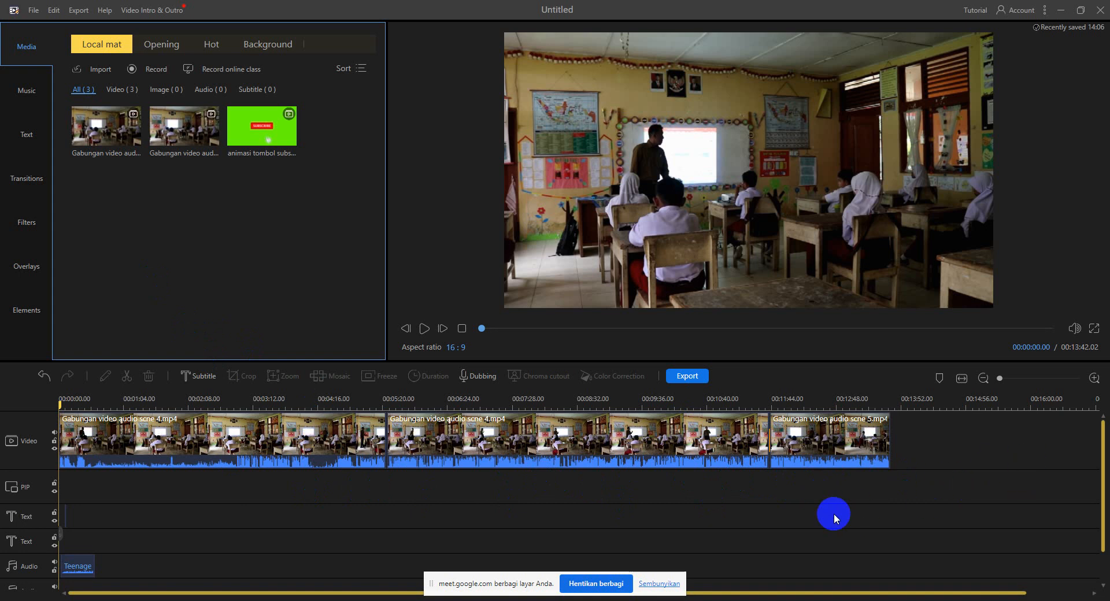
pyautogui.hotkey('ctrl', 'a')
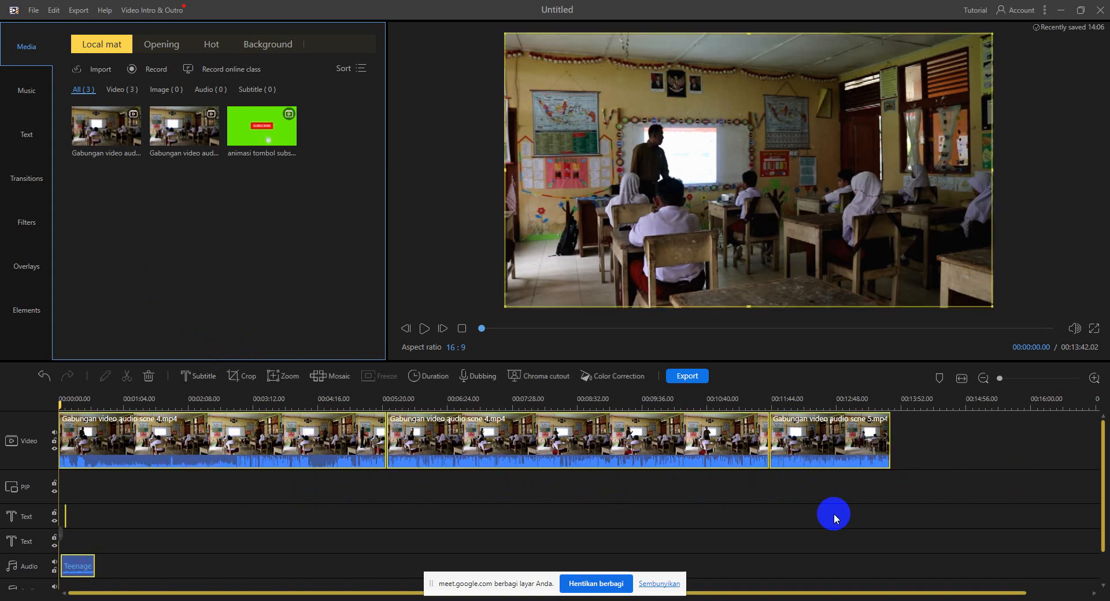
pyautogui.press('Delete')
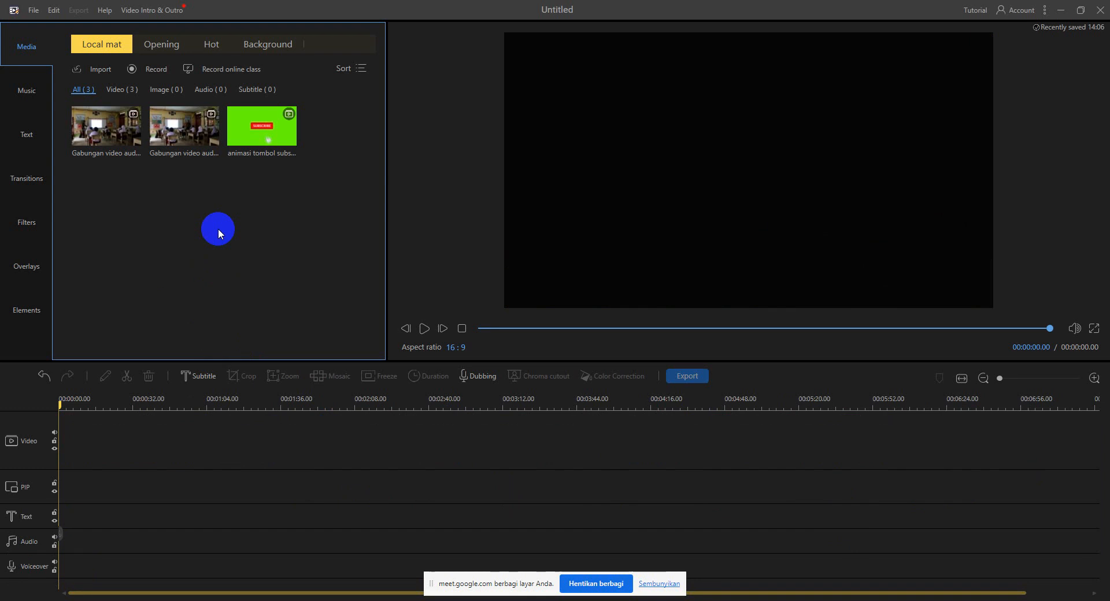
# Start a media import and browse to the folder PPG > record PPT > record PPL 2 on Local Disk (E:).
pyautogui.rightClick(219, 230)
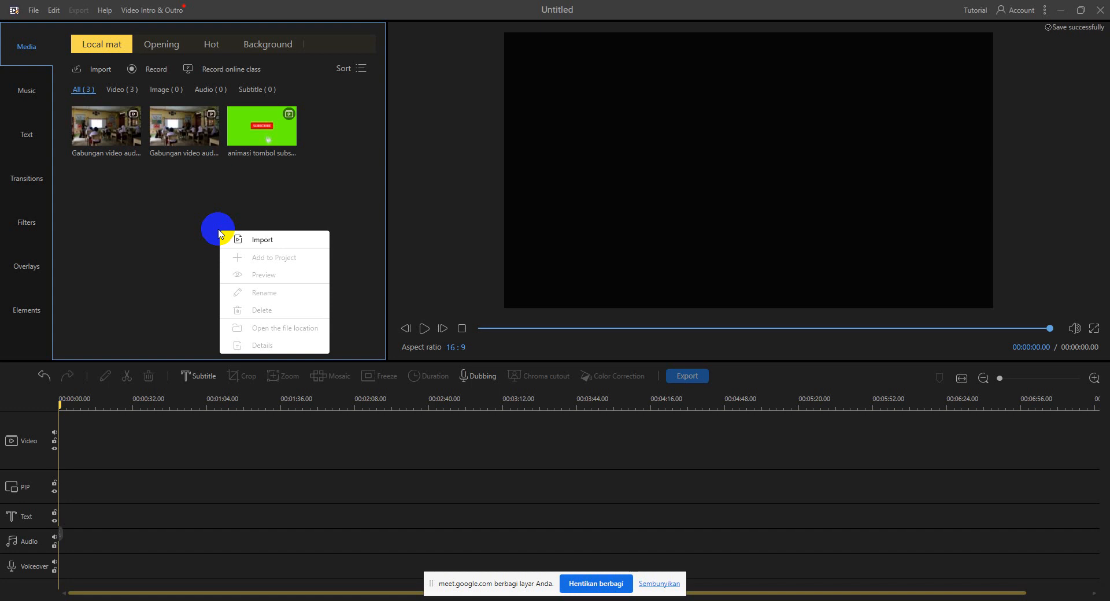
pyautogui.click(101, 182)
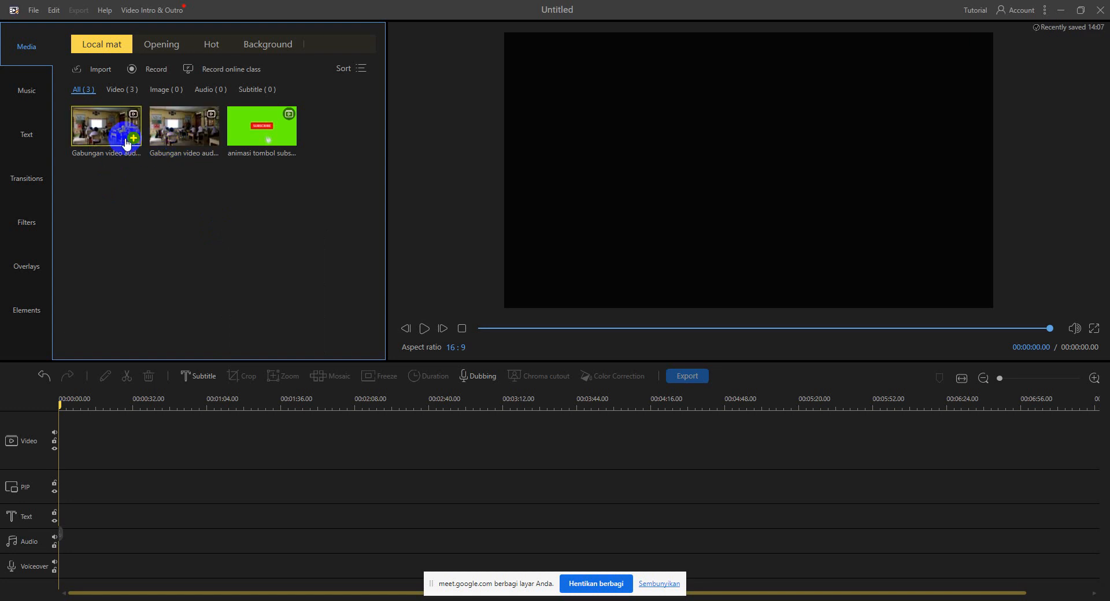
pyautogui.rightClick(205, 267)
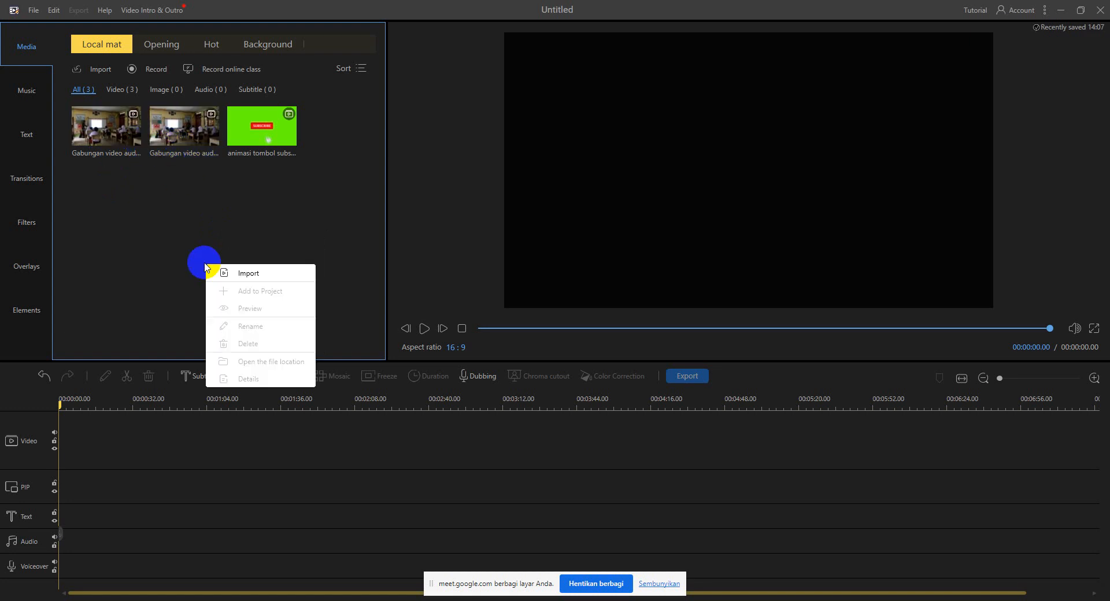
pyautogui.click(278, 272)
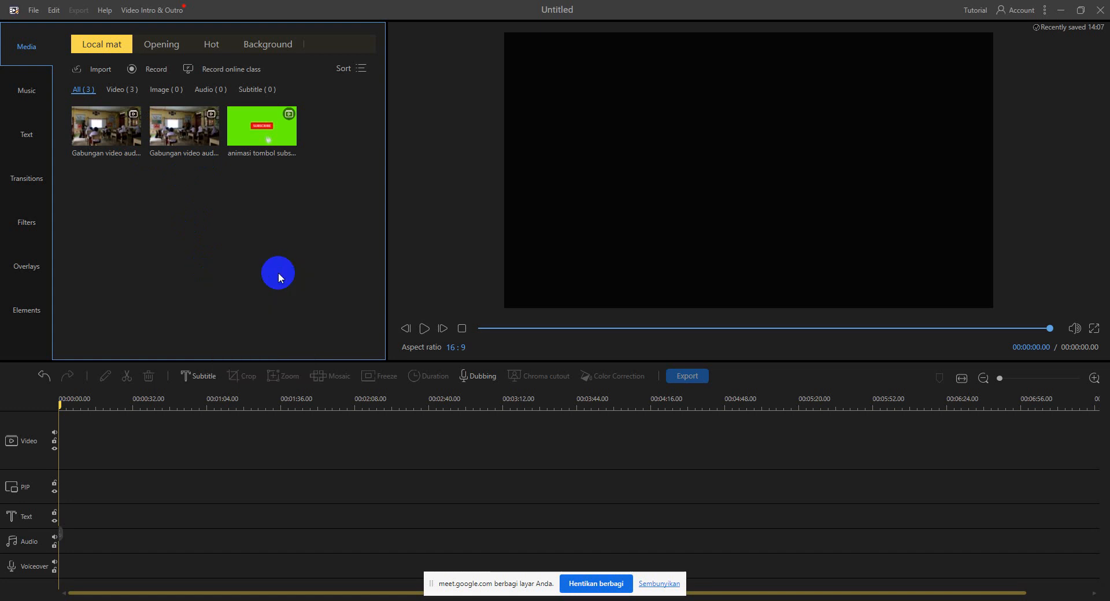
pyautogui.scroll(-1, 84, 234)
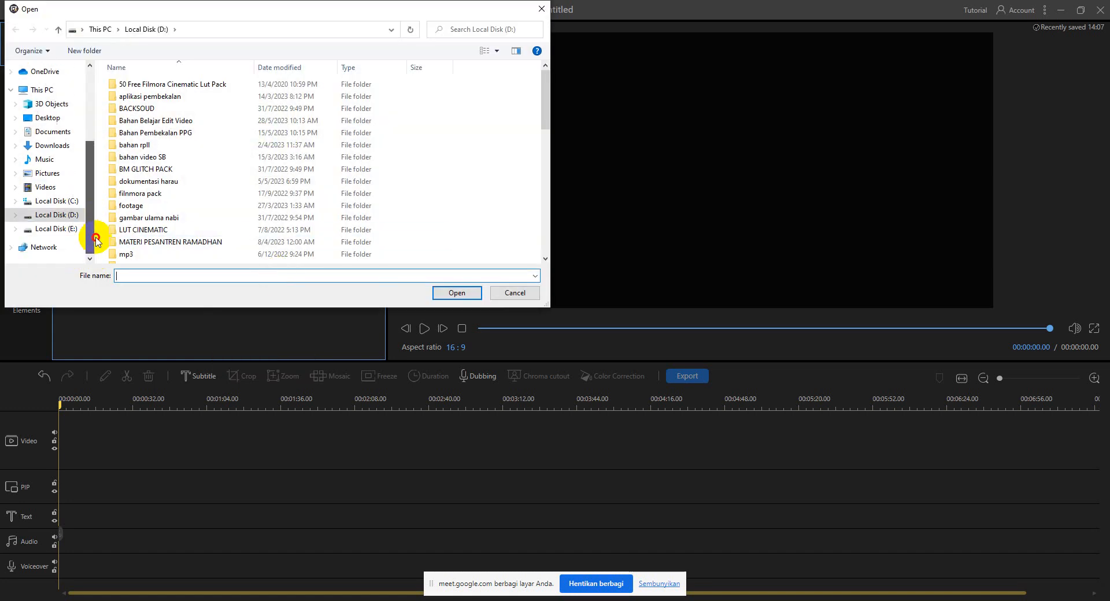
pyautogui.click(74, 230)
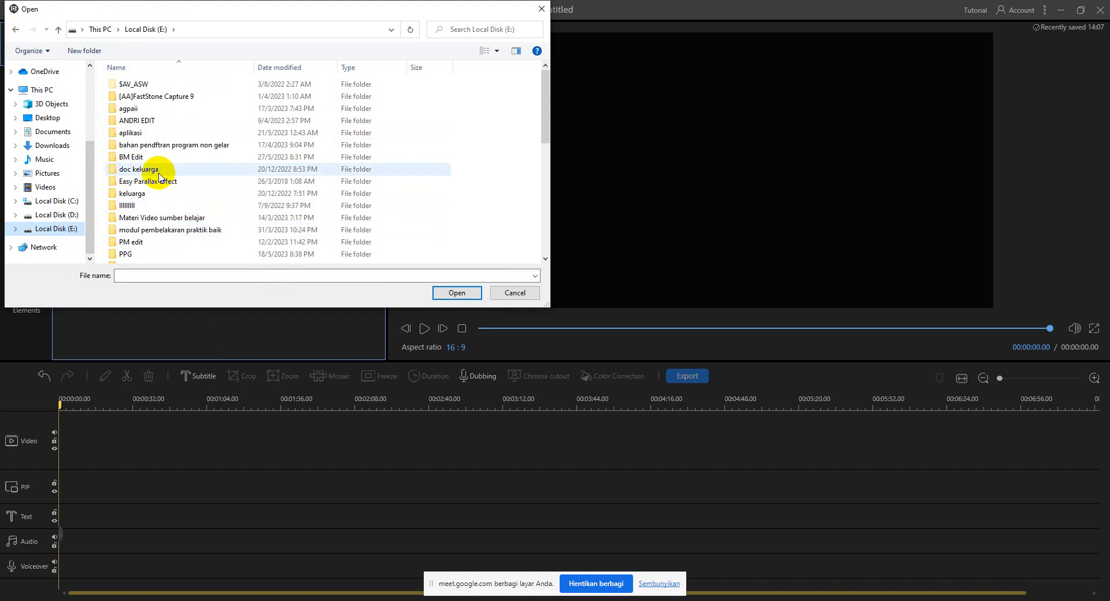
pyautogui.doubleClick(139, 252)
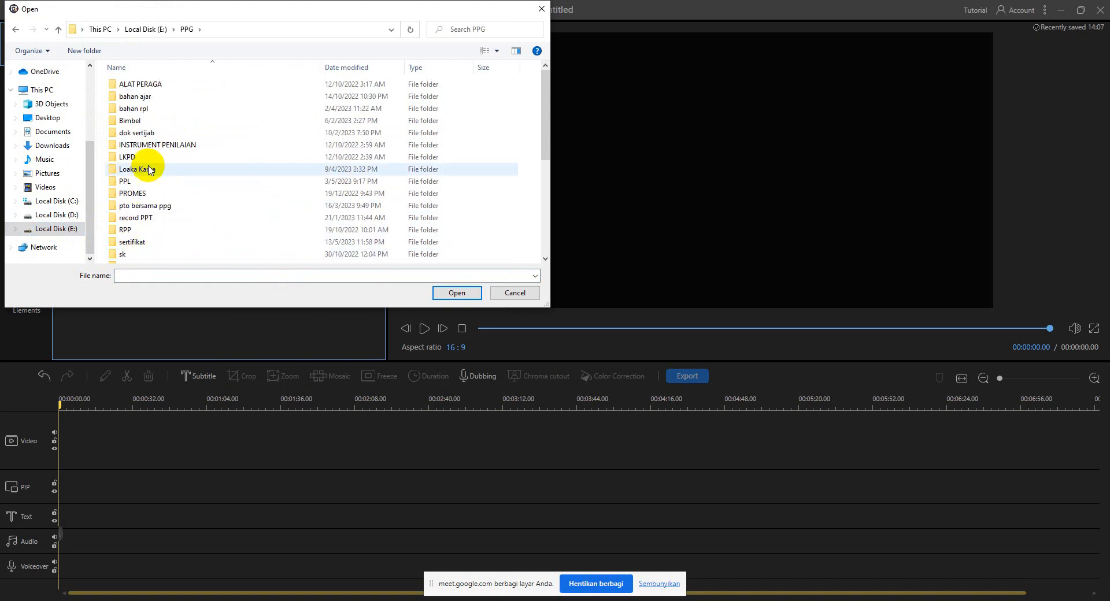
pyautogui.doubleClick(152, 218)
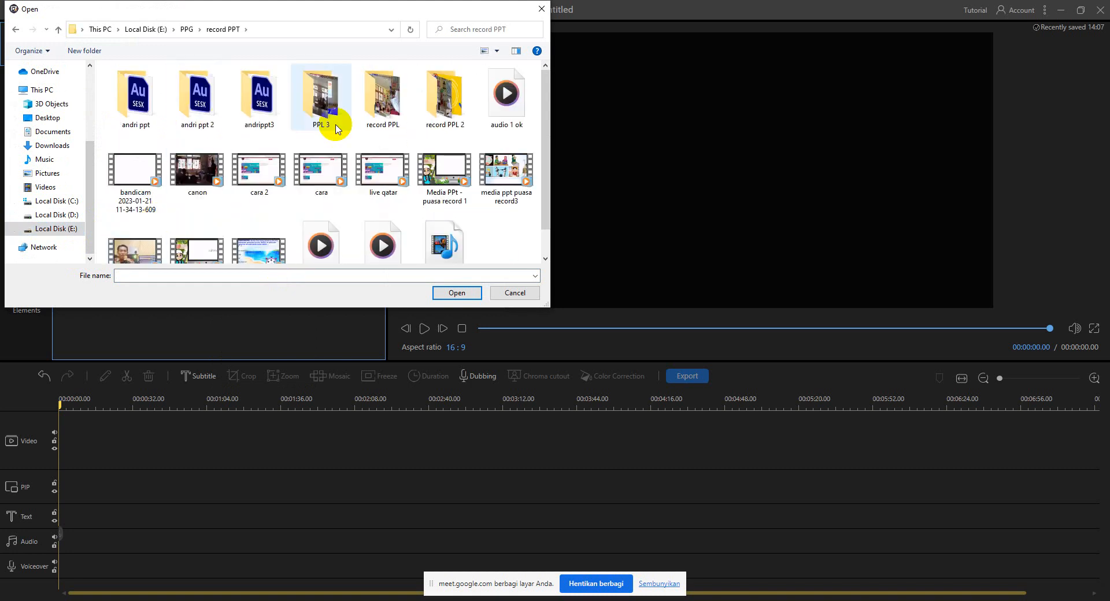
pyautogui.doubleClick(442, 101)
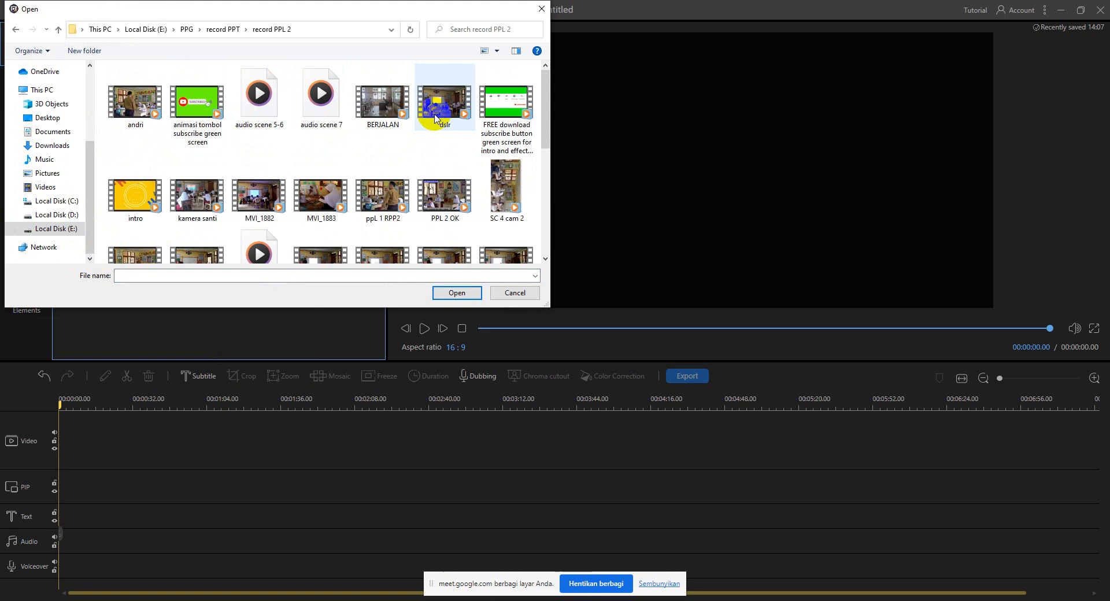
# Import the video SC 5 Cam 2 into the media library.
pyautogui.moveTo(546, 99); pyautogui.dragTo(550, 119)
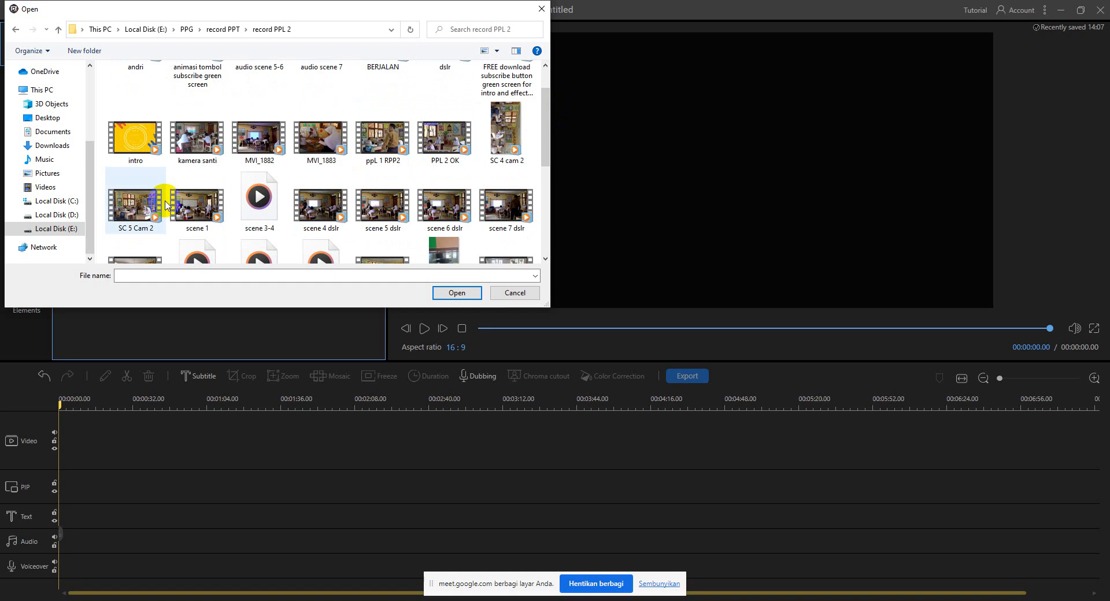
pyautogui.click(132, 221)
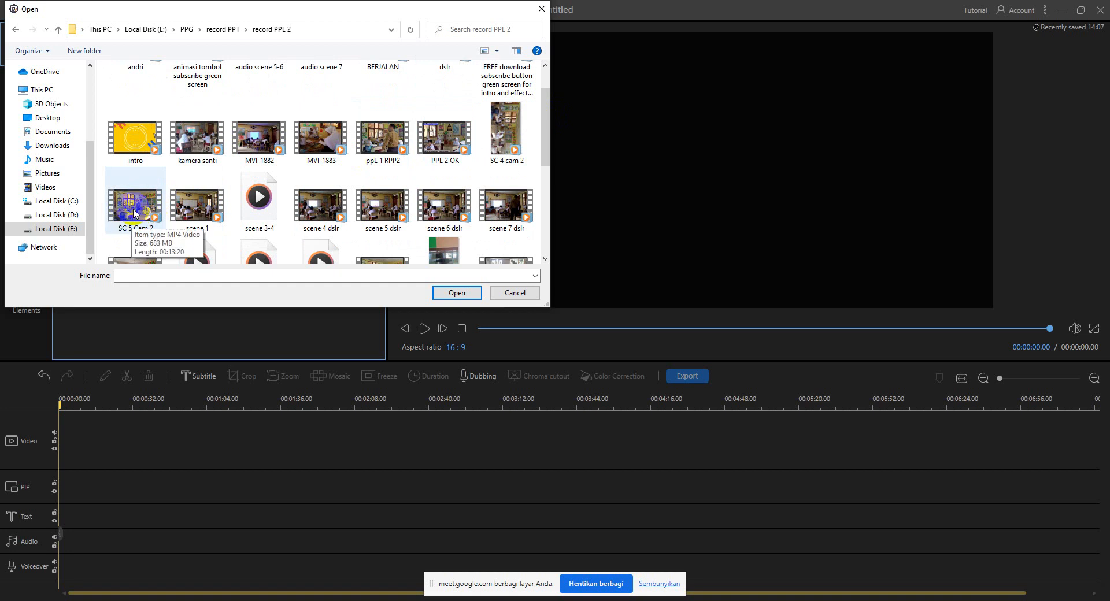
pyautogui.click(133, 210)
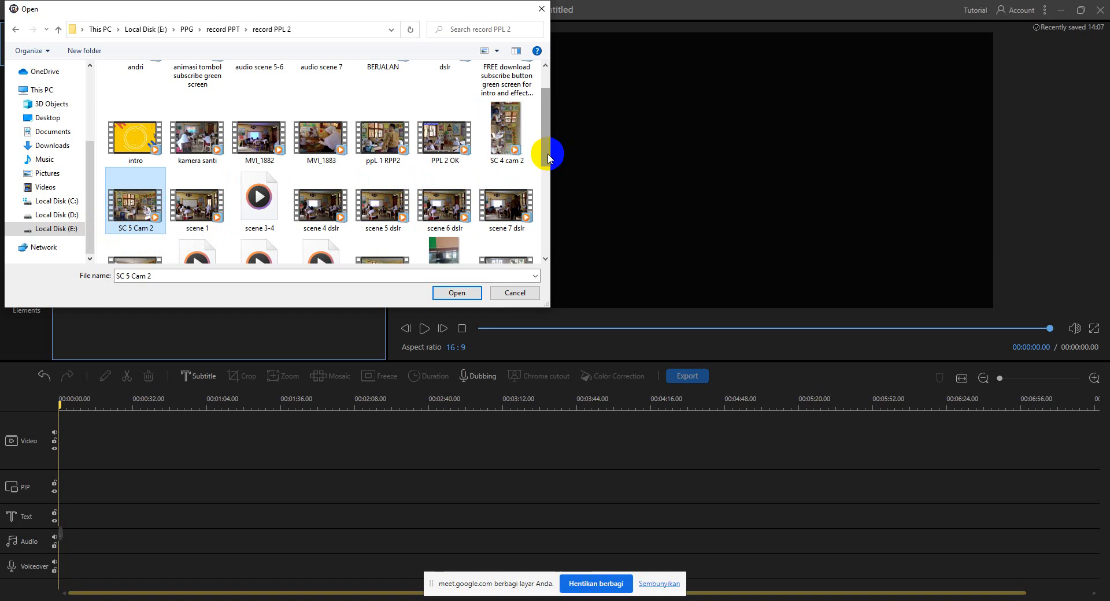
pyautogui.moveTo(545, 159); pyautogui.dragTo(556, 179)
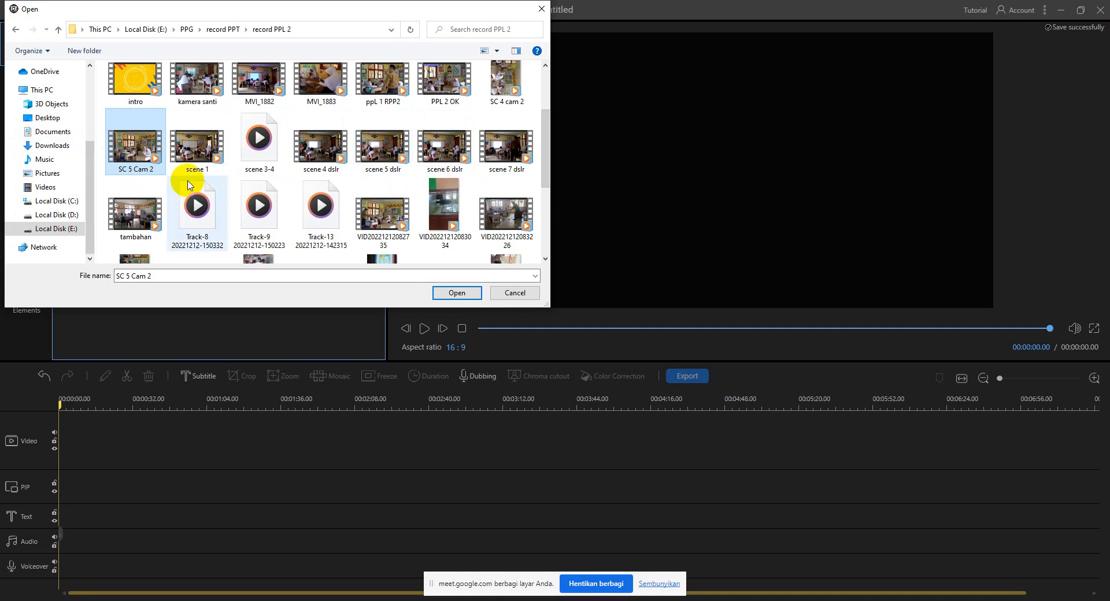
pyautogui.click(452, 292)
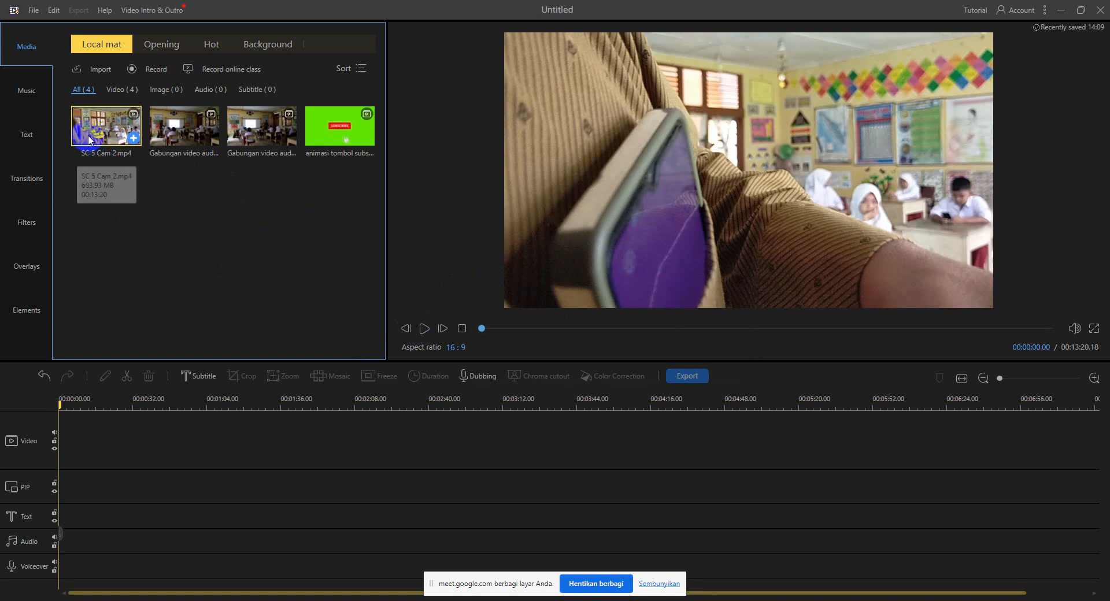
# Import the audio file audio scene 5-6 into the media library.
pyautogui.rightClick(137, 213)
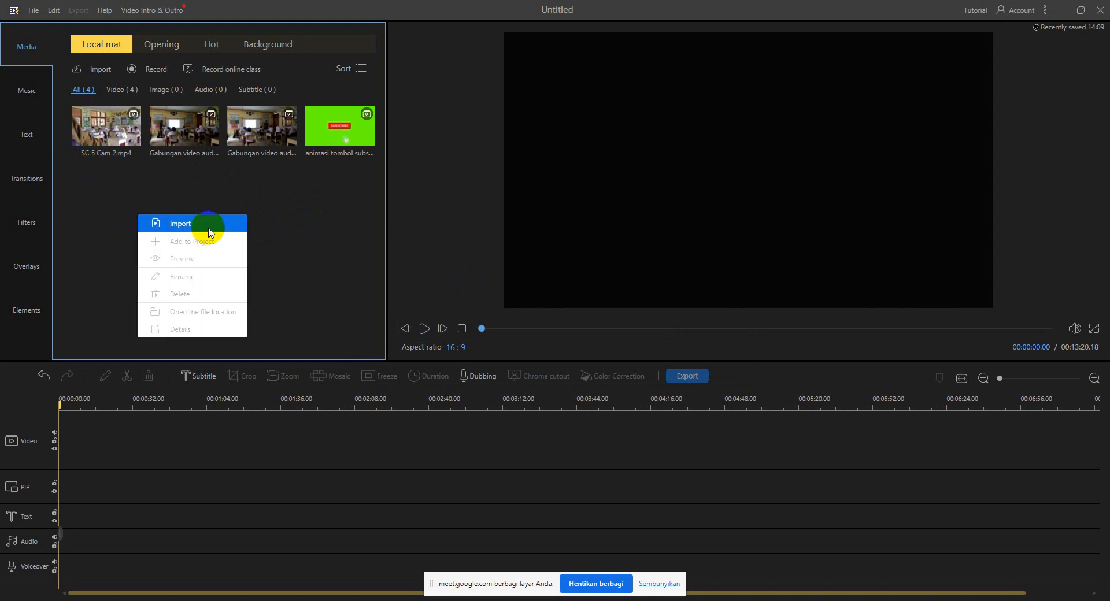
pyautogui.click(159, 223)
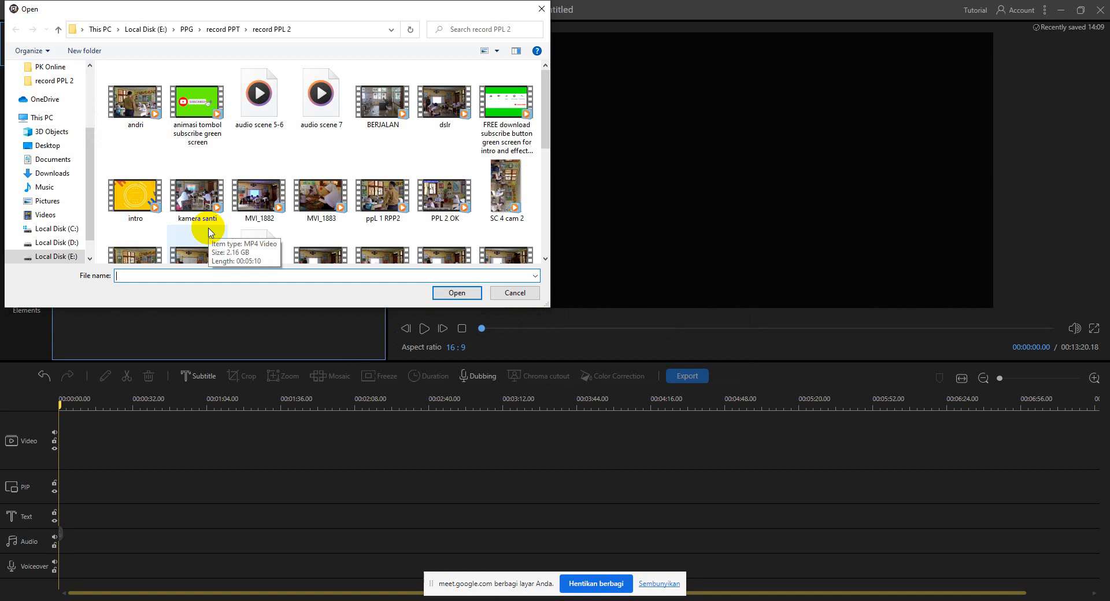
pyautogui.click(266, 127)
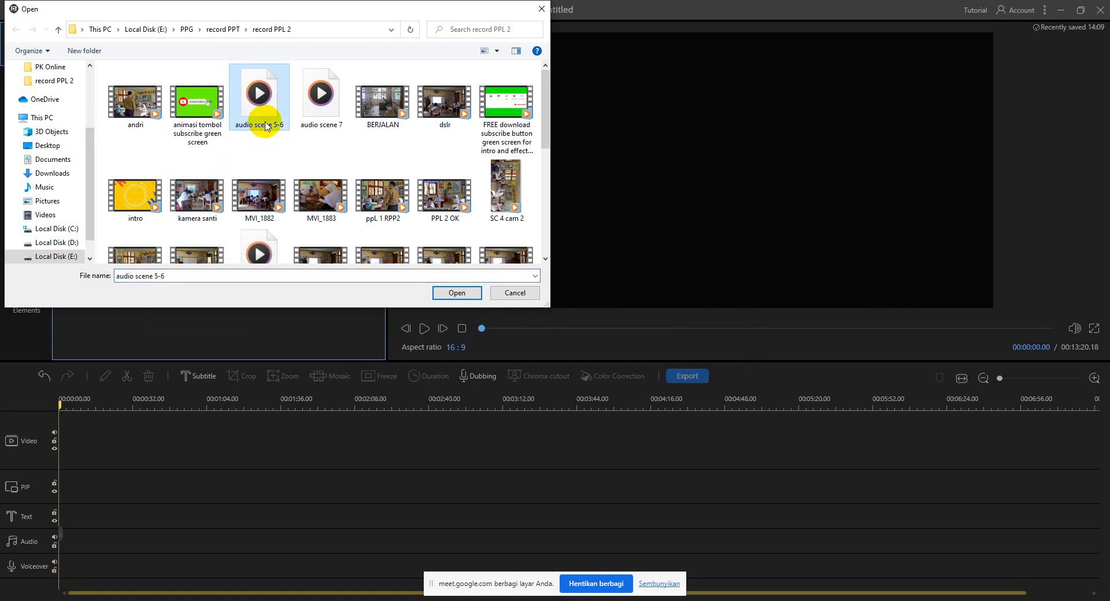
pyautogui.click(457, 292)
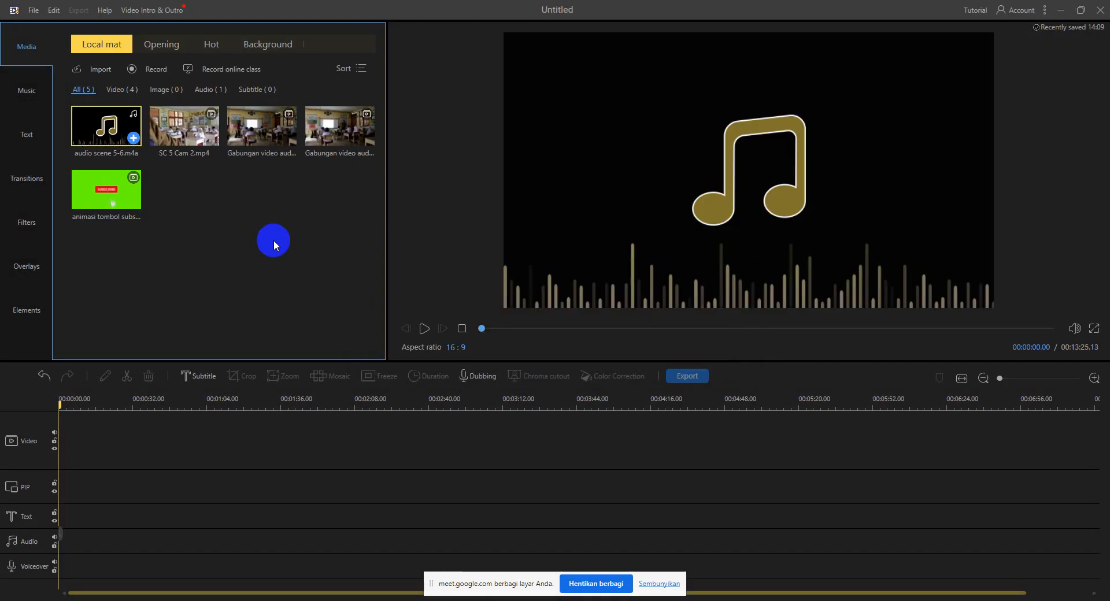
pyautogui.click(273, 240)
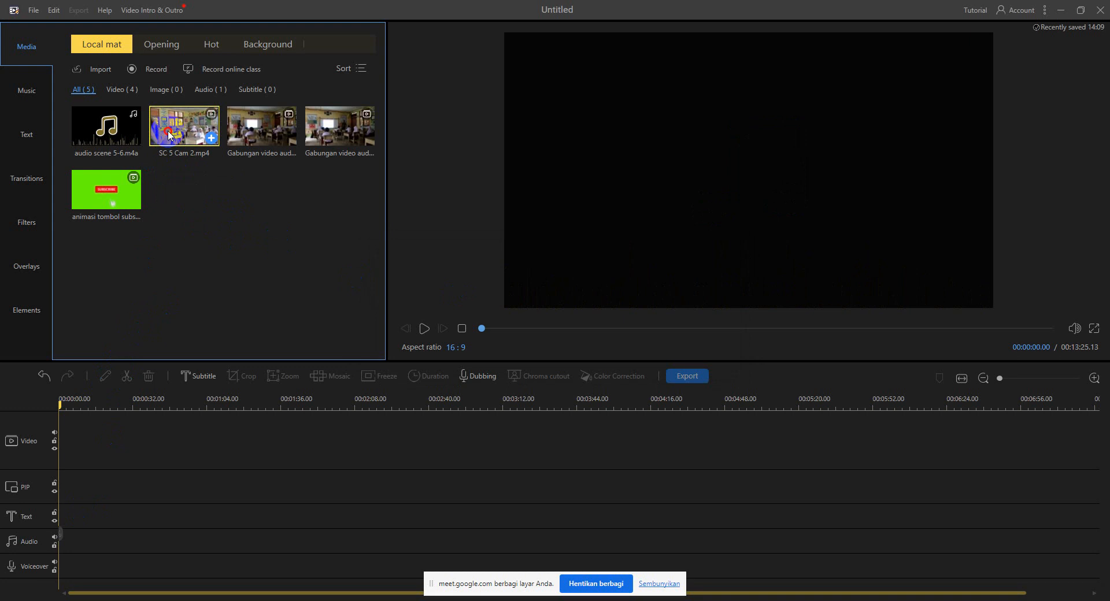
# Place SC 5 Cam 2.mp4 on the video track and audio scene 5-6.m4a on the audio track, both starting at 00:00:00.00.
pyautogui.moveTo(169, 136); pyautogui.dragTo(178, 178)
pyautogui.moveTo(112, 412); pyautogui.dragTo(78, 449)
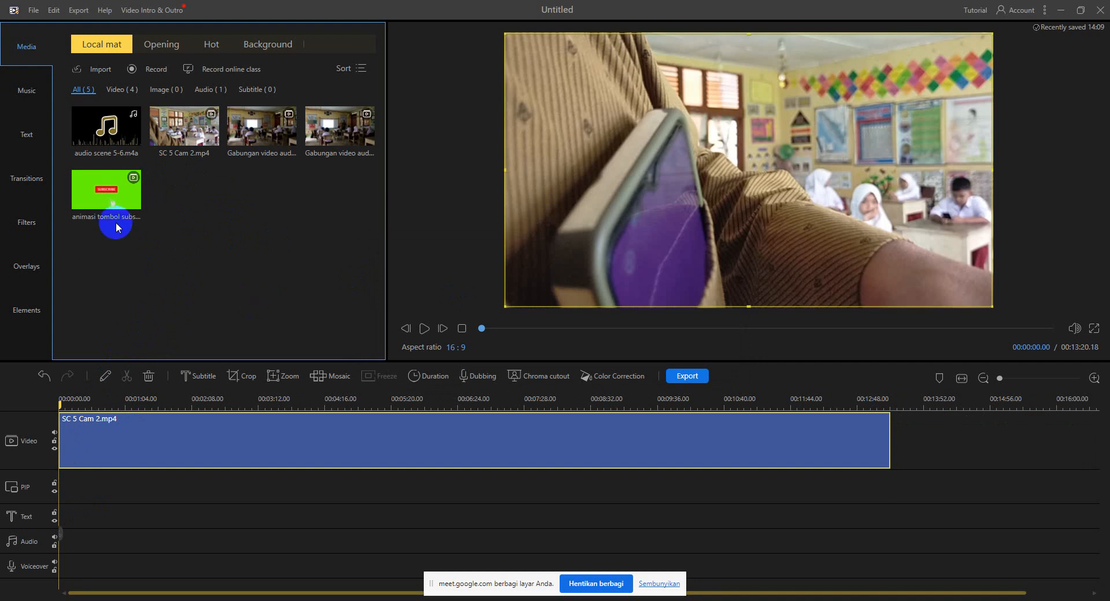
pyautogui.moveTo(98, 154)
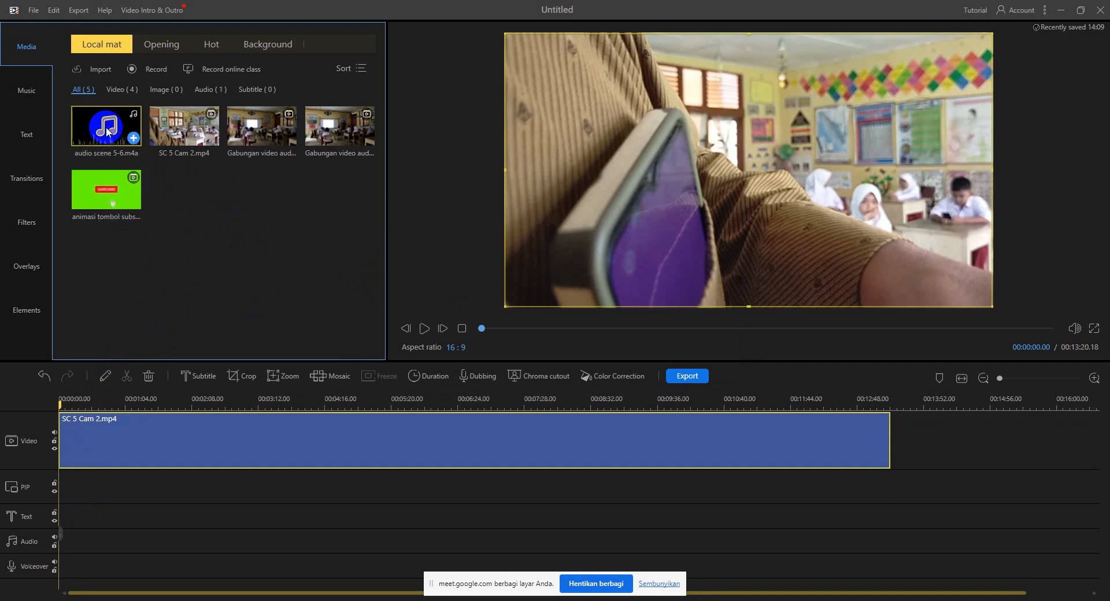
pyautogui.moveTo(99, 127); pyautogui.dragTo(70, 462)
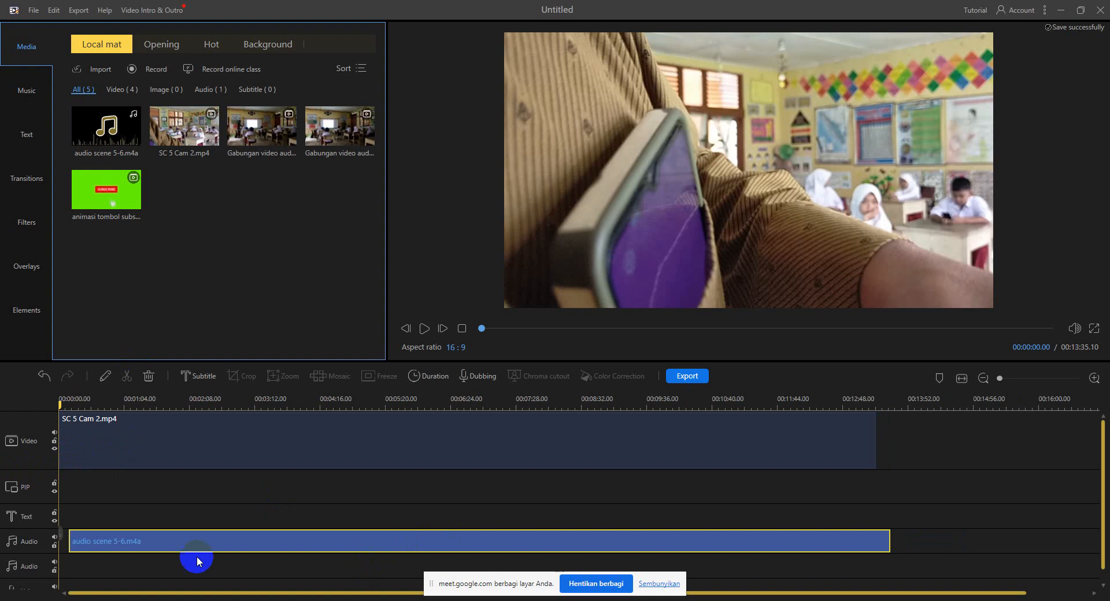
pyautogui.moveTo(223, 542); pyautogui.dragTo(163, 539)
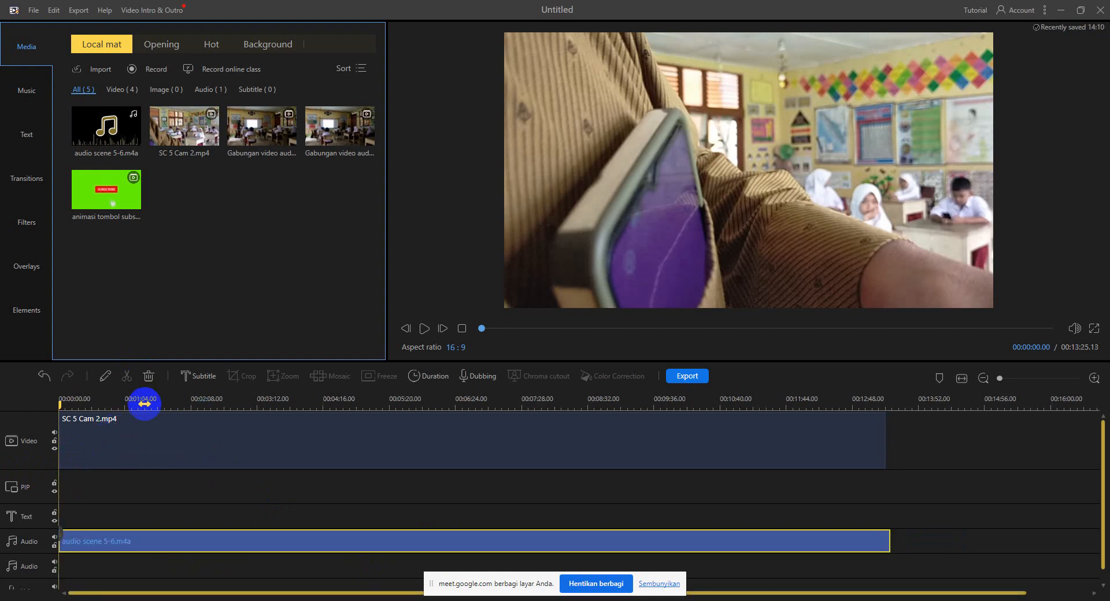
# Select the SC 5 Cam 2.mp4 clip and mute the audio track holding audio scene 5-6.m4a.
pyautogui.moveTo(144, 404); pyautogui.dragTo(288, 400)
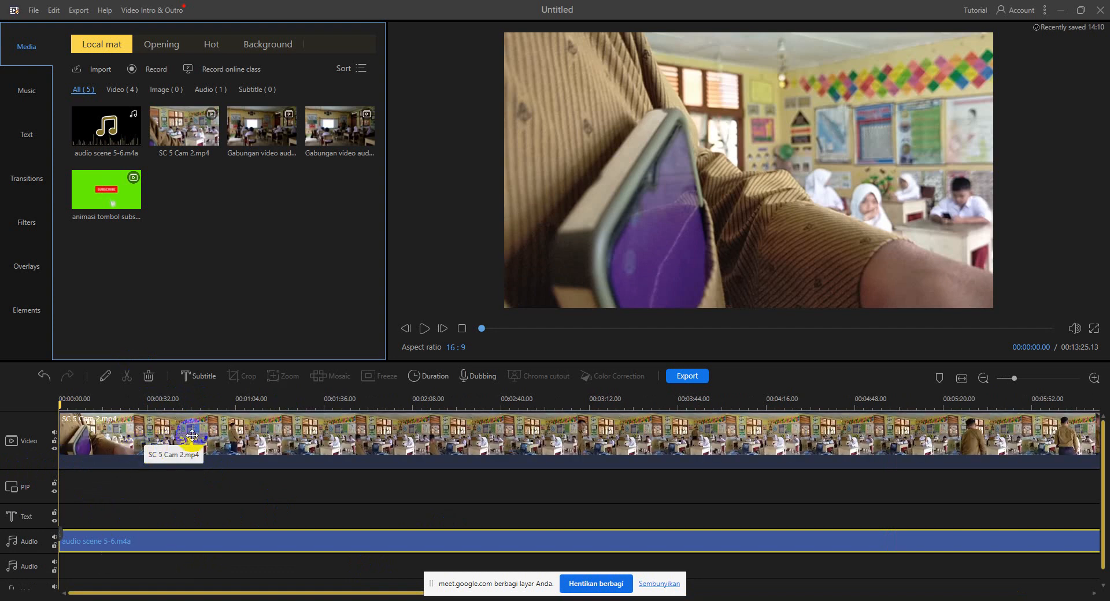
pyautogui.click(192, 435)
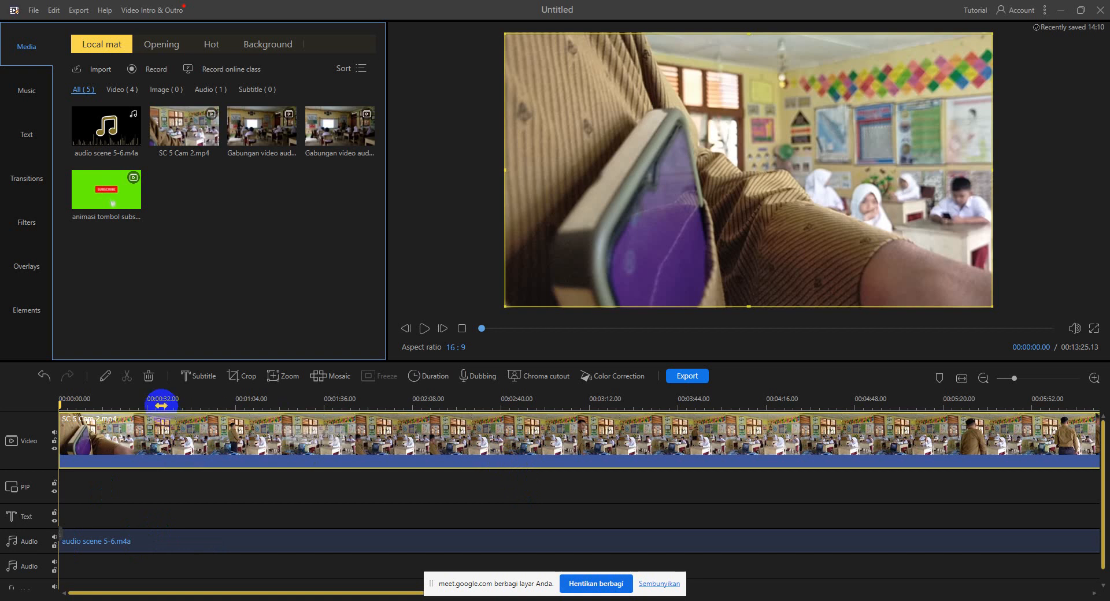
pyautogui.scroll(3, 164, 404)
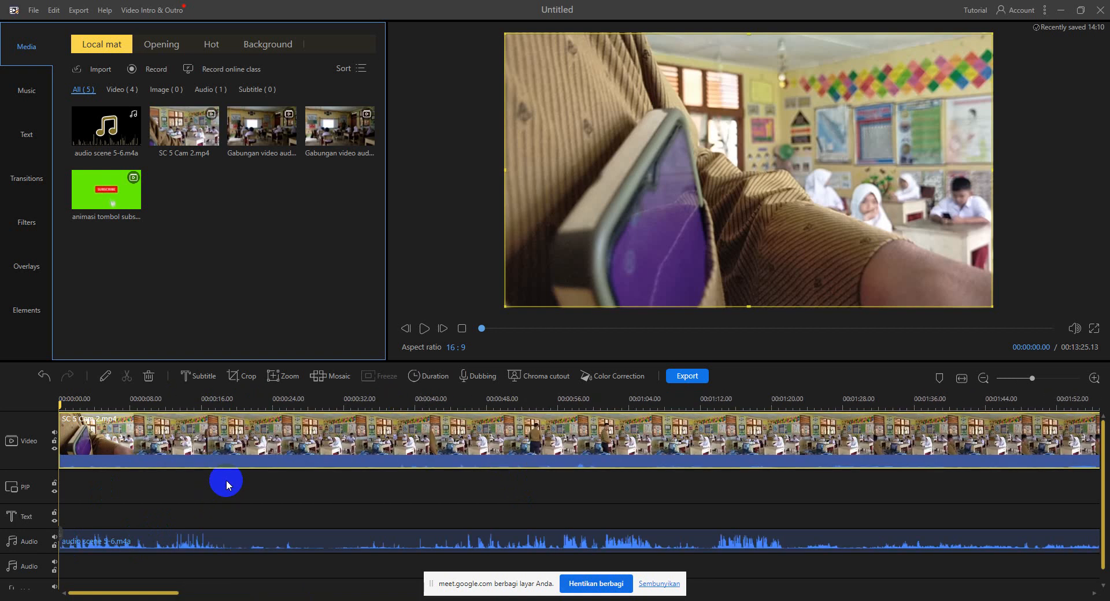
pyautogui.click(53, 538)
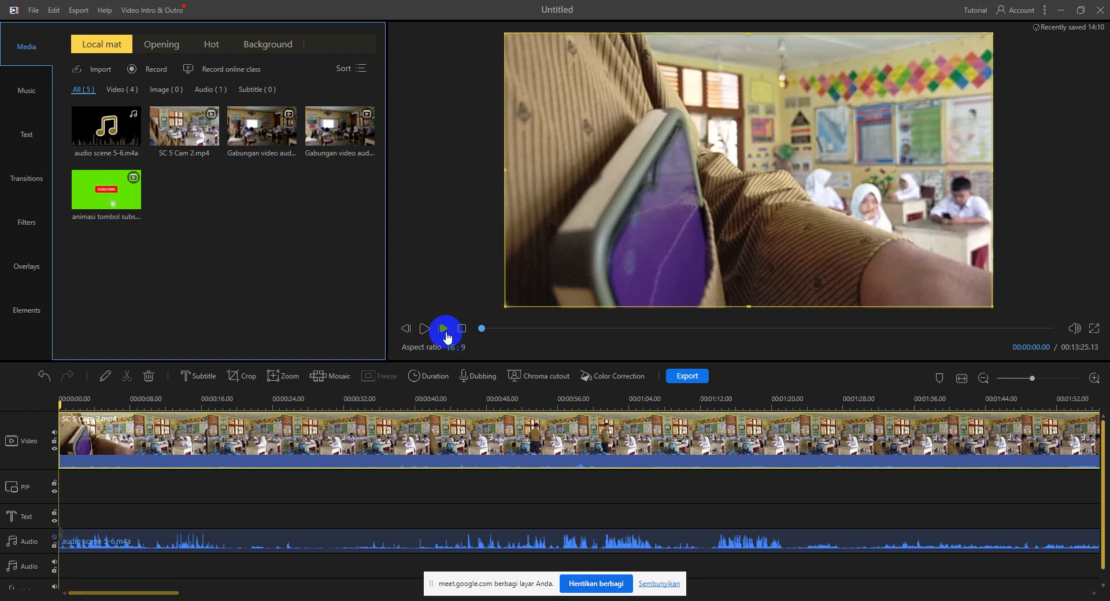
# Listen to the classroom video from the start and again from about 00:00:46 to check its own sound.
pyautogui.click(424, 333)
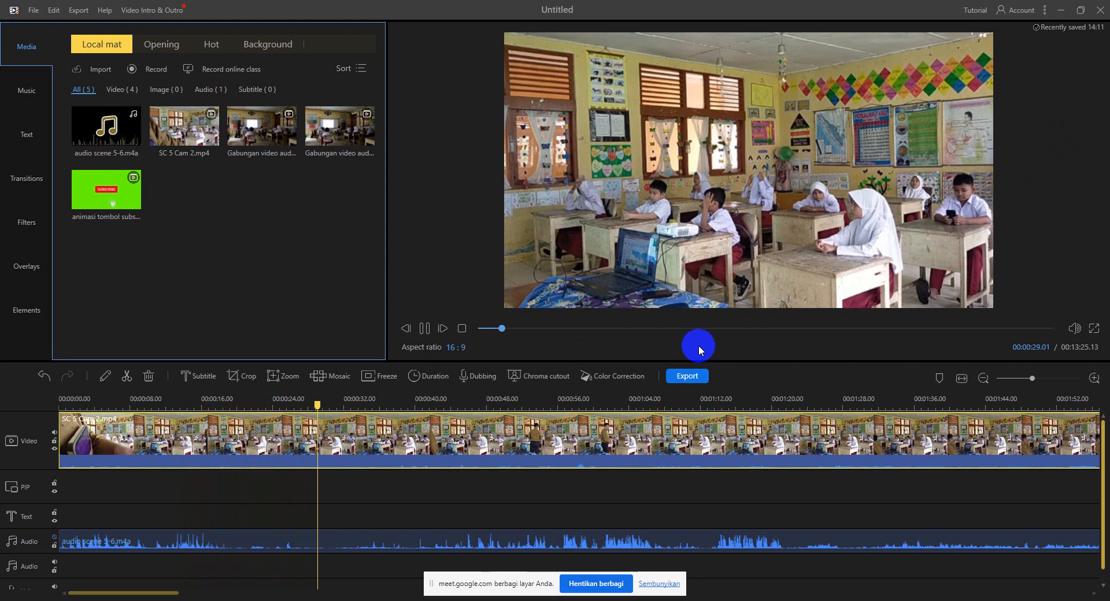
pyautogui.click(426, 329)
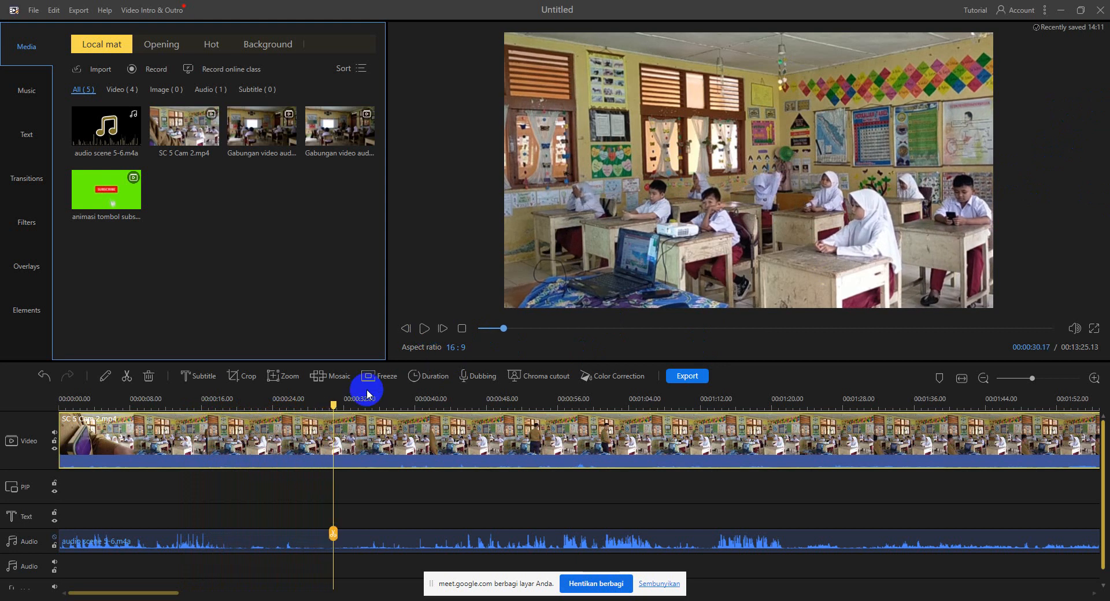
pyautogui.moveTo(335, 404); pyautogui.dragTo(470, 399)
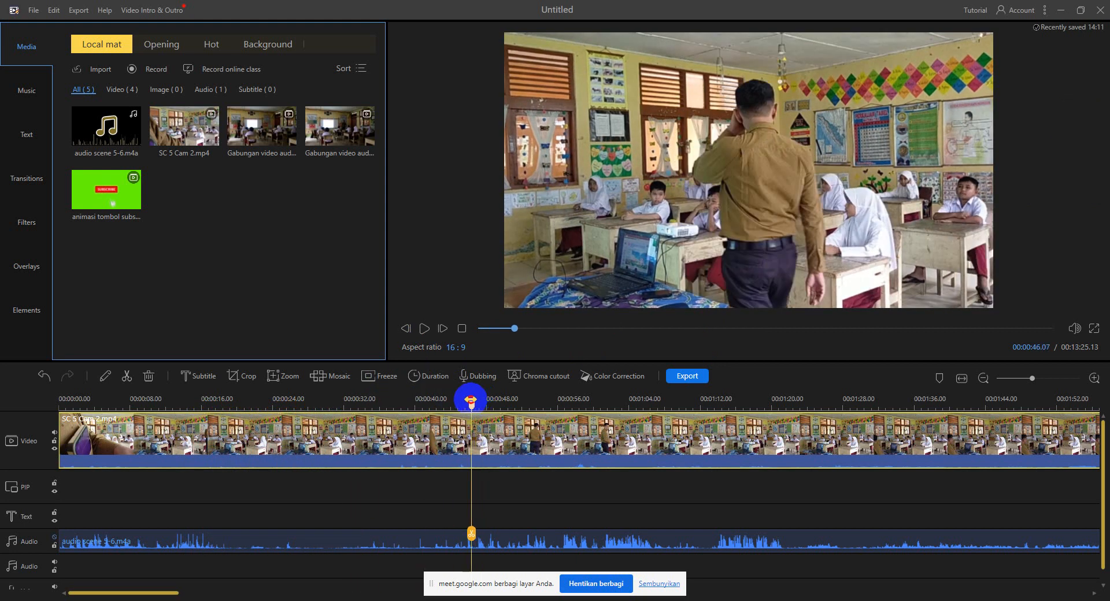
pyautogui.click(425, 329)
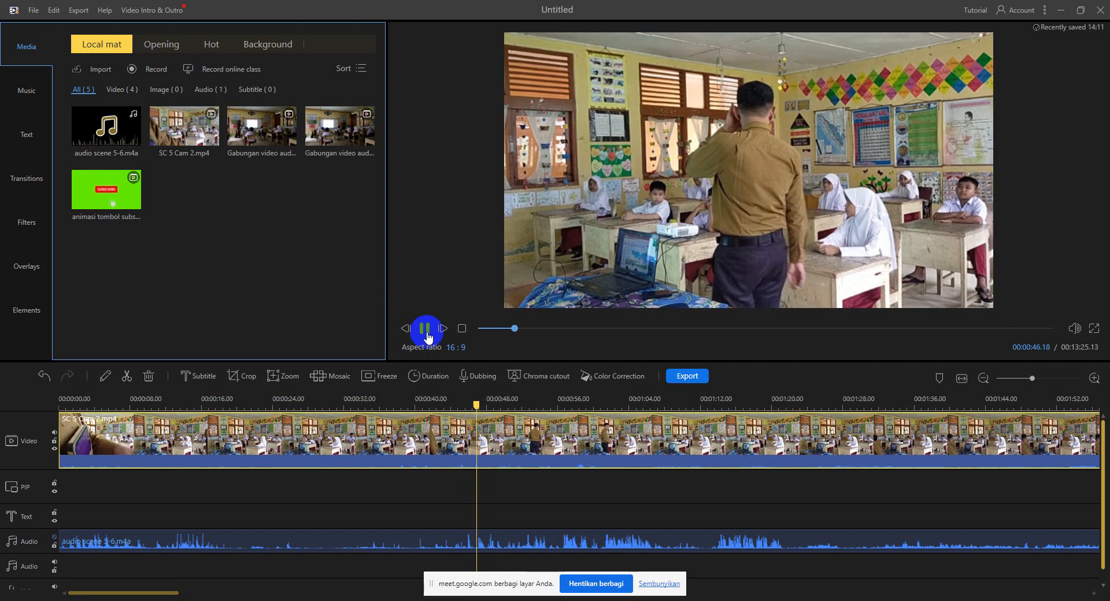
pyautogui.click(534, 451)
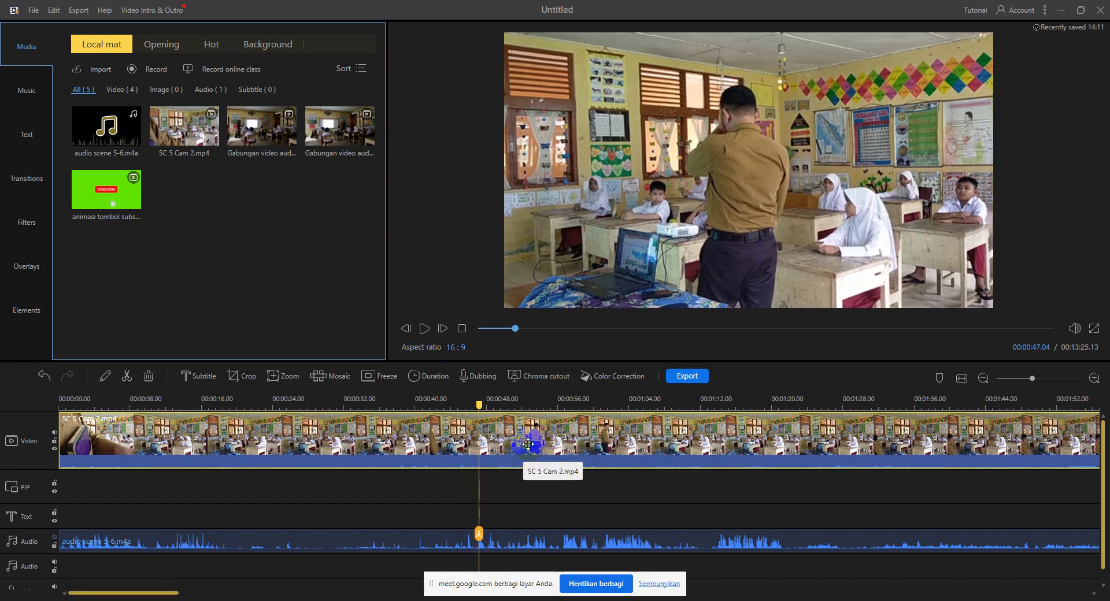
# Set the SC 5 Cam 2.mp4 clip's audio volume to 219 and preview the result.
pyautogui.doubleClick(506, 438)
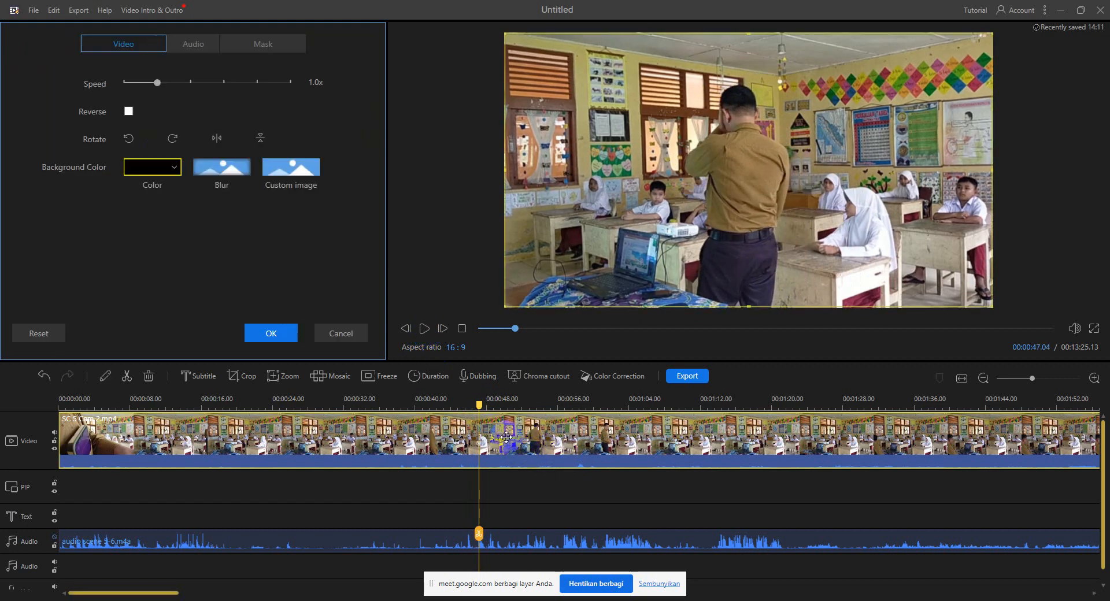
pyautogui.click(181, 44)
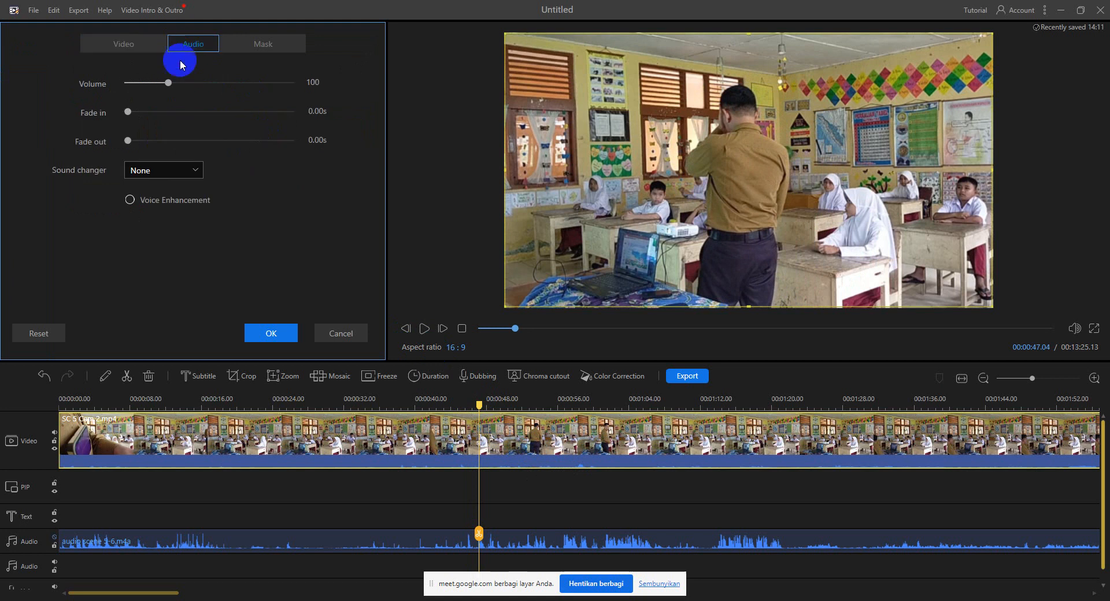
pyautogui.moveTo(167, 87); pyautogui.dragTo(223, 91)
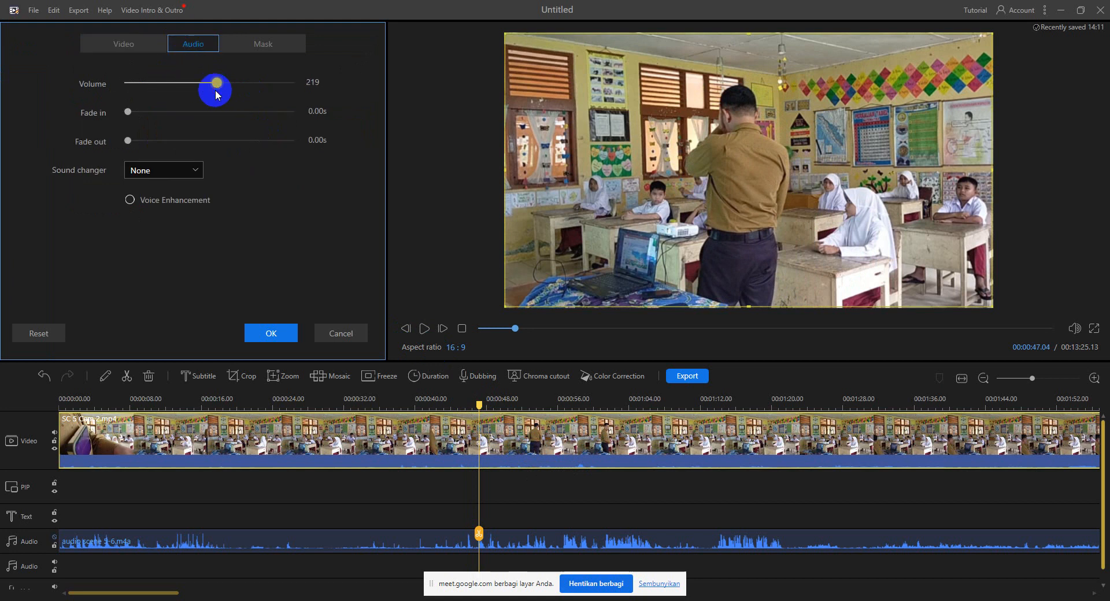
pyautogui.click(281, 340)
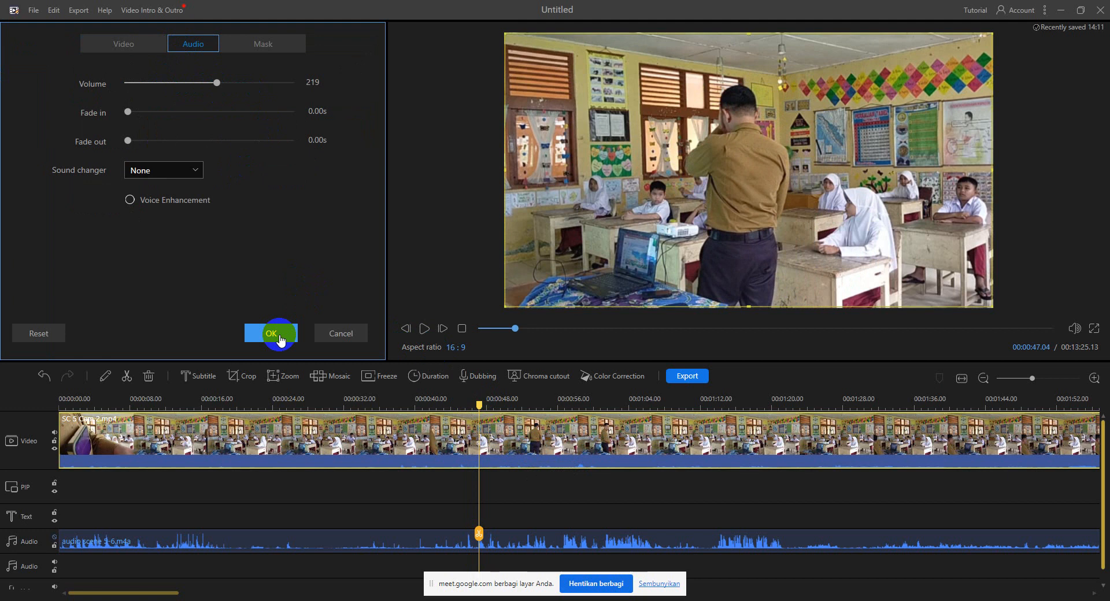
pyautogui.click(280, 334)
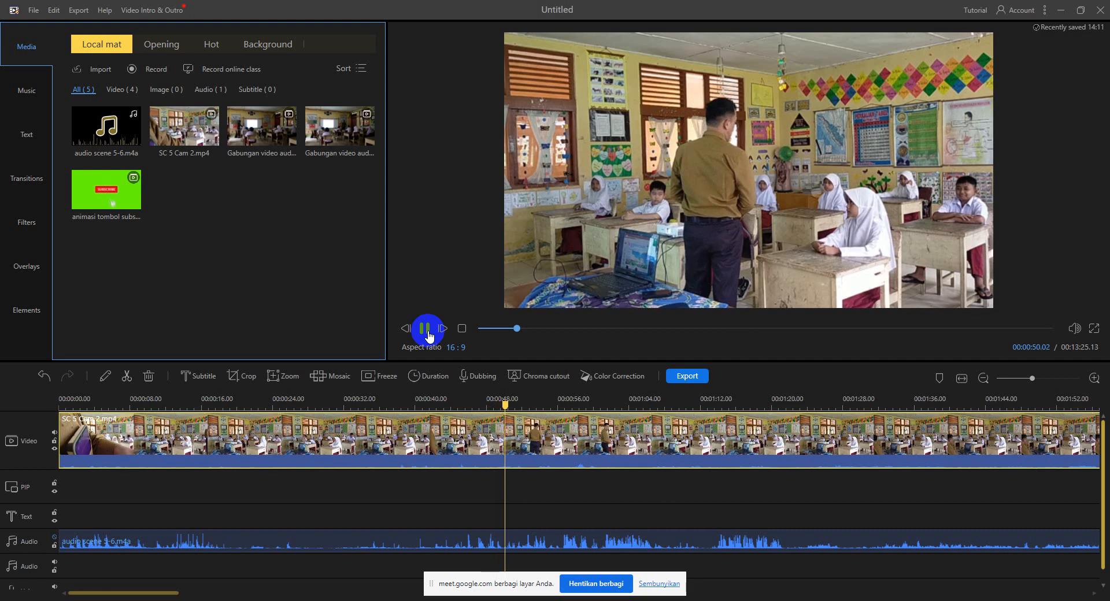
pyautogui.click(426, 329)
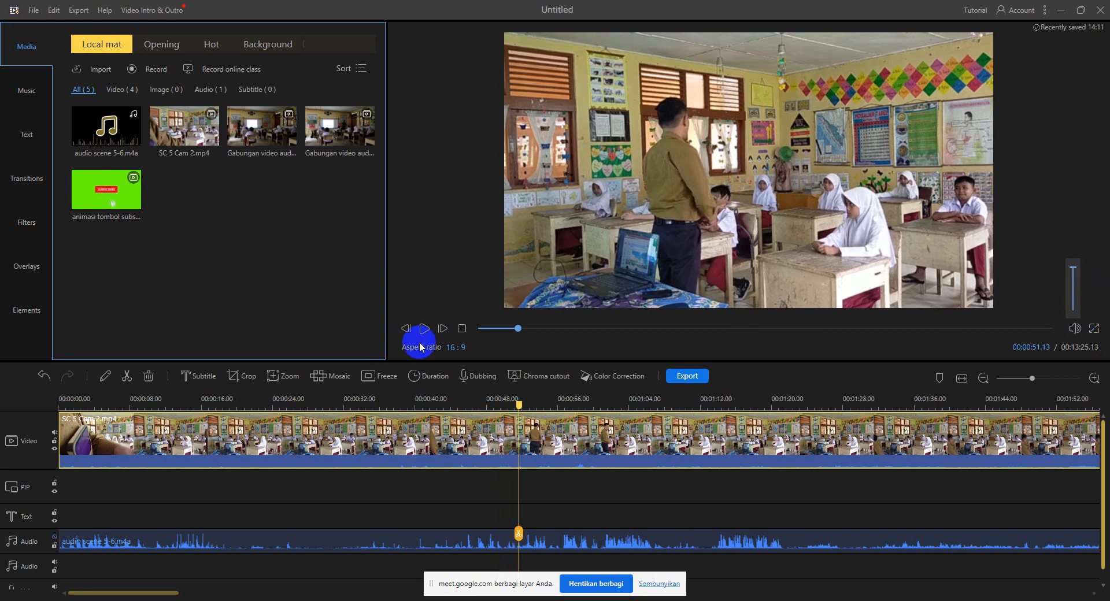
# Set the SC 5 Cam 2.mp4 clip's audio volume to 400.
pyautogui.click(496, 440)
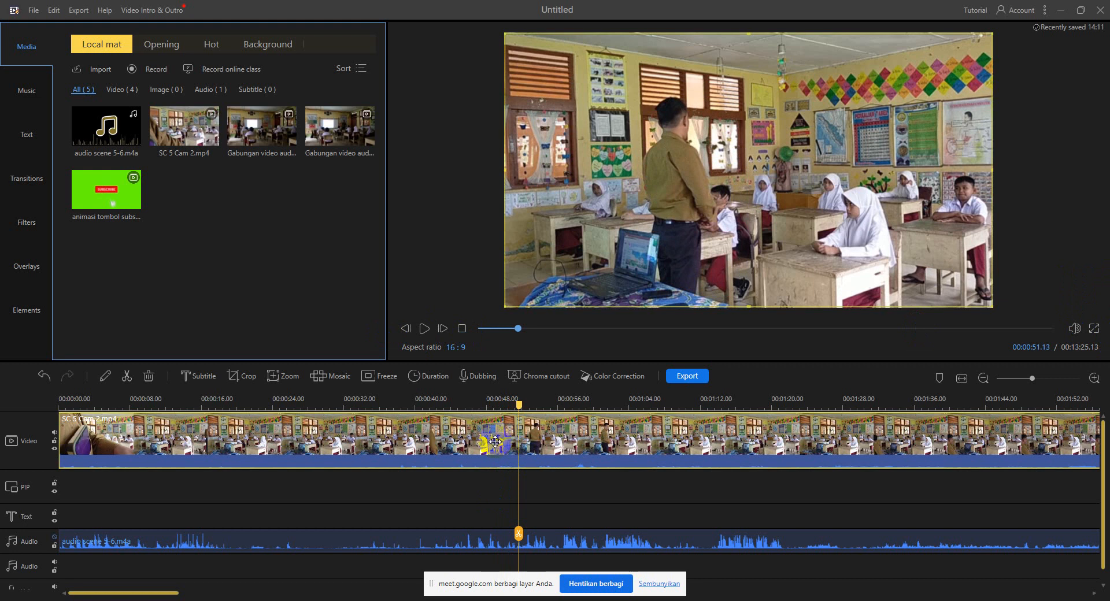
pyautogui.doubleClick(490, 446)
pyautogui.rightClick(491, 449)
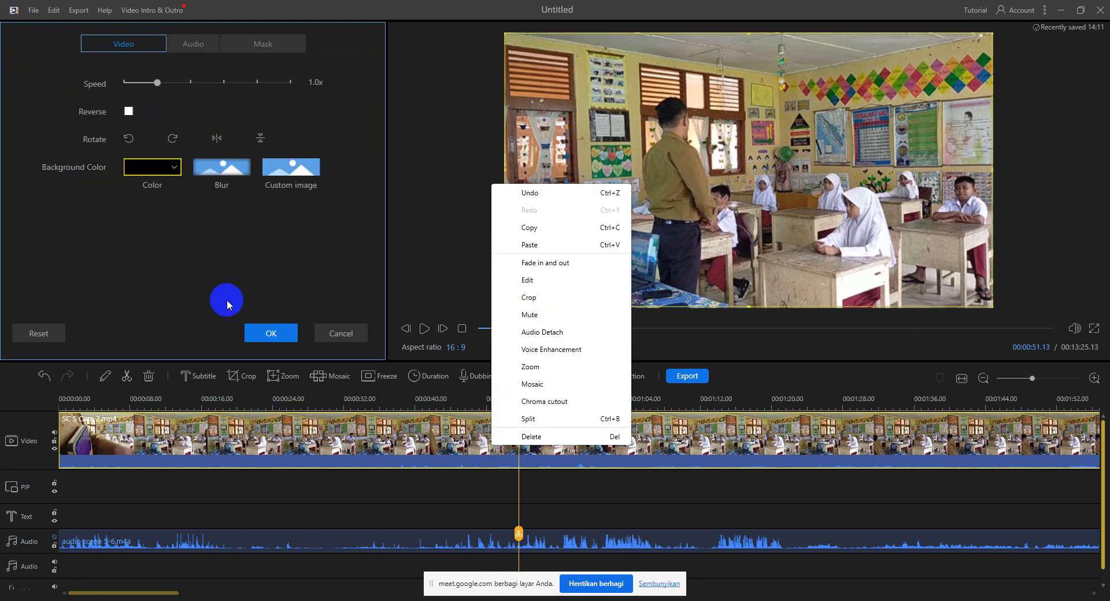
pyautogui.click(196, 43)
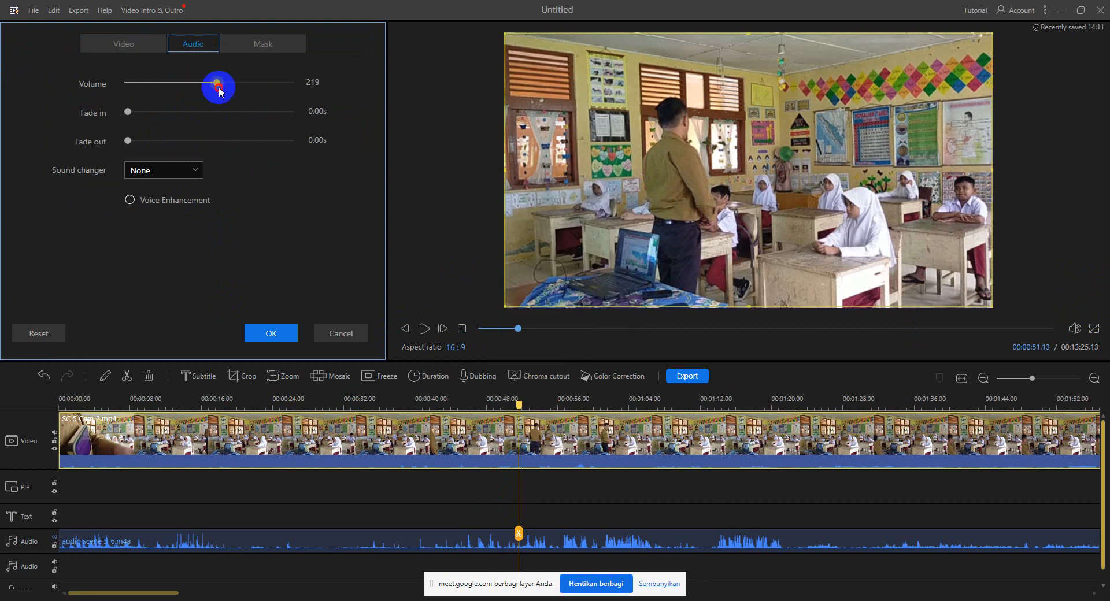
pyautogui.moveTo(218, 85); pyautogui.dragTo(318, 93)
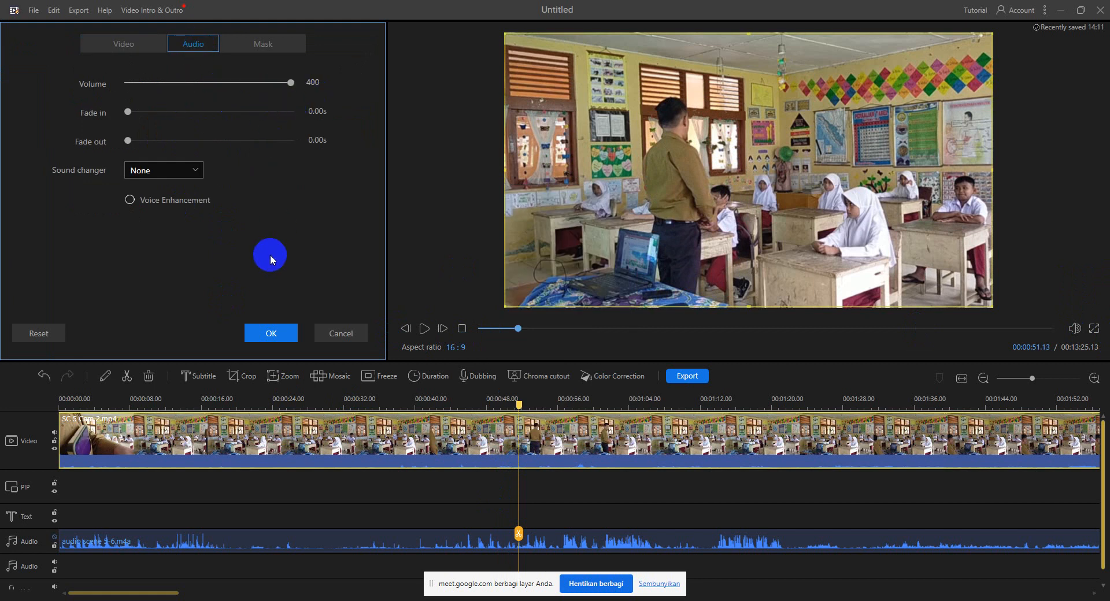
pyautogui.click(282, 350)
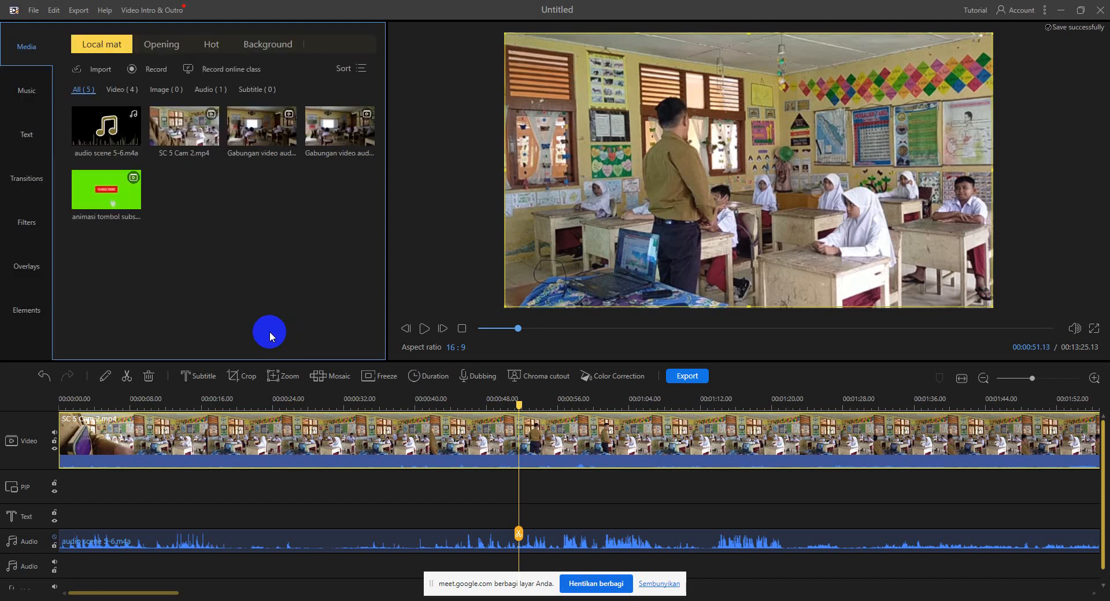
# Preview the amplified clip and replay it from about 00:00:47 to locate the cut point.
pyautogui.click(424, 329)
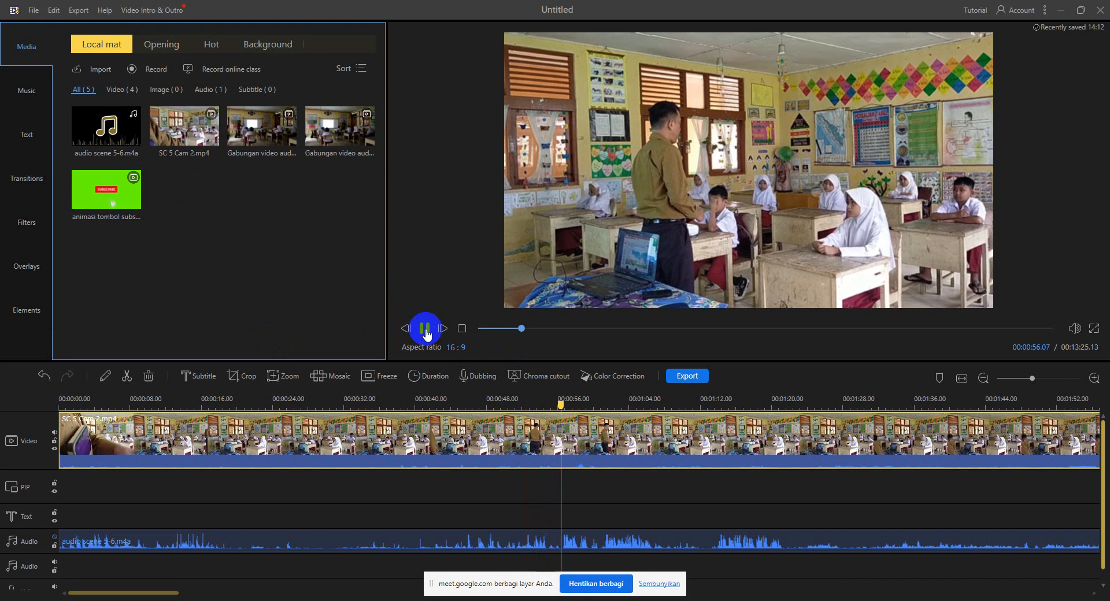
pyautogui.click(426, 329)
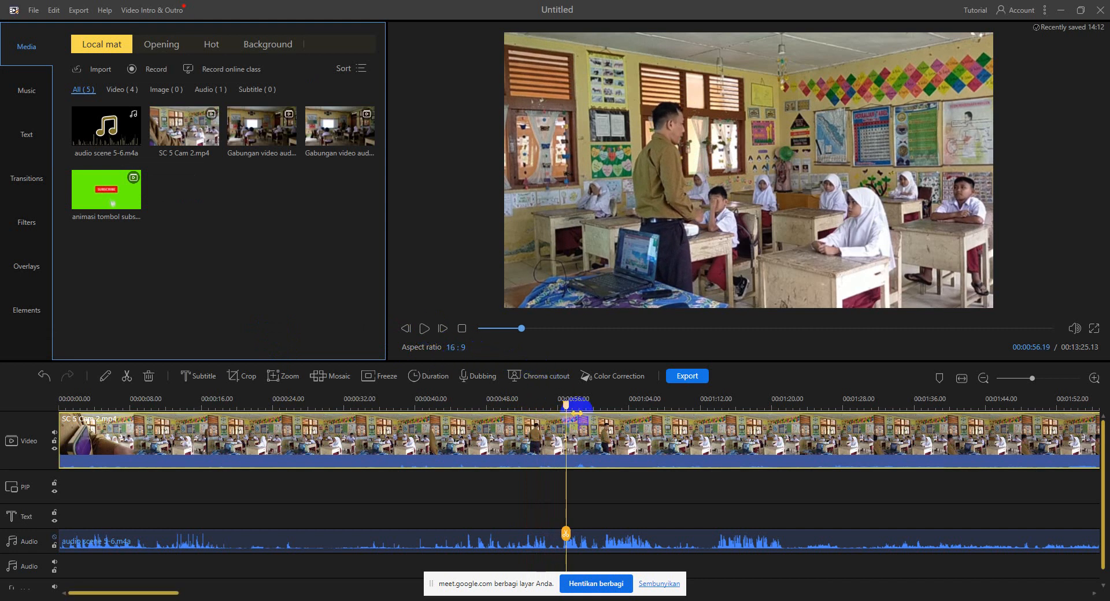
pyautogui.moveTo(568, 406); pyautogui.dragTo(485, 420)
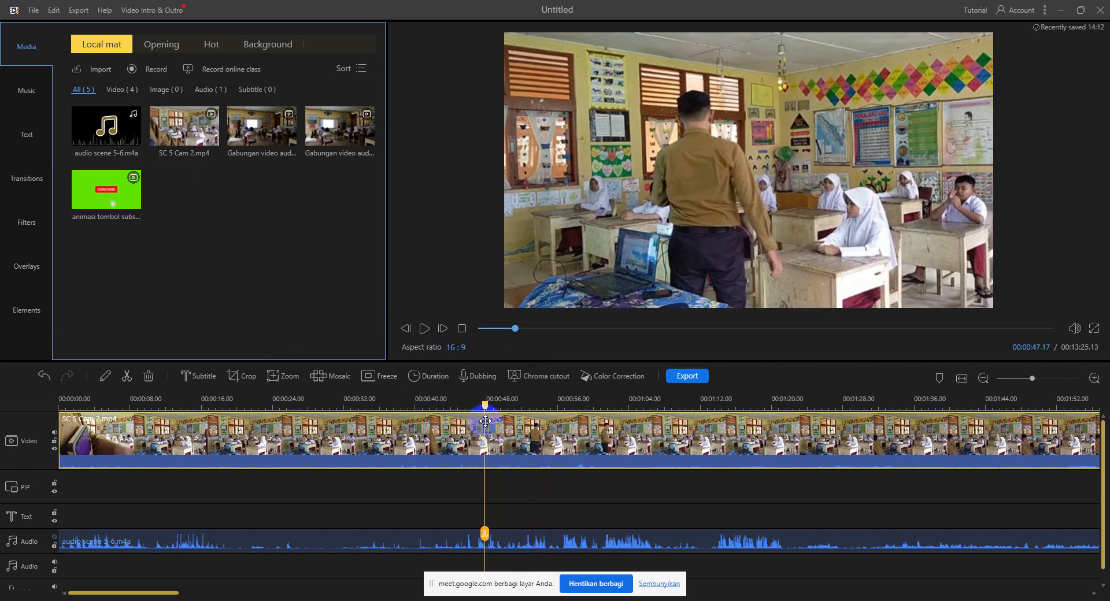
pyautogui.click(424, 328)
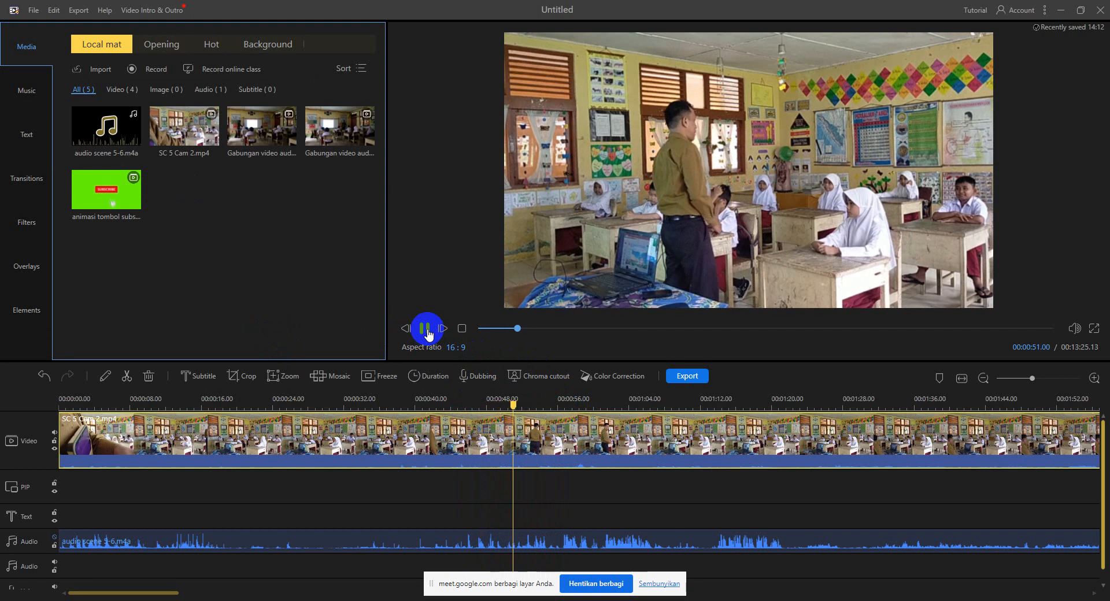
pyautogui.click(426, 329)
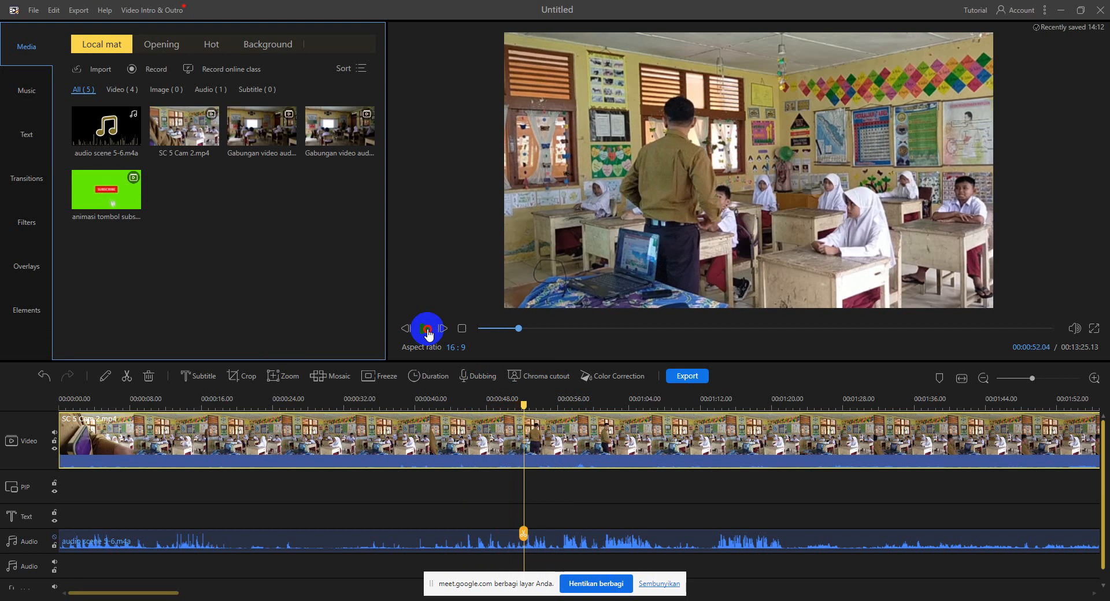
pyautogui.click(427, 330)
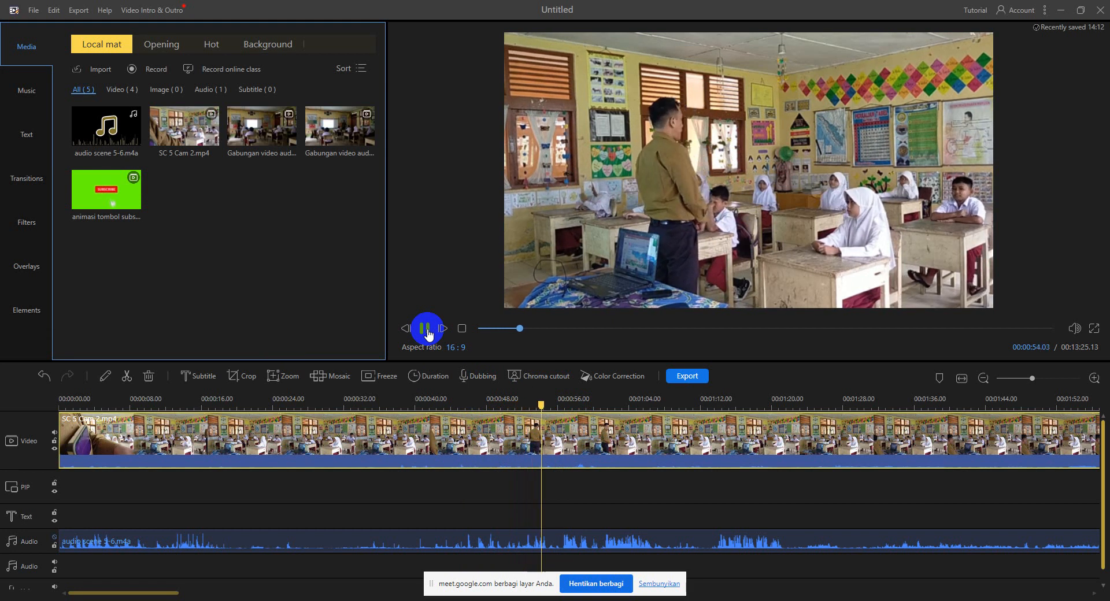
# Split the video clip at 00:00:53.16 and delete the part before the cut, returning the playhead to the start.
pyautogui.click(539, 404)
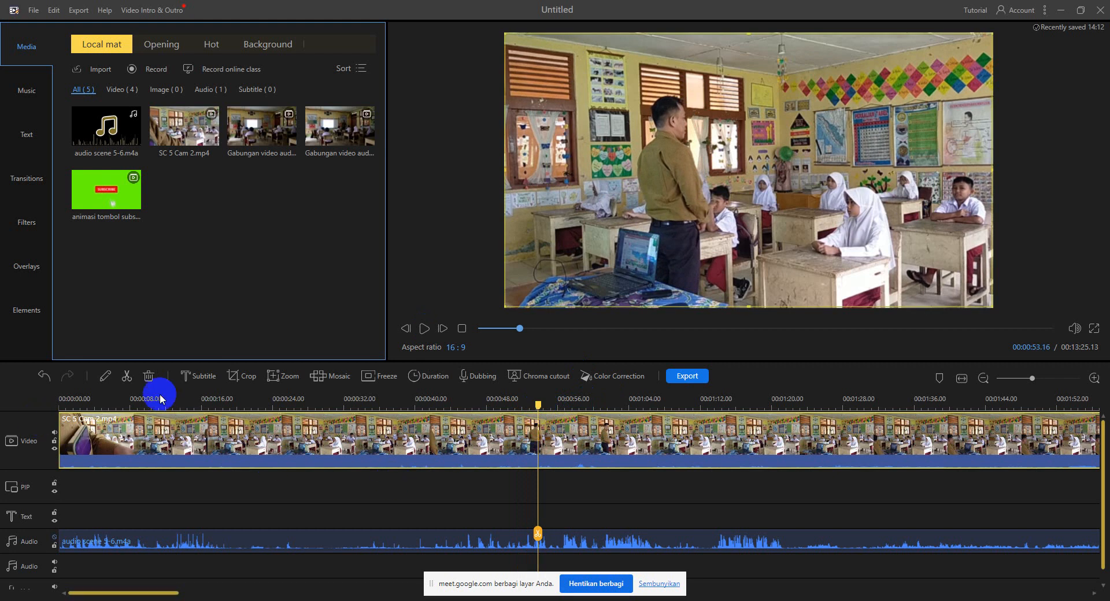
pyautogui.click(127, 376)
pyautogui.click(311, 446)
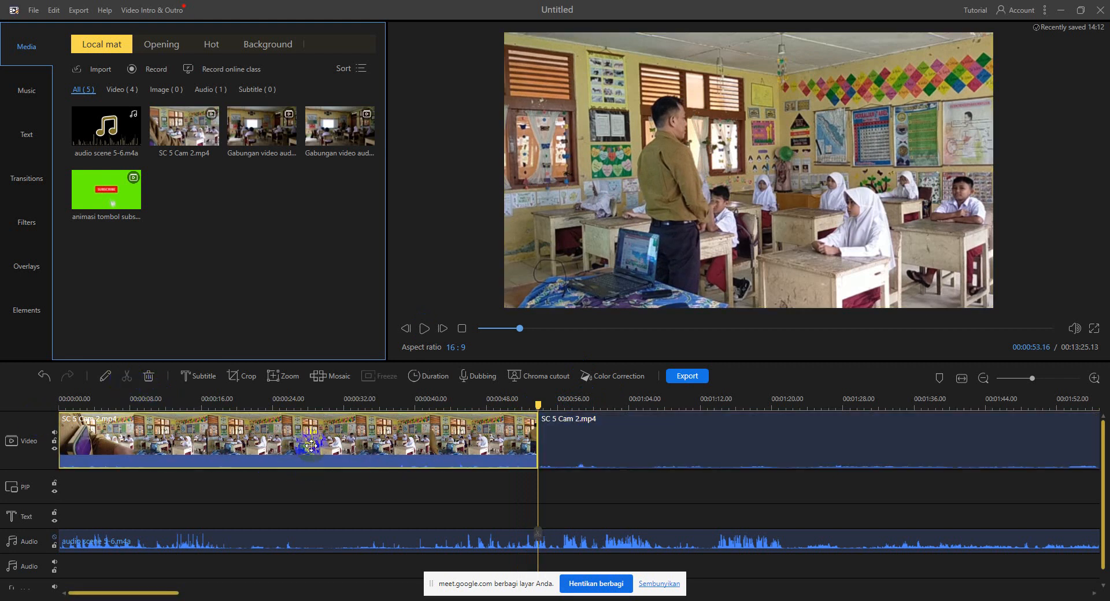
pyautogui.press('Delete')
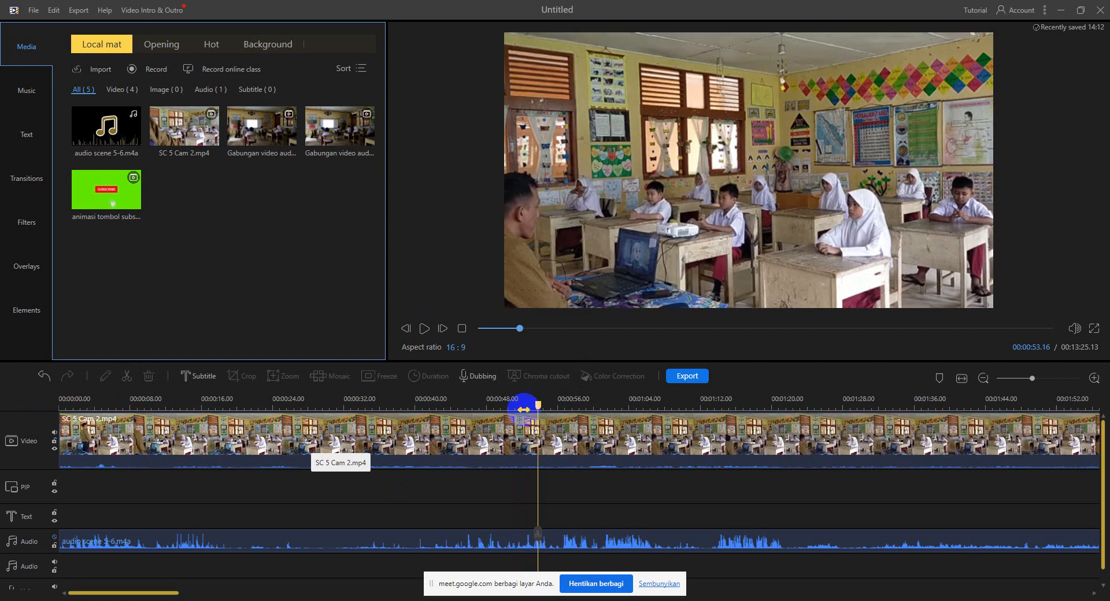
pyautogui.moveTo(523, 409); pyautogui.dragTo(3, 421)
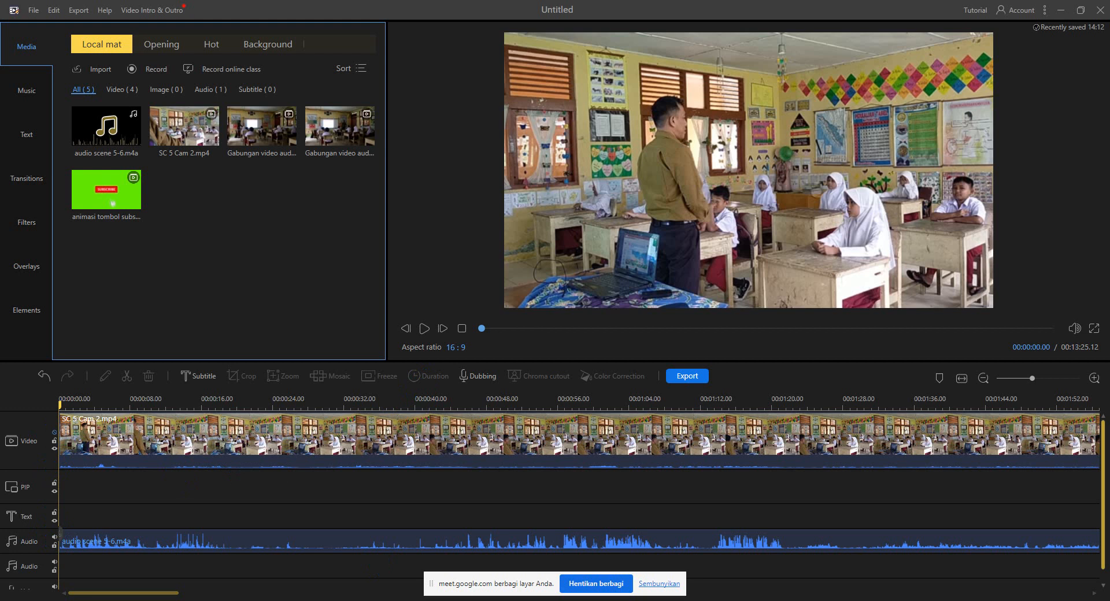
# Switch to the Google Meet call, admit the waiting participant, and return to the video editor.
pyautogui.moveTo(408, 600)
pyautogui.click(317, 578)
pyautogui.click(690, 124)
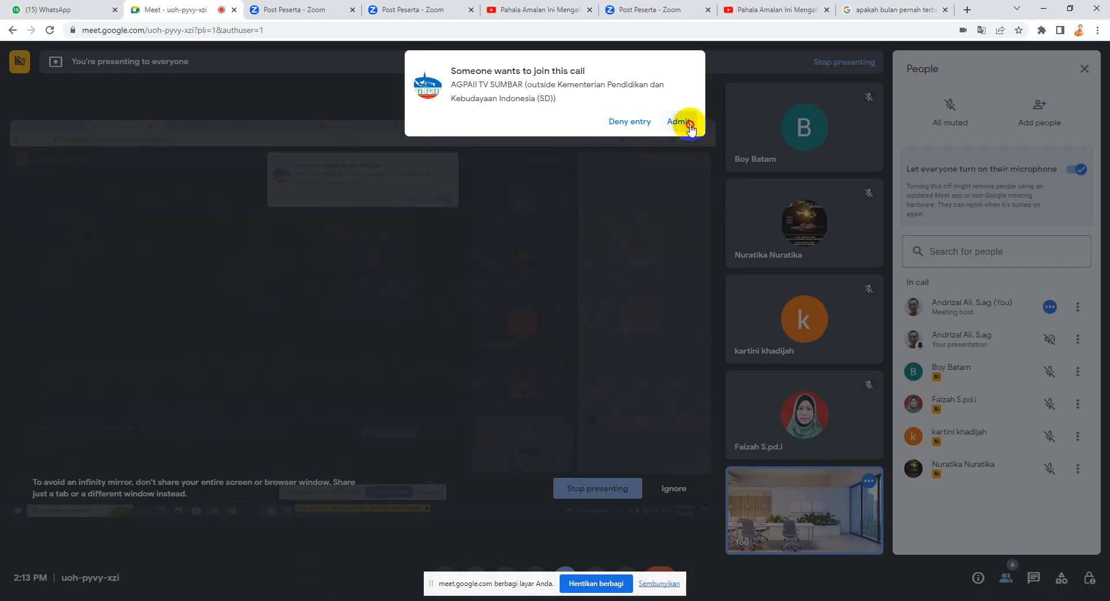
pyautogui.click(1043, 8)
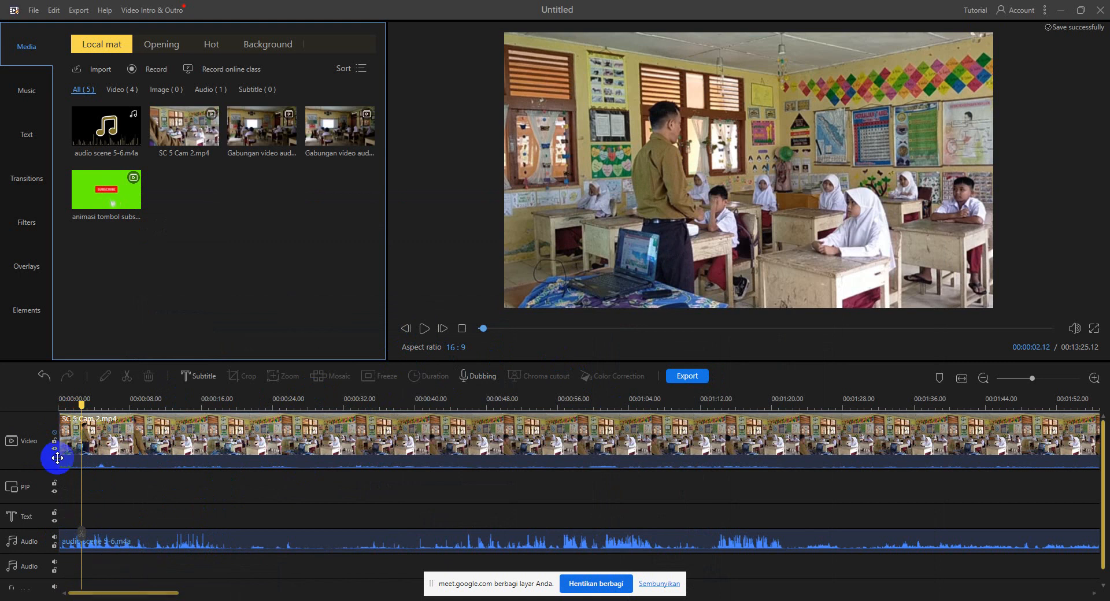
# Play the timeline in stretches from the start to about 00:00:59 to locate the cut point in the audio scene 5-6.m4a clip.
pyautogui.click(425, 329)
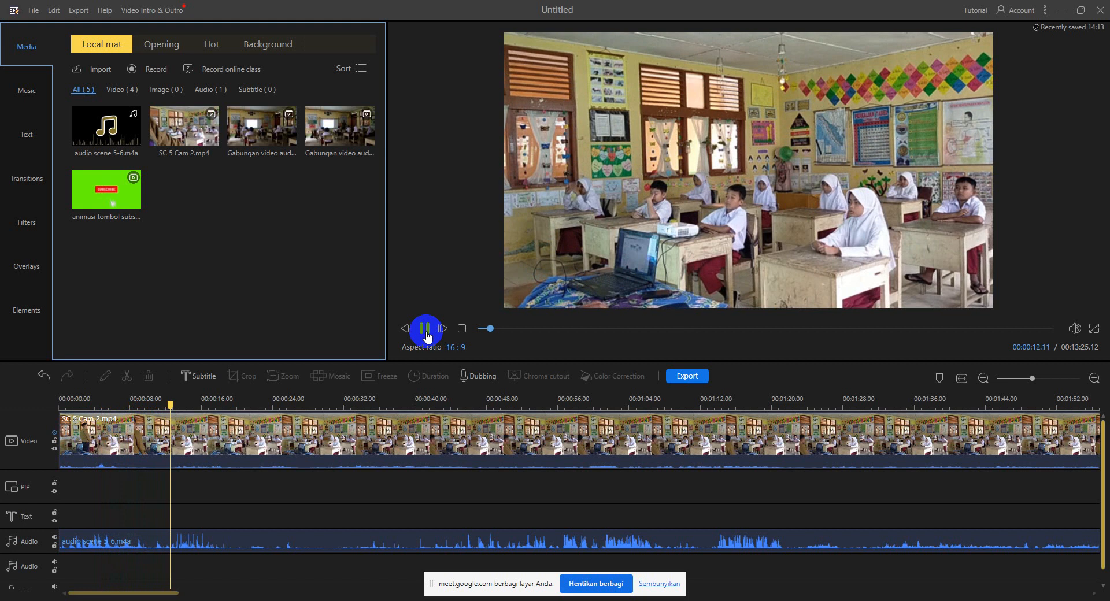
pyautogui.click(426, 328)
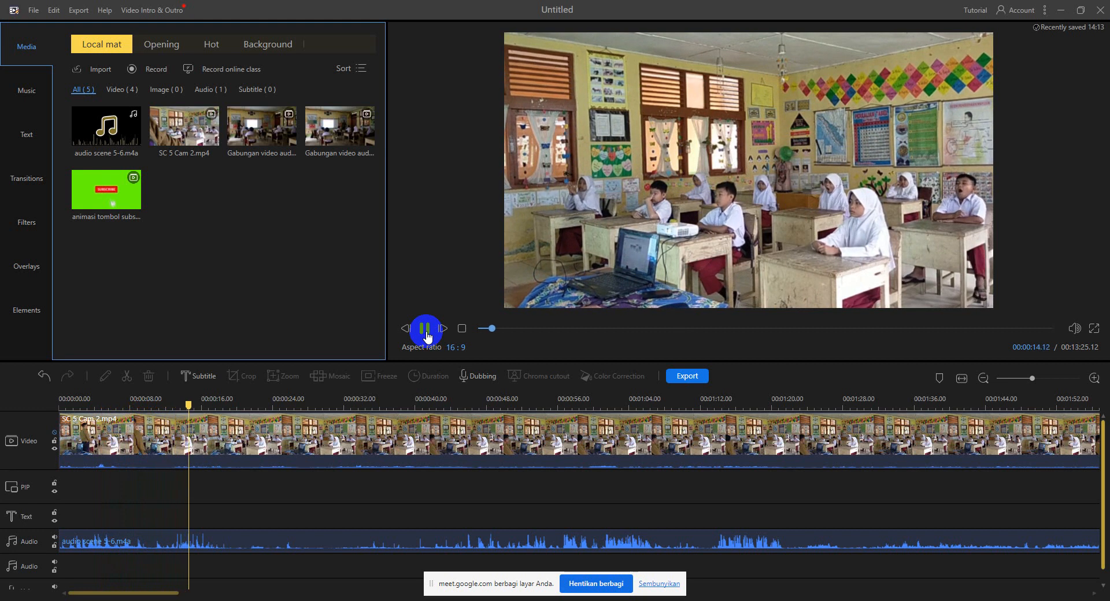
pyautogui.moveTo(186, 407); pyautogui.dragTo(416, 408)
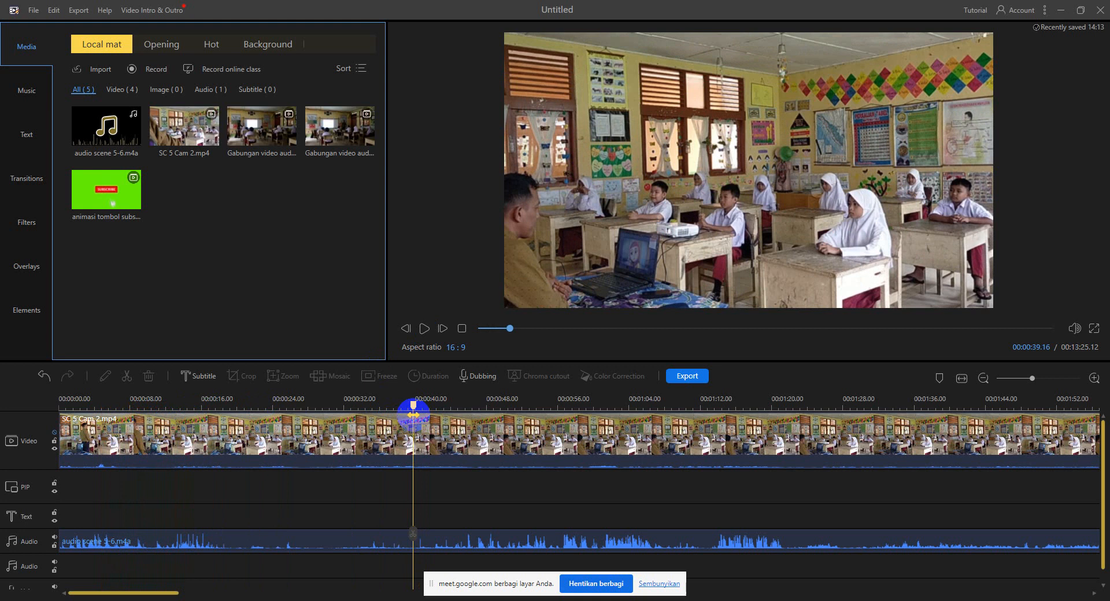
pyautogui.click(426, 329)
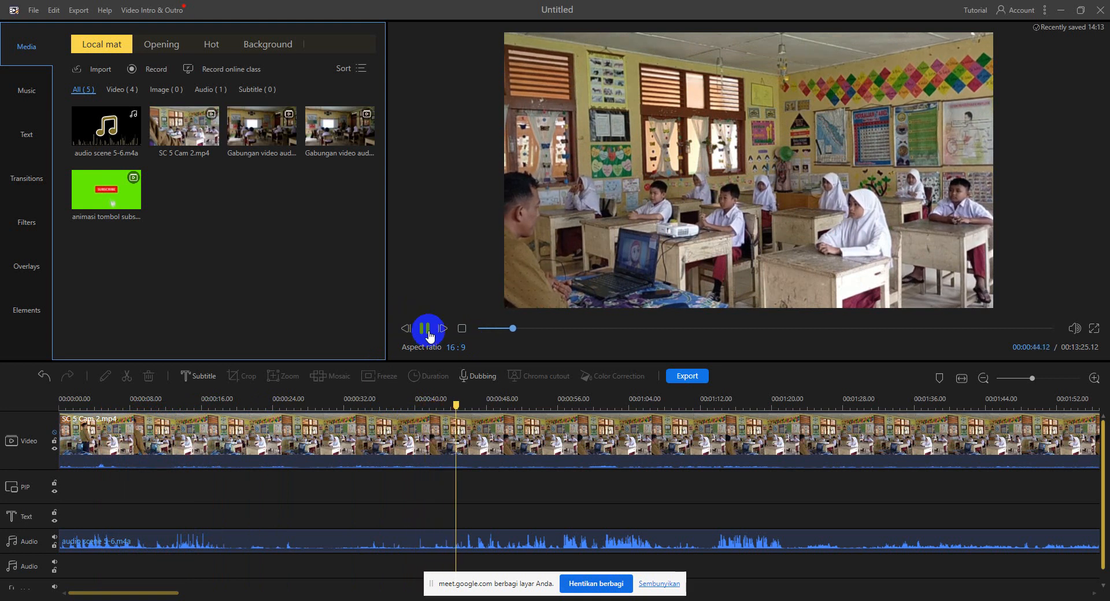
pyautogui.click(466, 430)
pyautogui.moveTo(460, 406); pyautogui.dragTo(485, 406)
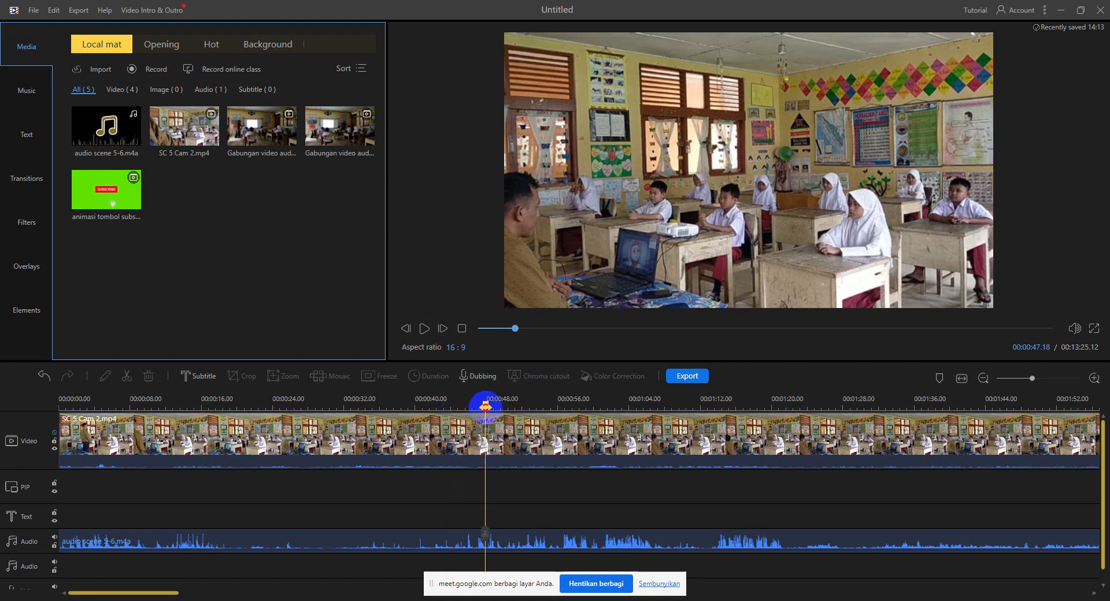
pyautogui.click(430, 331)
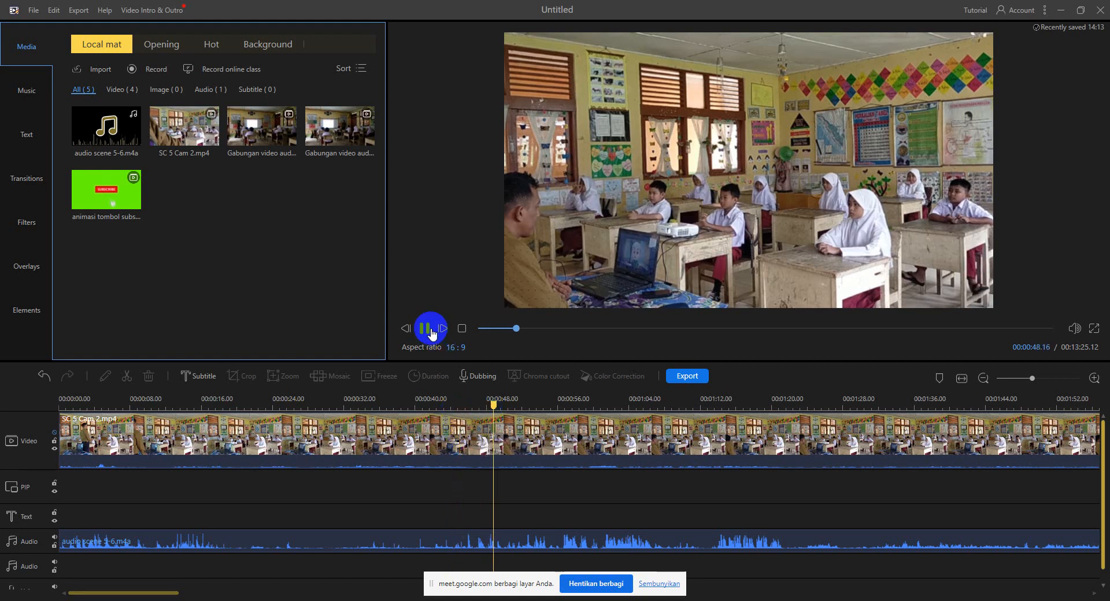
pyautogui.click(424, 327)
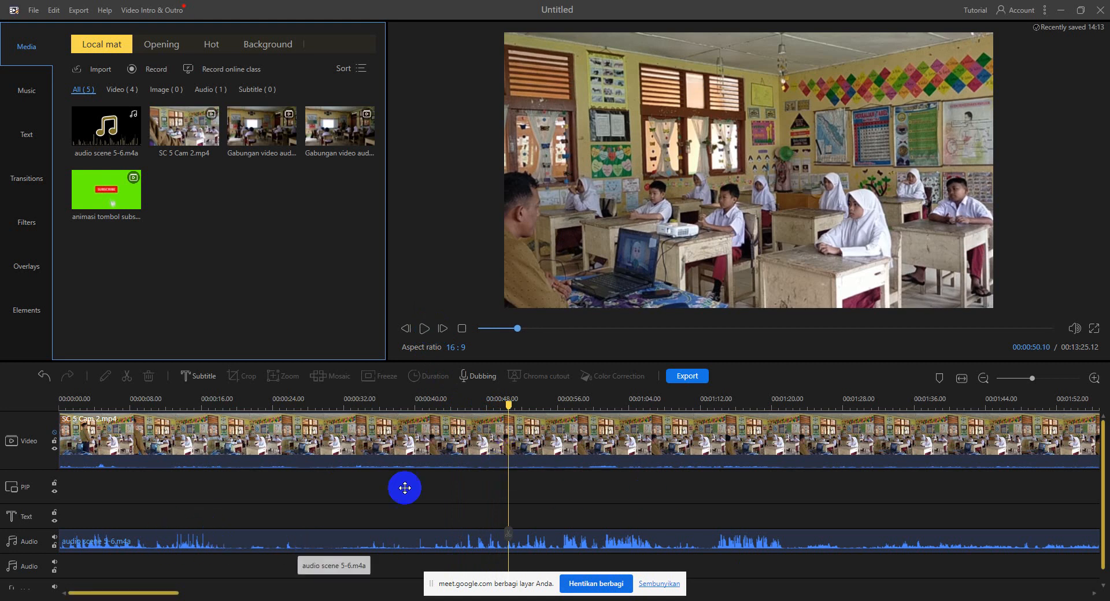
pyautogui.moveTo(508, 404); pyautogui.dragTo(525, 404)
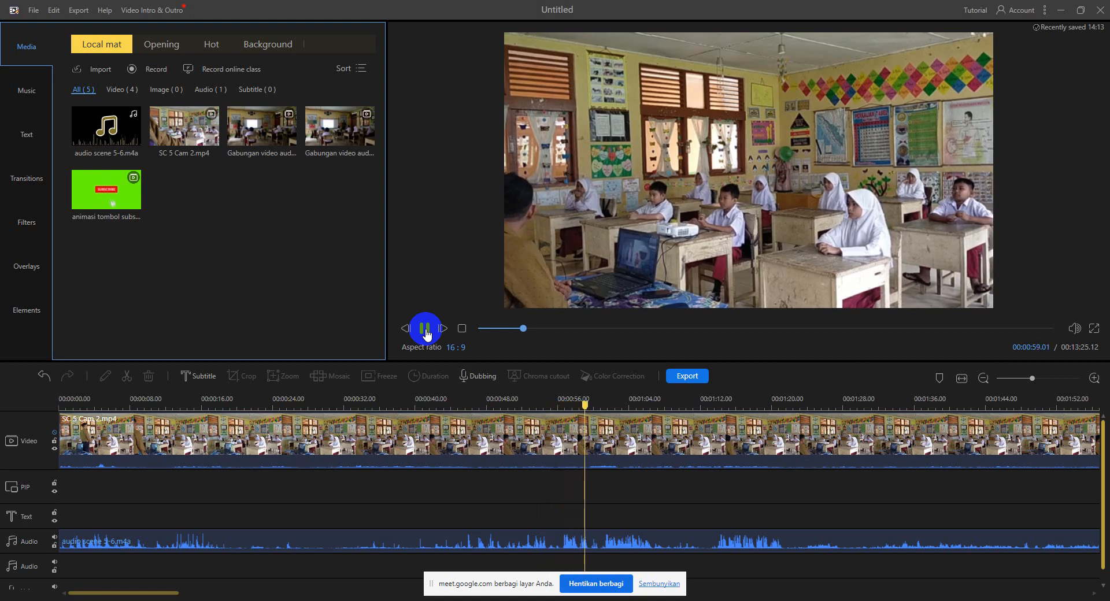
pyautogui.click(424, 329)
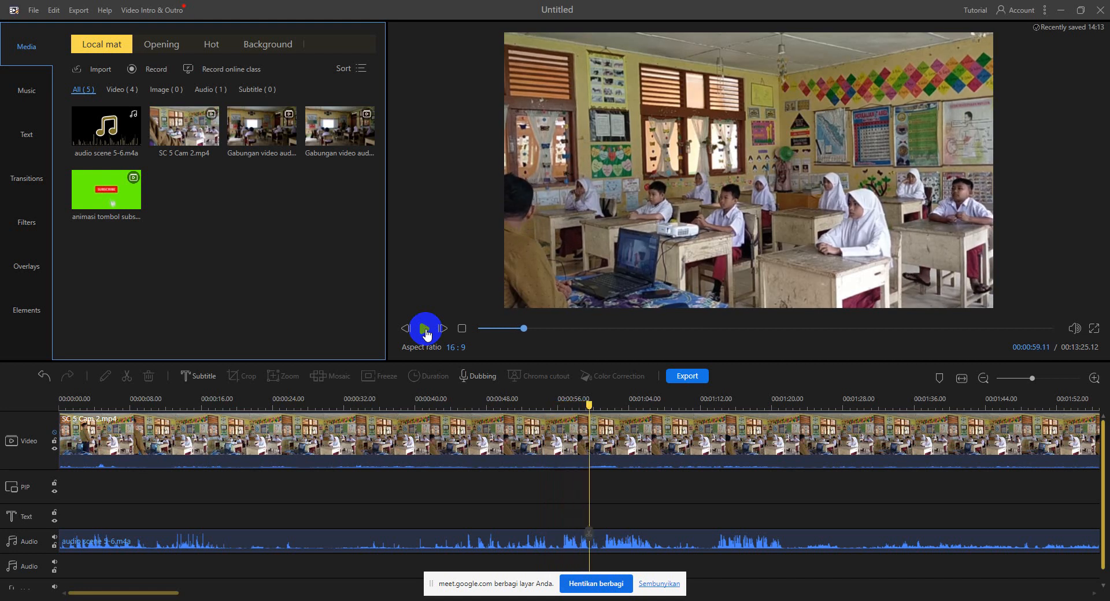
# Split the audio scene 5-6.m4a clip at 00:01:00.19 and delete the part before the cut.
pyautogui.click(621, 546)
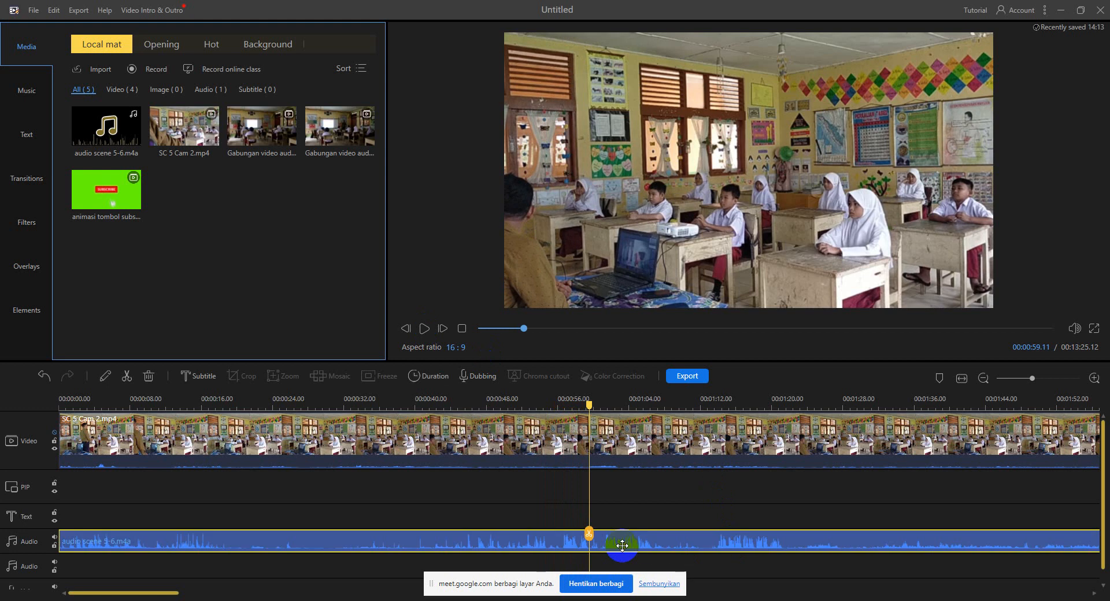
pyautogui.click(423, 338)
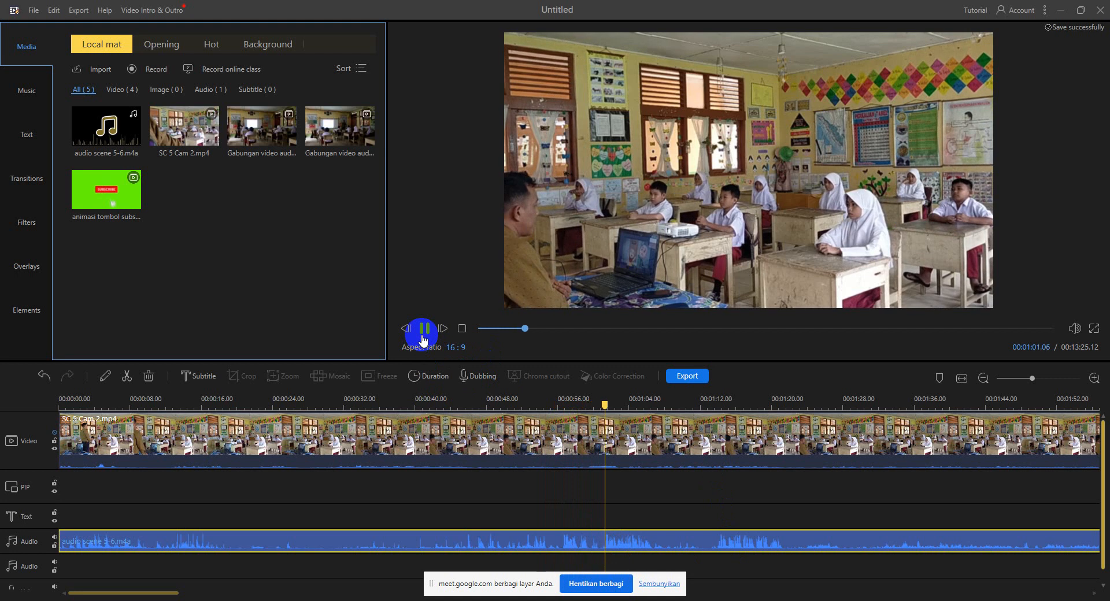
pyautogui.click(423, 340)
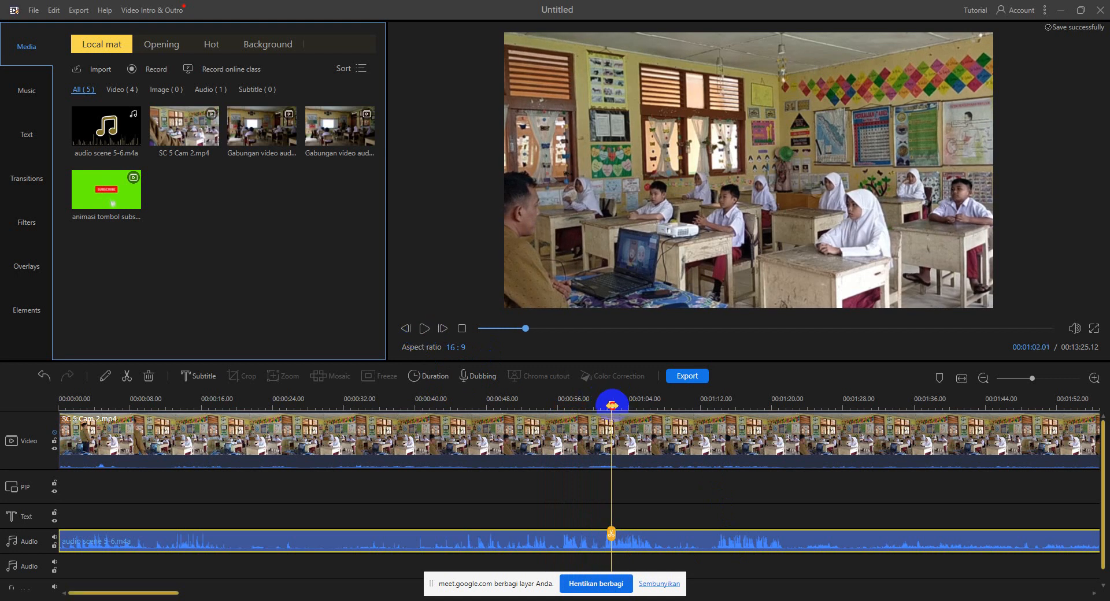
pyautogui.moveTo(611, 404); pyautogui.dragTo(601, 404)
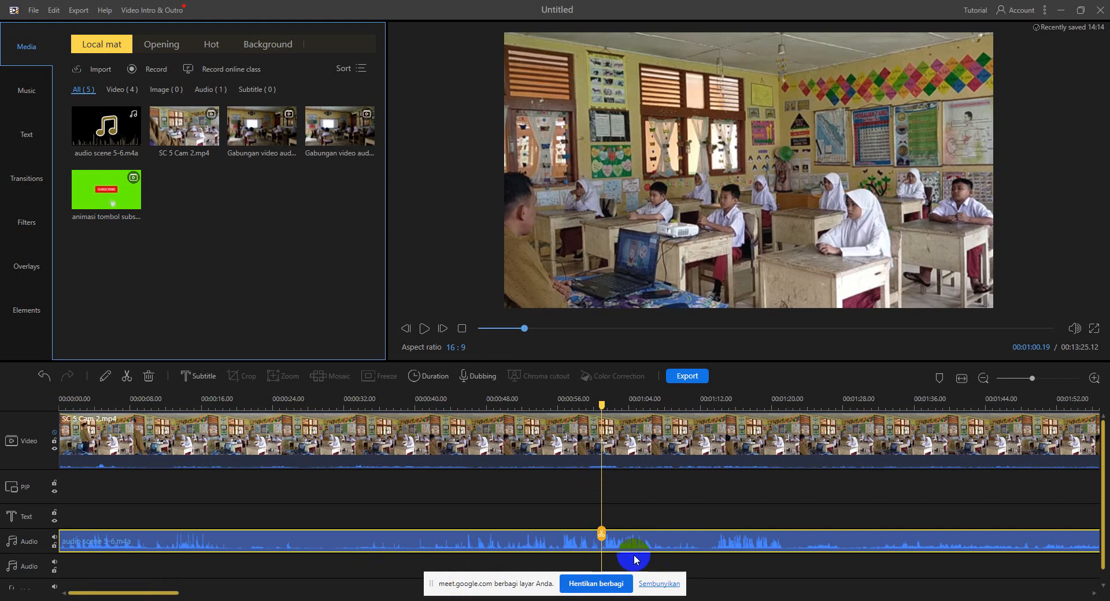
pyautogui.click(601, 535)
pyautogui.click(506, 541)
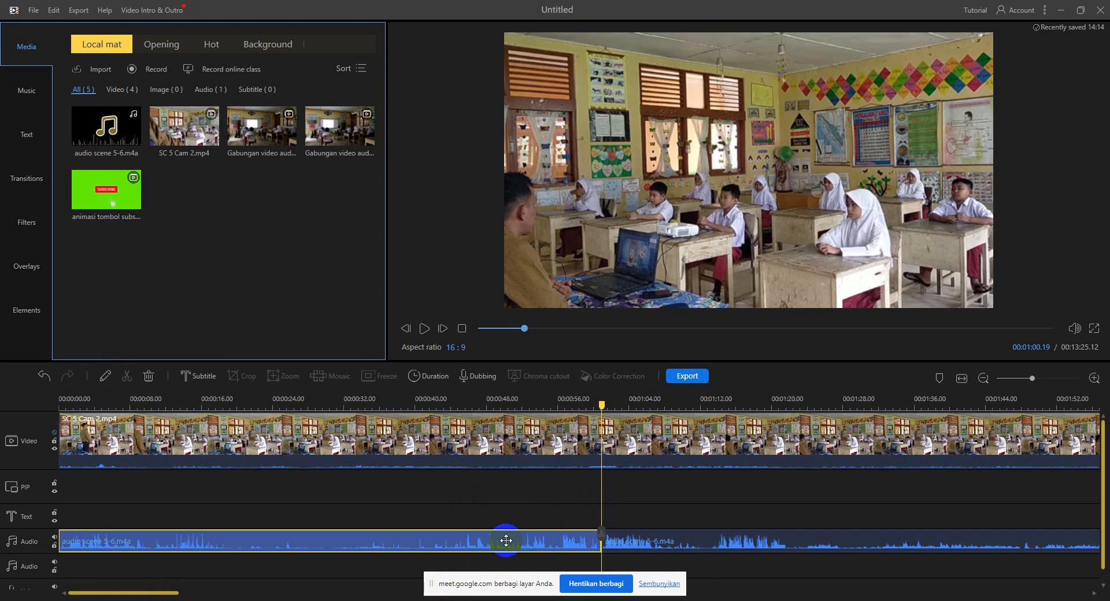
pyautogui.press('Delete')
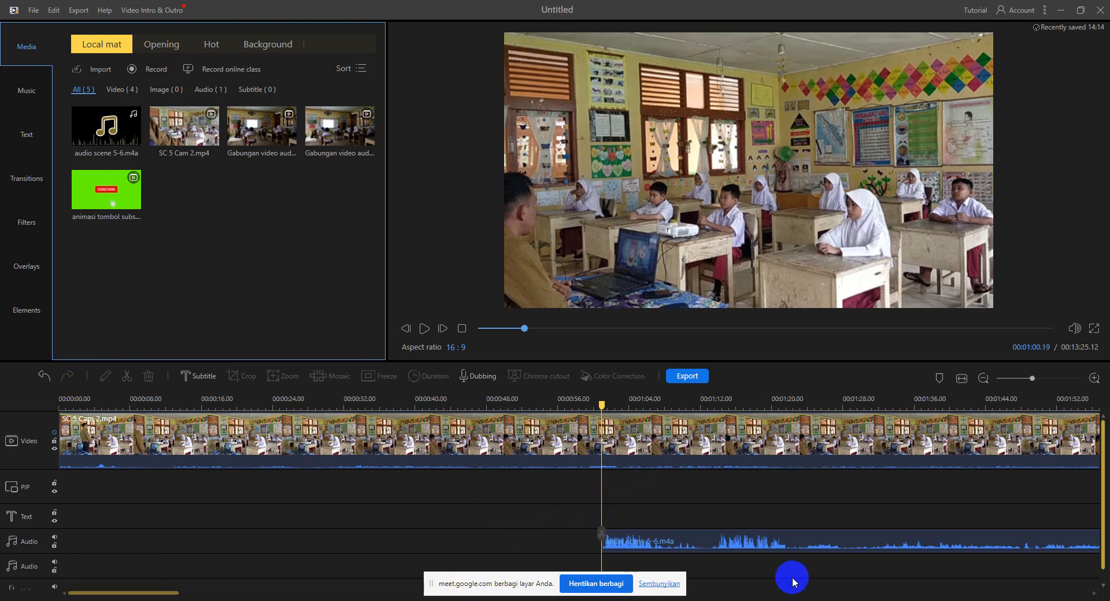
# Move the remaining audio scene 5-6.m4a clip to the start of the timeline and return the playhead to the beginning.
pyautogui.hscroll(1, 803, 563)
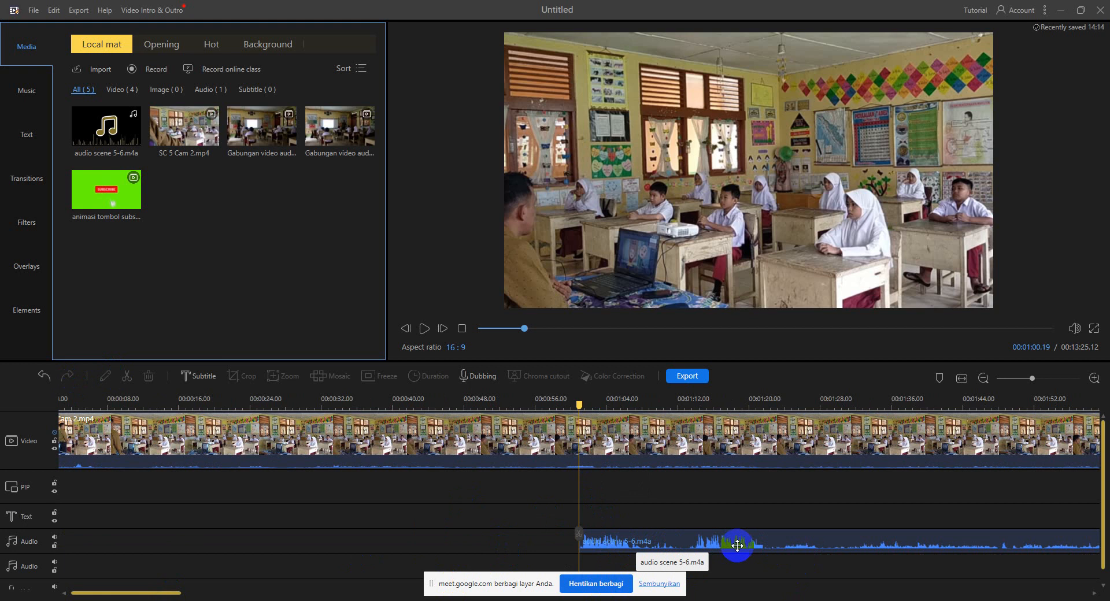
pyautogui.moveTo(735, 544); pyautogui.dragTo(158, 546)
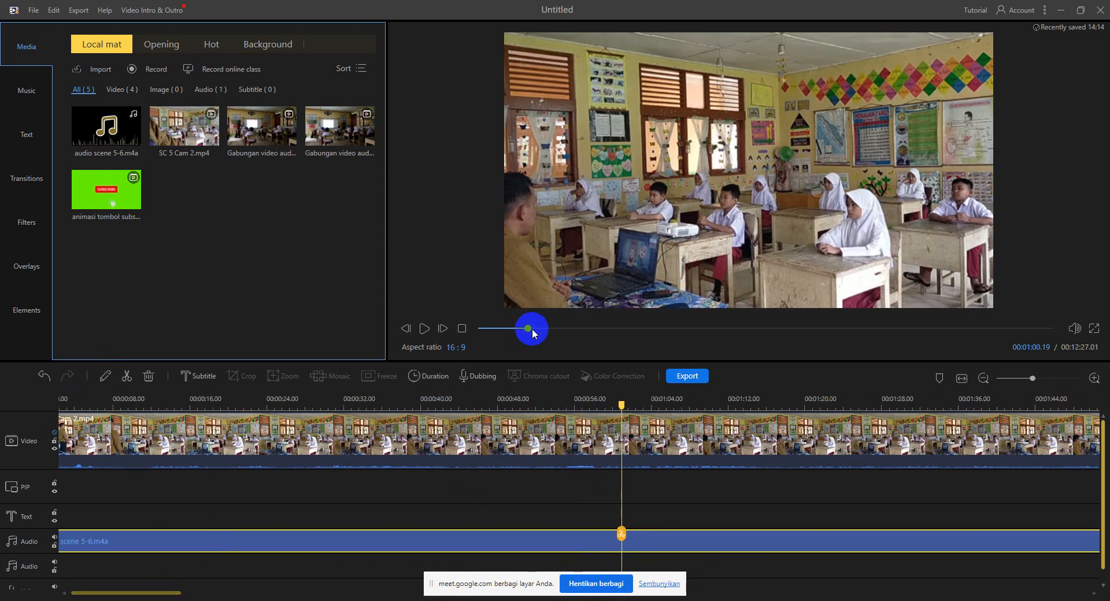
pyautogui.moveTo(775, 401); pyautogui.dragTo(6, 433)
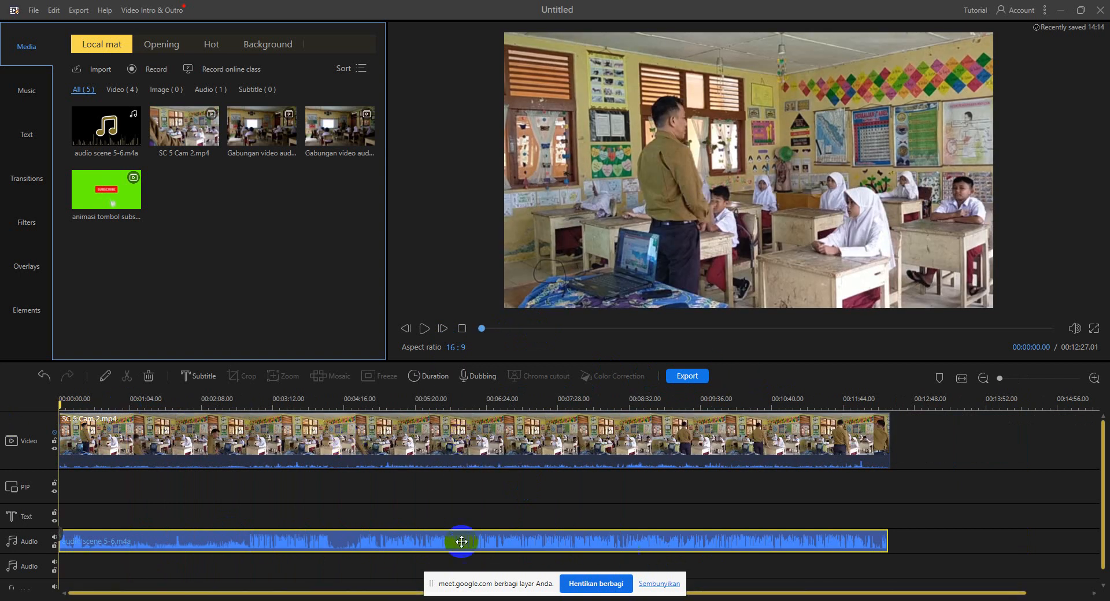
# Preview the aligned video and audio from the start to about 00:00:05 to check their synchronisation.
pyautogui.scroll(5, 87, 397)
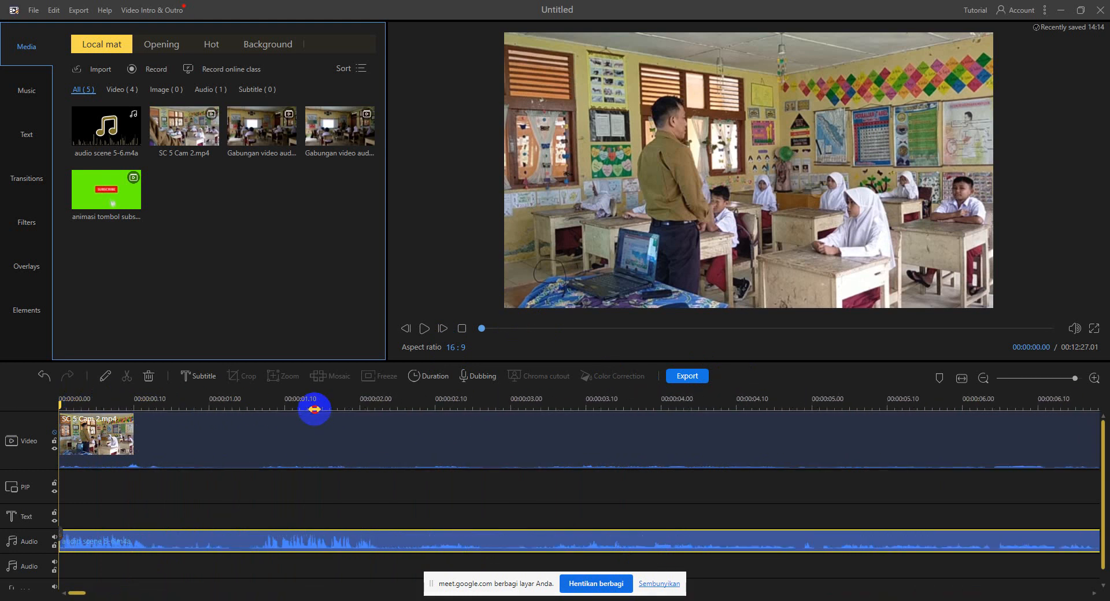
pyautogui.scroll(3, 136, 430)
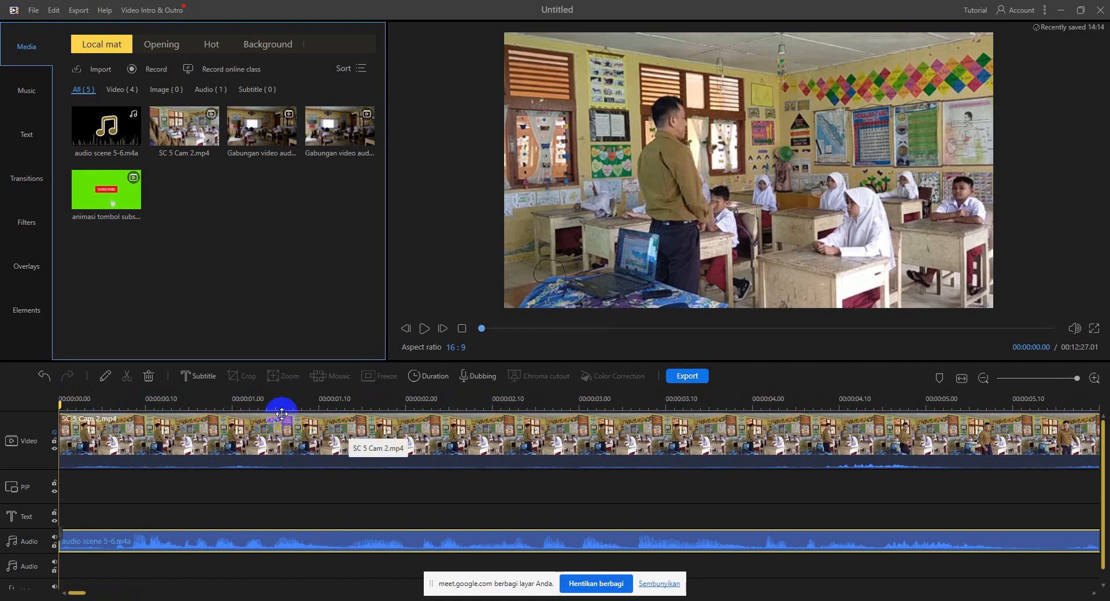
pyautogui.moveTo(736, 406); pyautogui.dragTo(577, 403)
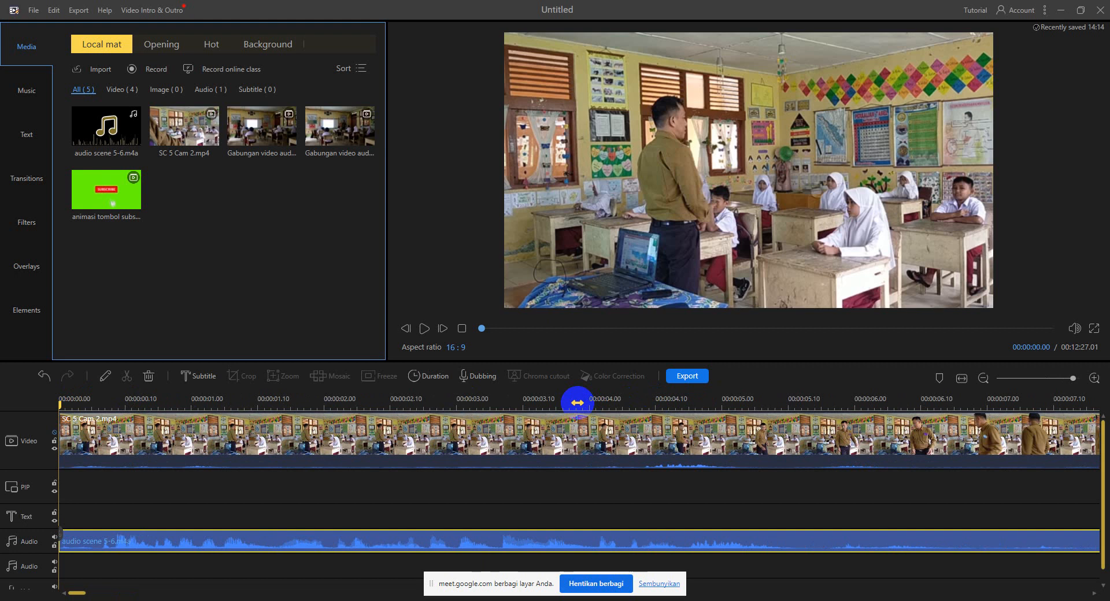
pyautogui.press('space')
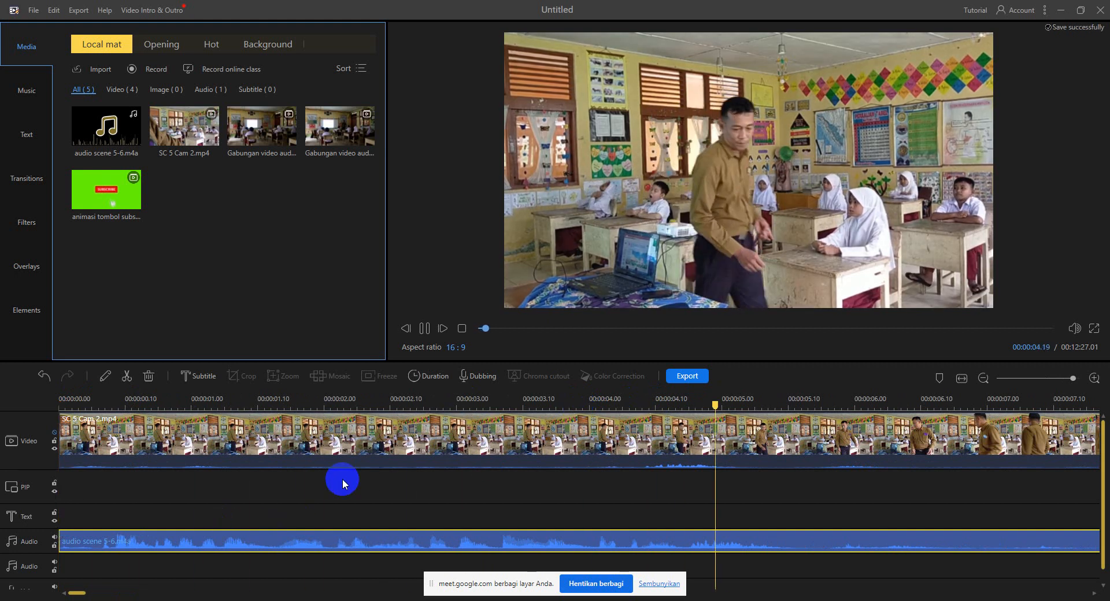
pyautogui.press('space')
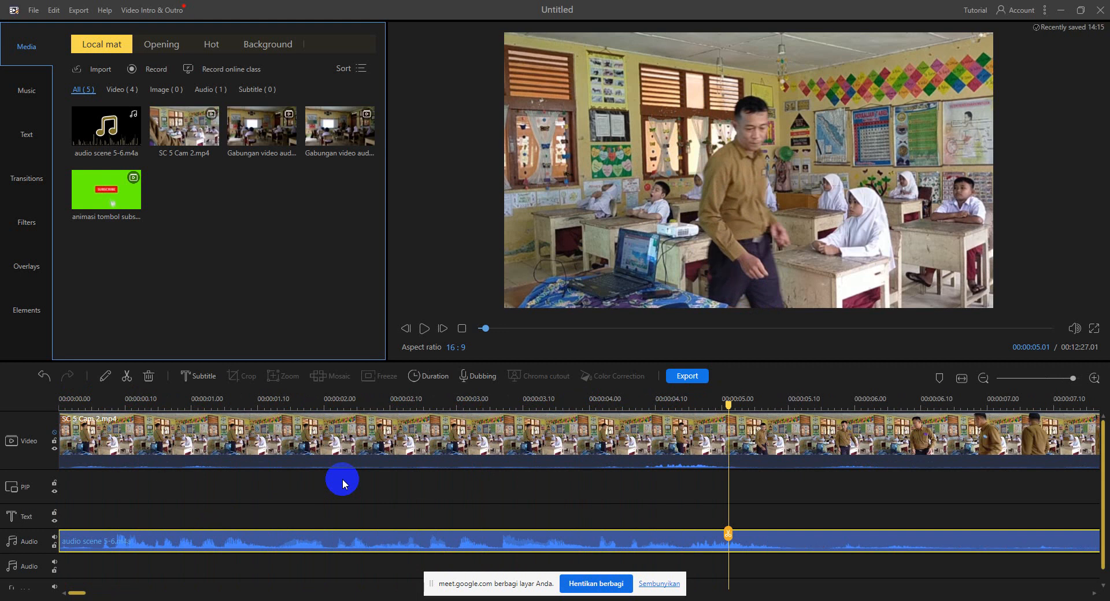
# Detach the audio from the SC 5 Cam 2.mp4 video clip.
pyautogui.click(679, 449)
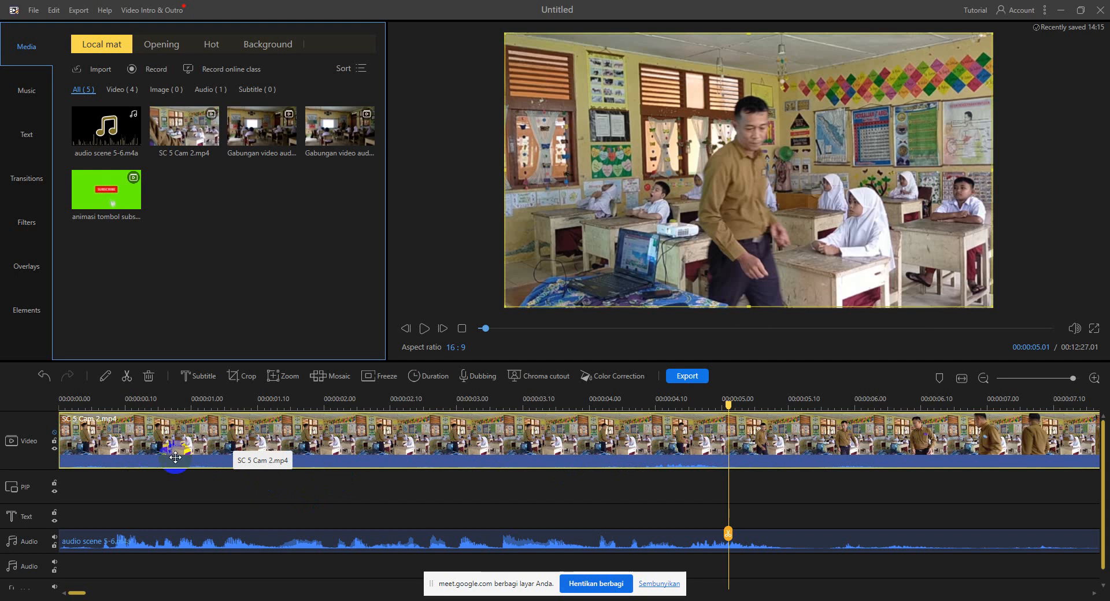
pyautogui.rightClick(491, 433)
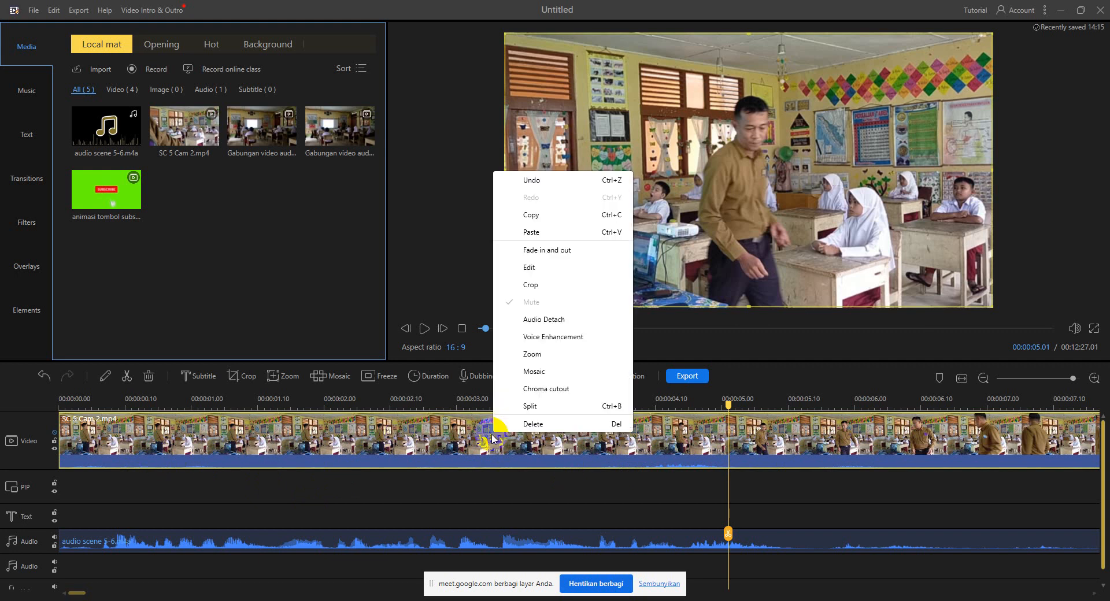
pyautogui.click(556, 320)
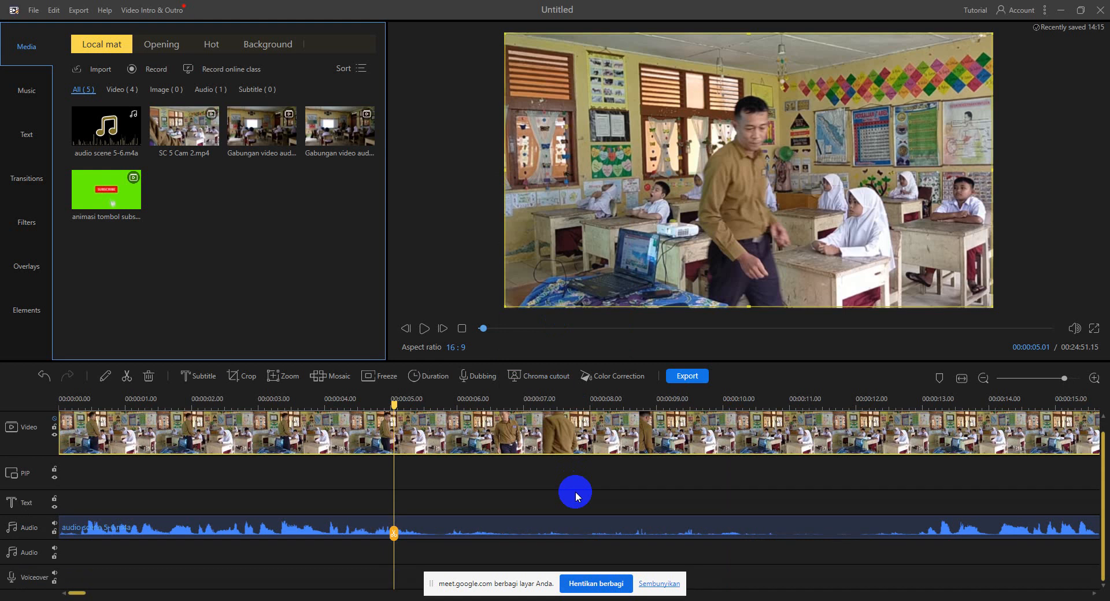
# Move the detached SC 5 Cam 2.mp4 audio to the second audio track, beyond the end of the video clip.
pyautogui.moveTo(855, 396); pyautogui.dragTo(438, 391)
pyautogui.moveTo(859, 400); pyautogui.dragTo(390, 395)
pyautogui.moveTo(923, 405); pyautogui.dragTo(427, 397)
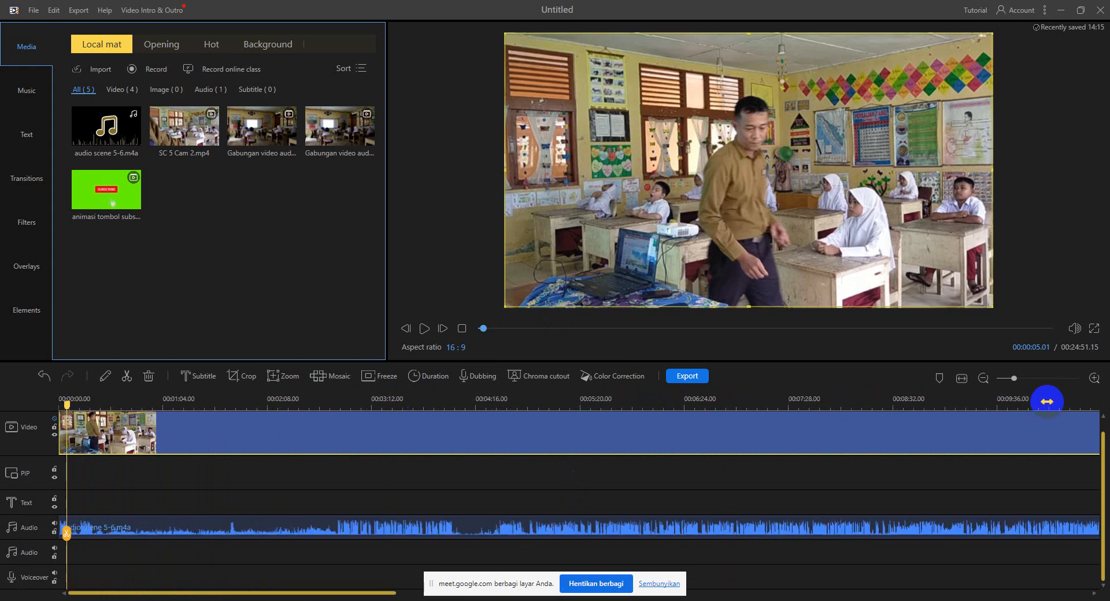
pyautogui.moveTo(1048, 397); pyautogui.dragTo(524, 408)
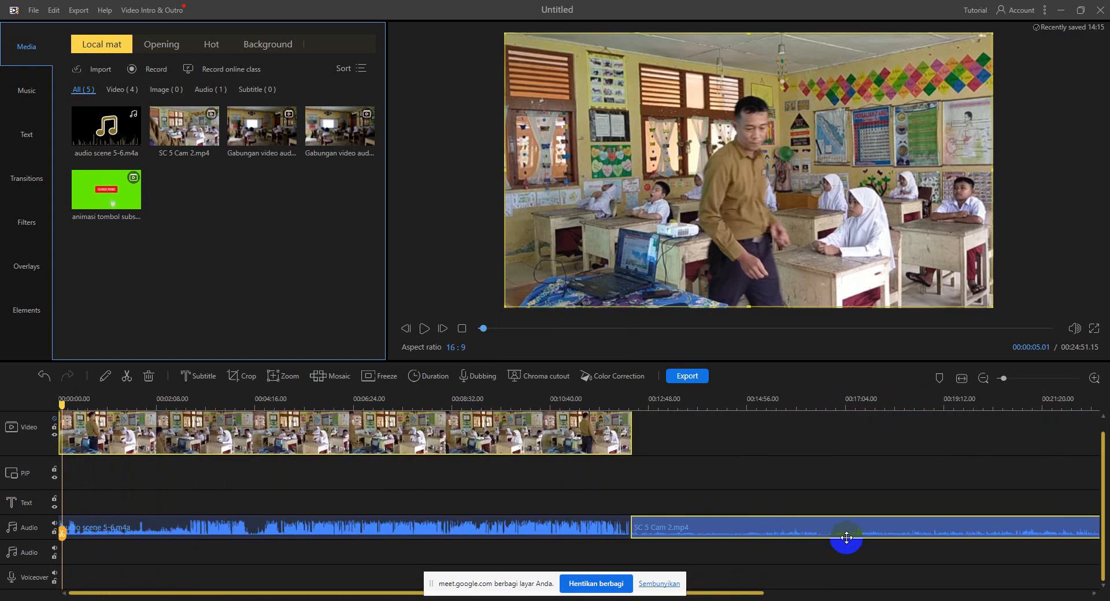
pyautogui.moveTo(848, 533); pyautogui.dragTo(731, 509)
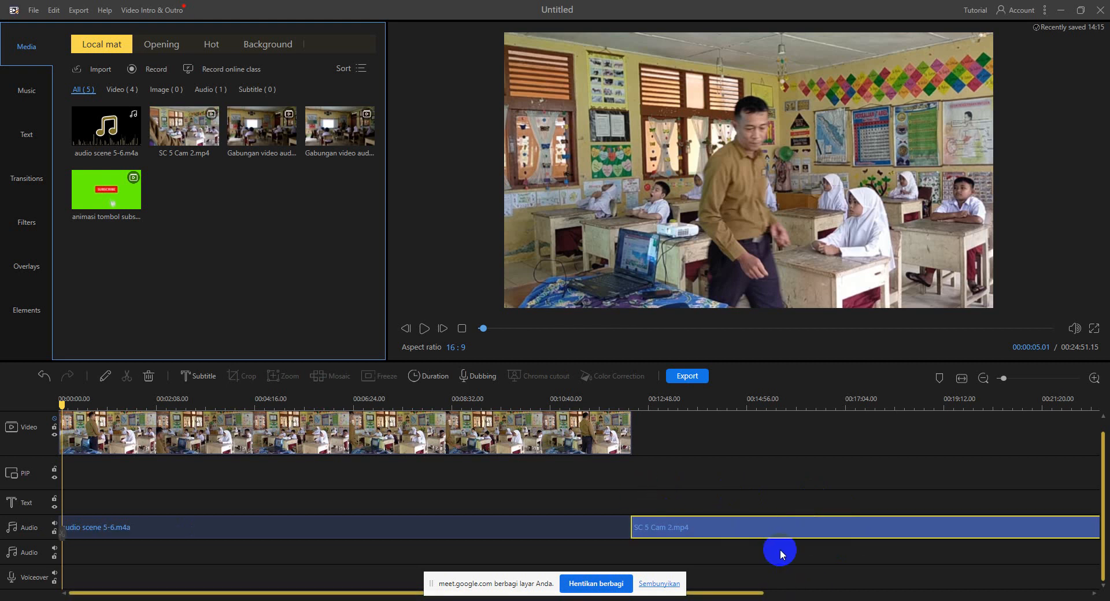
pyautogui.moveTo(735, 532); pyautogui.dragTo(882, 546)
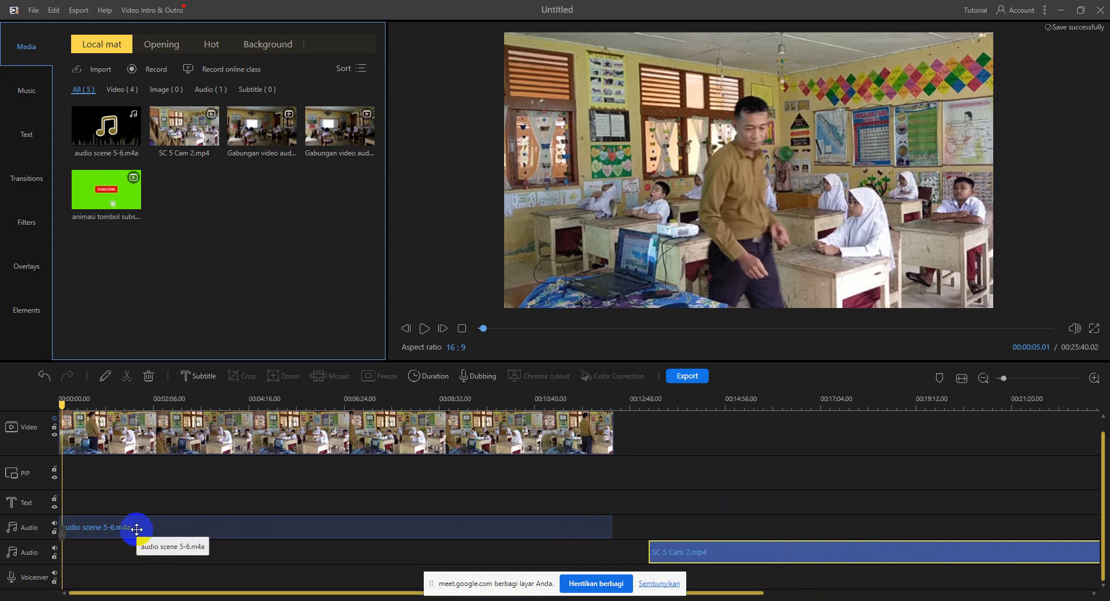
# Place audio scene 5-6.m4a on the second audio track and the detached SC 5 Cam 2.mp4 audio on the first, both at the timeline start.
pyautogui.moveTo(140, 526); pyautogui.dragTo(62, 548)
pyautogui.click(753, 559)
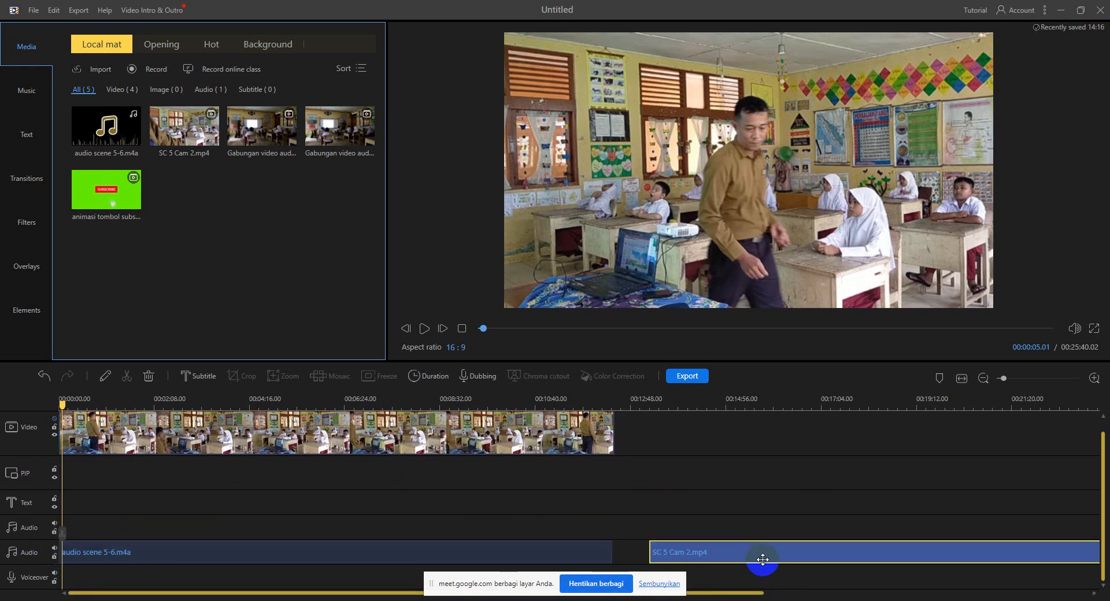
pyautogui.moveTo(762, 560); pyautogui.dragTo(74, 528)
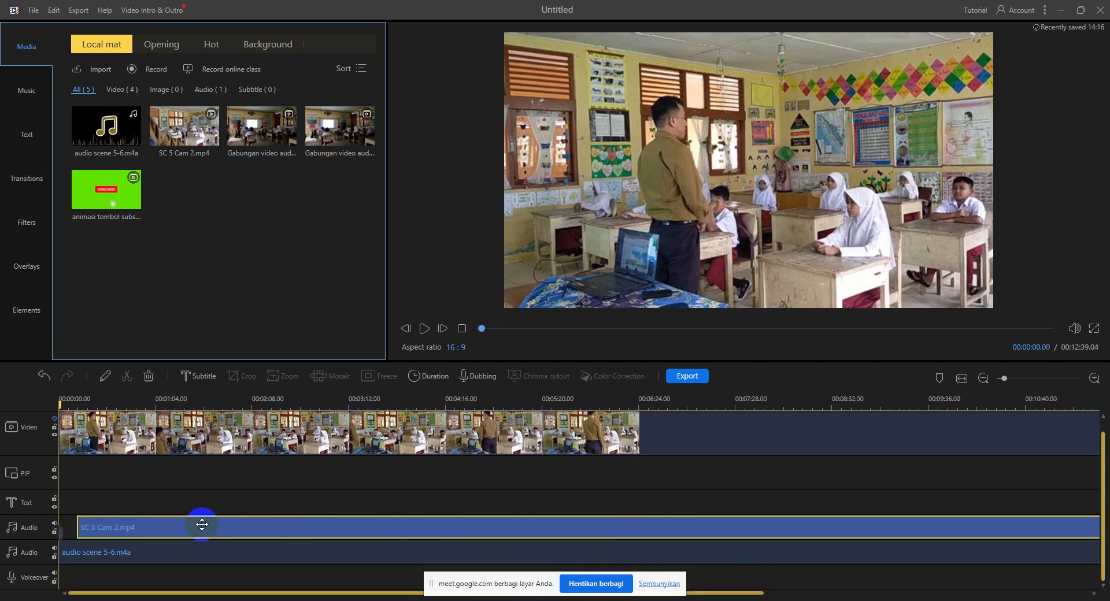
pyautogui.moveTo(200, 522)
pyautogui.mouseDown()
pyautogui.moveTo(151, 524)
pyautogui.moveTo(161, 515)
pyautogui.mouseUp()
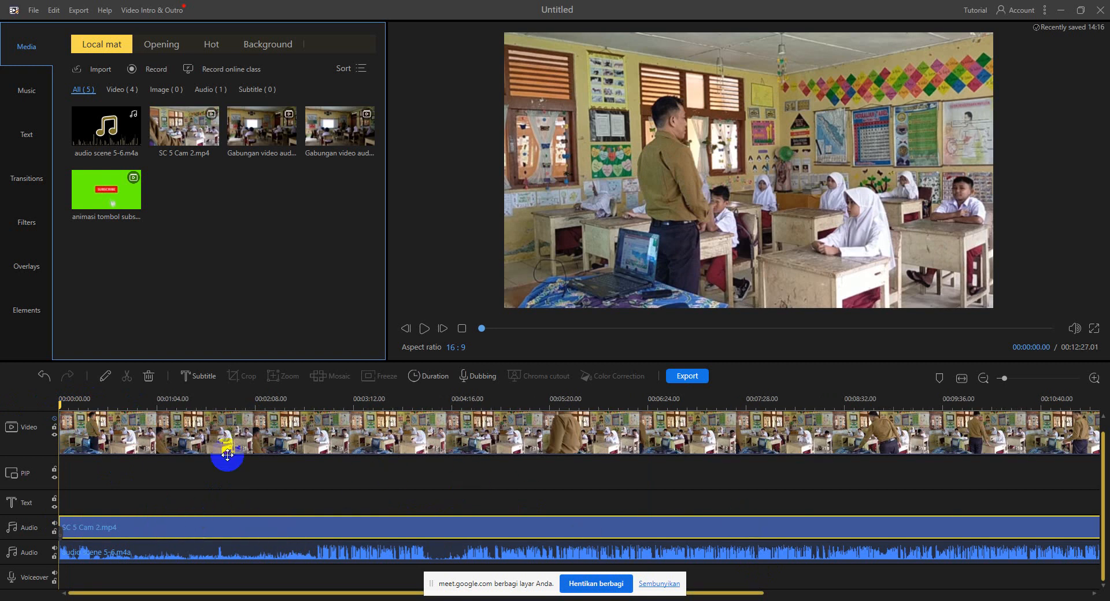
# Compare the opening waveforms of the detached SC 5 Cam 2.mp4 audio and audio scene 5-6.m4a at frame level.
pyautogui.moveTo(560, 400); pyautogui.dragTo(279, 412)
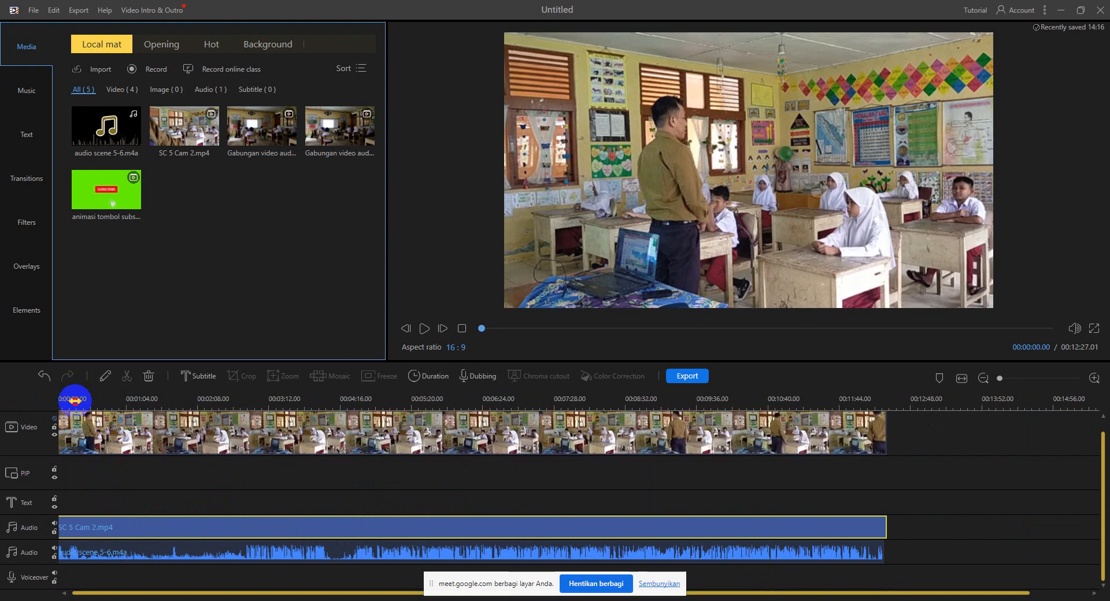
pyautogui.moveTo(75, 401); pyautogui.dragTo(587, 399)
pyautogui.moveTo(116, 396); pyautogui.dragTo(370, 399)
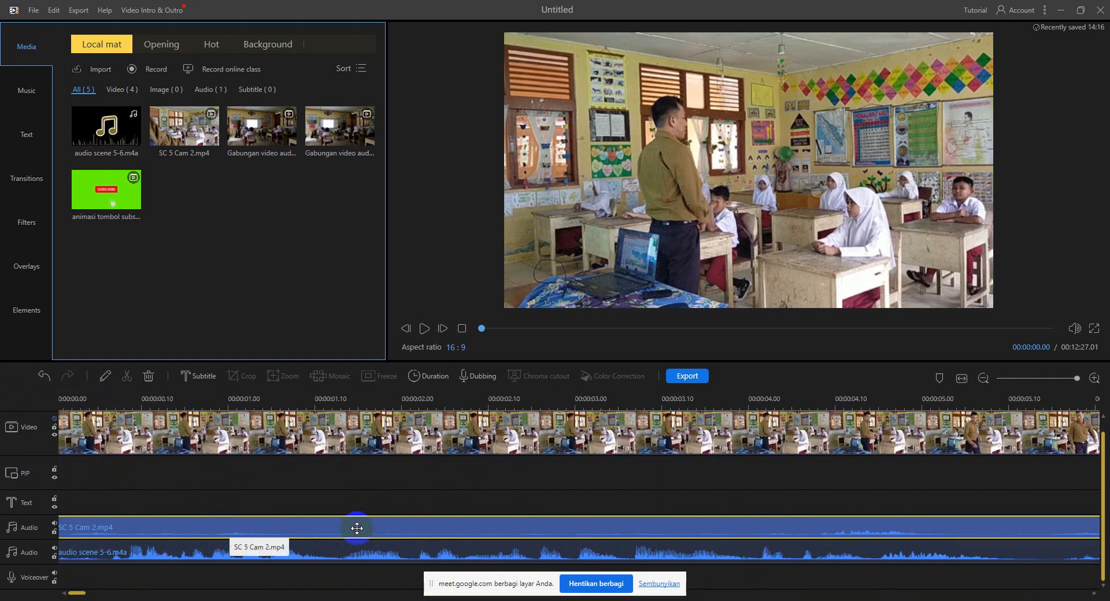
pyautogui.moveTo(571, 531); pyautogui.dragTo(543, 523)
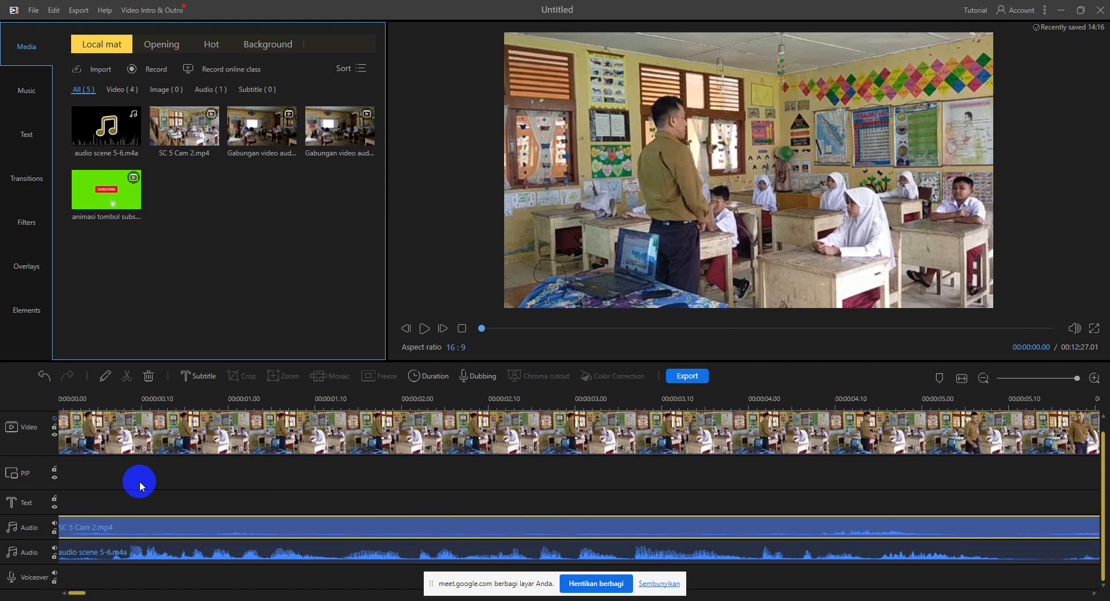
pyautogui.moveTo(765, 520); pyautogui.dragTo(808, 527)
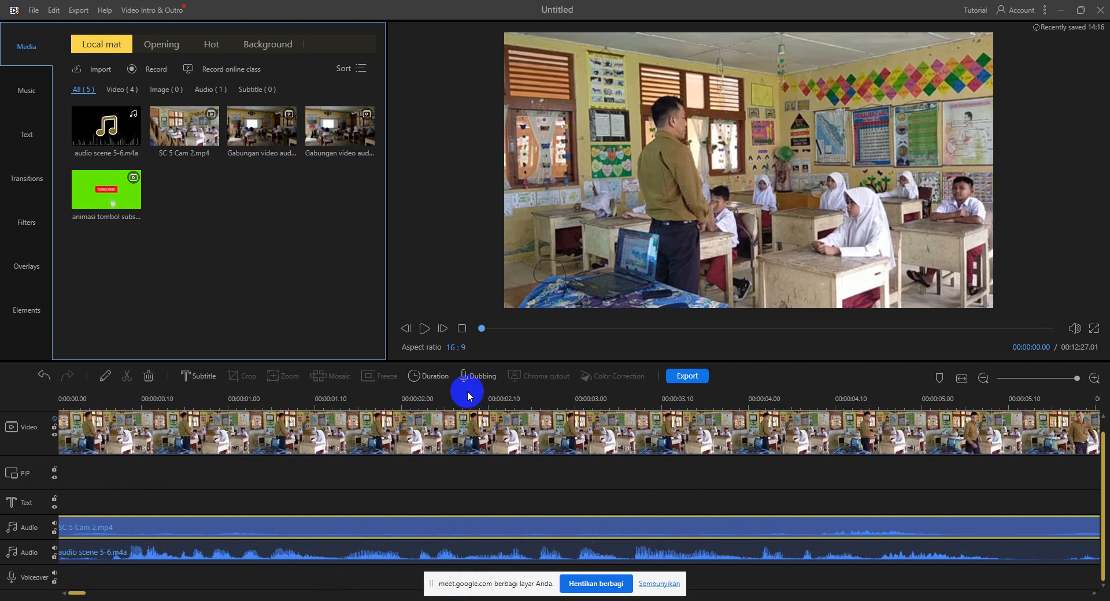
# Raise the volume of the detached SC 5 Cam 2.mp4 audio to the maximum.
pyautogui.doubleClick(127, 531)
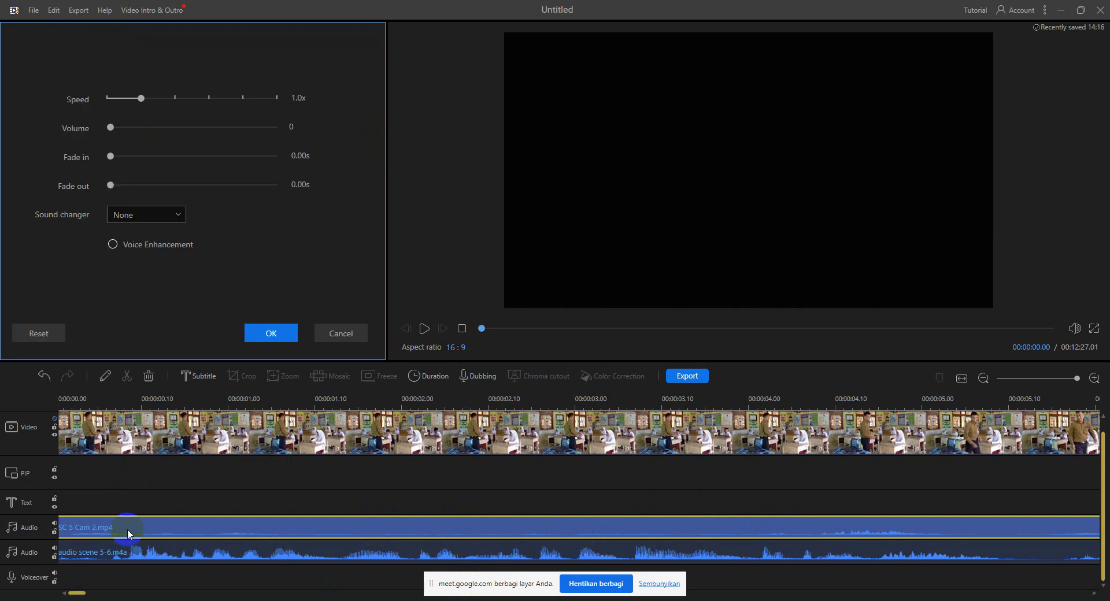
pyautogui.rightClick(127, 531)
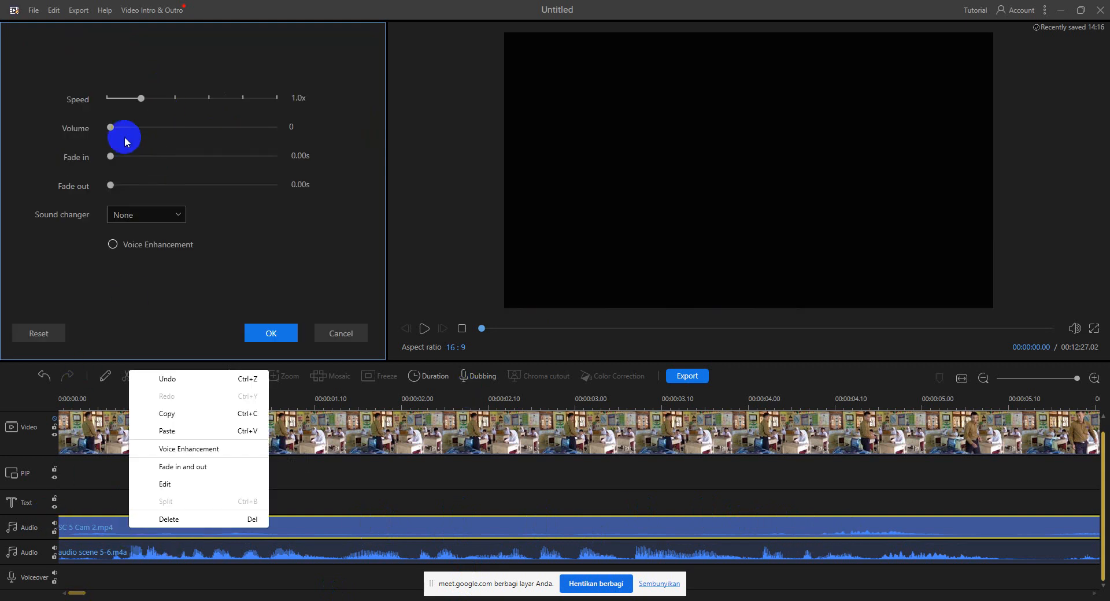
pyautogui.moveTo(107, 128); pyautogui.dragTo(232, 135)
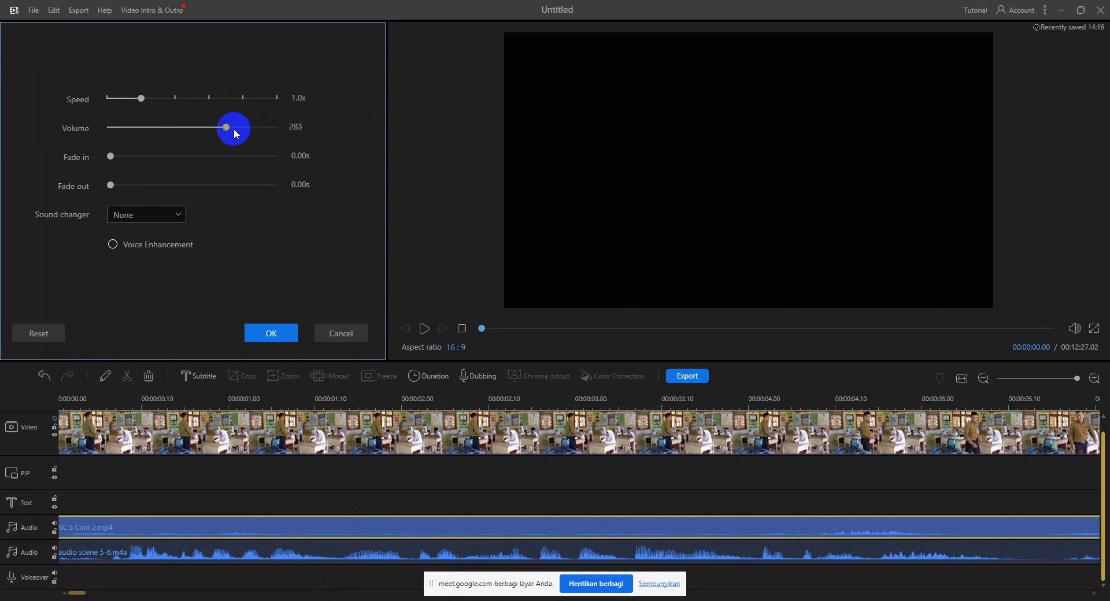
pyautogui.click(176, 216)
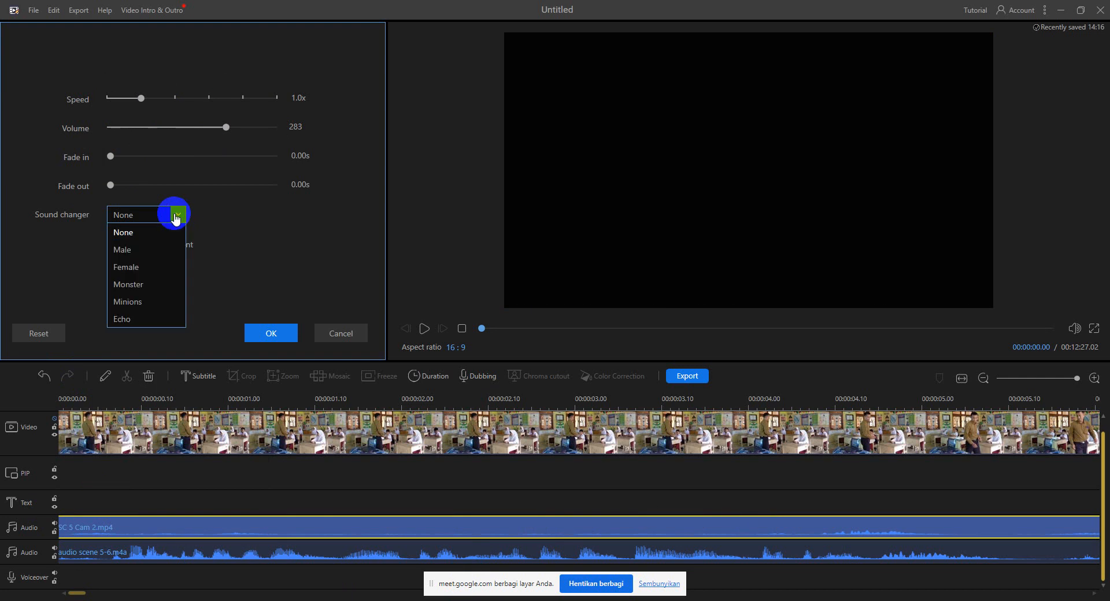
pyautogui.click(176, 217)
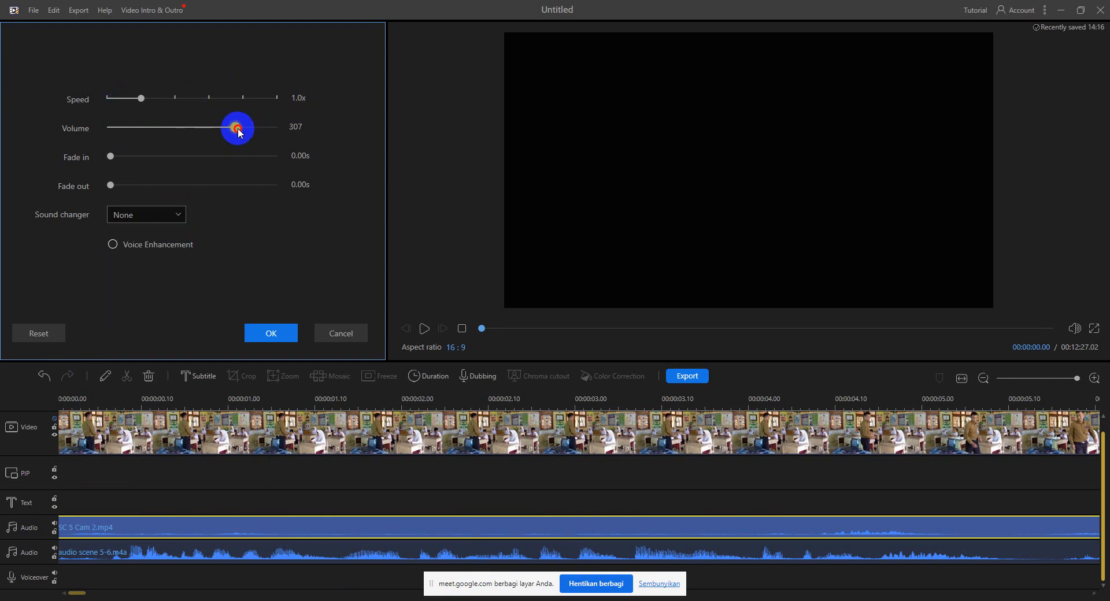
pyautogui.moveTo(240, 133); pyautogui.dragTo(315, 126)
pyautogui.click(258, 341)
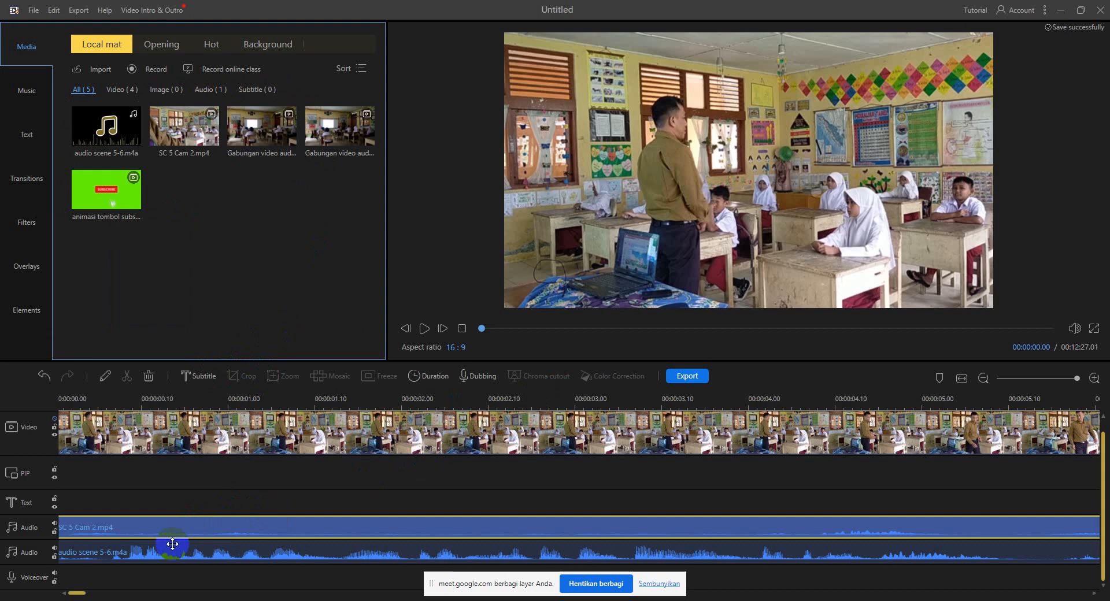
# Preview both audio tracks from the start to about 00:00:02 and return the playhead to the start.
pyautogui.press('space')
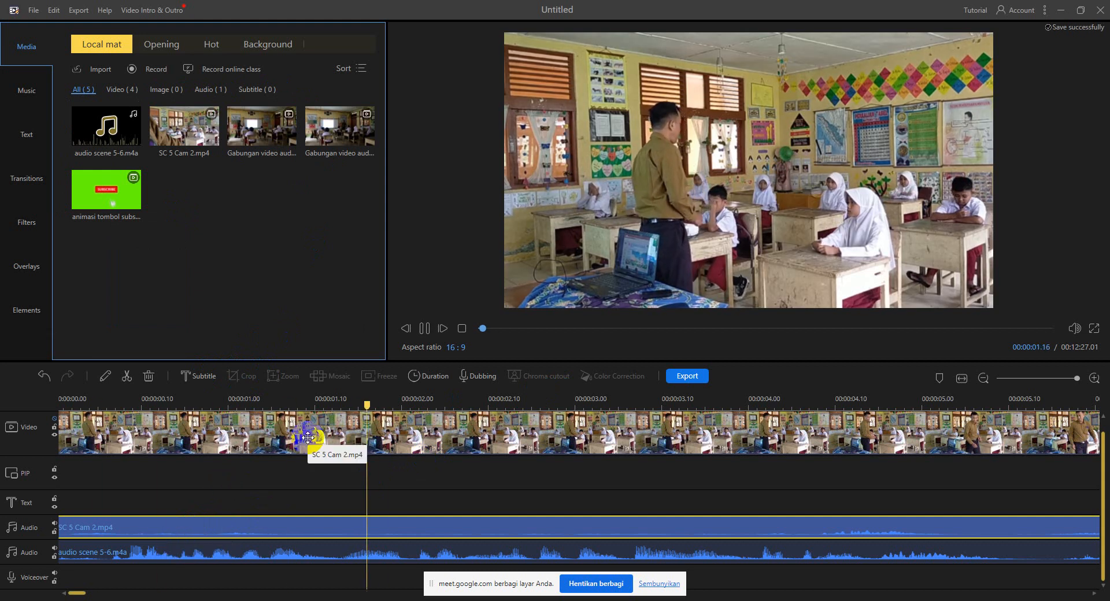
pyautogui.press('space')
pyautogui.moveTo(419, 404); pyautogui.dragTo(23, 426)
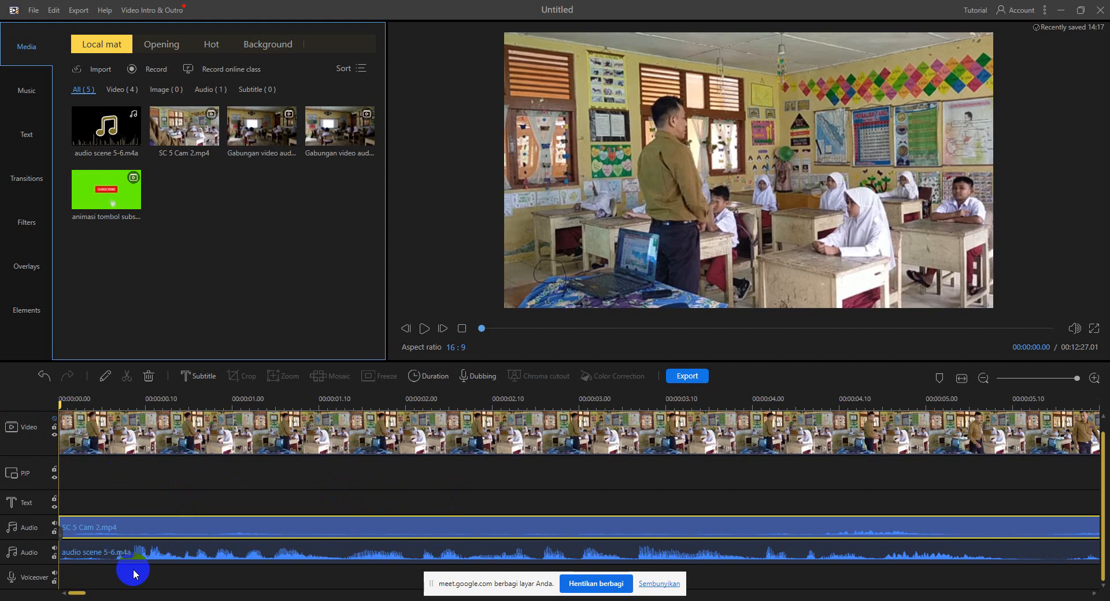
pyautogui.click(72, 434)
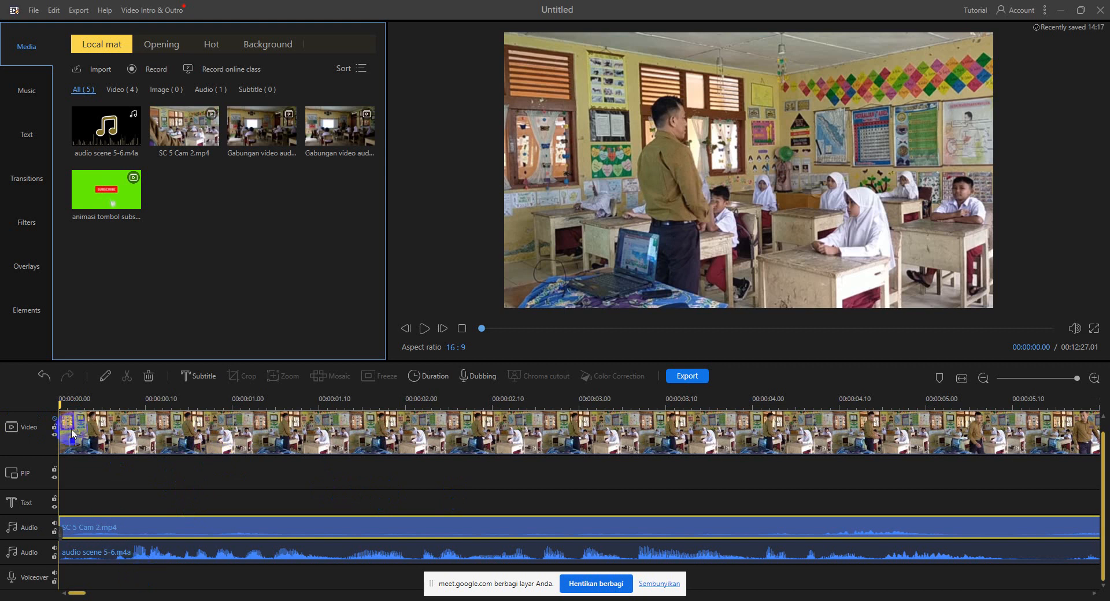
# Undo the volume change and the placement of the detached SC 5 Cam 2.mp4 audio on the first audio track.
pyautogui.click(42, 375)
pyautogui.click(45, 375)
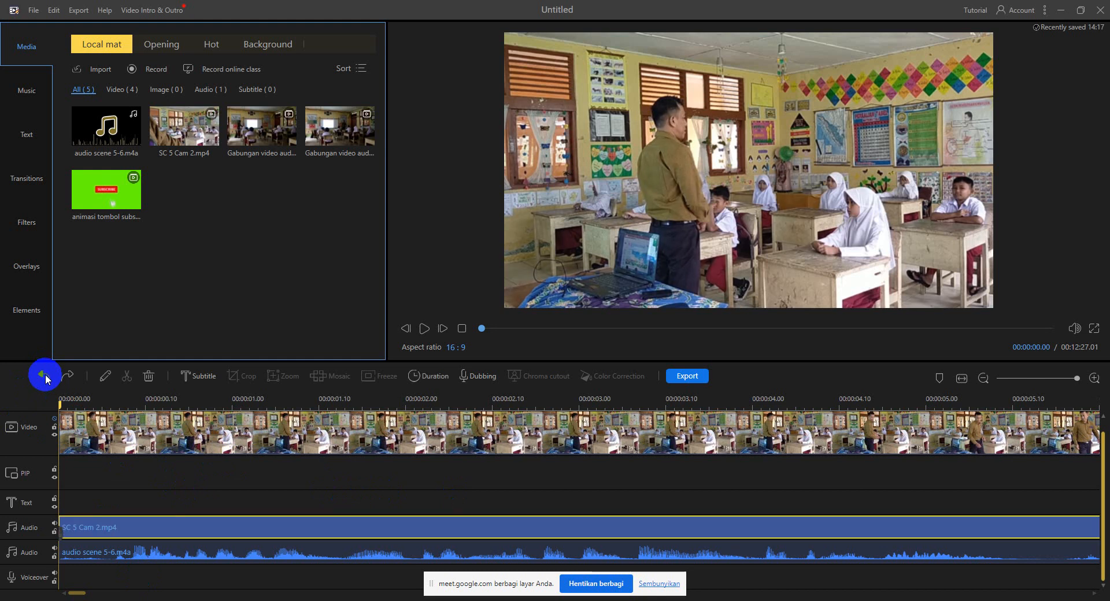
pyautogui.click(45, 375)
pyautogui.click(45, 375)
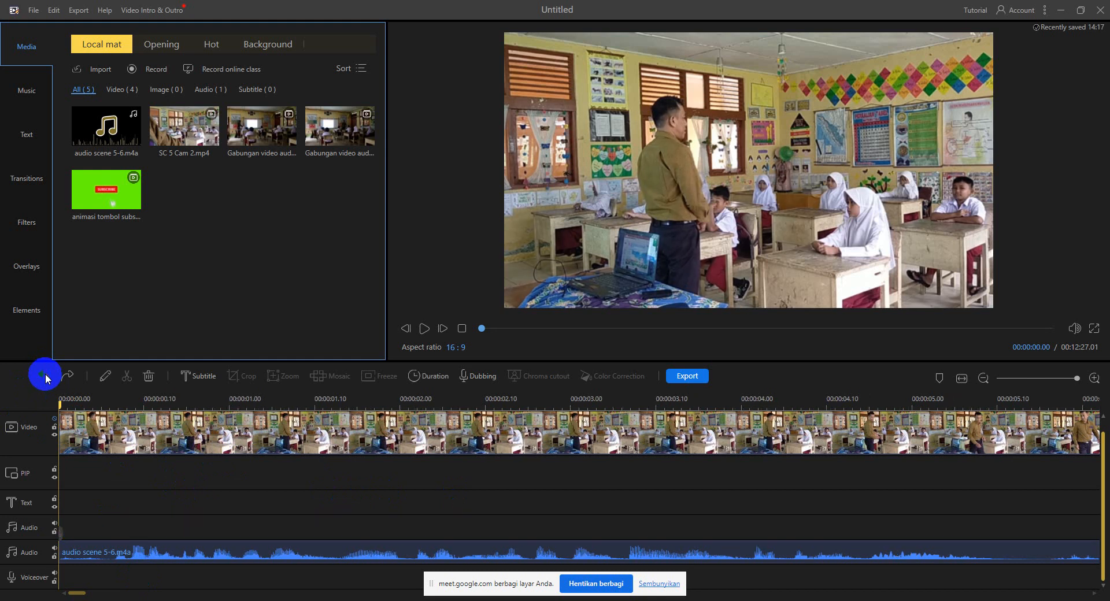
pyautogui.click(46, 377)
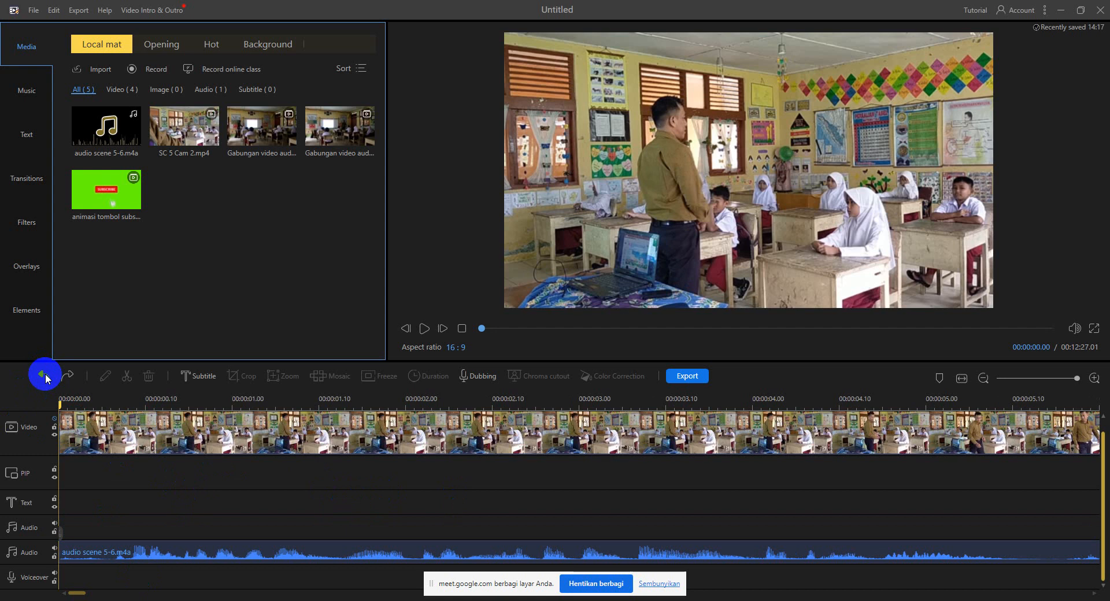
# Mute the second audio track and preview the timeline from the start to about 00:00:02.
pyautogui.moveTo(607, 401); pyautogui.dragTo(458, 415)
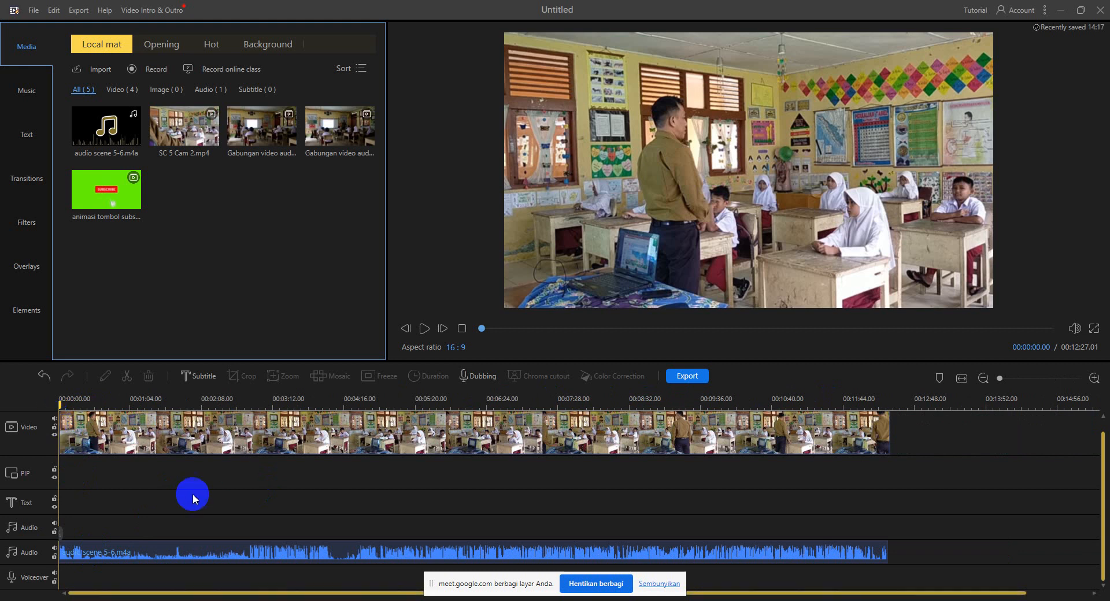
pyautogui.click(55, 549)
pyautogui.press('space')
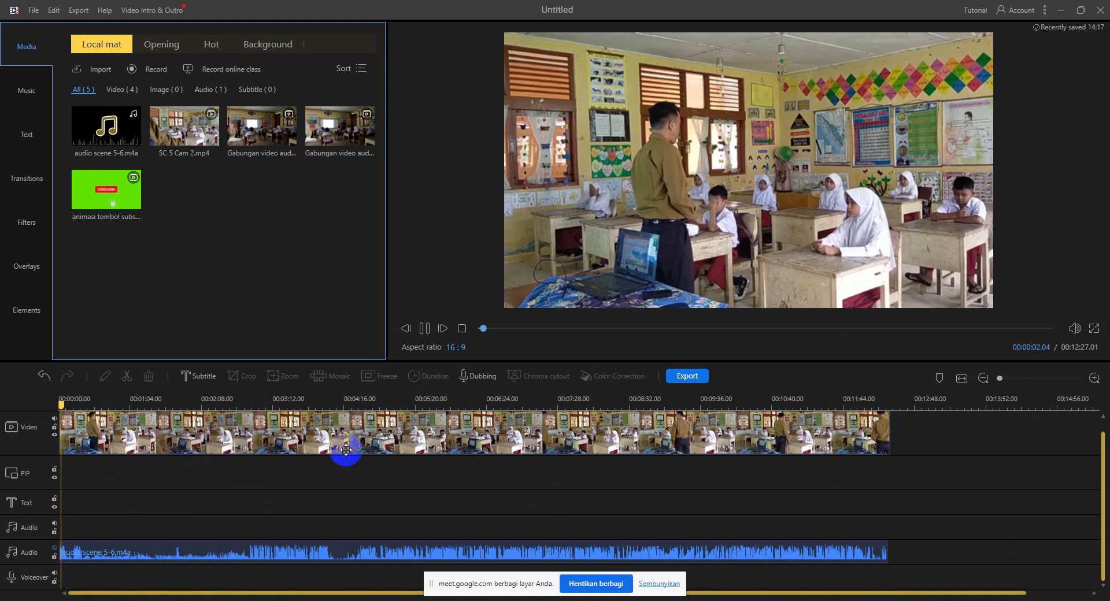
pyautogui.press('space')
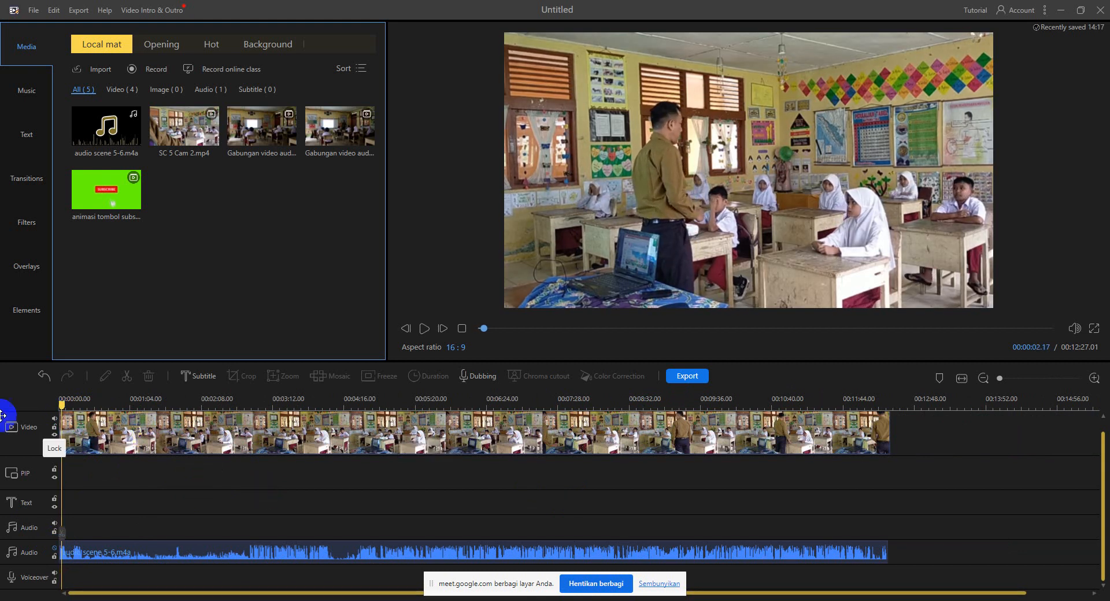
# Undo the audio moves back to audio scene 5-6.m4a on the first audio track and preview the timeline.
pyautogui.click(43, 377)
pyautogui.click(43, 377)
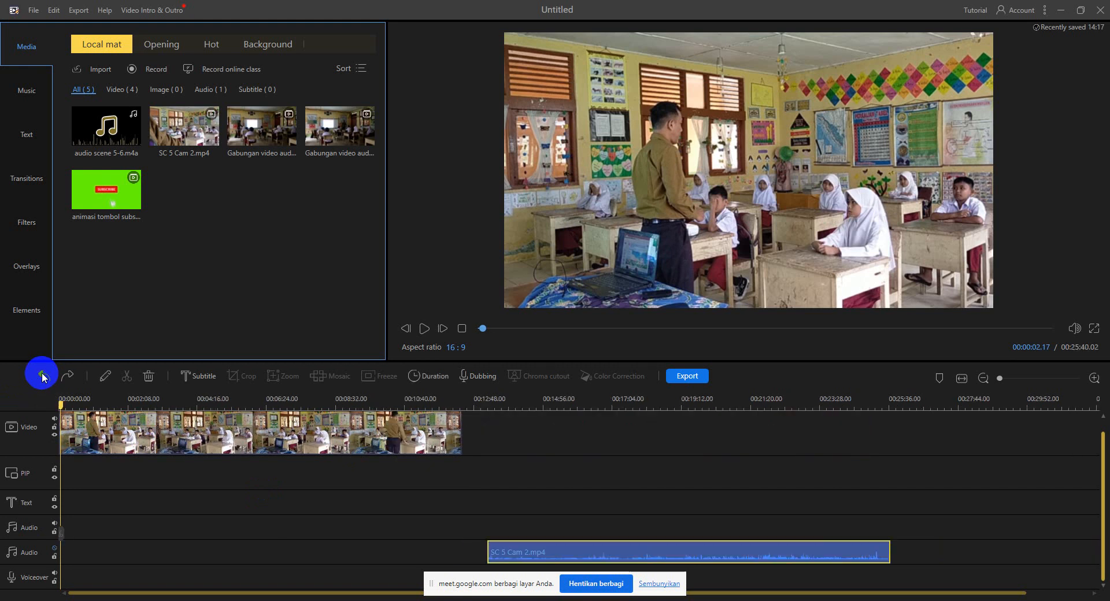
pyautogui.click(42, 377)
pyautogui.click(43, 377)
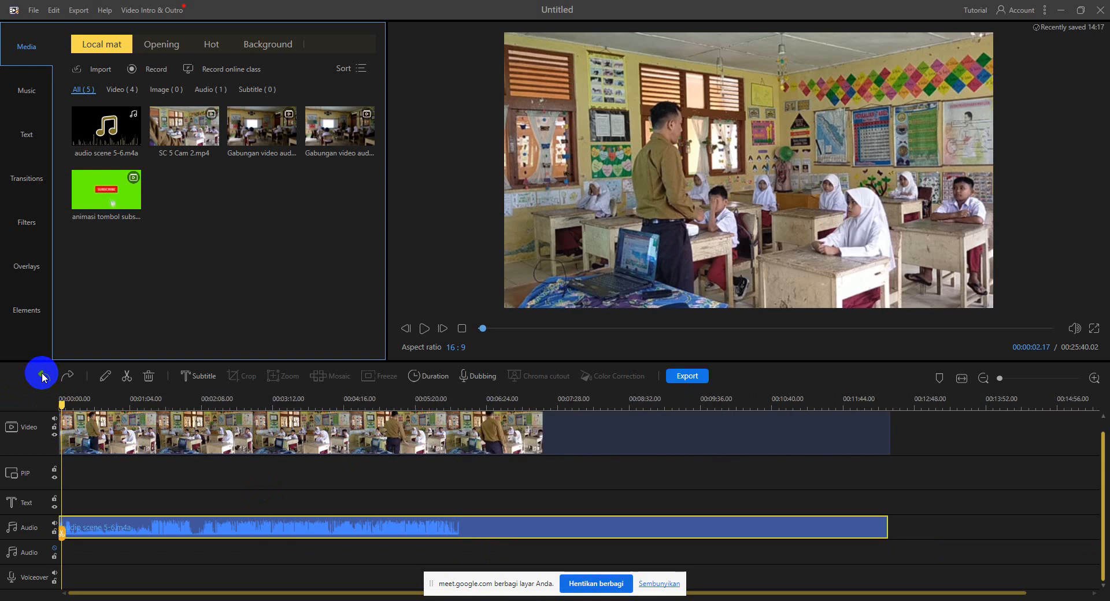
pyautogui.click(43, 376)
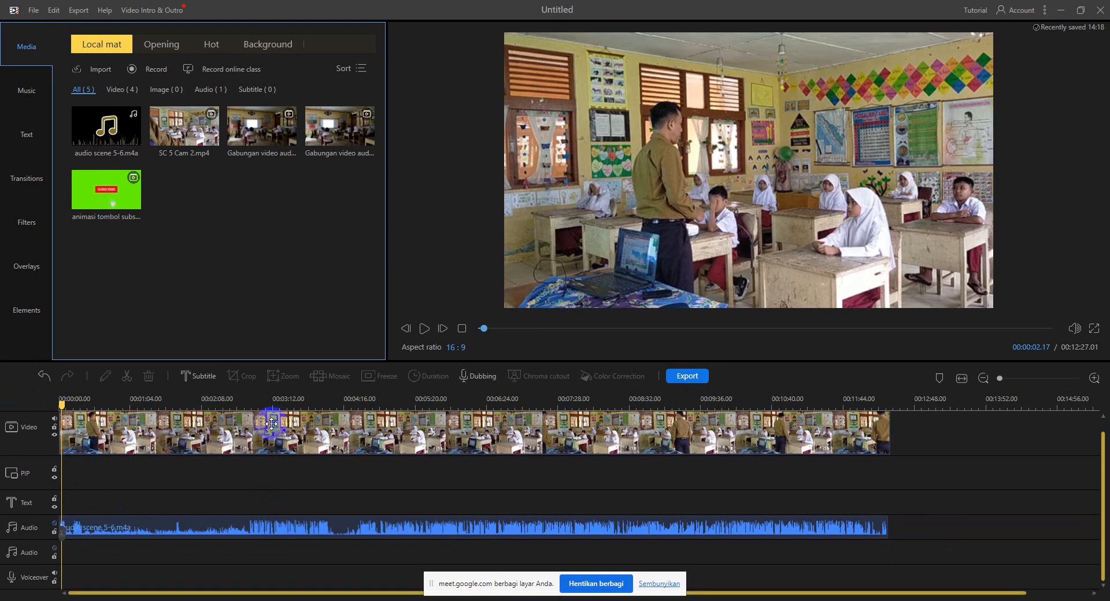
pyautogui.click(426, 331)
# Undo the audio detachment so the SC 5 Cam 2.mp4 video clip carries its own sound again.
pyautogui.click(42, 375)
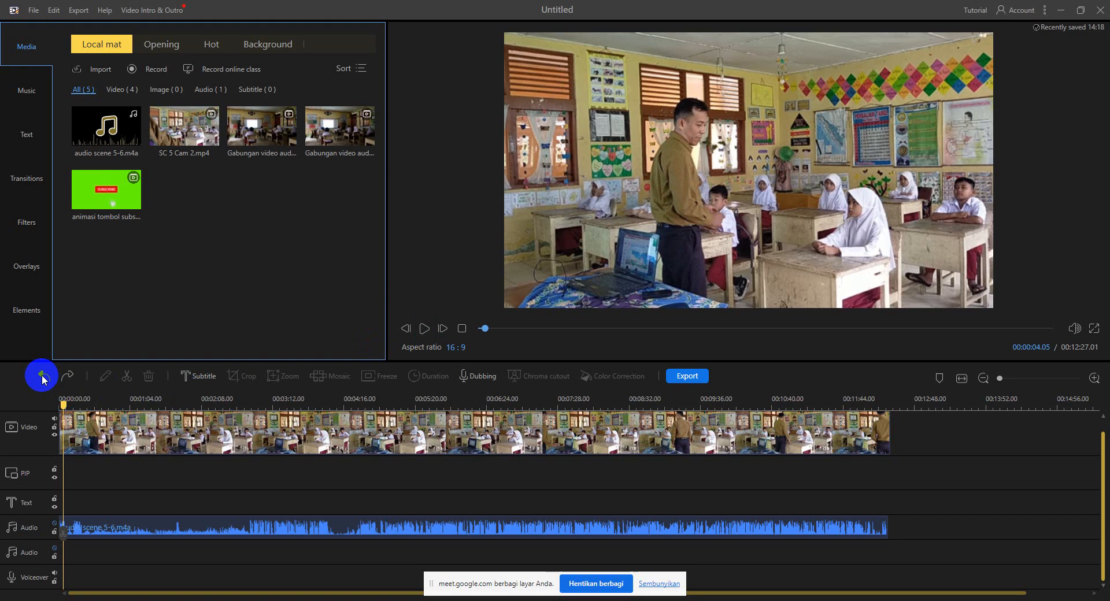
pyautogui.click(42, 376)
pyautogui.click(42, 376)
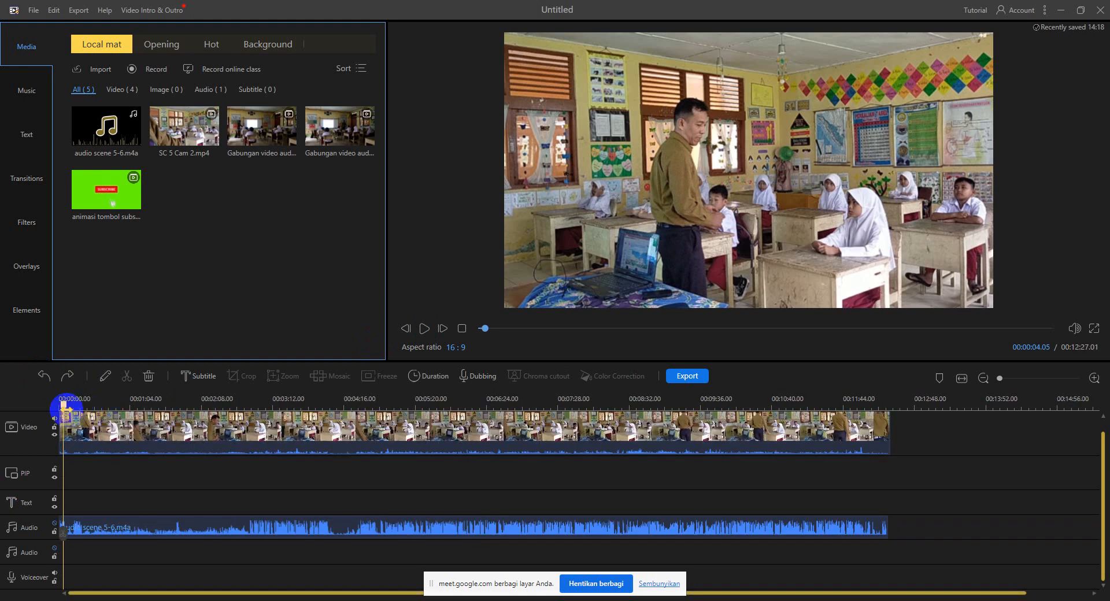
# Preview the timeline from the start to about 00:00:04 and return the playhead to the start.
pyautogui.moveTo(65, 403); pyautogui.dragTo(35, 416)
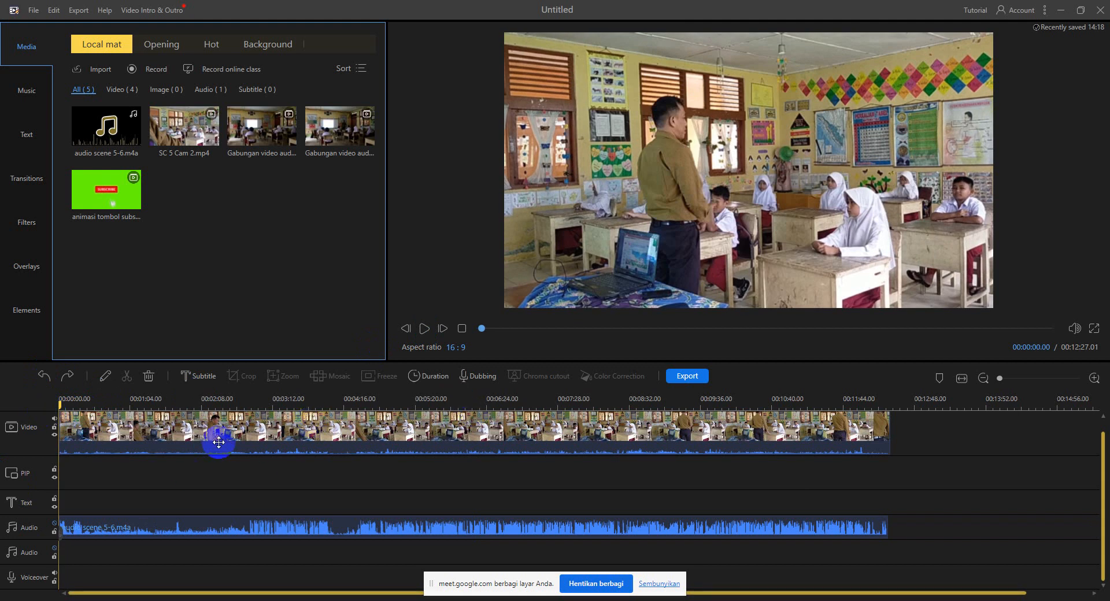
pyautogui.click(427, 334)
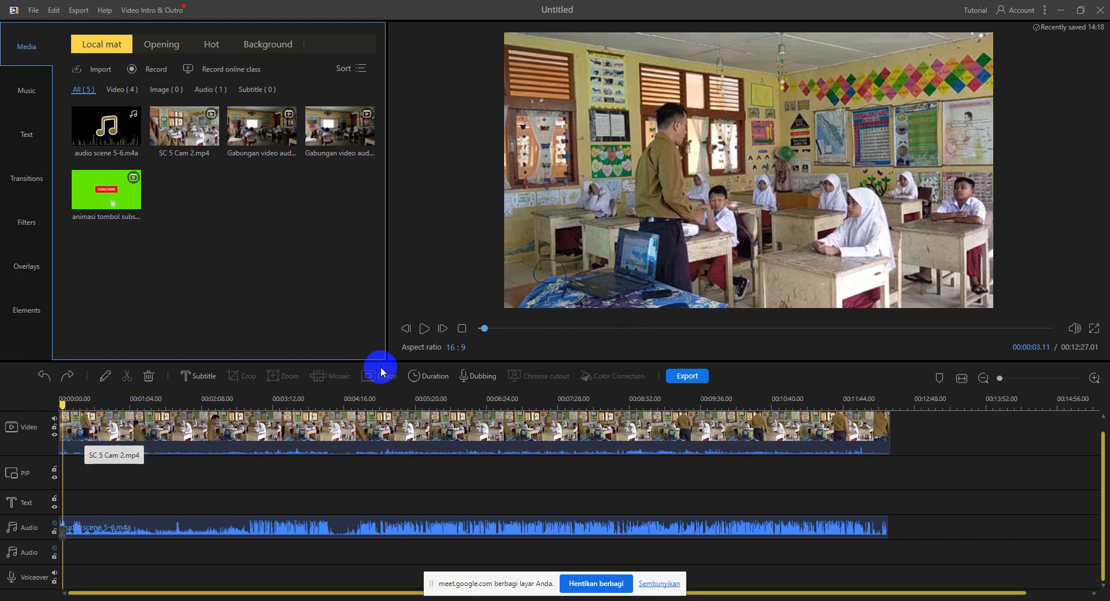
pyautogui.click(424, 332)
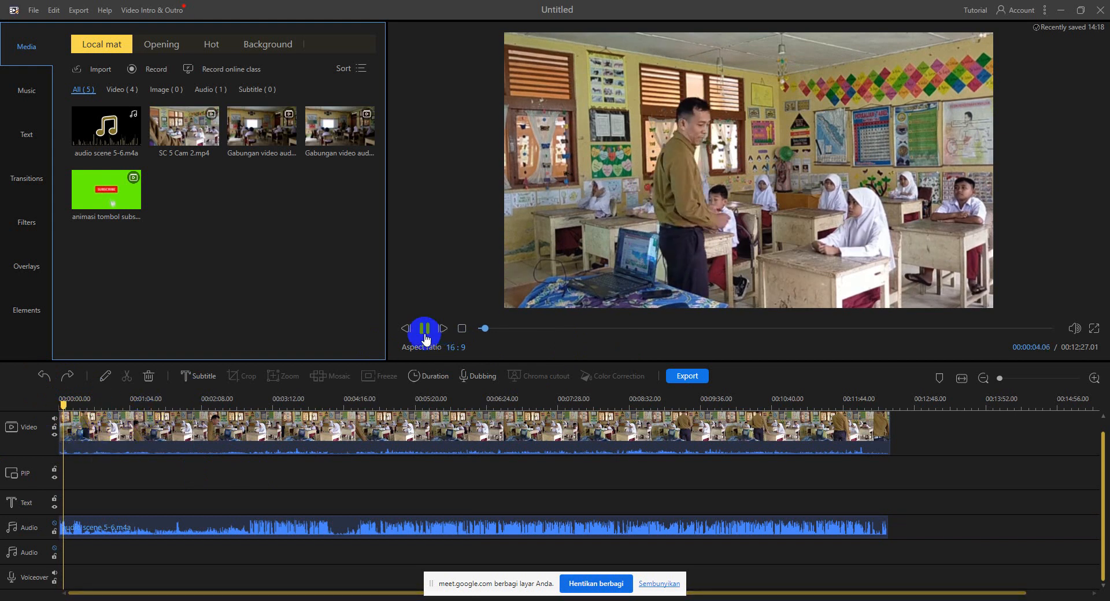
pyautogui.click(424, 331)
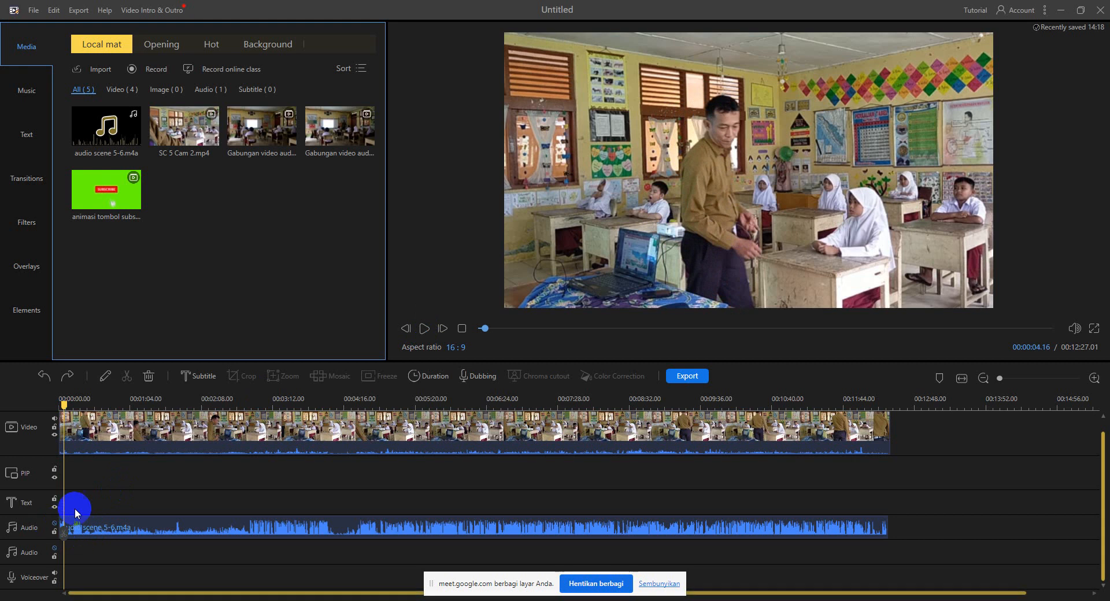
pyautogui.moveTo(62, 403); pyautogui.dragTo(60, 403)
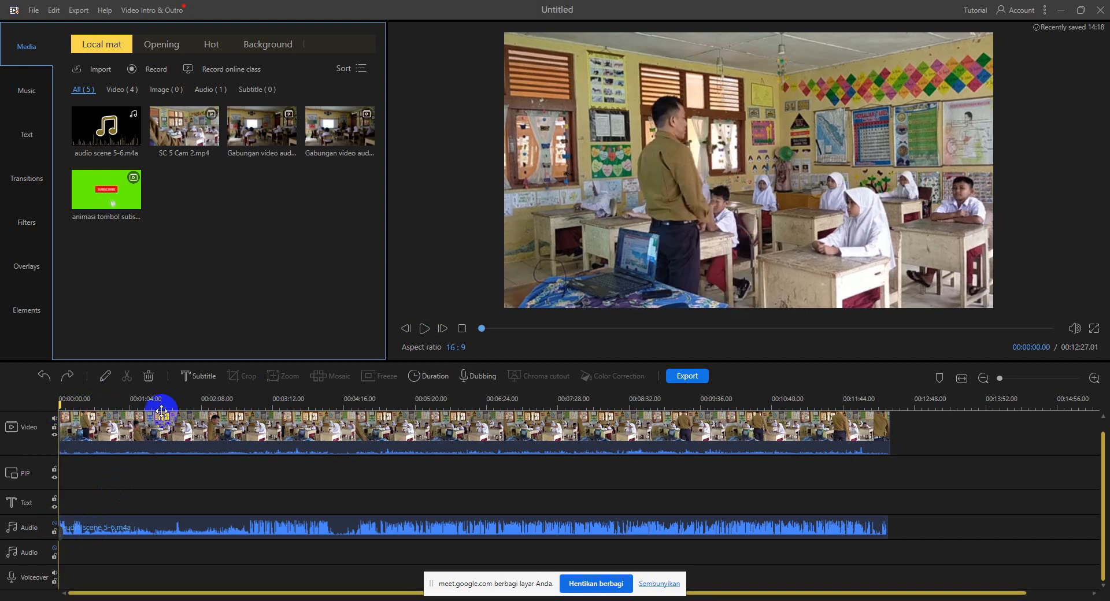
# Undo and redo the placement of audio scene 5-6.m4a and preview the timeline to about 00:00:04.
pyautogui.click(43, 377)
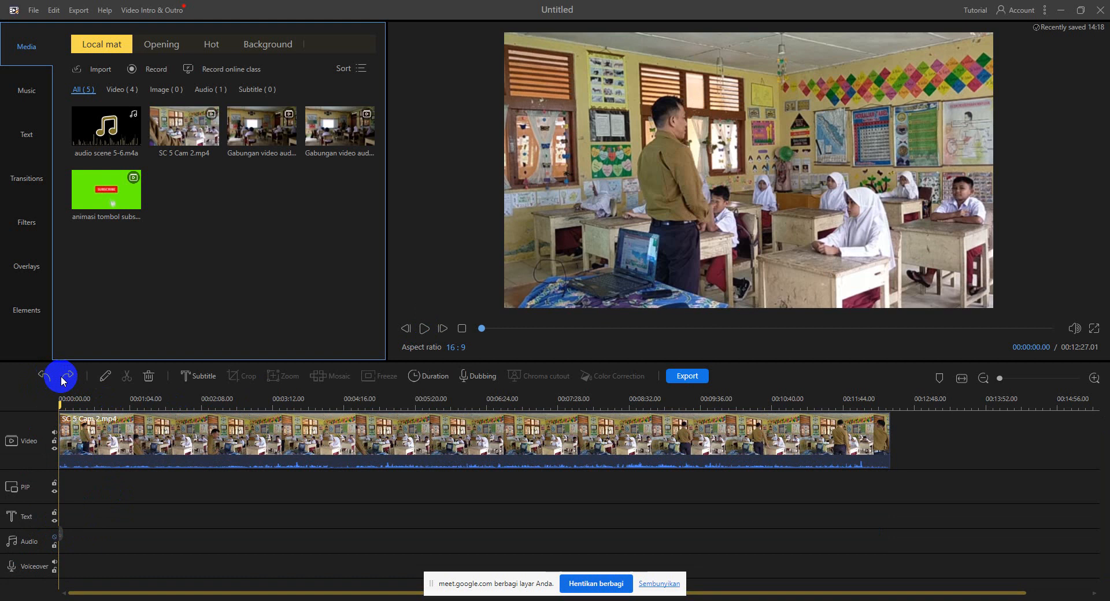
pyautogui.click(71, 379)
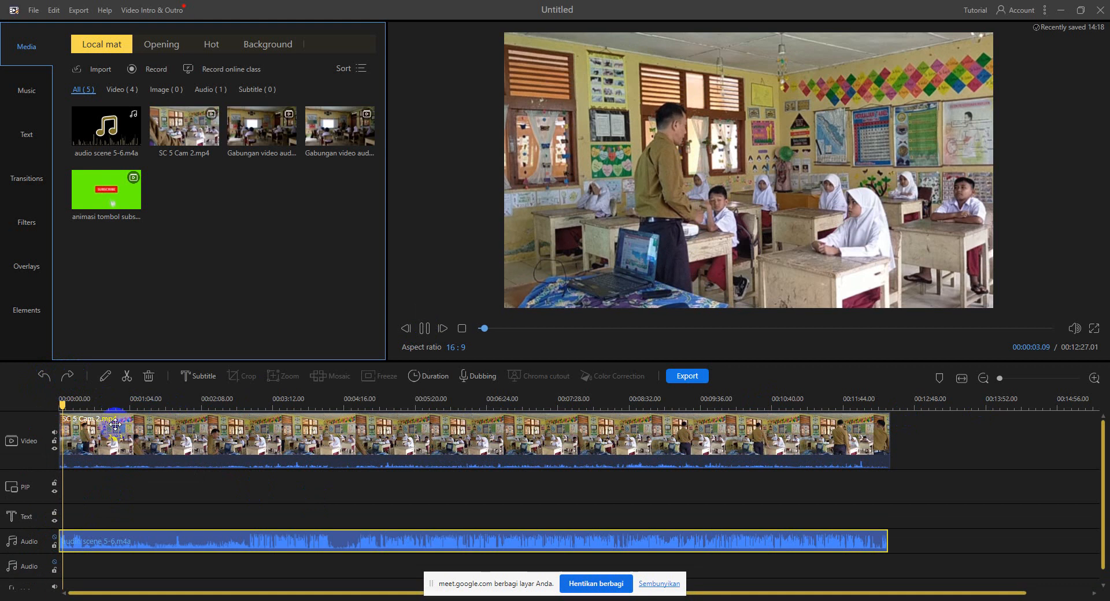
pyautogui.press('space')
# Turn off muting for the SC 5 Cam 2.mp4 video clip and move the playhead back towards the start.
pyautogui.click(56, 438)
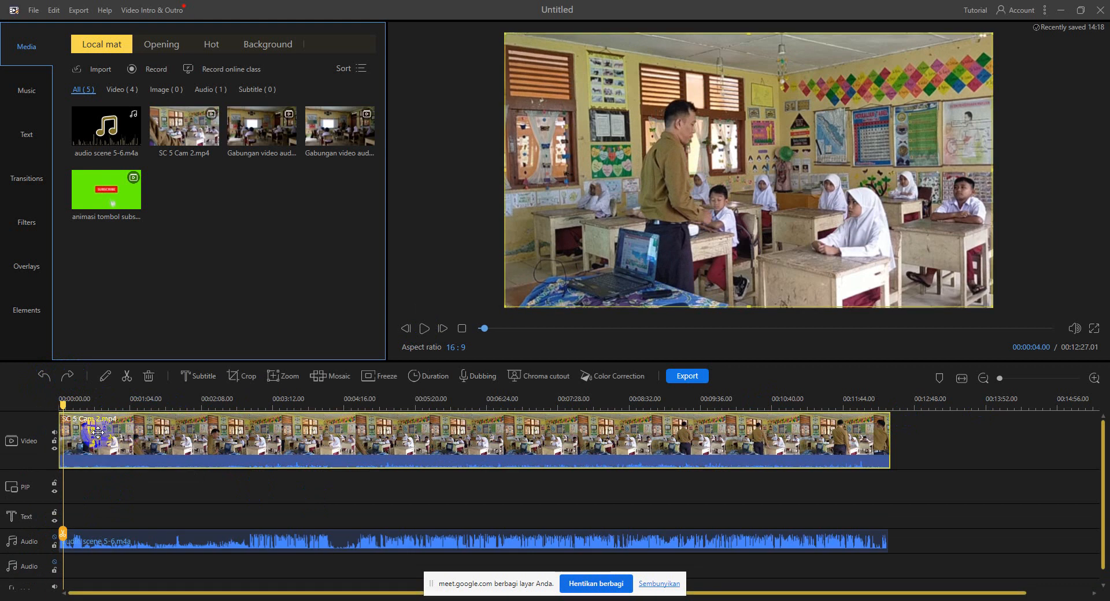
pyautogui.rightClick(99, 433)
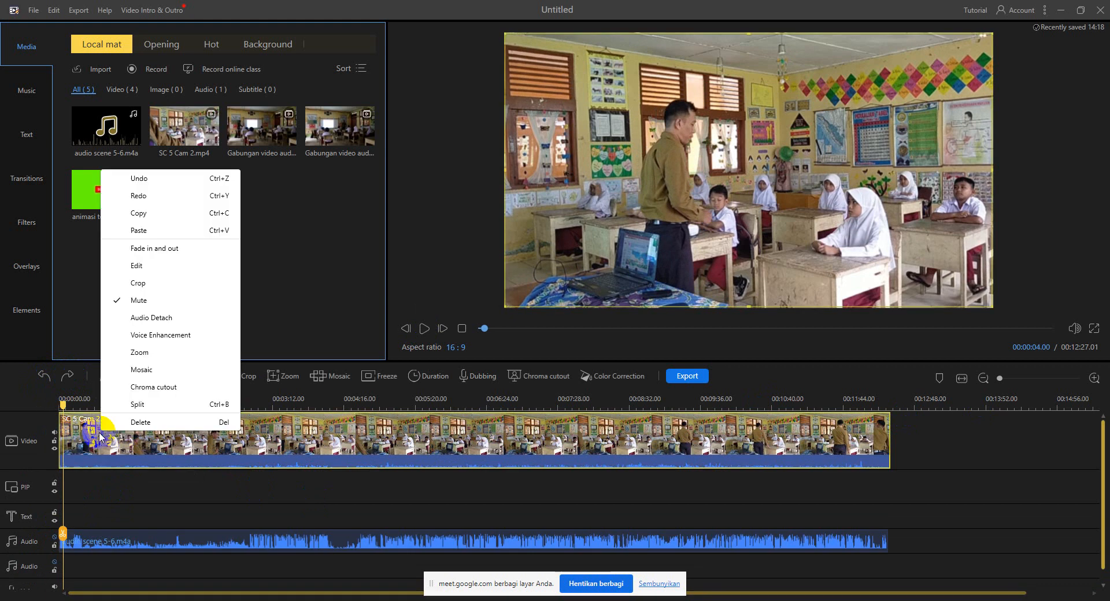
pyautogui.click(170, 298)
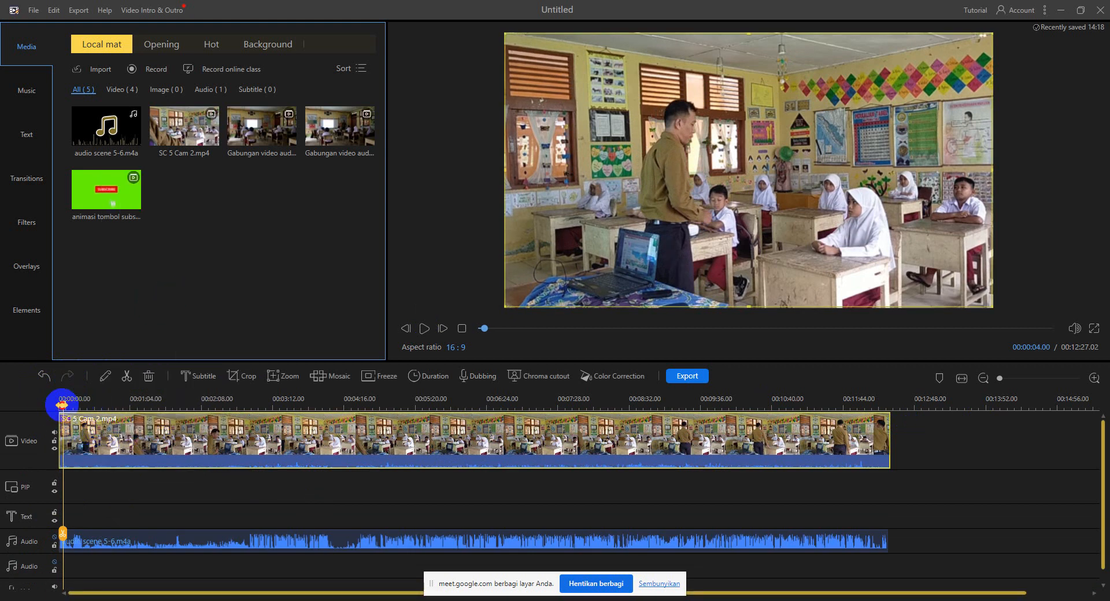
pyautogui.click(62, 405)
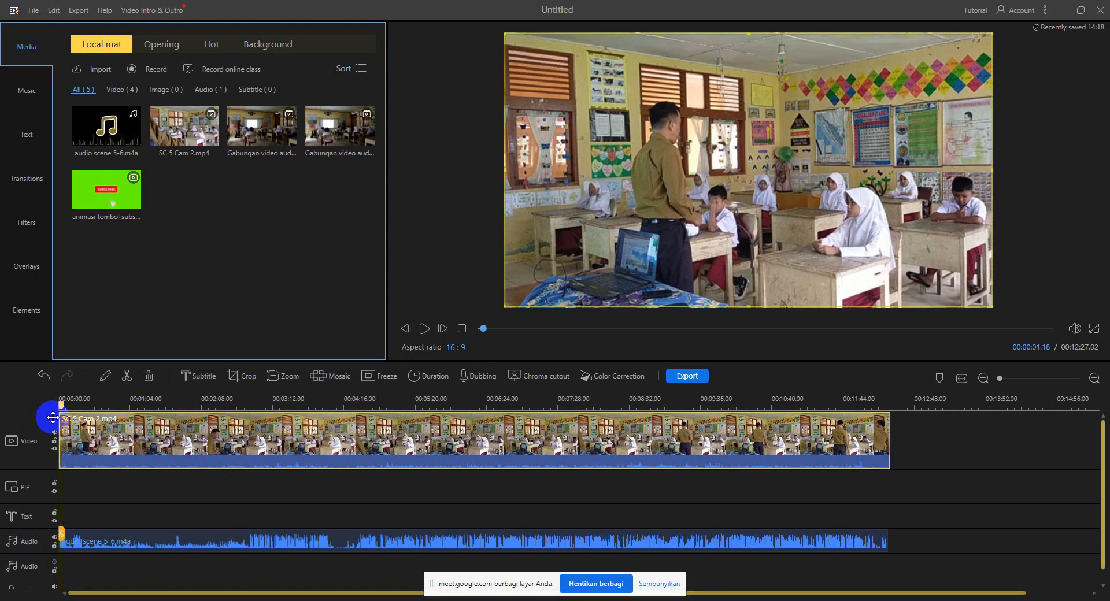
# Preview the opening of the timeline twice from the start, pausing at about 00:00:01.10 and 00:00:00.14.
pyautogui.moveTo(60, 407); pyautogui.dragTo(44, 411)
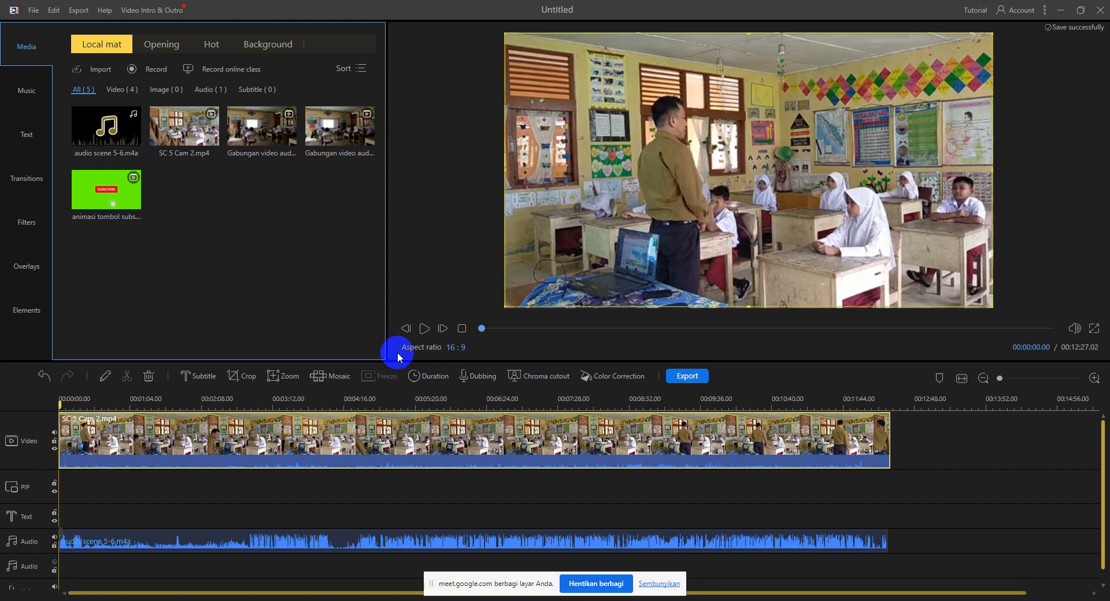
pyautogui.click(425, 329)
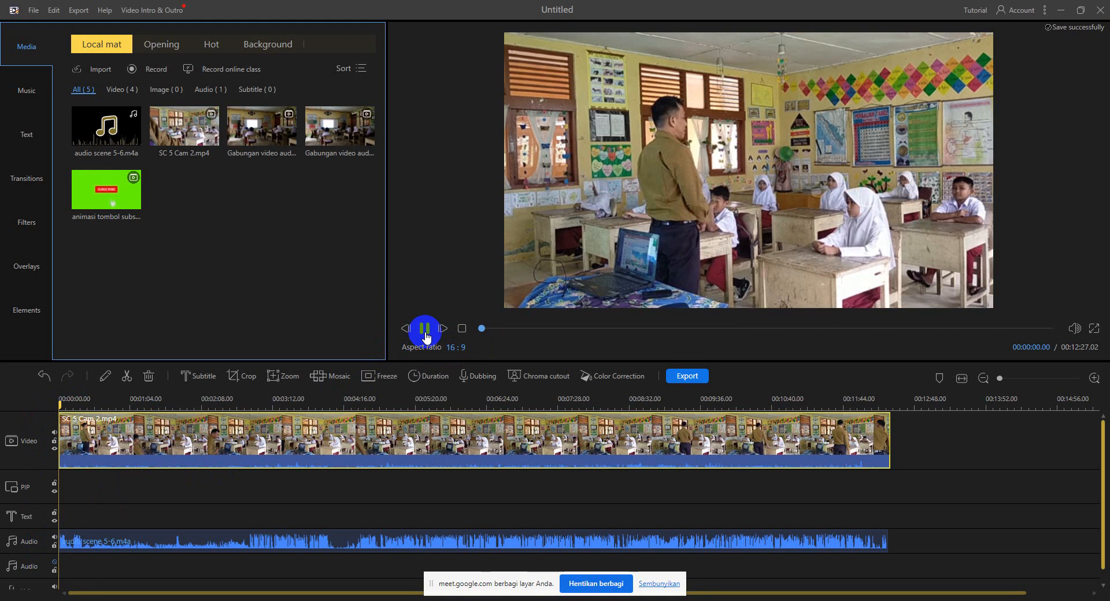
pyautogui.click(425, 336)
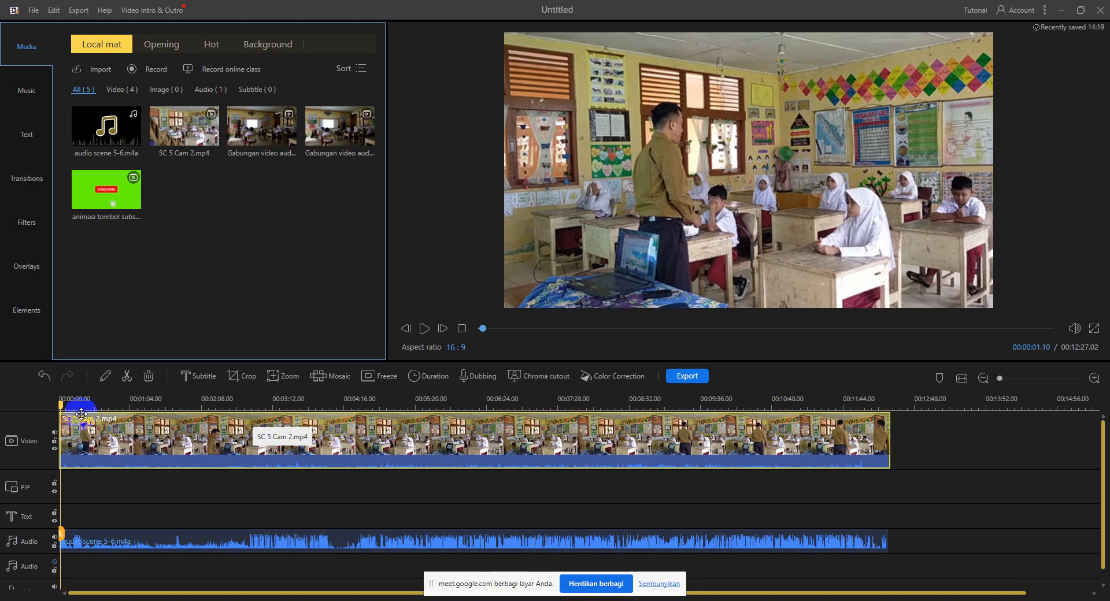
pyautogui.moveTo(84, 402); pyautogui.dragTo(370, 398)
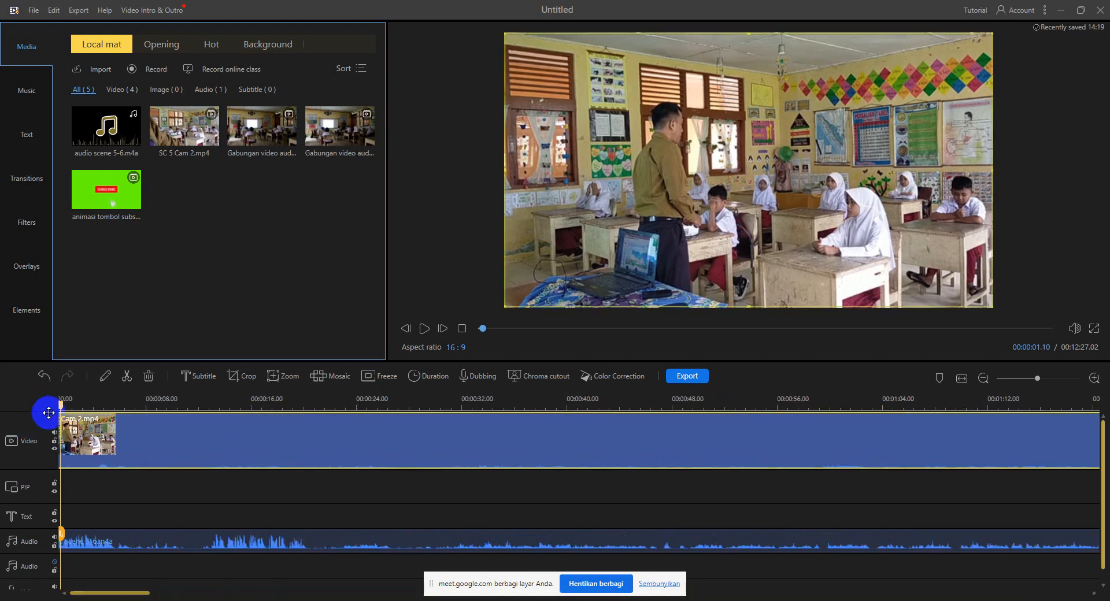
pyautogui.moveTo(62, 406); pyautogui.dragTo(30, 411)
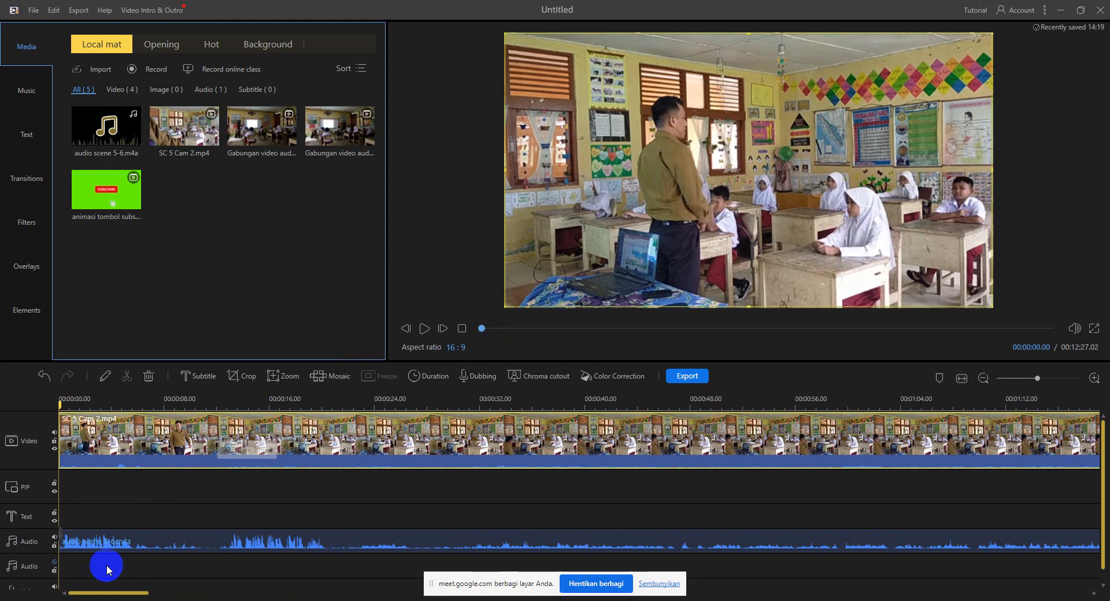
pyautogui.press('space')
pyautogui.press('space')
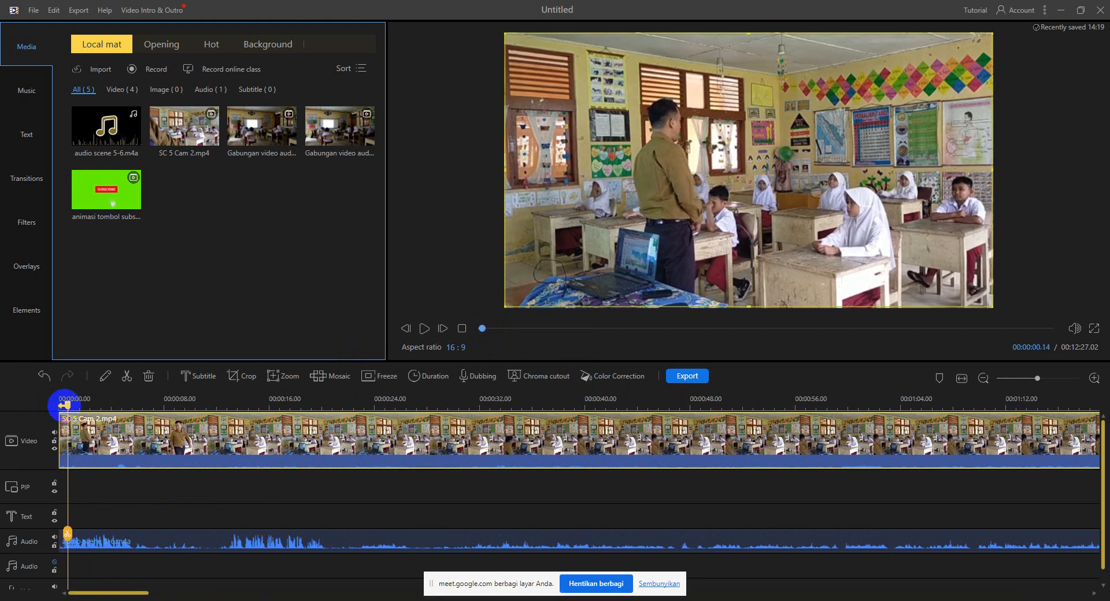
# Examine the first second of the audio waveform closely and preview it from about 00:00:00.08 to find where the sound begins.
pyautogui.moveTo(64, 406); pyautogui.dragTo(327, 386)
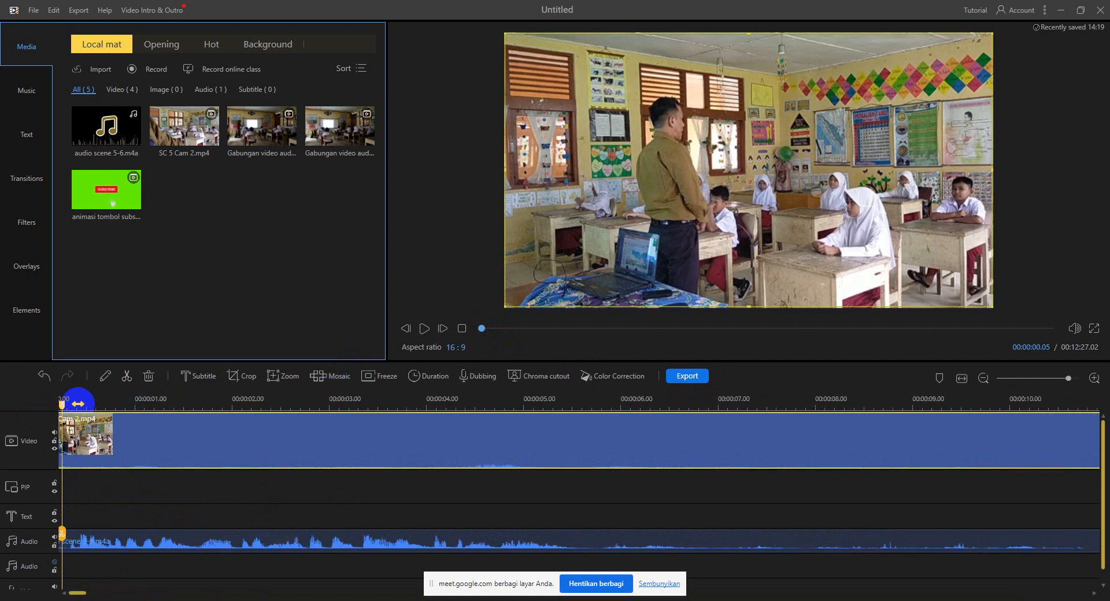
pyautogui.moveTo(62, 401); pyautogui.dragTo(76, 408)
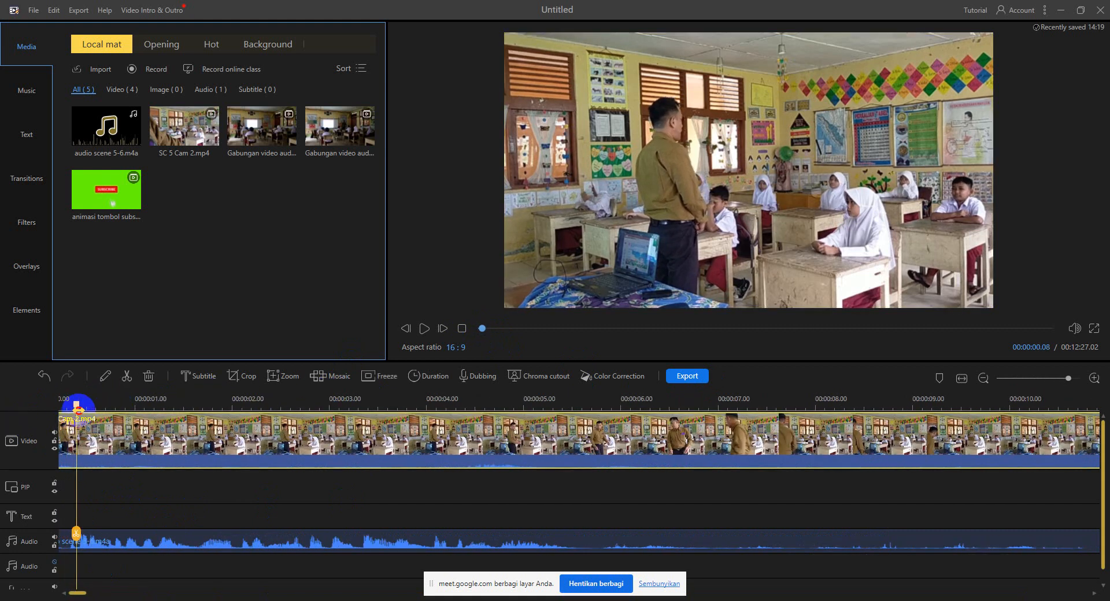
pyautogui.click(79, 411)
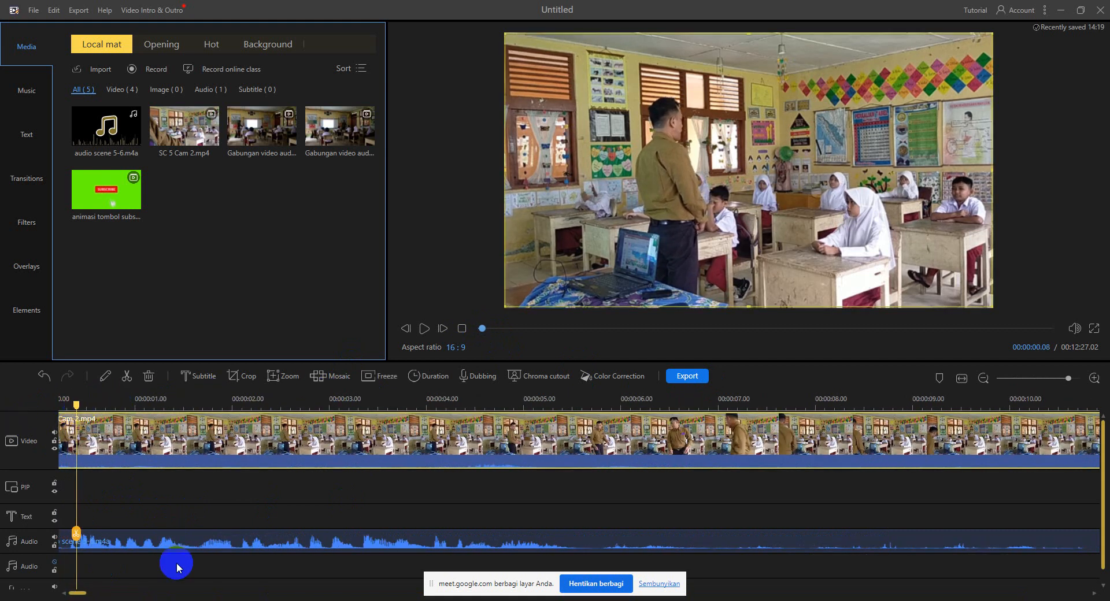
pyautogui.press('space')
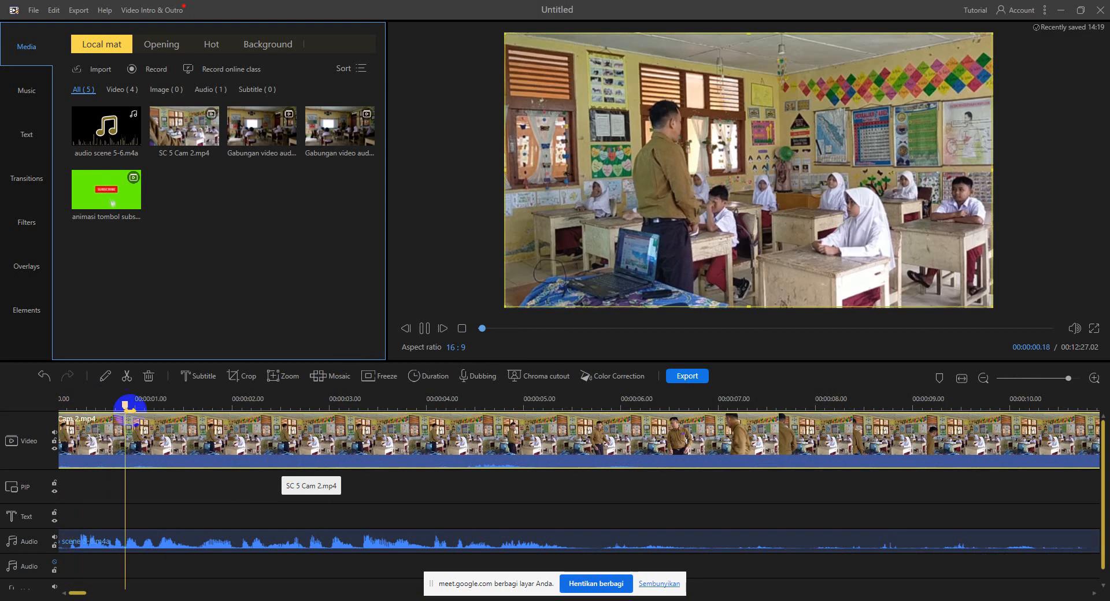
pyautogui.moveTo(126, 407); pyautogui.dragTo(65, 416)
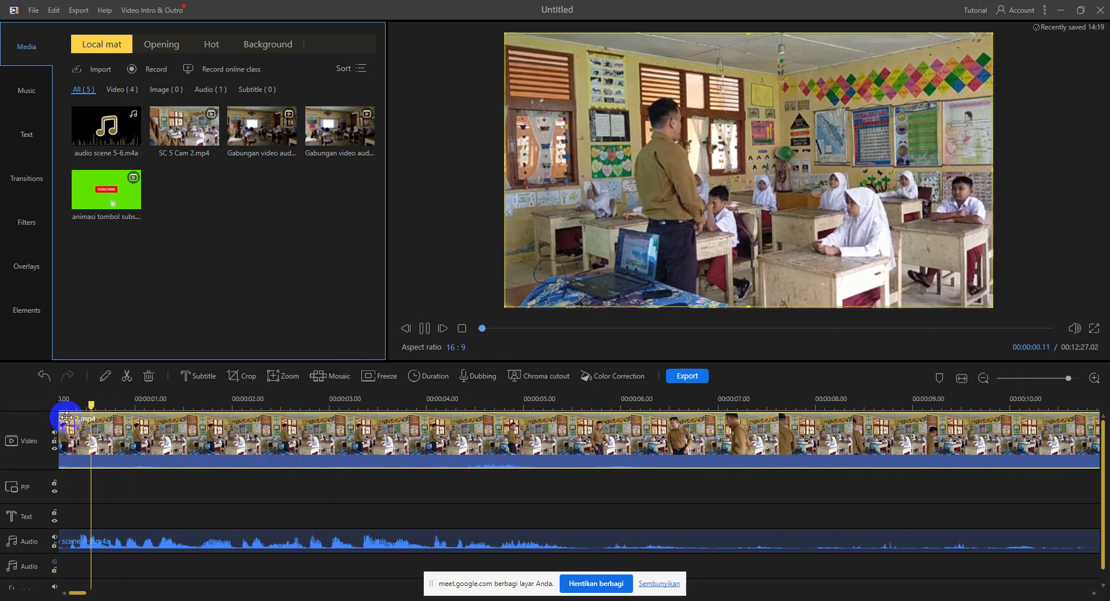
pyautogui.press('space')
# Split the audio scene 5-6.m4a clip at 00:00:00.06 and delete the short leading piece.
pyautogui.moveTo(130, 404); pyautogui.dragTo(66, 431)
pyautogui.click(98, 547)
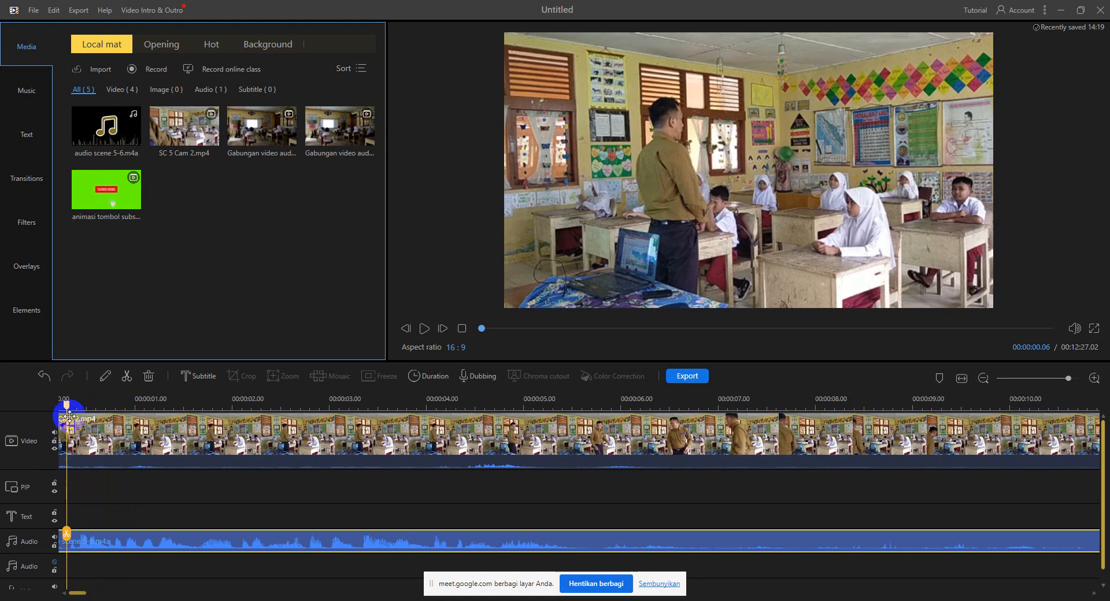
pyautogui.click(127, 378)
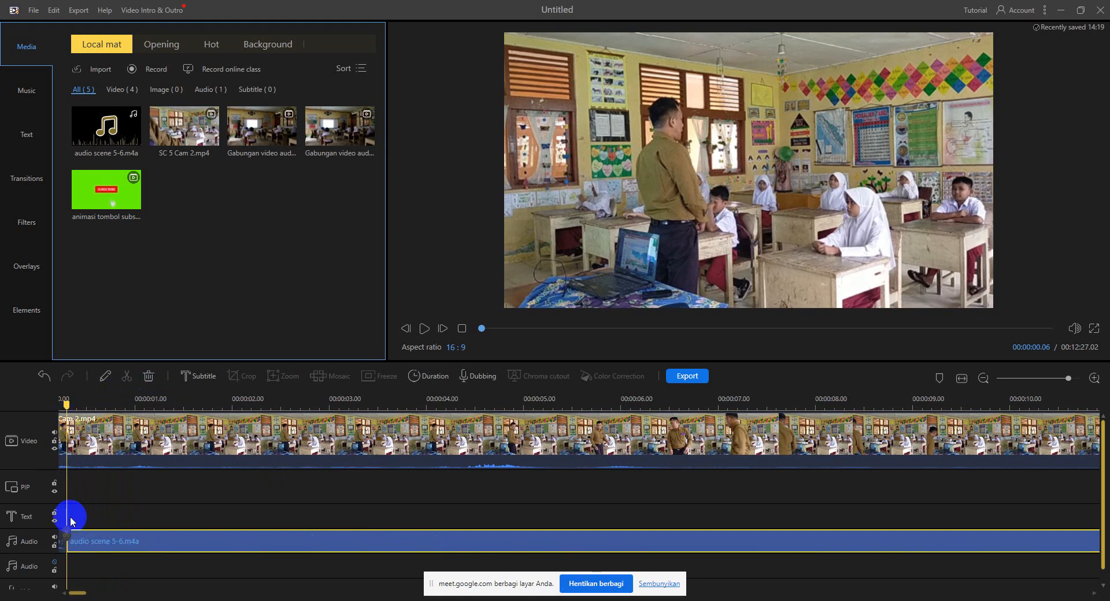
pyautogui.click(63, 547)
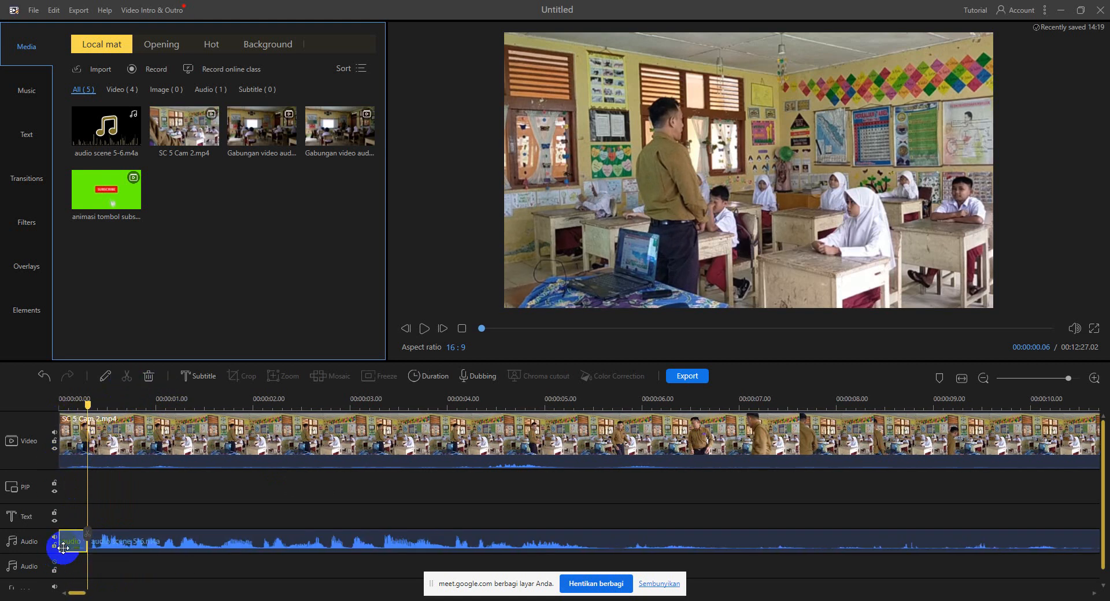
pyautogui.press('Delete')
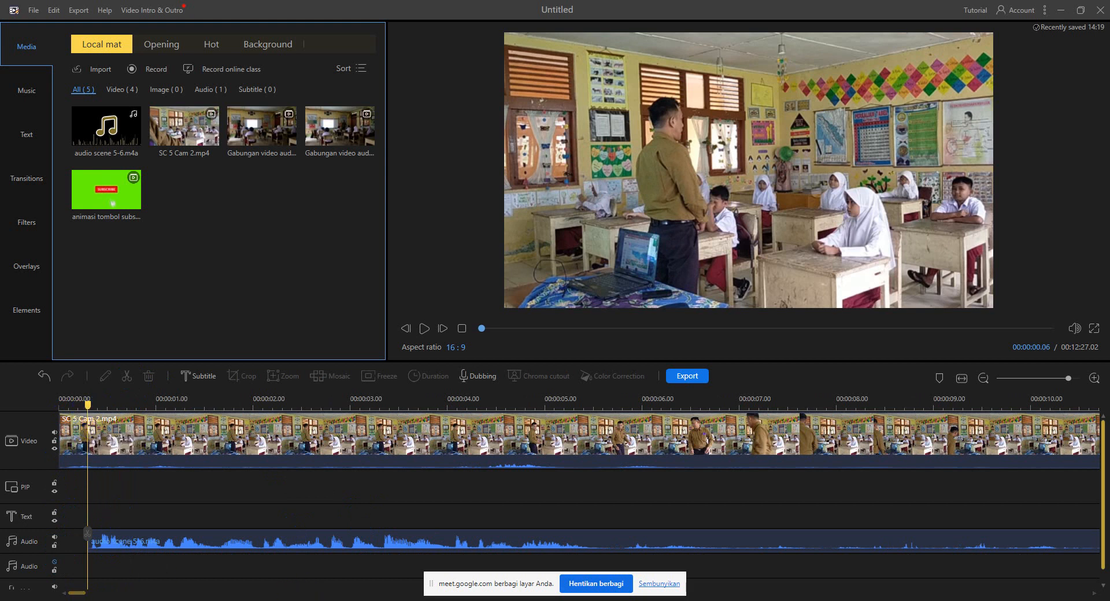
# Switch to the Google Meet call, admit the waiting participant and return to the video editor.
pyautogui.moveTo(347, 599)
pyautogui.click(383, 529)
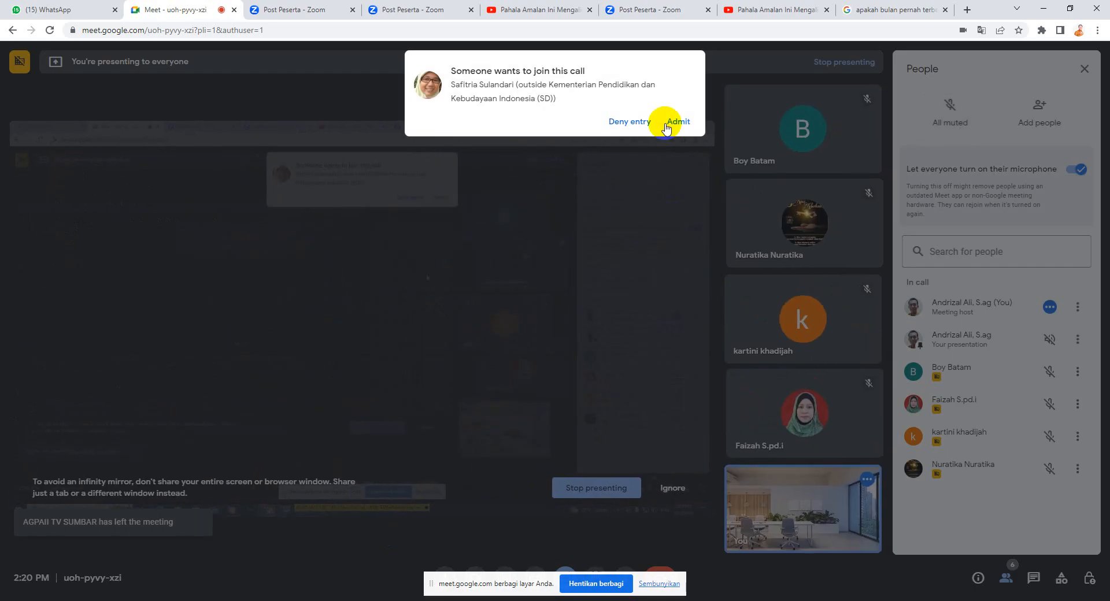
pyautogui.click(670, 123)
pyautogui.click(1043, 9)
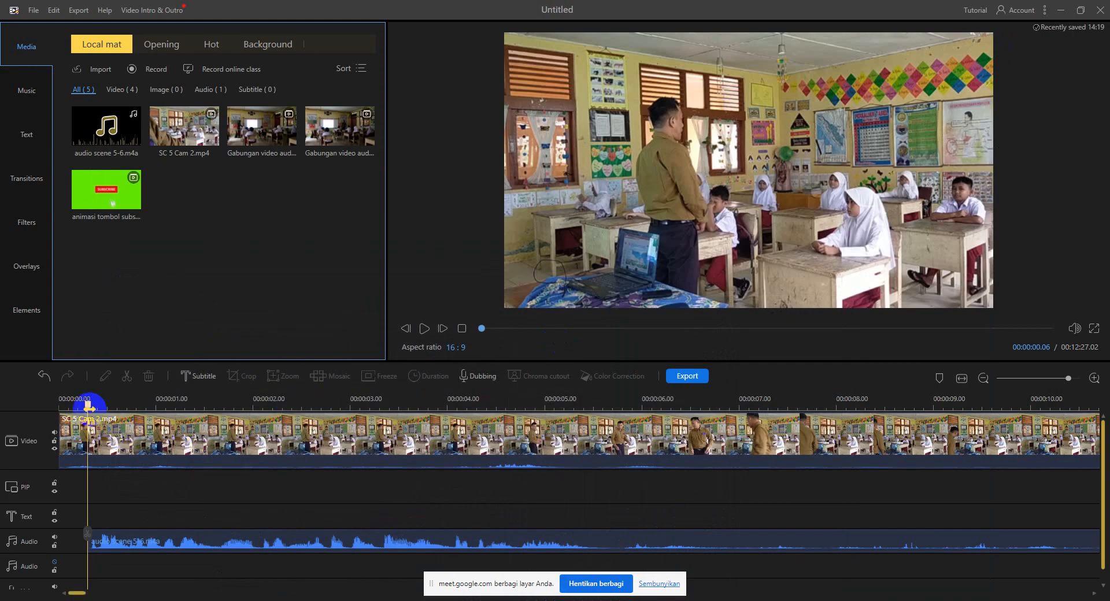
# Shift the trimmed audio scene 5-6.m4a clip back close to the timeline start, preview to about 00:00:04 and return the playhead to the start.
pyautogui.moveTo(87, 409); pyautogui.dragTo(70, 411)
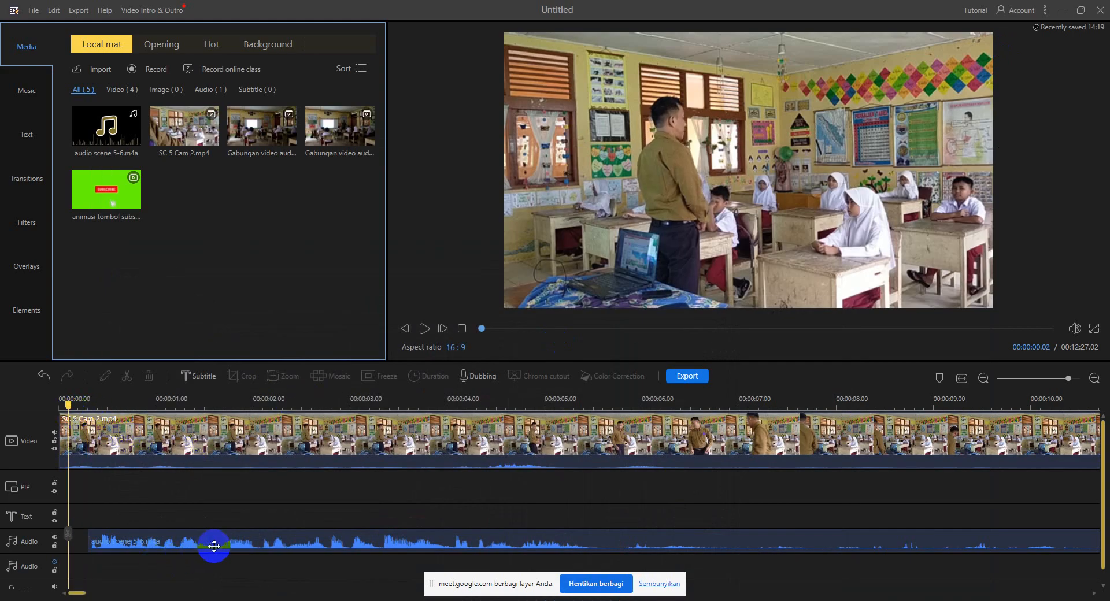
pyautogui.moveTo(211, 545); pyautogui.dragTo(175, 545)
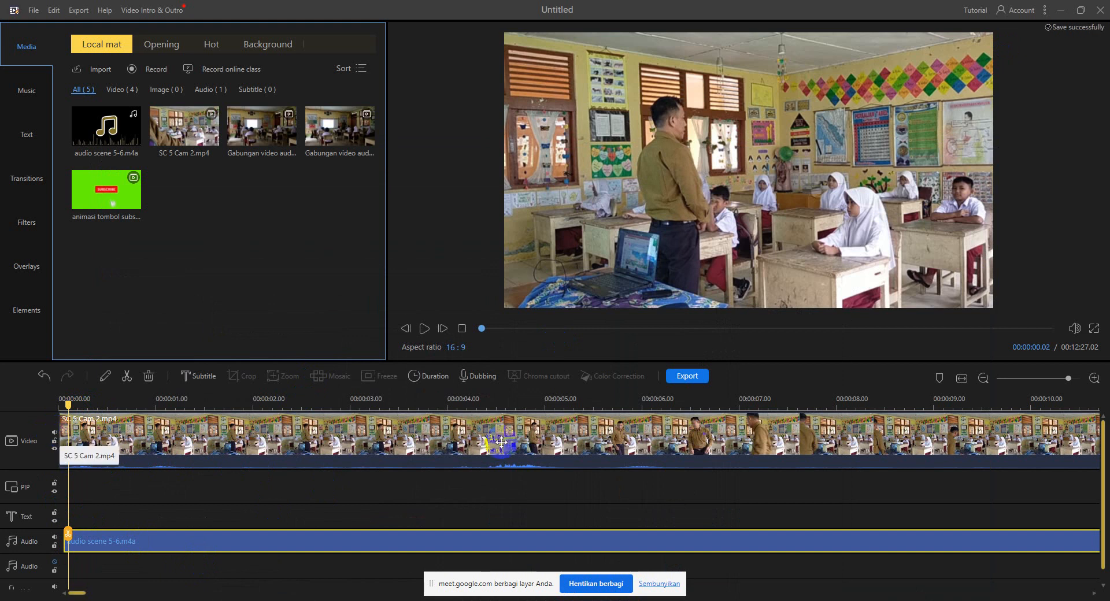
pyautogui.press('space')
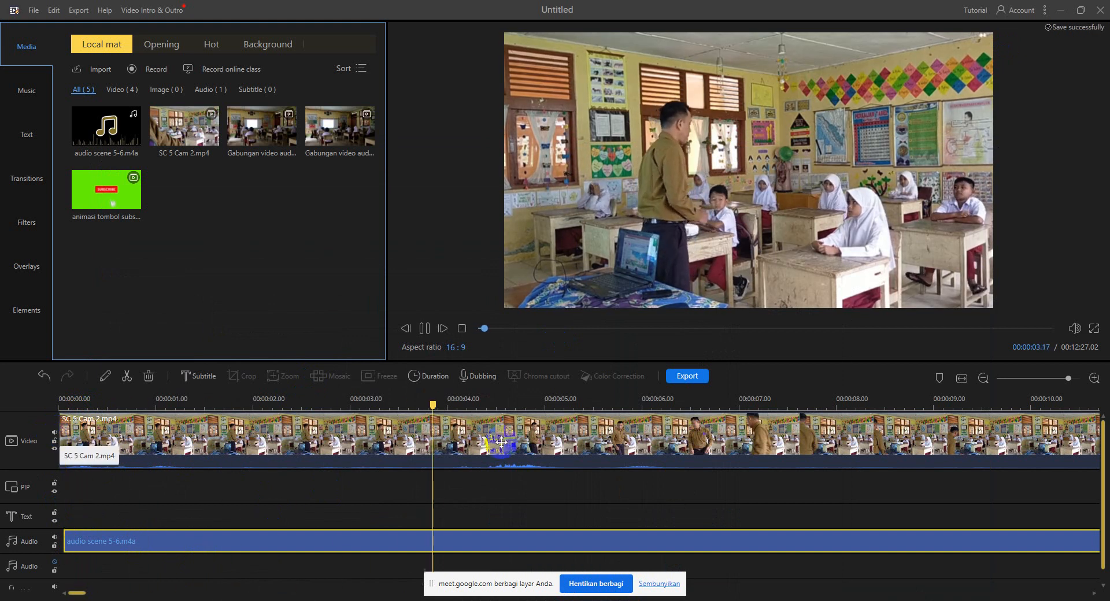
pyautogui.press('space')
pyautogui.moveTo(483, 406); pyautogui.dragTo(8, 448)
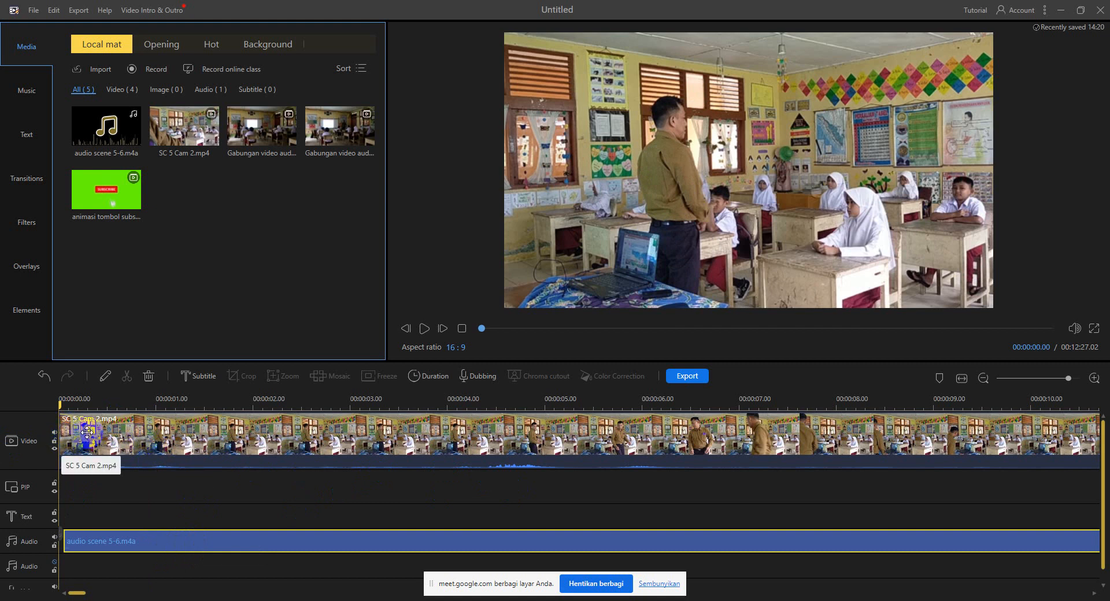
# Mute the original sound of the SC 5 Cam 2.mp4 video clip.
pyautogui.click(113, 430)
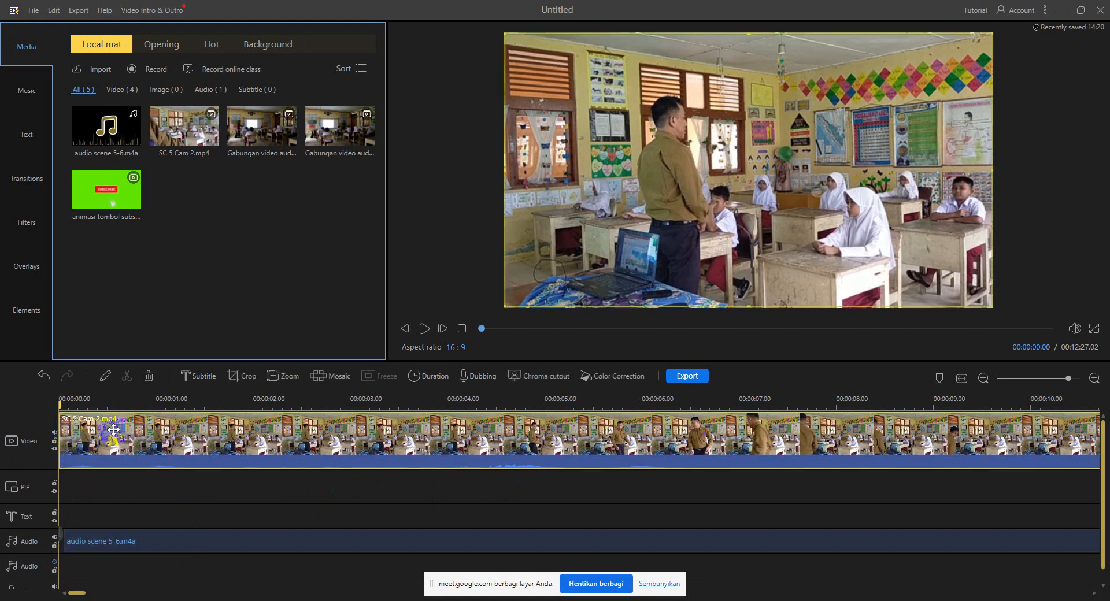
pyautogui.rightClick(114, 433)
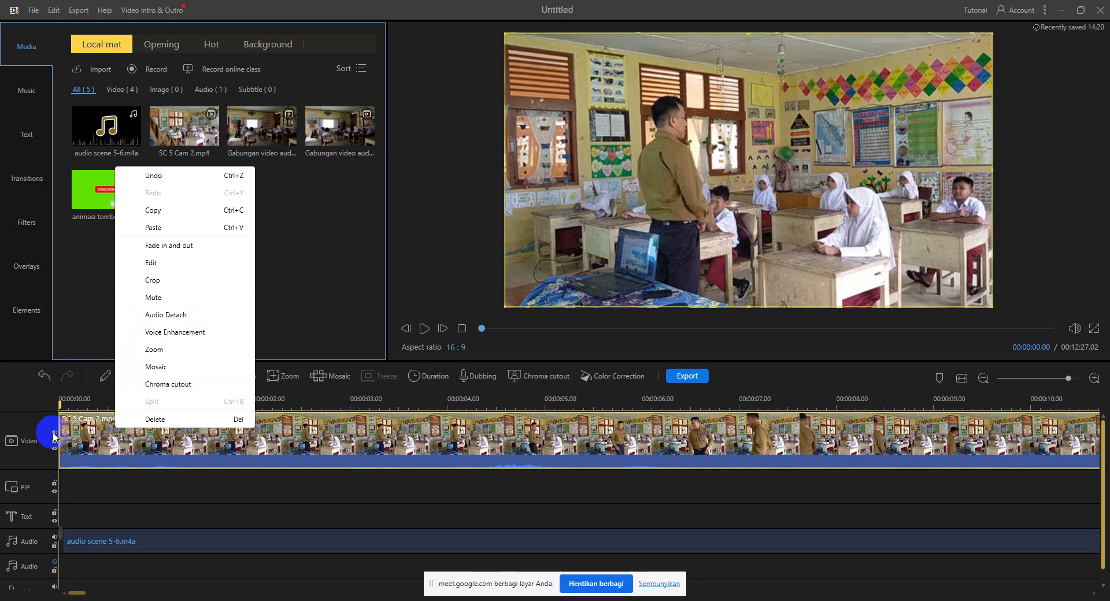
pyautogui.click(144, 487)
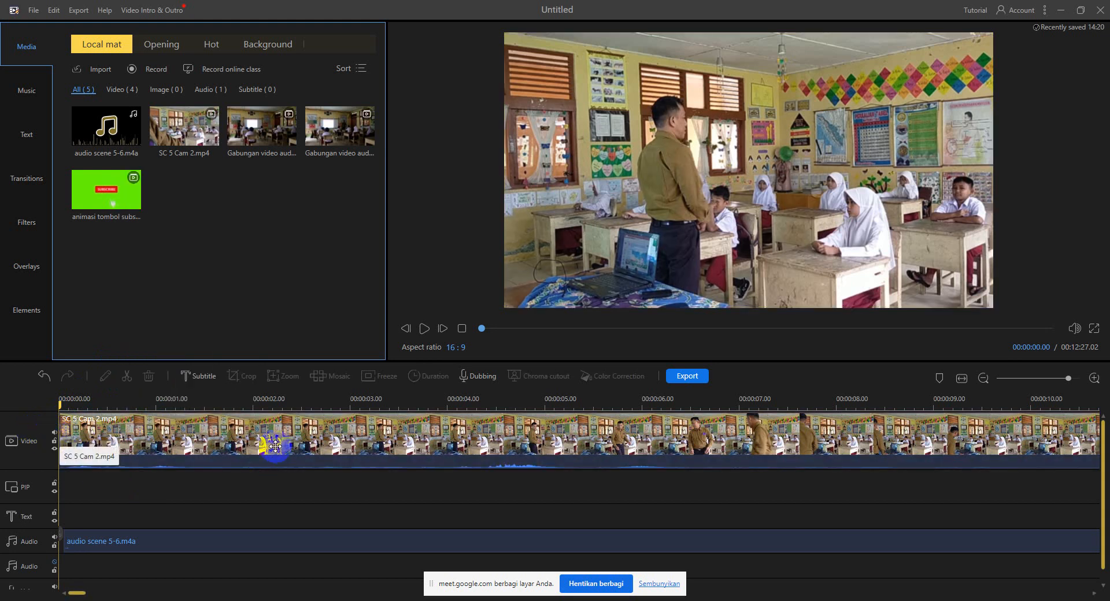
pyautogui.rightClick(223, 434)
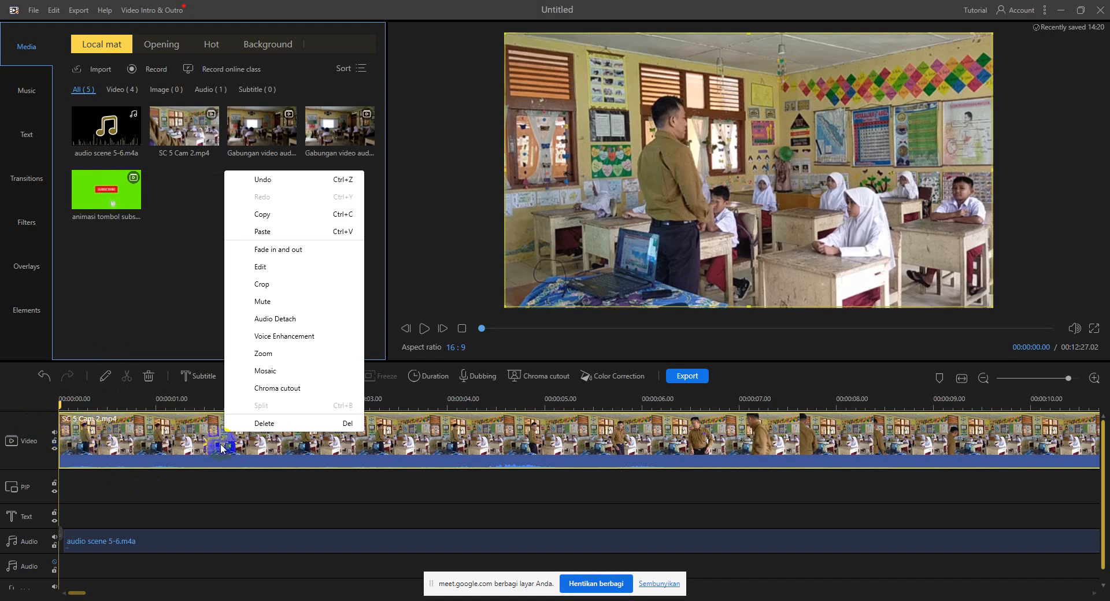
pyautogui.click(194, 445)
pyautogui.rightClick(195, 445)
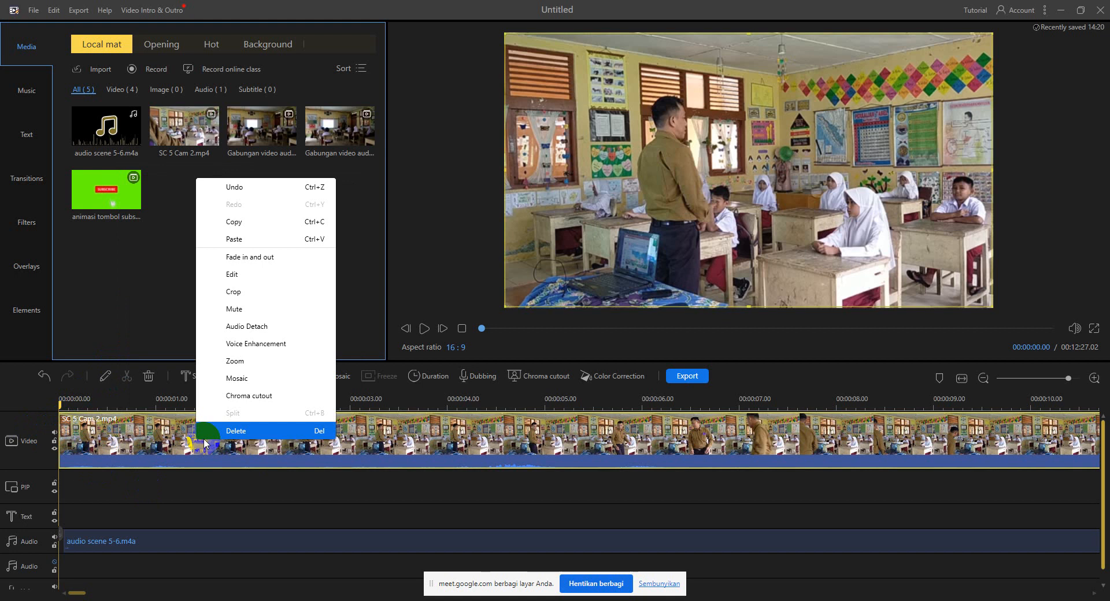
pyautogui.click(263, 315)
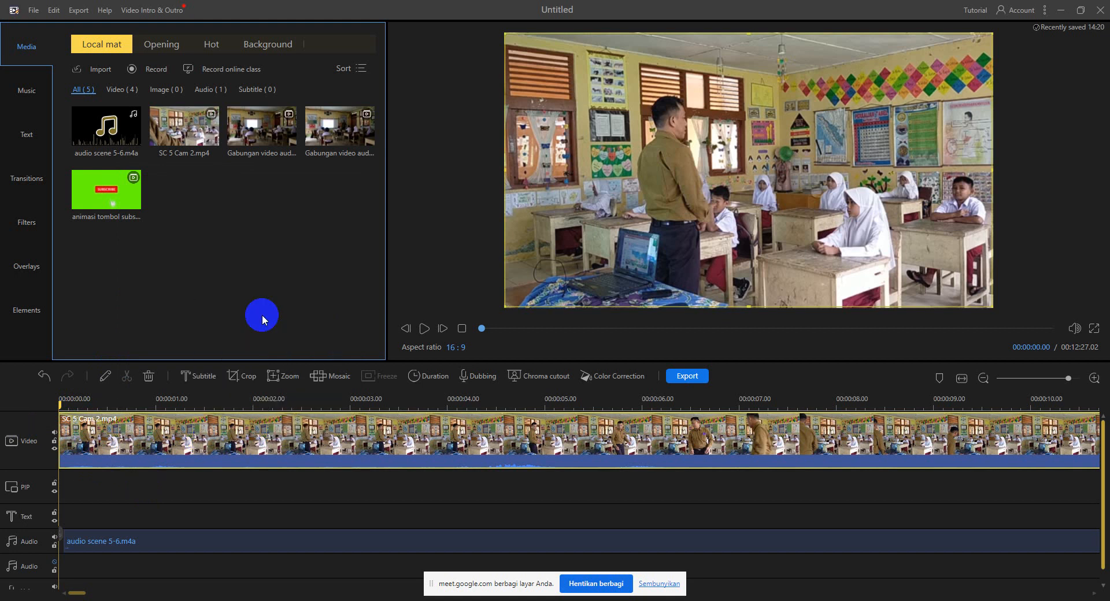
# Preview the opening briefly and set the volume of the audio scene 5-6.m4a clip to 145.
pyautogui.click(268, 539)
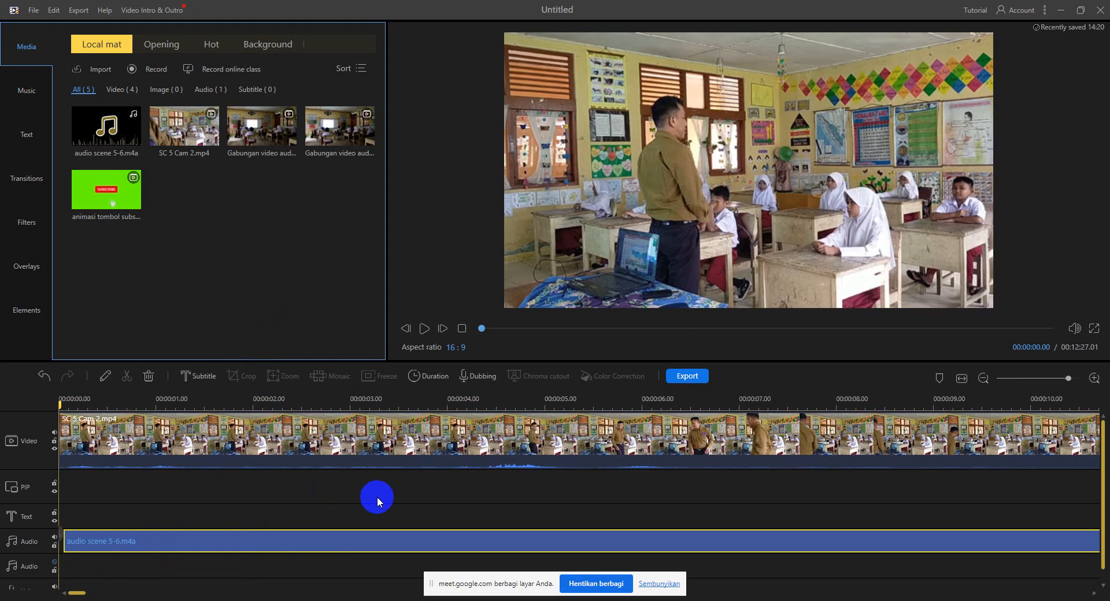
pyautogui.press('space')
pyautogui.press('space')
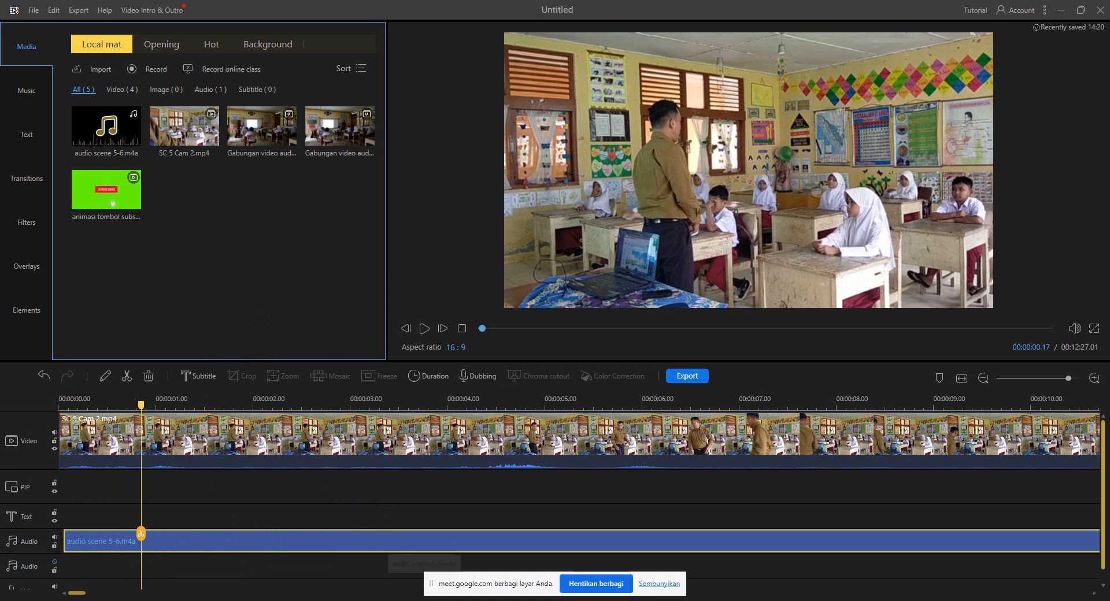
pyautogui.doubleClick(272, 546)
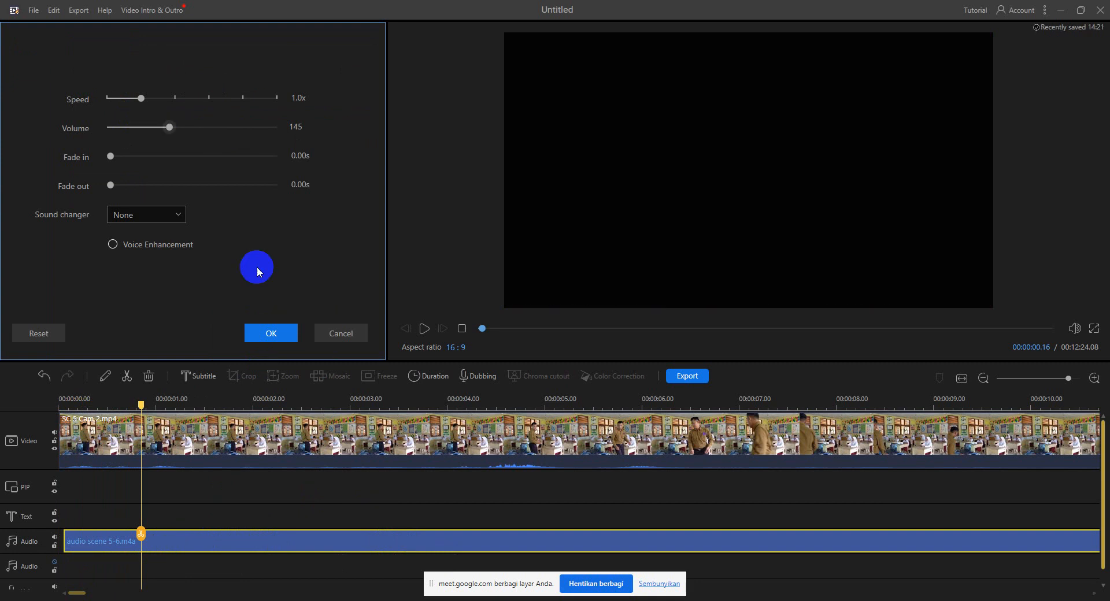
pyautogui.click(281, 335)
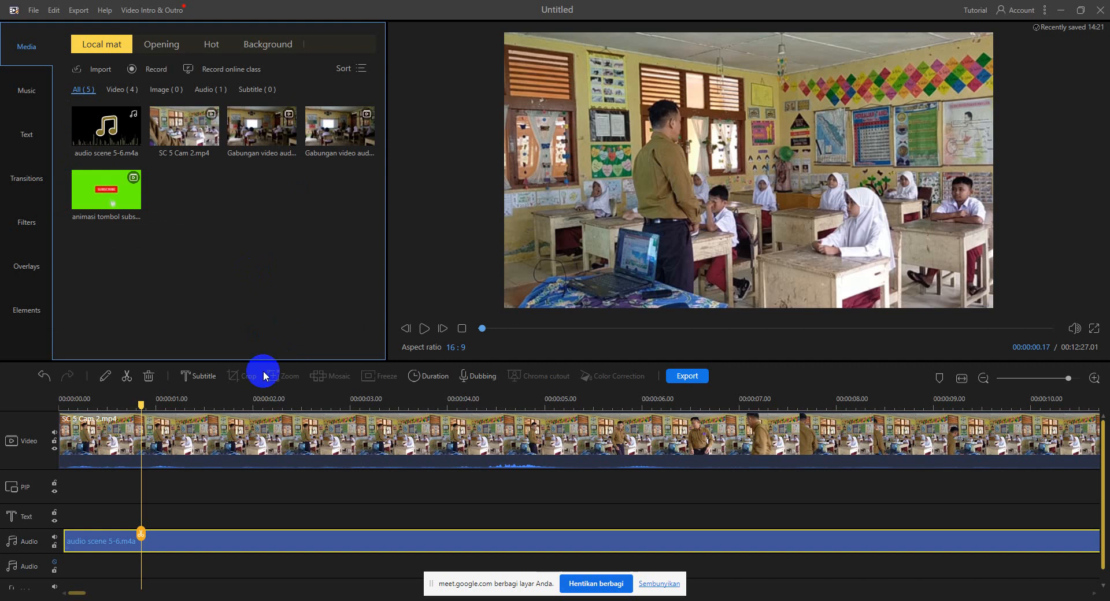
# Preview the synchronised video and audio from the start to about 00:00:21.
pyautogui.moveTo(138, 404); pyautogui.dragTo(57, 409)
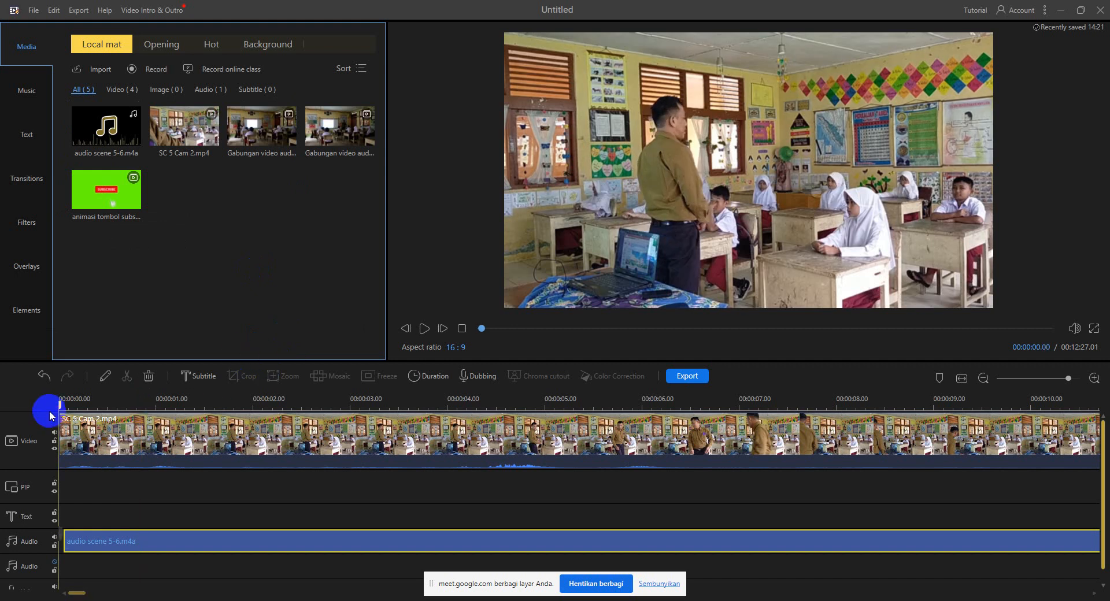
pyautogui.press('space')
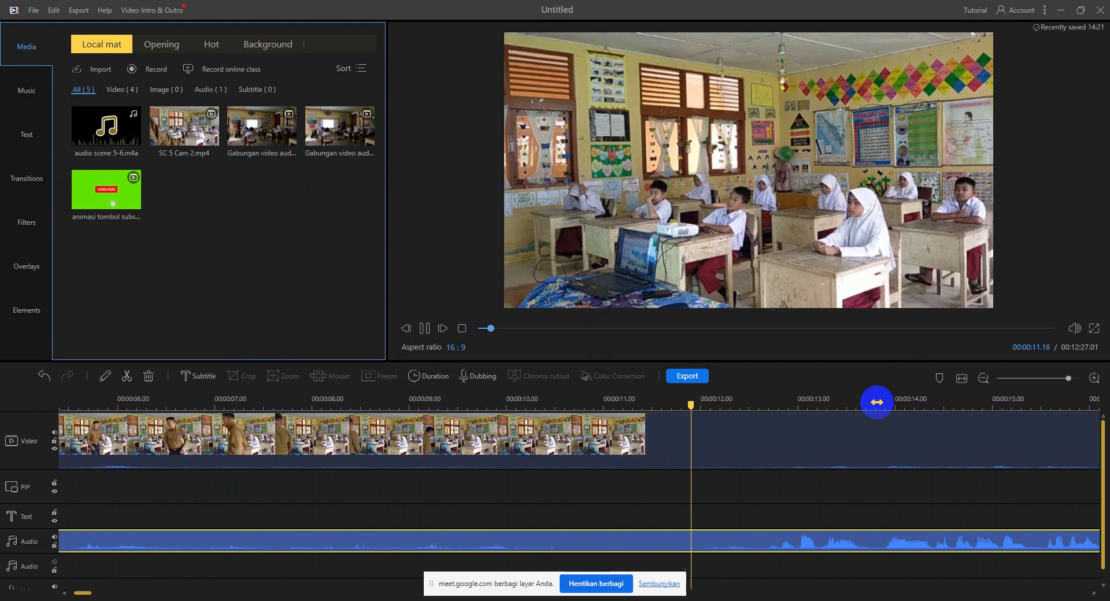
pyautogui.moveTo(877, 403); pyautogui.dragTo(431, 409)
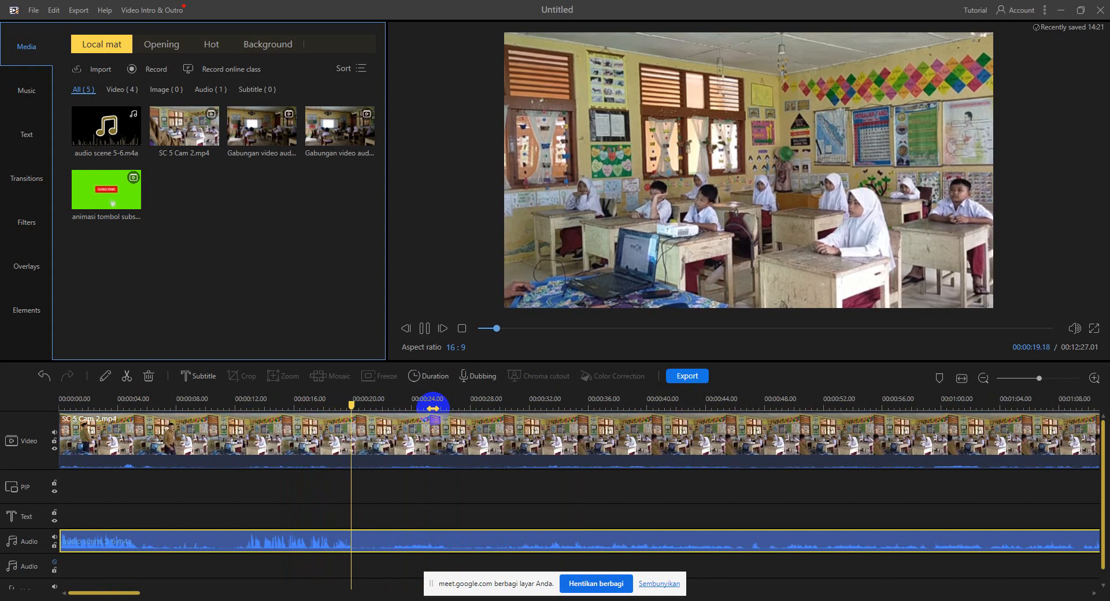
pyautogui.click(422, 331)
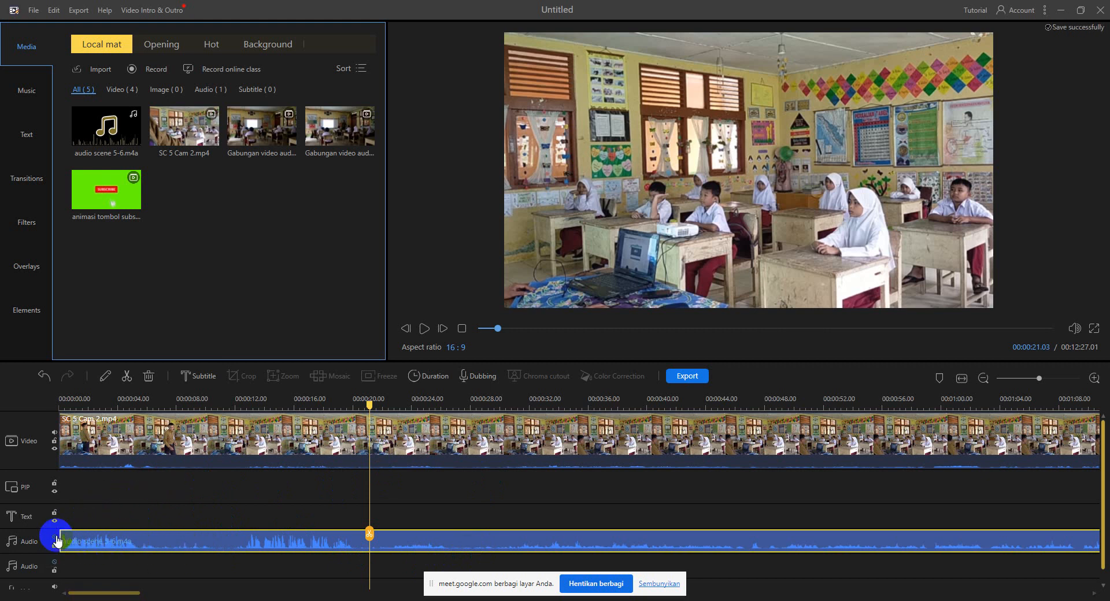
# Preview the clips from about 00:00:21 to 00:00:41, comparing playback with the audio track muted and unmuted.
pyautogui.click(423, 328)
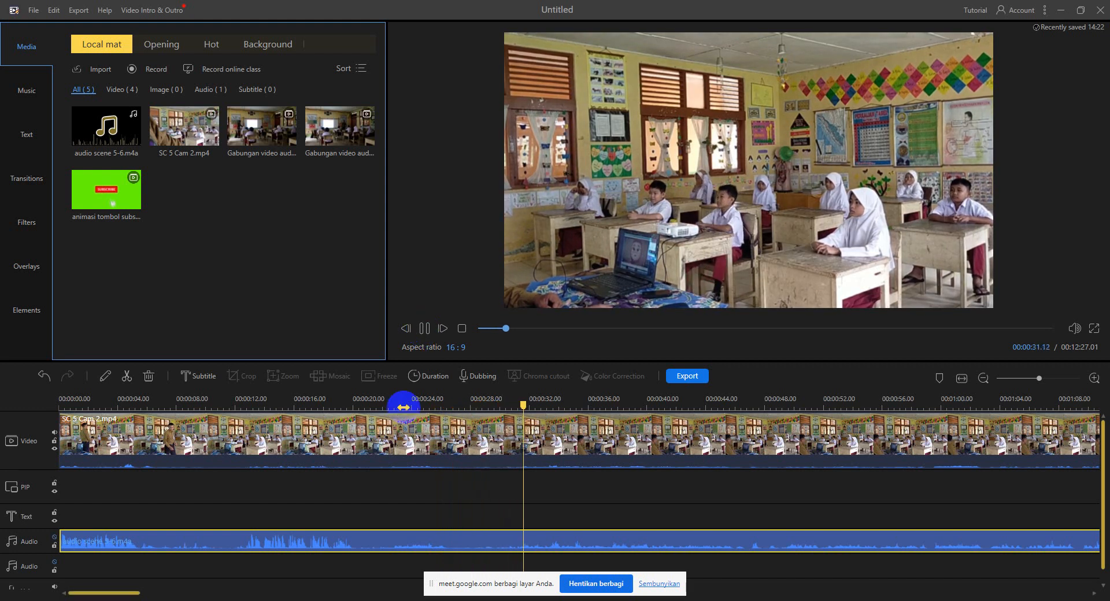
pyautogui.click(424, 328)
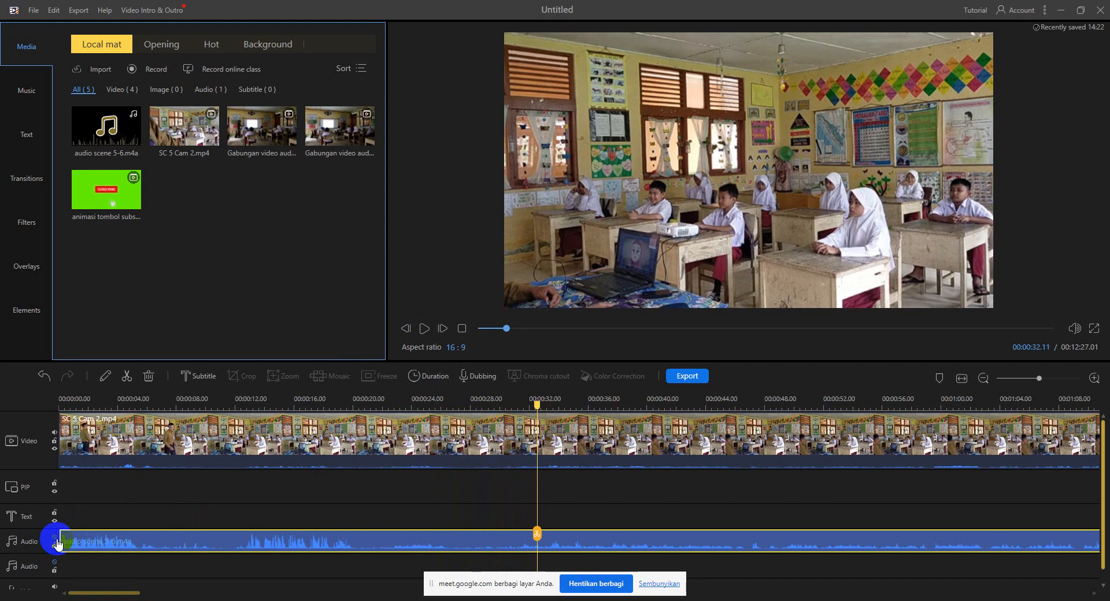
pyautogui.click(421, 332)
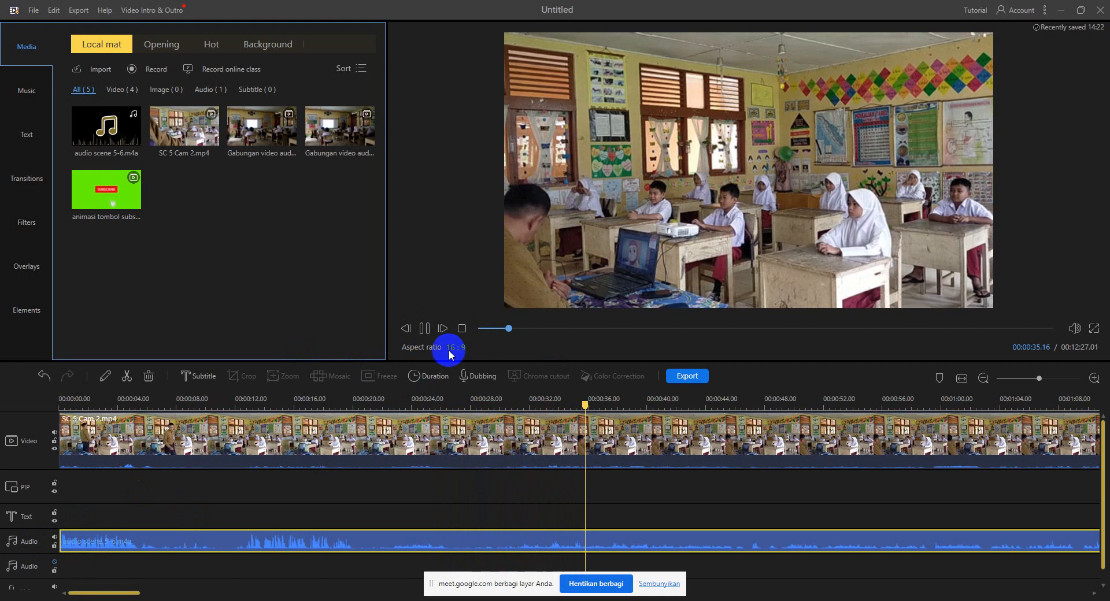
pyautogui.click(428, 329)
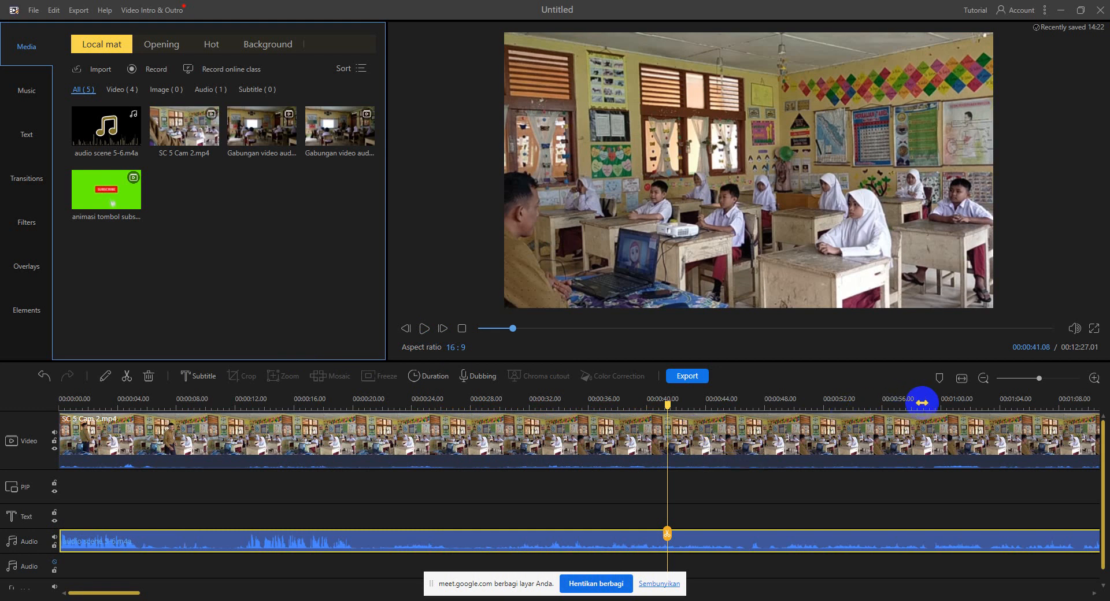
# Fit the whole project on the timeline and preview the section from about 00:09:21 to 00:09:35.
pyautogui.moveTo(922, 403); pyautogui.dragTo(480, 415)
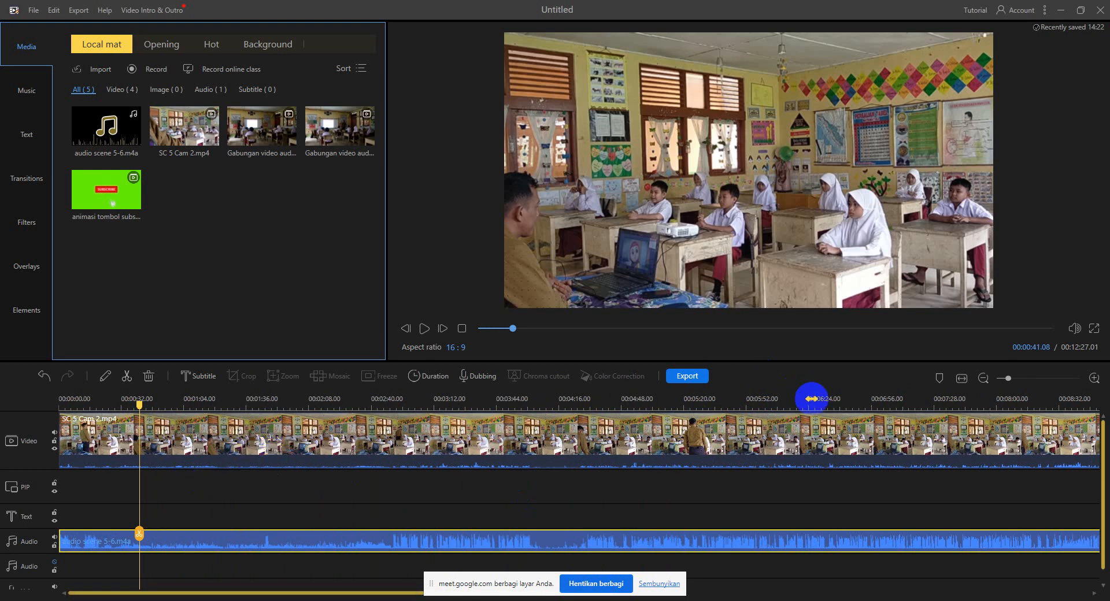
pyautogui.moveTo(813, 399); pyautogui.dragTo(302, 420)
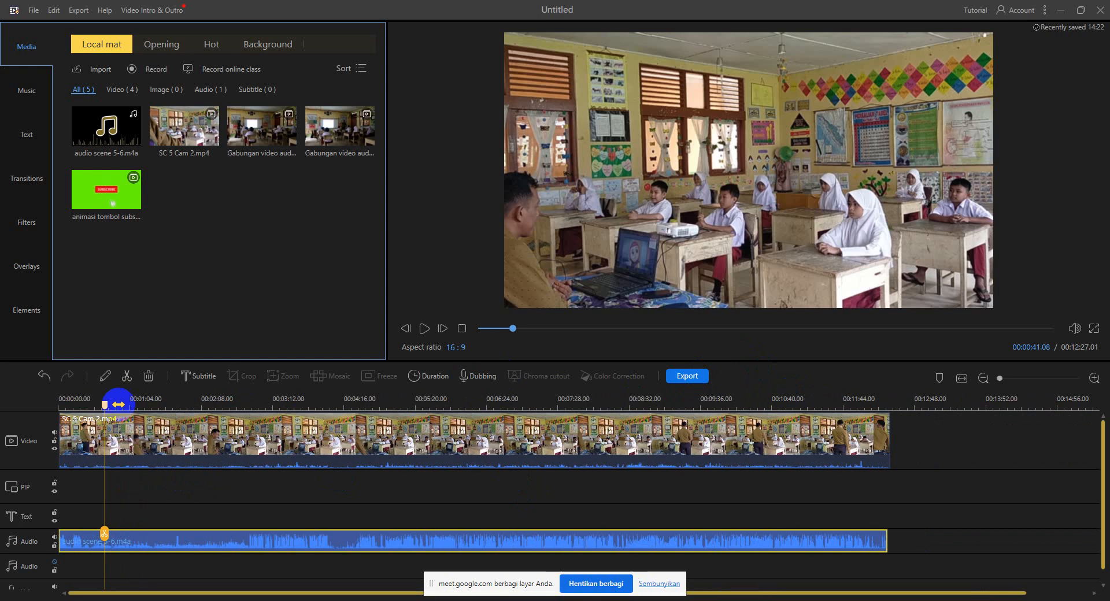
pyautogui.moveTo(105, 405); pyautogui.dragTo(683, 442)
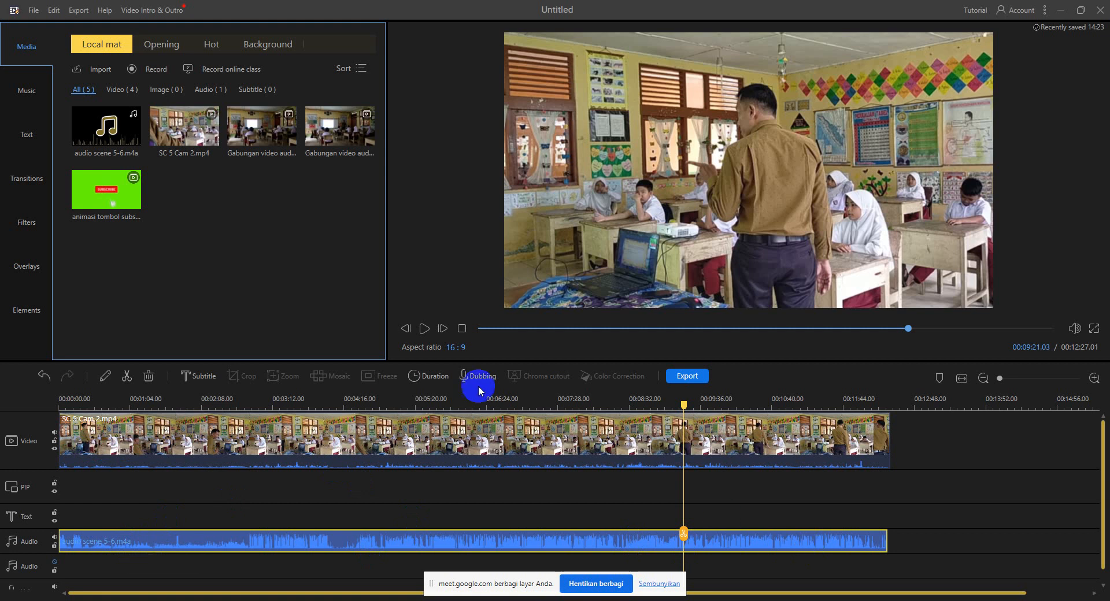
pyautogui.click(424, 328)
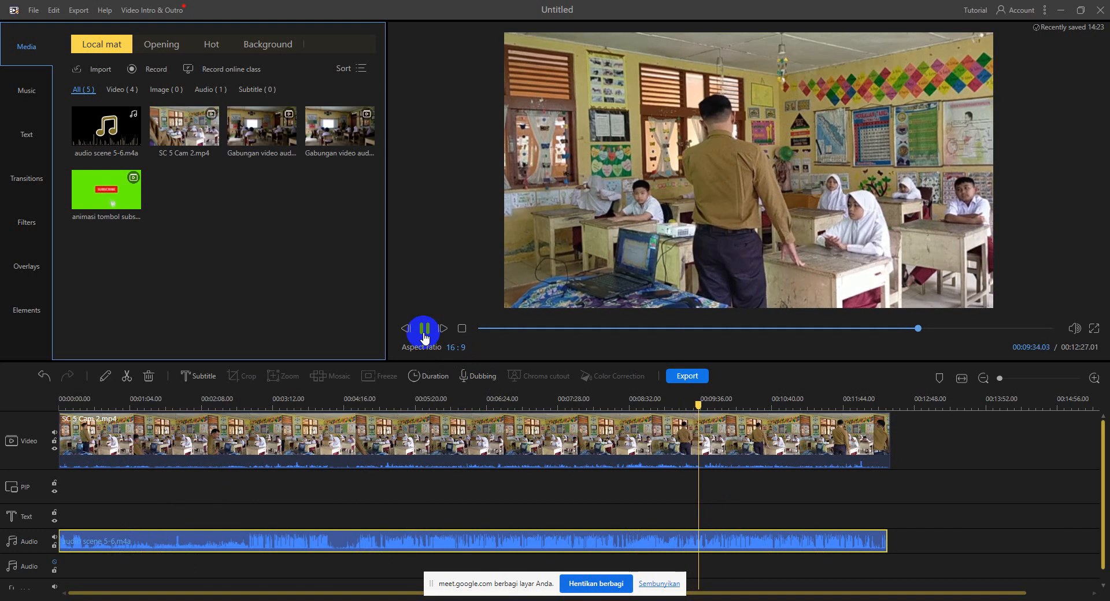
pyautogui.click(424, 332)
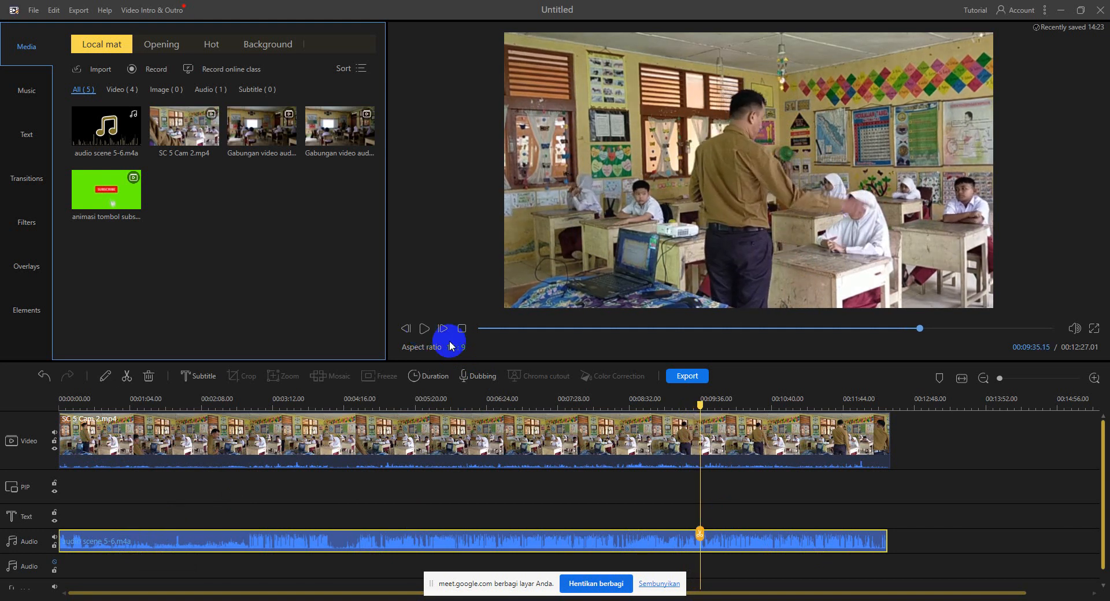
# Split both the SC 5 Cam 2.mp4 video and the audio scene 5-6.m4a clip at about 00:08:23.
pyautogui.click(700, 406)
pyautogui.moveTo(700, 406); pyautogui.dragTo(618, 418)
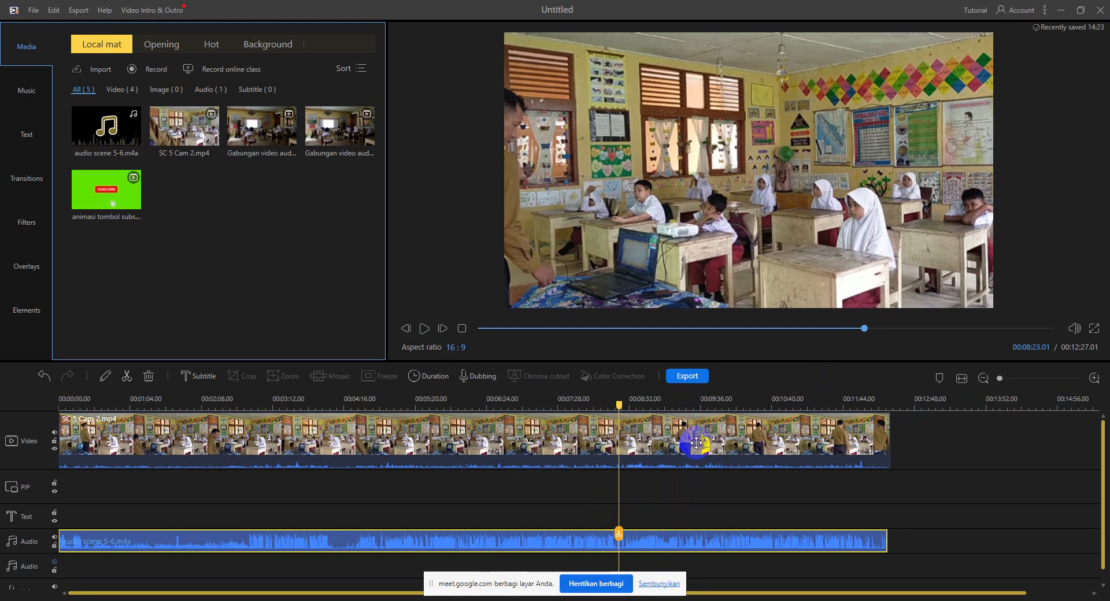
pyautogui.click(606, 439)
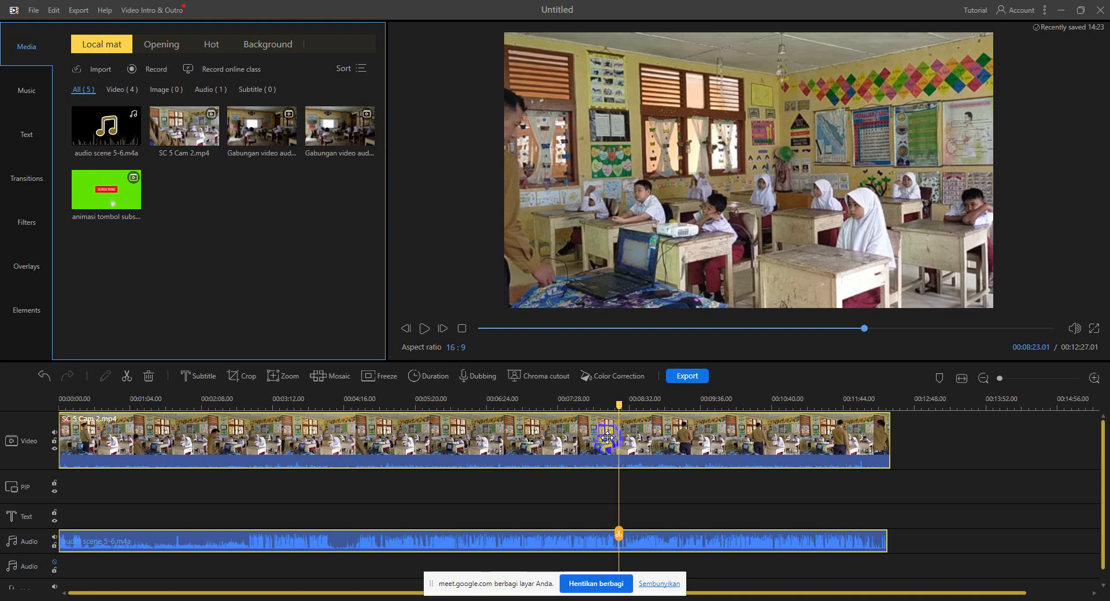
pyautogui.click(128, 377)
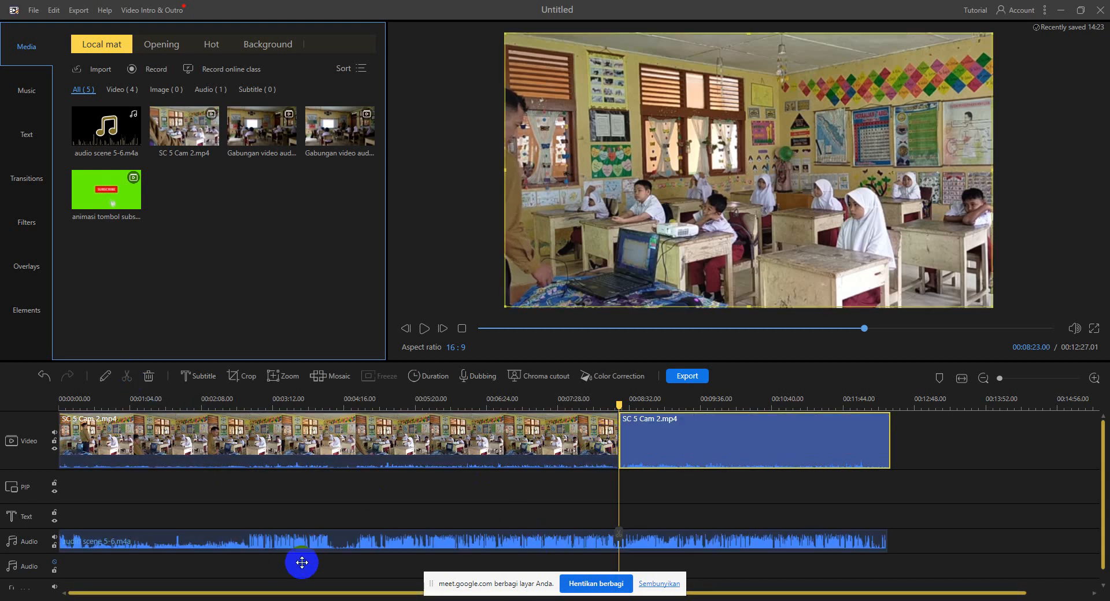
pyautogui.click(499, 544)
pyautogui.click(128, 381)
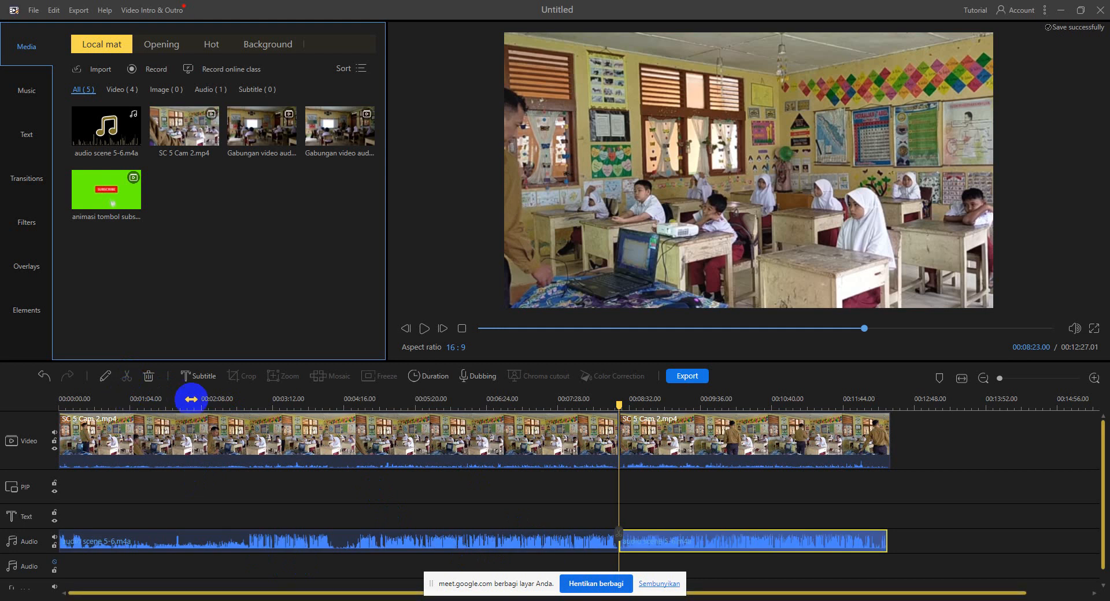
# Delete the audio and video segments that follow the split at 00:08:23.
pyautogui.click(151, 379)
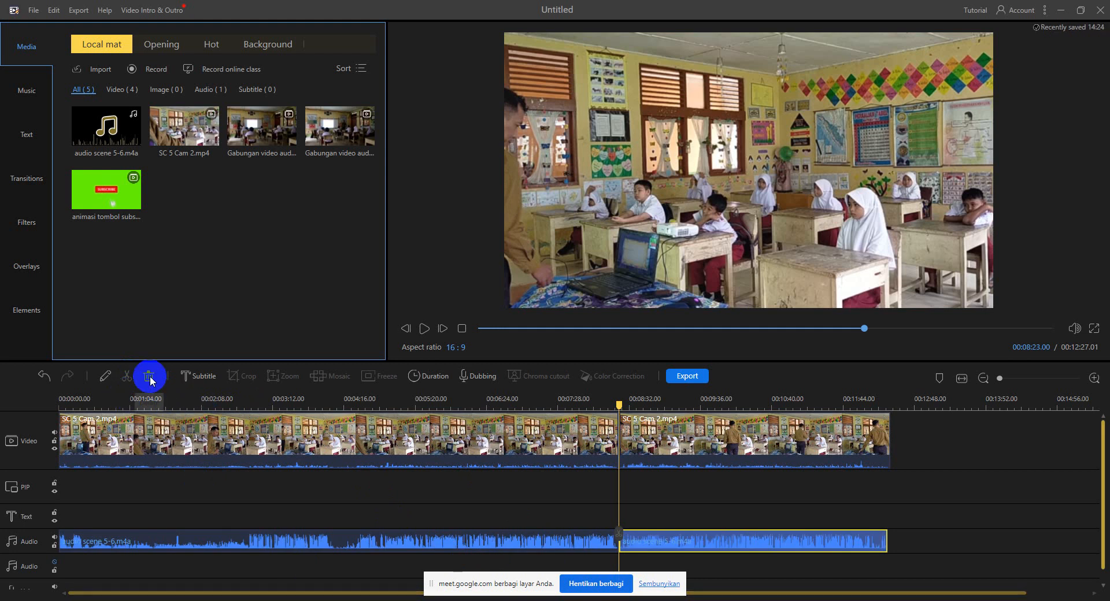
pyautogui.click(670, 426)
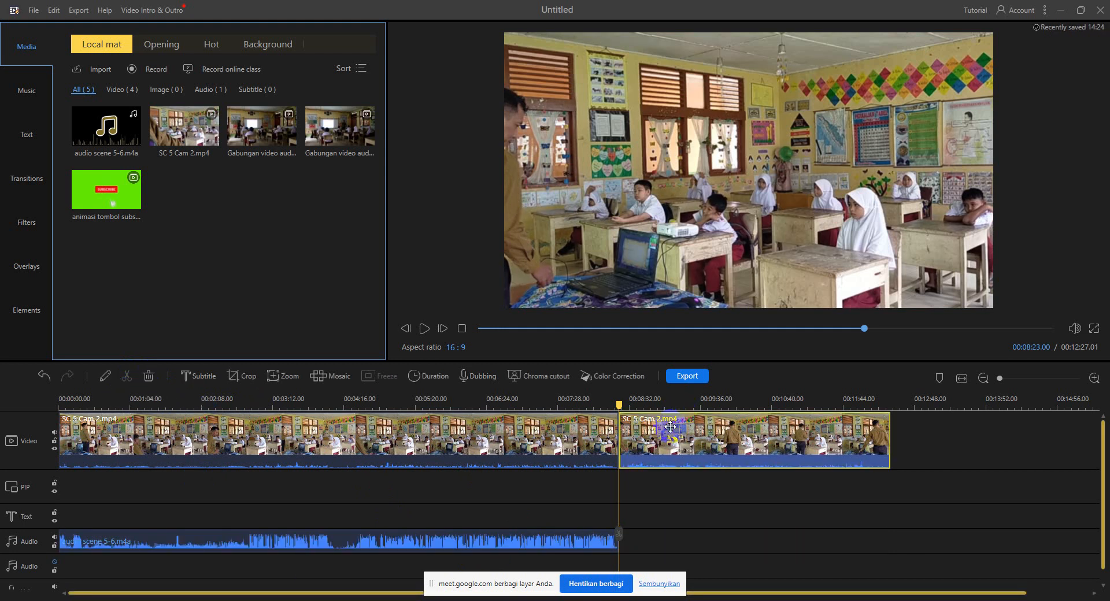
pyautogui.press('Delete')
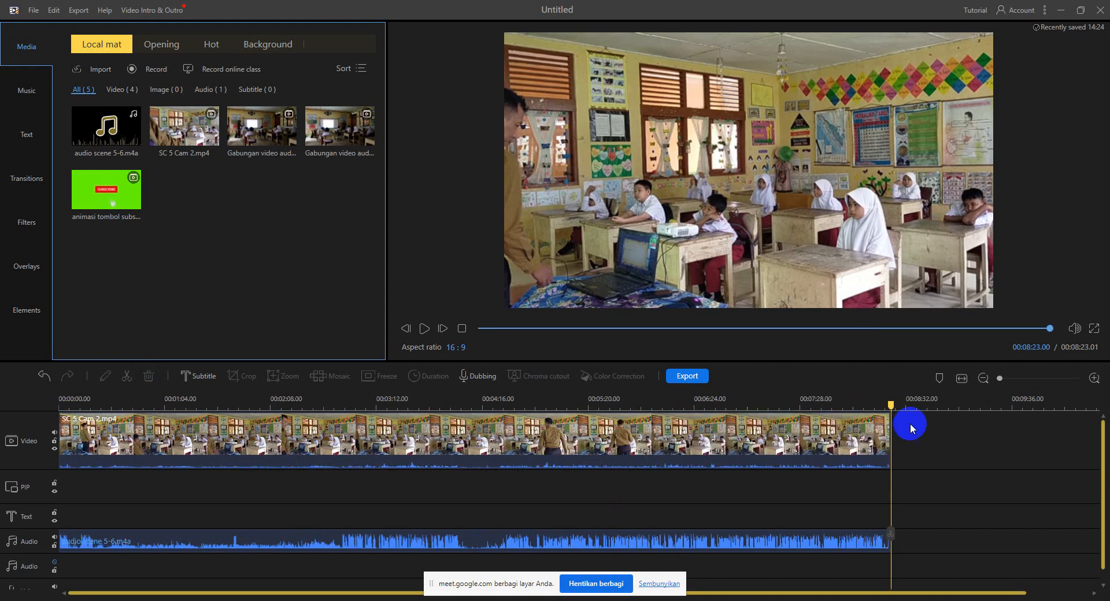
# Export the project as the MP4 video "Gabungan video audio scne 5 kamera 2" to D:\Bahan Belajar Edit Video\Gabungan Audio Video.
pyautogui.hscroll(1, 887, 404)
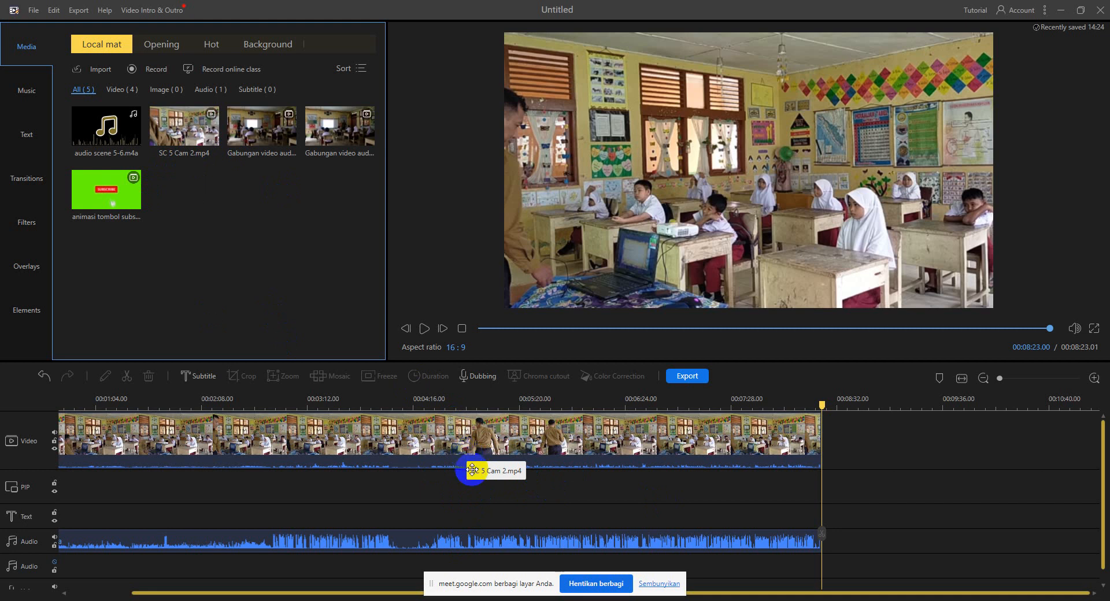
pyautogui.click(691, 380)
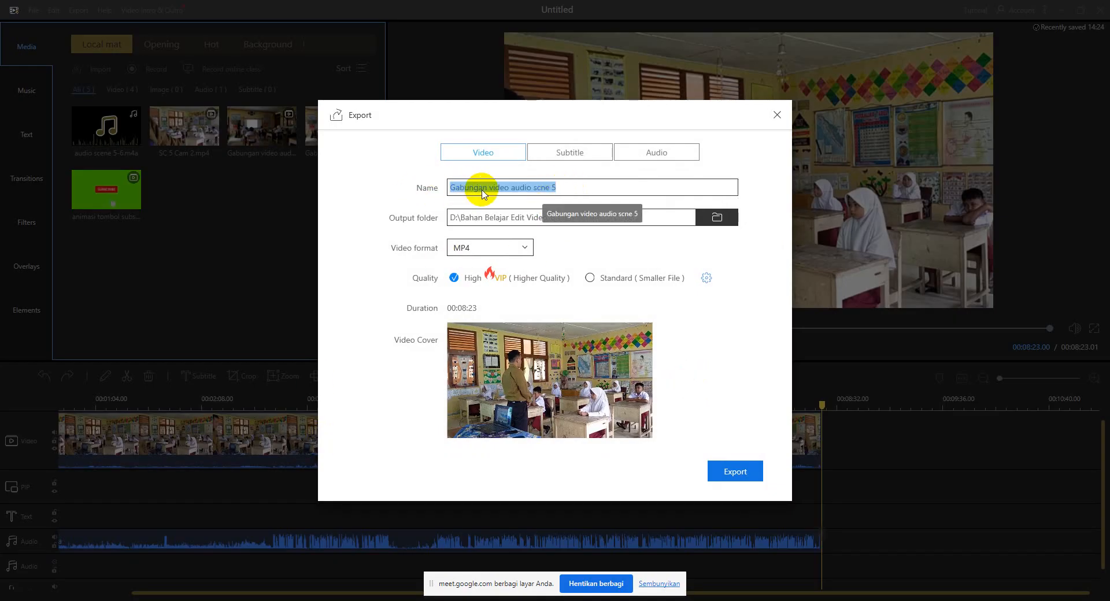
pyautogui.click(572, 186)
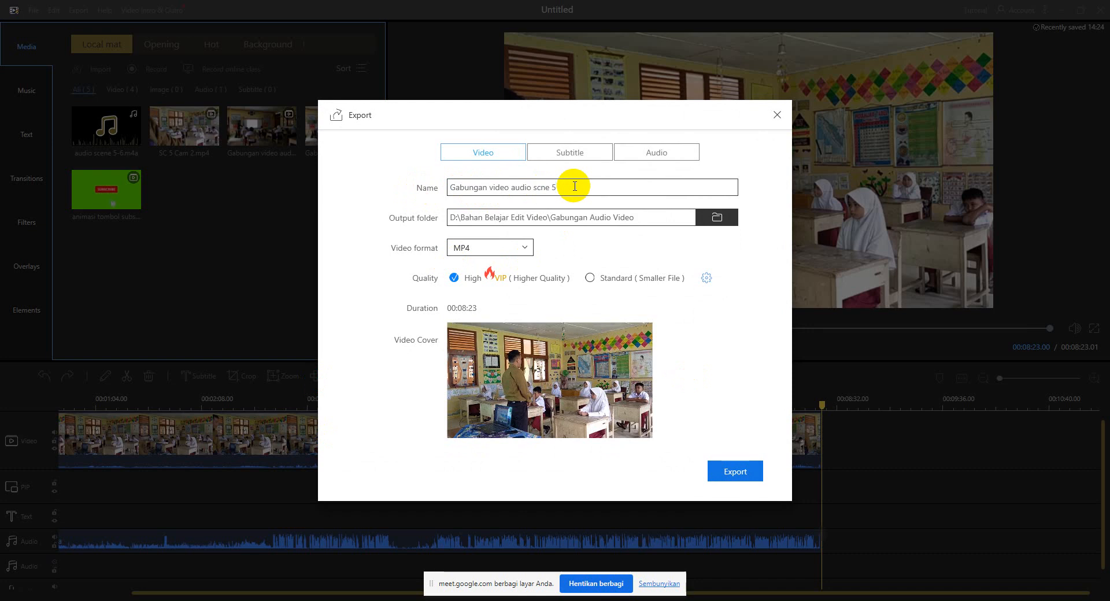
pyautogui.write('kamera 2')
pyautogui.click(710, 224)
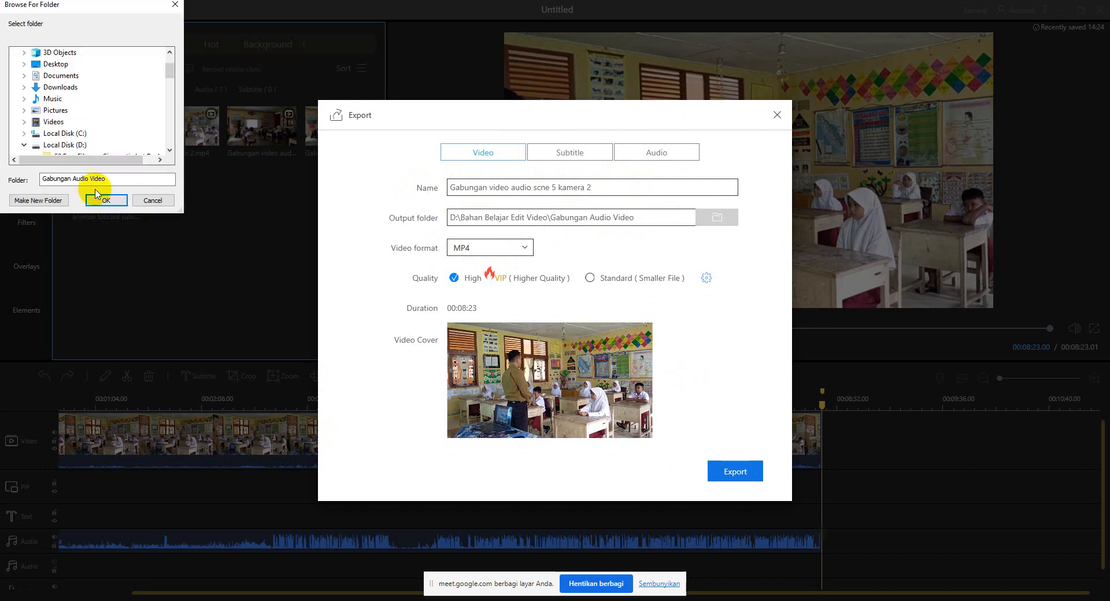
pyautogui.moveTo(169, 69)
pyautogui.mouseDown()
pyautogui.moveTo(174, 95)
pyautogui.moveTo(170, 79)
pyautogui.mouseUp()
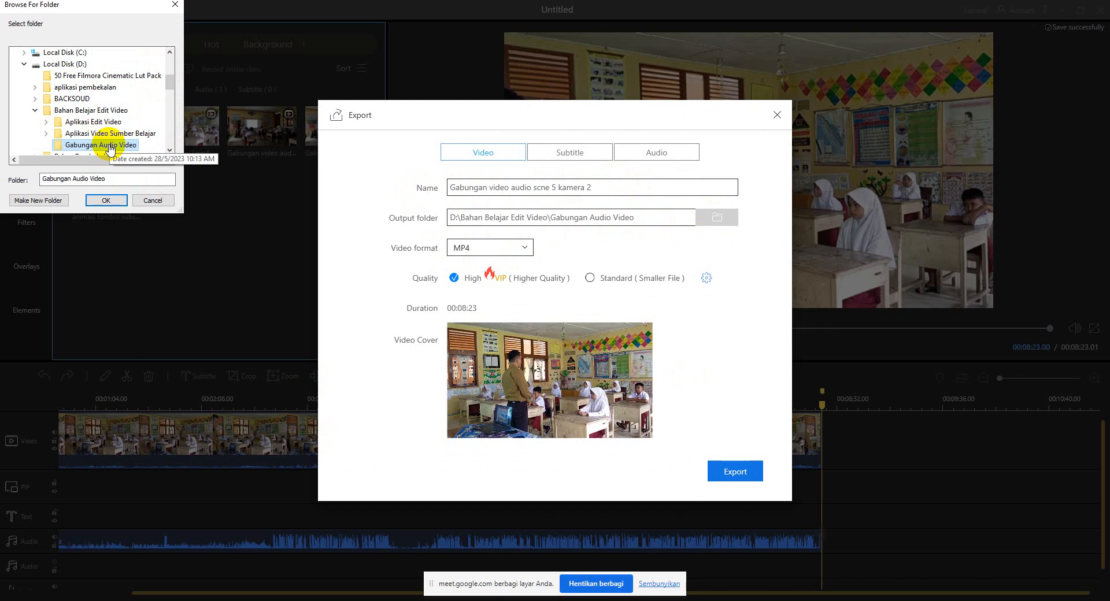
pyautogui.click(107, 199)
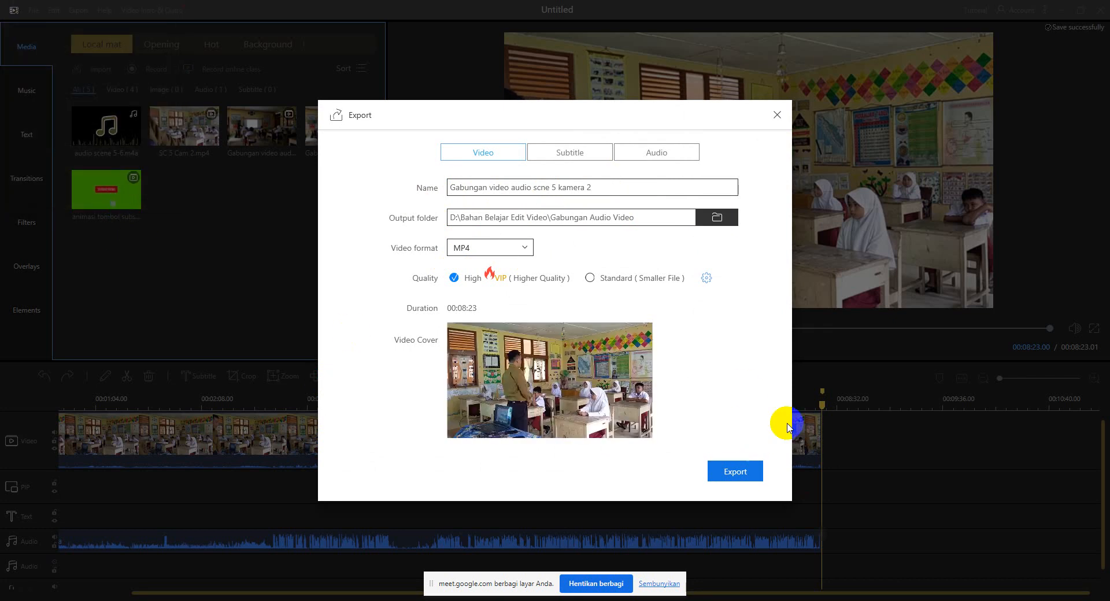
pyautogui.click(735, 472)
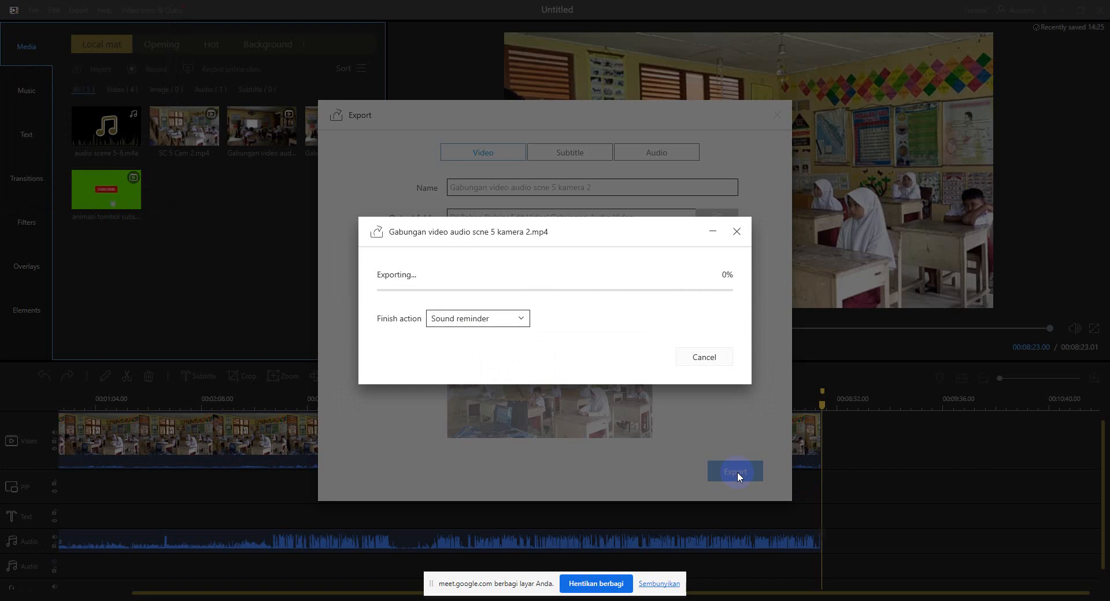
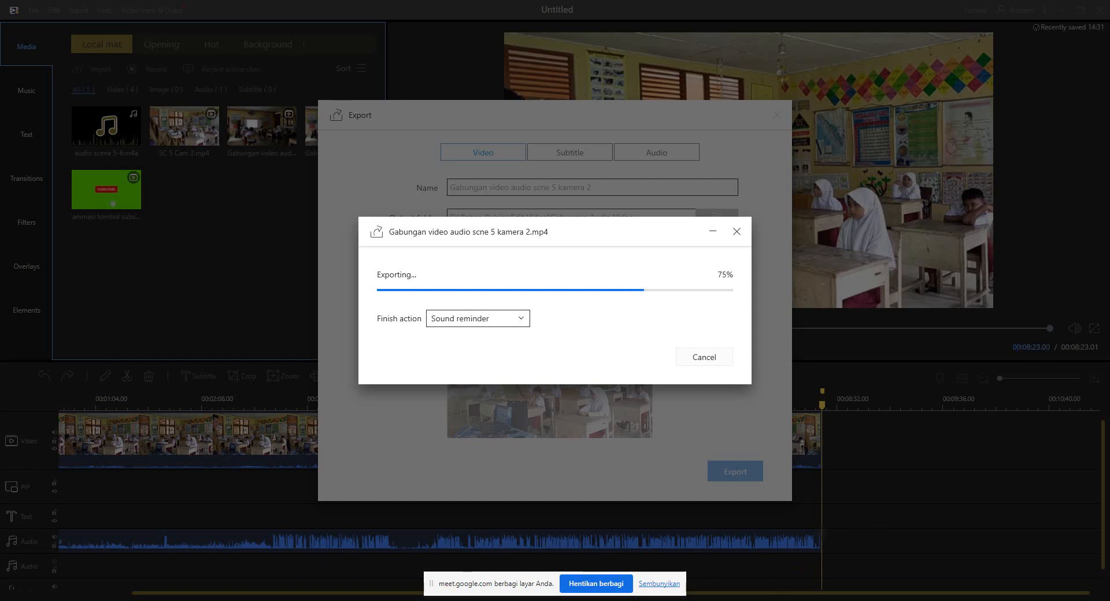
# Switch to the Google Meet call, admit the waiting participant and return to the video editor.
pyautogui.moveTo(407, 600)
pyautogui.click(348, 562)
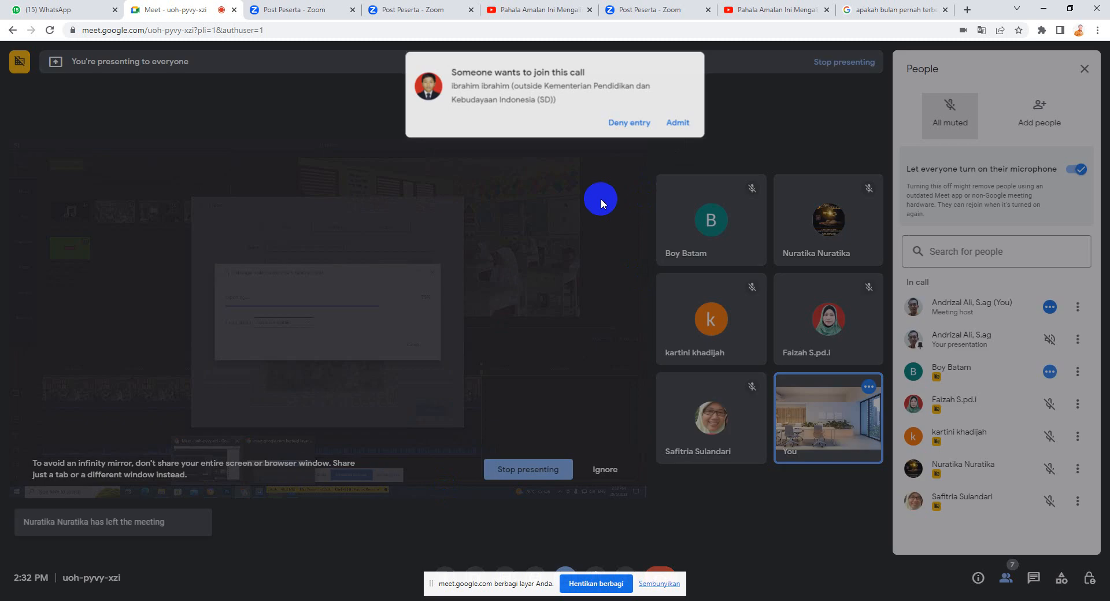
pyautogui.click(680, 118)
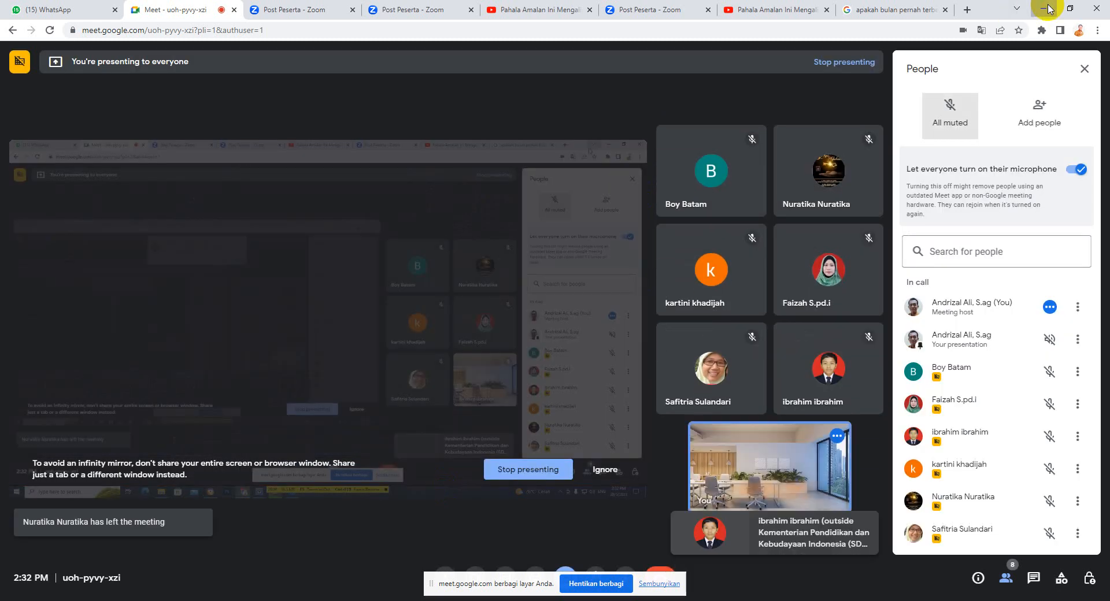
pyautogui.click(1043, 8)
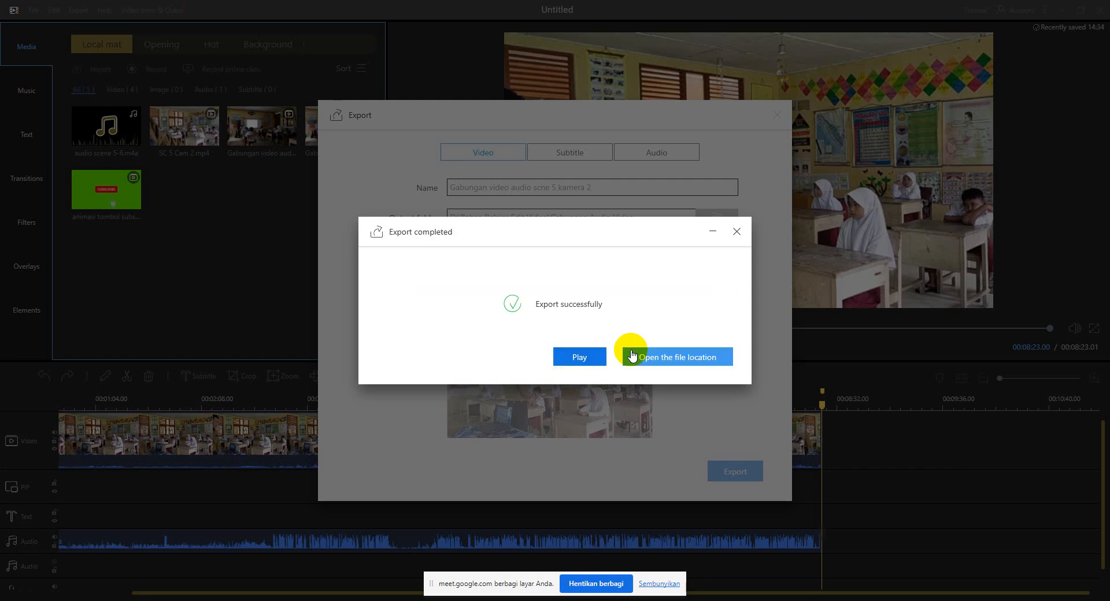
# Close the completed export dialog and delete all clips from the timeline.
pyautogui.click(744, 234)
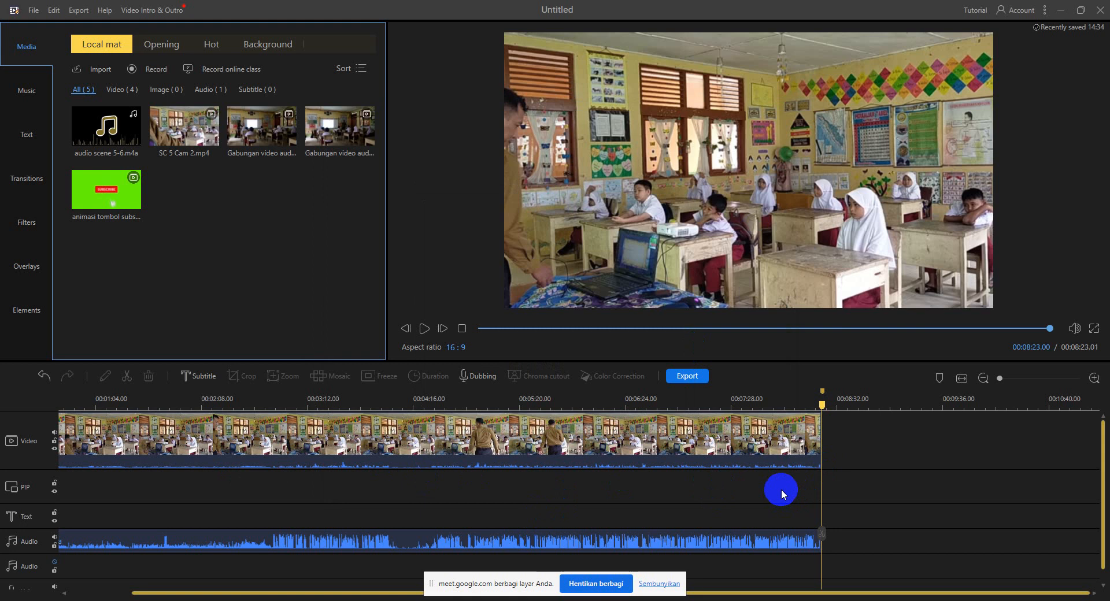
pyautogui.hotkey('ctrl', 'a')
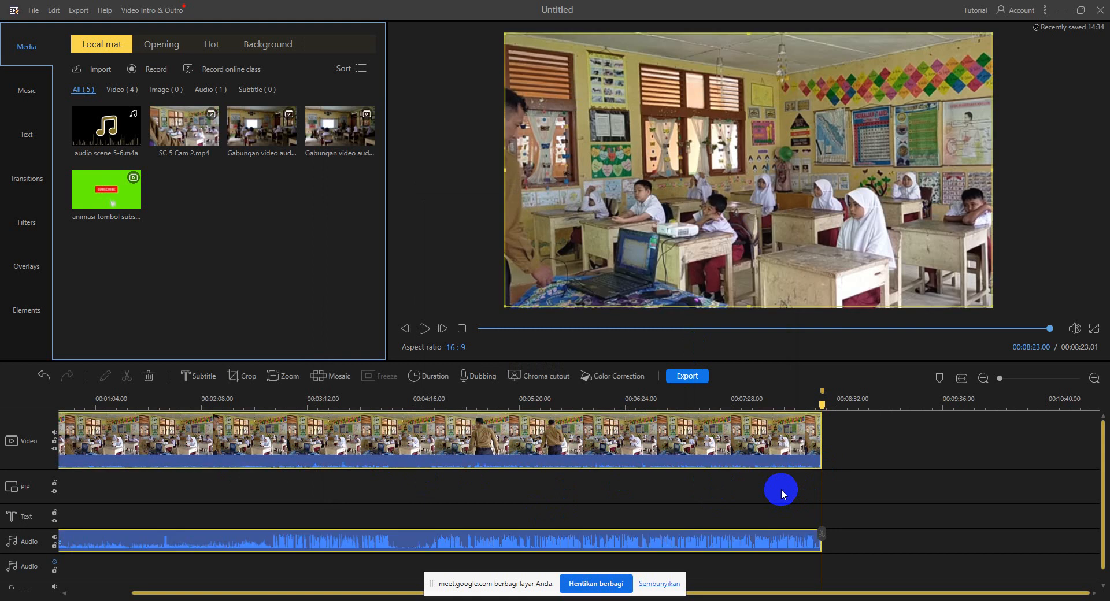
pyautogui.press('Delete')
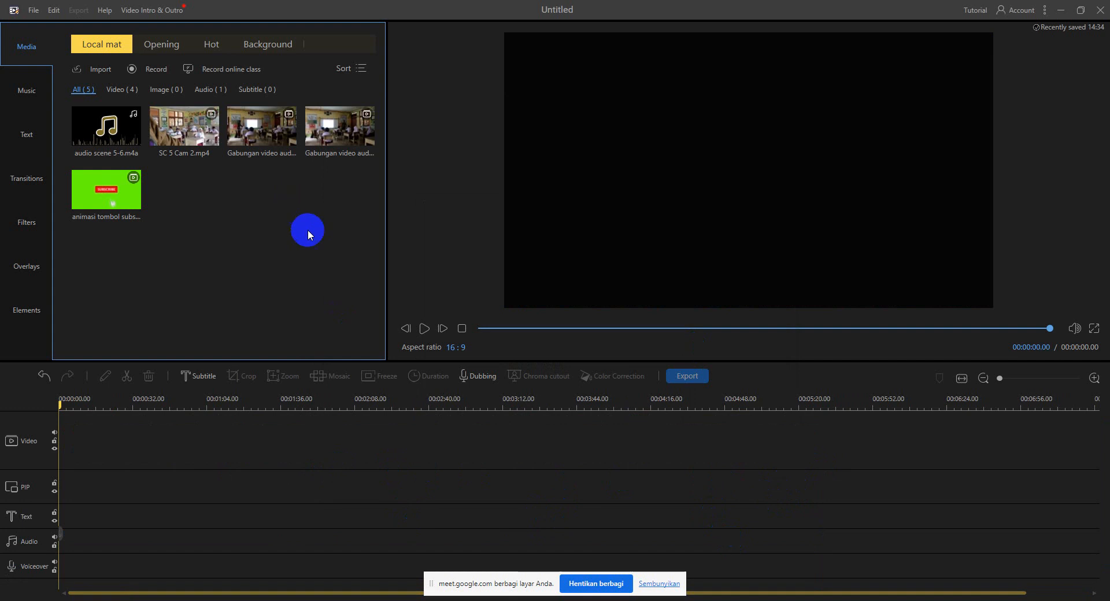
# Open the file browser for importing new media into the local library.
pyautogui.rightClick(279, 215)
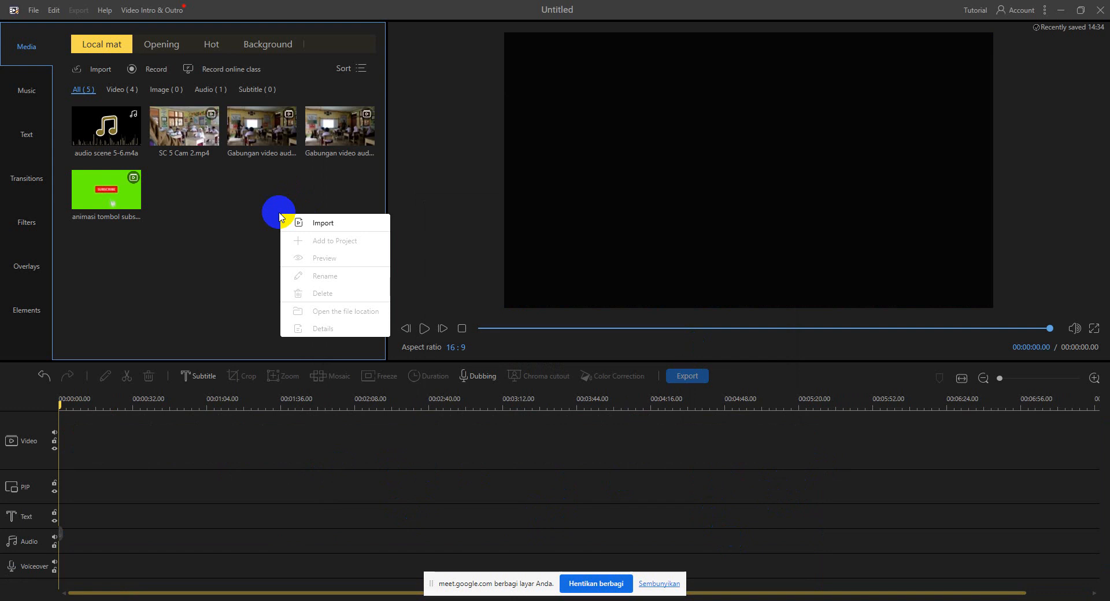
pyautogui.click(316, 228)
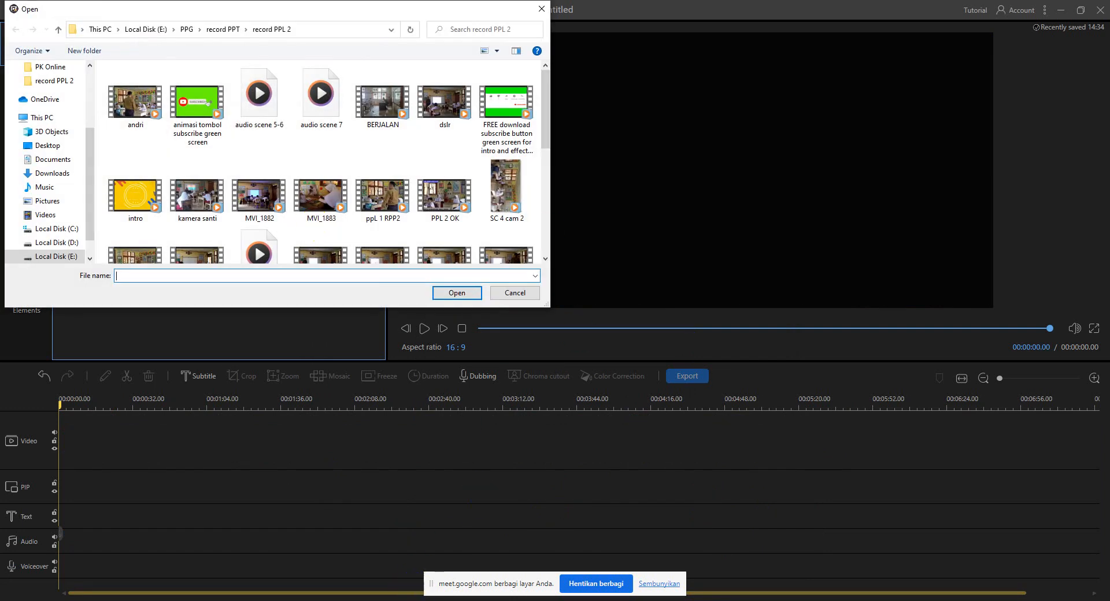
# Go back to the Google Meet call, admit another waiting participant and minimise the browser.
pyautogui.moveTo(408, 599)
pyautogui.click(343, 569)
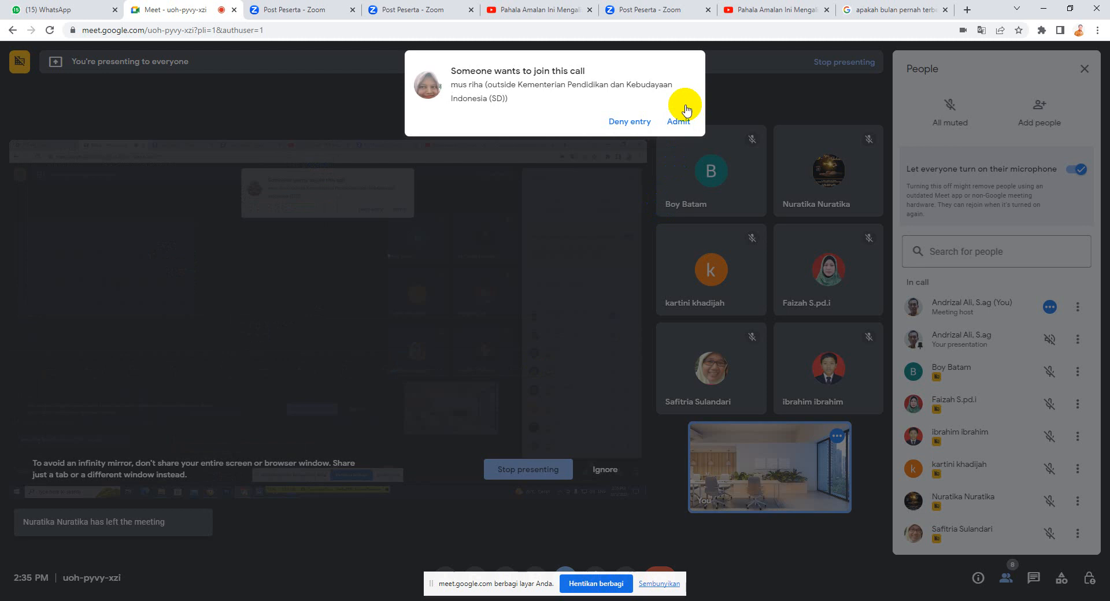
pyautogui.click(679, 117)
pyautogui.click(1043, 8)
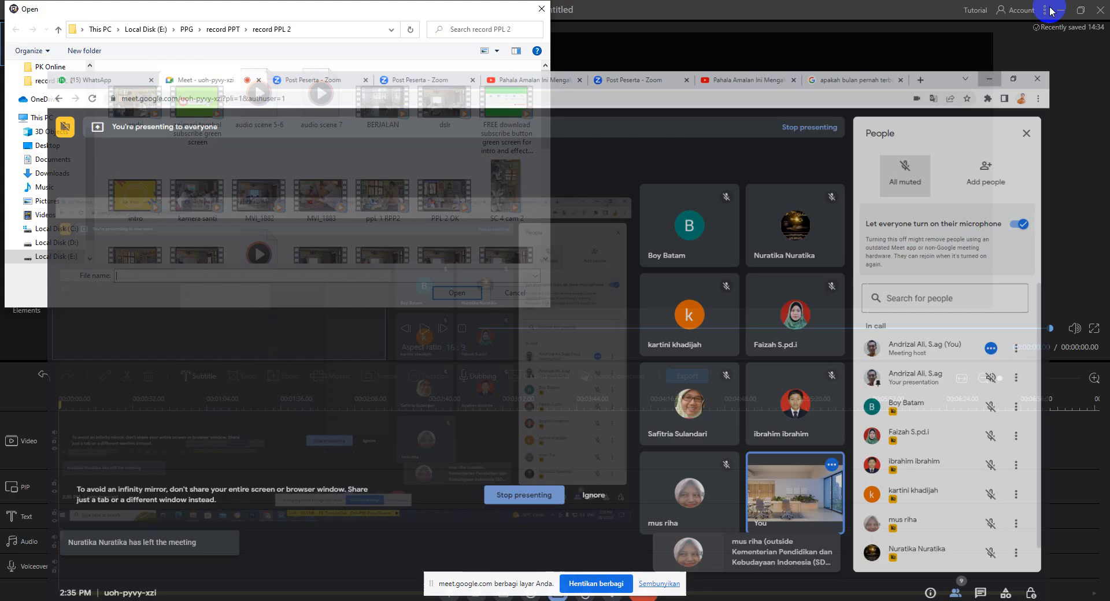
# Import "Gabungan video audio scne 5 kamera 2" from the Gabungan Audio Video folder inside Bahan Belajar Edit Video on drive D.
pyautogui.click(68, 242)
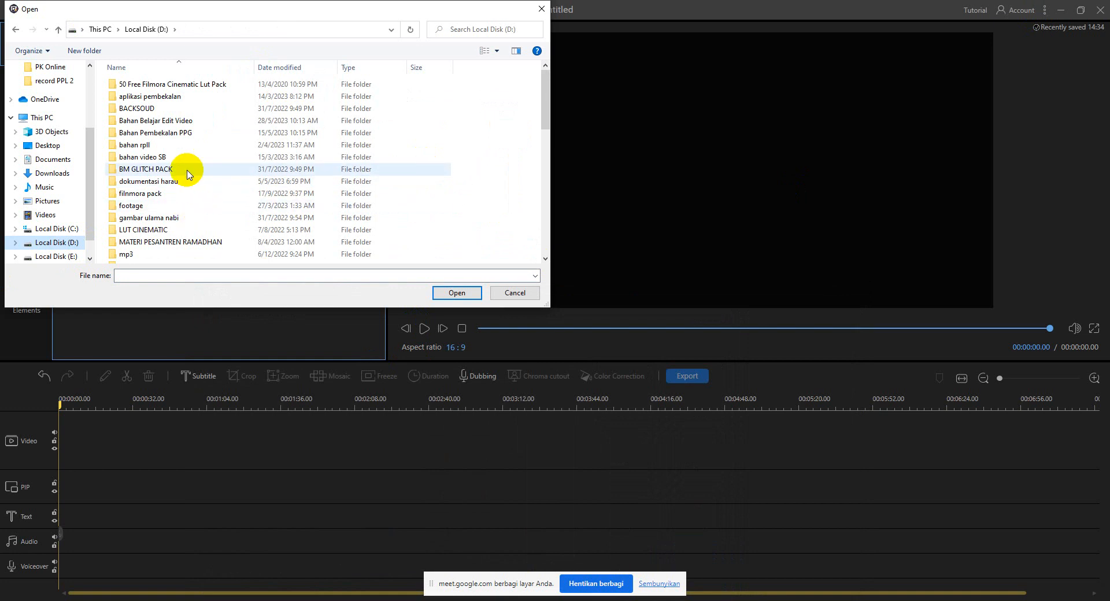
pyautogui.moveTo(250, 12); pyautogui.dragTo(281, 26)
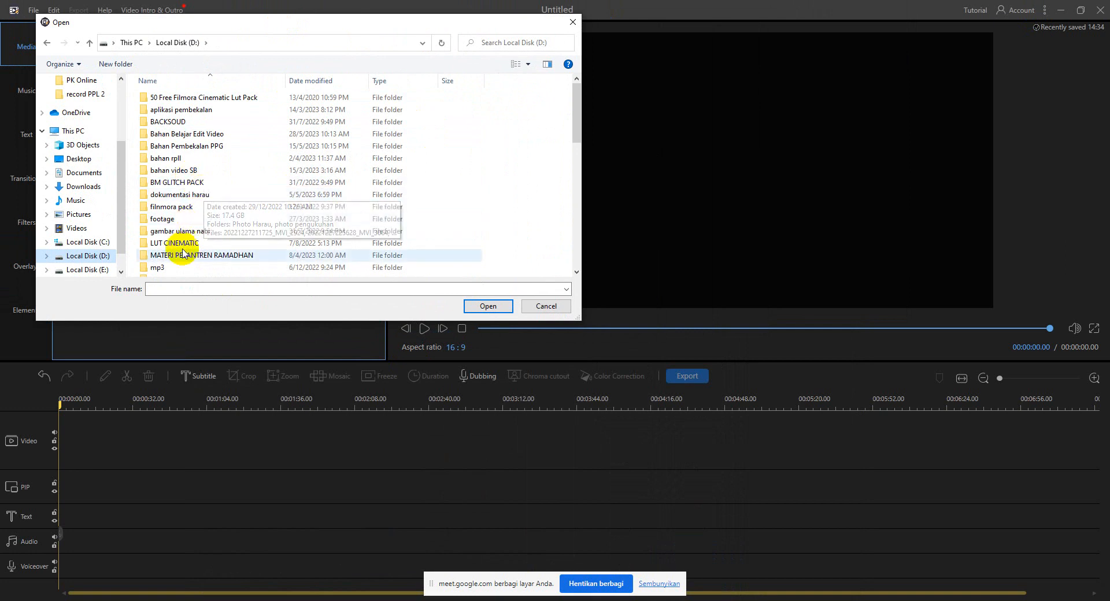
pyautogui.click(204, 134)
pyautogui.doubleClick(203, 135)
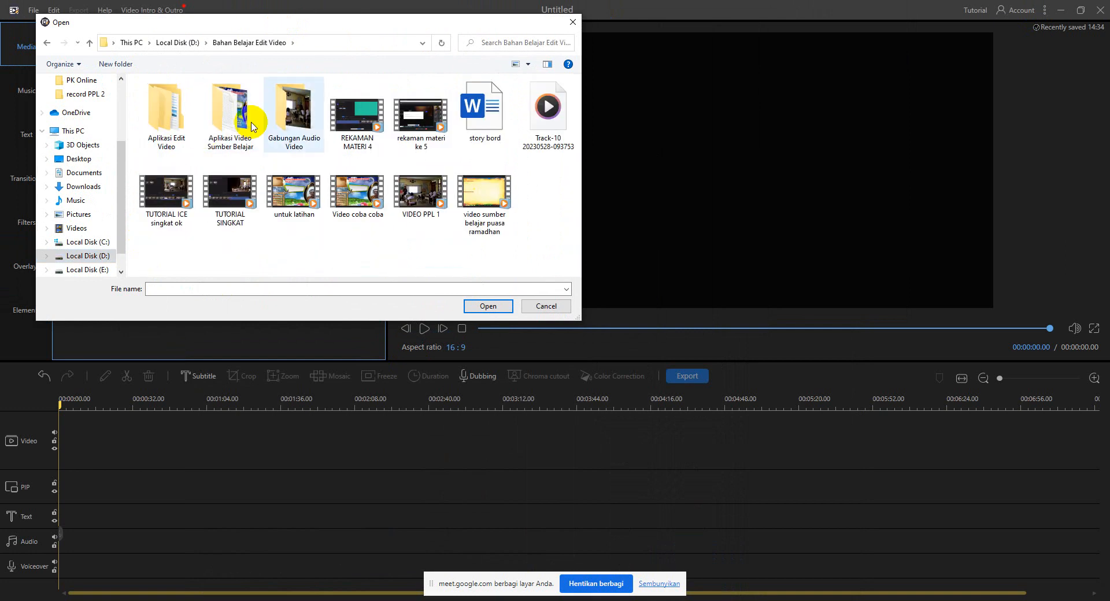
pyautogui.doubleClick(307, 130)
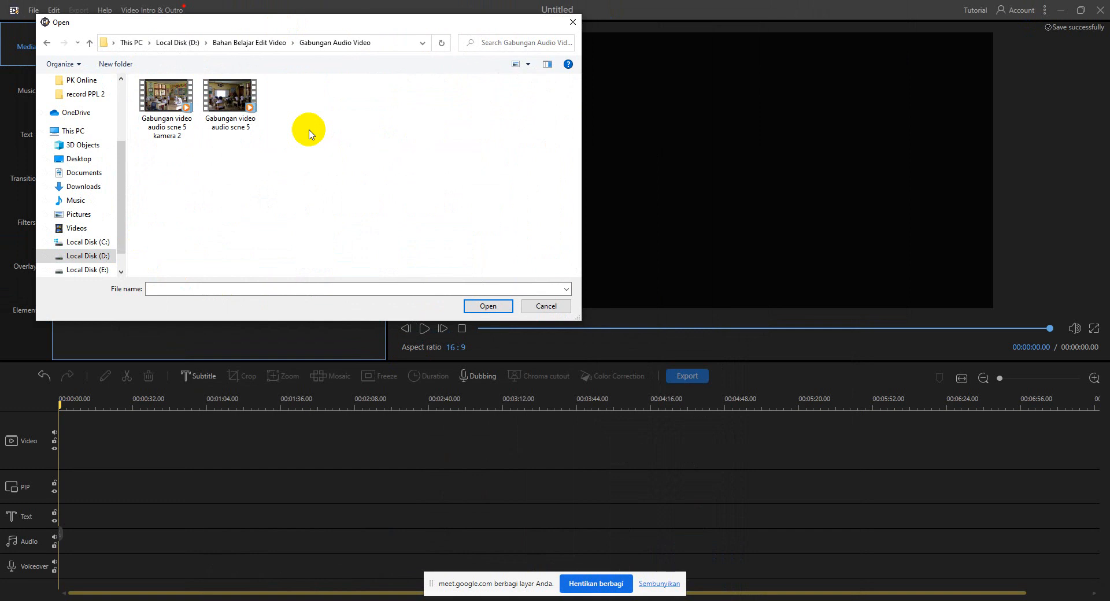
pyautogui.click(171, 125)
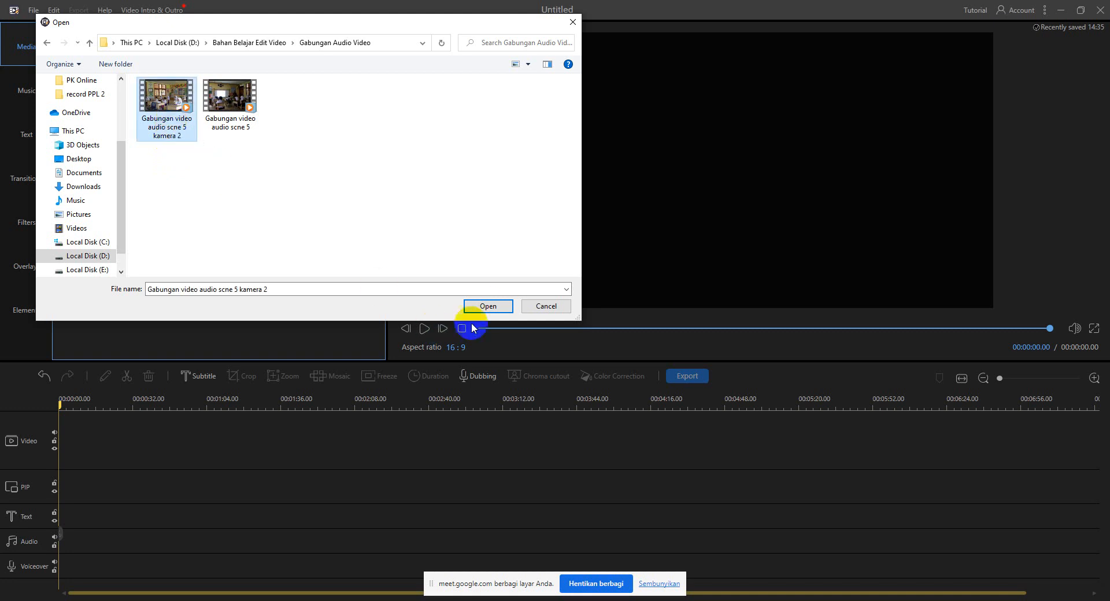
pyautogui.click(478, 306)
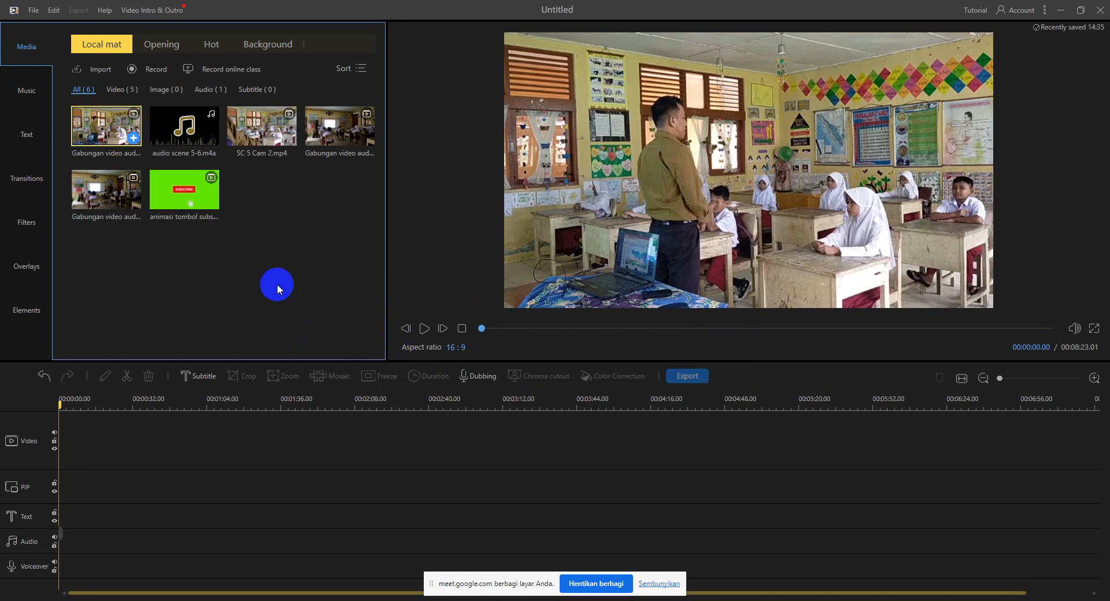
pyautogui.click(274, 285)
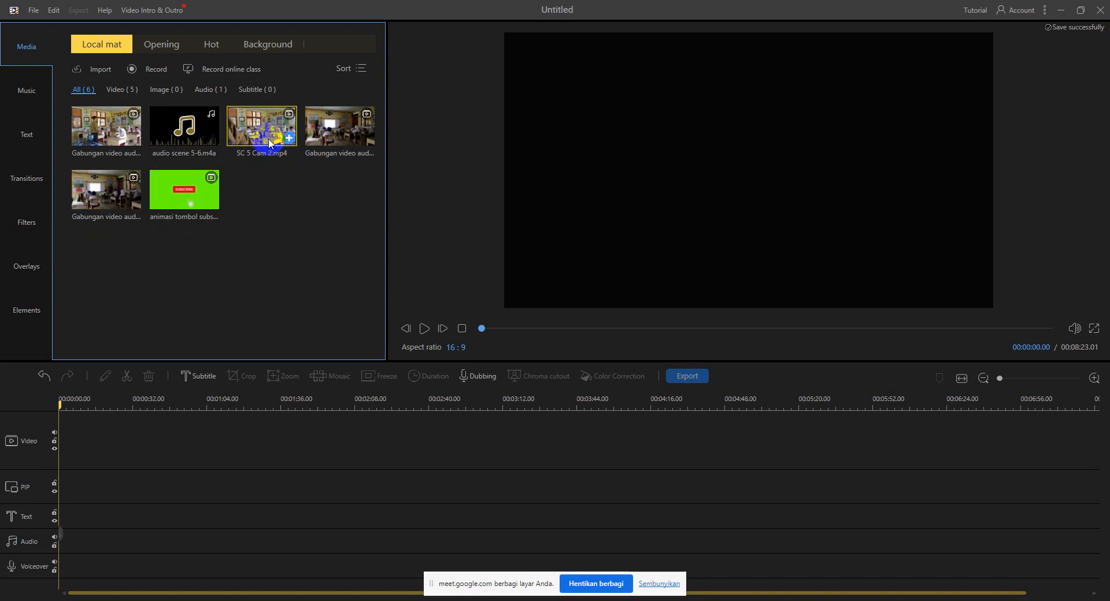
# Delete SC 5 Cam 2.mp4 and audio scene 5-6.m4a from the local media library.
pyautogui.moveTo(270, 143)
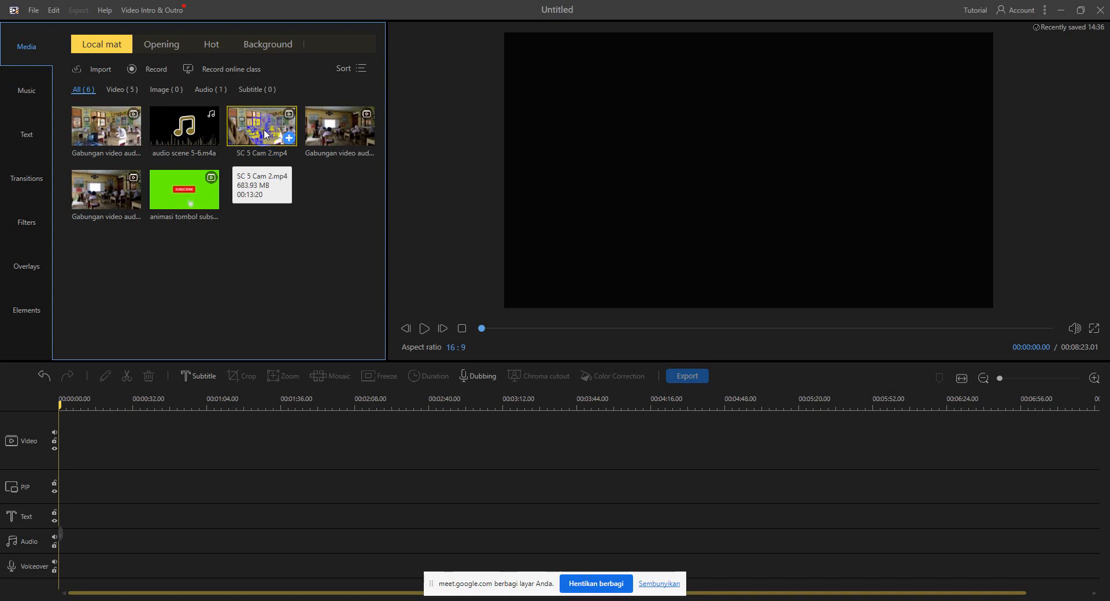
pyautogui.rightClick(265, 134)
pyautogui.click(300, 189)
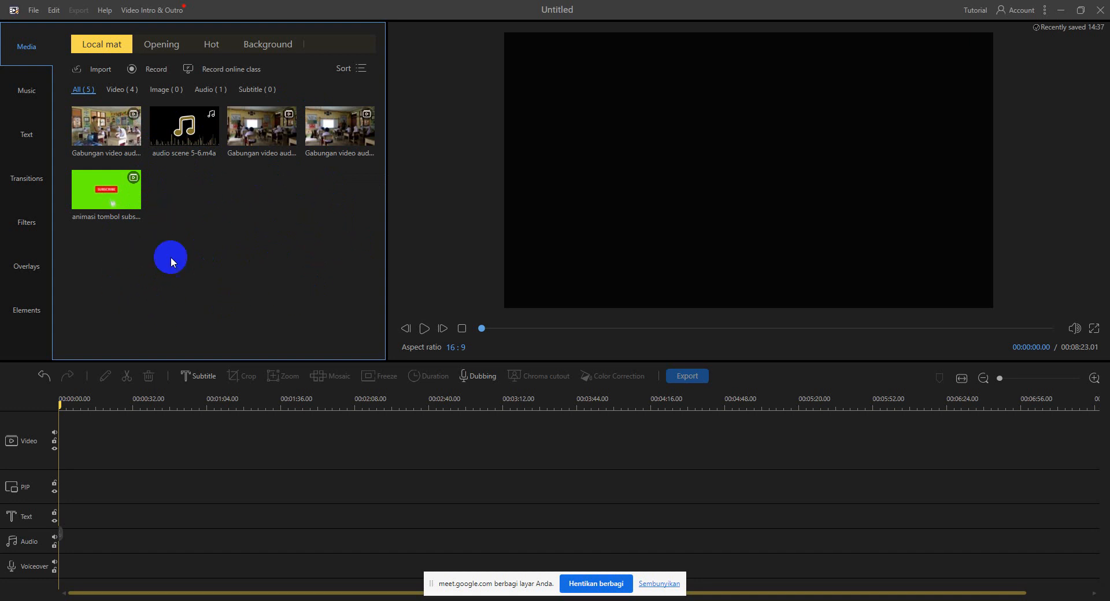
pyautogui.rightClick(179, 135)
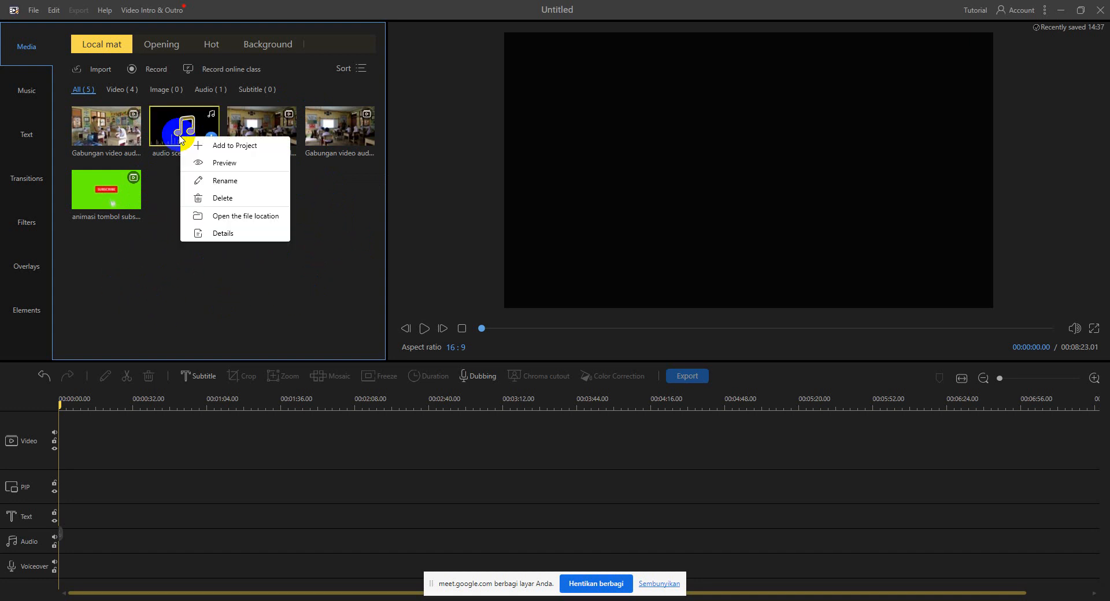
pyautogui.click(225, 198)
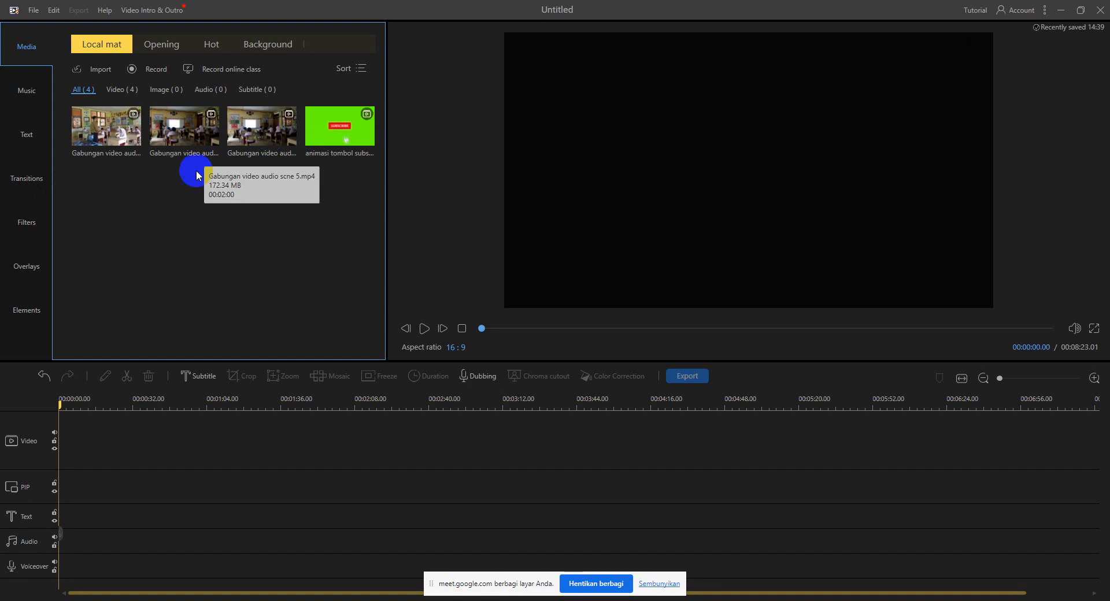
# Place the "Gabungan video audio scne 5 kamera 2.mp4" clip at the start of the first PiP track.
pyautogui.moveTo(104, 133); pyautogui.dragTo(106, 427)
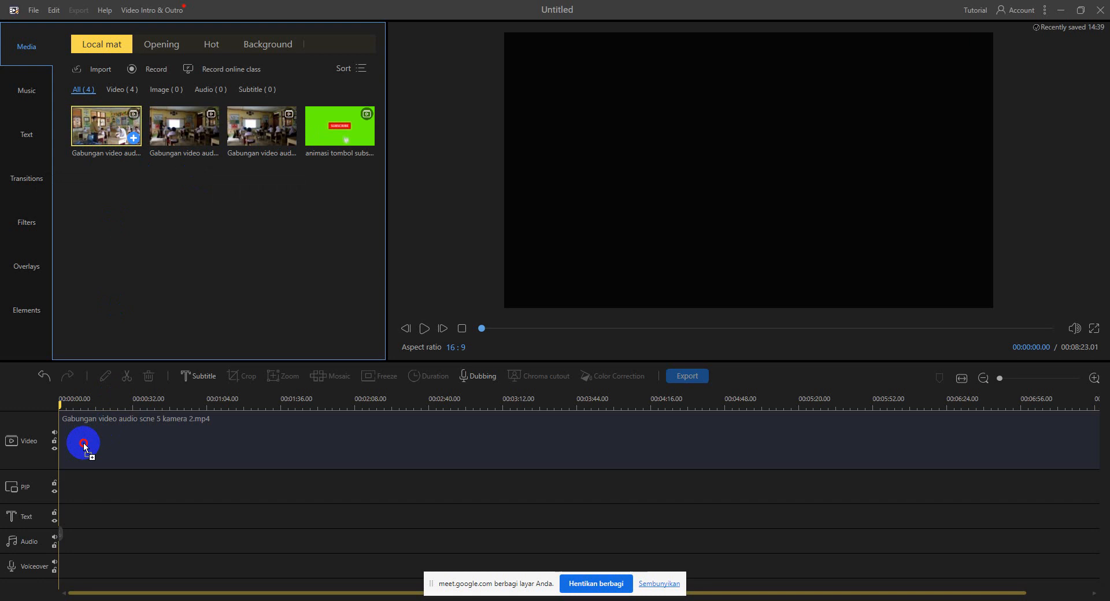
pyautogui.moveTo(84, 445); pyautogui.dragTo(65, 492)
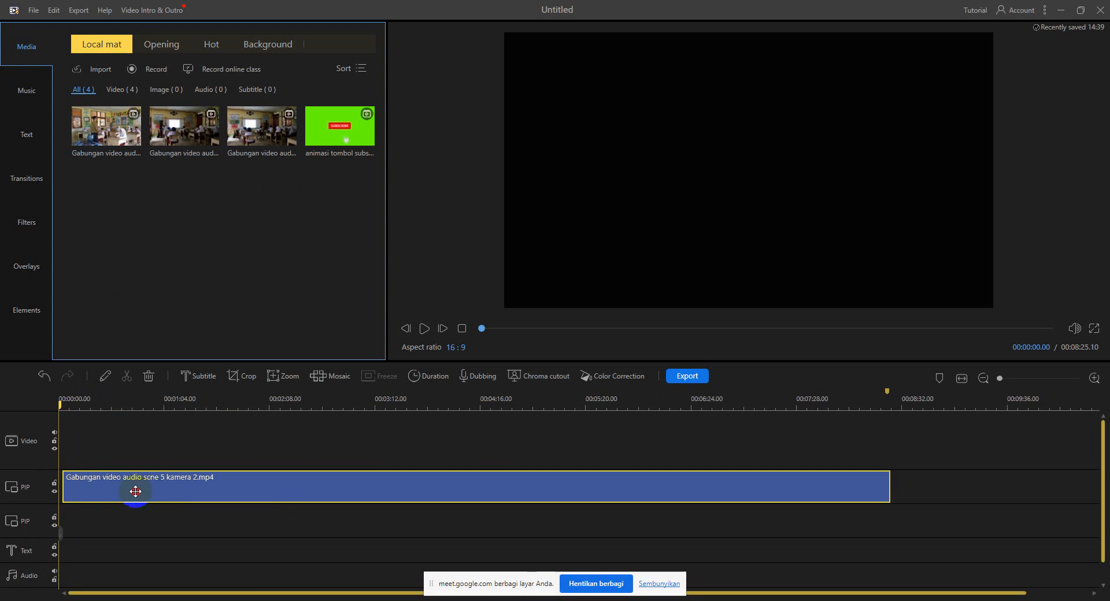
pyautogui.moveTo(134, 490); pyautogui.dragTo(163, 483)
pyautogui.click(177, 487)
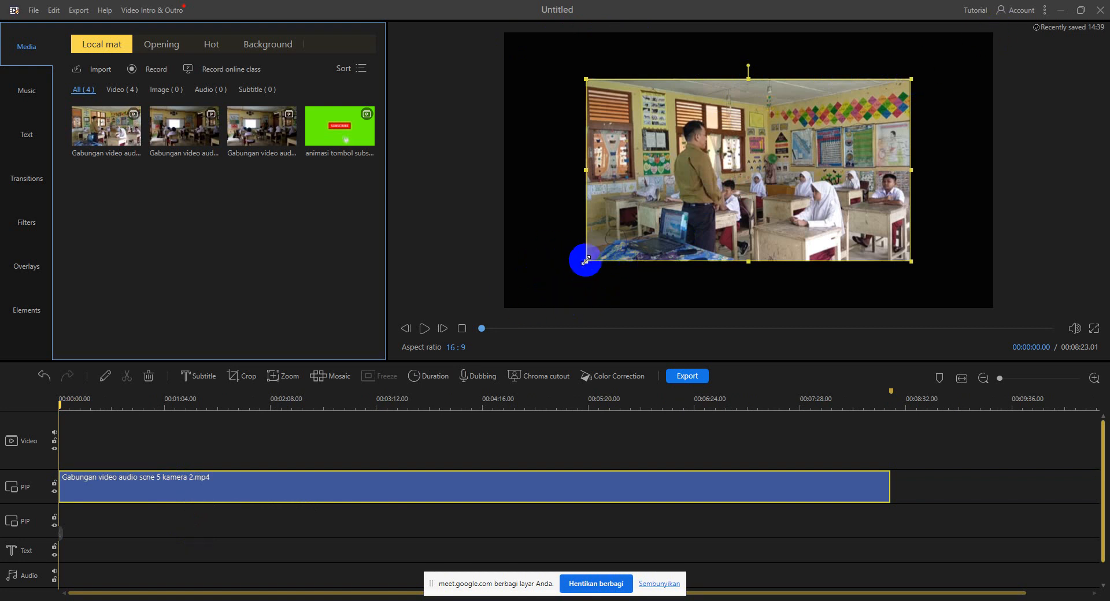
# Enlarge the kamera 2 picture in the preview so that it fills the whole 16:9 frame.
pyautogui.moveTo(587, 261); pyautogui.dragTo(506, 308)
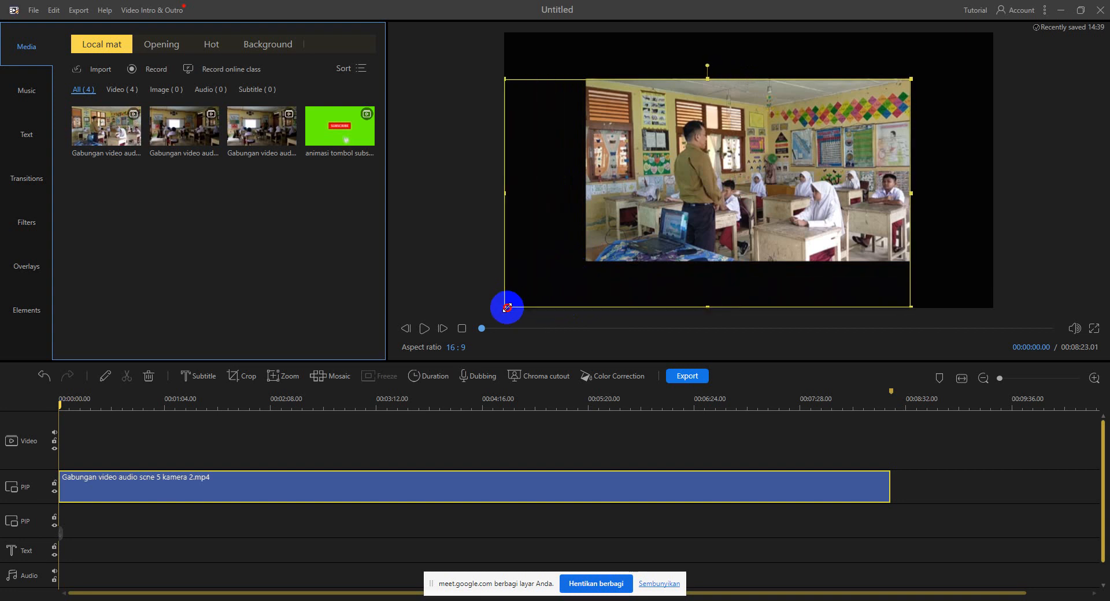
pyautogui.moveTo(507, 307); pyautogui.dragTo(507, 307)
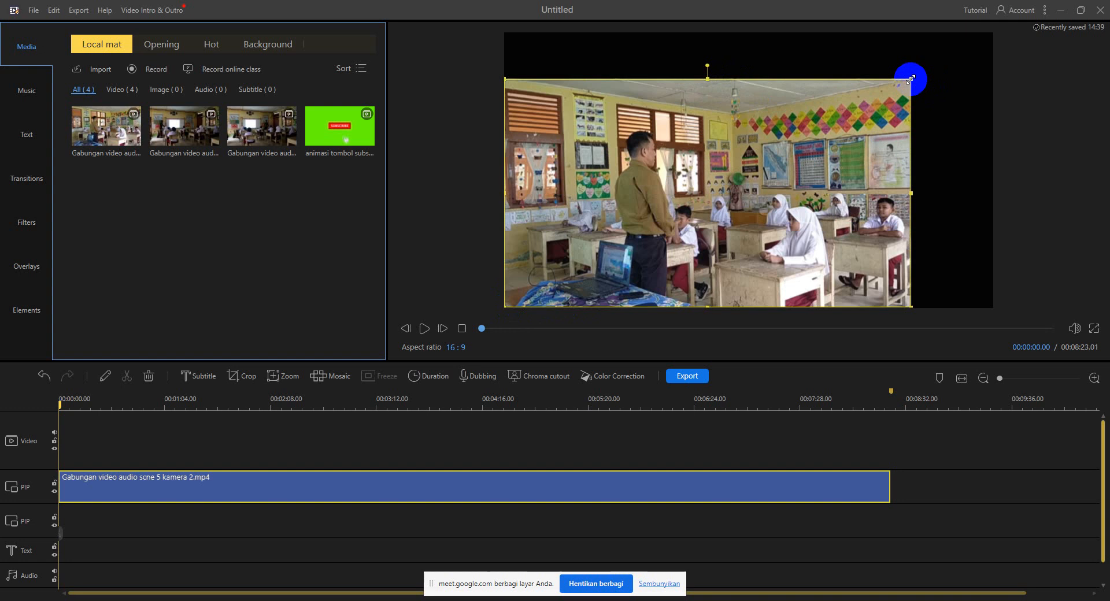
pyautogui.moveTo(911, 78); pyautogui.dragTo(993, 41)
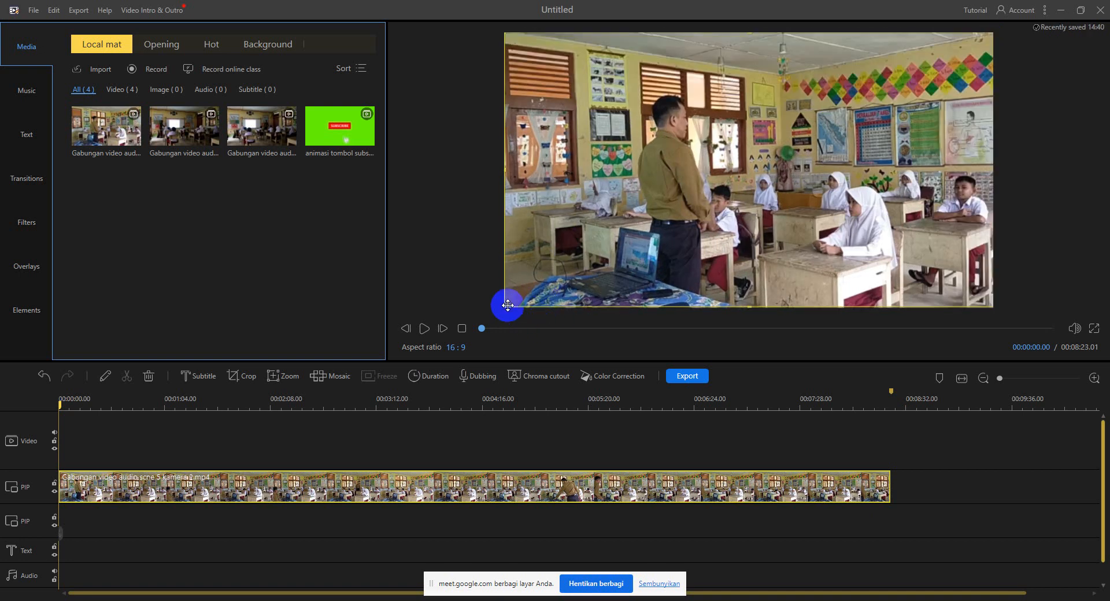
pyautogui.moveTo(505, 306); pyautogui.dragTo(501, 307)
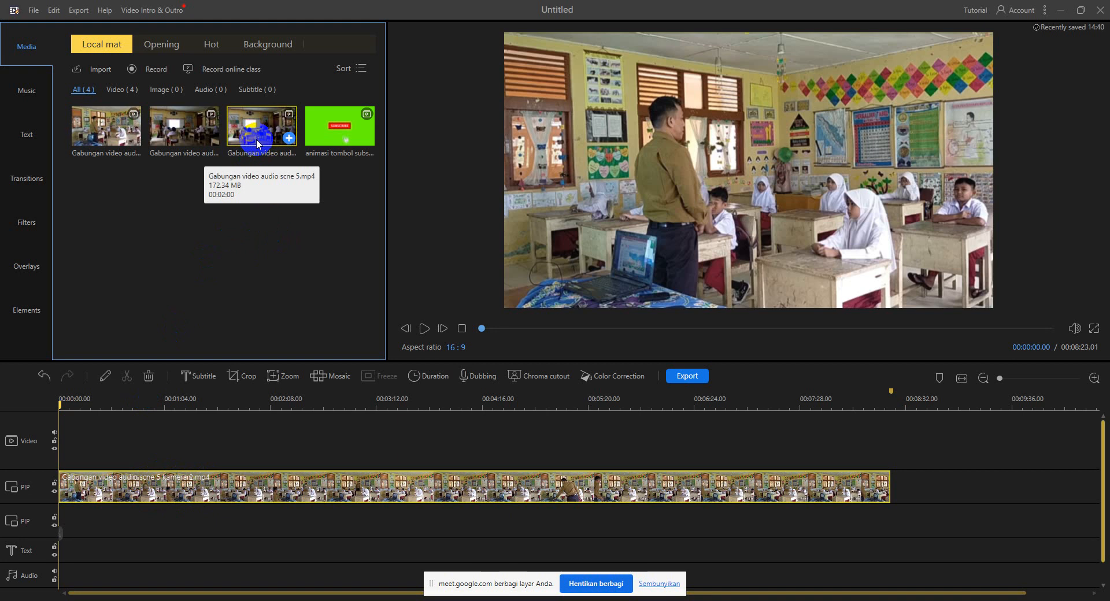
# Add "Gabungan video audio scne 5.mp4" to the second PiP track and align its start with the beginning of the timeline.
pyautogui.moveTo(257, 130); pyautogui.dragTo(177, 510)
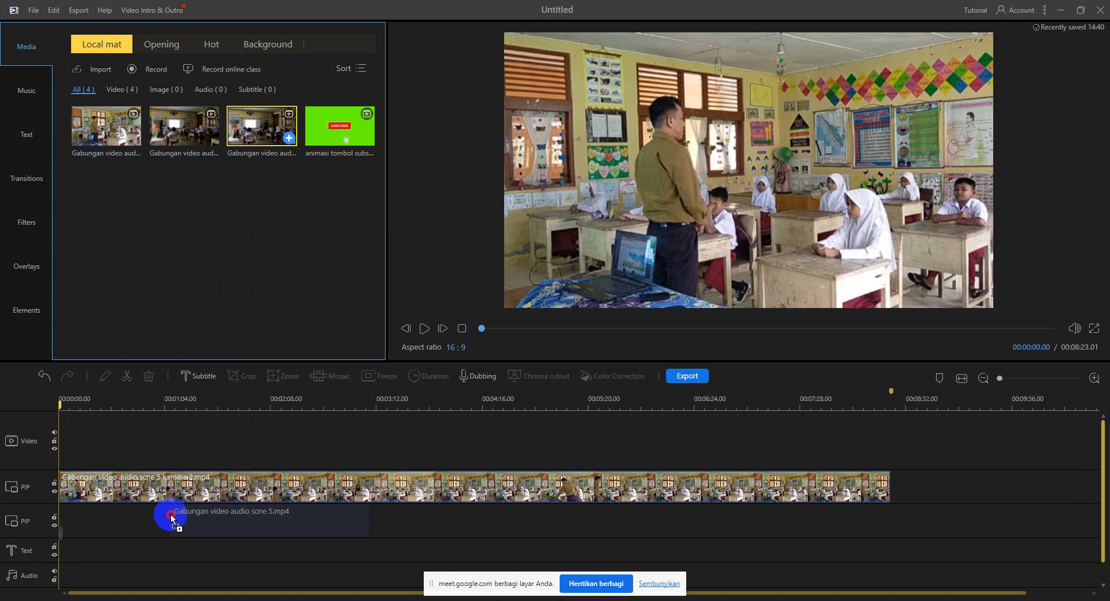
pyautogui.moveTo(171, 514); pyautogui.dragTo(171, 515)
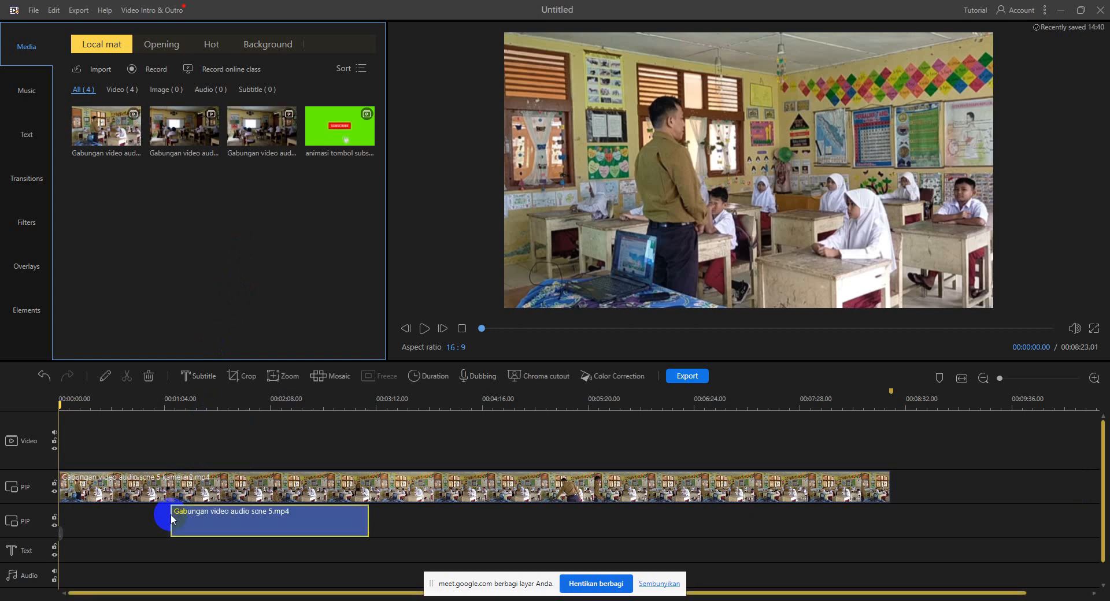
pyautogui.click(235, 506)
pyautogui.moveTo(212, 519); pyautogui.dragTo(70, 519)
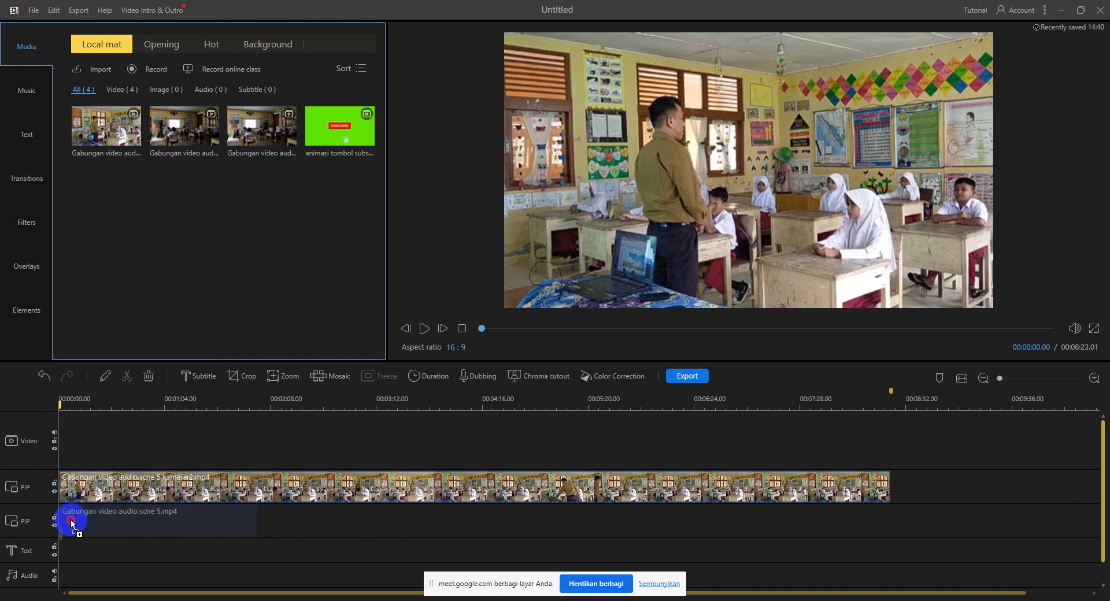
pyautogui.moveTo(71, 519); pyautogui.dragTo(71, 519)
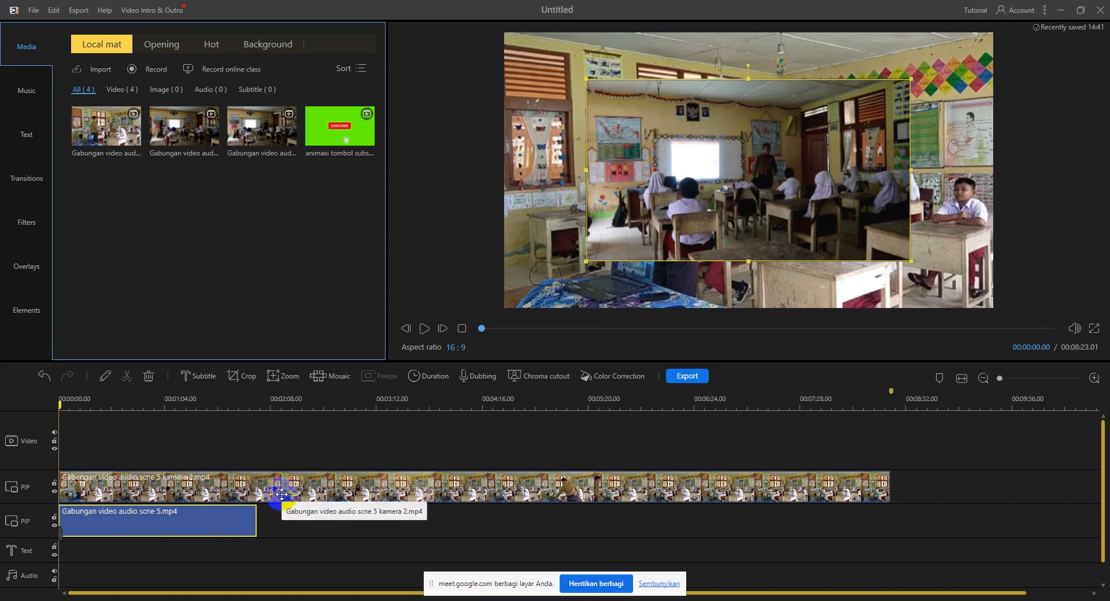
# Play the opening seconds of the two stacked clips, examine both on the timeline and return the playhead to the beginning.
pyautogui.click(168, 486)
pyautogui.click(171, 519)
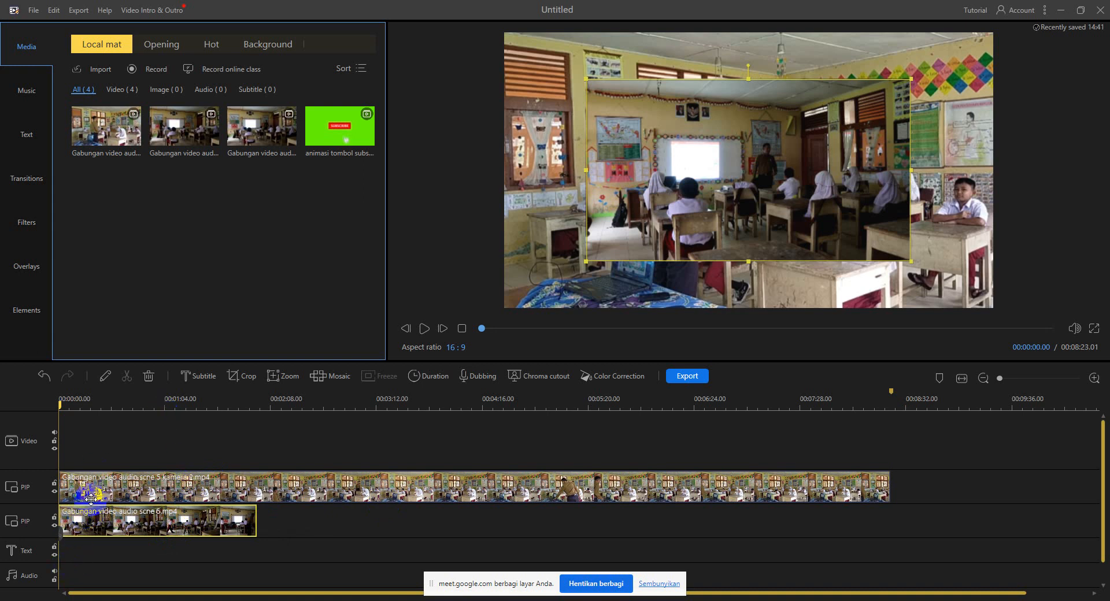
pyautogui.press('space')
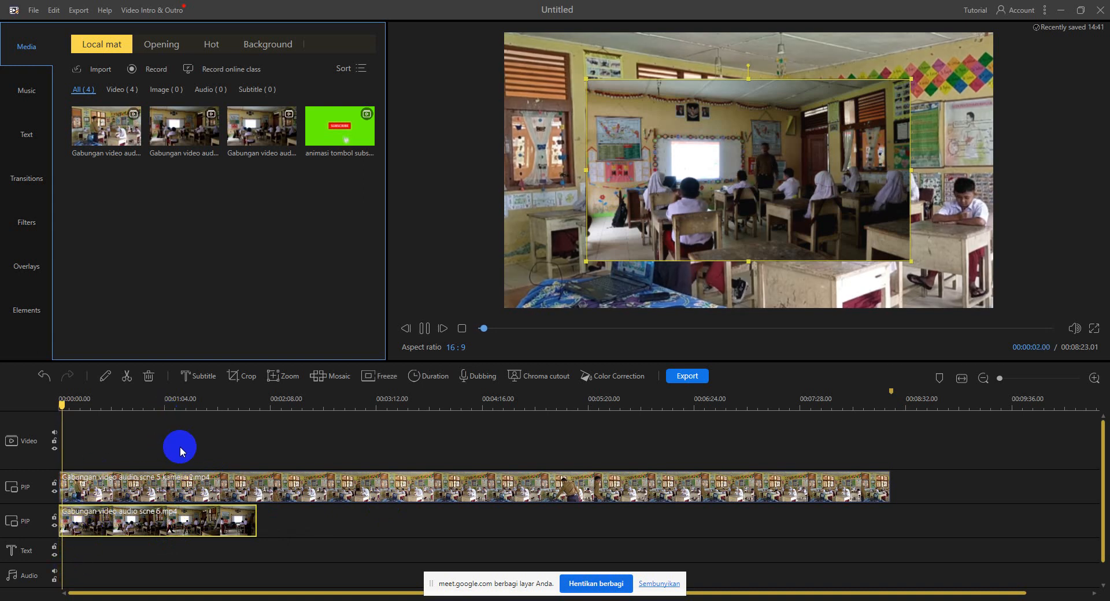
pyautogui.press('space')
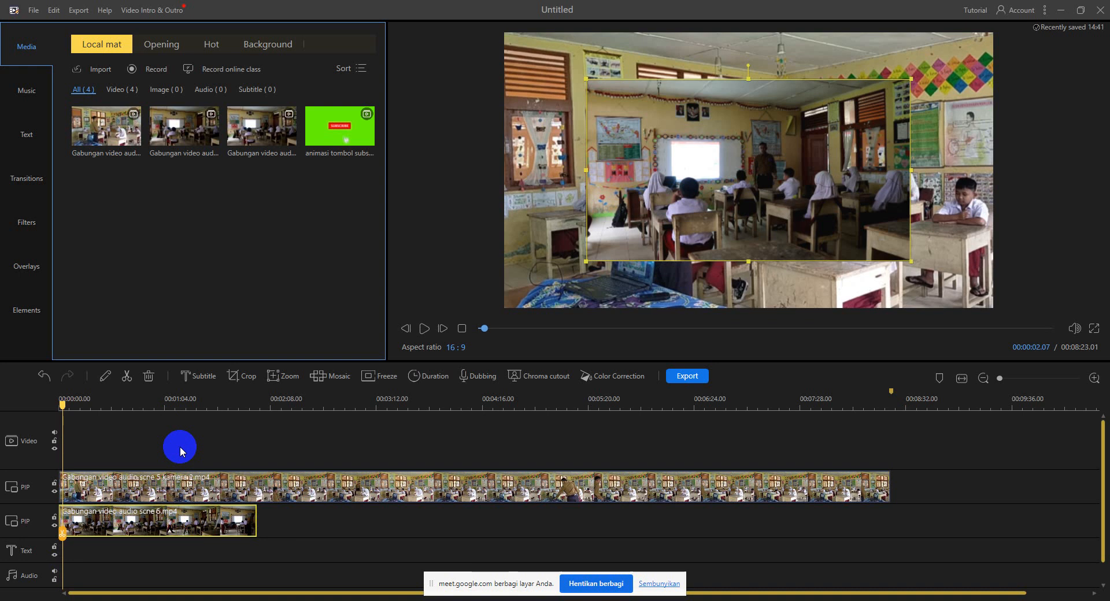
pyautogui.moveTo(85, 396); pyautogui.dragTo(470, 389)
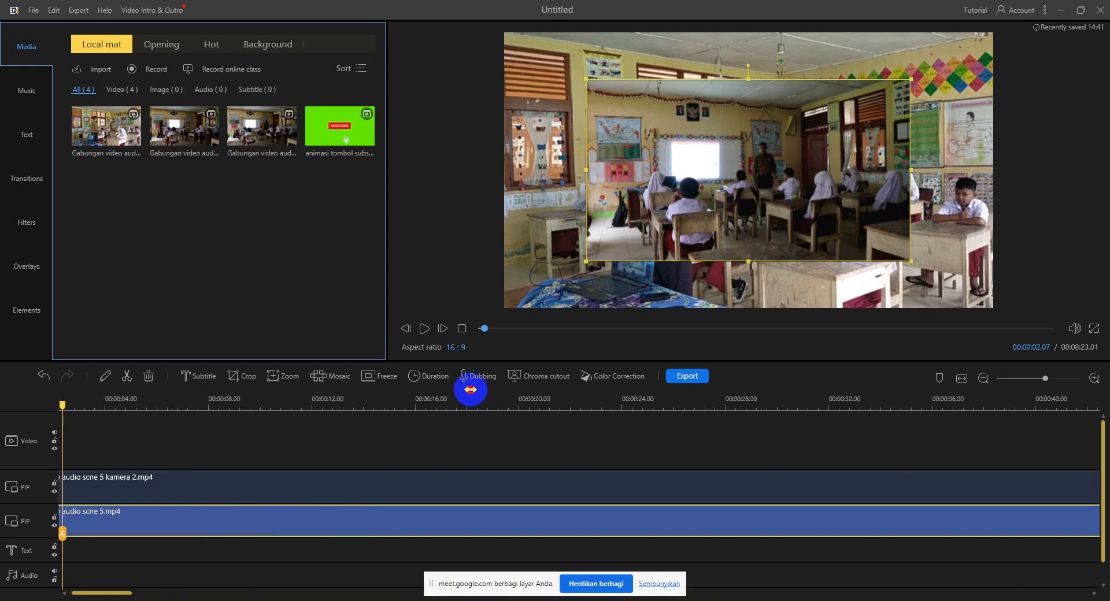
pyautogui.click(199, 483)
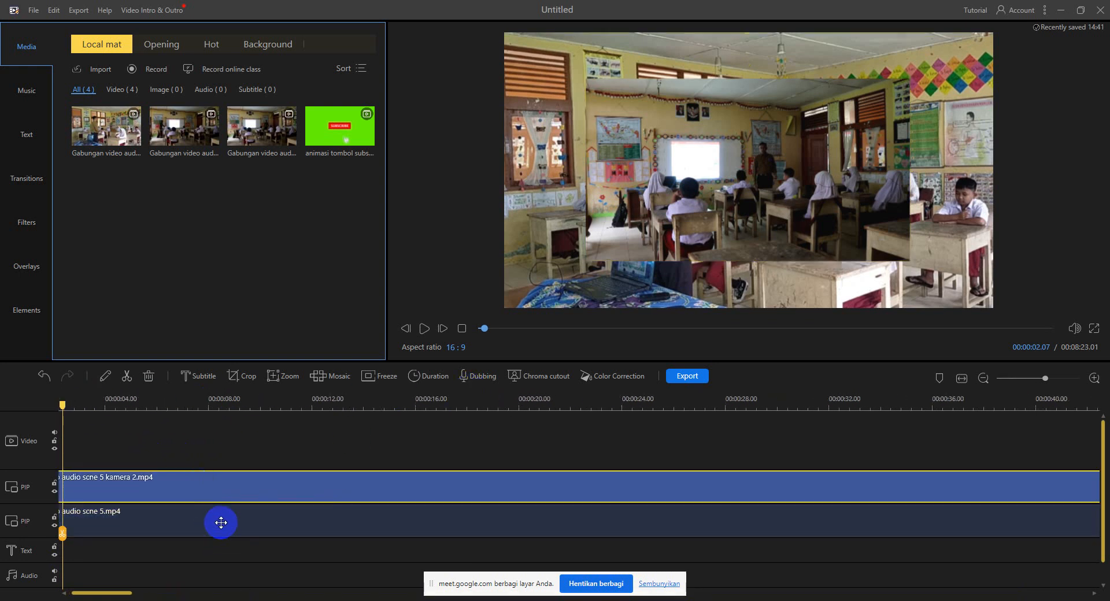
pyautogui.click(148, 526)
pyautogui.click(156, 491)
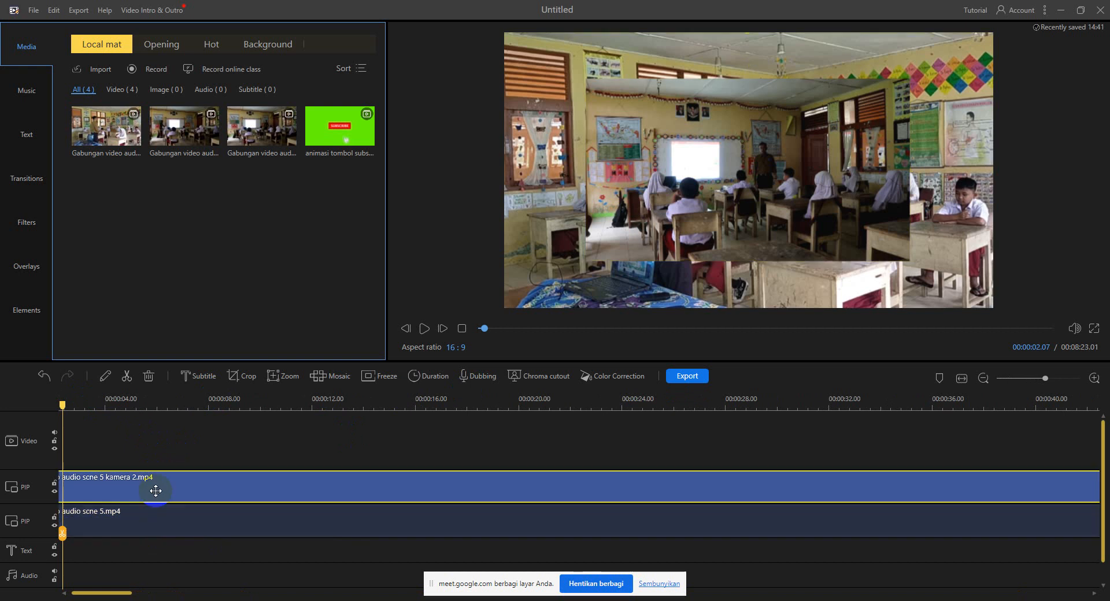
pyautogui.moveTo(62, 408); pyautogui.dragTo(25, 408)
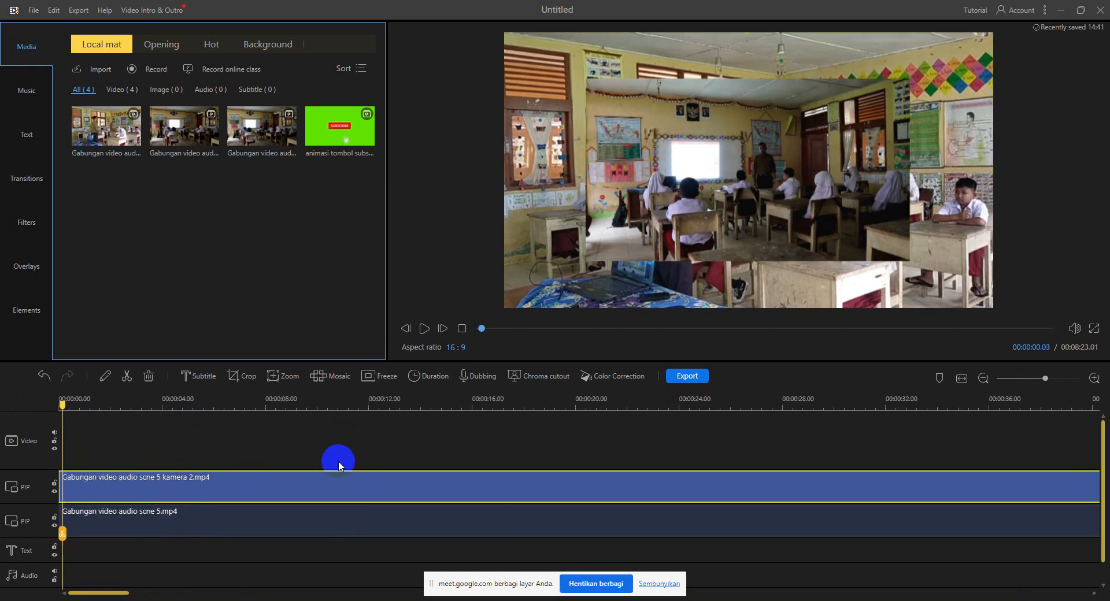
pyautogui.moveTo(552, 405); pyautogui.dragTo(445, 408)
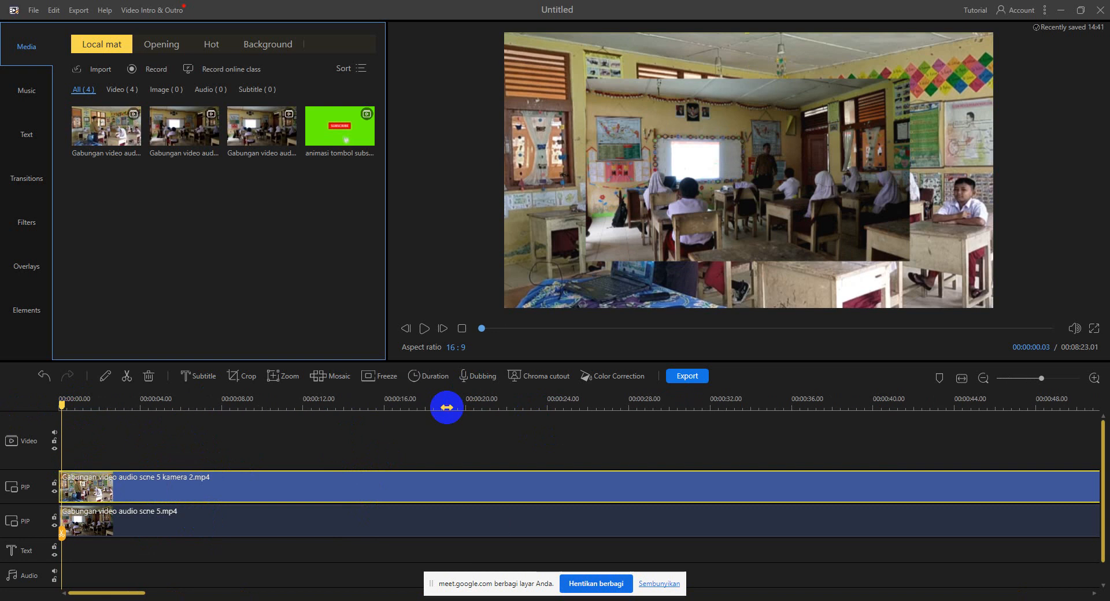
# Move the kamera 2 clip from the first PiP track to the start of the main Video track.
pyautogui.click(347, 522)
pyautogui.click(187, 489)
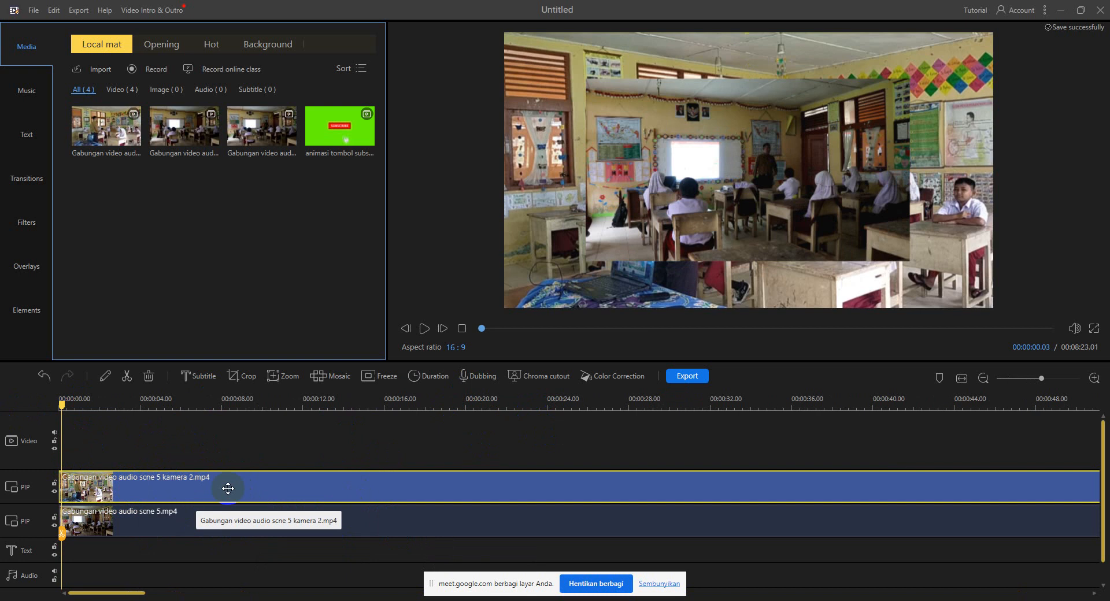
pyautogui.moveTo(191, 490); pyautogui.dragTo(186, 453)
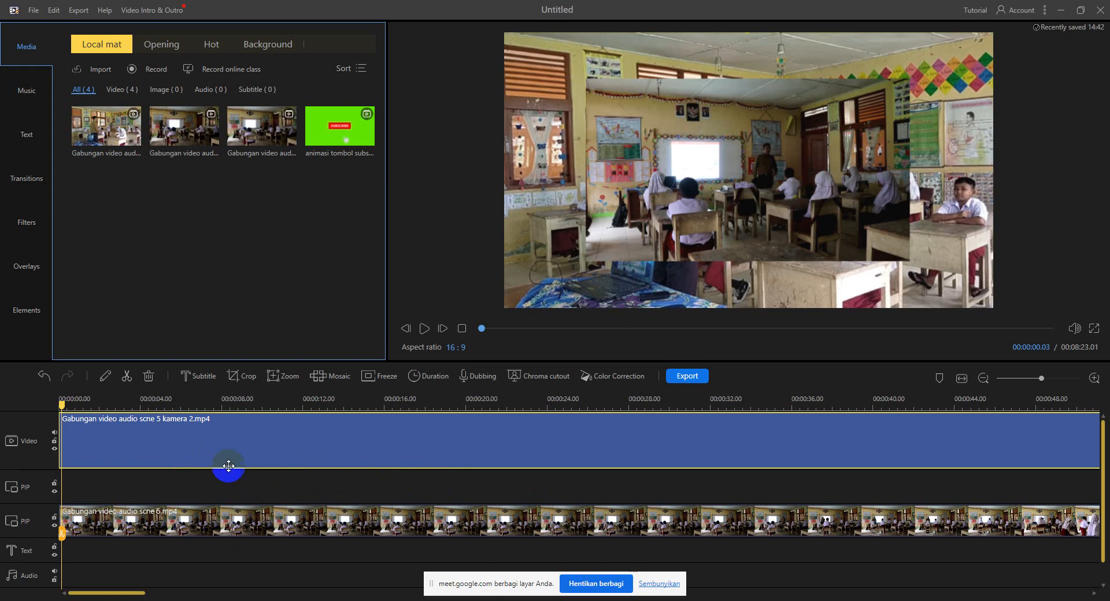
# Move the "Gabungan video audio scne 5.mp4" clip to the first PiP track and back to the second one.
pyautogui.click(266, 523)
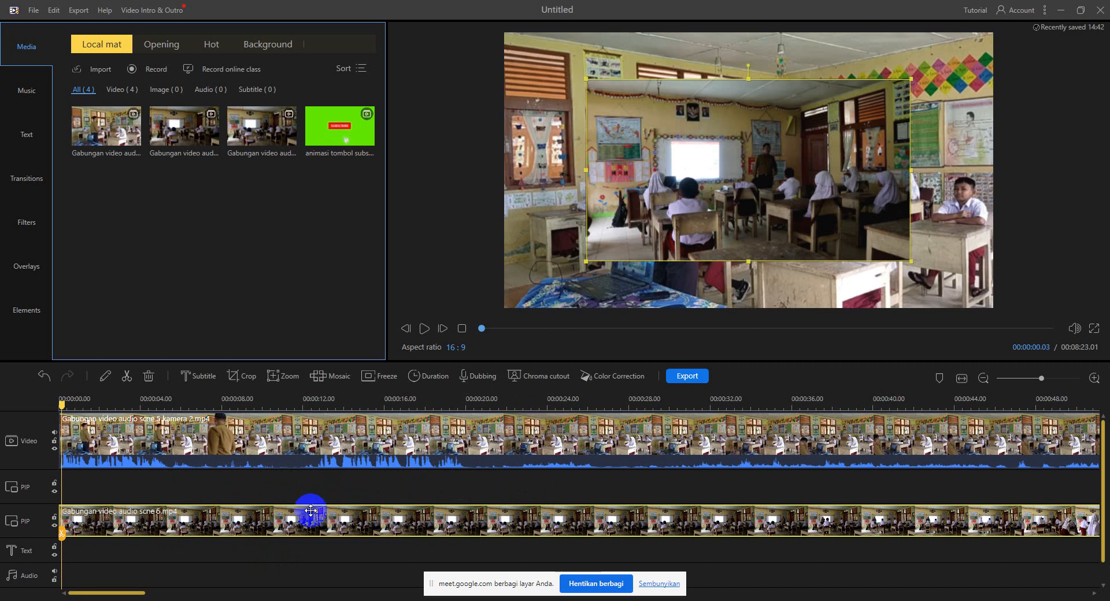
pyautogui.moveTo(315, 501); pyautogui.dragTo(487, 475)
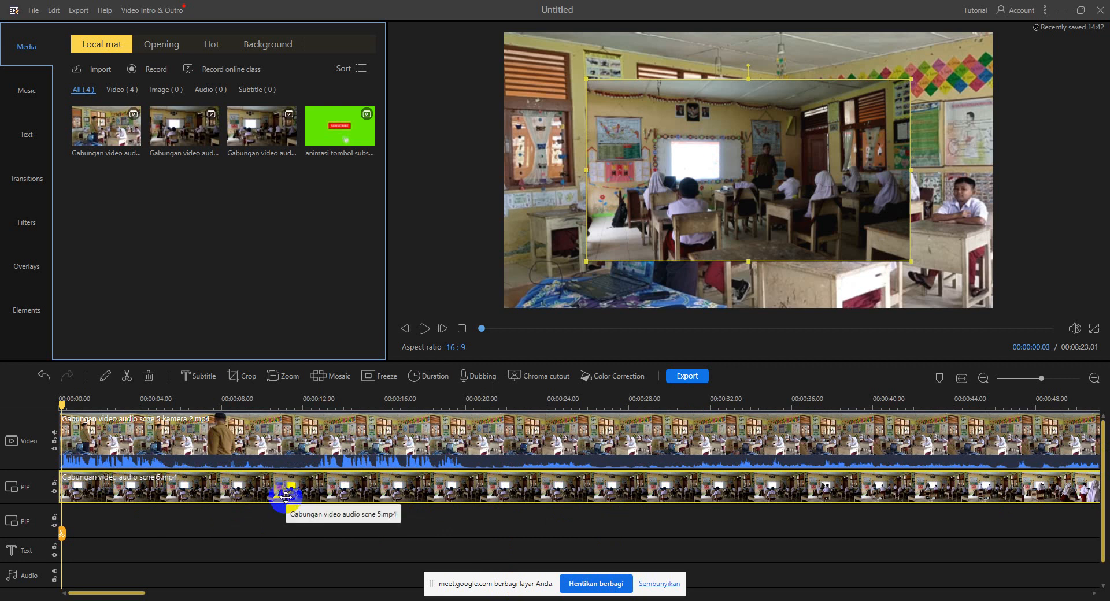
pyautogui.moveTo(285, 484); pyautogui.dragTo(285, 511)
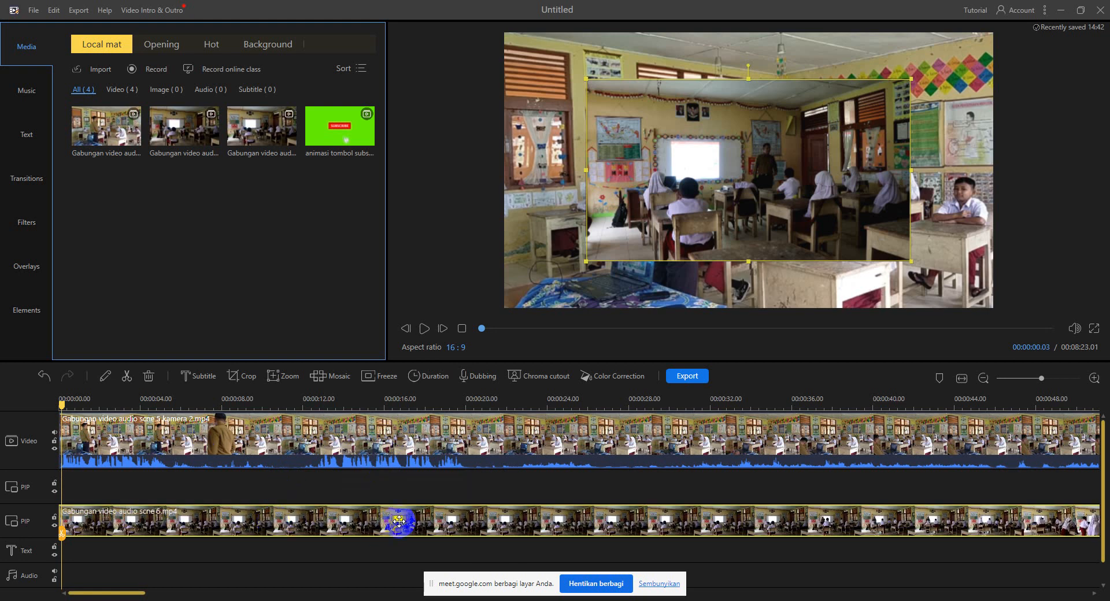
# Play the opening seconds of the two stacked clips and place the playhead at about 00:00:10.
pyautogui.press('space')
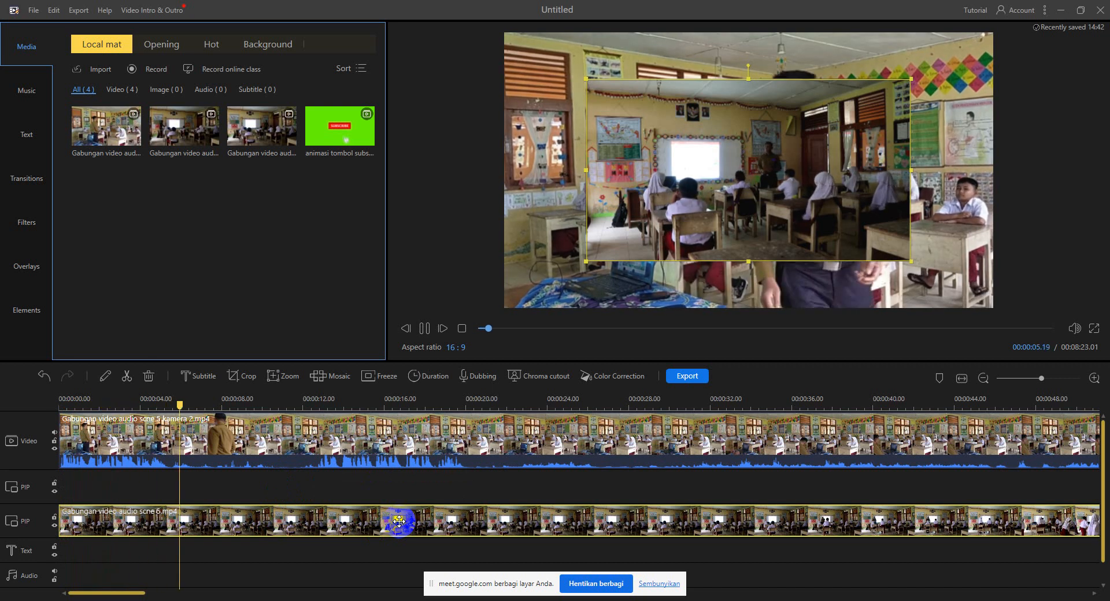
pyautogui.press('space')
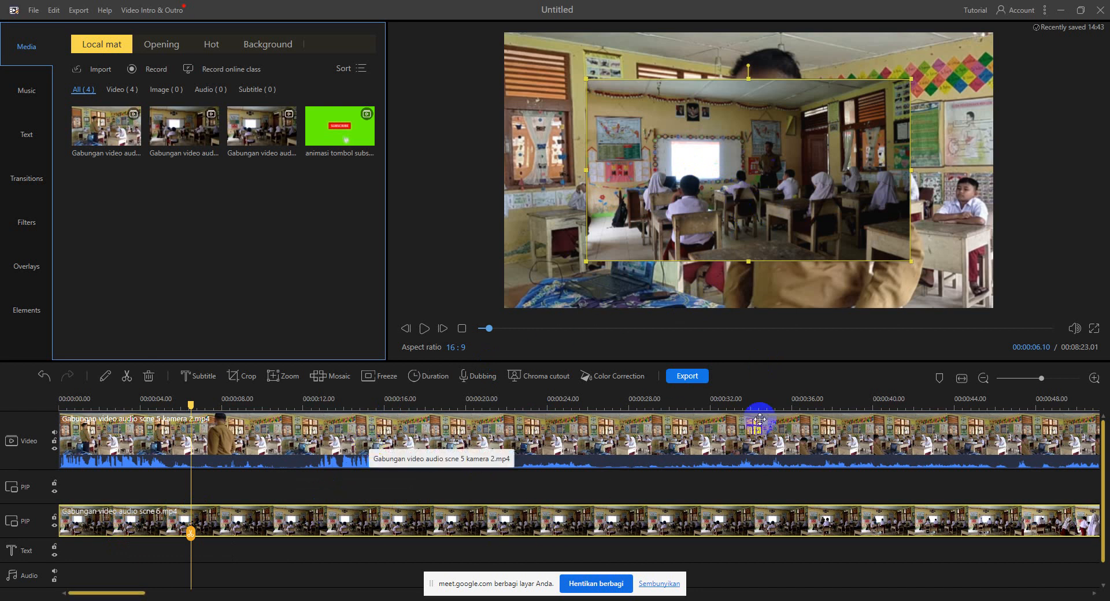
pyautogui.moveTo(774, 403); pyautogui.dragTo(687, 404)
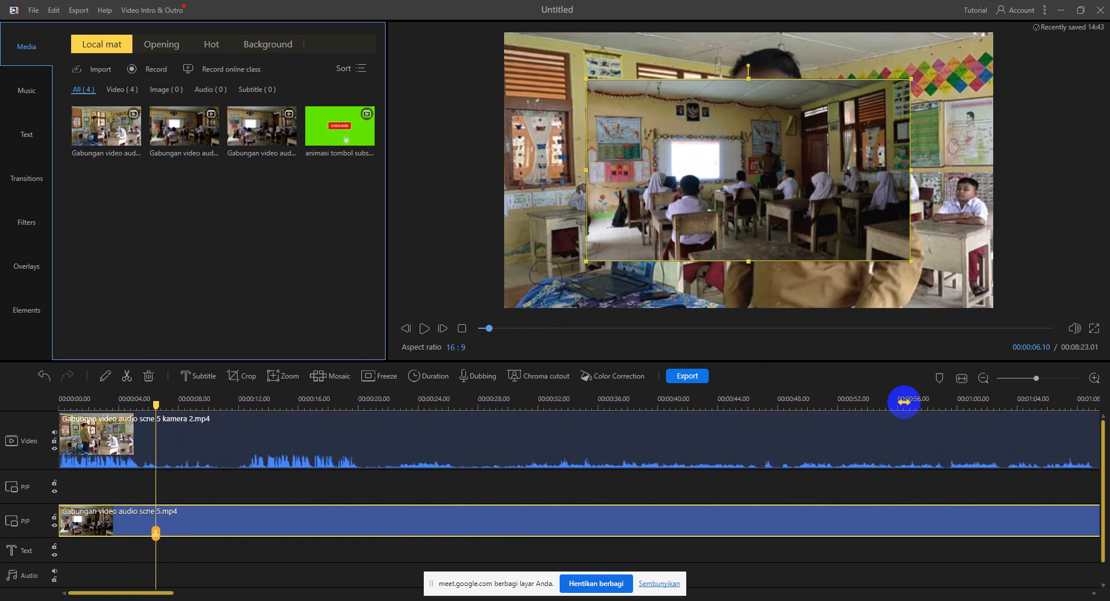
pyautogui.moveTo(911, 398); pyautogui.dragTo(1104, 383)
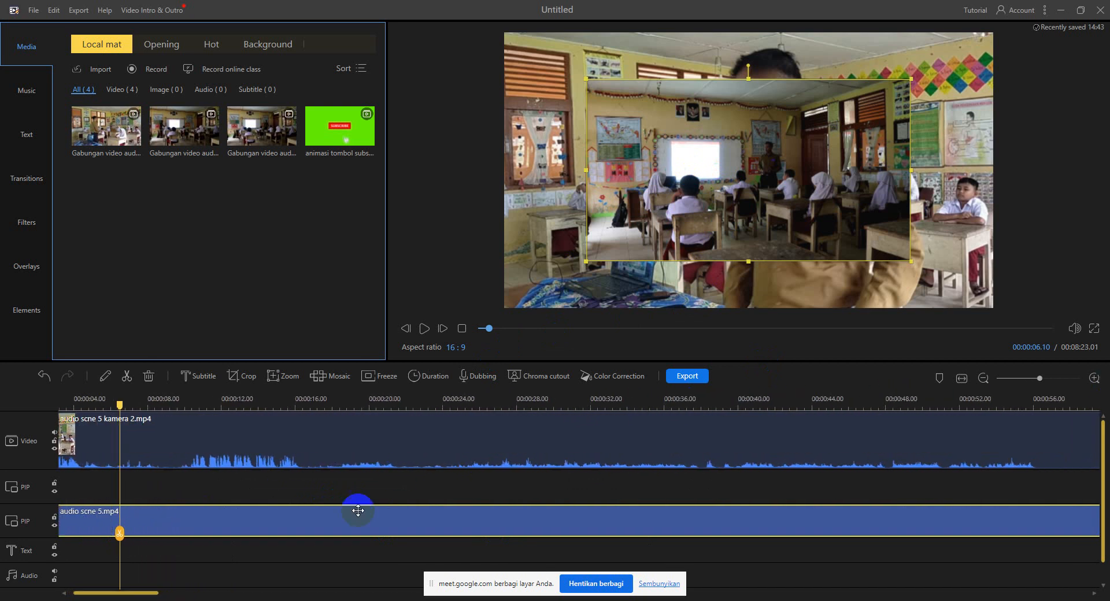
pyautogui.moveTo(121, 409); pyautogui.dragTo(189, 418)
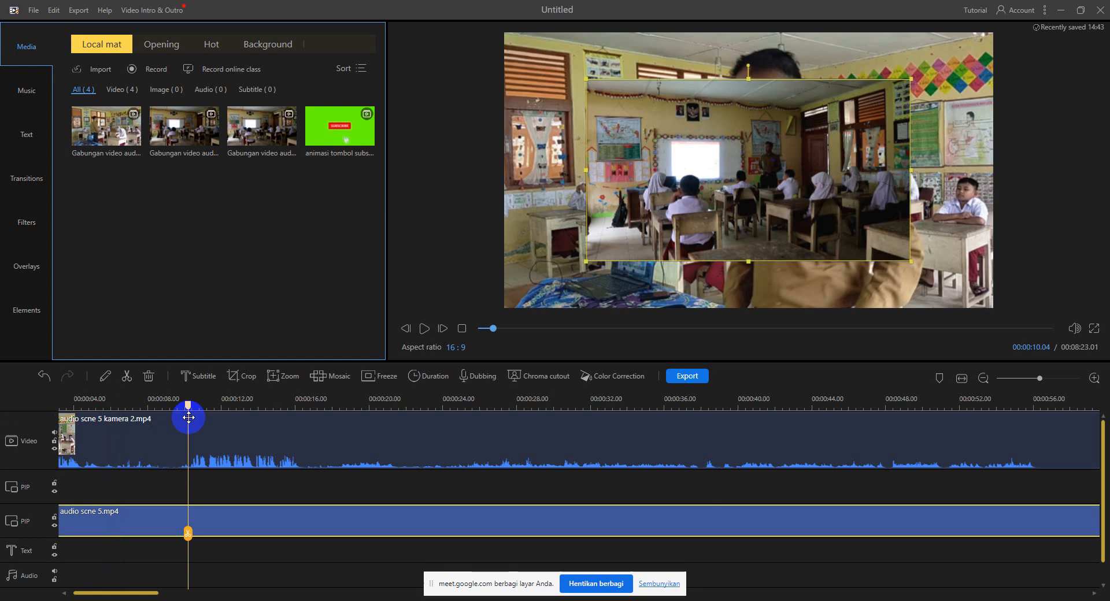
# Select the kamera 2 clip, return the playhead to the beginning and play the first six seconds.
pyautogui.rightClick(393, 521)
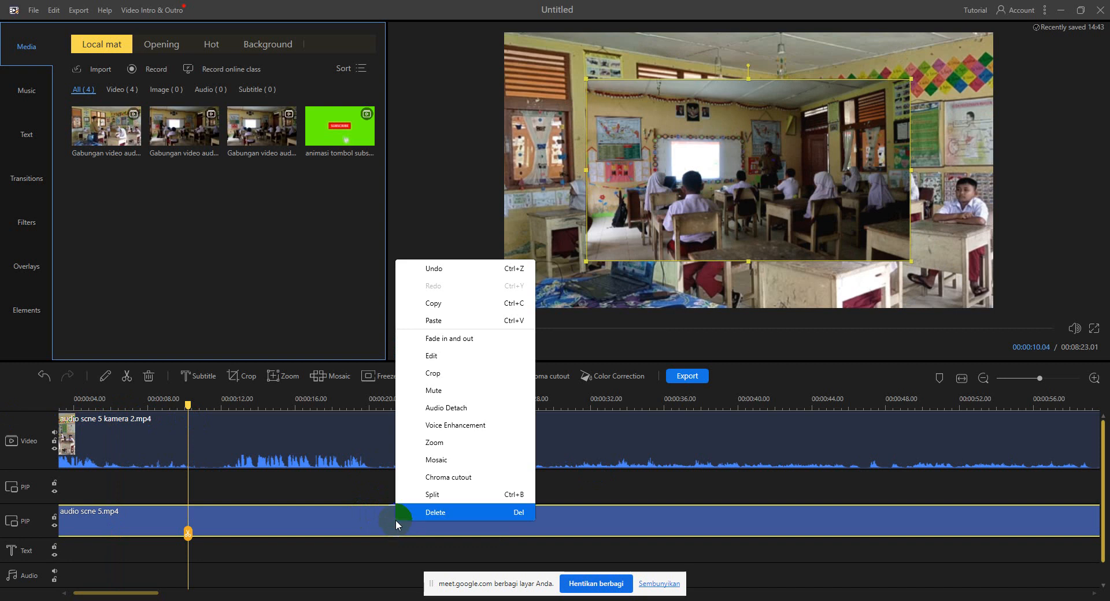
pyautogui.click(287, 439)
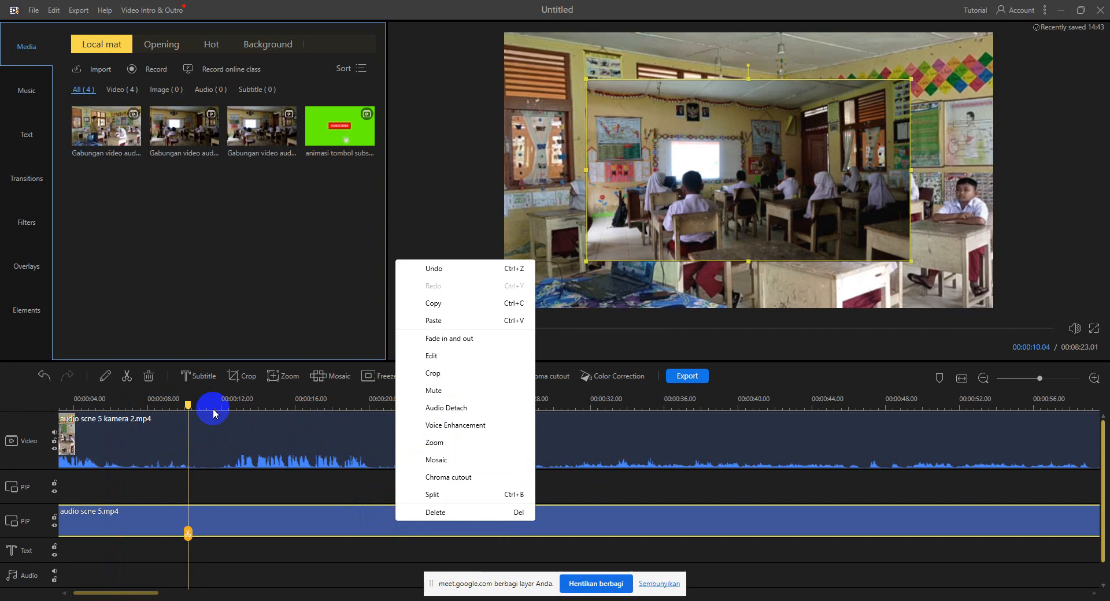
pyautogui.click(218, 429)
pyautogui.moveTo(191, 405); pyautogui.dragTo(5, 415)
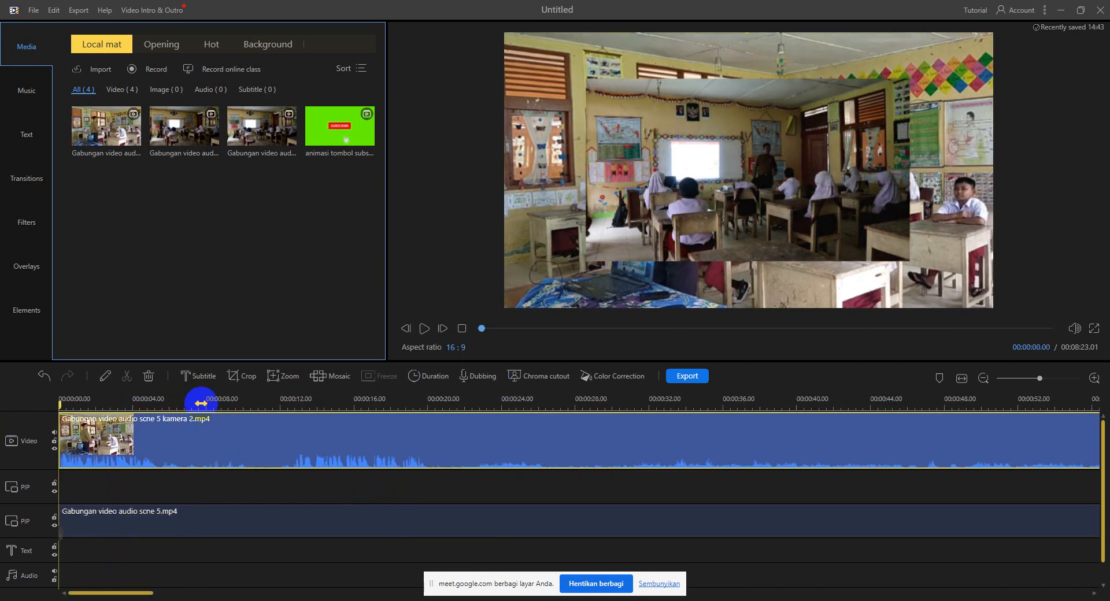
pyautogui.press('space')
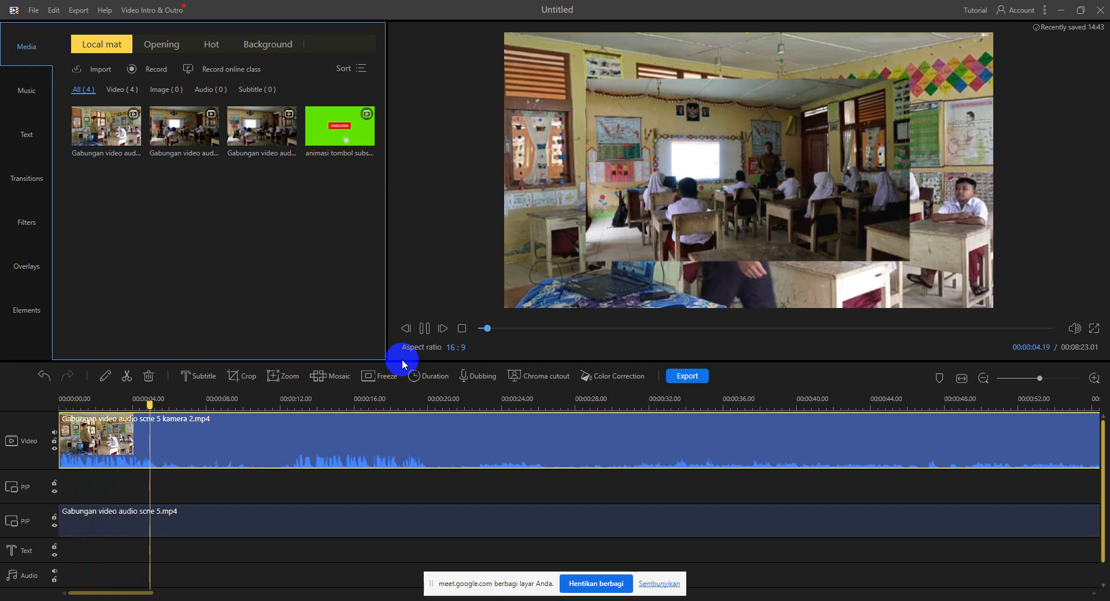
pyautogui.press('space')
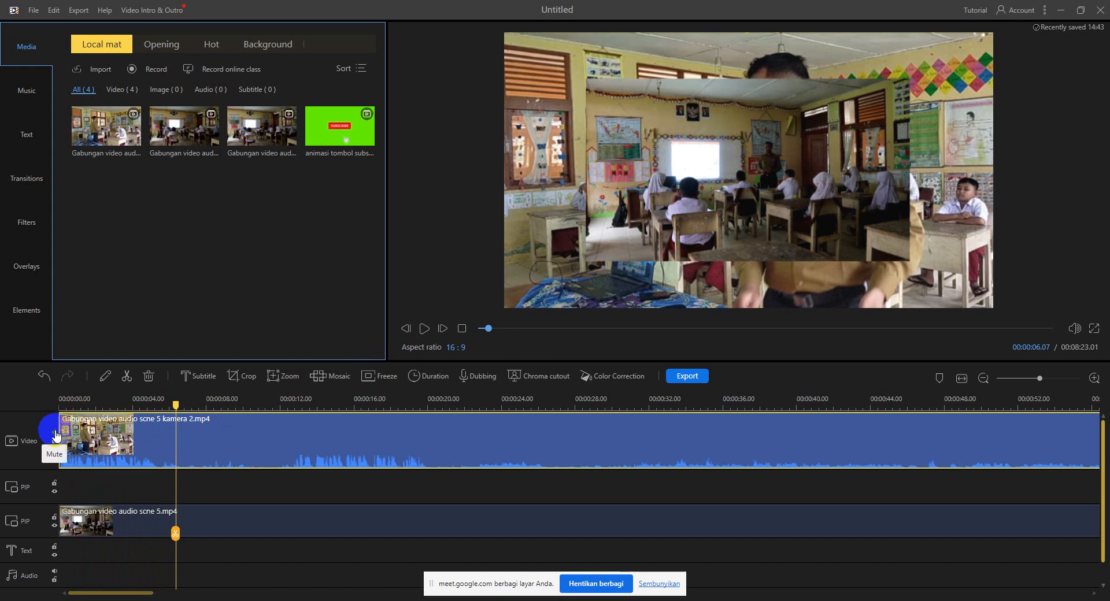
# Check the end of the kamera 2 clip, and play both clips from the beginning to about 00:00:11.
pyautogui.press('End')
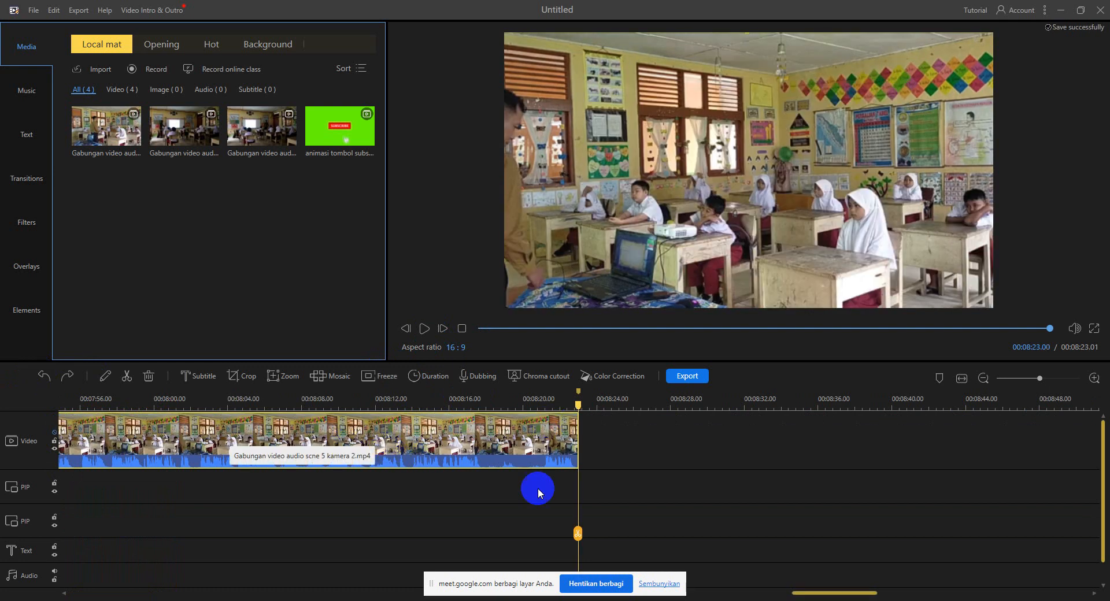
pyautogui.moveTo(578, 406); pyautogui.dragTo(3, 438)
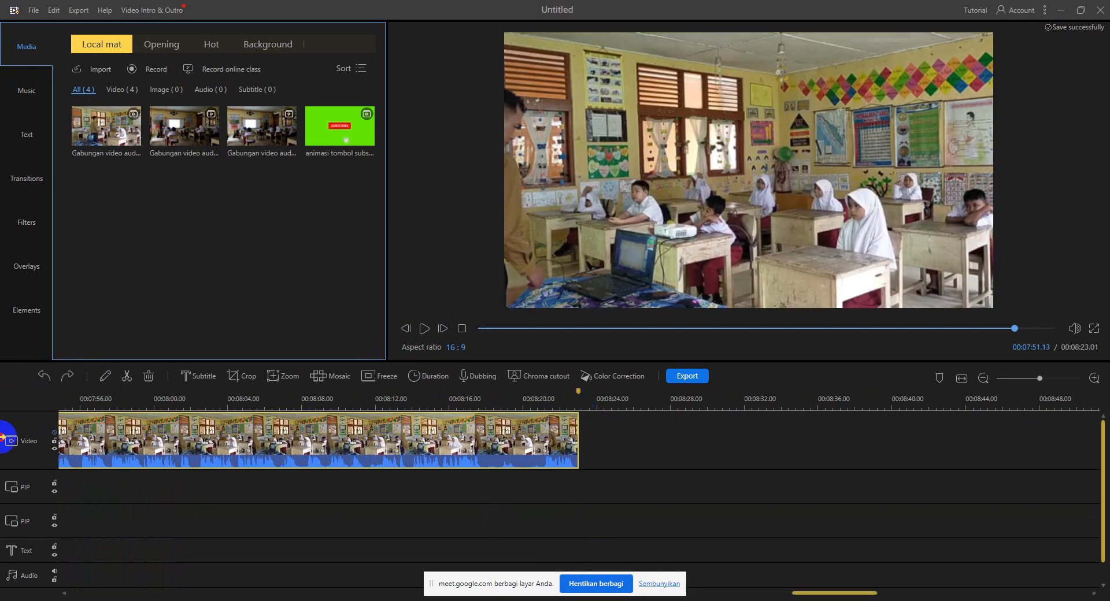
pyautogui.moveTo(183, 430); pyautogui.dragTo(183, 430)
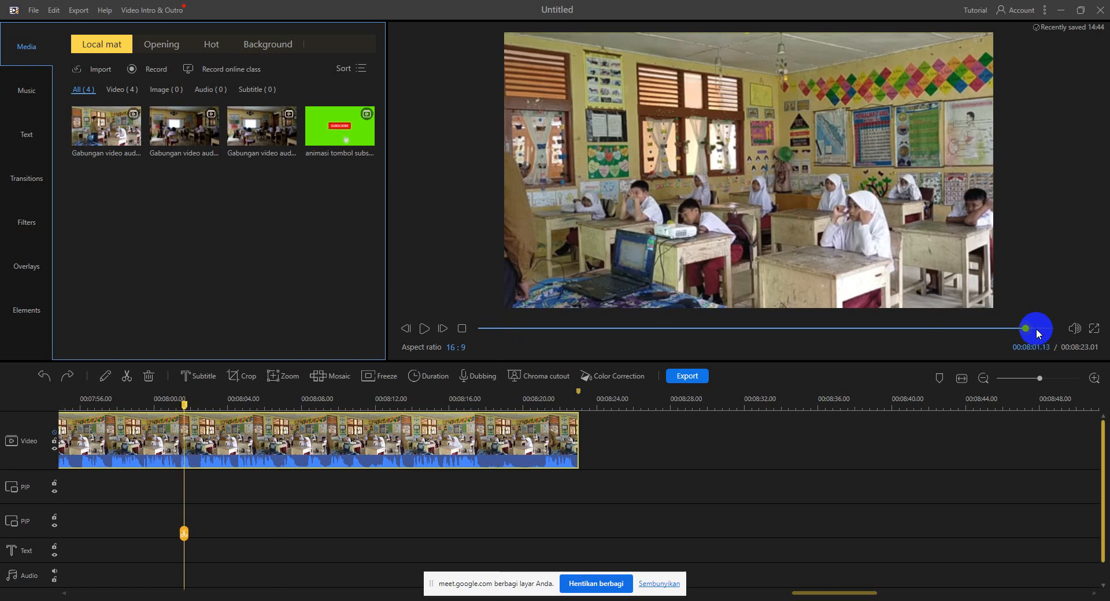
pyautogui.moveTo(1032, 330); pyautogui.dragTo(458, 348)
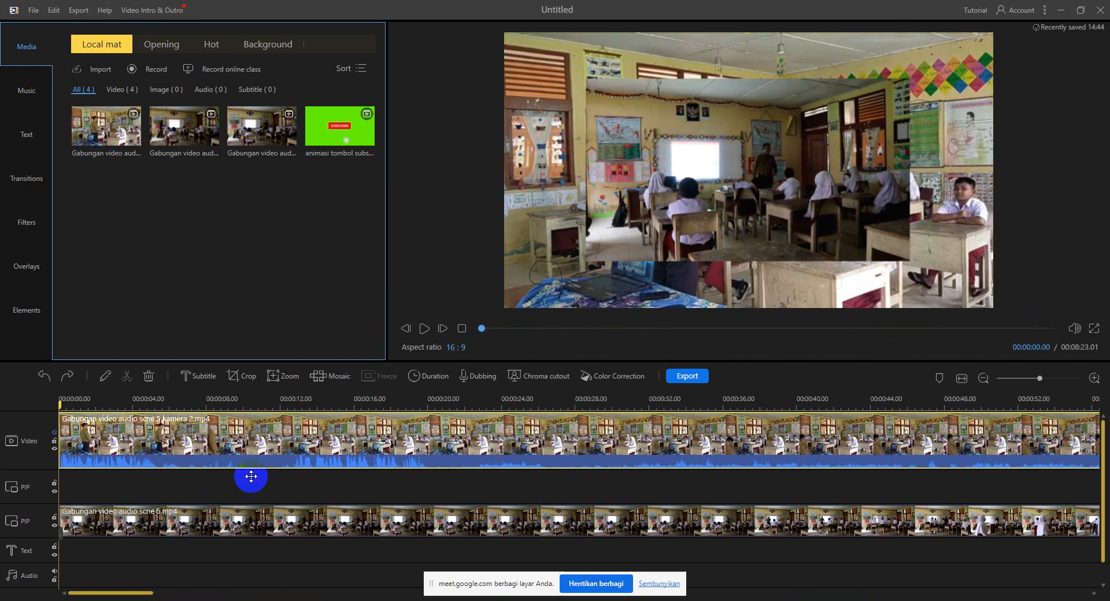
pyautogui.moveTo(585, 404); pyautogui.dragTo(396, 401)
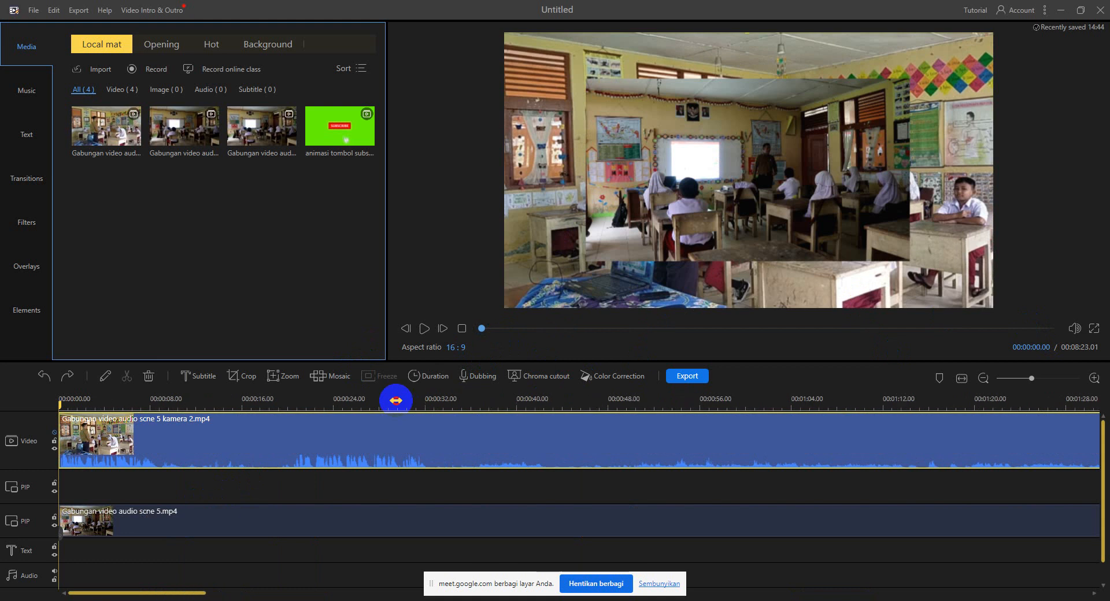
pyautogui.click(428, 335)
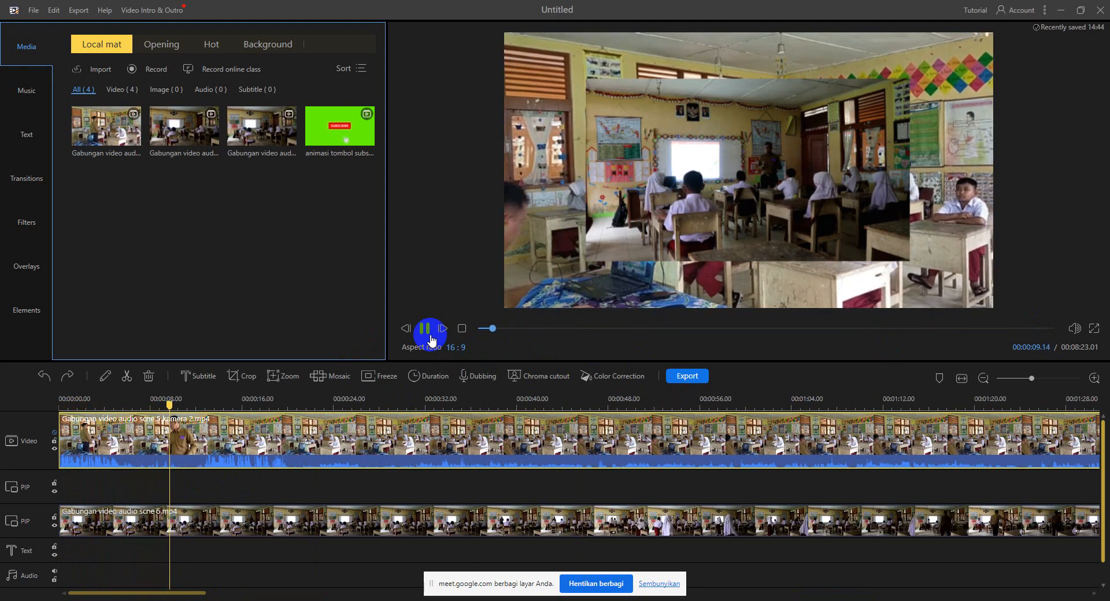
pyautogui.click(430, 340)
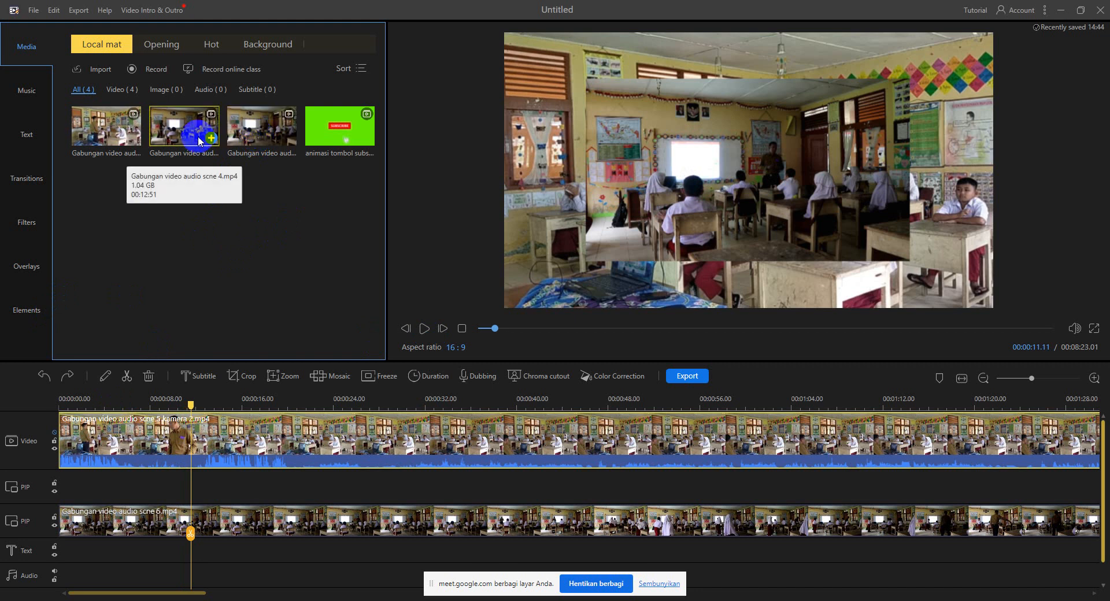
# Move the "Gabungan video audio scne 5.mp4" clip along the second PiP track so it starts at about 00:01:31.
pyautogui.click(327, 518)
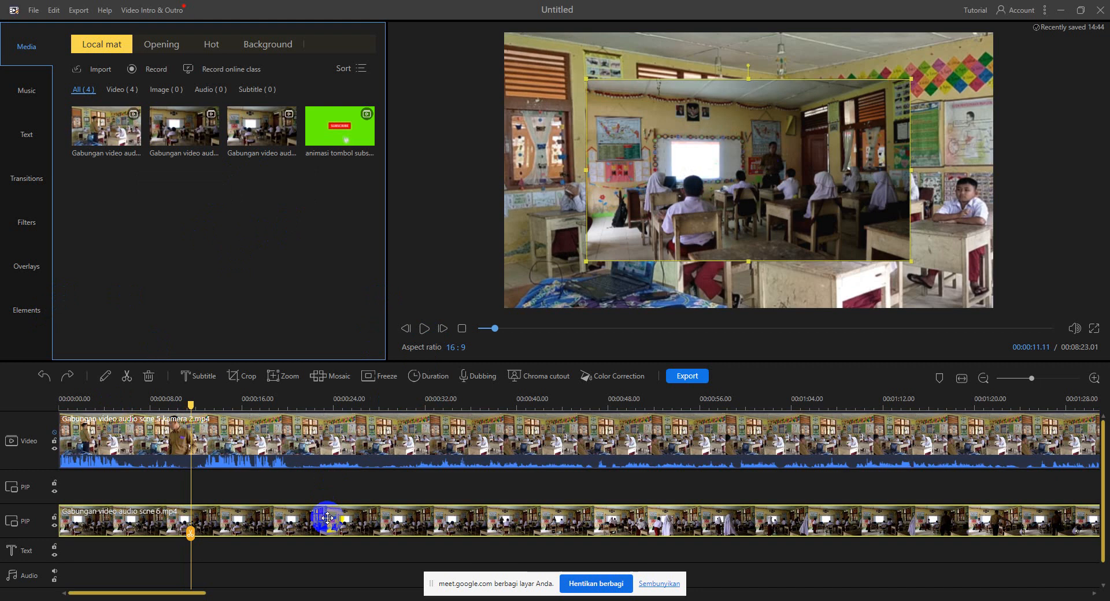
pyautogui.moveTo(867, 406); pyautogui.dragTo(681, 407)
pyautogui.moveTo(827, 402); pyautogui.dragTo(559, 417)
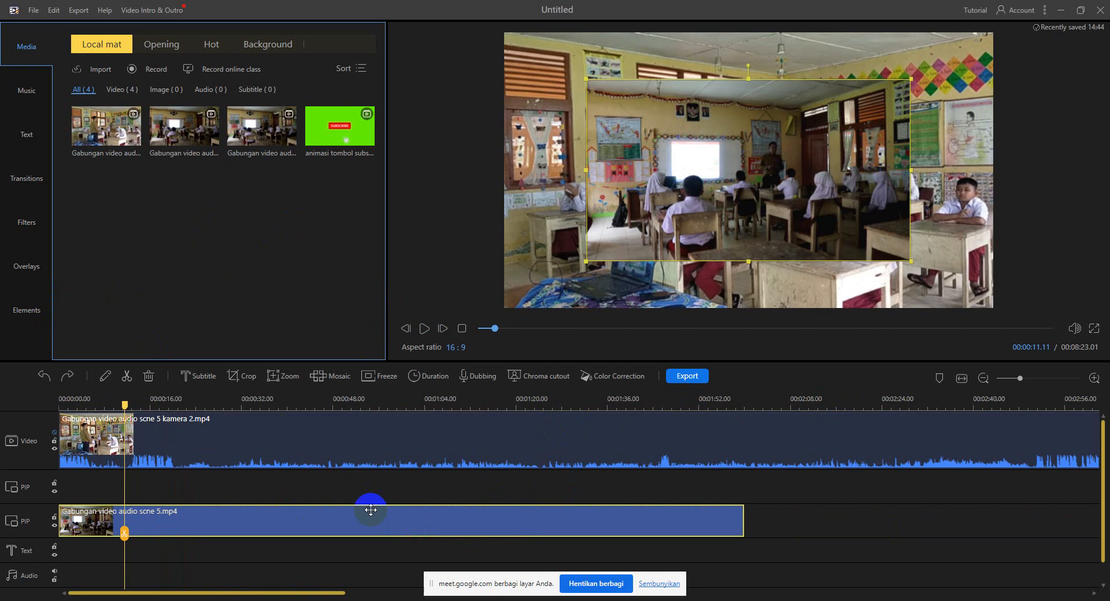
pyautogui.moveTo(203, 522); pyautogui.dragTo(502, 513)
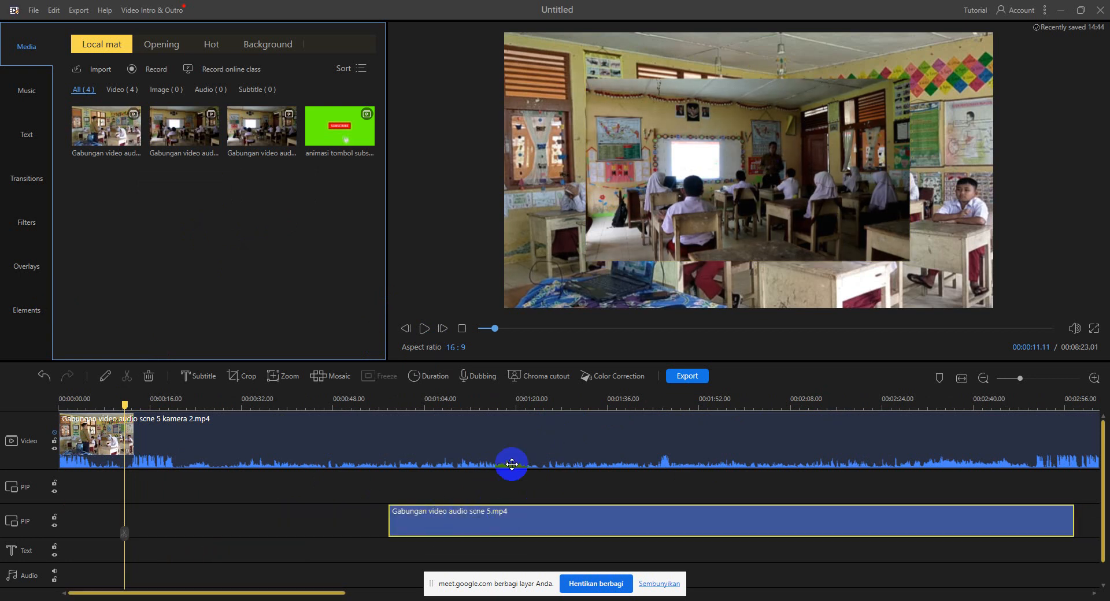
pyautogui.moveTo(664, 406); pyautogui.dragTo(533, 414)
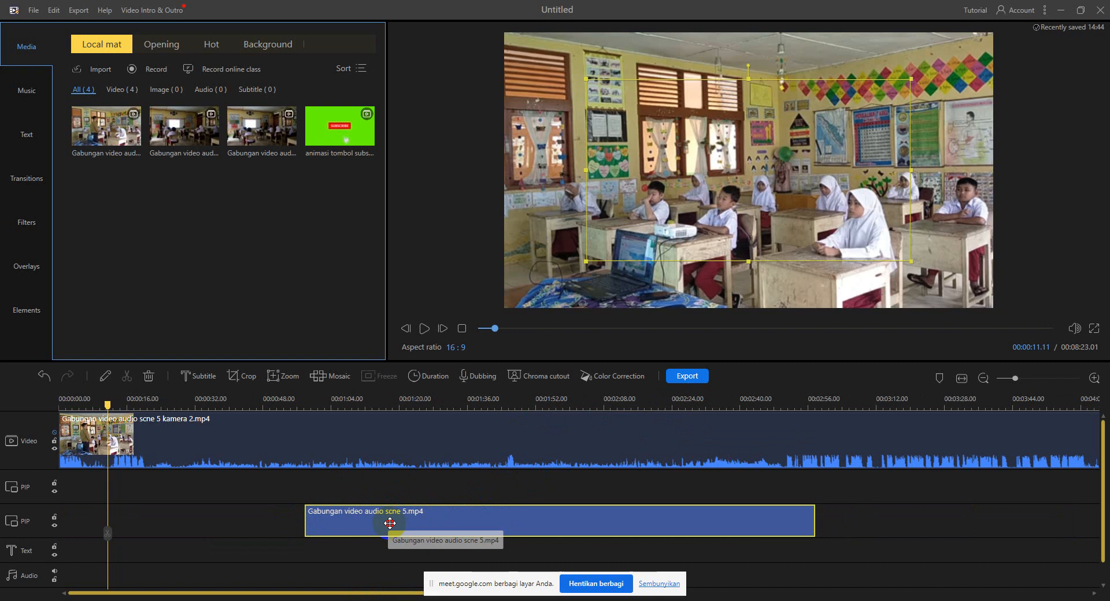
pyautogui.moveTo(389, 528); pyautogui.dragTo(534, 523)
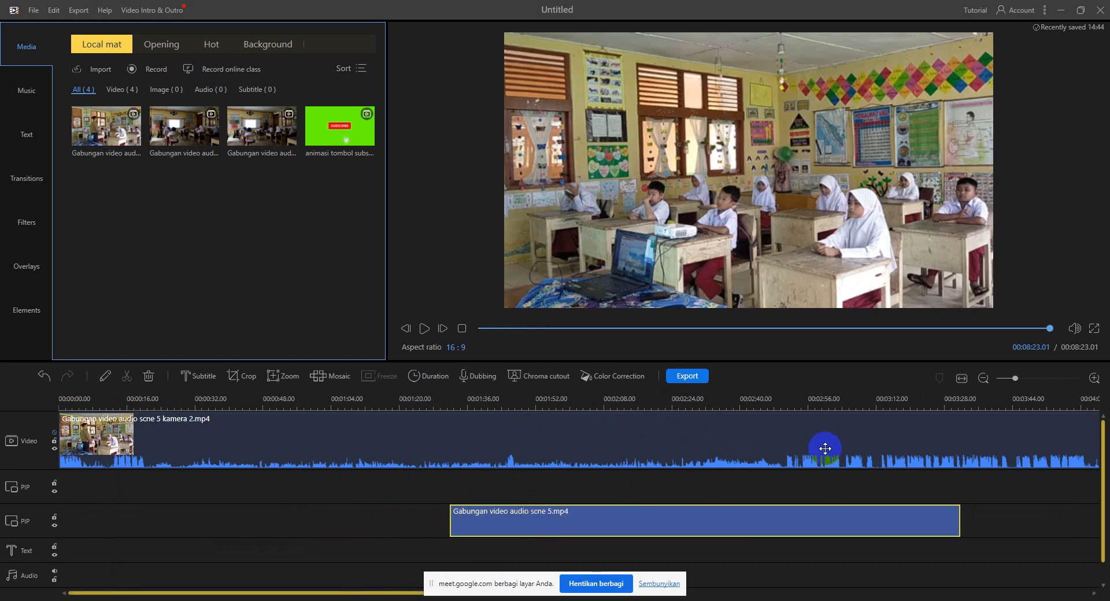
# Preview the section at about 00:01:35 where the repositioned PiP clip overlays the kamera 2 footage.
pyautogui.scroll(-3, 810, 404)
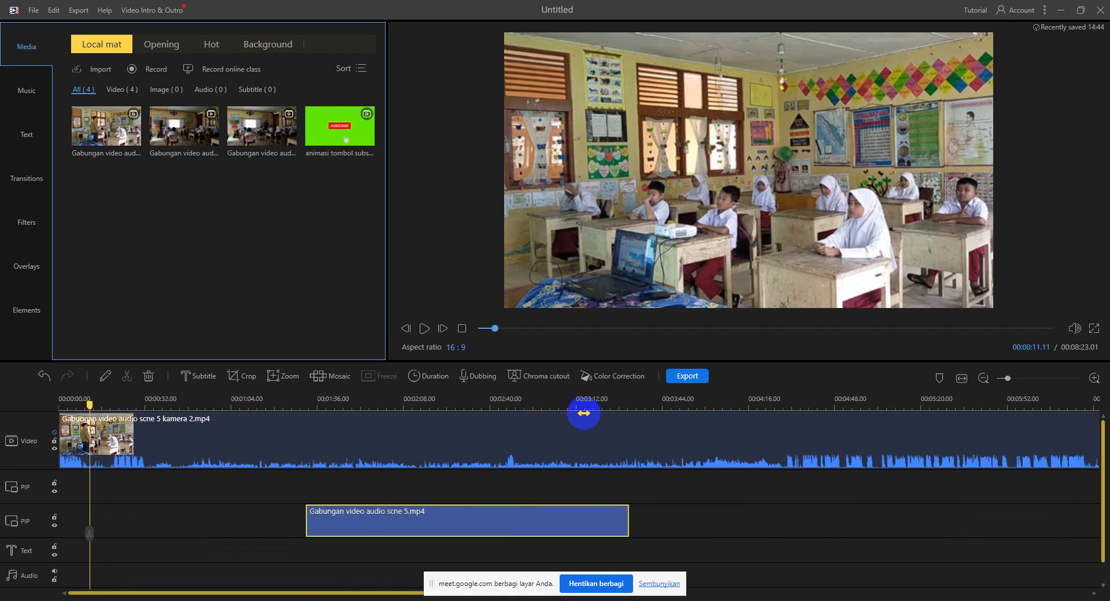
pyautogui.scroll(-2, 681, 407)
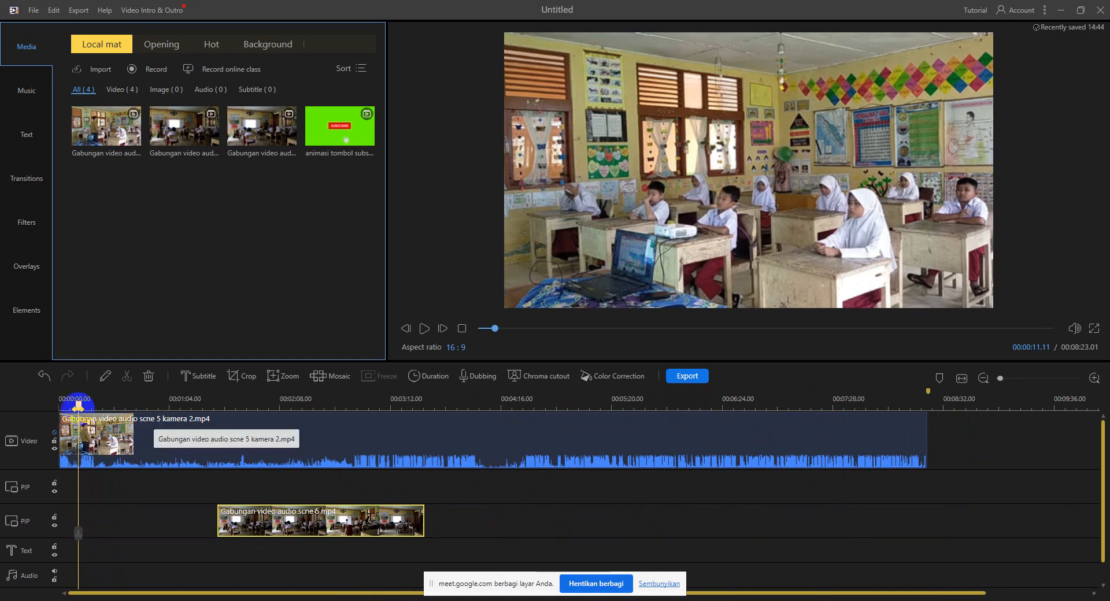
pyautogui.moveTo(79, 405); pyautogui.dragTo(226, 420)
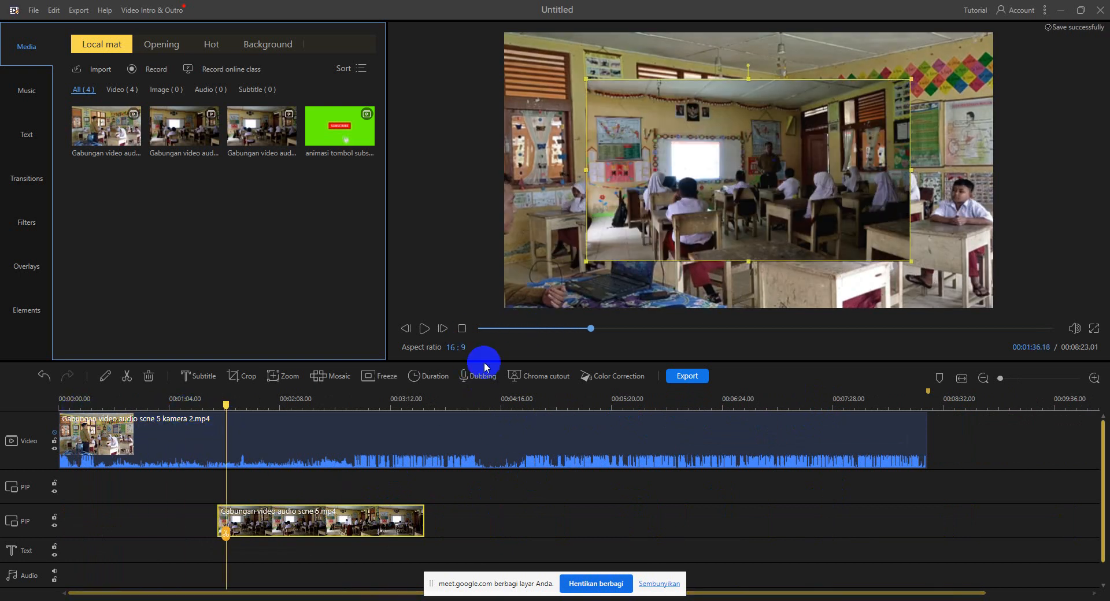
pyautogui.click(425, 334)
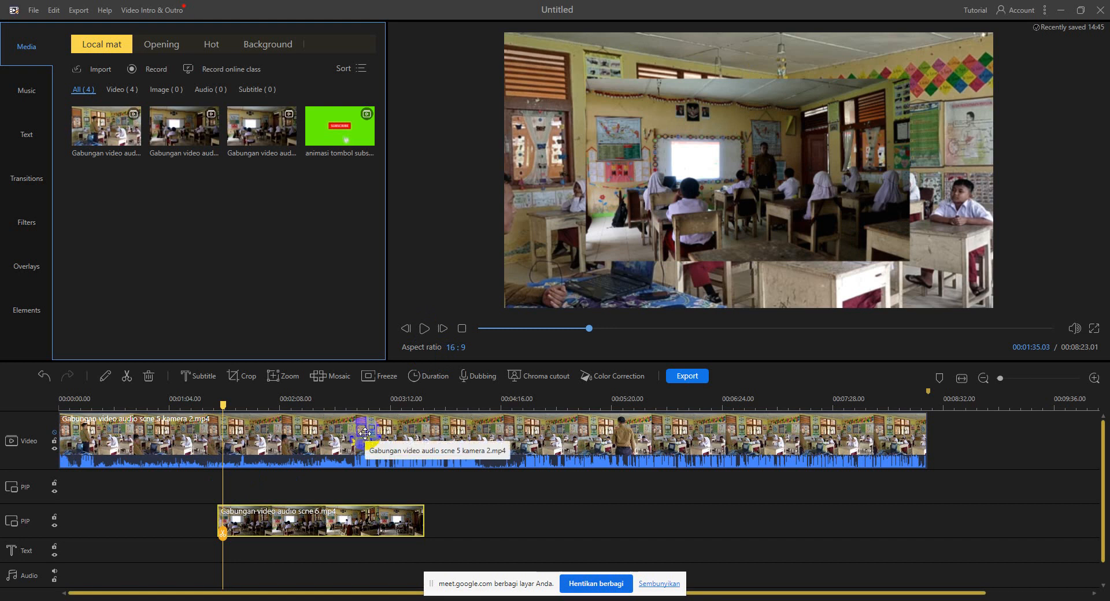
pyautogui.click(200, 431)
# Play the kamera 2 footage from about 00:04:25, past the end of the PiP clip.
pyautogui.moveTo(219, 407); pyautogui.dragTo(523, 408)
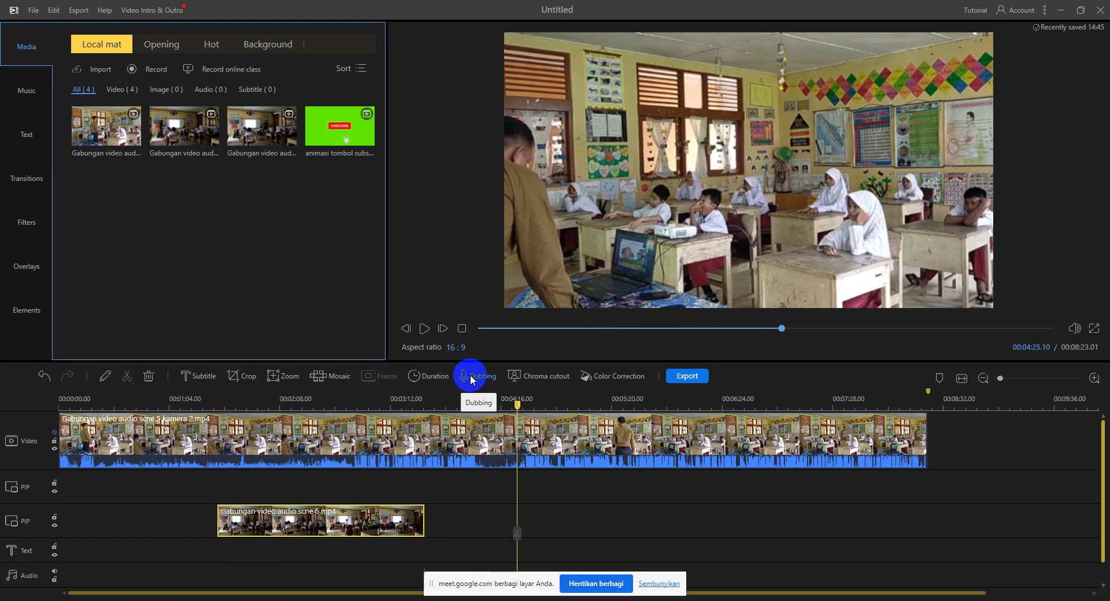
pyautogui.click(427, 333)
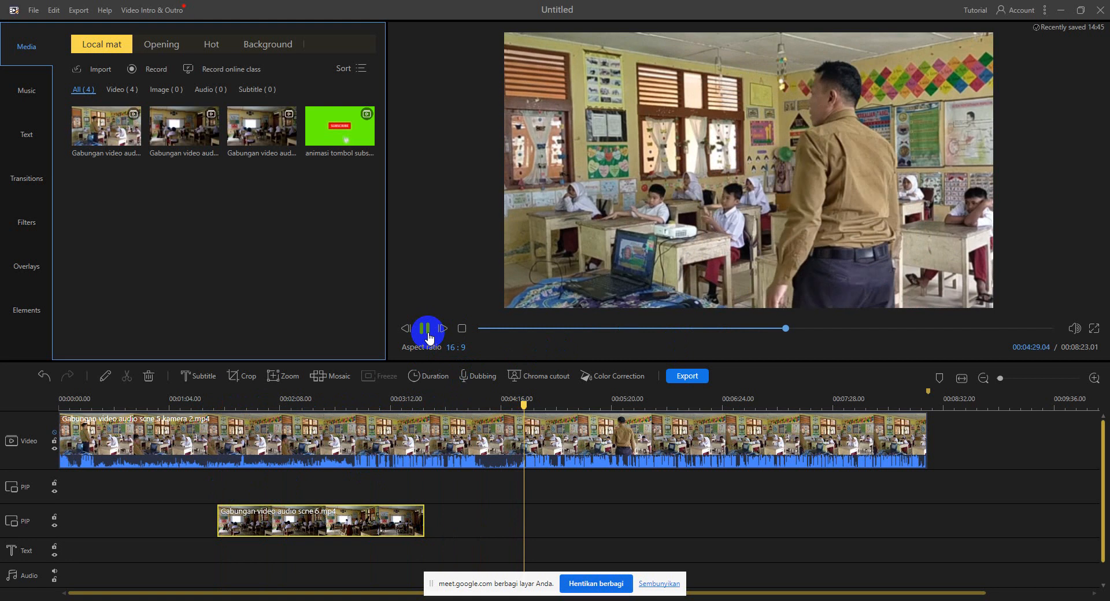
pyautogui.click(427, 334)
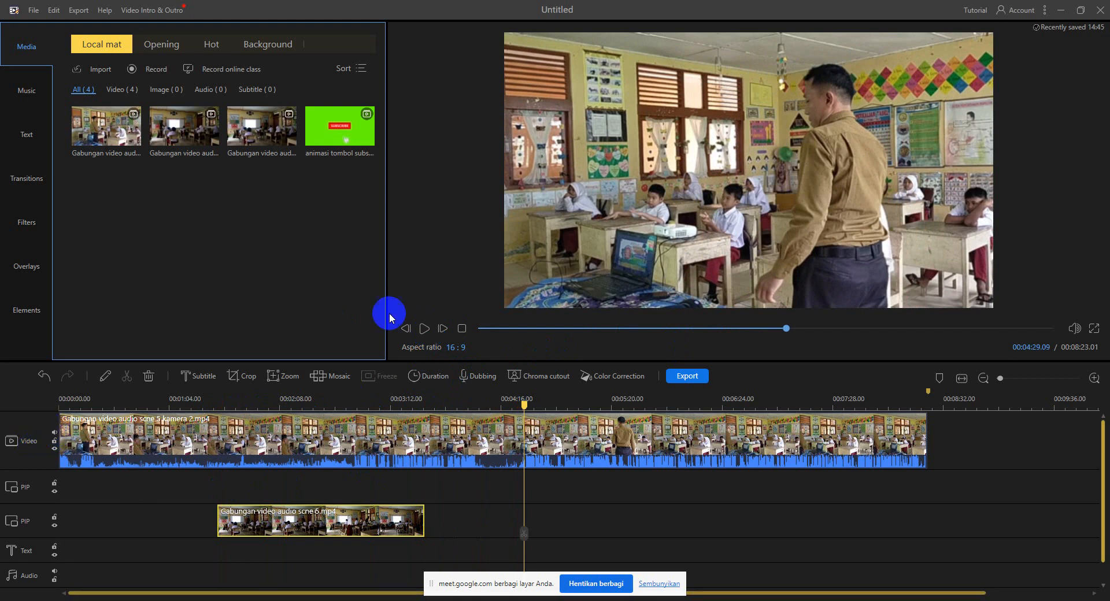
pyautogui.click(425, 332)
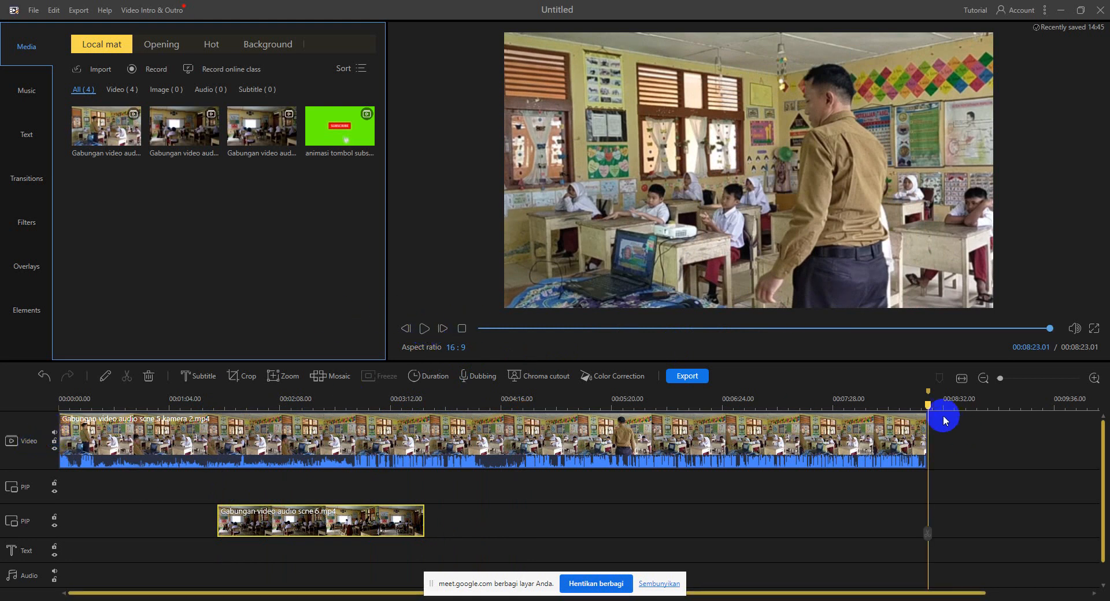
pyautogui.click(927, 404)
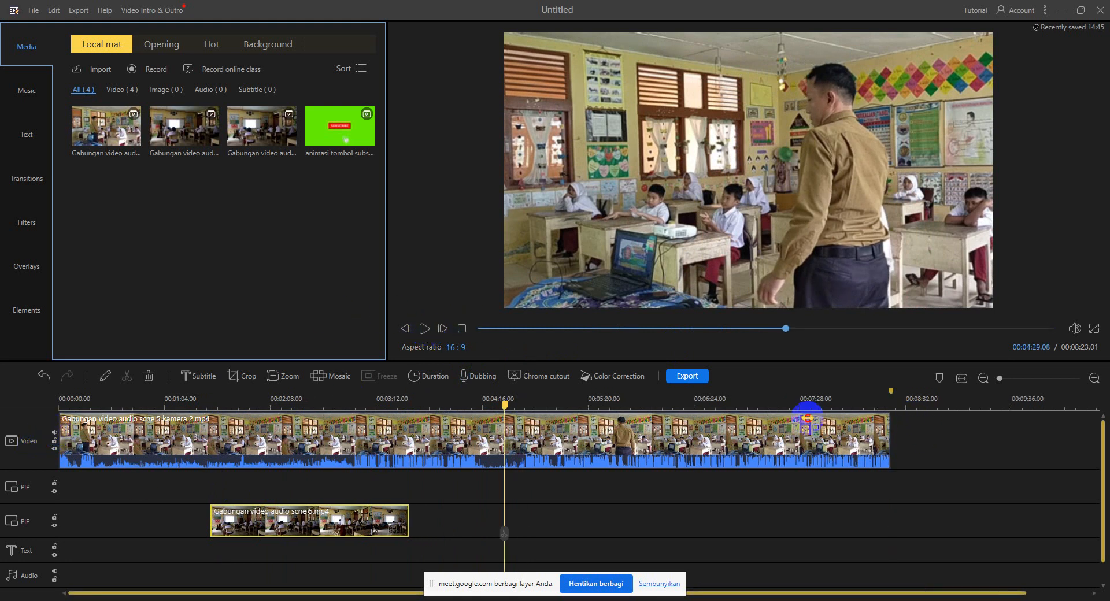
pyautogui.click(425, 329)
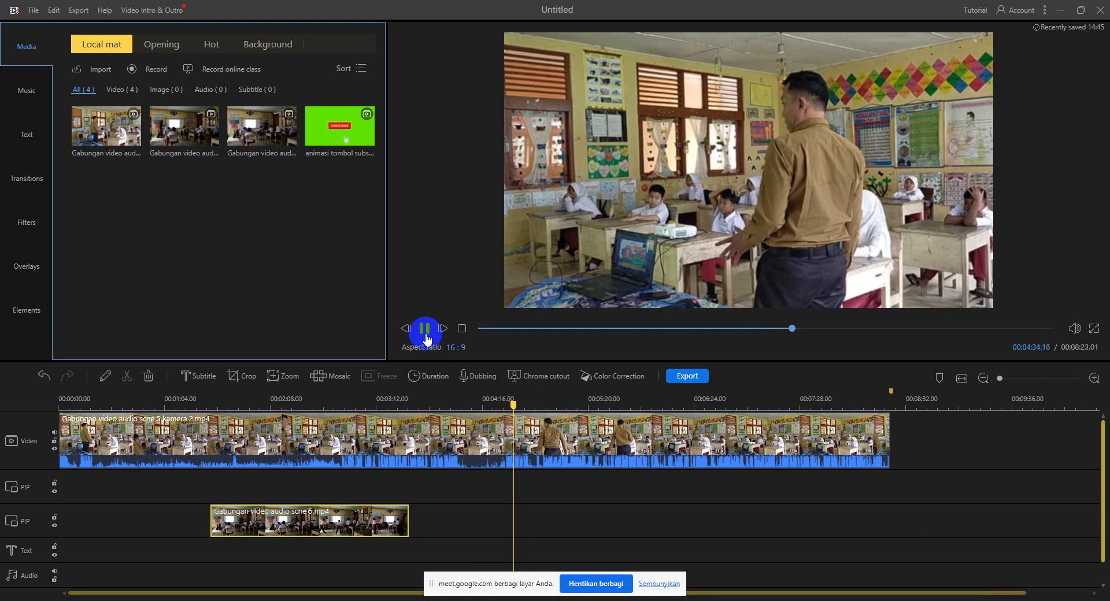
pyautogui.click(425, 328)
# Play the last part of the kamera 2 footage, from about 00:06:50, about 00:07:19 and near its end.
pyautogui.moveTo(539, 402); pyautogui.dragTo(738, 411)
pyautogui.click(425, 329)
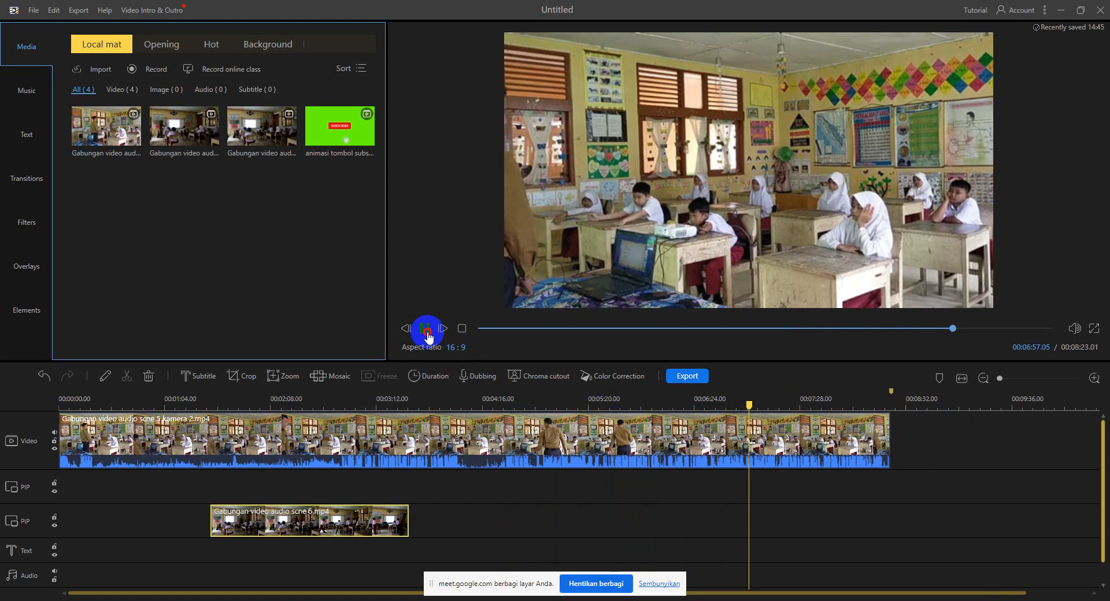
pyautogui.click(426, 329)
pyautogui.moveTo(750, 407); pyautogui.dragTo(784, 407)
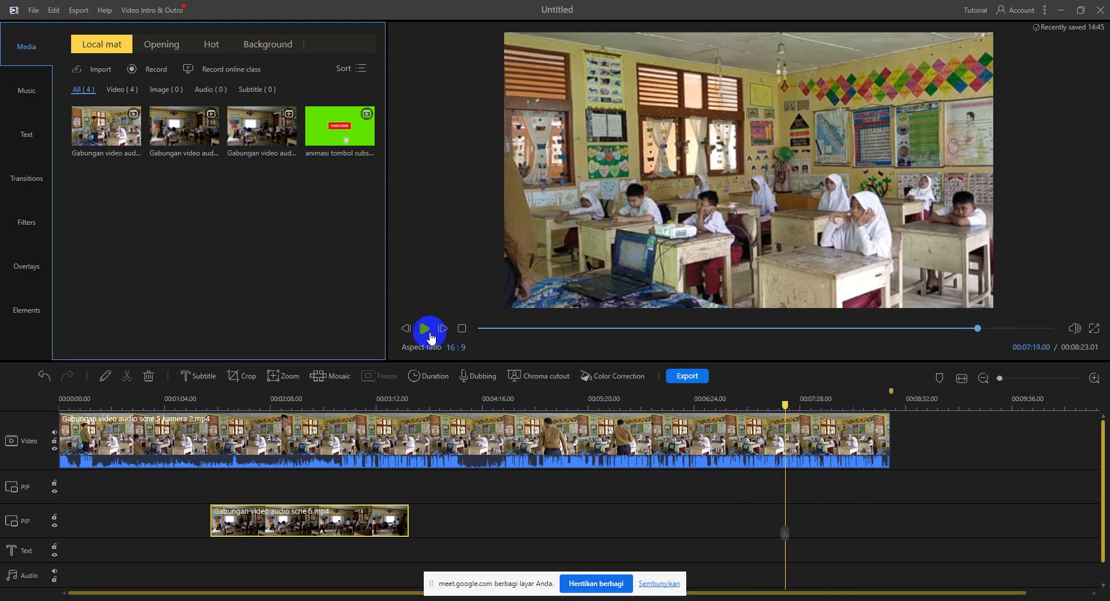
pyautogui.click(426, 331)
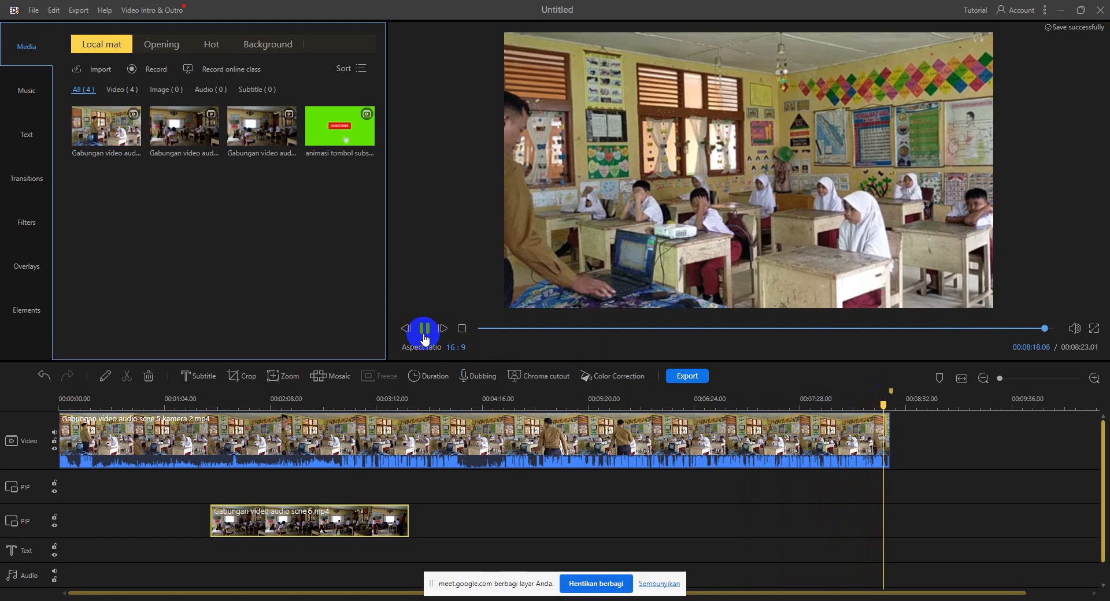
# Move the "Gabungan video audio scne 5.mp4" PiP clip to just after the kamera 2 footage and play the transition from about 00:08:19.
pyautogui.click(425, 340)
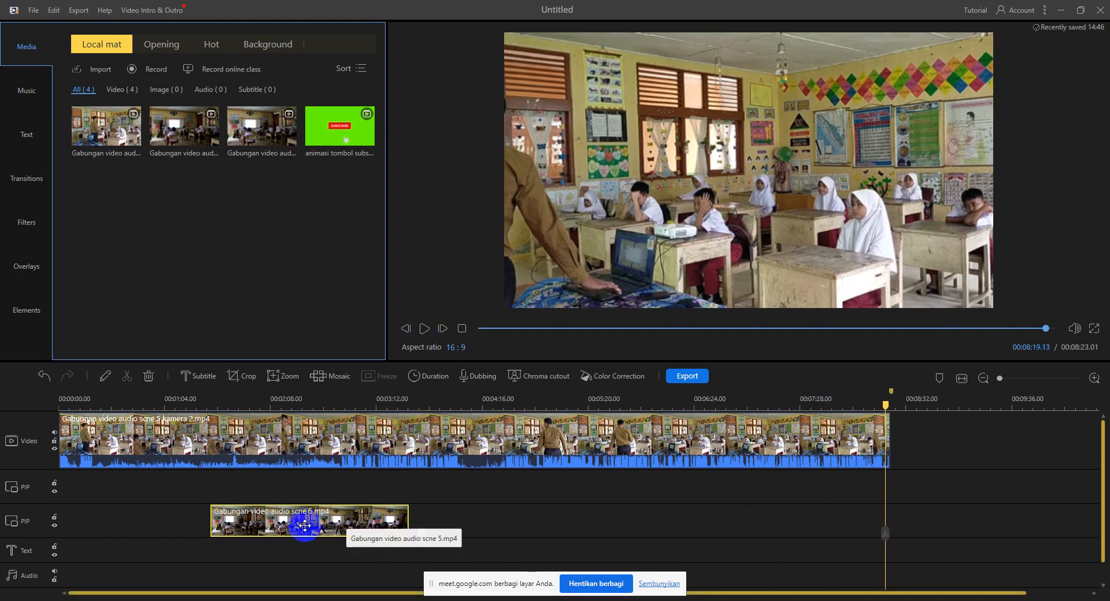
pyautogui.moveTo(305, 525); pyautogui.dragTo(986, 504)
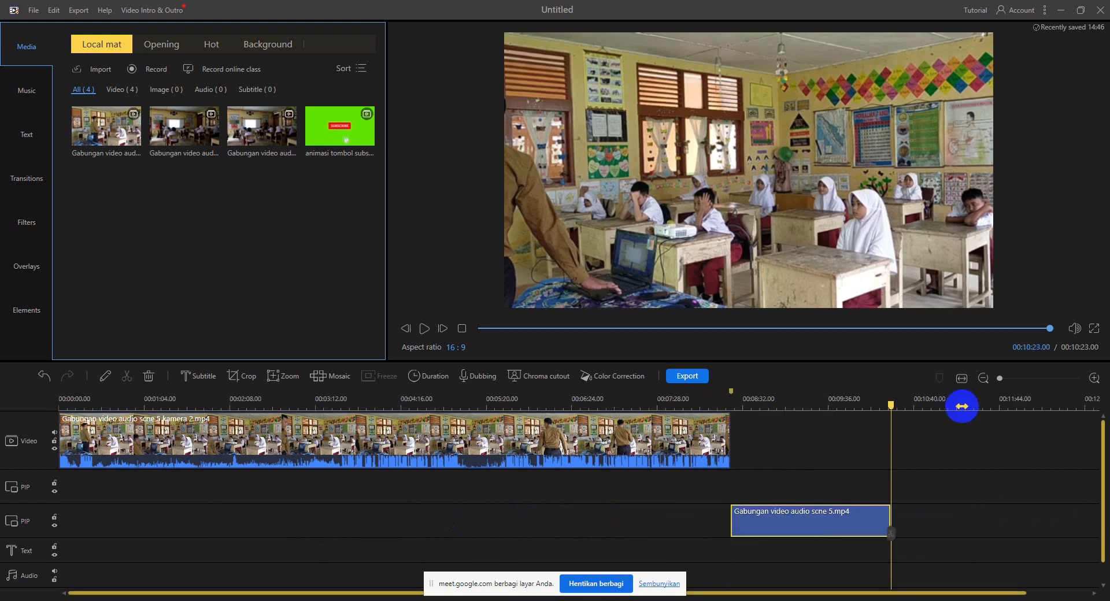
pyautogui.moveTo(889, 406); pyautogui.dragTo(725, 408)
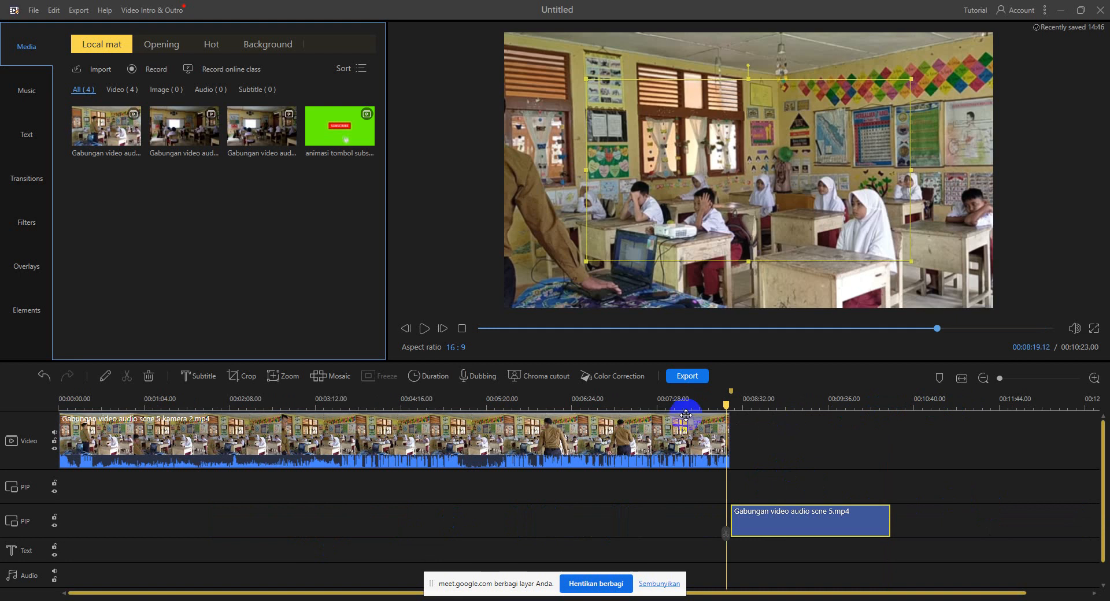
pyautogui.click(426, 329)
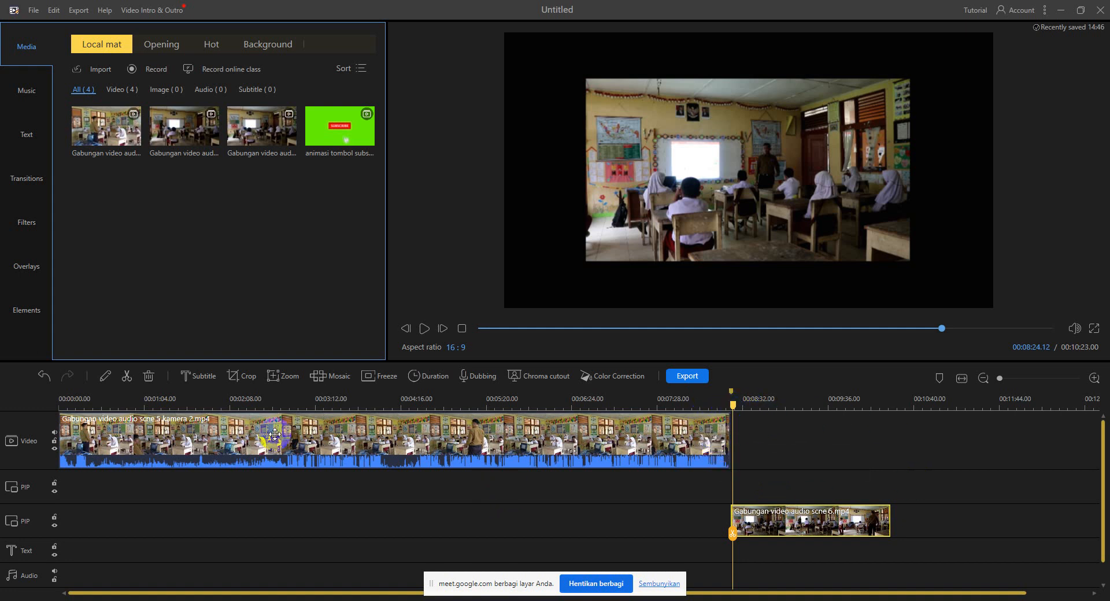
# Preview the opening seconds of "Gabungan video audio scne 4.mp4" from the media library, then view the kamera 2 footage at about 00:06:03.
pyautogui.moveTo(174, 132)
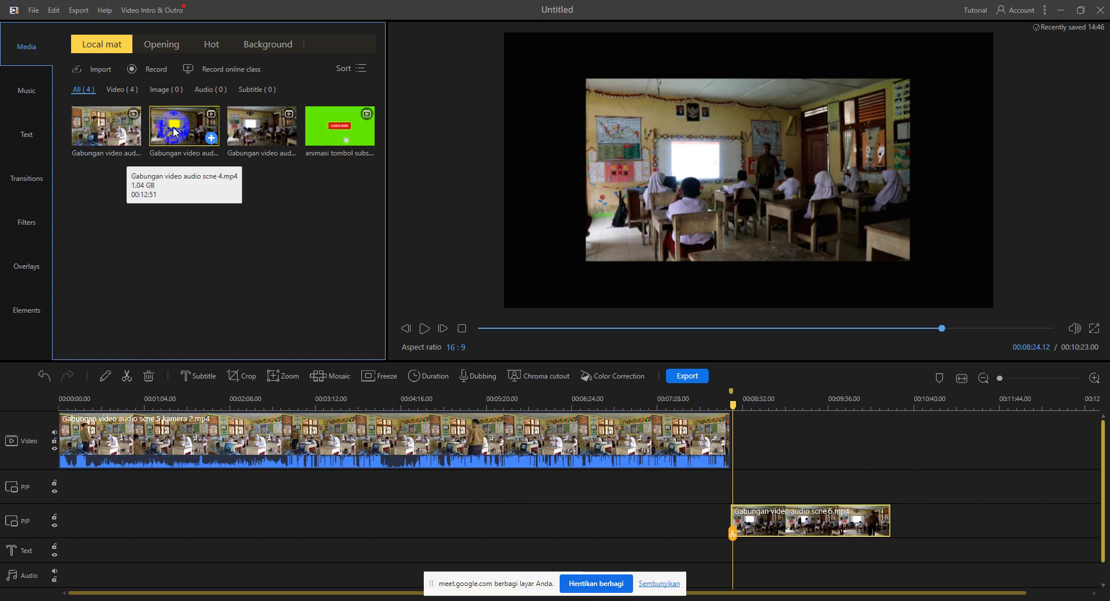
pyautogui.click(174, 132)
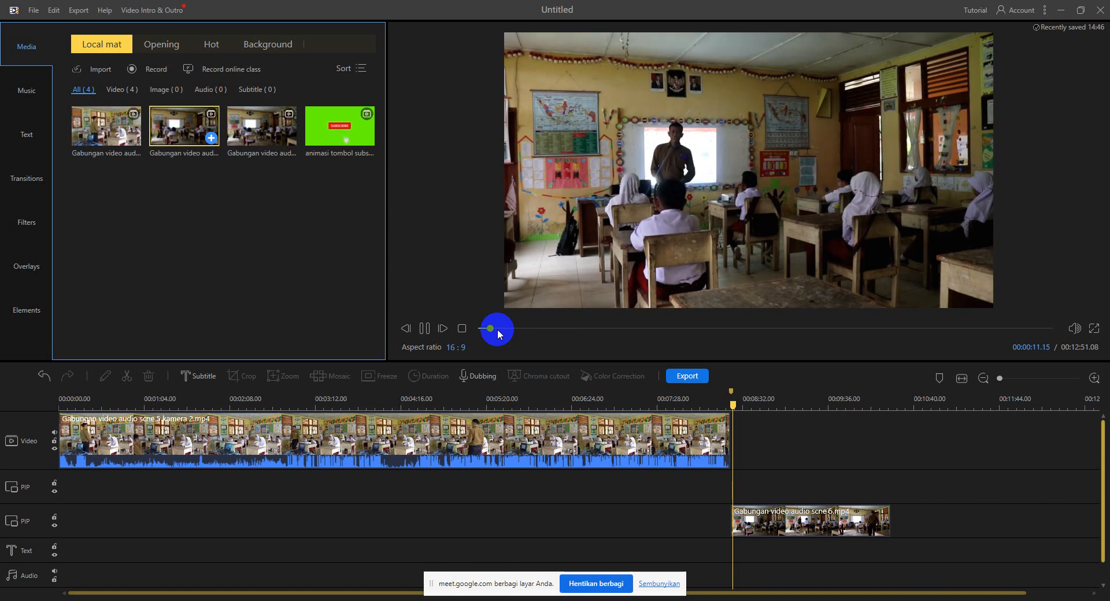
pyautogui.click(424, 328)
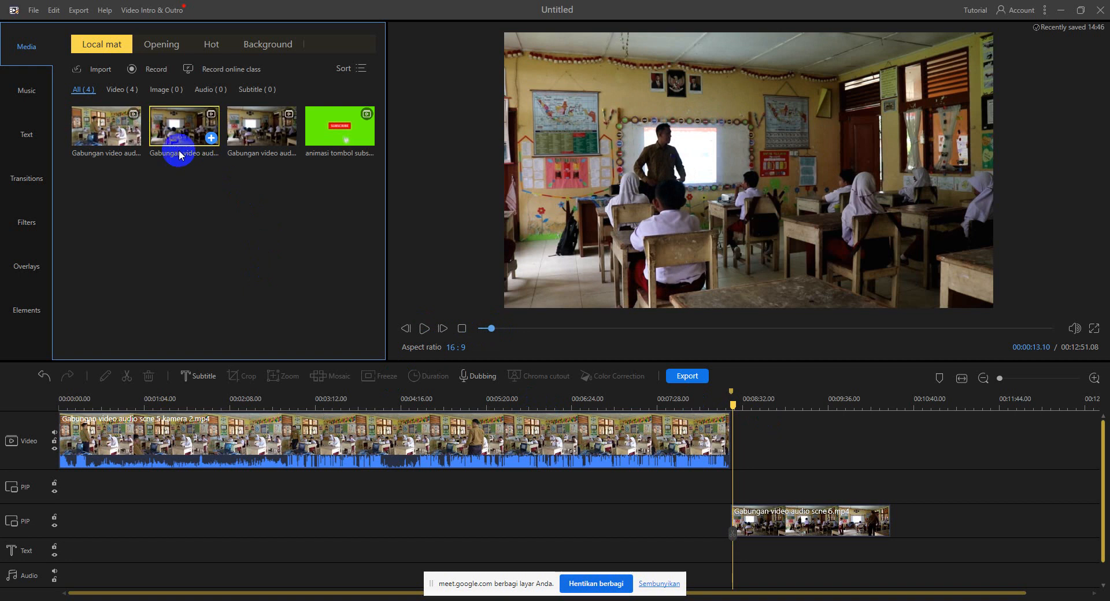
pyautogui.click(731, 404)
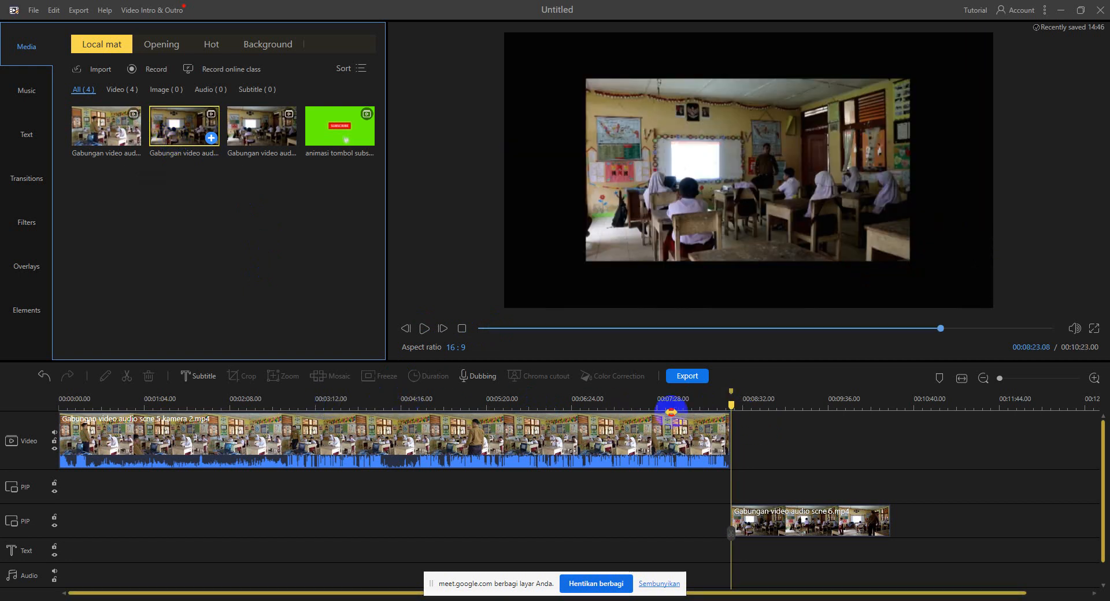
pyautogui.click(371, 438)
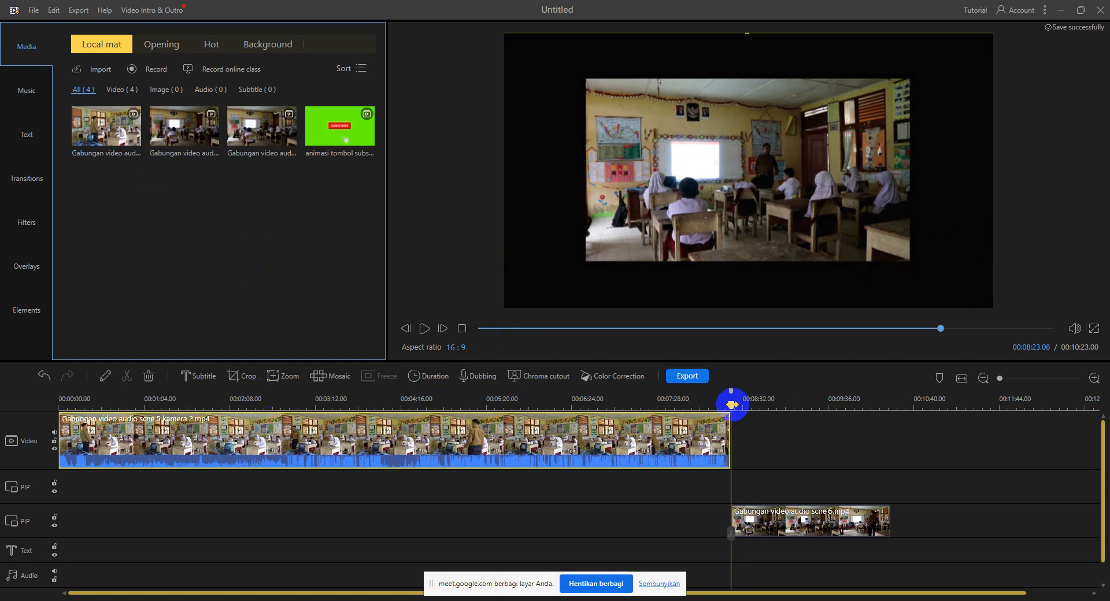
pyautogui.click(545, 403)
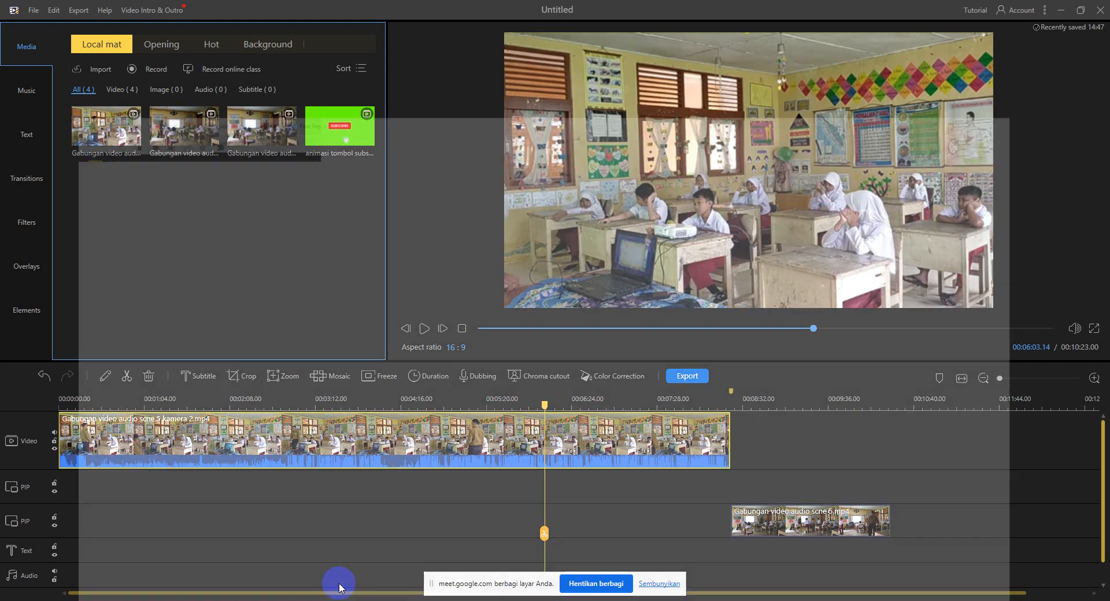
# Switch to the Google Meet call to check the participants, then return to the editor and view the timeline at about 00:00:10.
pyautogui.click(339, 584)
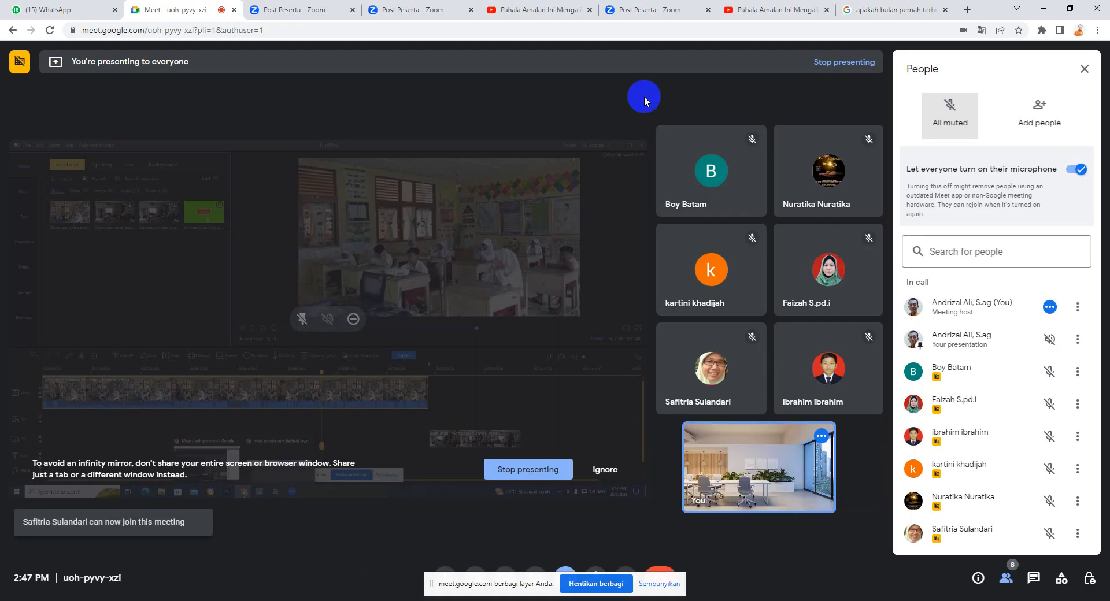
pyautogui.click(1042, 8)
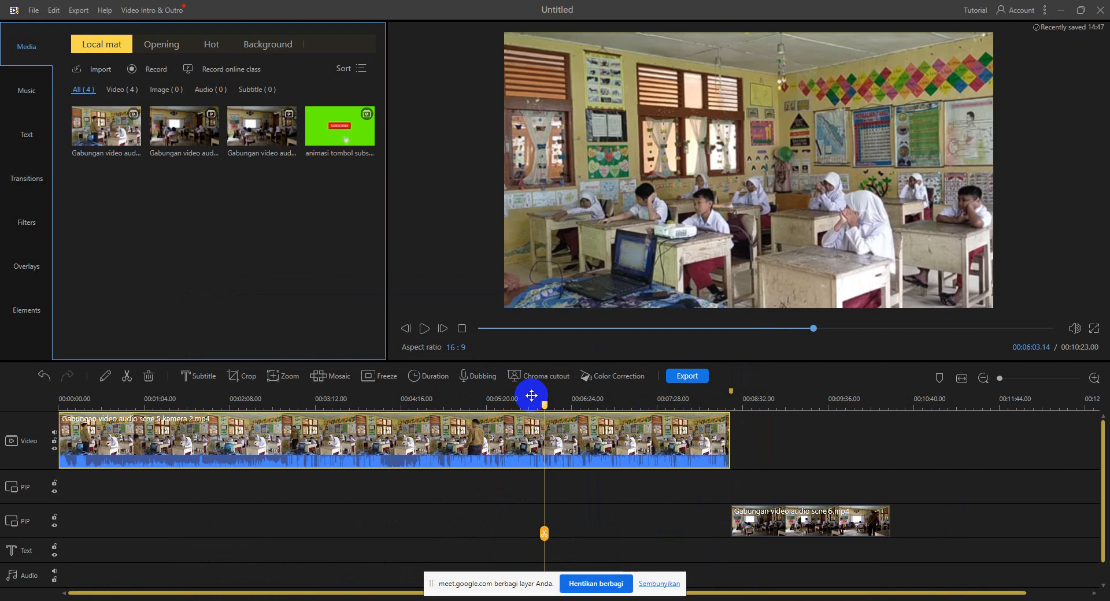
pyautogui.moveTo(543, 405); pyautogui.dragTo(61, 404)
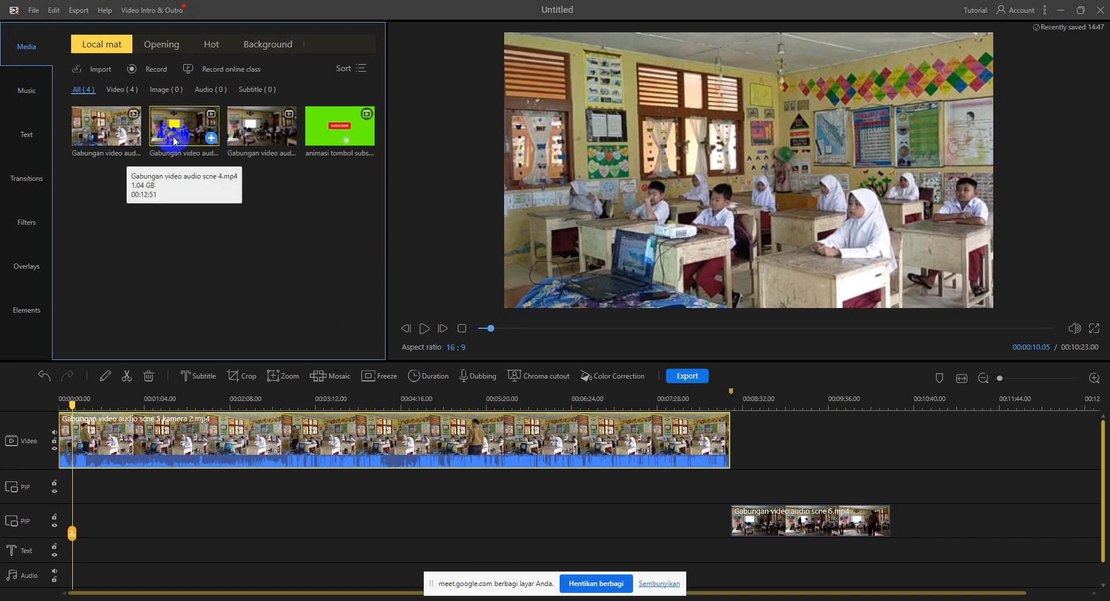
# Delete the "Gabungan video audio scne 5.mp4" clip from the second PiP track.
pyautogui.click(784, 525)
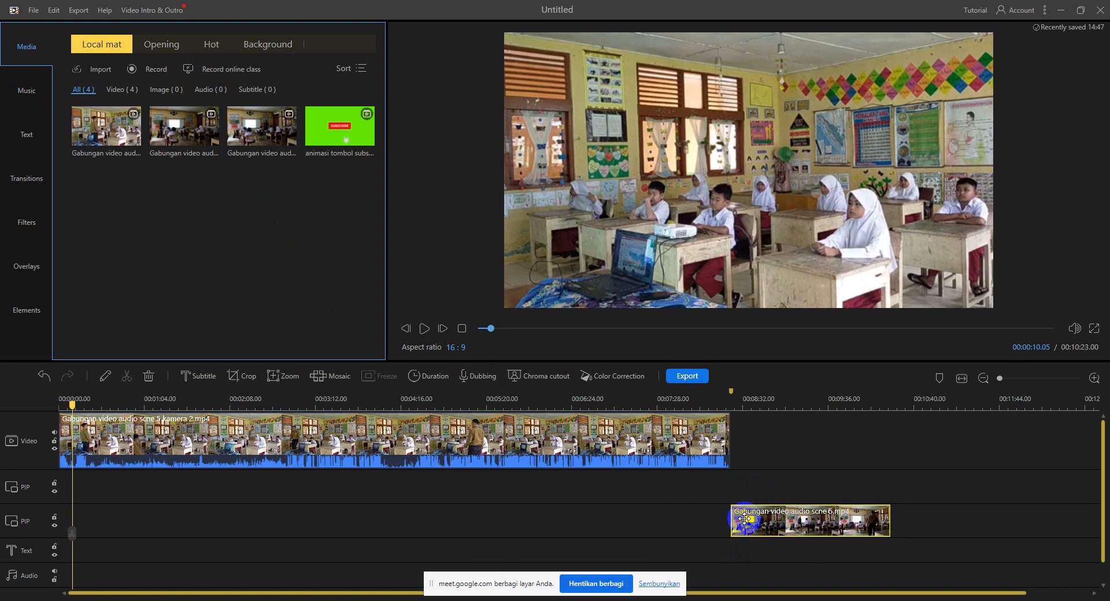
pyautogui.press('Delete')
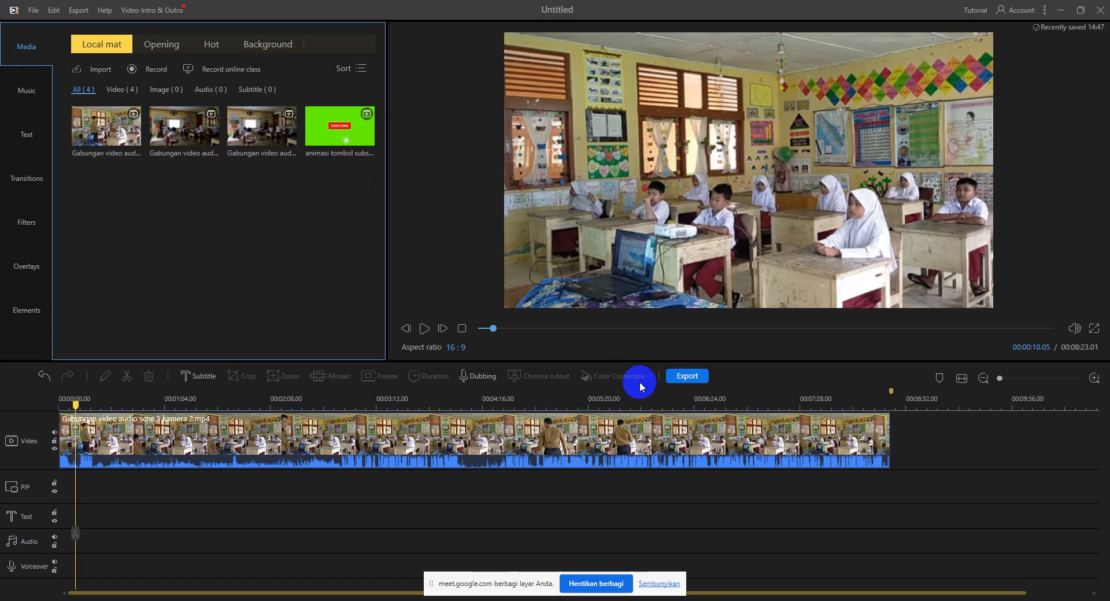
pyautogui.moveTo(659, 394); pyautogui.dragTo(419, 389)
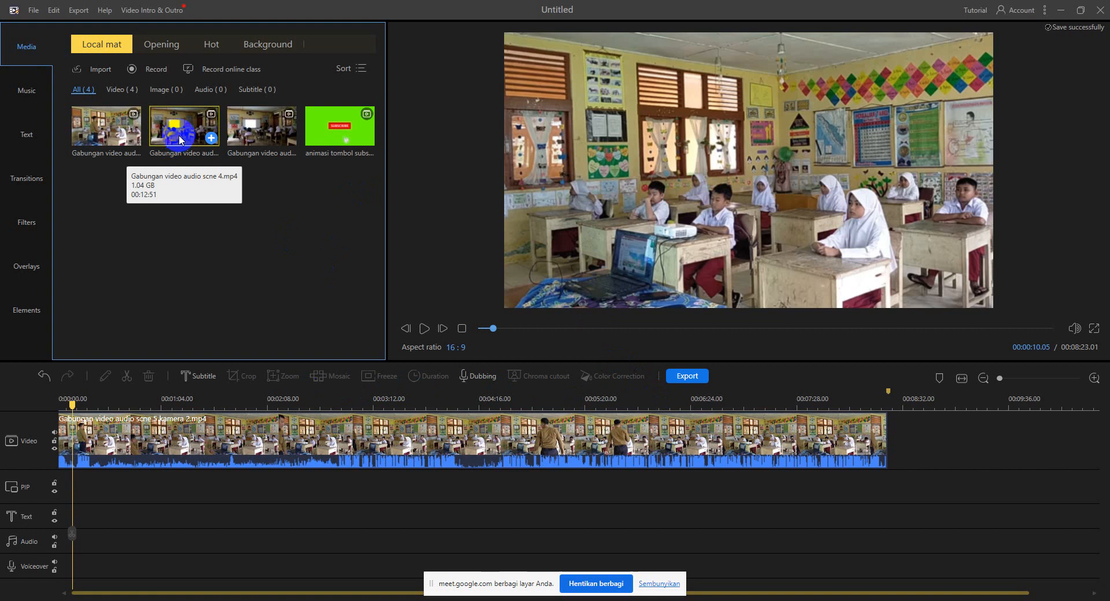
# Add "Gabungan video audio scne 4.mp4" to the first PiP track at about 00:05:09 and preview it overlapping the kamera 2 footage.
pyautogui.moveTo(180, 140); pyautogui.dragTo(578, 478)
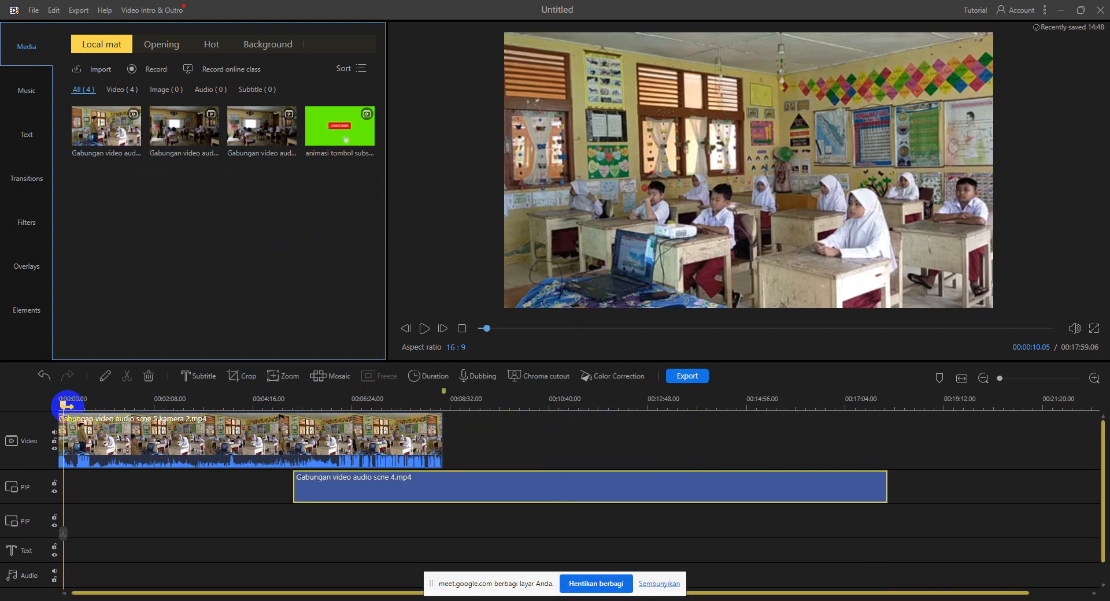
pyautogui.moveTo(64, 406); pyautogui.dragTo(354, 408)
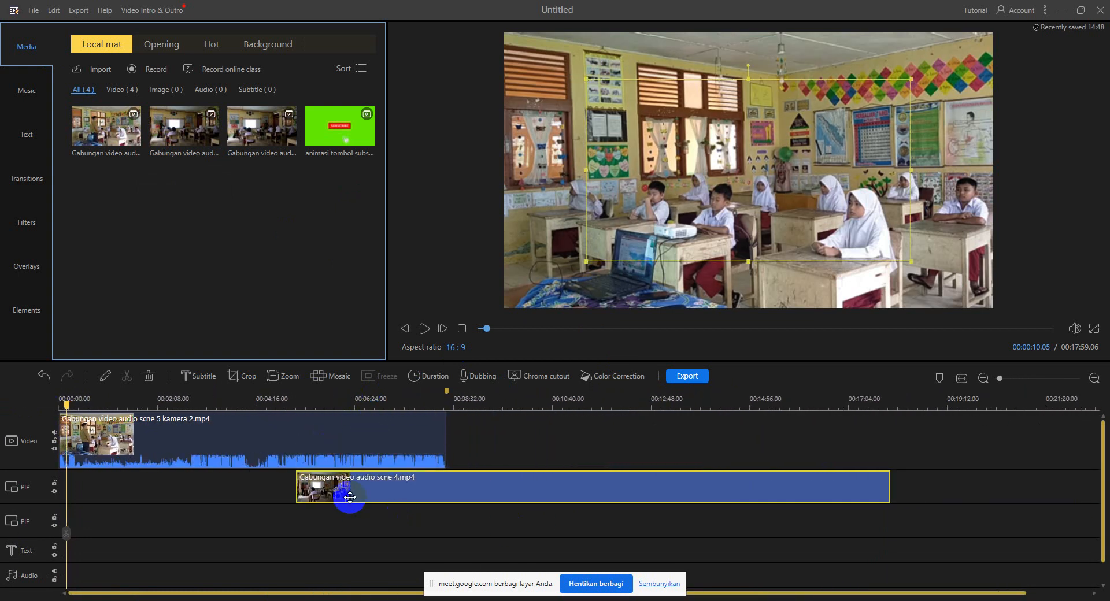
pyautogui.moveTo(66, 405); pyautogui.dragTo(297, 422)
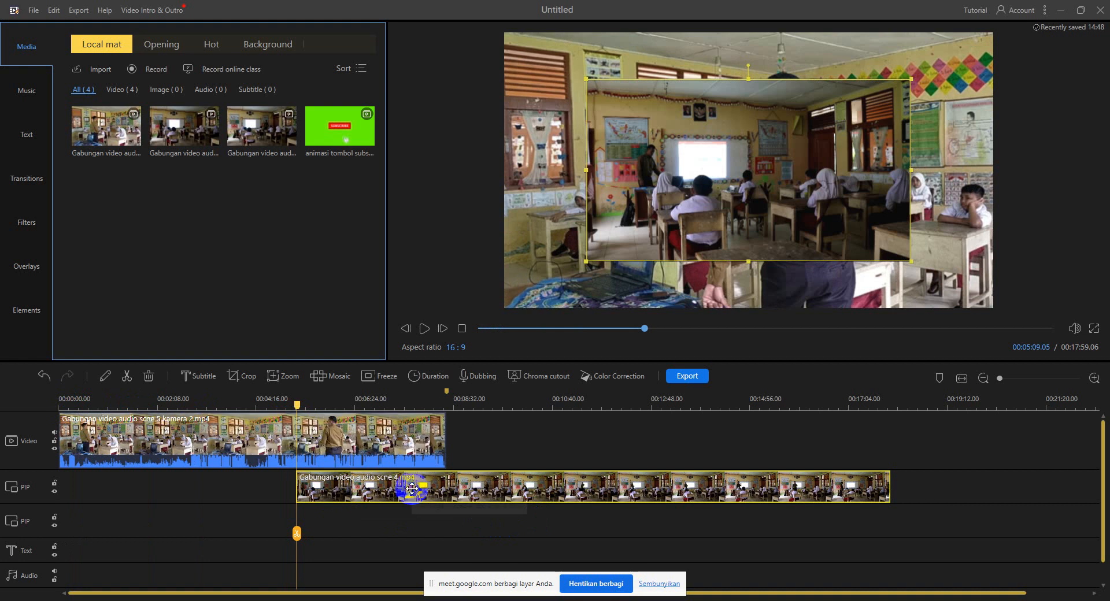
pyautogui.press('space')
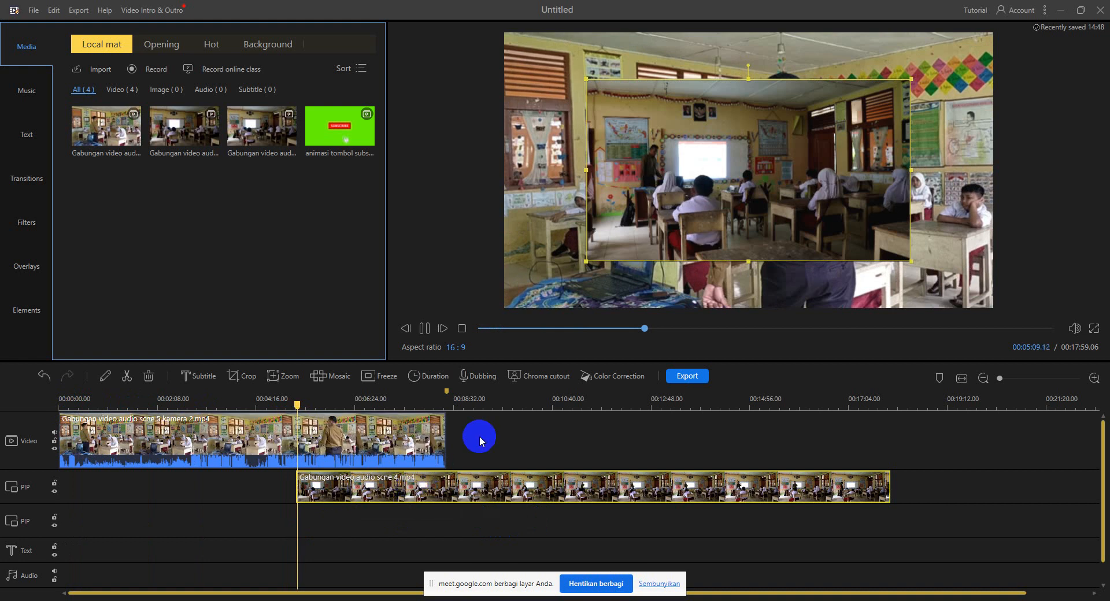
pyautogui.press('space')
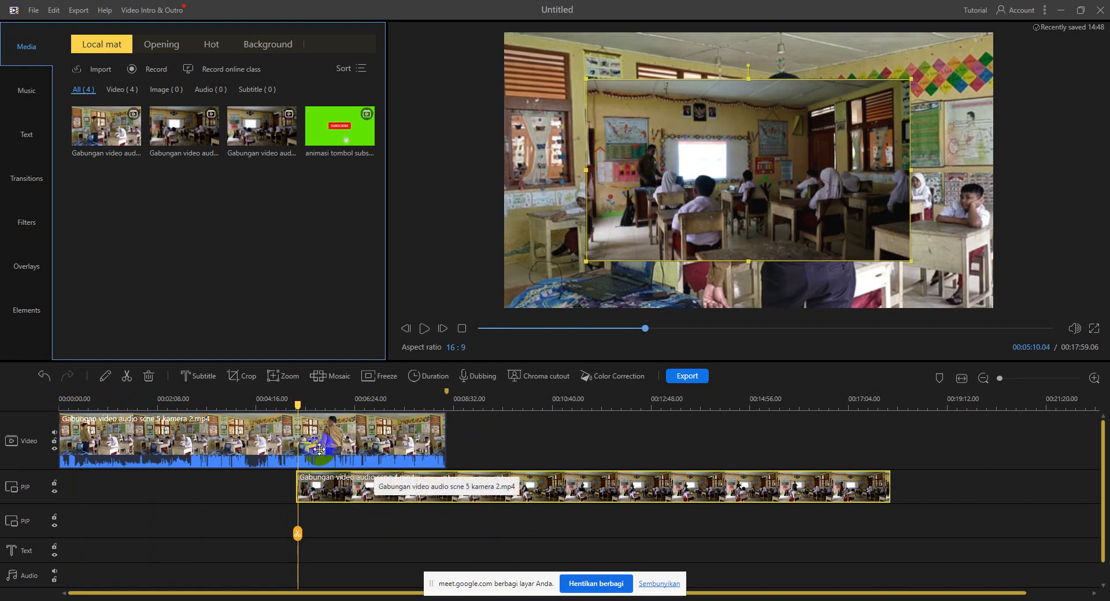
# Move the "Gabungan video audio scne 4.mp4" clip onto the main video track directly after the kamera 2 footage and play it from about 00:08:29.
pyautogui.moveTo(344, 497); pyautogui.dragTo(604, 450)
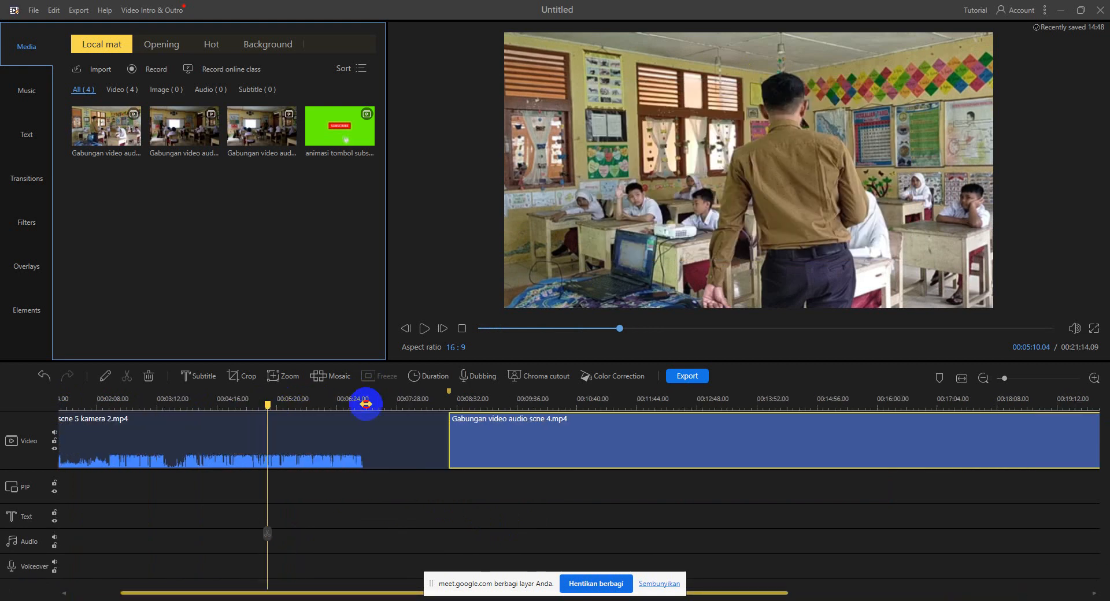
pyautogui.moveTo(261, 406); pyautogui.dragTo(387, 409)
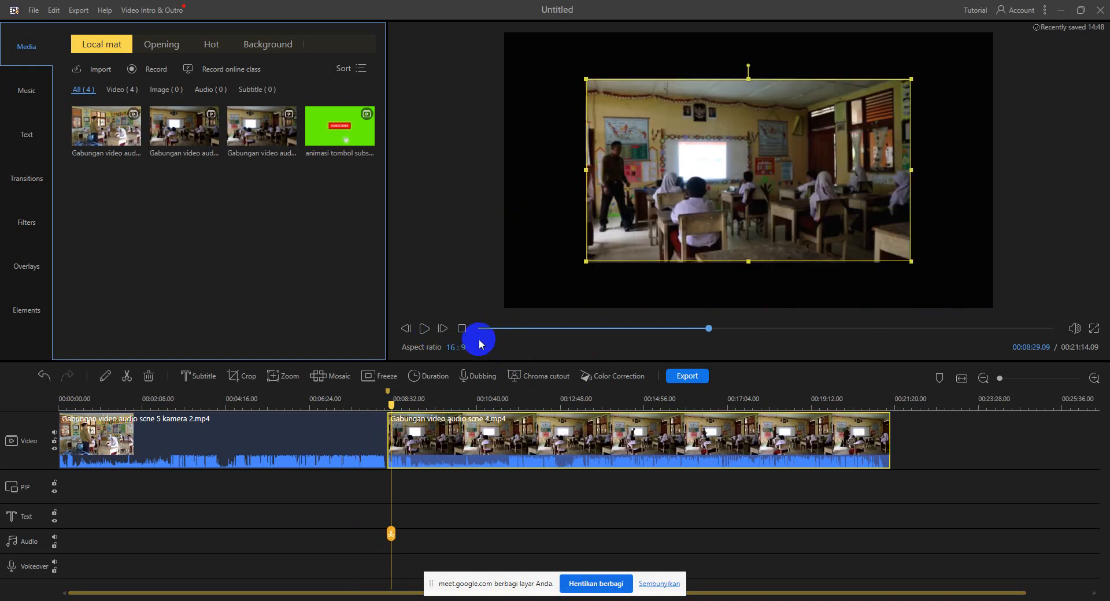
pyautogui.click(425, 329)
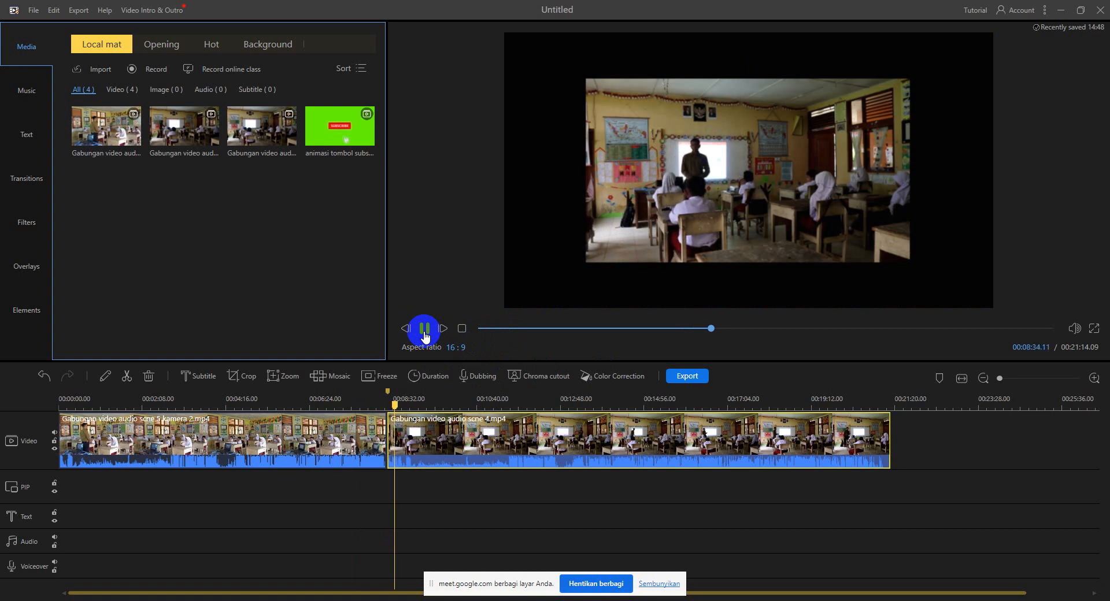
pyautogui.click(424, 330)
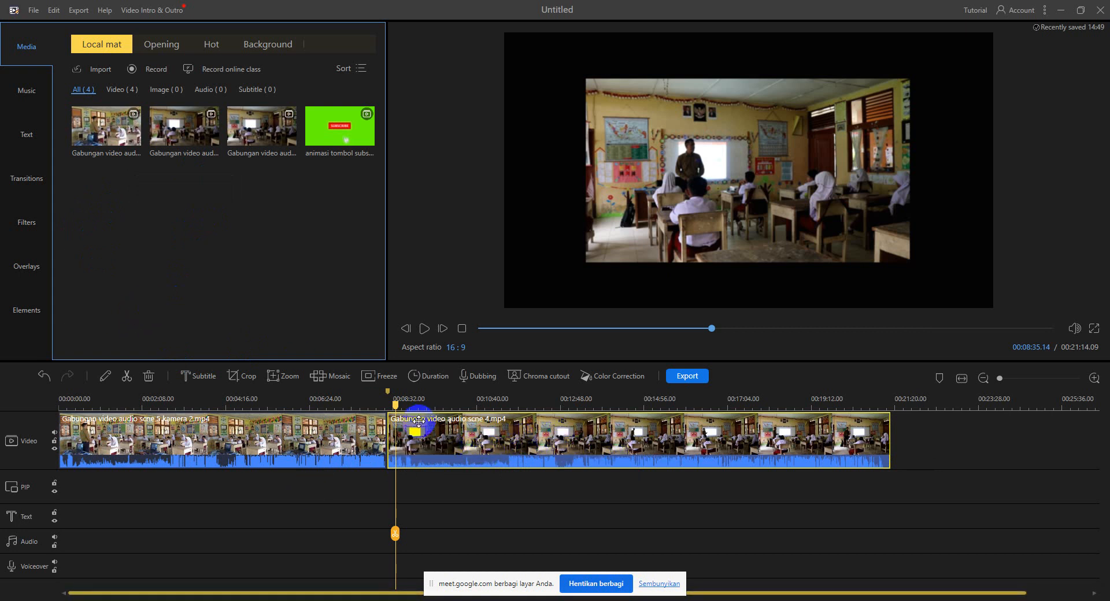
# Play the opening seconds of the kamera 2 footage, then the scne 4 clip from about 00:08:25 to 00:08:41.
pyautogui.moveTo(395, 405); pyautogui.dragTo(65, 407)
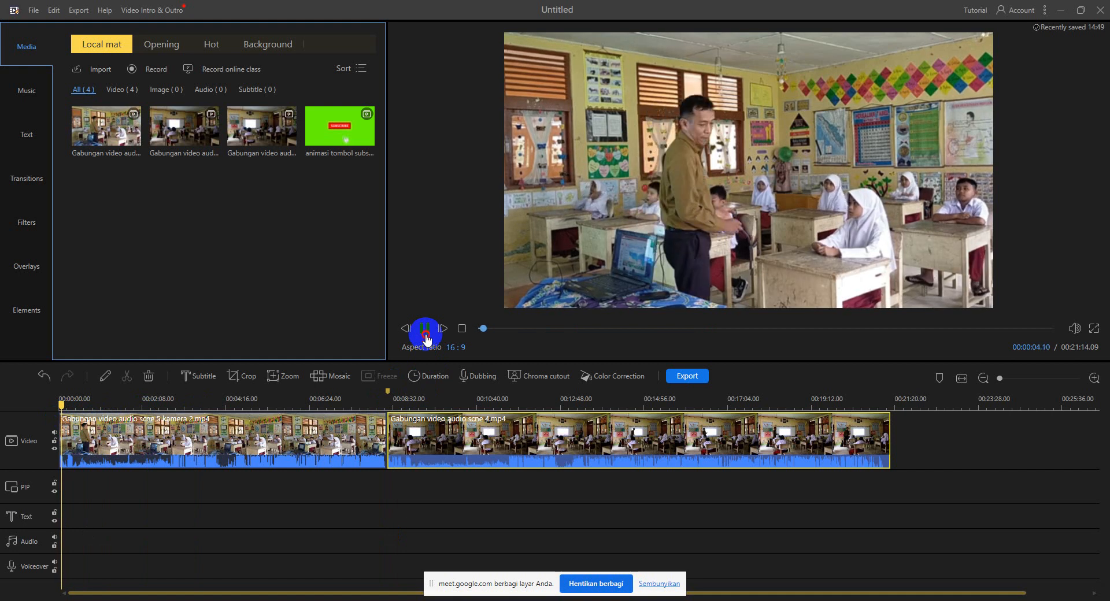
pyautogui.click(424, 329)
pyautogui.moveTo(61, 405); pyautogui.dragTo(389, 407)
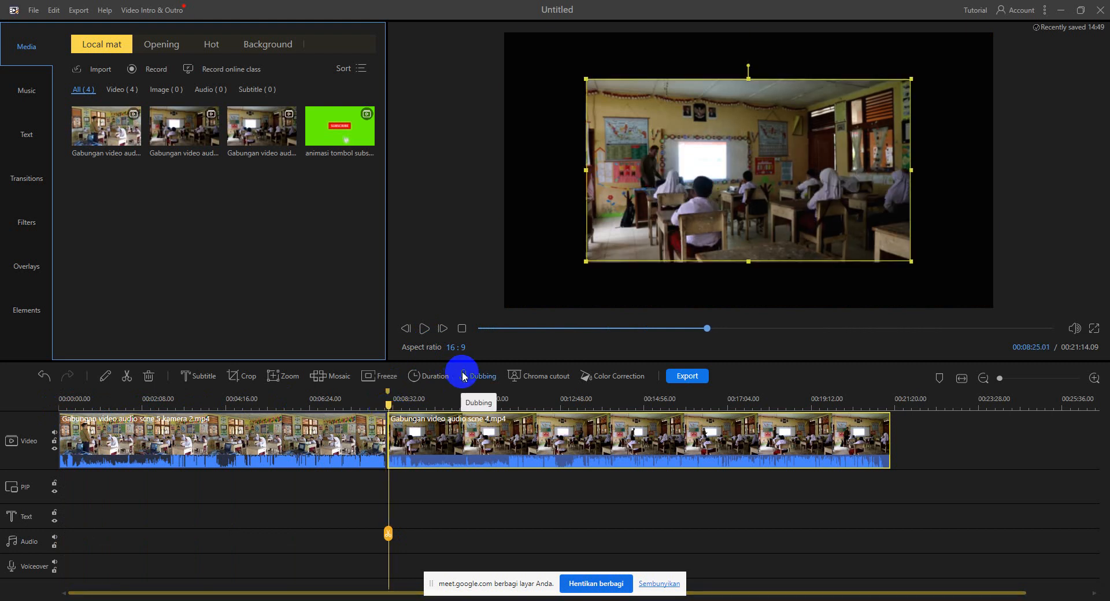
pyautogui.click(427, 331)
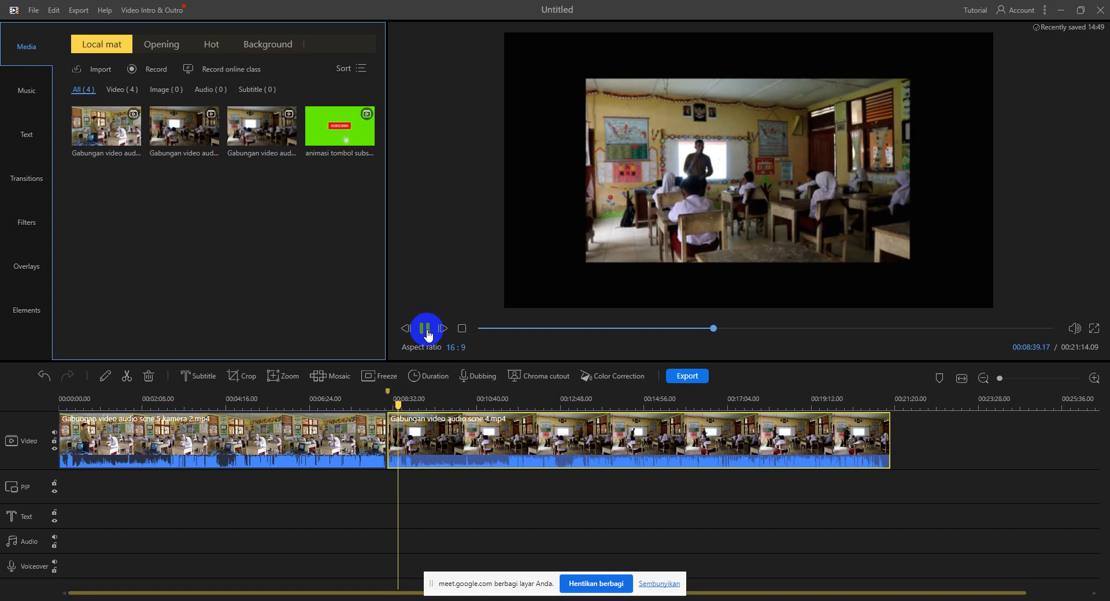
pyautogui.click(426, 335)
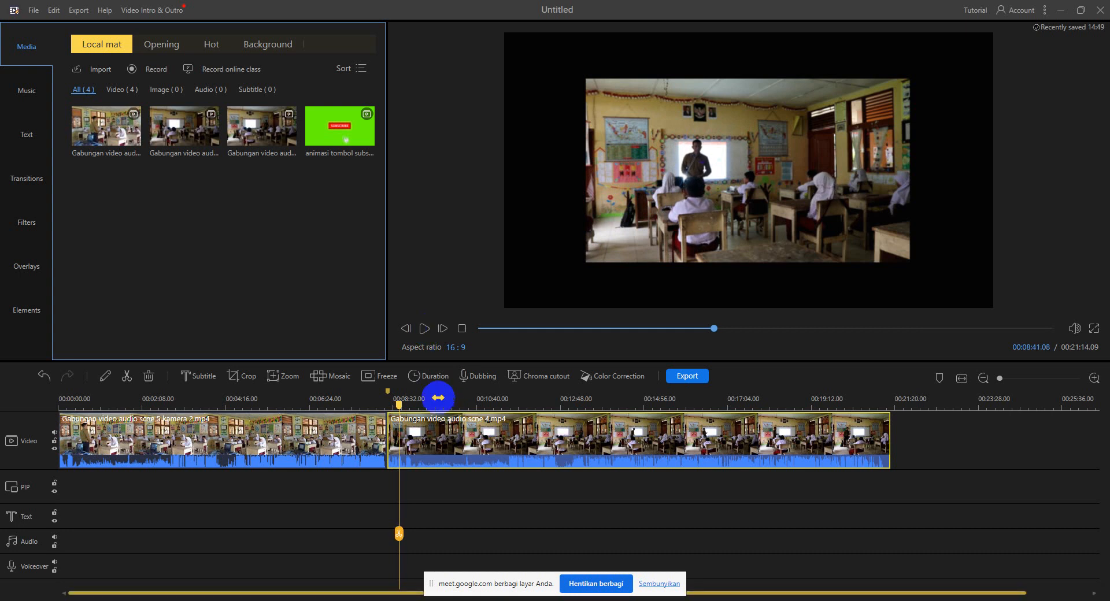
# Find the cut point by replaying the scne 4 clip from about 00:08:32, and split the clip at 00:08:37.08.
pyautogui.moveTo(430, 406); pyautogui.dragTo(565, 394)
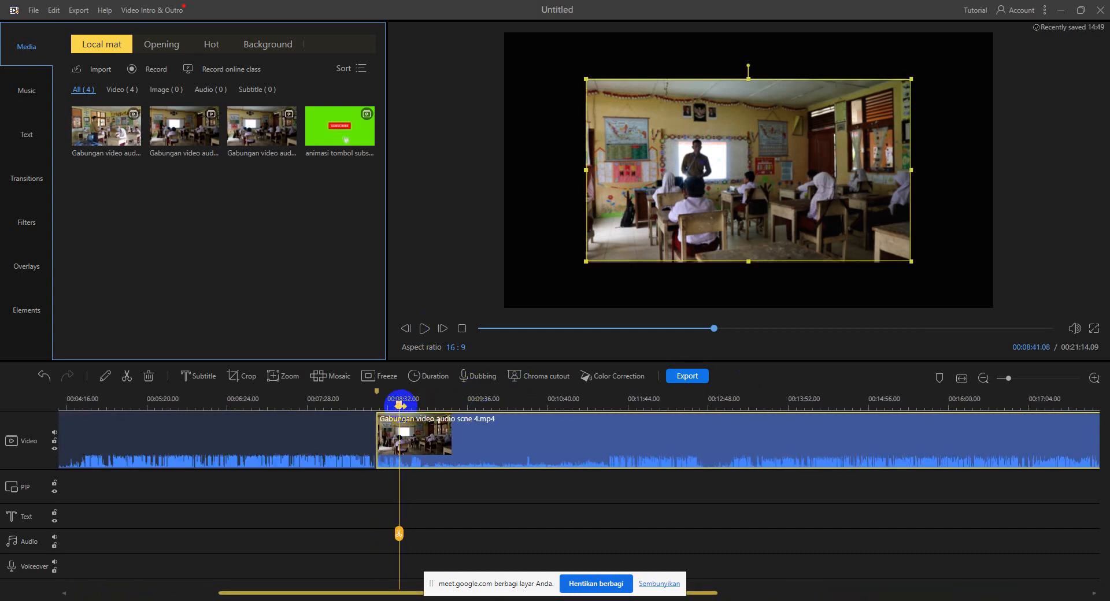
pyautogui.moveTo(399, 405); pyautogui.dragTo(397, 404)
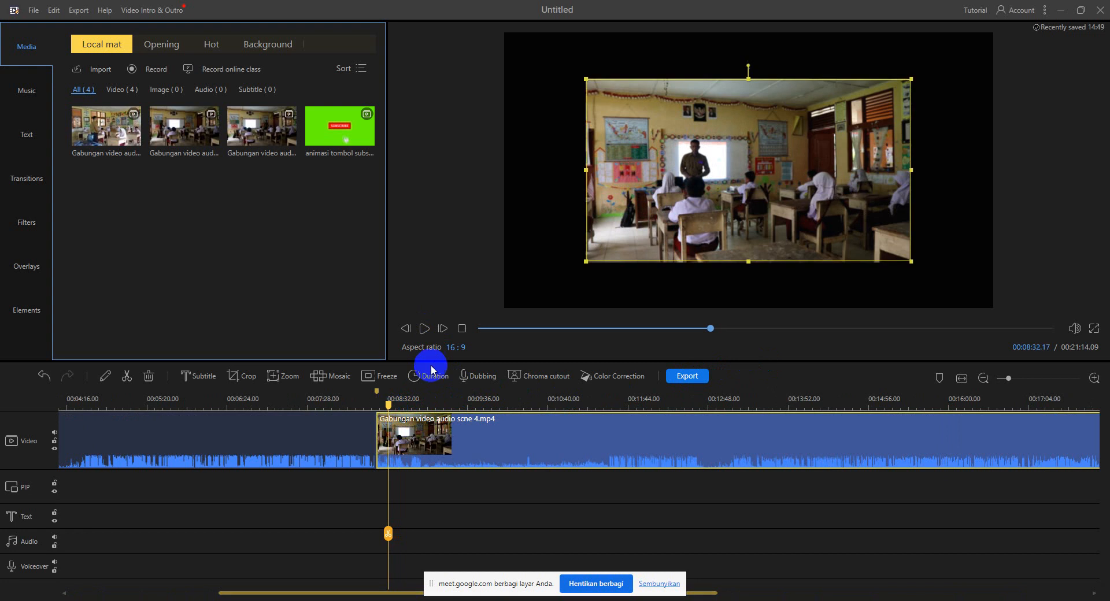
pyautogui.click(424, 335)
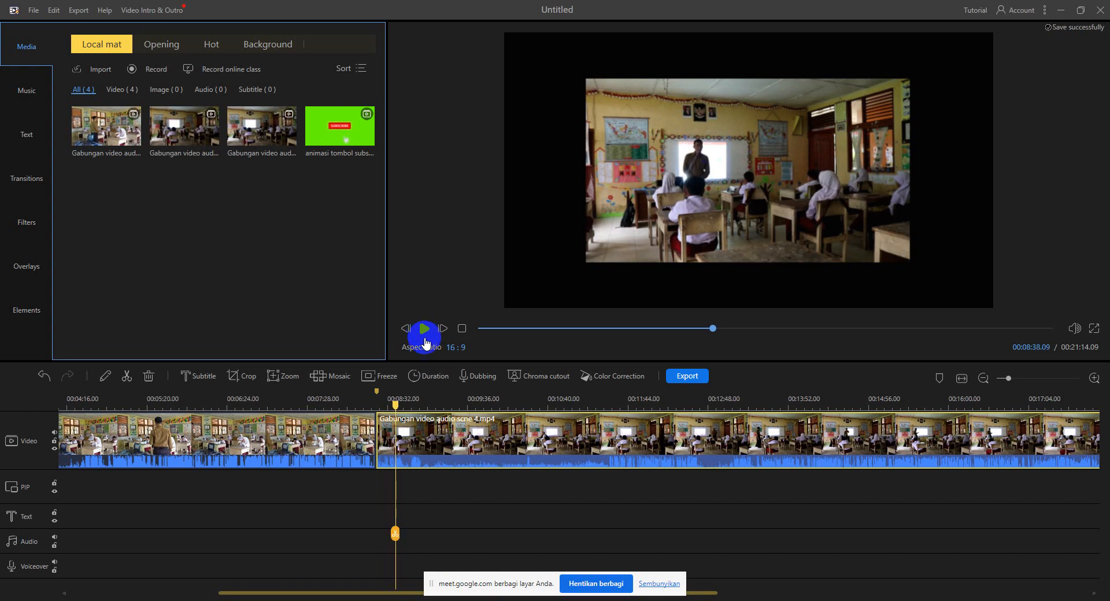
pyautogui.moveTo(431, 398)
pyautogui.mouseDown()
pyautogui.moveTo(647, 380)
pyautogui.moveTo(470, 384)
pyautogui.moveTo(416, 401)
pyautogui.moveTo(475, 399)
pyautogui.moveTo(392, 404)
pyautogui.mouseUp()
pyautogui.click(394, 404)
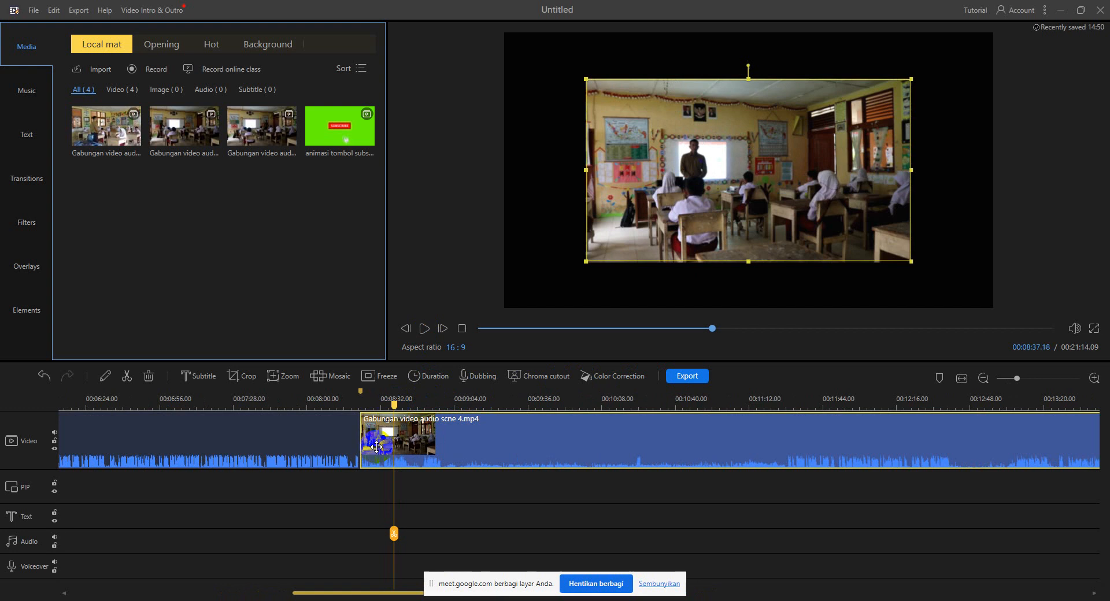
pyautogui.click(124, 381)
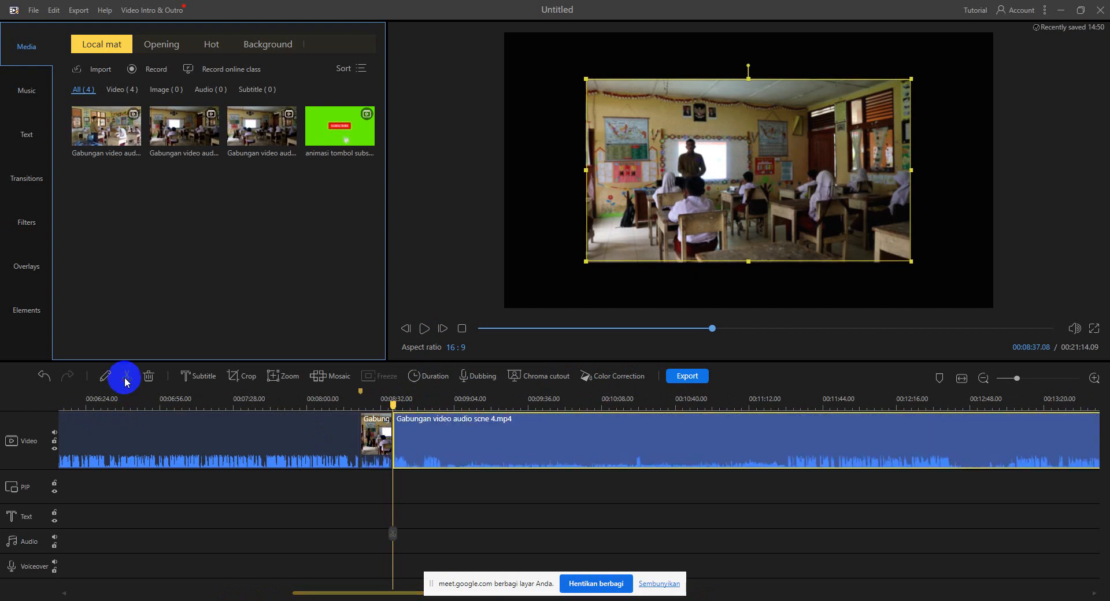
pyautogui.press('End')
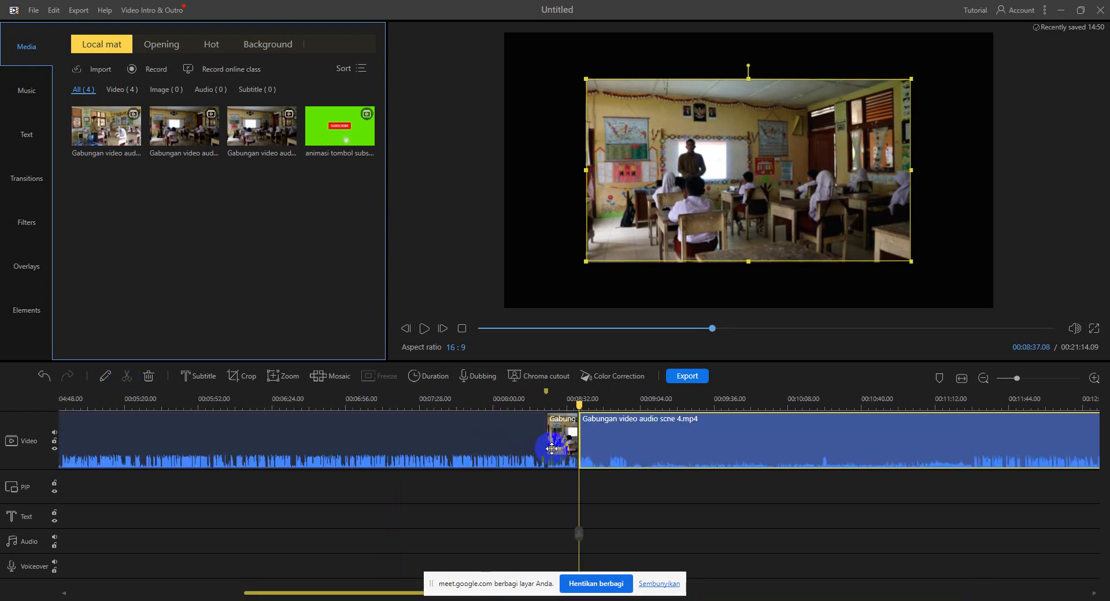
# Delete the short leading piece of the "Gabungan video audio scne 4.mp4" clip before the playhead on the Video track.
pyautogui.click(559, 437)
pyautogui.press('Delete')
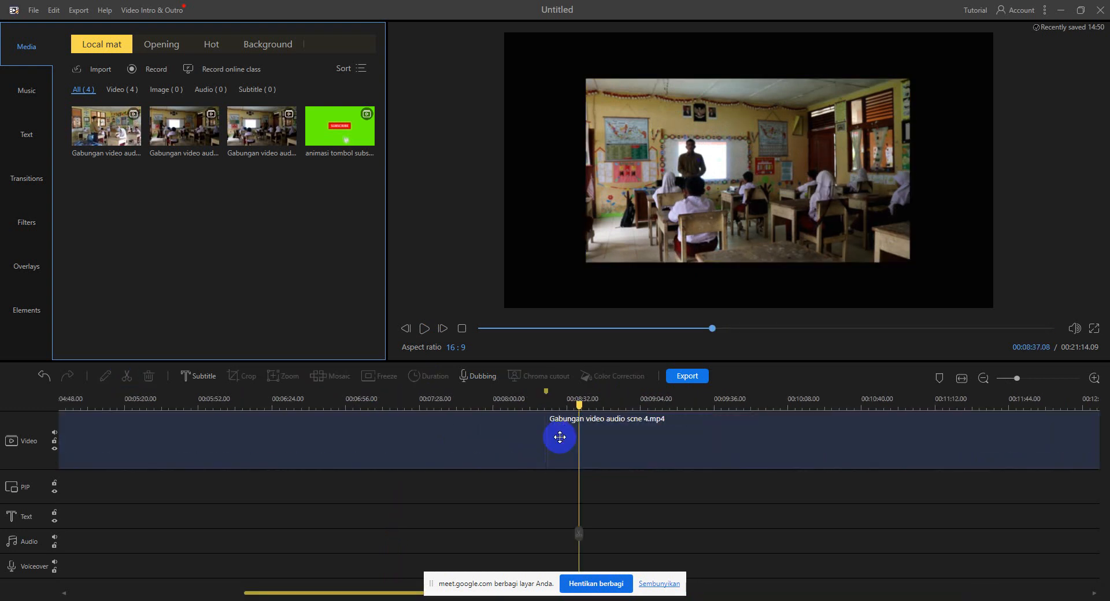
pyautogui.press('End')
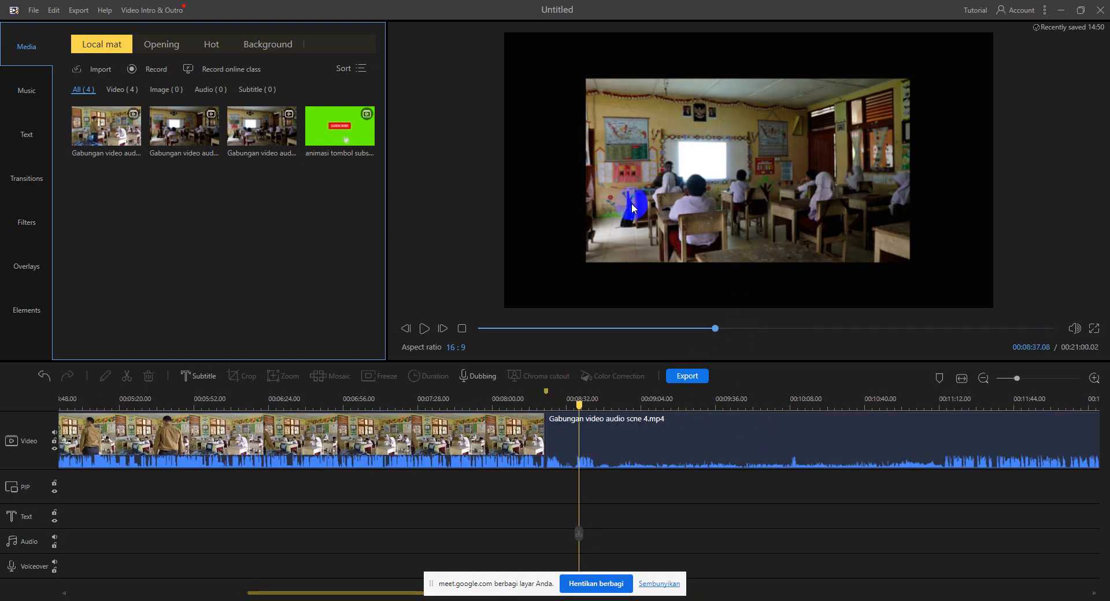
# Enlarge the remaining scne 4 clip in the preview so it fills the whole 16:9 frame.
pyautogui.click(690, 450)
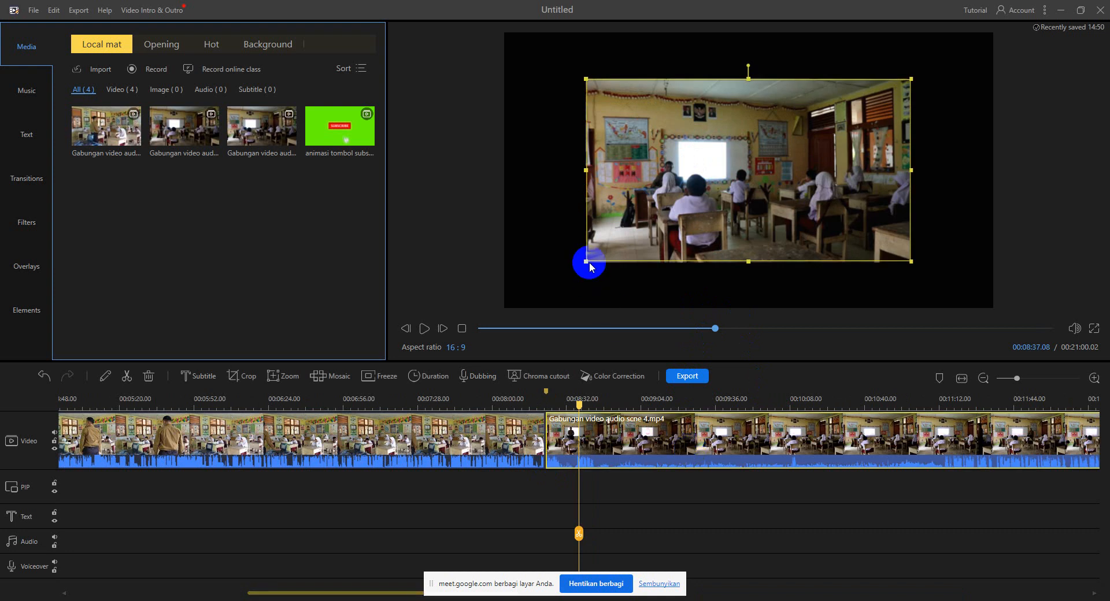
pyautogui.moveTo(586, 261); pyautogui.dragTo(503, 309)
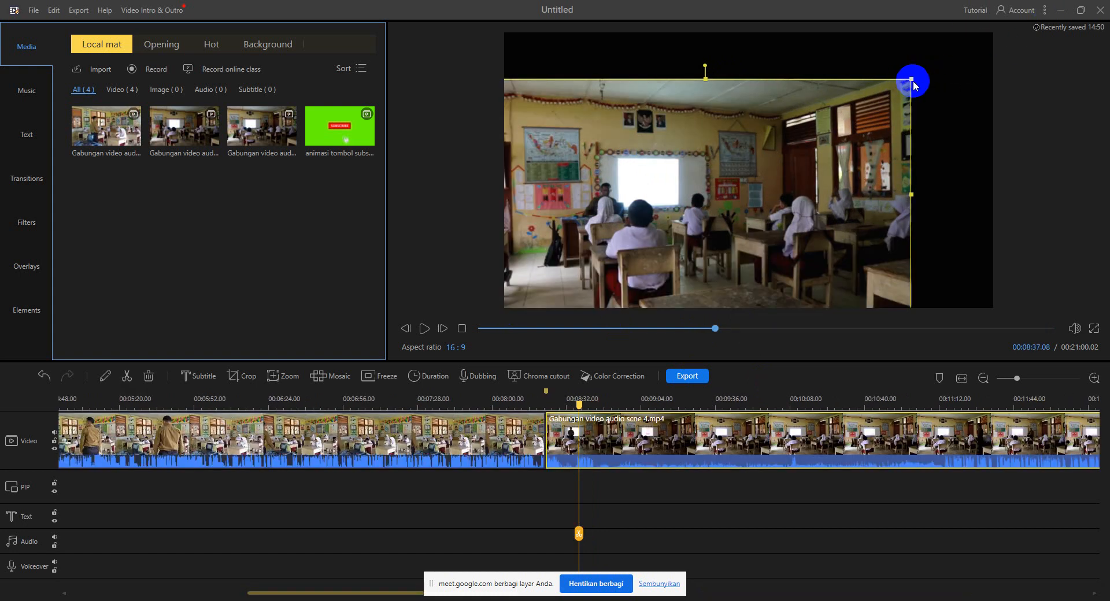
pyautogui.moveTo(912, 80); pyautogui.dragTo(986, 33)
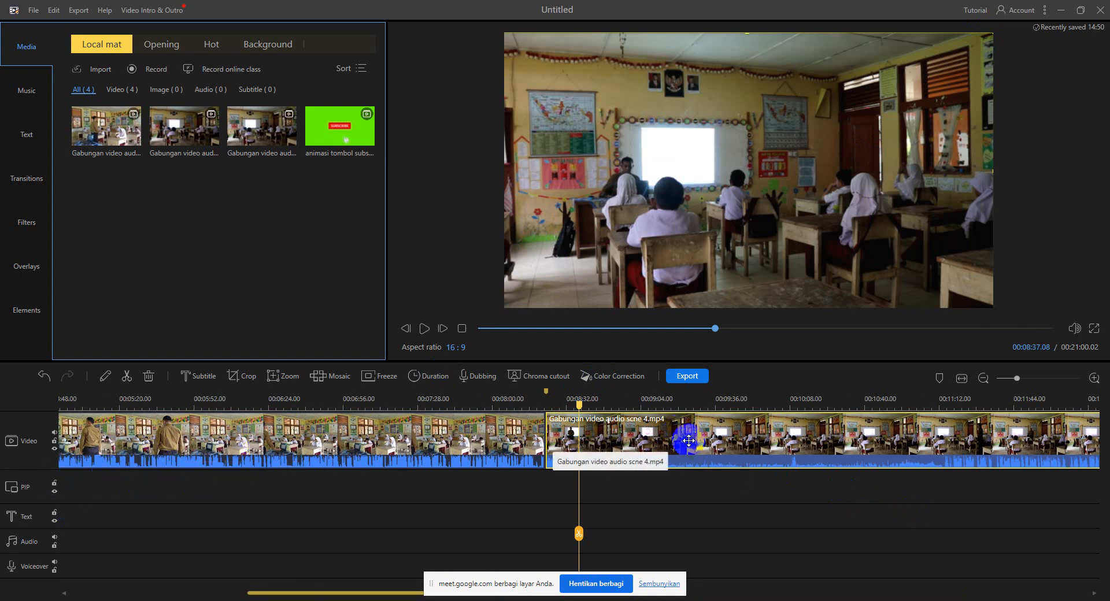
# Move the scne 4 clip from the Video track to the first PIP track so it starts at 00:00:00.00.
pyautogui.moveTo(688, 440); pyautogui.dragTo(244, 502)
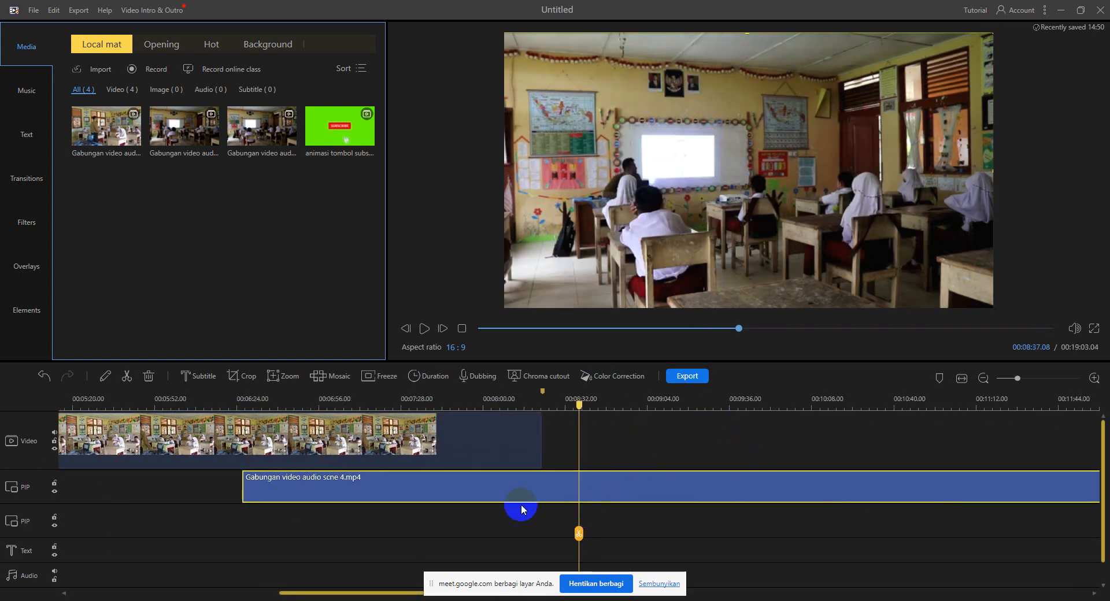
pyautogui.moveTo(402, 490); pyautogui.dragTo(178, 493)
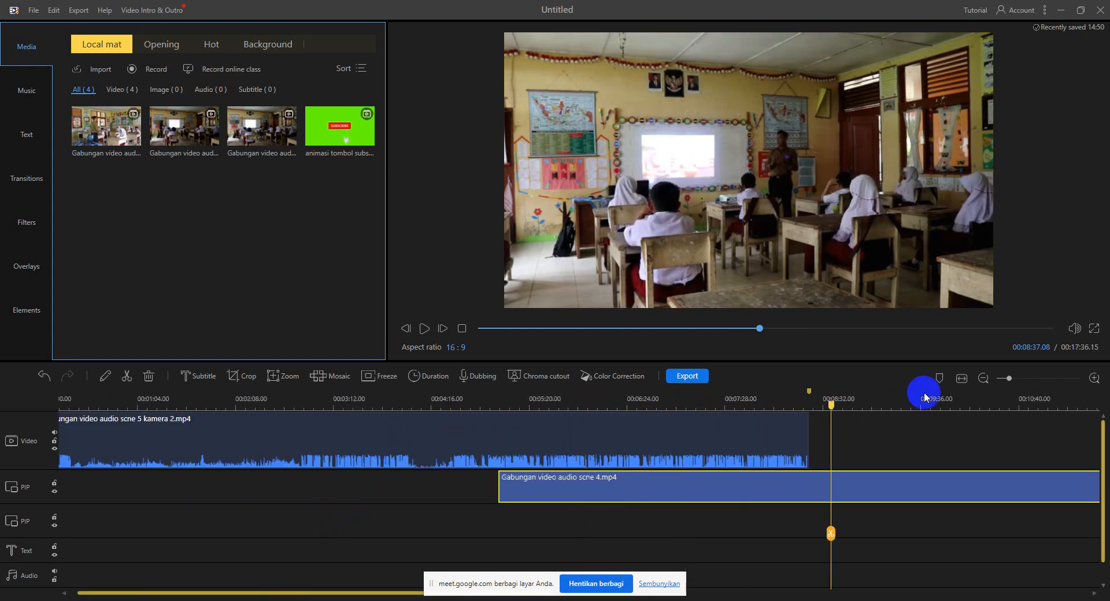
pyautogui.moveTo(924, 400); pyautogui.dragTo(526, 449)
pyautogui.moveTo(445, 488); pyautogui.dragTo(161, 485)
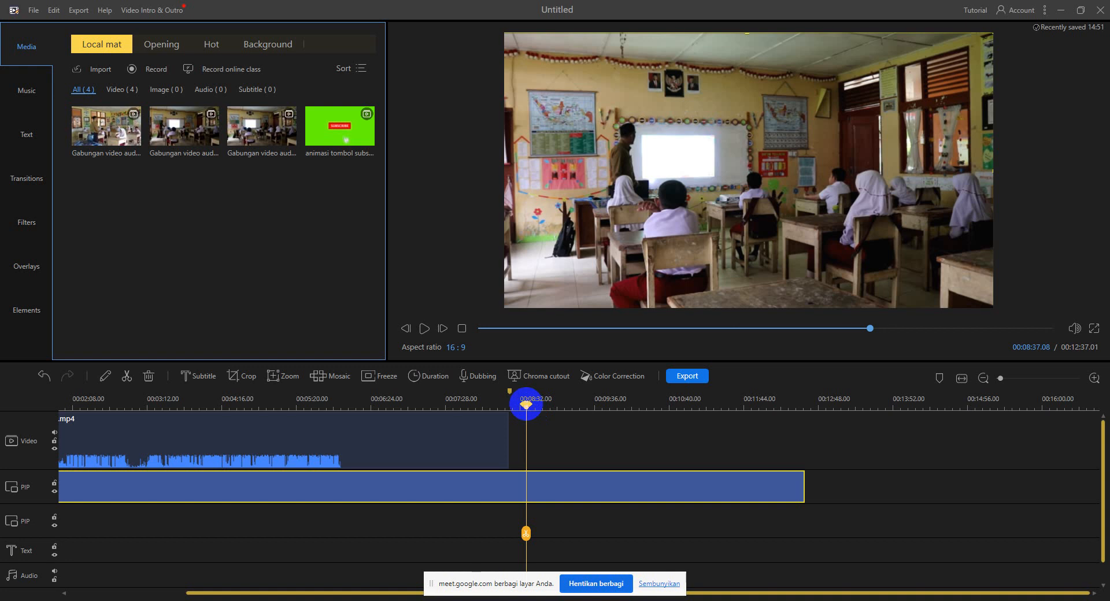
pyautogui.moveTo(525, 406); pyautogui.dragTo(166, 405)
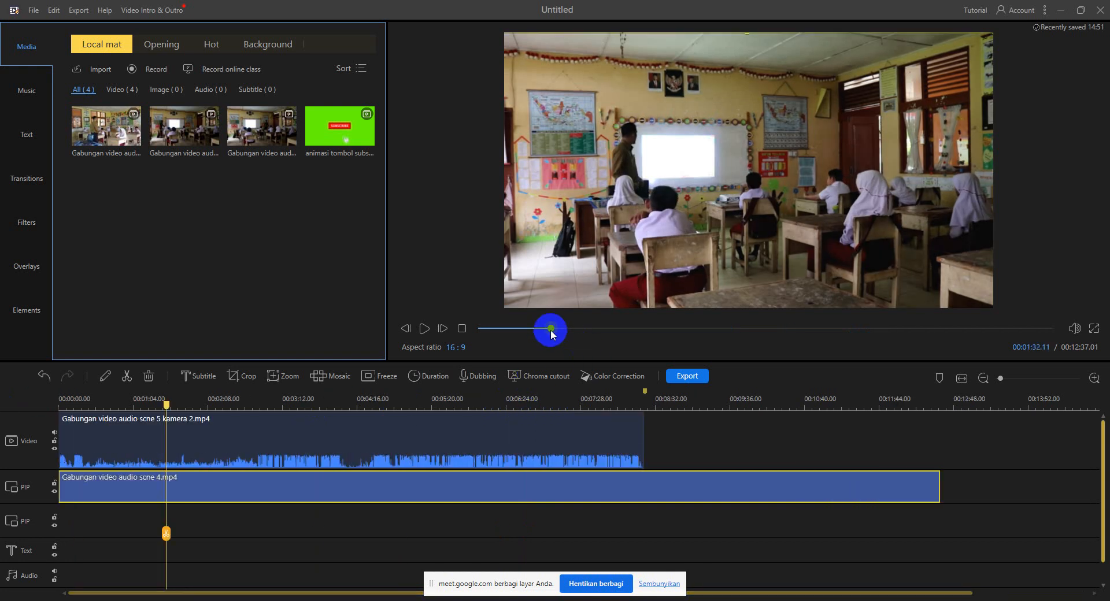
# Return the playhead to 00:00:00.00 and move the scne 4 clip to the second PIP track, starting at zero.
pyautogui.click(472, 328)
pyautogui.click(395, 398)
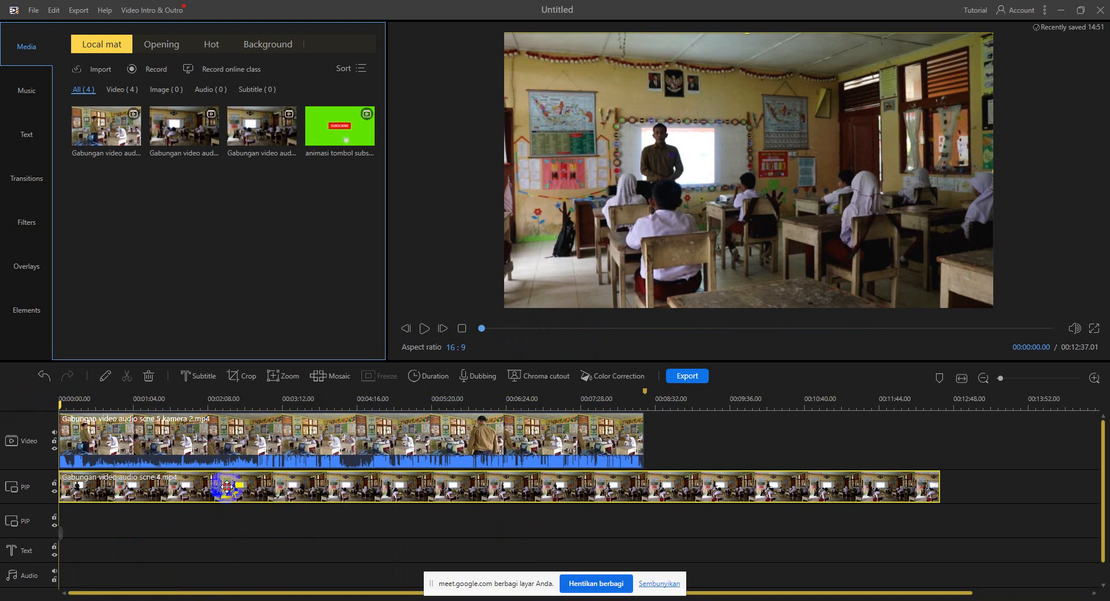
pyautogui.moveTo(227, 486); pyautogui.dragTo(108, 518)
pyautogui.moveTo(325, 529); pyautogui.dragTo(159, 531)
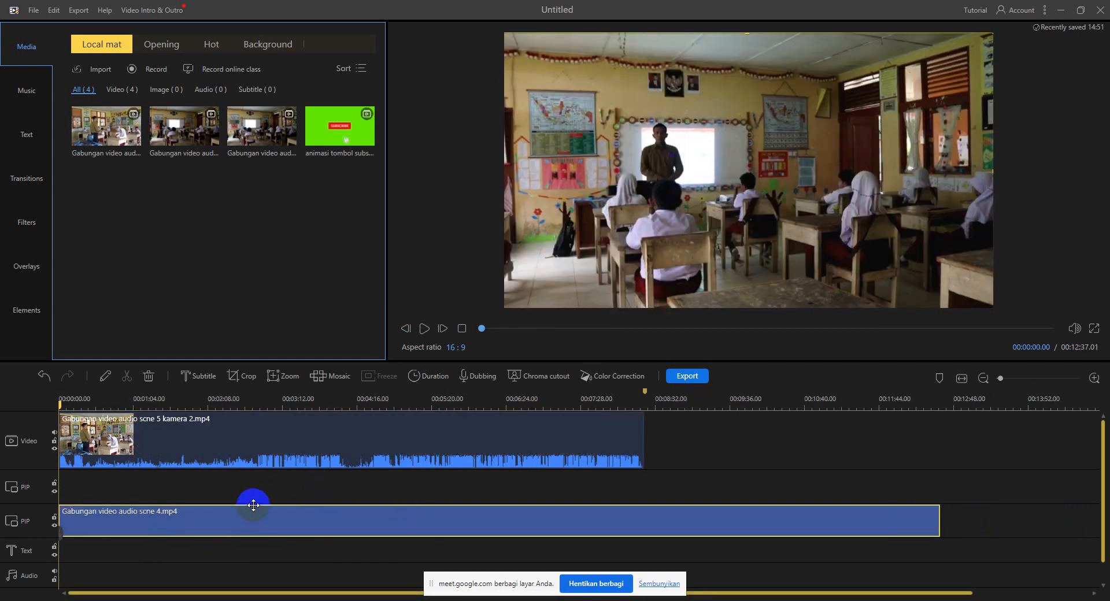
# Detach the scne 4 clip's audio, compare its opening waveform with the kamera 2 clip's at high zoom, and undo the detachment.
pyautogui.rightClick(133, 522)
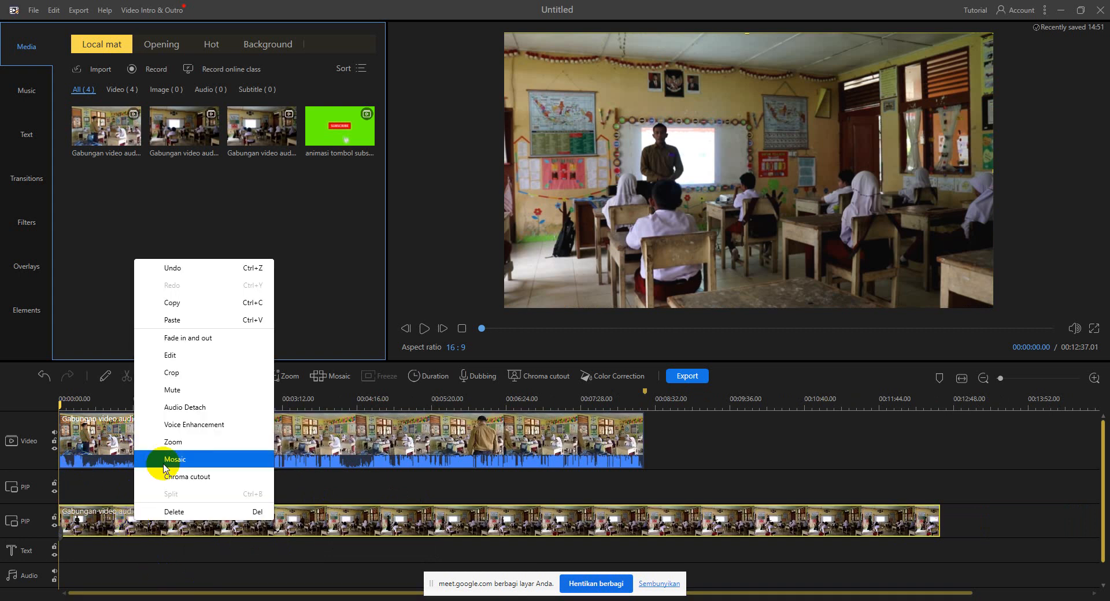
pyautogui.click(200, 412)
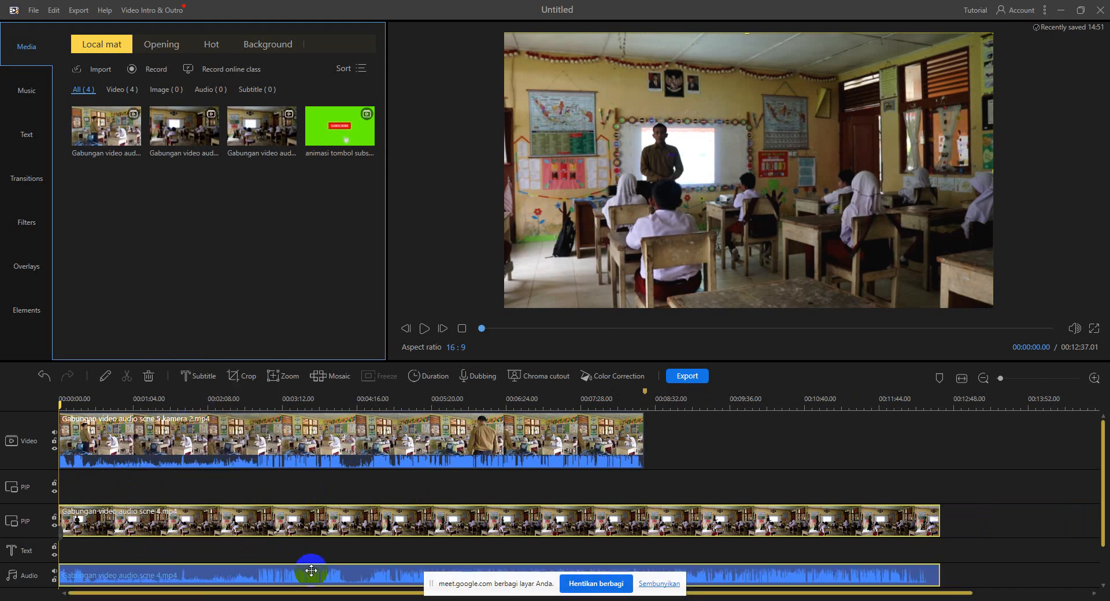
pyautogui.scroll(-1, 181, 512)
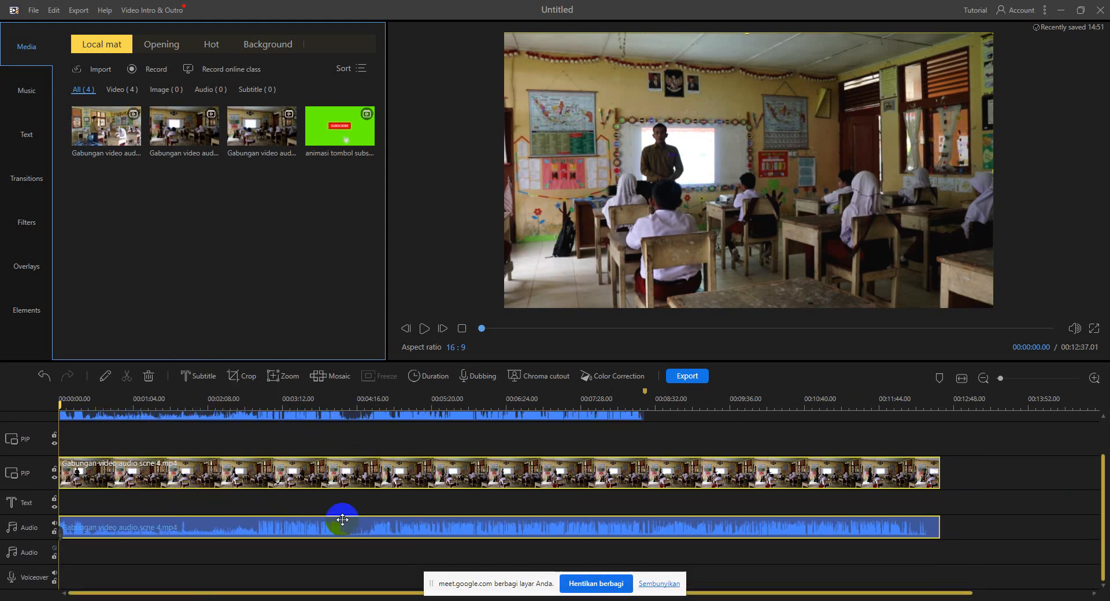
pyautogui.scroll(1, 263, 495)
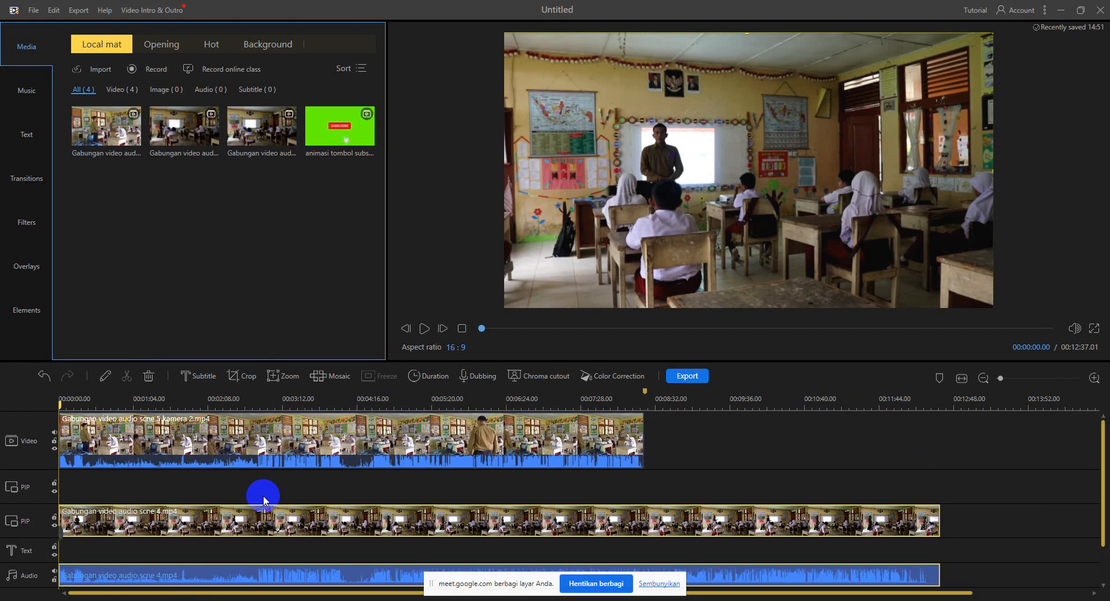
pyautogui.scroll(-1, 241, 522)
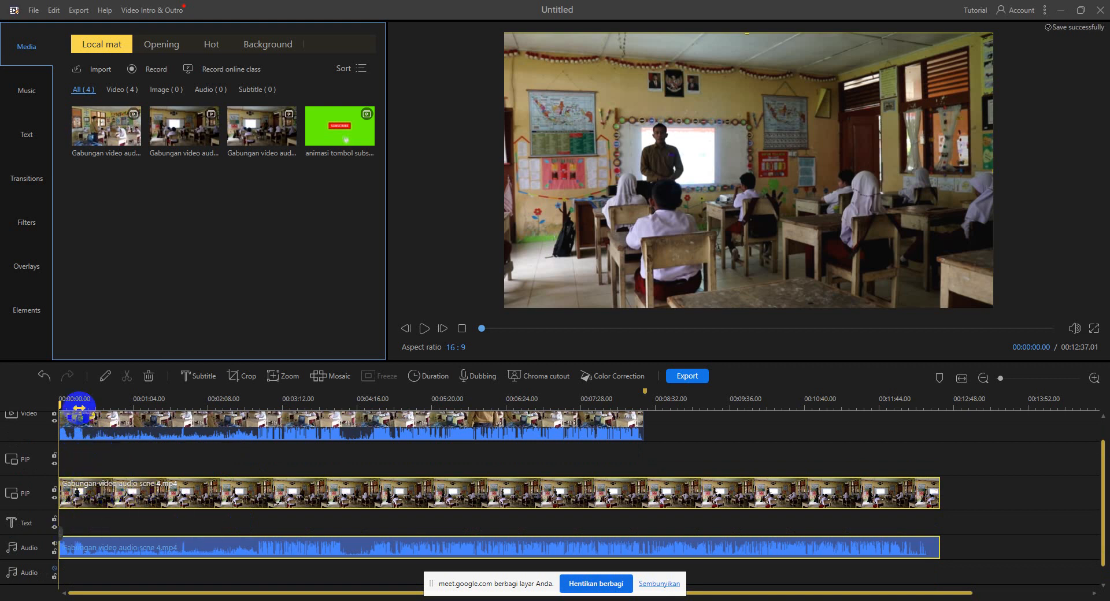
pyautogui.scroll(5, 115, 407)
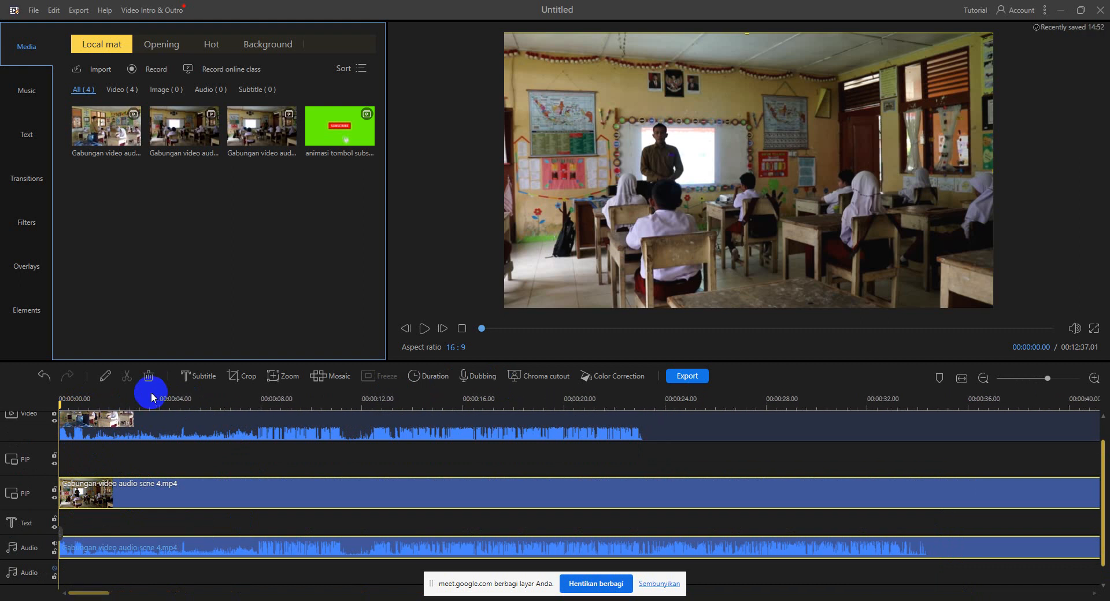
pyautogui.scroll(3, 153, 405)
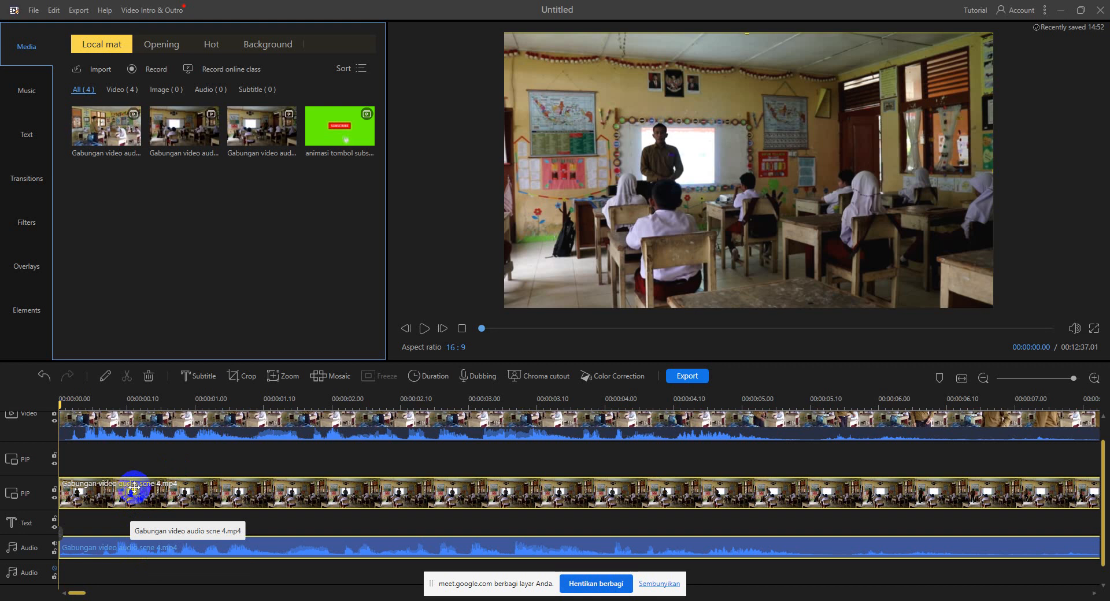
pyautogui.click(41, 378)
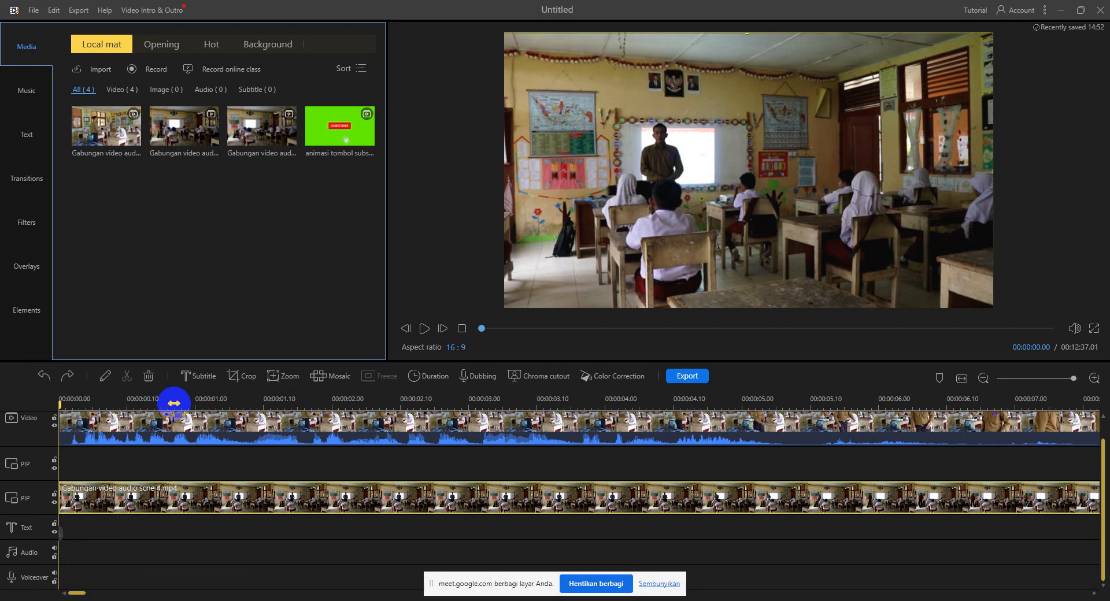
# Split the scne 4 clip at 00:00:00.01 and delete the one-frame piece before the cut.
pyautogui.press('Right')
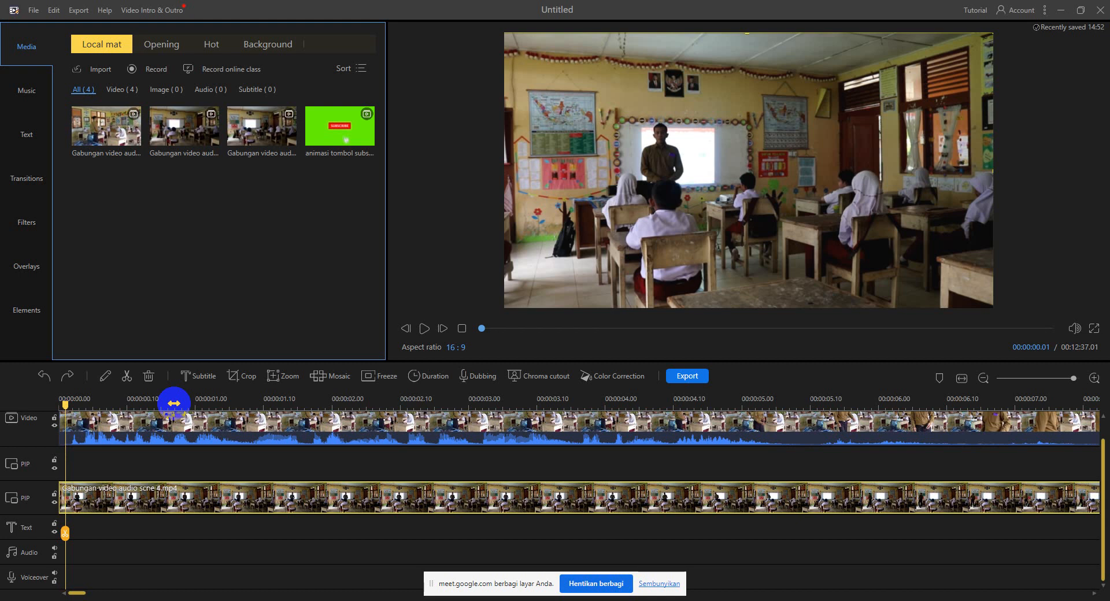
pyautogui.click(125, 379)
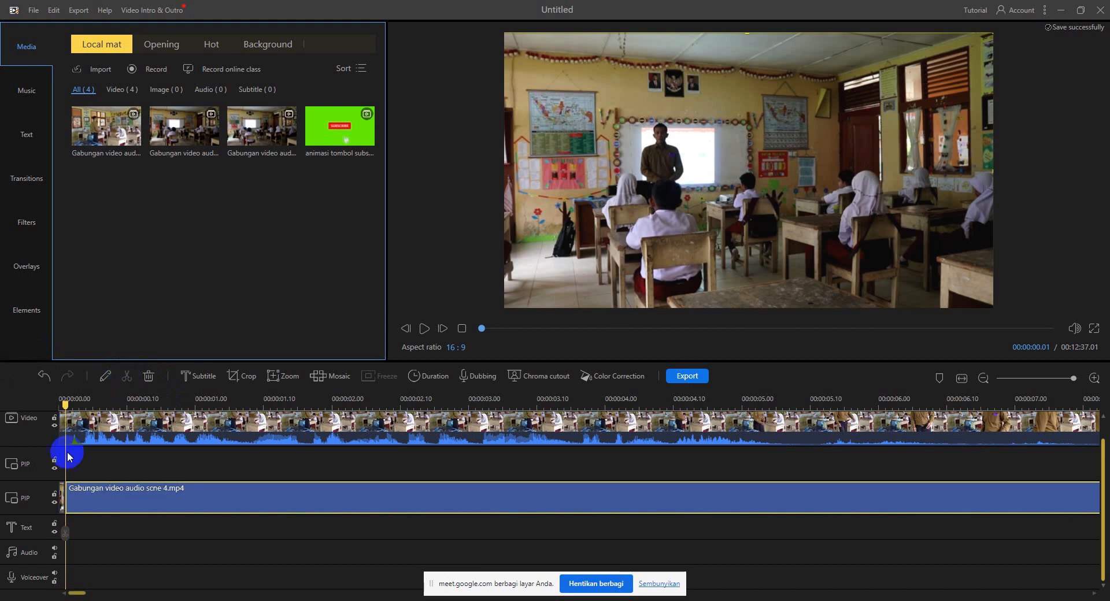
pyautogui.press('Down')
pyautogui.press('Up')
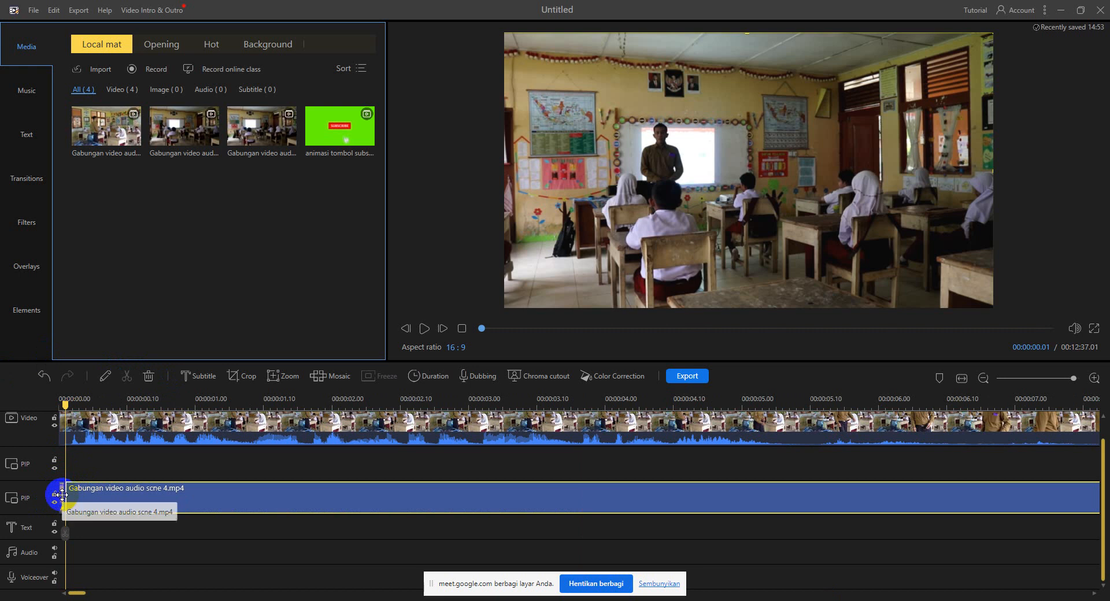
pyautogui.click(62, 494)
pyautogui.press('Delete')
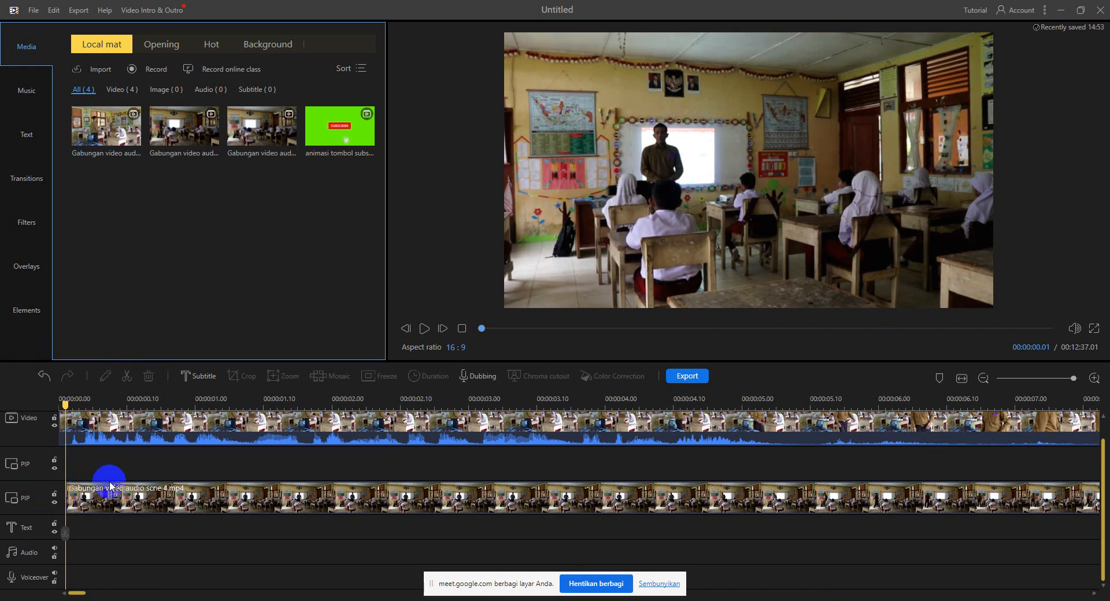
# Move the trimmed scne 4 clip back to the start of the second PIP track, closing the one-frame gap.
pyautogui.press('End')
pyautogui.press('Home')
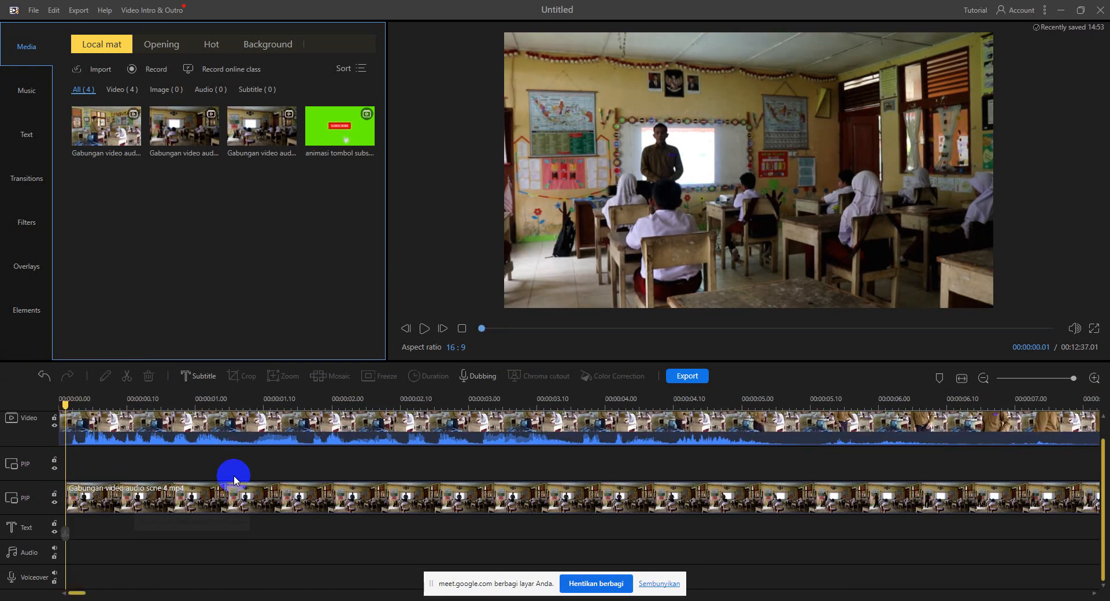
pyautogui.click(194, 499)
pyautogui.moveTo(193, 498); pyautogui.dragTo(157, 504)
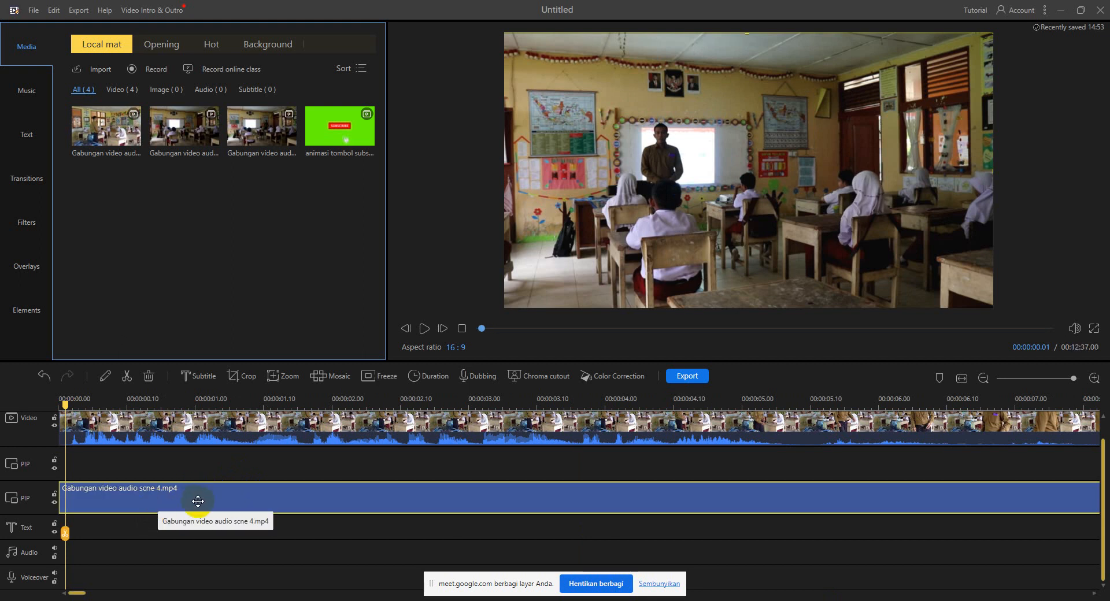
# Detach the trimmed scne 4 clip's audio to check its waveform alignment with the Video track, and undo the detachment.
pyautogui.rightClick(191, 502)
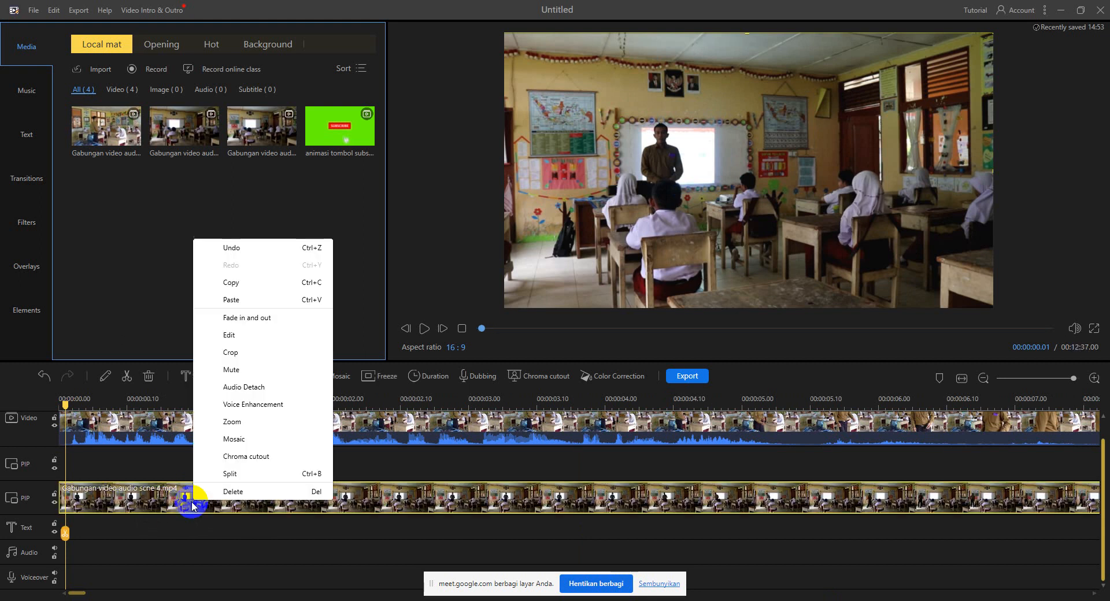
pyautogui.click(256, 388)
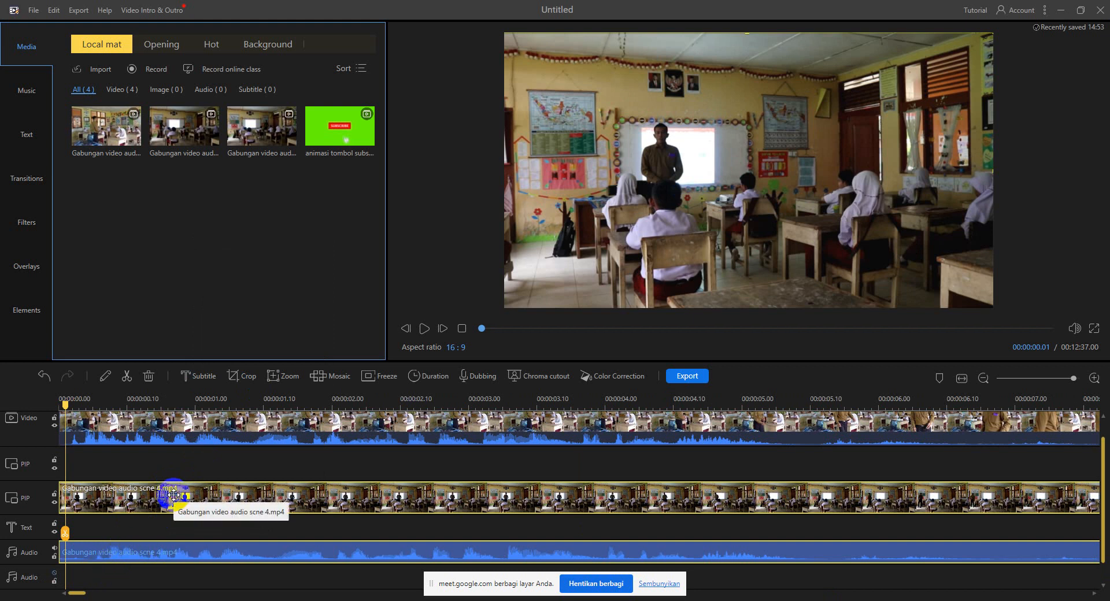
pyautogui.click(43, 375)
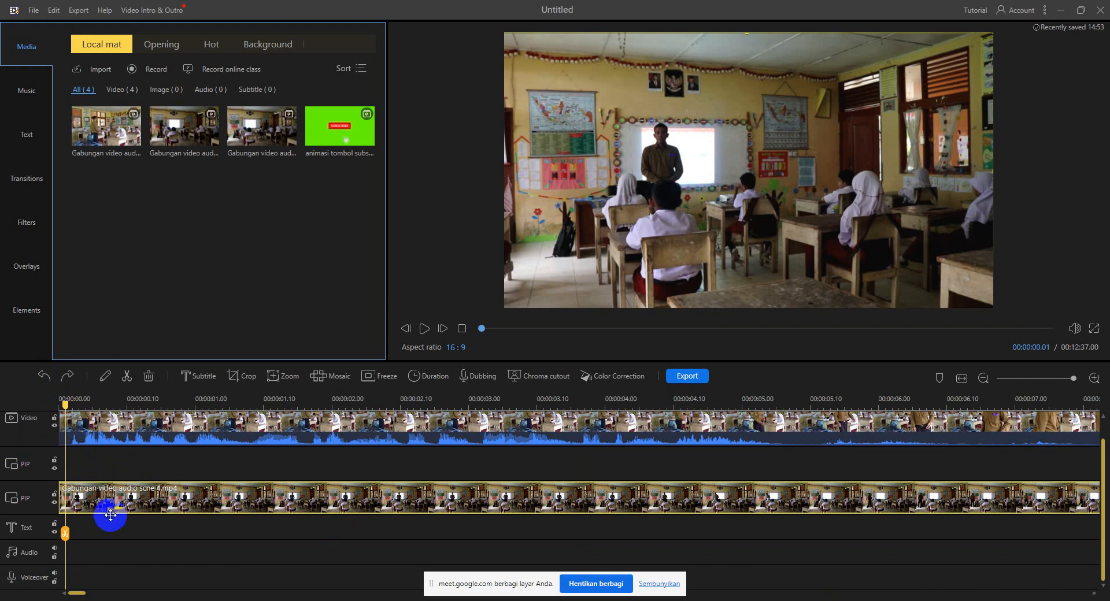
pyautogui.moveTo(112, 501); pyautogui.dragTo(86, 501)
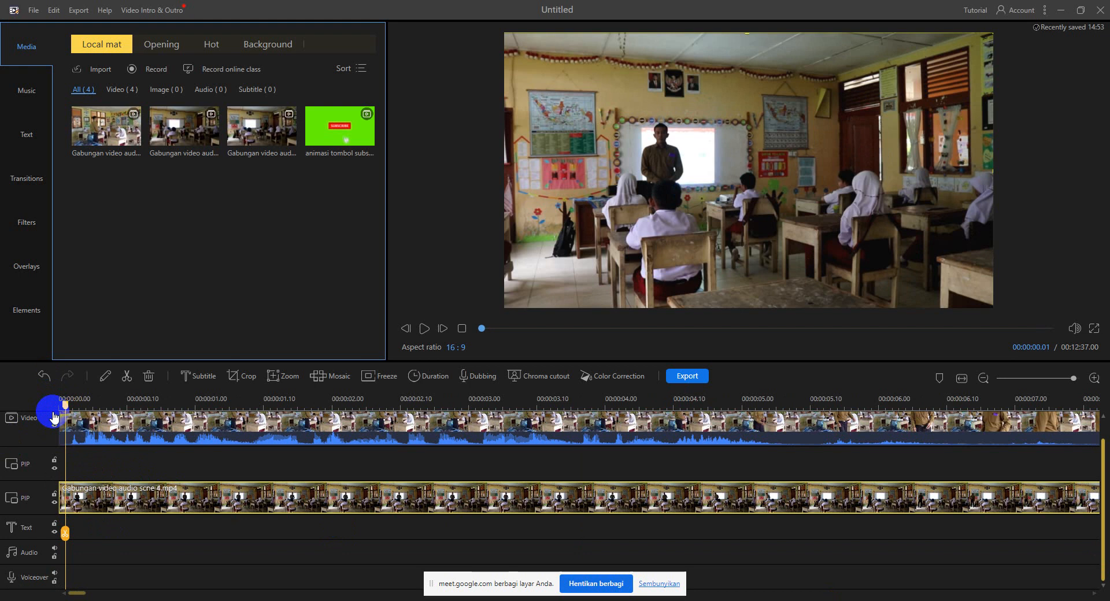
# Try splitting the scne 4 clip at 00:00:00.02, and undo the split.
pyautogui.moveTo(68, 400); pyautogui.dragTo(55, 402)
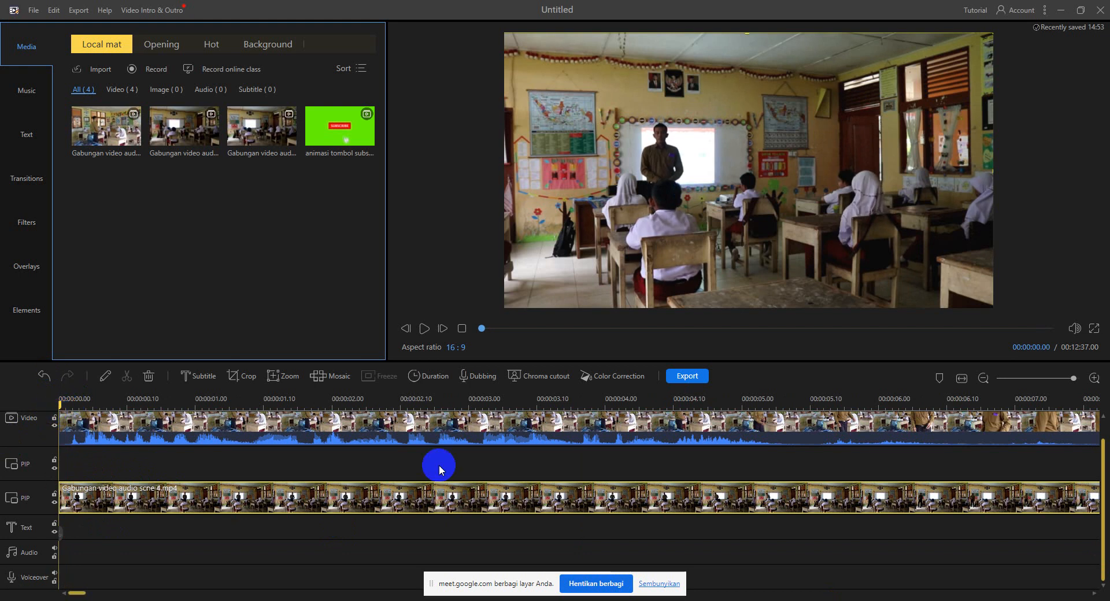
pyautogui.press('Right')
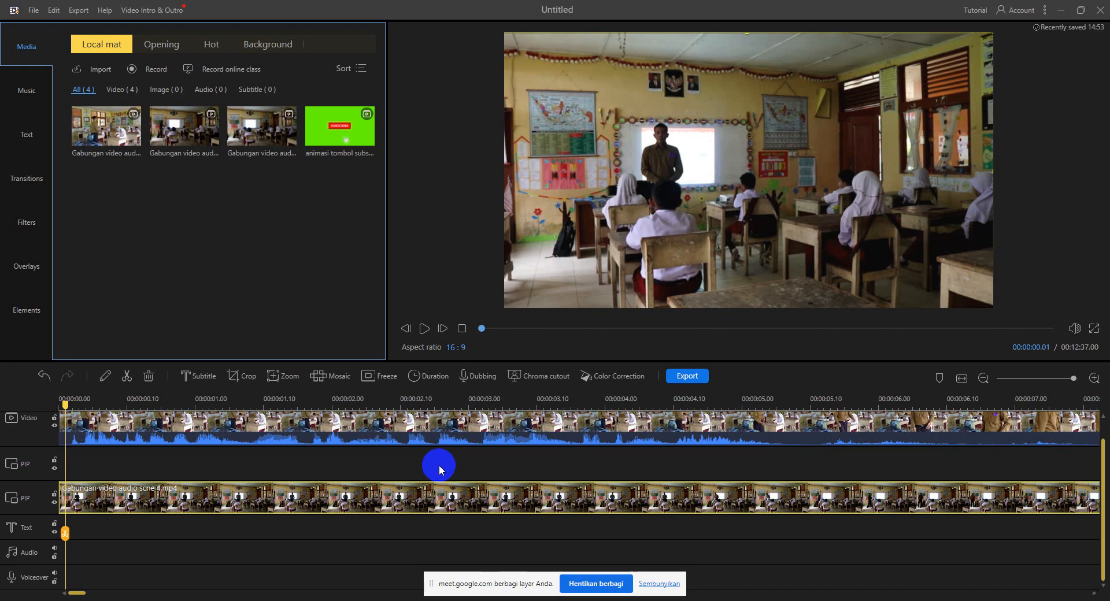
pyautogui.press('Right')
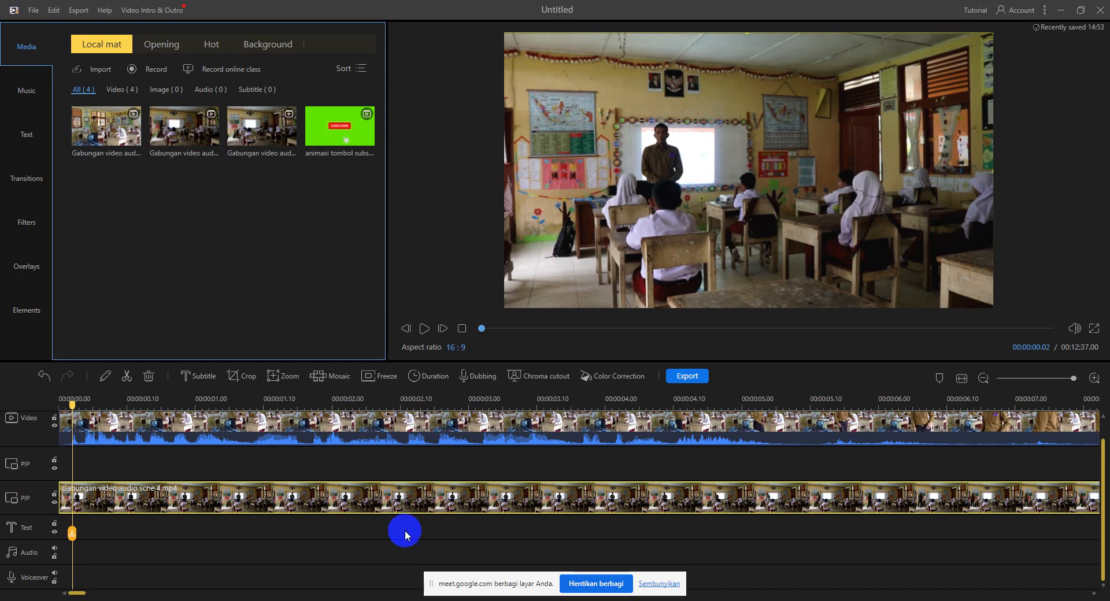
pyautogui.click(126, 379)
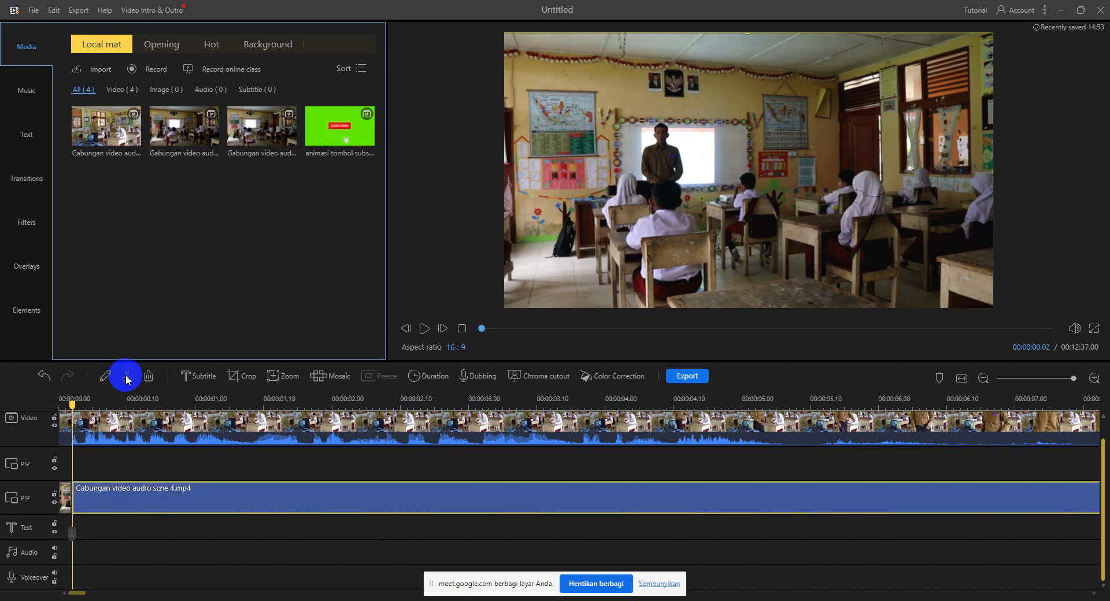
pyautogui.click(67, 496)
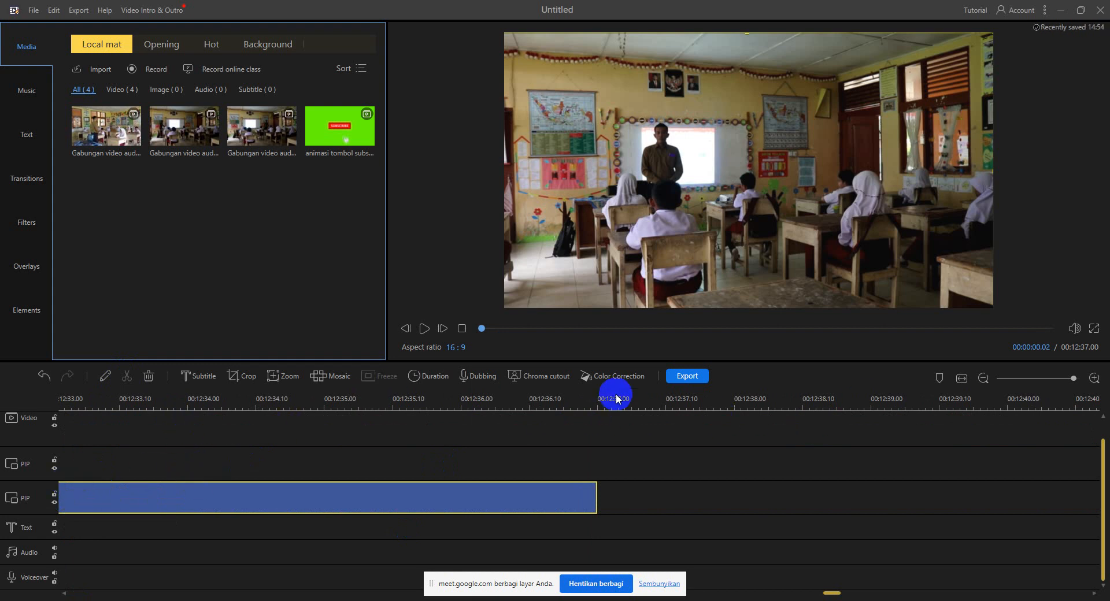
pyautogui.click(46, 375)
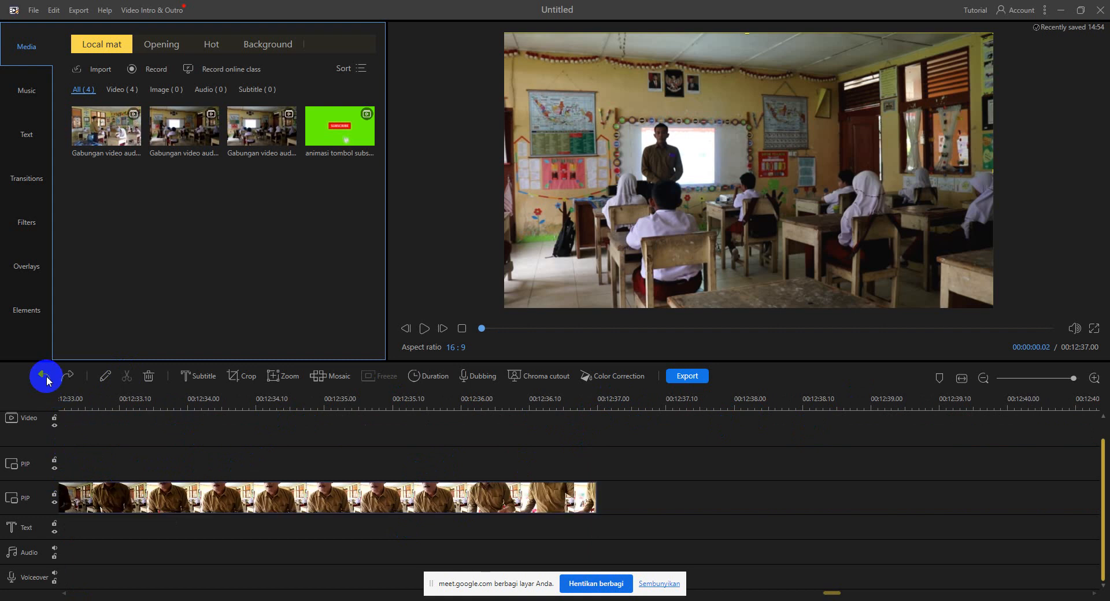
# Play the opening second of the timeline from the start twice to check the clips' sync, and return the playhead to 00:00:00.00.
pyautogui.click(599, 408)
pyautogui.moveTo(601, 405); pyautogui.dragTo(702, 429)
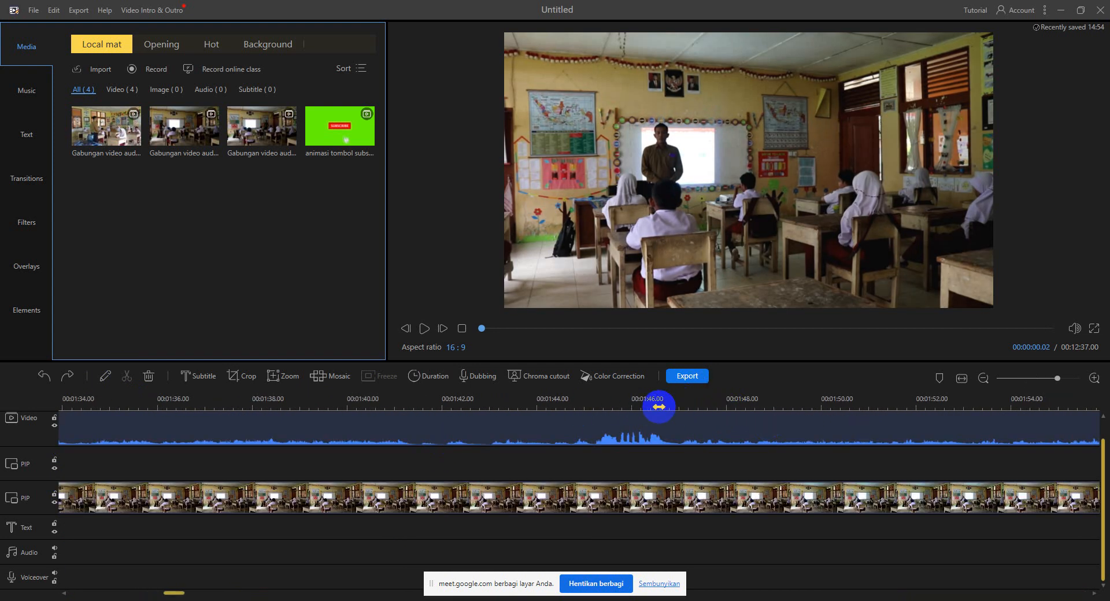
pyautogui.moveTo(658, 406); pyautogui.dragTo(174, 414)
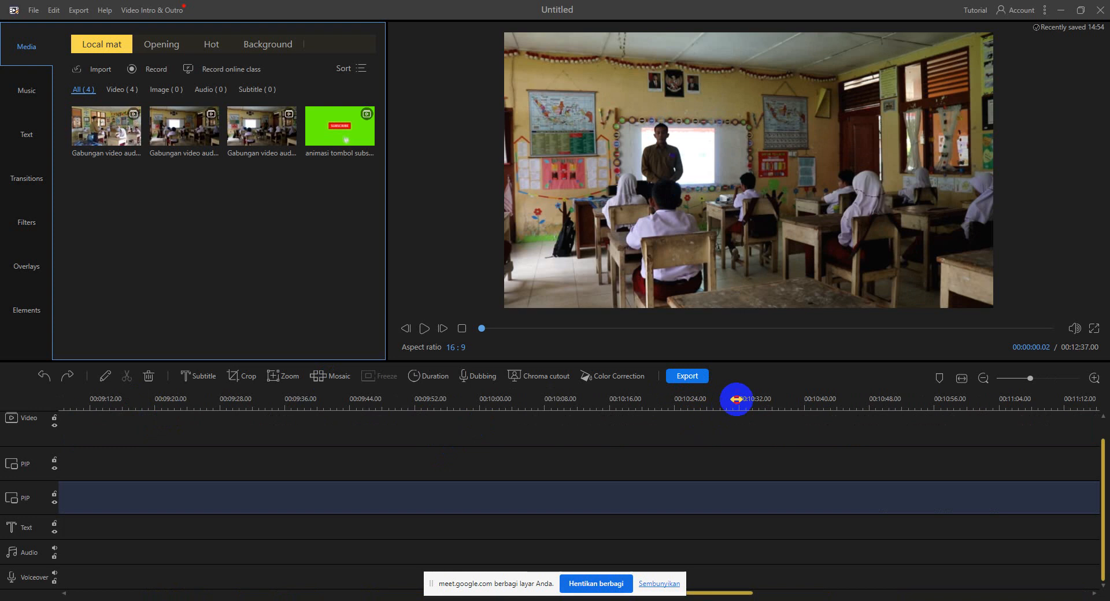
pyautogui.moveTo(738, 396); pyautogui.dragTo(18, 421)
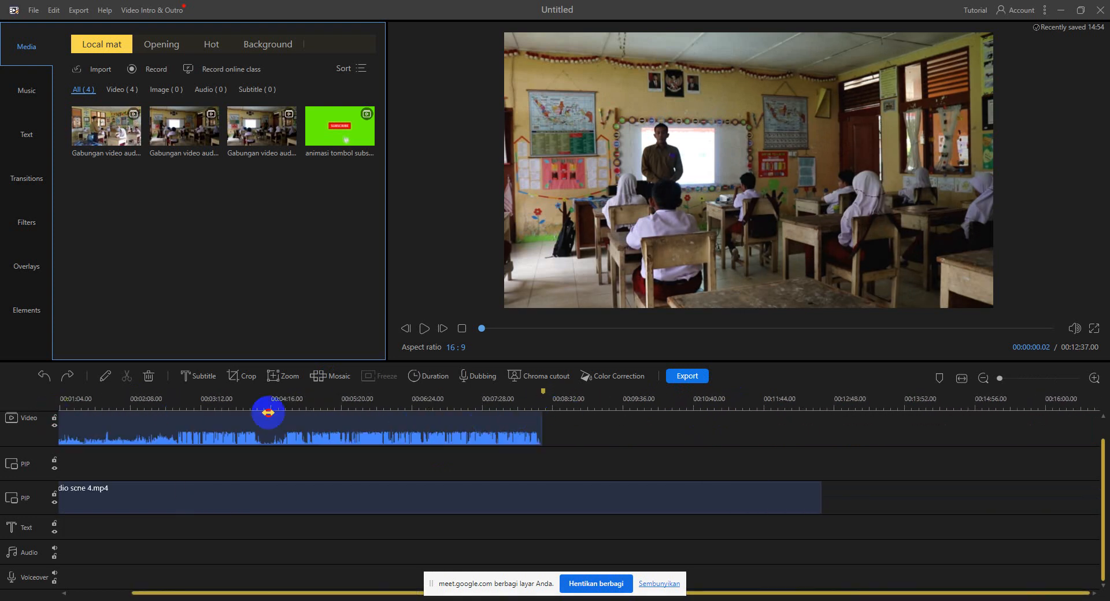
pyautogui.click(427, 329)
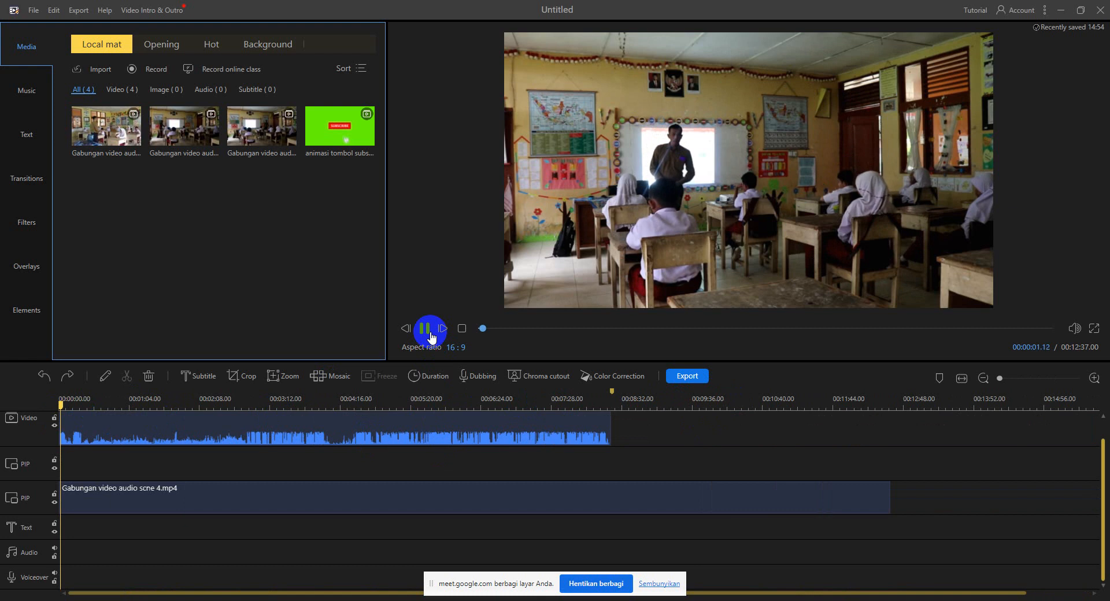
pyautogui.click(426, 329)
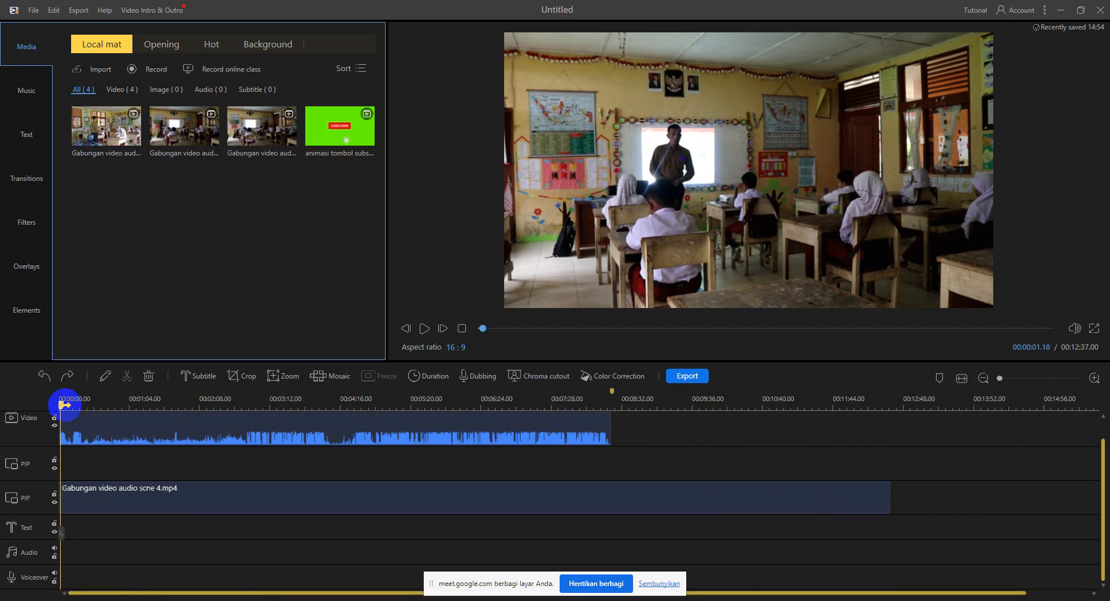
pyautogui.moveTo(63, 405); pyautogui.dragTo(580, 390)
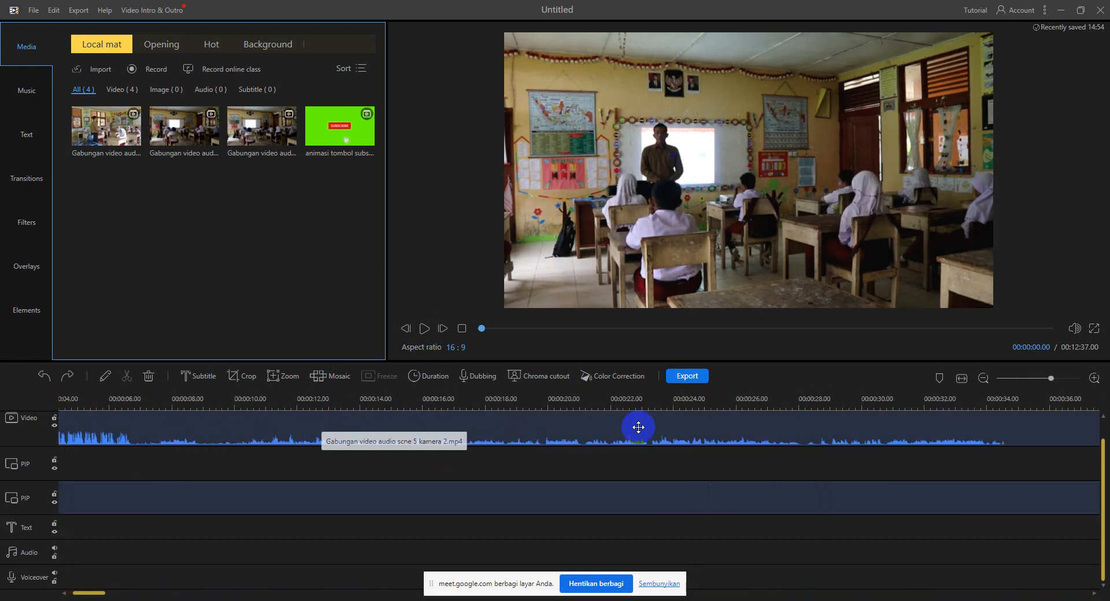
pyautogui.click(425, 334)
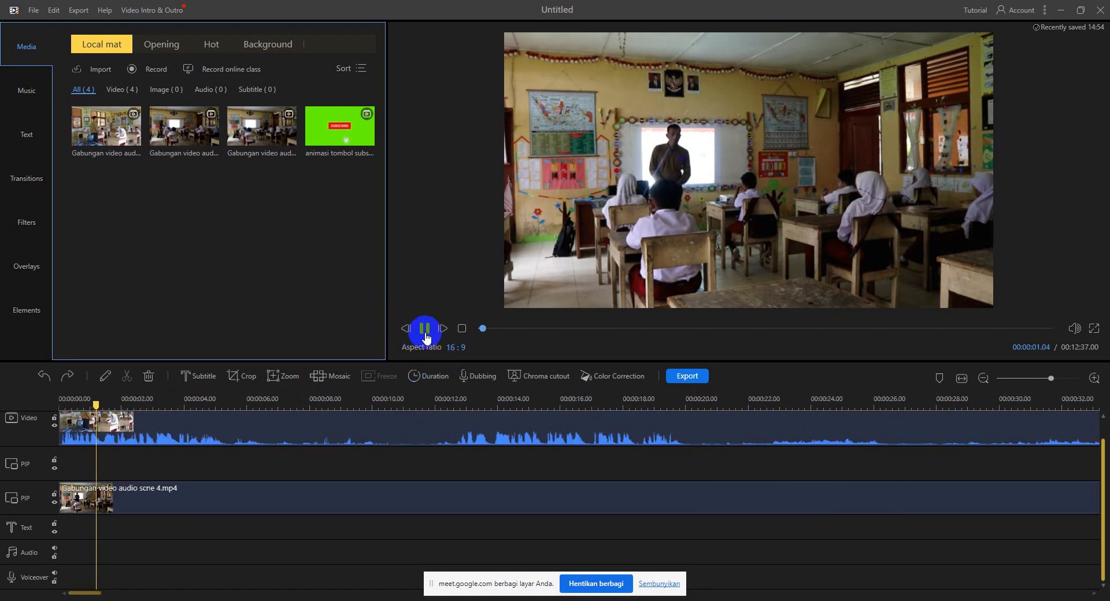
pyautogui.click(425, 330)
pyautogui.click(115, 427)
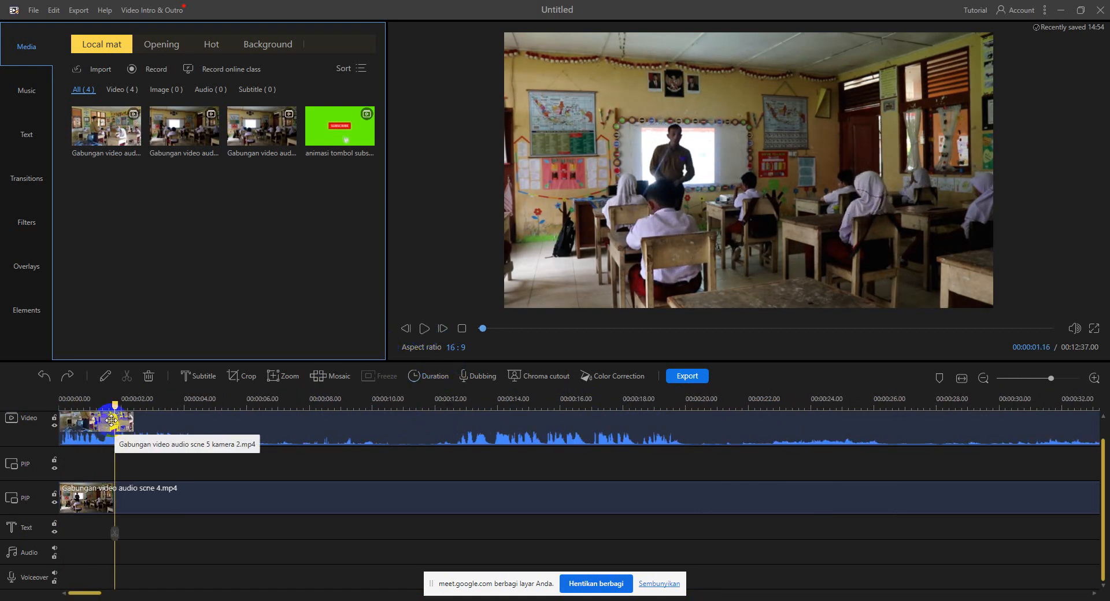
pyautogui.moveTo(114, 403); pyautogui.dragTo(37, 418)
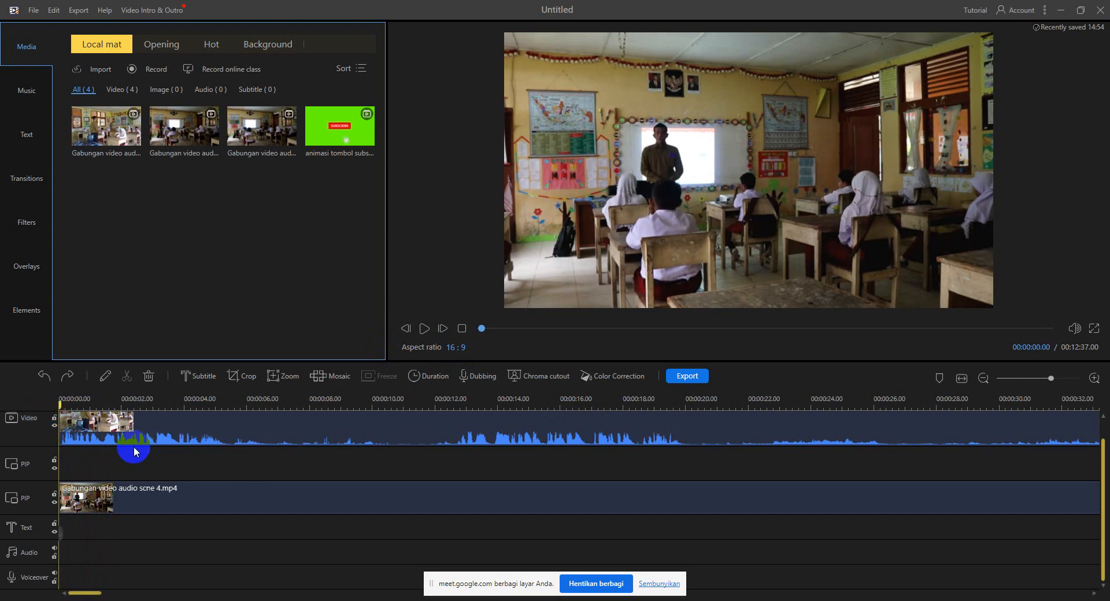
# Detach the audio of the scne 4 clip on the second PIP track and lock the Video track.
pyautogui.click(166, 496)
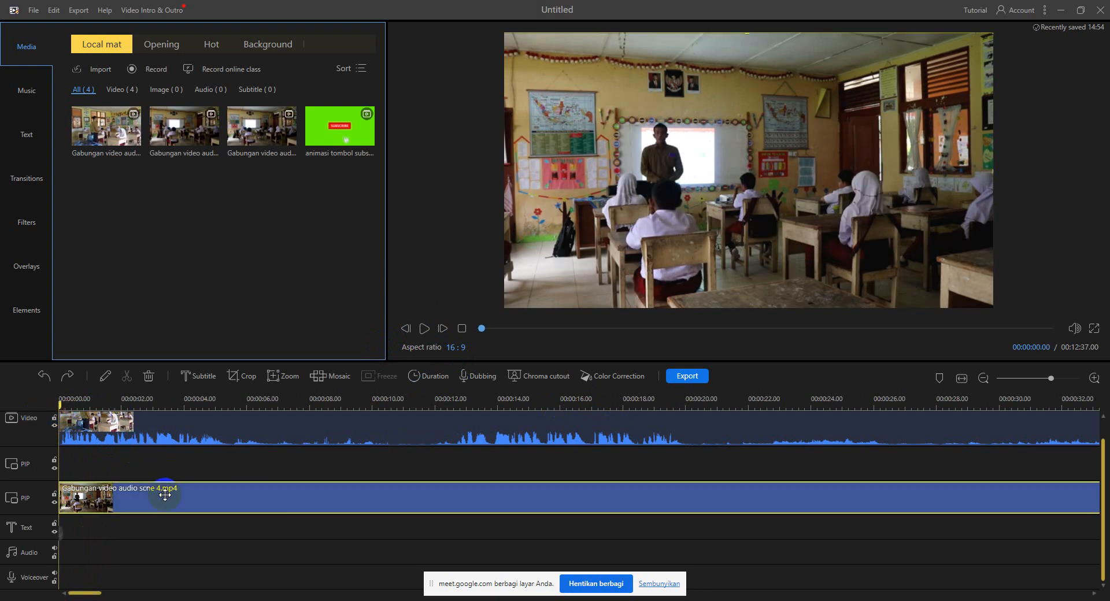
pyautogui.rightClick(165, 499)
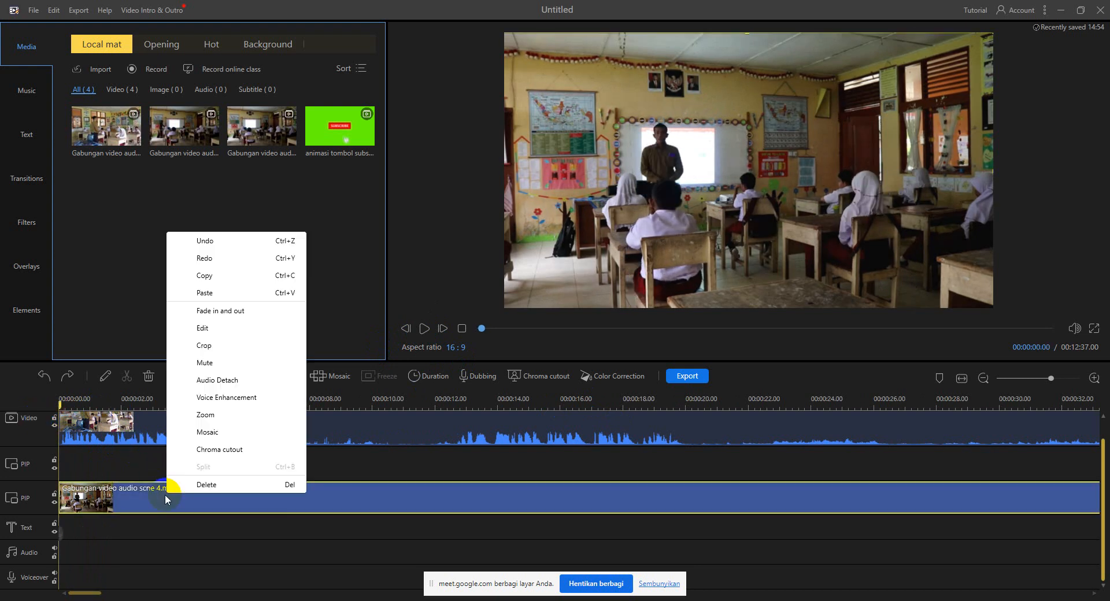
pyautogui.click(245, 381)
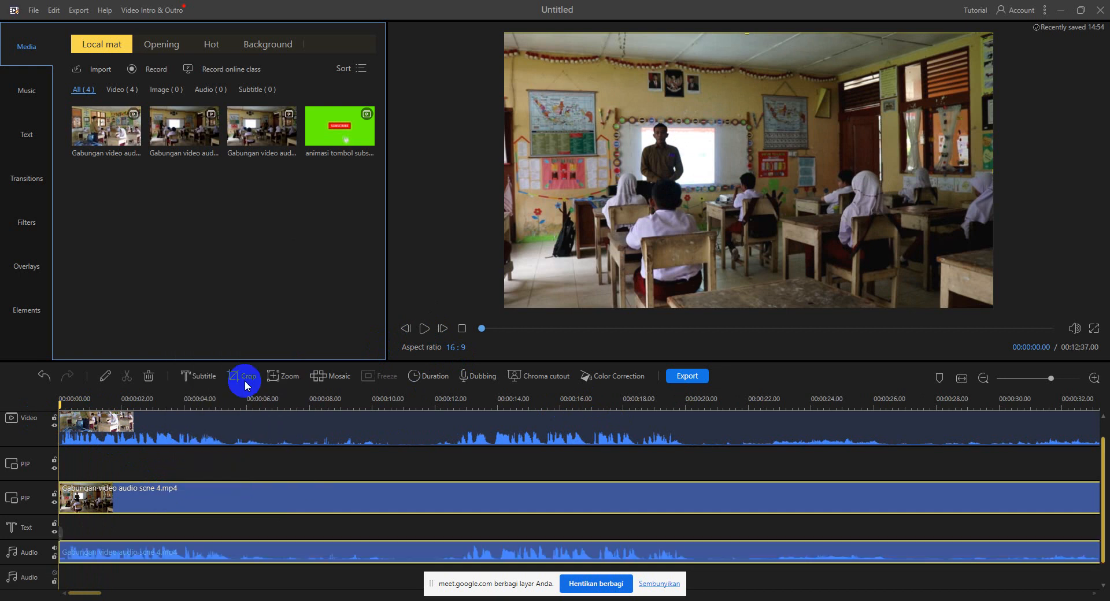
pyautogui.click(54, 420)
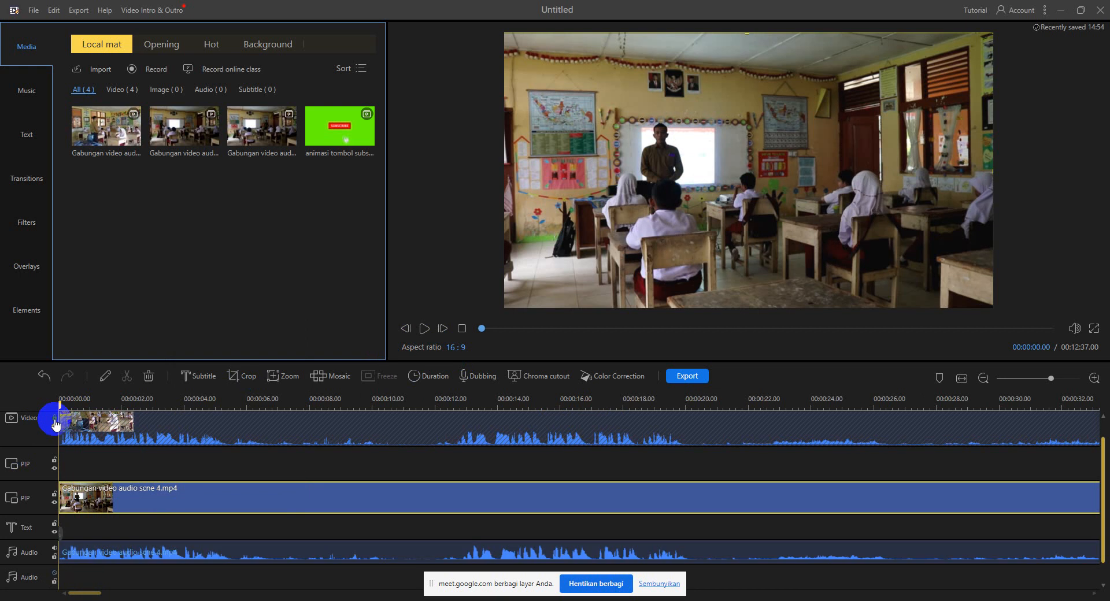
# Play the first seconds from the start several times to listen to the detached scne 4 audio, returning the playhead to the start.
pyautogui.click(425, 328)
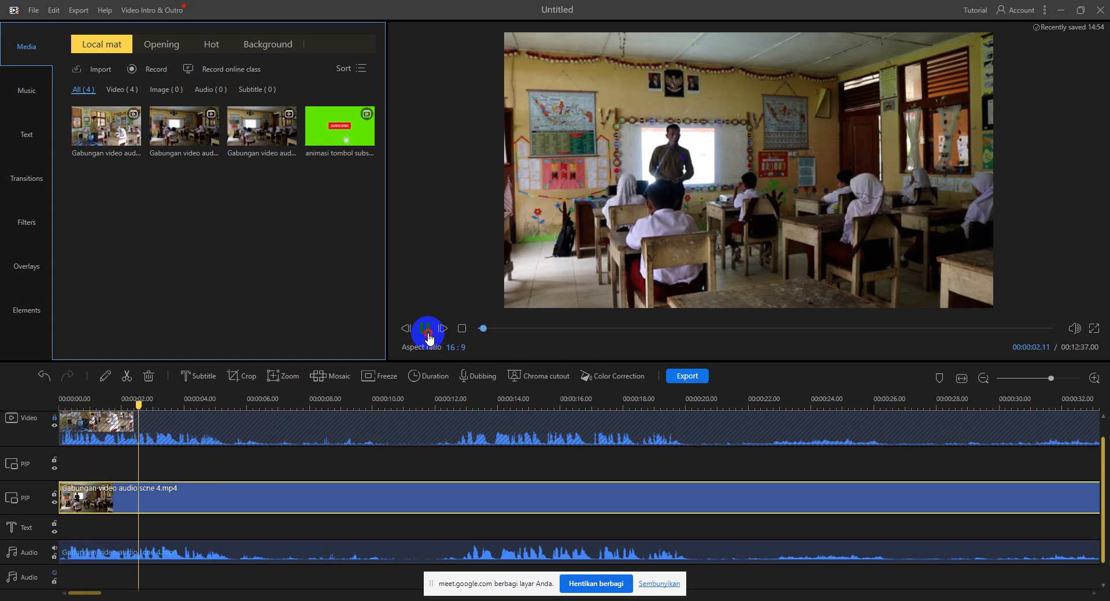
pyautogui.click(425, 329)
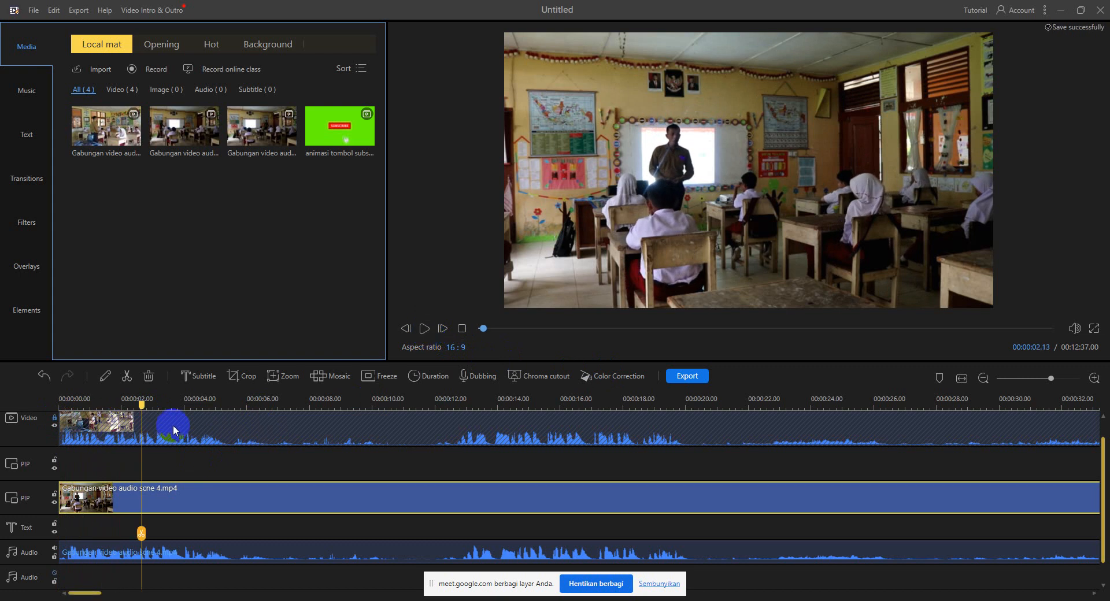
pyautogui.moveTo(141, 403); pyautogui.dragTo(80, 404)
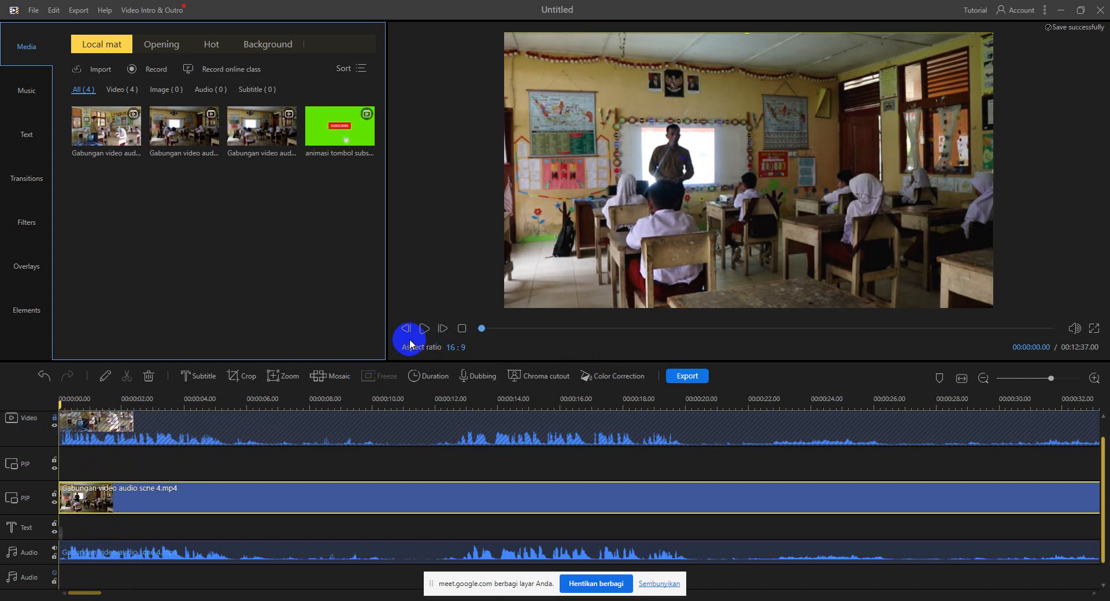
pyautogui.click(425, 329)
pyautogui.moveTo(140, 404); pyautogui.dragTo(59, 404)
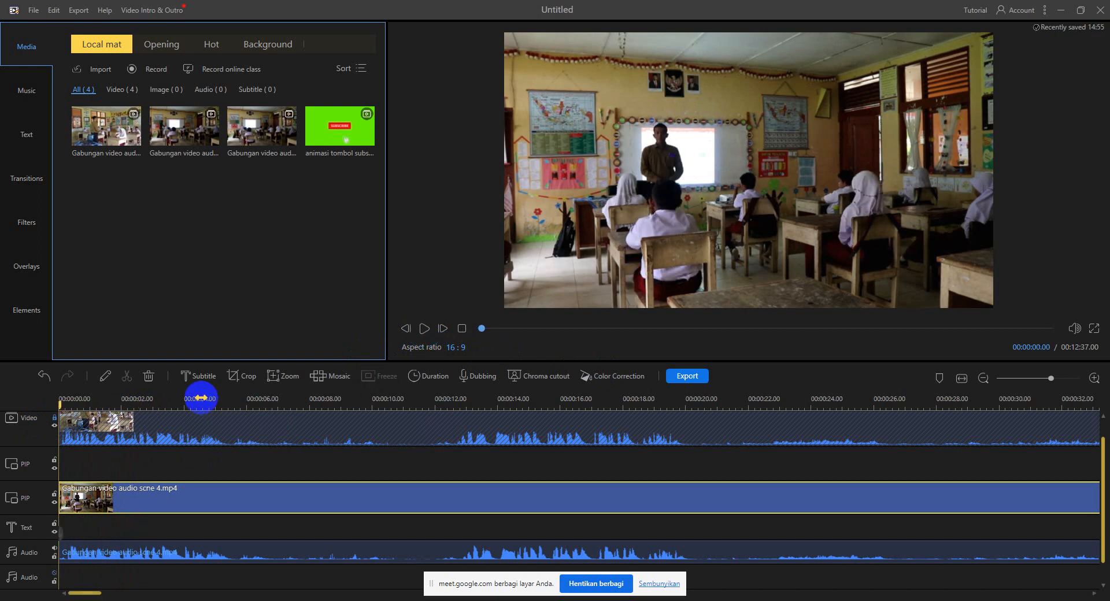
pyautogui.click(423, 332)
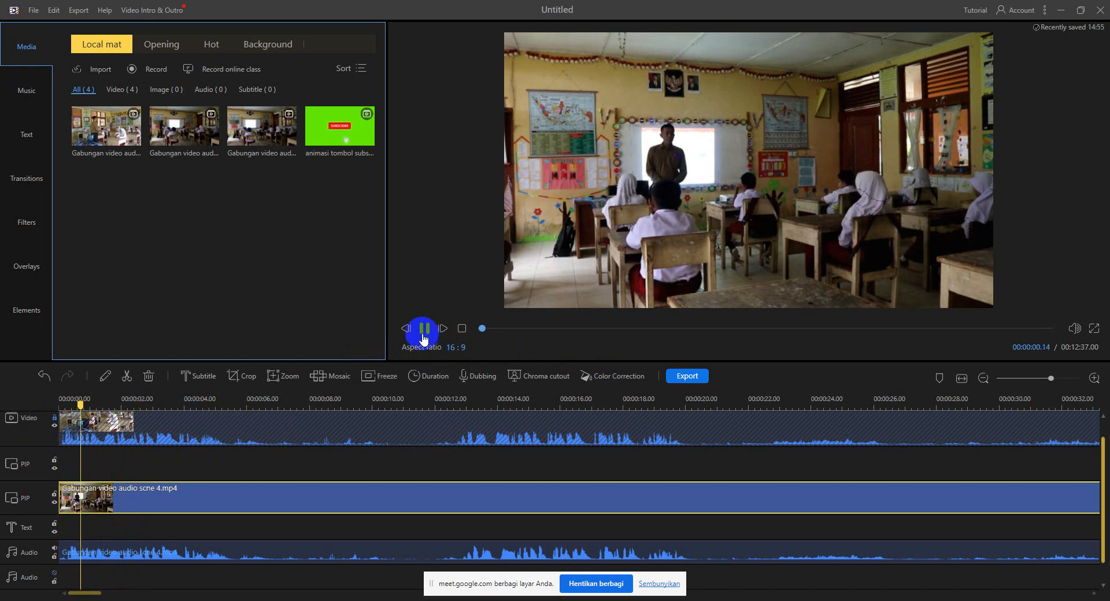
pyautogui.click(424, 329)
pyautogui.moveTo(100, 405); pyautogui.dragTo(59, 404)
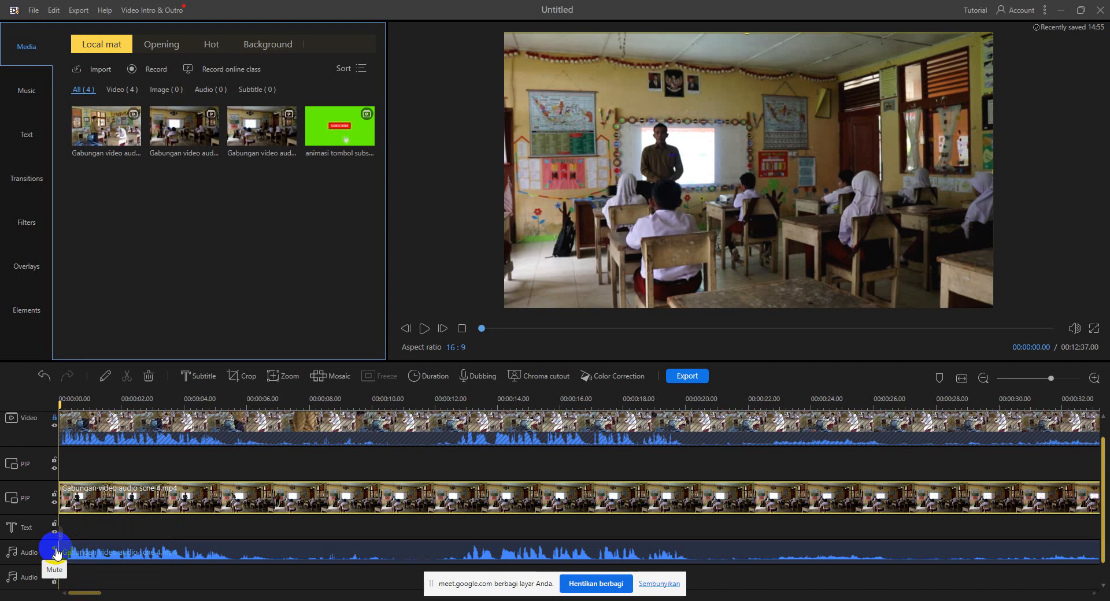
# Mute the Audio track for a playback check from the start, and undo the scne 4 clip's audio detachment.
pyautogui.click(56, 550)
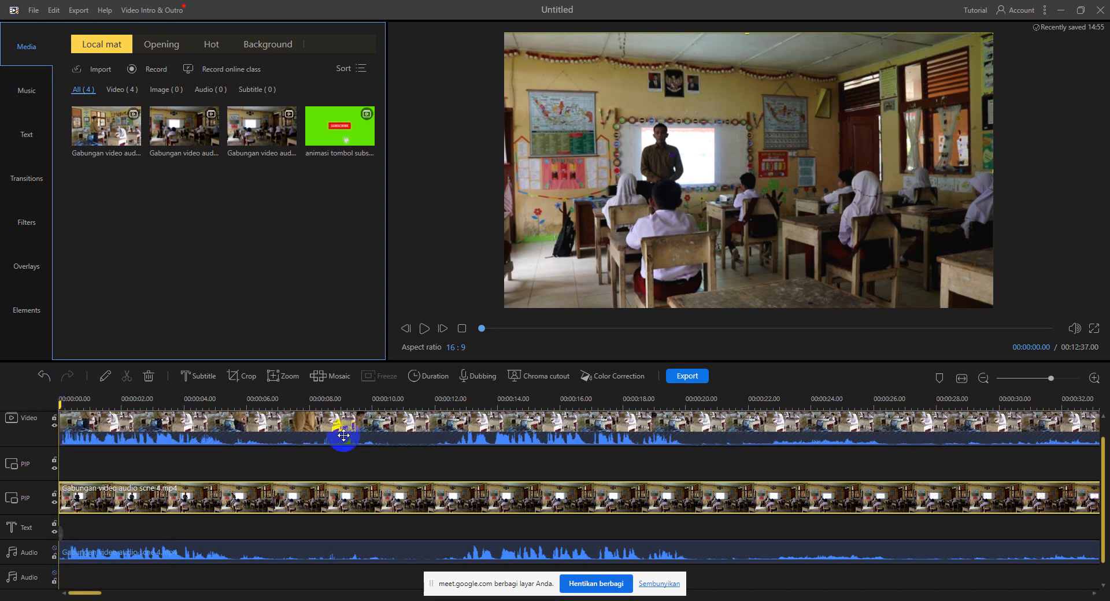
pyautogui.click(424, 329)
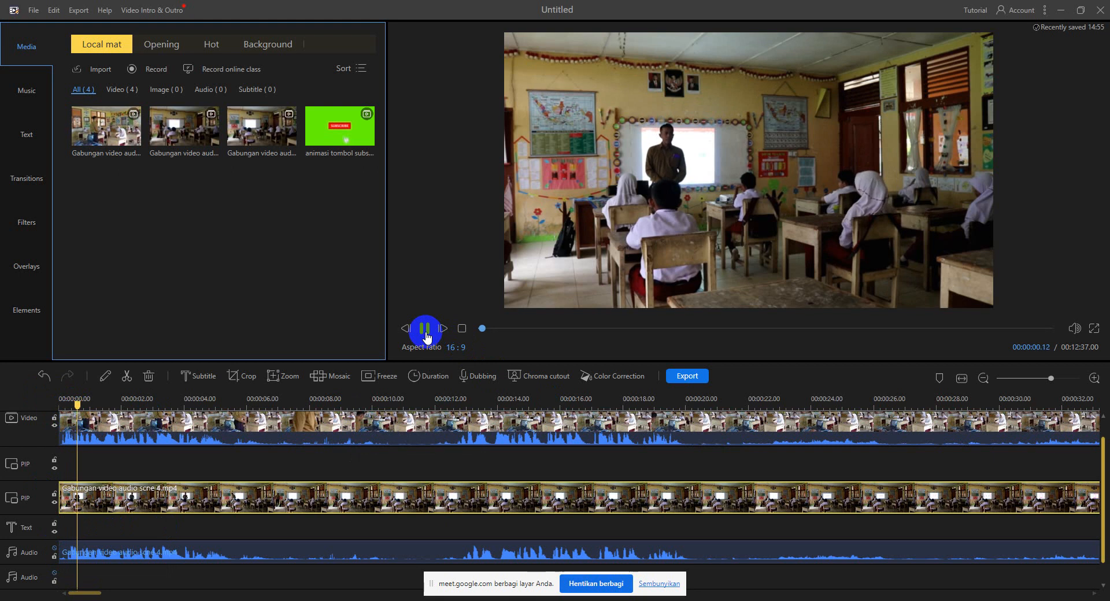
pyautogui.click(425, 332)
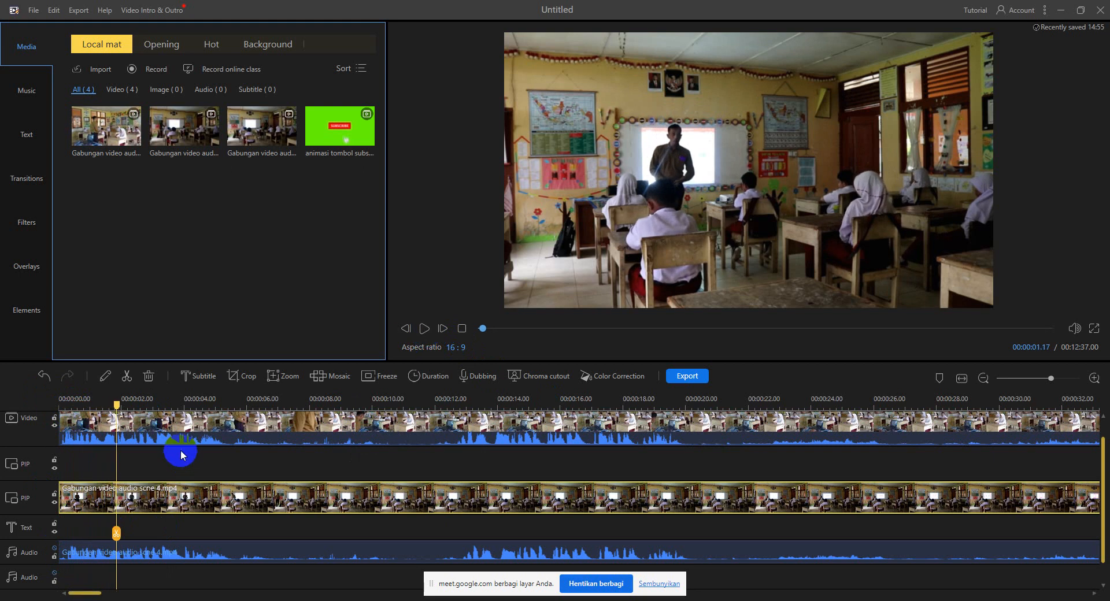
pyautogui.moveTo(115, 404); pyautogui.dragTo(52, 416)
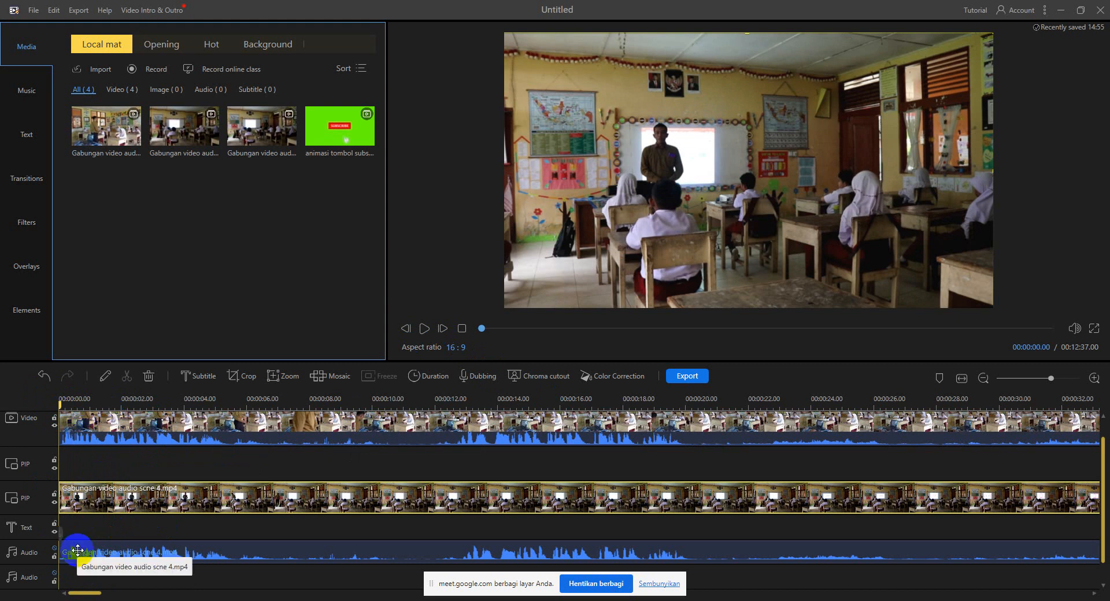
pyautogui.click(43, 378)
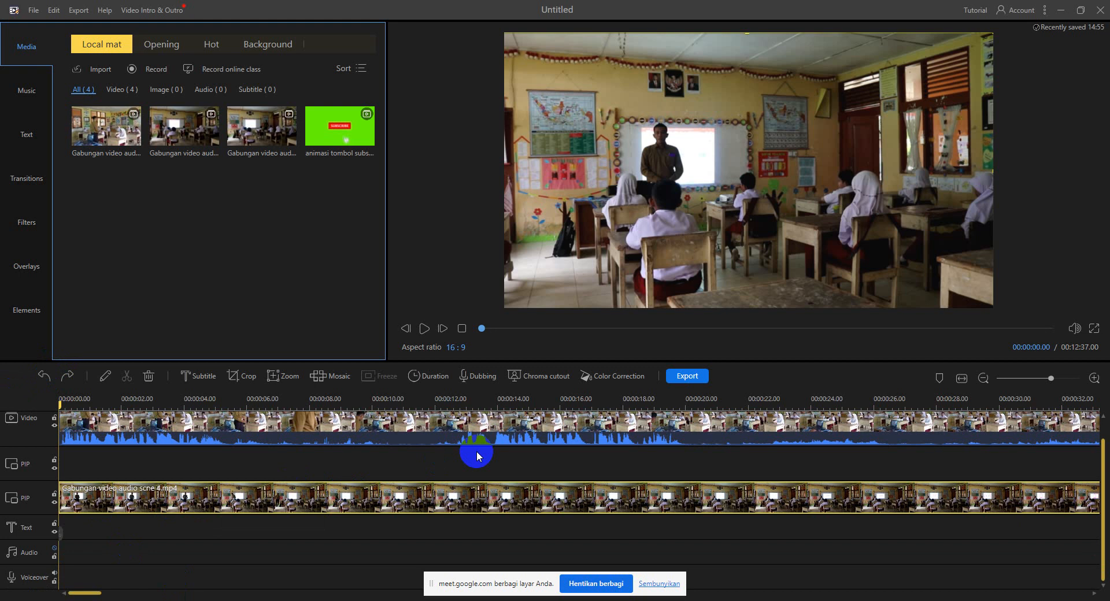
# Split the scne 4 clip at 00:00:00.01 and delete the one-frame piece before the cut.
pyautogui.press('Right')
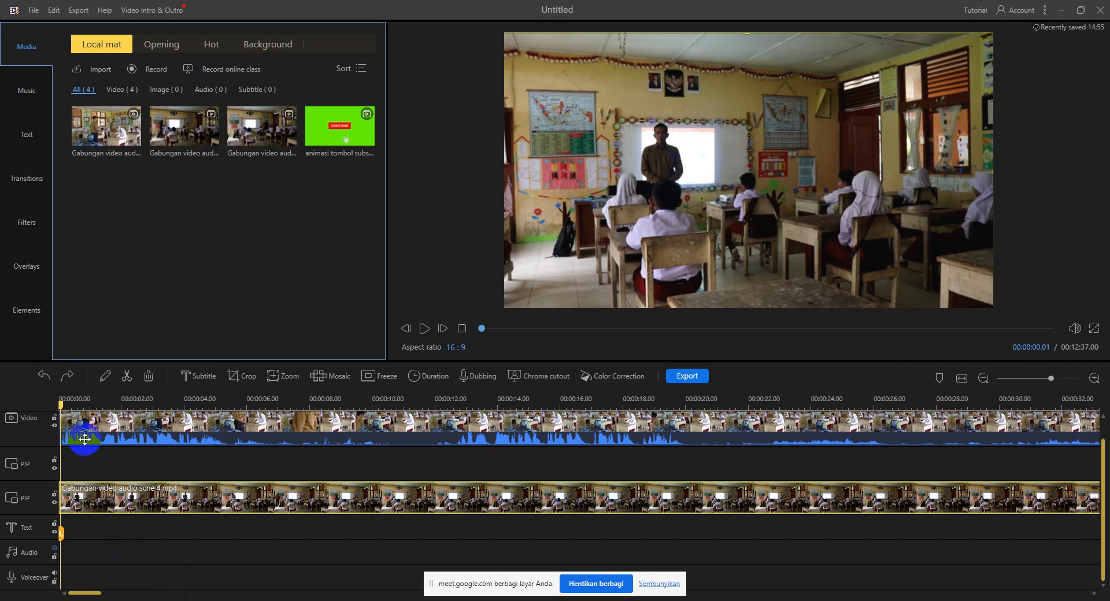
pyautogui.moveTo(74, 410); pyautogui.dragTo(599, 381)
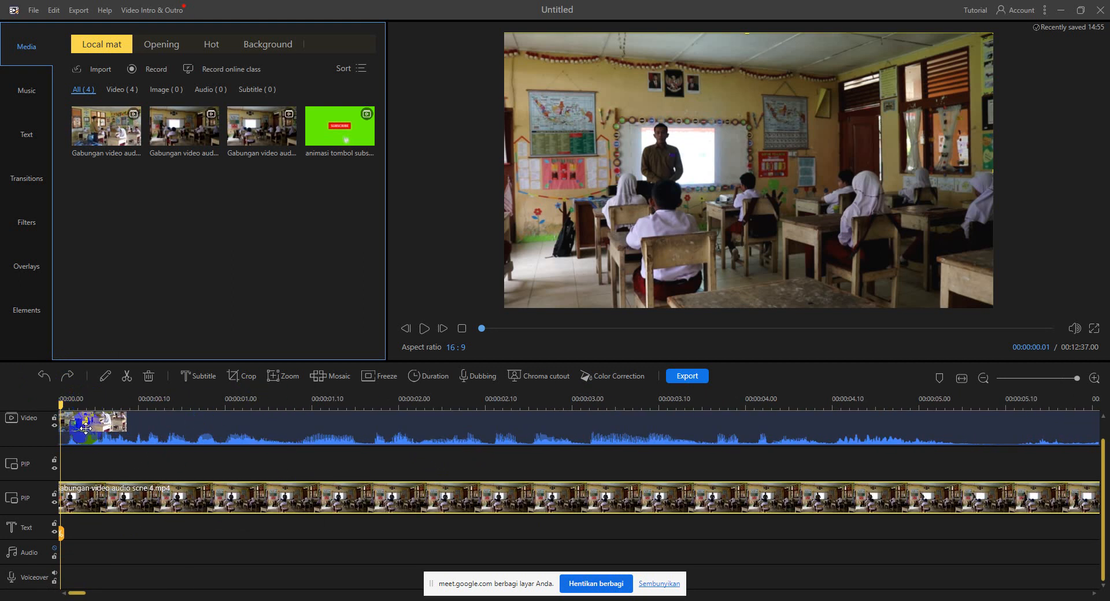
pyautogui.click(70, 502)
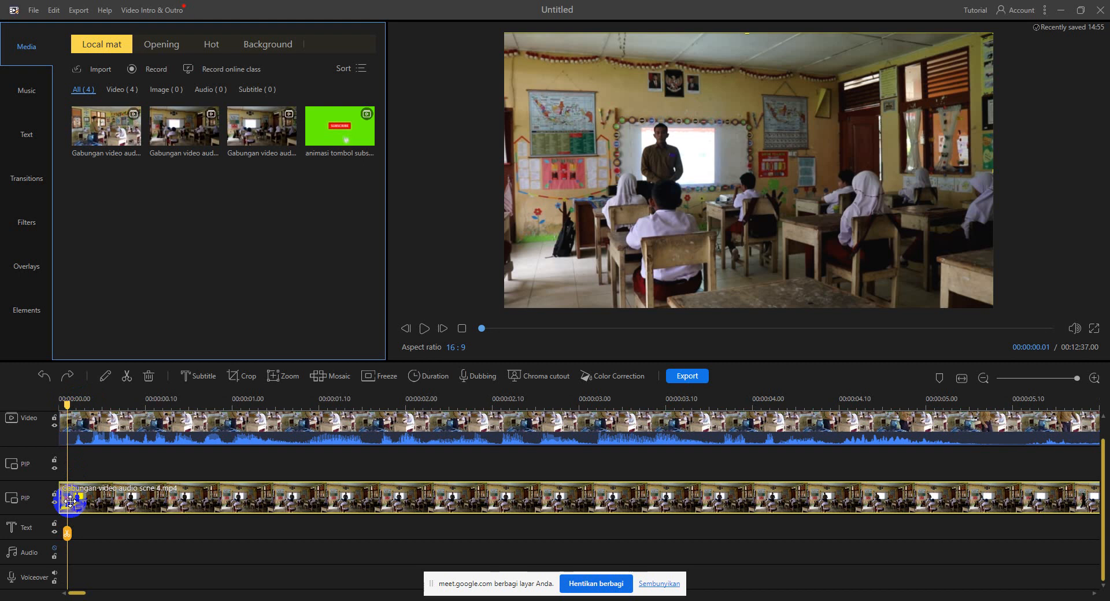
pyautogui.click(127, 379)
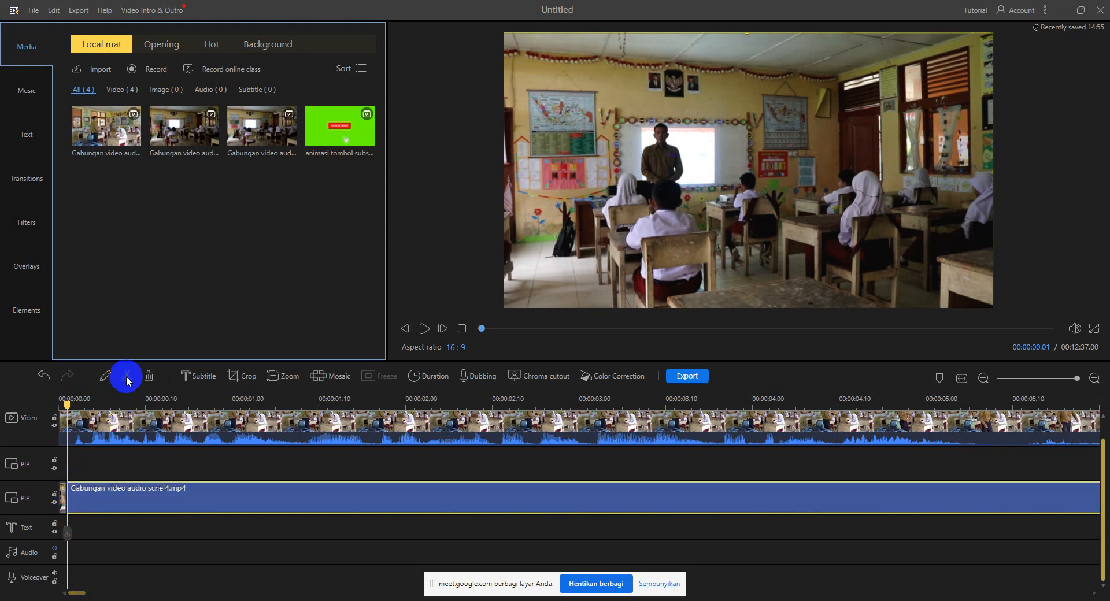
pyautogui.click(61, 496)
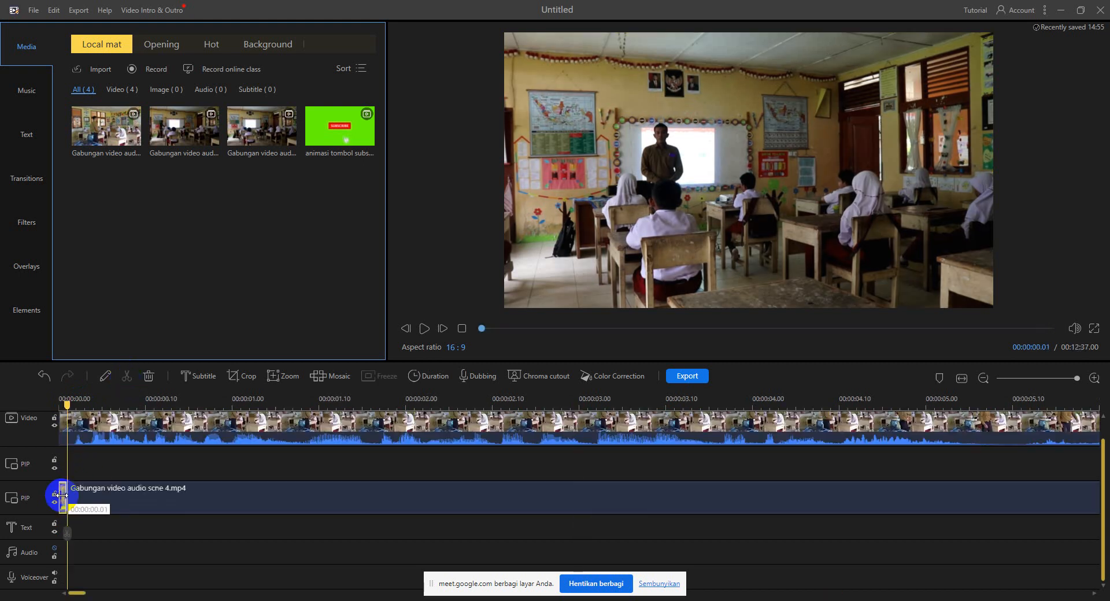
pyautogui.press('Delete')
# Move the remaining scne 4 clip to the start of the second PIP track, closing the one-frame gap.
pyautogui.press('End')
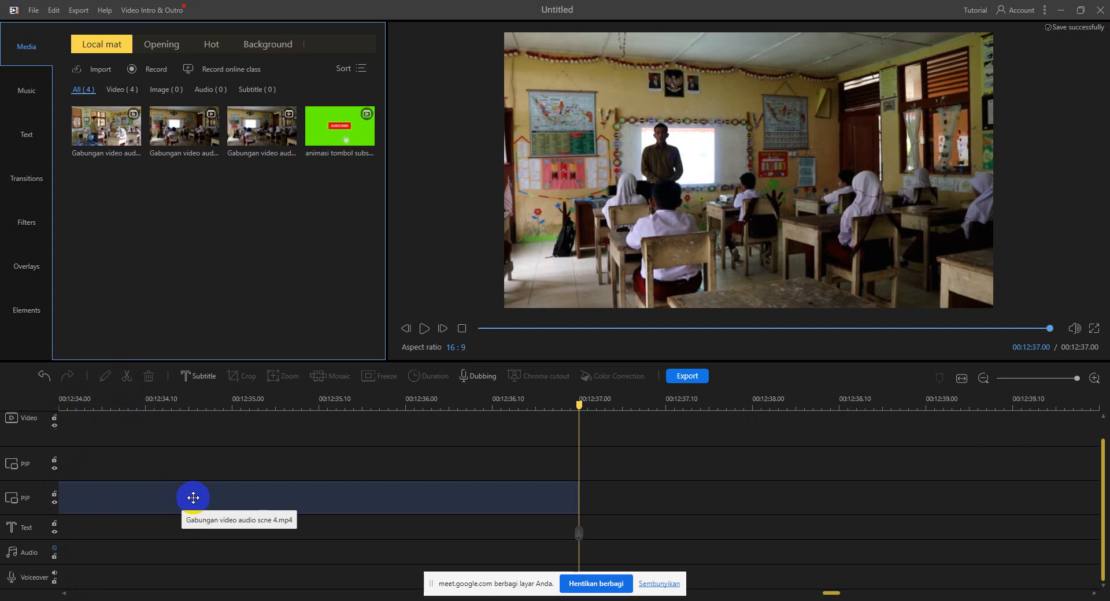
pyautogui.press('Home')
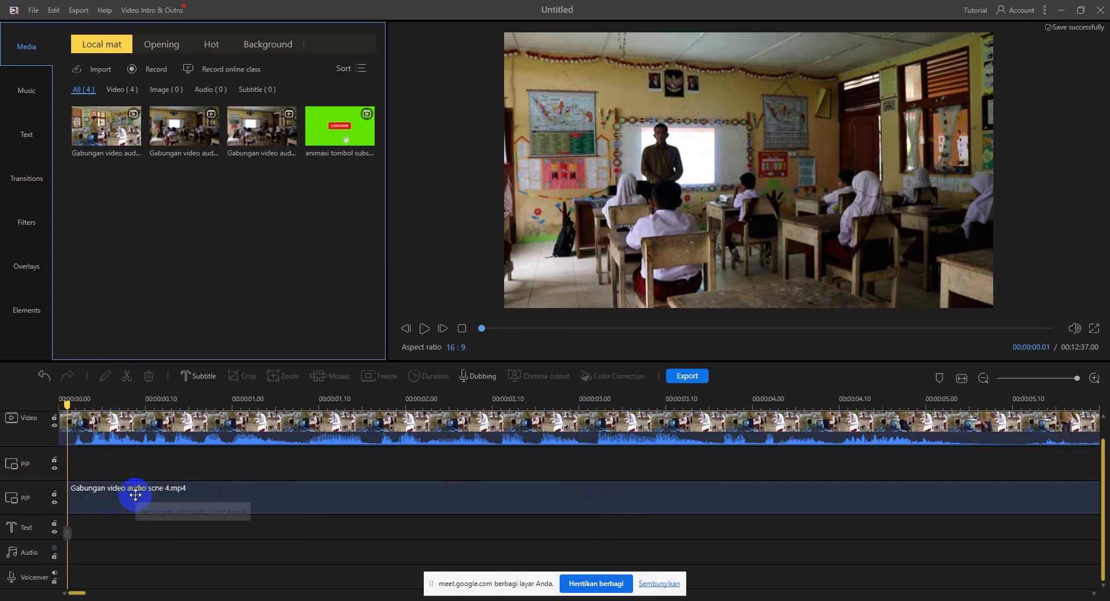
pyautogui.moveTo(148, 497); pyautogui.dragTo(121, 501)
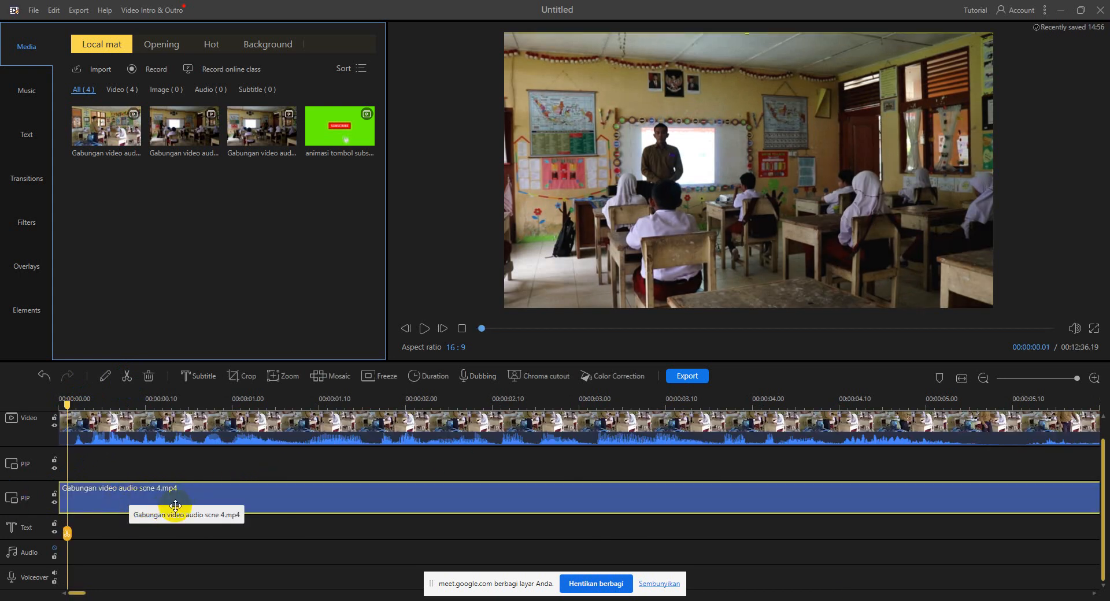
# Detach the shifted scne 4 clip's audio and place the playhead at 00:00:00.02 to compare its waveform with the Video track's.
pyautogui.rightClick(209, 493)
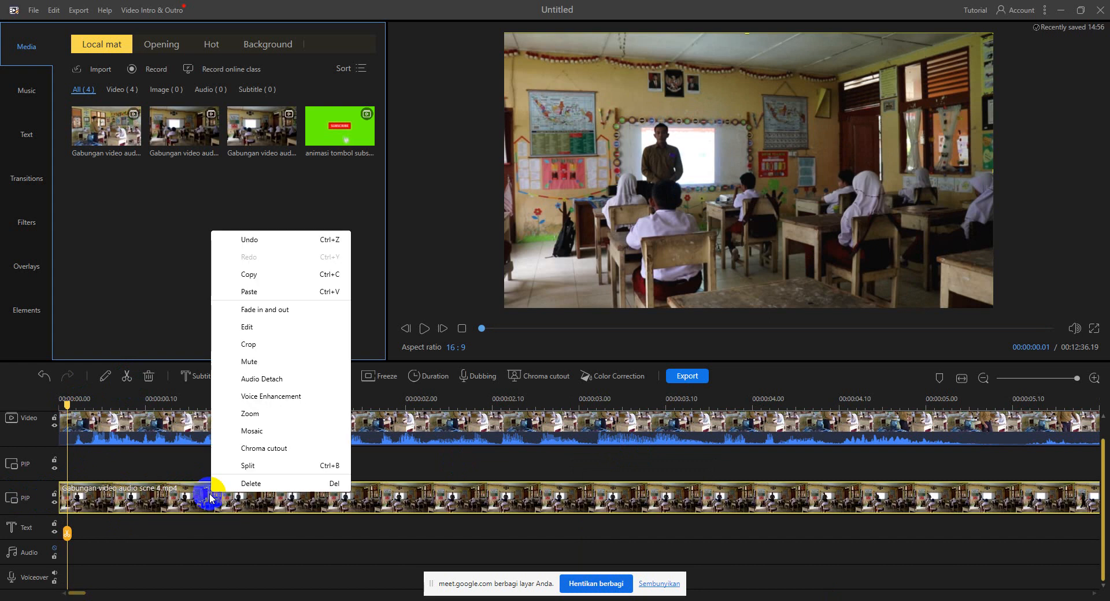
pyautogui.click(273, 380)
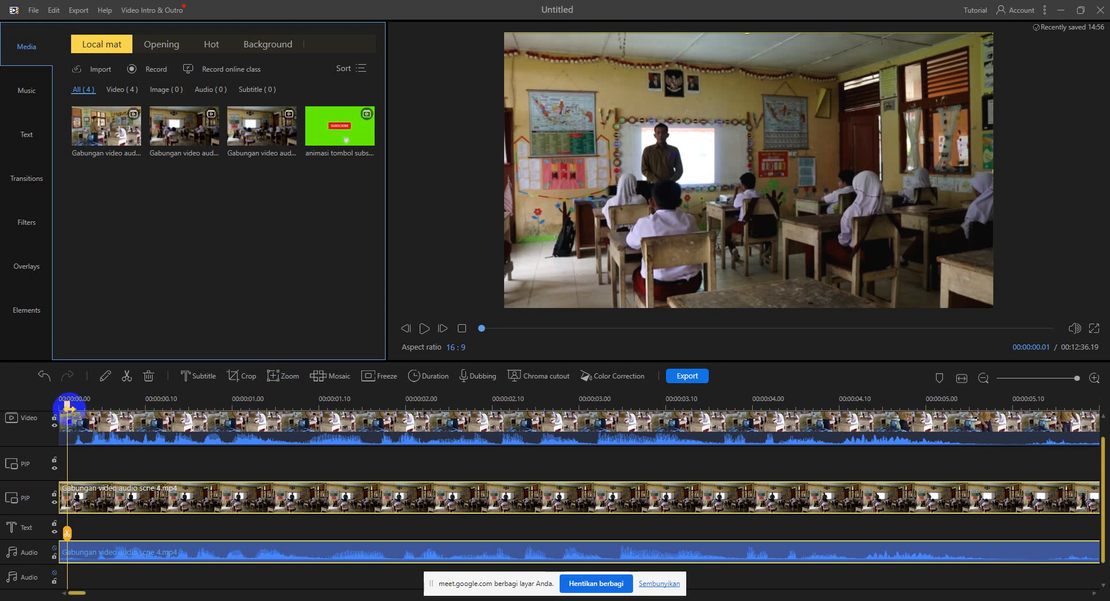
pyautogui.moveTo(68, 415); pyautogui.dragTo(48, 413)
pyautogui.press('Right')
pyautogui.press('Right')
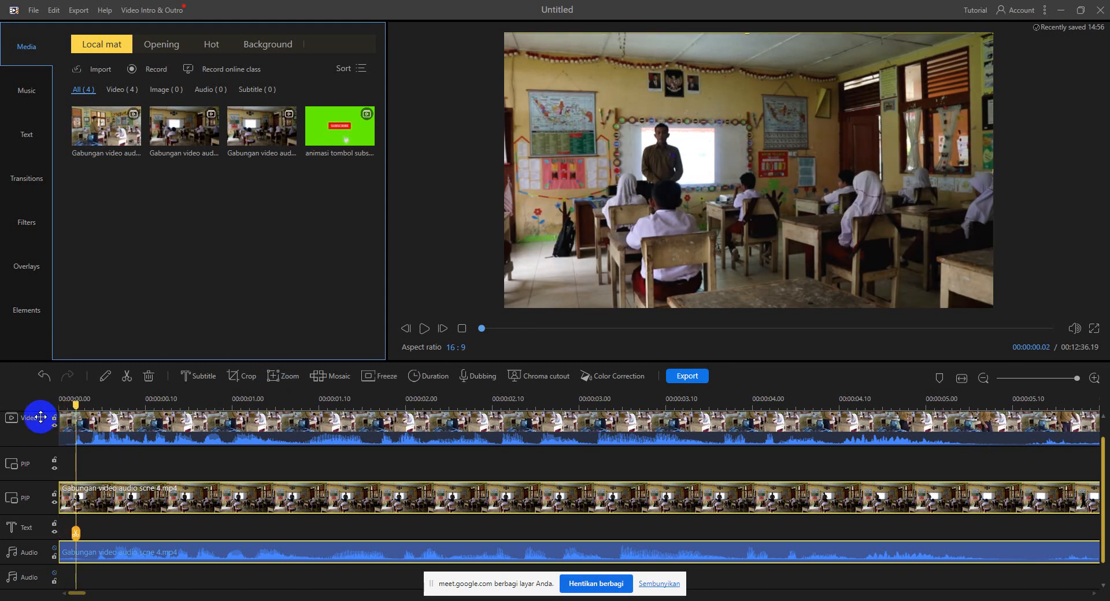
# Compare the two audio waveforms frame by frame between 00:00:00.01 and 00:00:00.03, and undo the scne 4 clip's audio detachment.
pyautogui.press('Right')
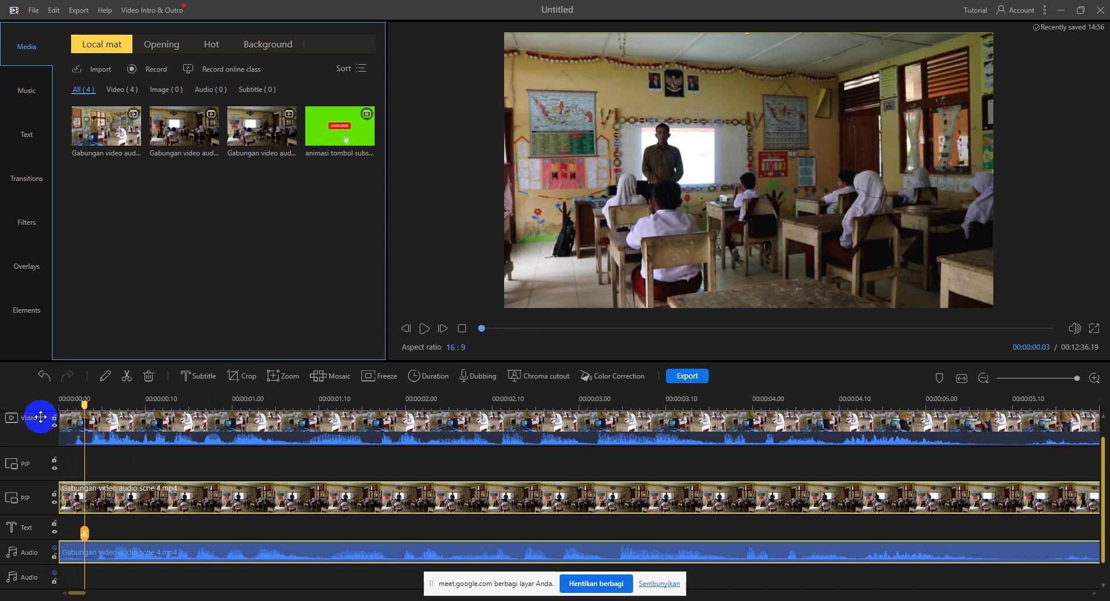
pyautogui.press('Right')
pyautogui.press('Right')
pyautogui.press('Left')
pyautogui.press('Left')
pyautogui.press('Left')
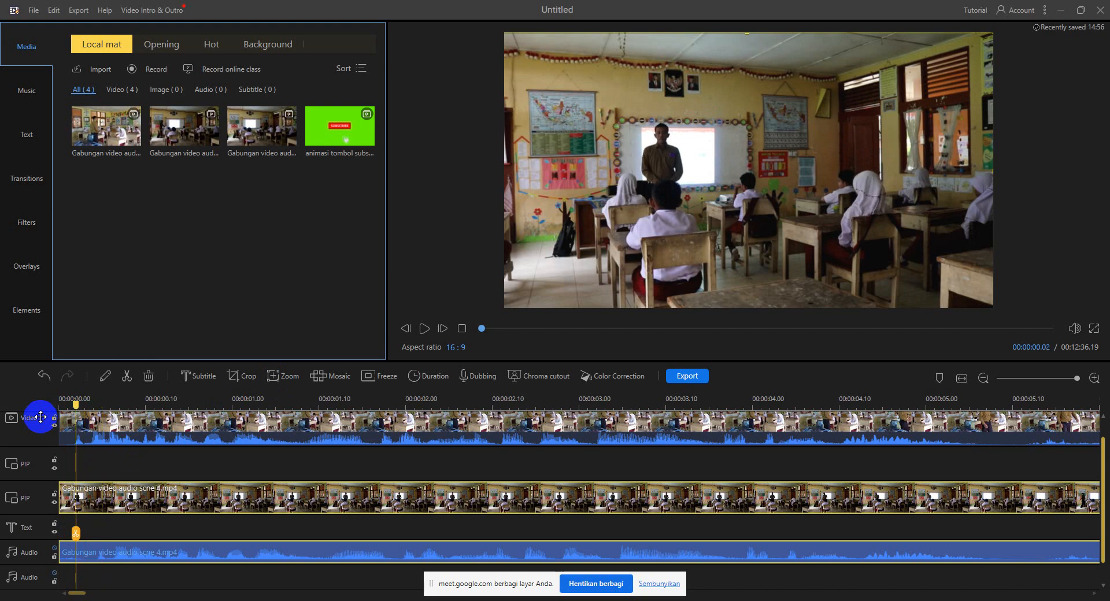
pyautogui.press('Right')
pyautogui.press('Right')
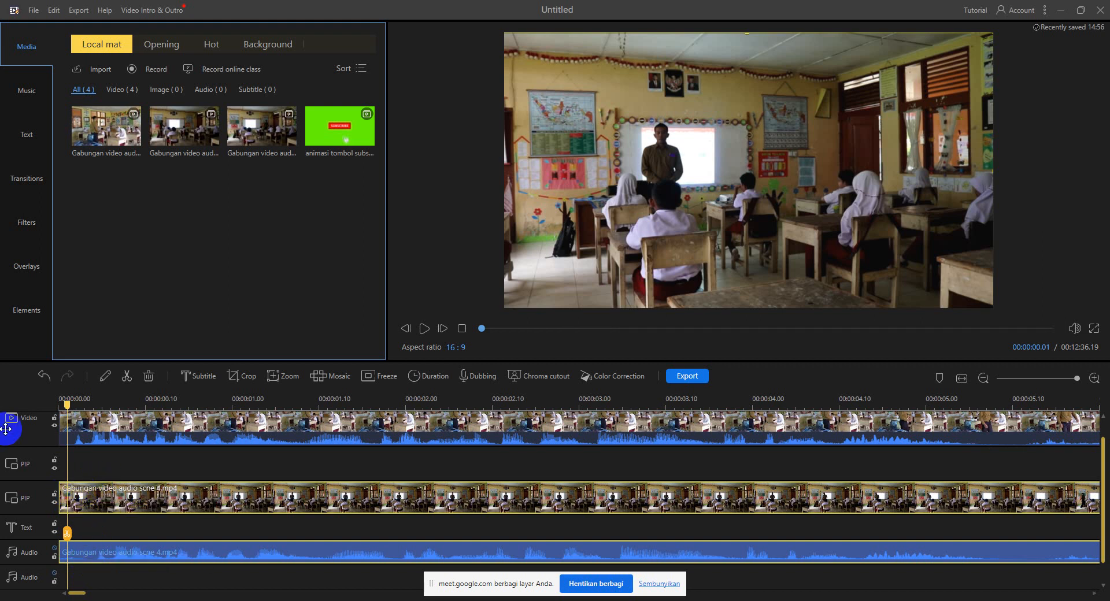
pyautogui.click(42, 379)
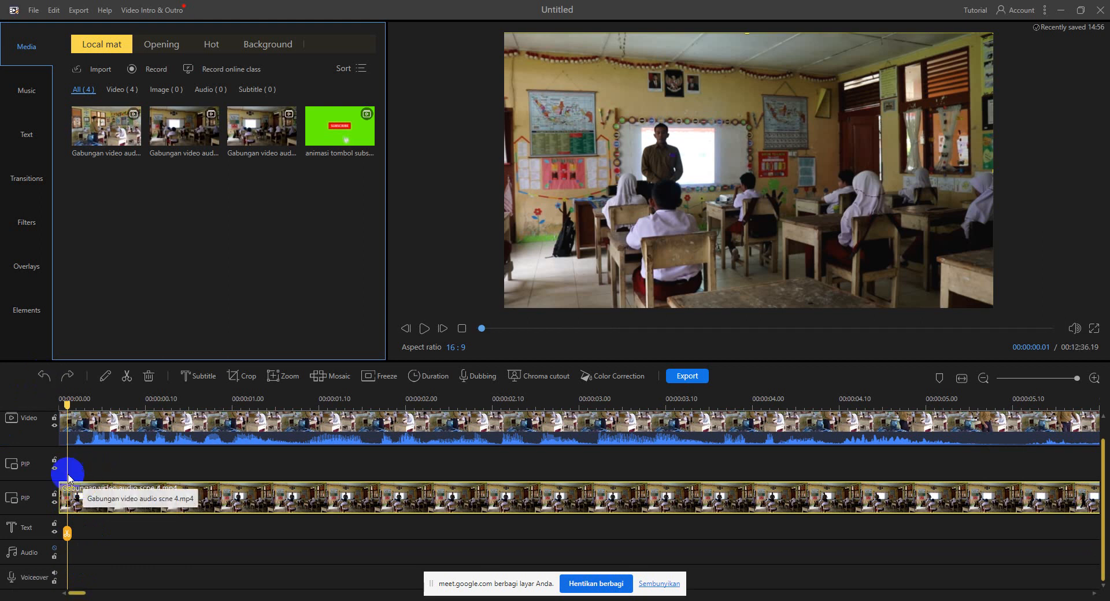
# Split the scne 4 clip at 00:00:00.03 and delete the three-frame piece before the cut.
pyautogui.moveTo(67, 408); pyautogui.dragTo(42, 411)
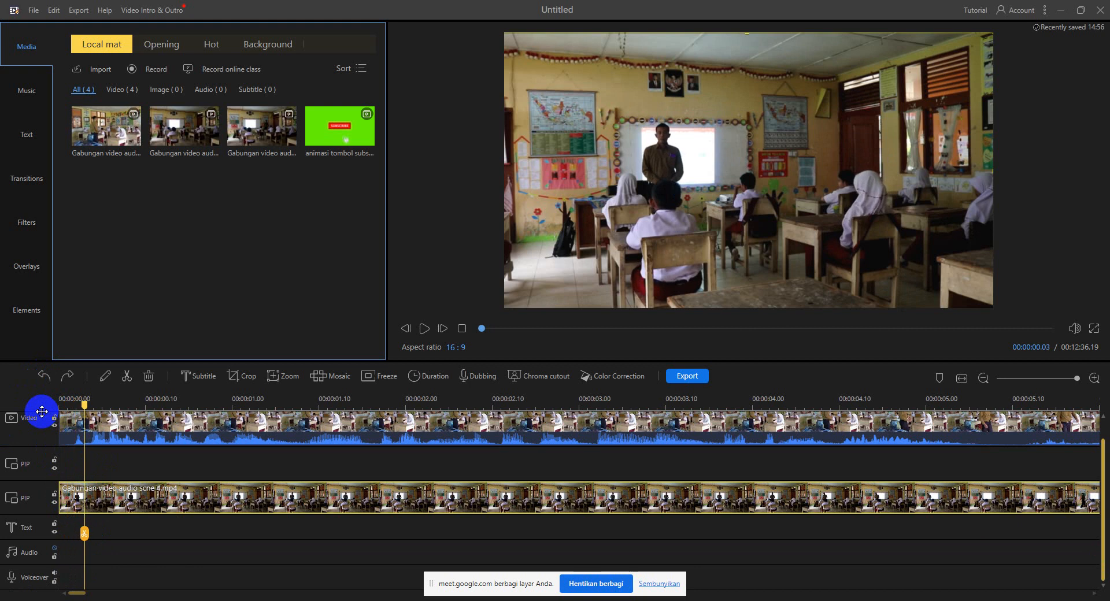
pyautogui.click(126, 376)
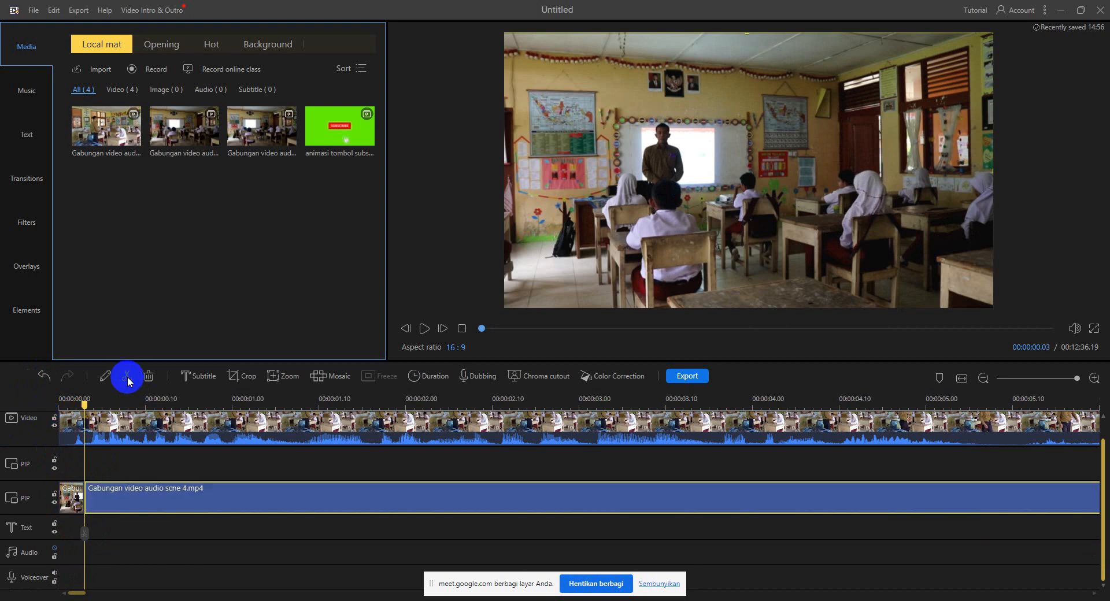
pyautogui.click(77, 498)
pyautogui.press('Delete')
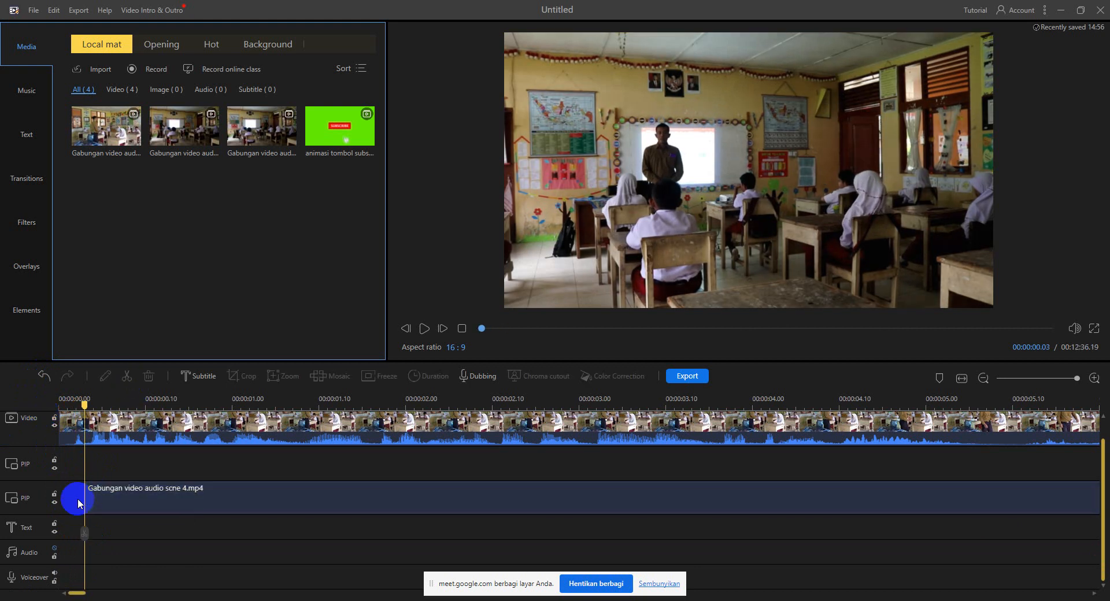
# Move the remaining scne 4 clip to the start of the second PIP track, closing the three-frame gap.
pyautogui.press('End')
pyautogui.click(166, 506)
pyautogui.press('Home')
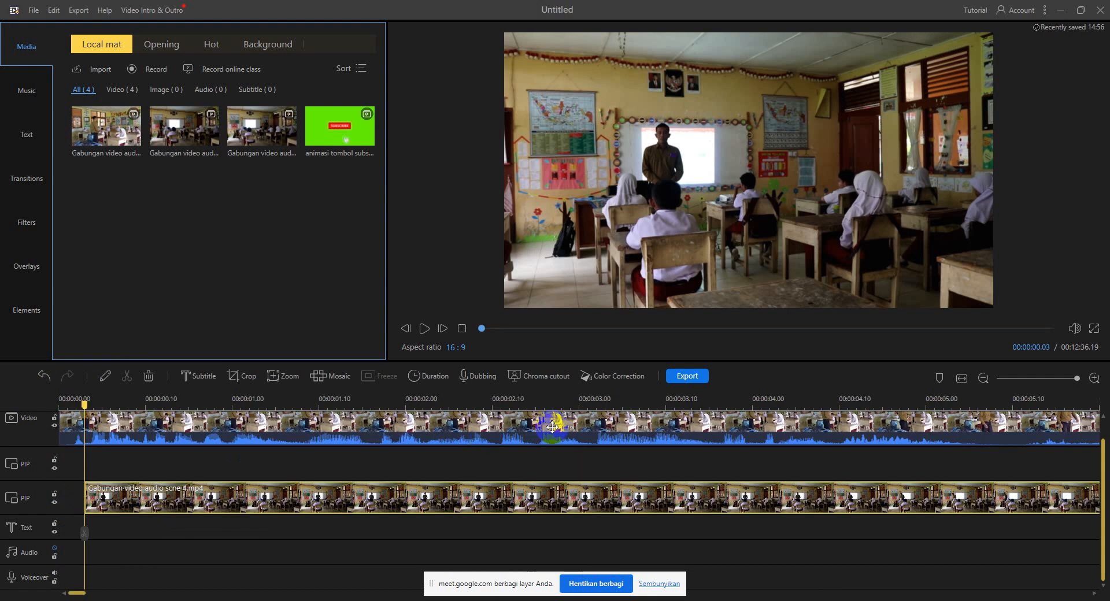
pyautogui.moveTo(220, 502); pyautogui.dragTo(131, 501)
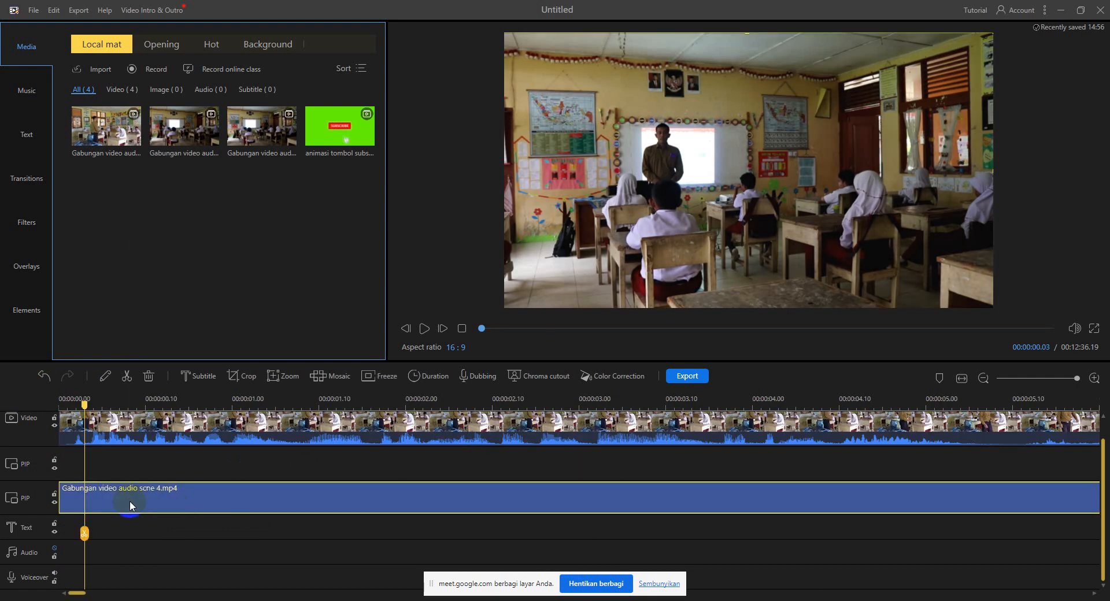
# Detach the scne 4 clip's audio to compare its waveform with the Video track's, and undo the detachment.
pyautogui.rightClick(131, 505)
pyautogui.click(199, 390)
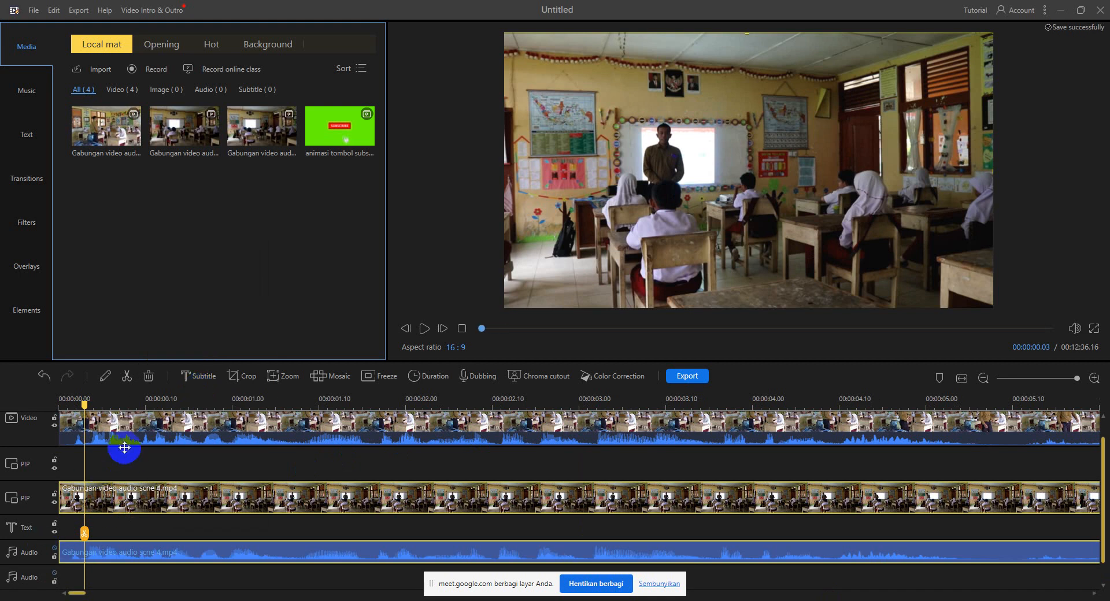
pyautogui.moveTo(124, 446); pyautogui.dragTo(493, 504)
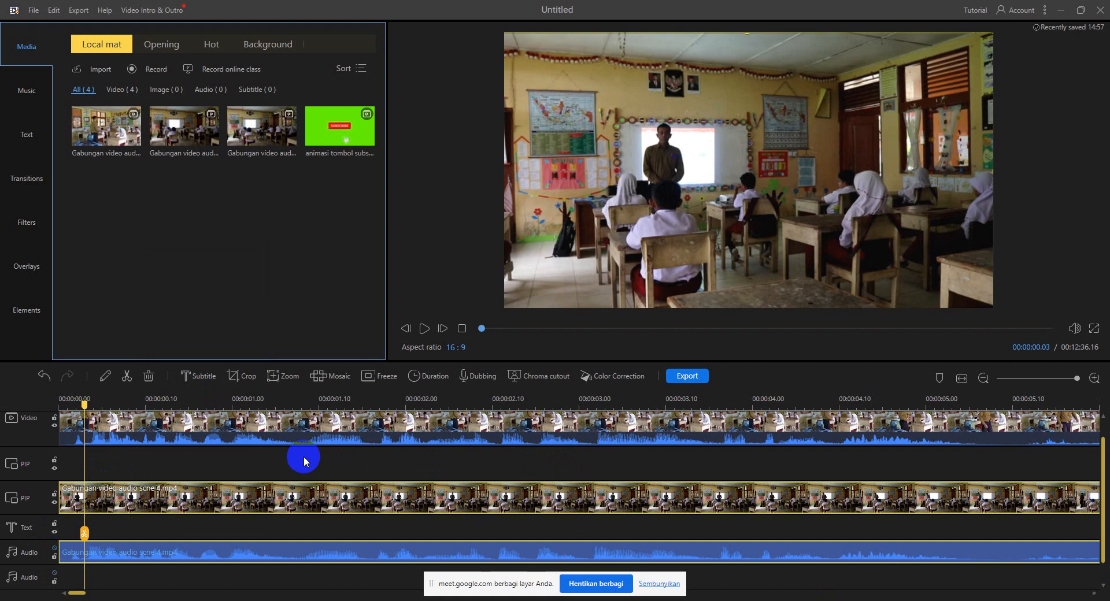
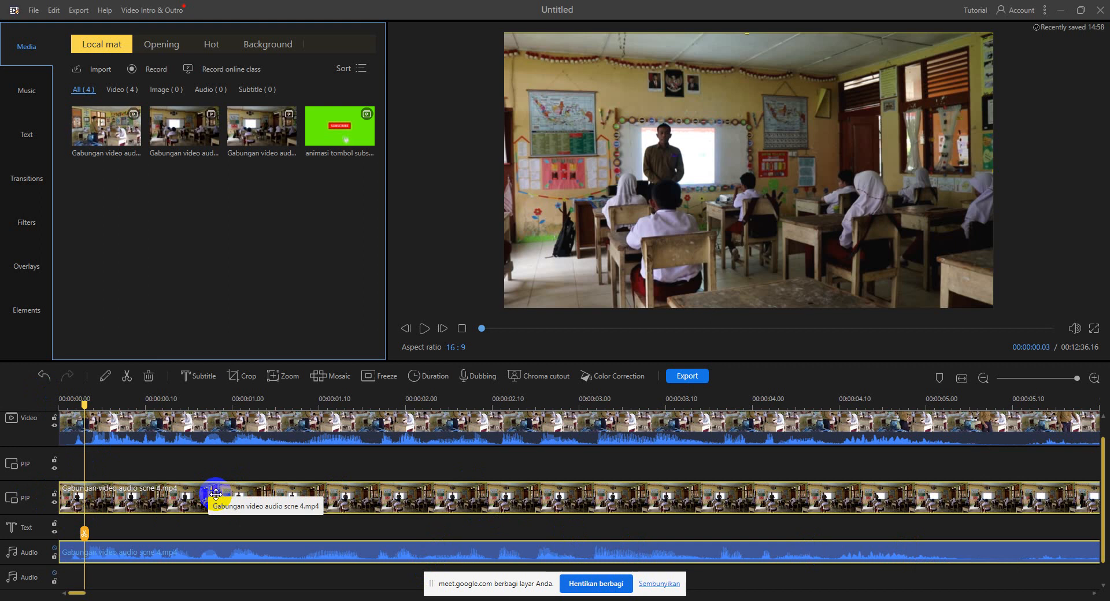
pyautogui.click(44, 377)
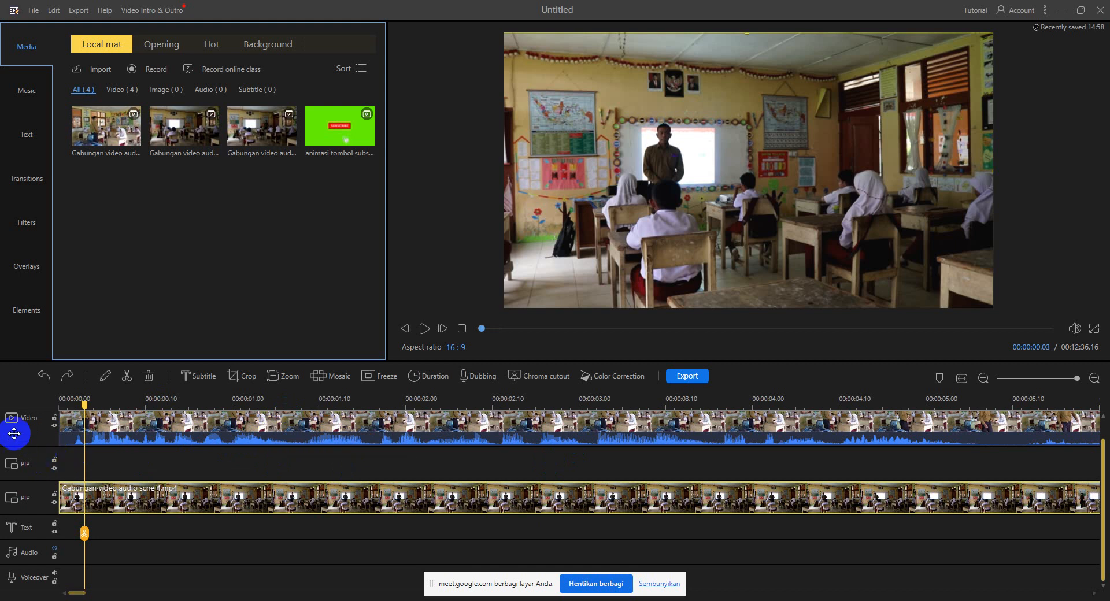
# Move the scne 5 kamera 2 clip from the Video track to the start of the first PIP track, above the scne 4 clip.
pyautogui.click(122, 429)
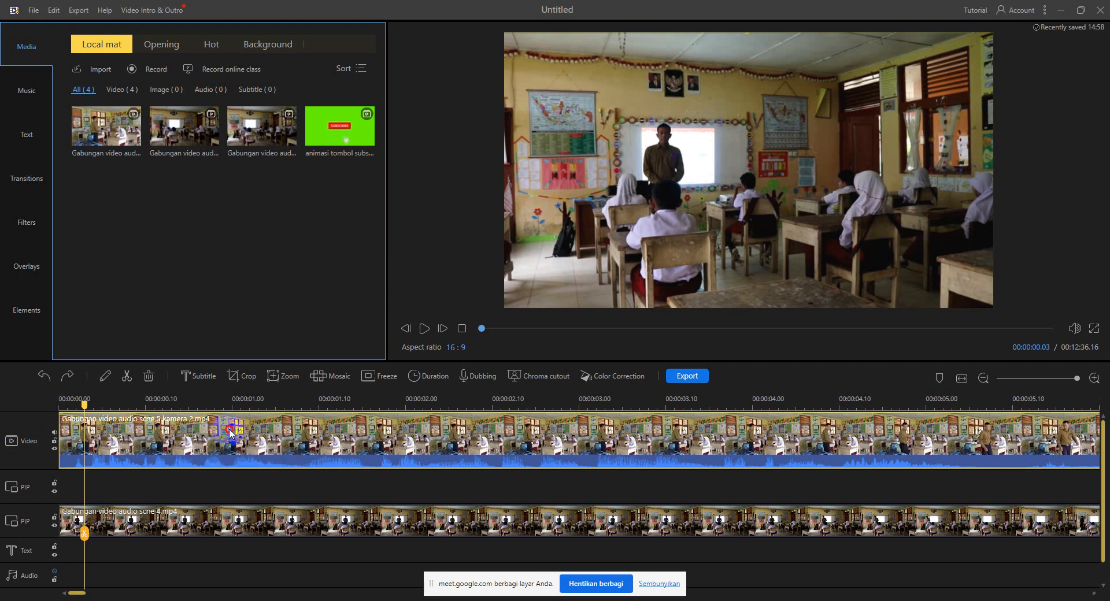
pyautogui.moveTo(229, 428); pyautogui.dragTo(78, 493)
pyautogui.moveTo(213, 491); pyautogui.dragTo(128, 499)
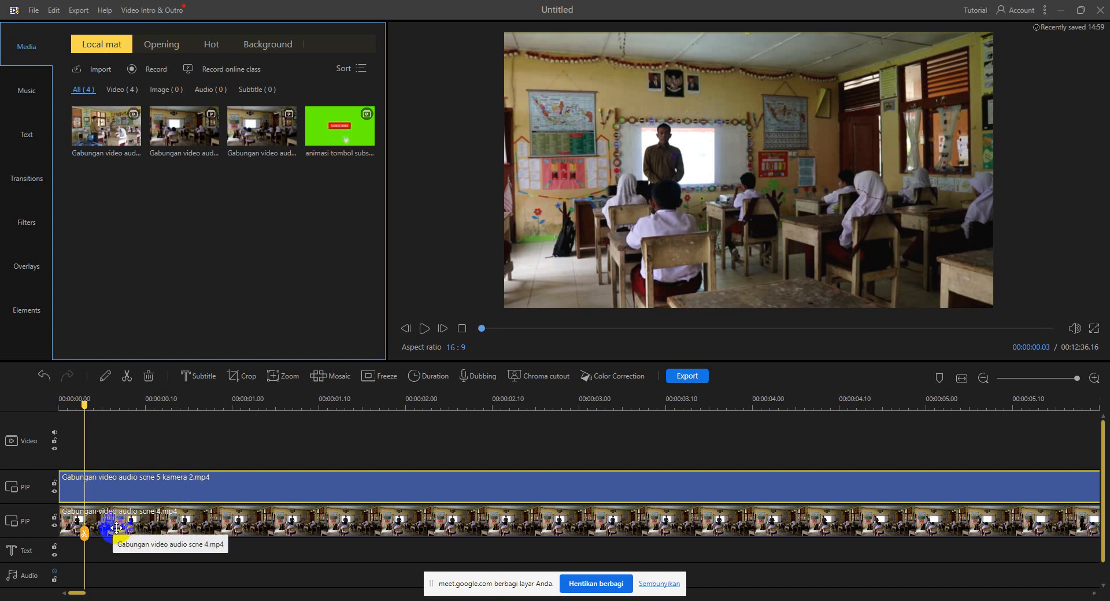
pyautogui.click(173, 525)
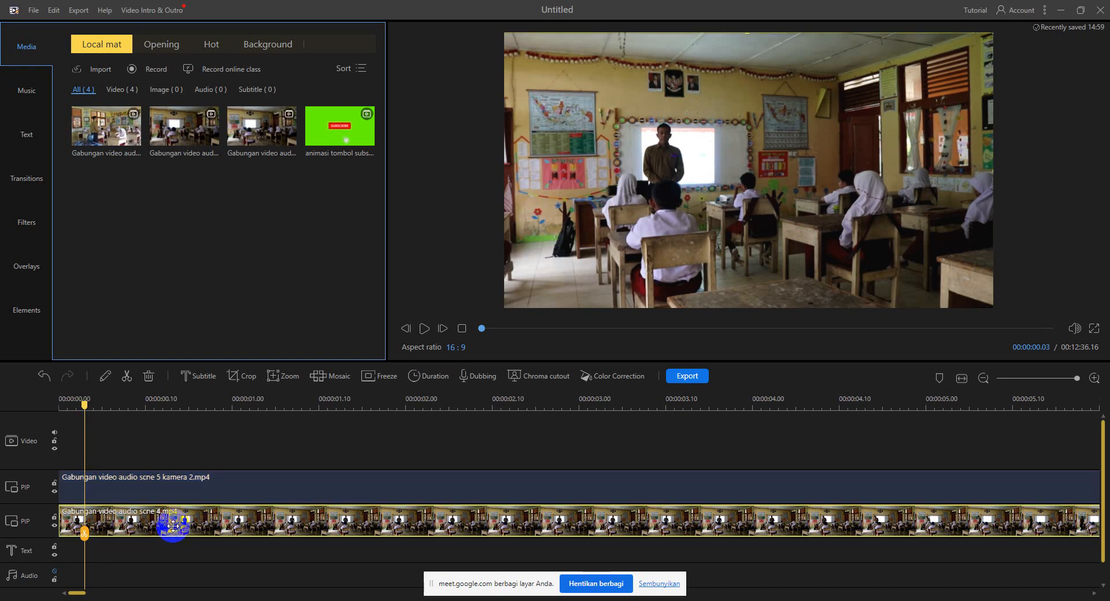
pyautogui.click(163, 483)
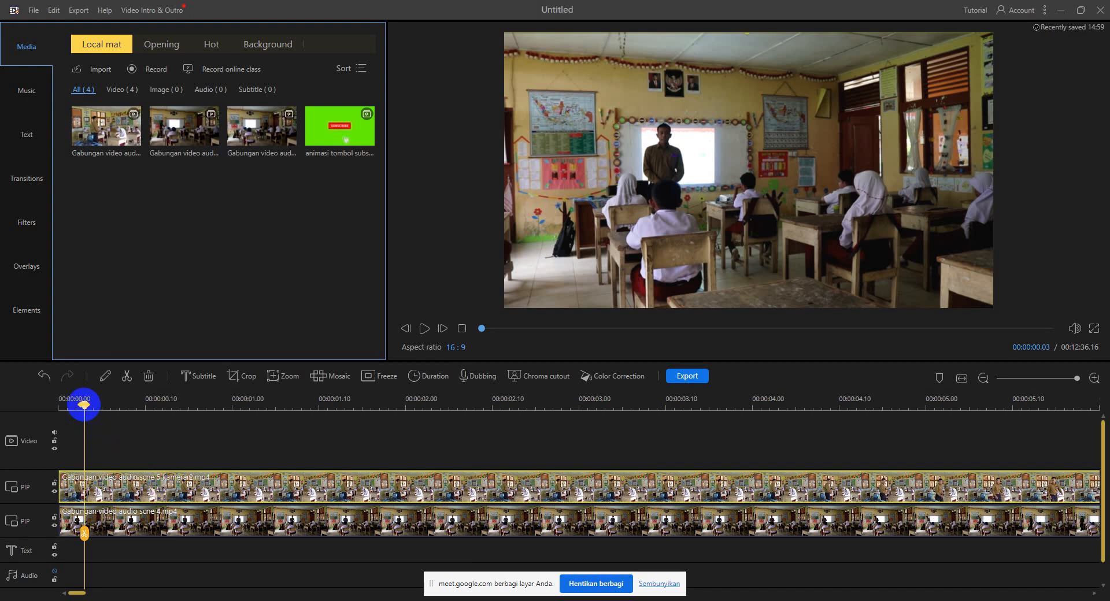
# Play the two stacked PIP clips from the start twice to check their synchronisation, pausing at 00:00:03.11.
pyautogui.moveTo(82, 405); pyautogui.dragTo(50, 408)
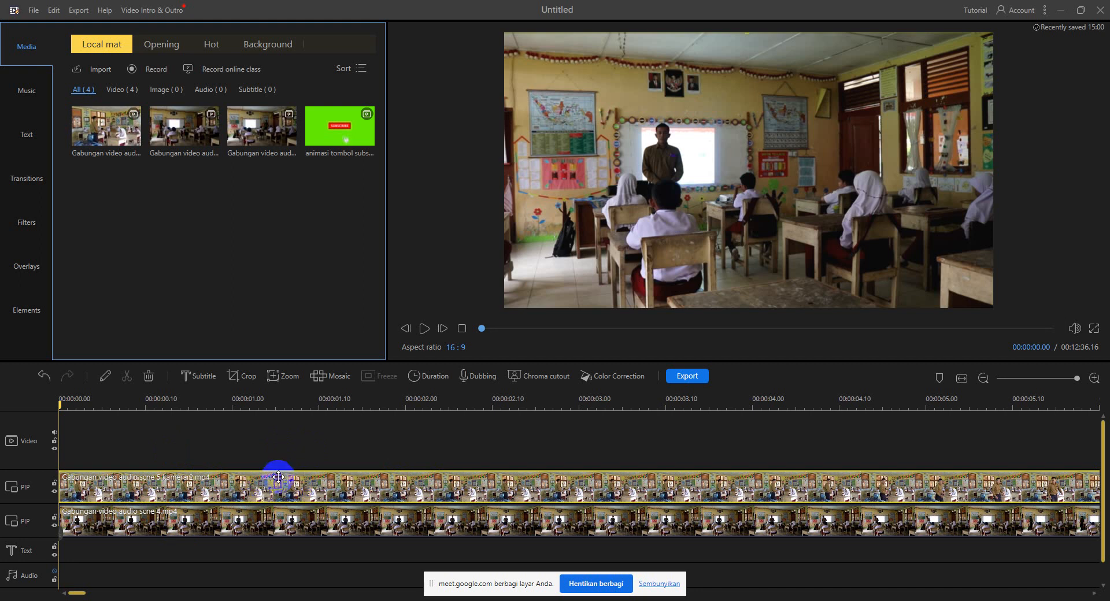
pyautogui.click(424, 338)
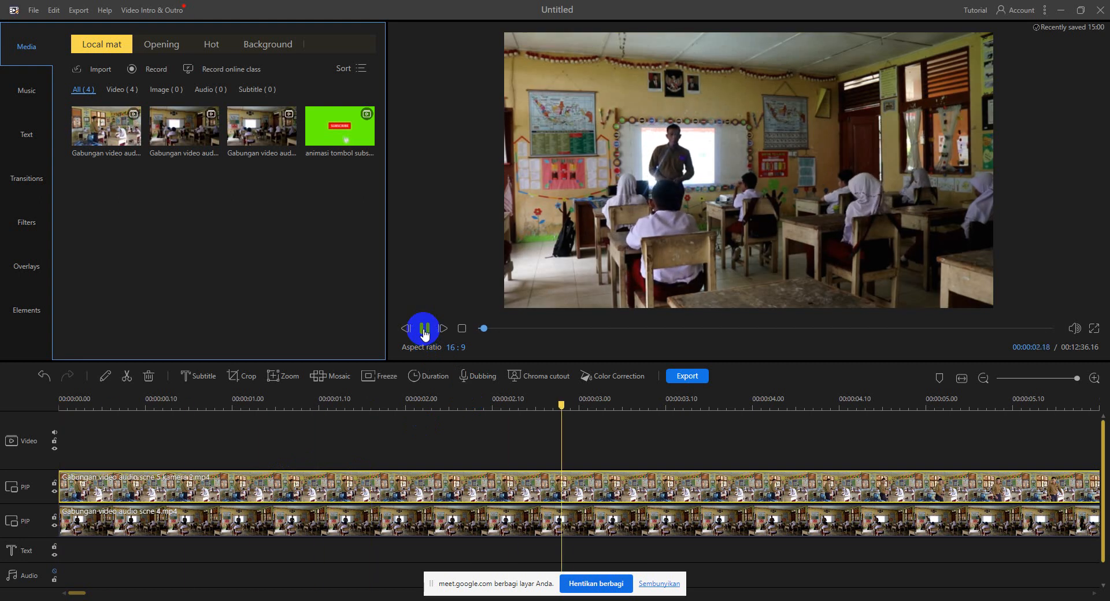
pyautogui.click(424, 334)
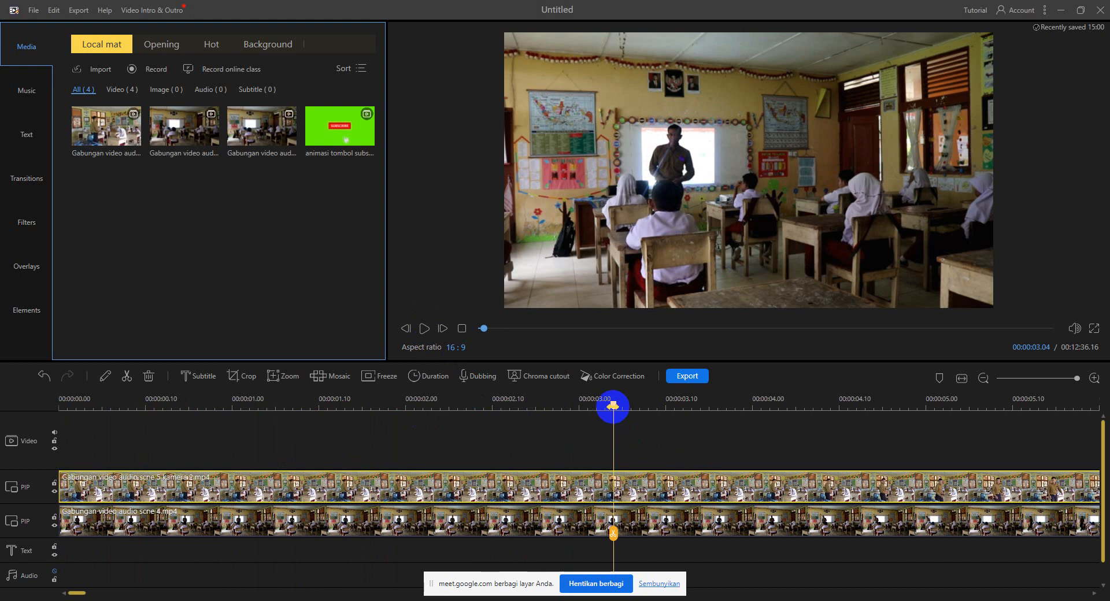
pyautogui.moveTo(614, 404); pyautogui.dragTo(58, 450)
pyautogui.click(60, 456)
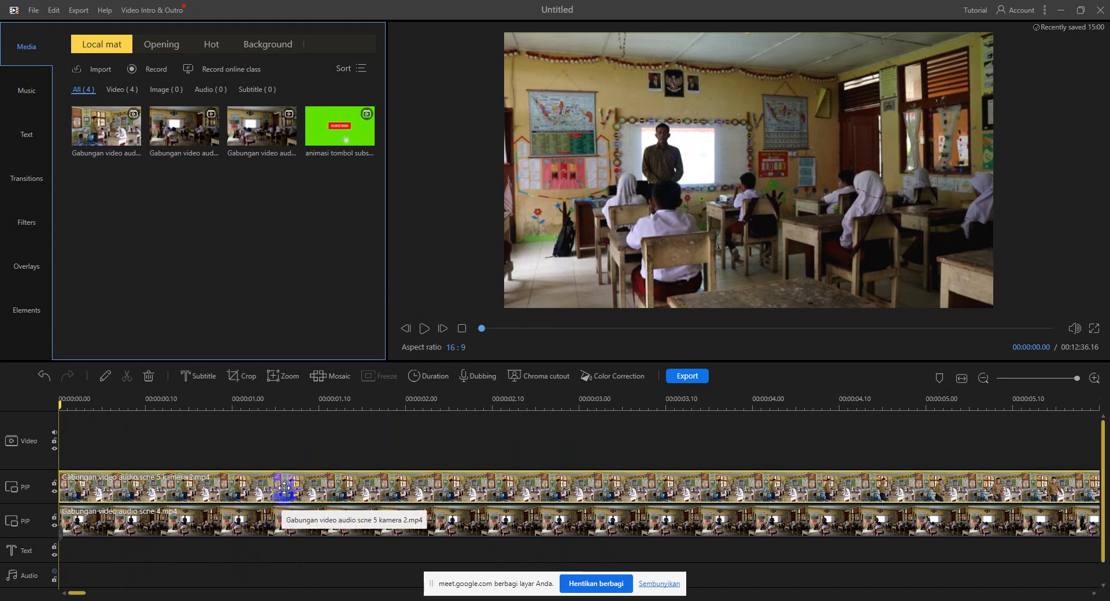
pyautogui.click(427, 329)
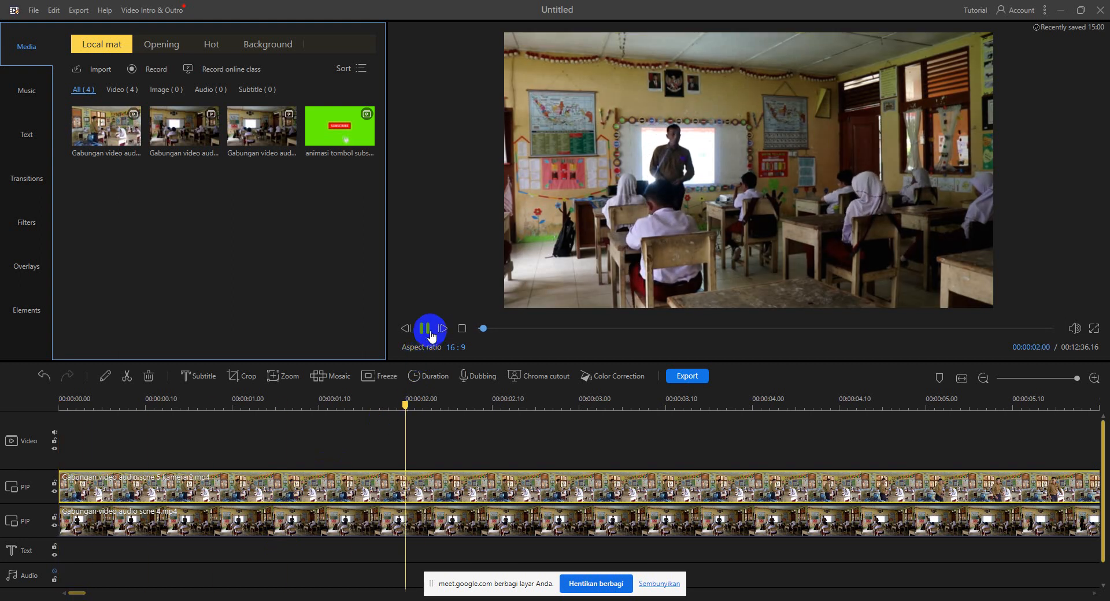
pyautogui.click(717, 501)
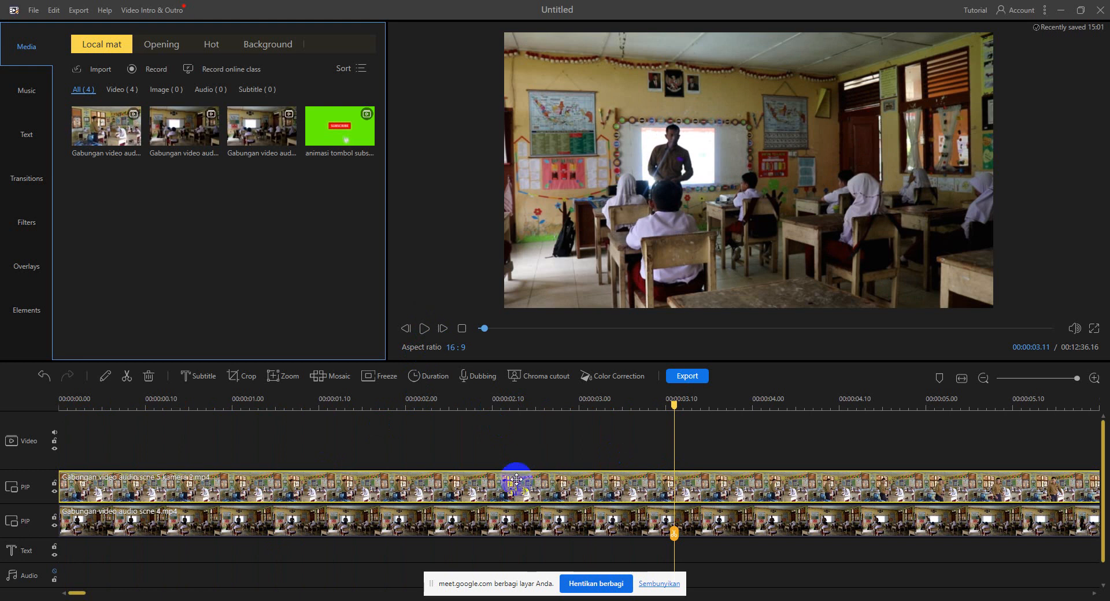
# Split the scne 5 kamera 2 clip on the first PIP track at 00:00:03.11 and at 00:00:08.07.
pyautogui.click(349, 526)
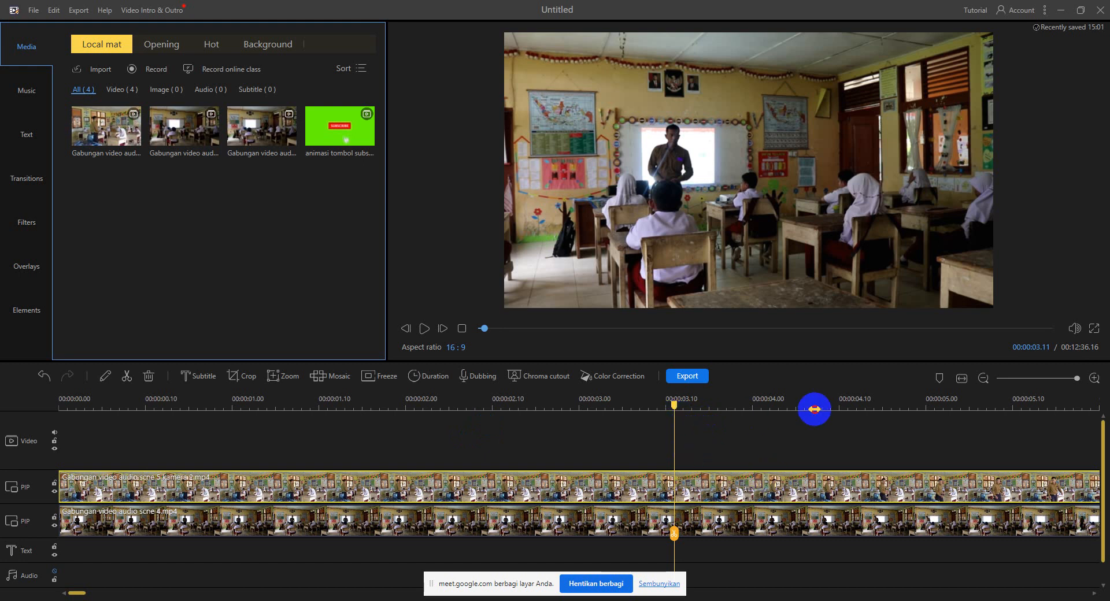
pyautogui.moveTo(813, 409); pyautogui.dragTo(607, 431)
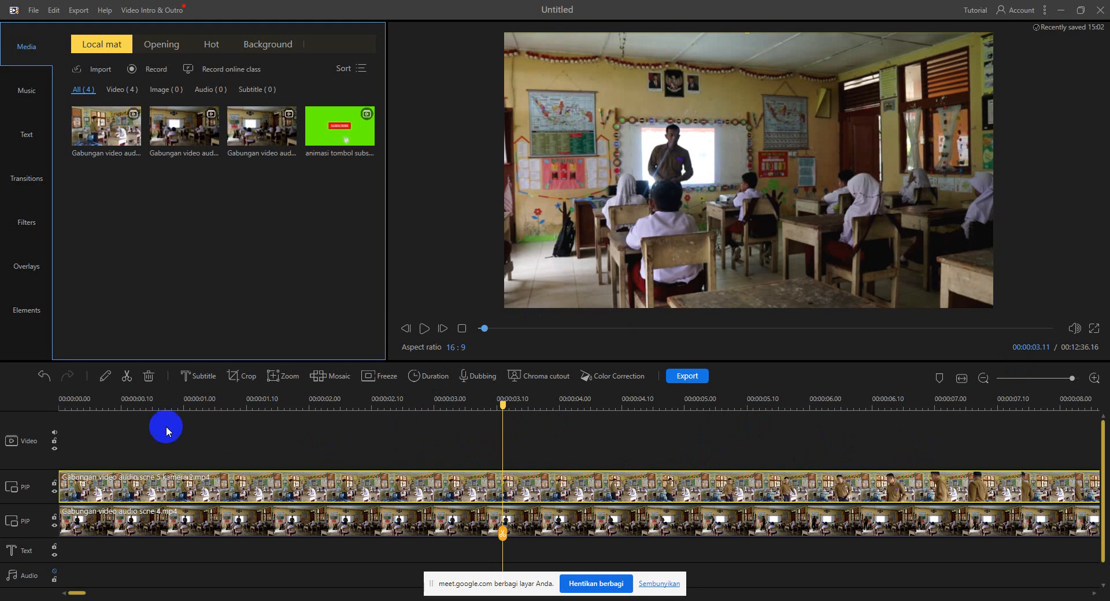
pyautogui.click(129, 377)
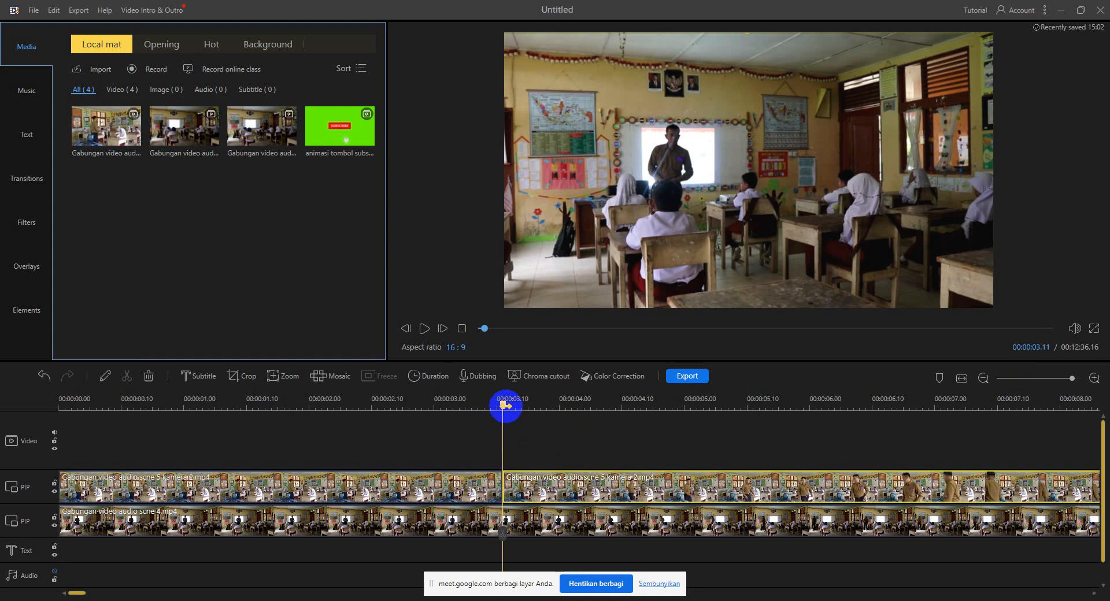
pyautogui.moveTo(505, 407); pyautogui.dragTo(941, 414)
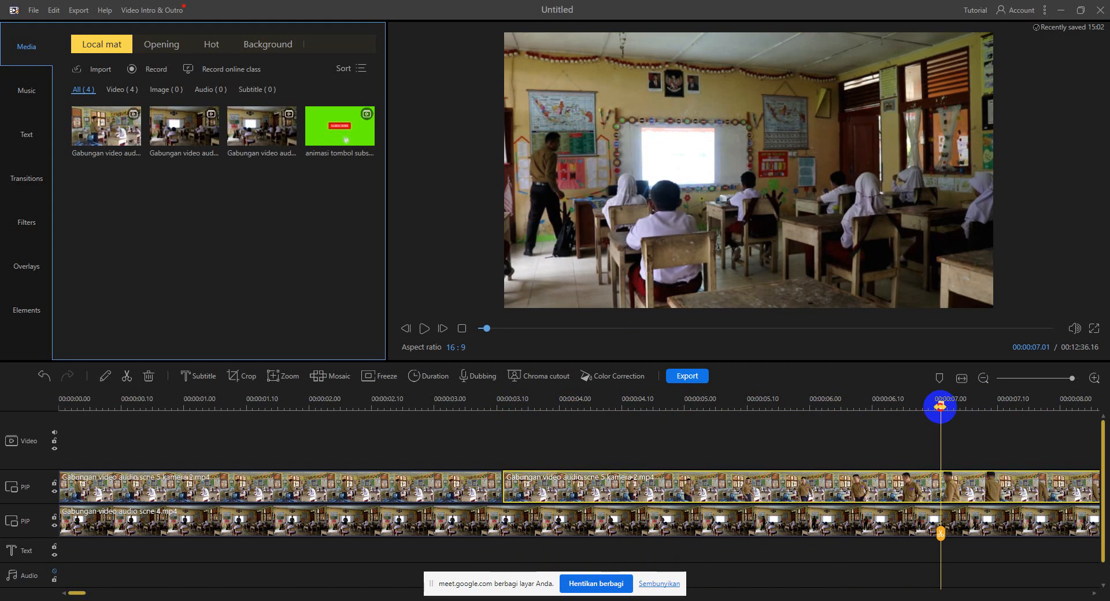
pyautogui.moveTo(939, 406); pyautogui.dragTo(1101, 404)
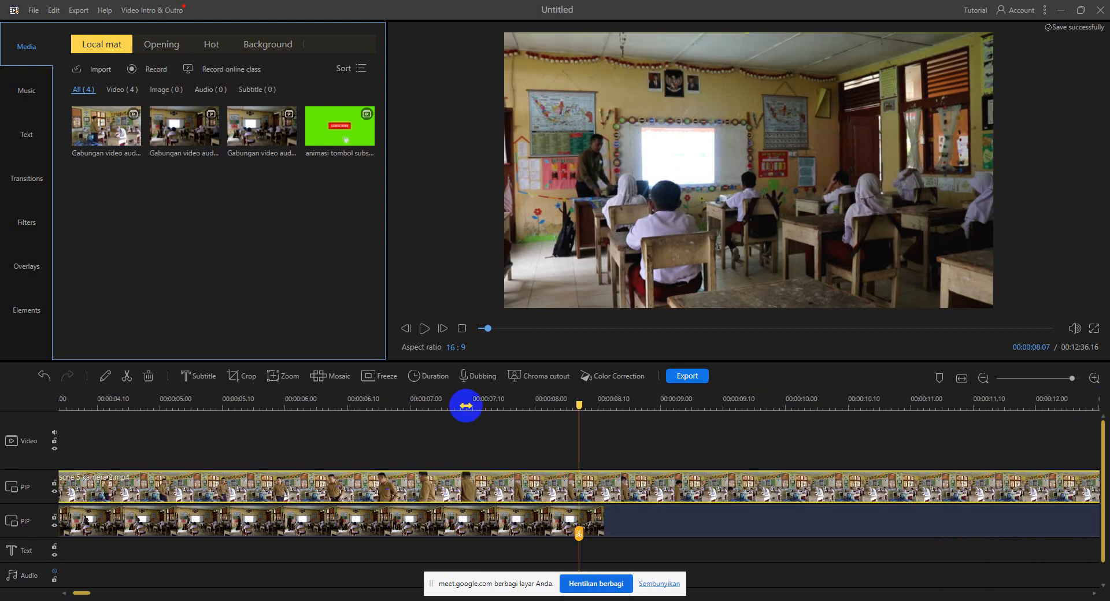
pyautogui.click(128, 377)
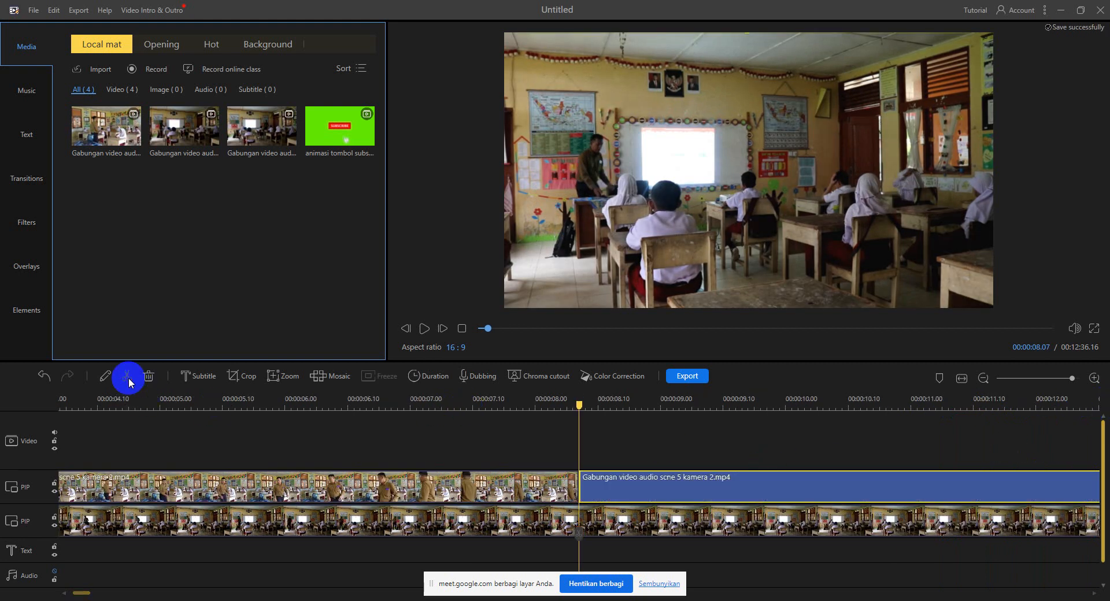
# Delete the middle piece of the scne 5 kamera 2 clip between 00:00:03.11 and 00:00:08.07.
pyautogui.click(444, 482)
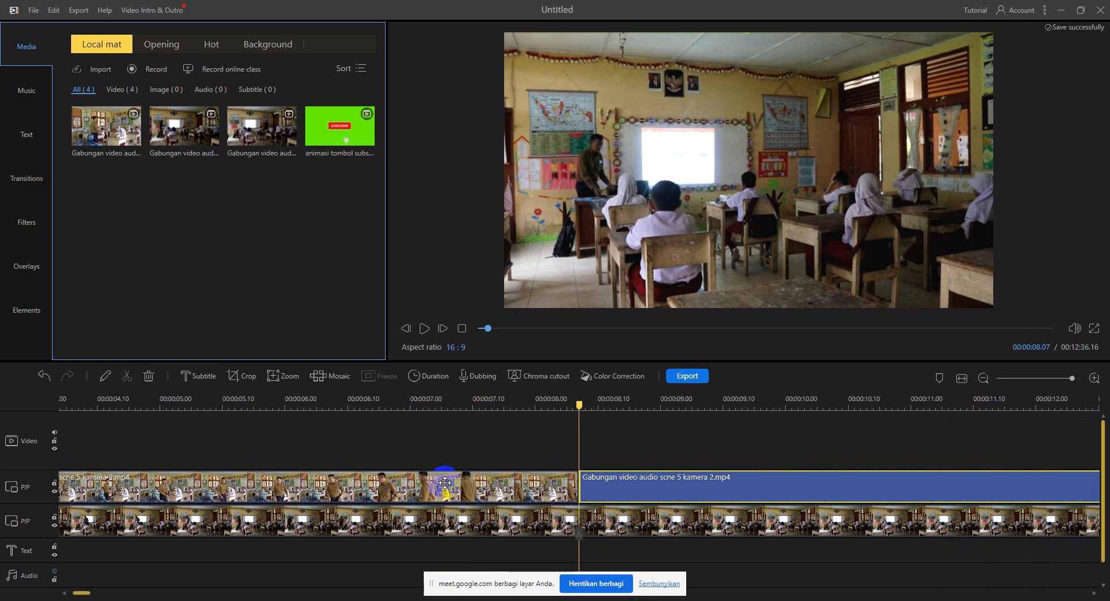
pyautogui.press('End')
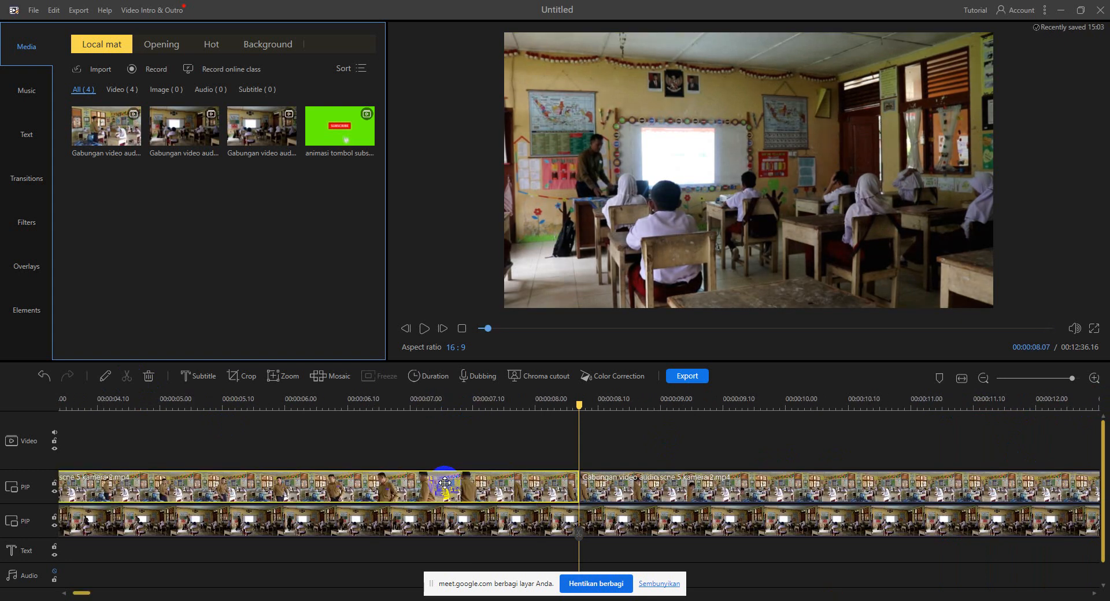
pyautogui.press('Delete')
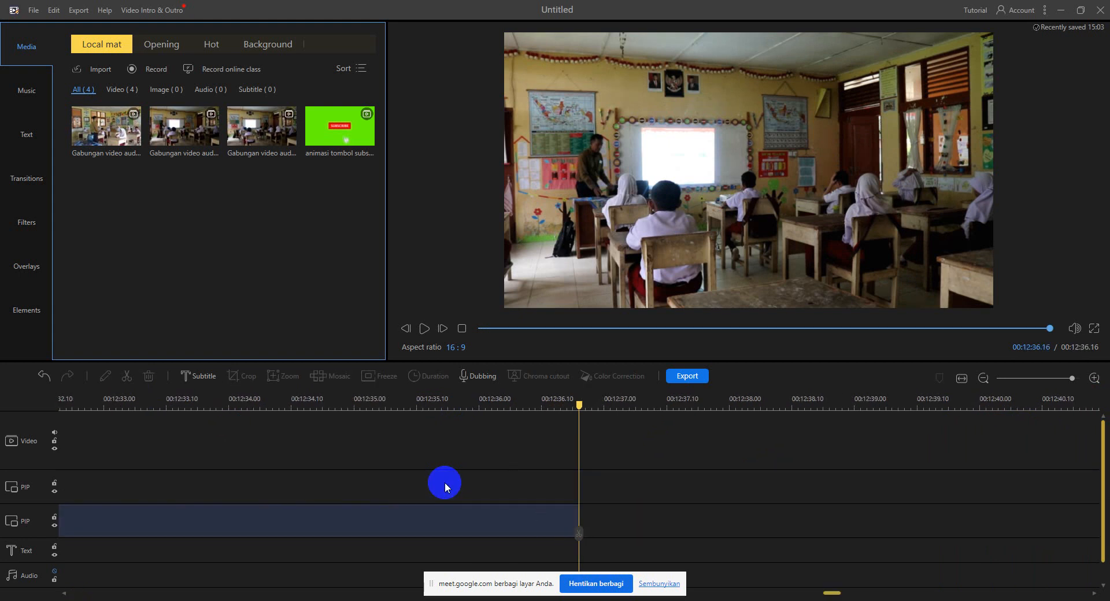
pyautogui.hotkey('ctrl', 'z')
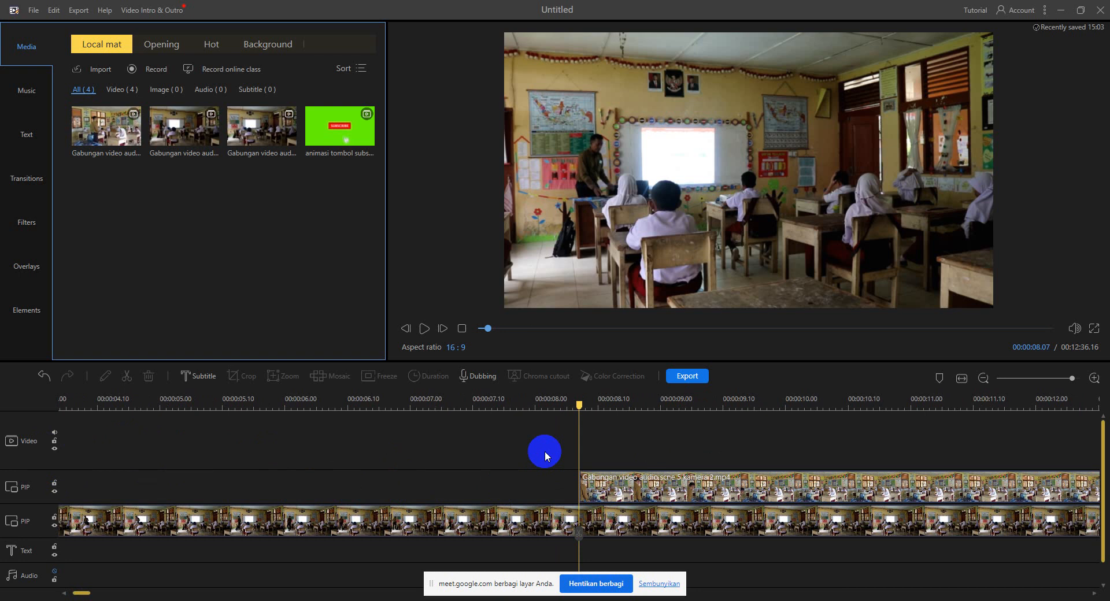
# Play and scrub the timeline around the 00:00:08.07 cut to check the switch to the second scne 5 kamera 2 piece.
pyautogui.moveTo(582, 402)
pyautogui.mouseDown()
pyautogui.moveTo(535, 414)
pyautogui.moveTo(615, 413)
pyautogui.moveTo(566, 413)
pyautogui.mouseUp()
pyautogui.click(480, 445)
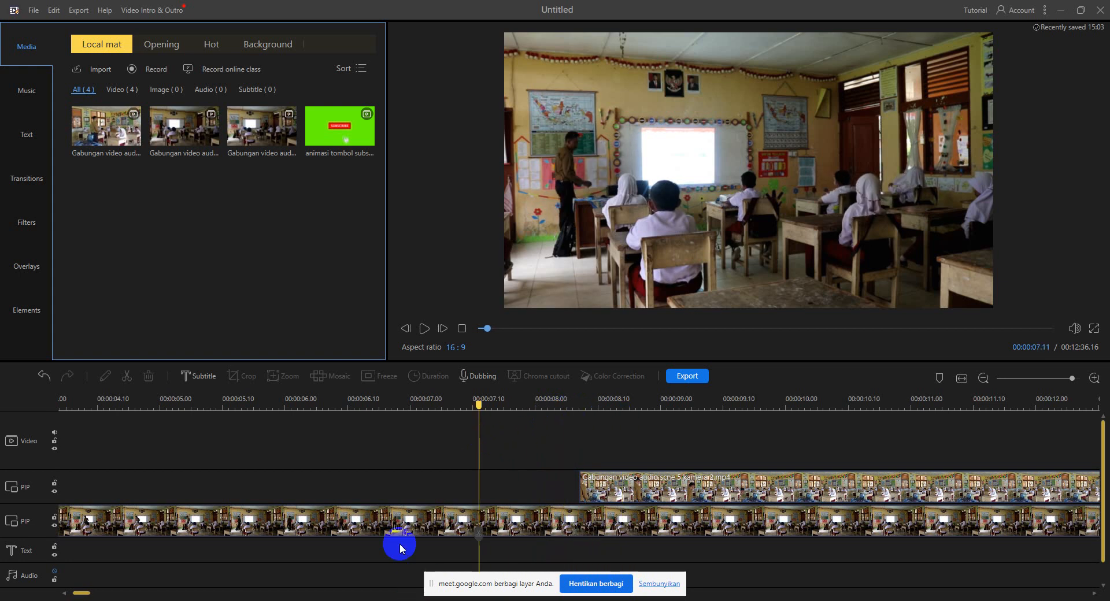
pyautogui.click(397, 528)
pyautogui.press('space')
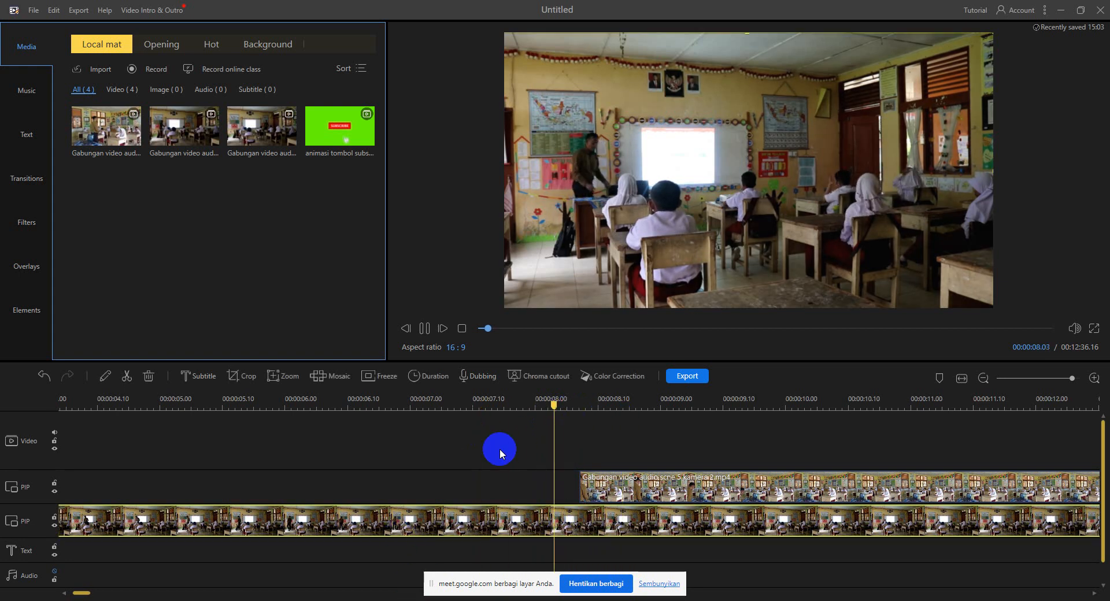
pyautogui.press('space')
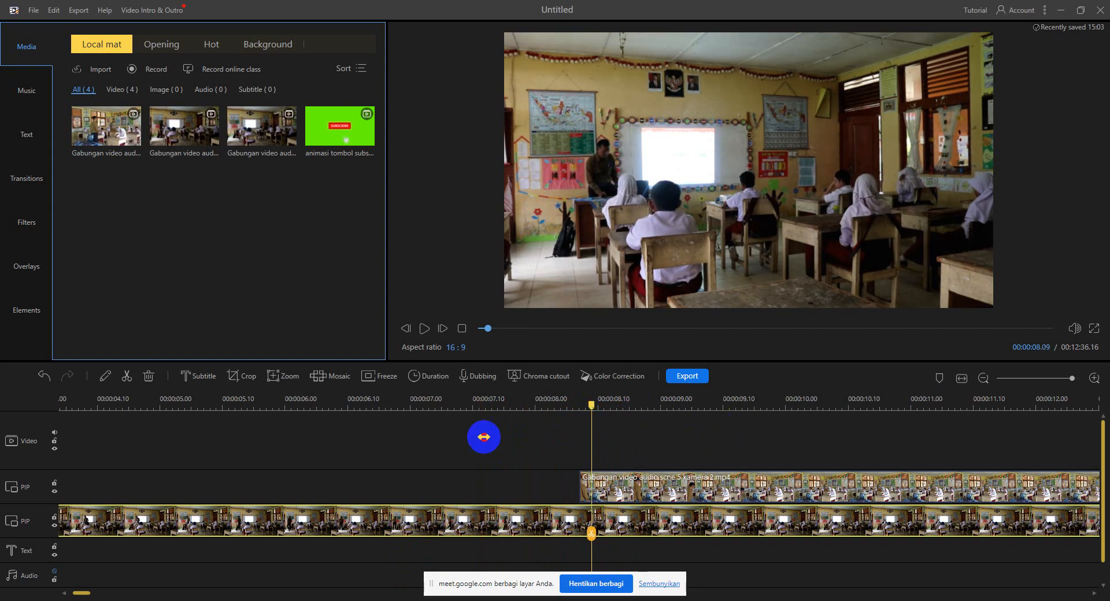
pyautogui.click(179, 463)
pyautogui.moveTo(567, 407); pyautogui.dragTo(444, 424)
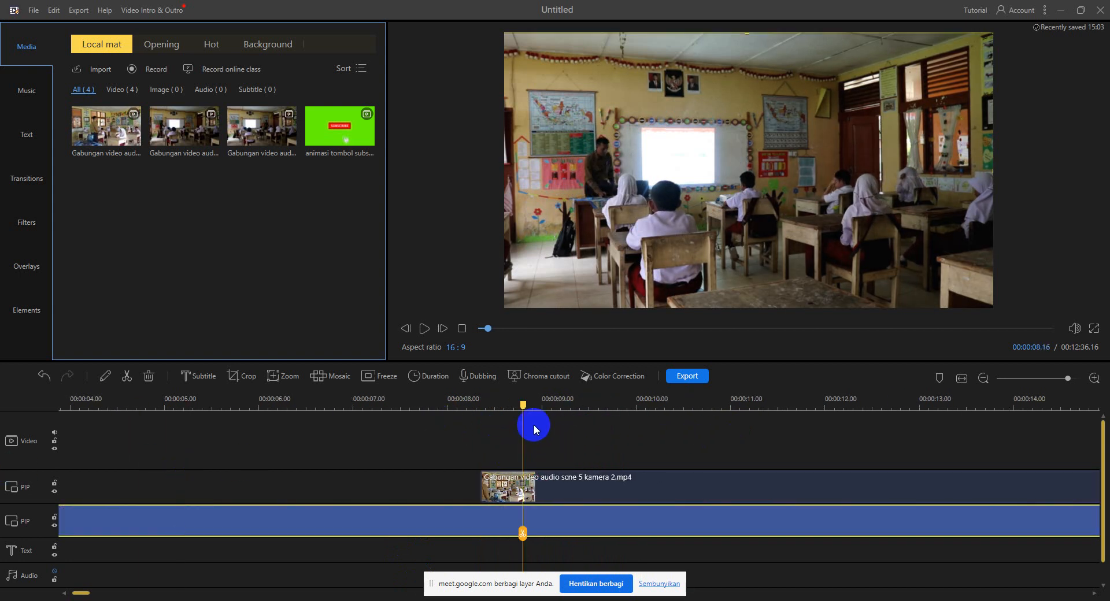
pyautogui.click(543, 479)
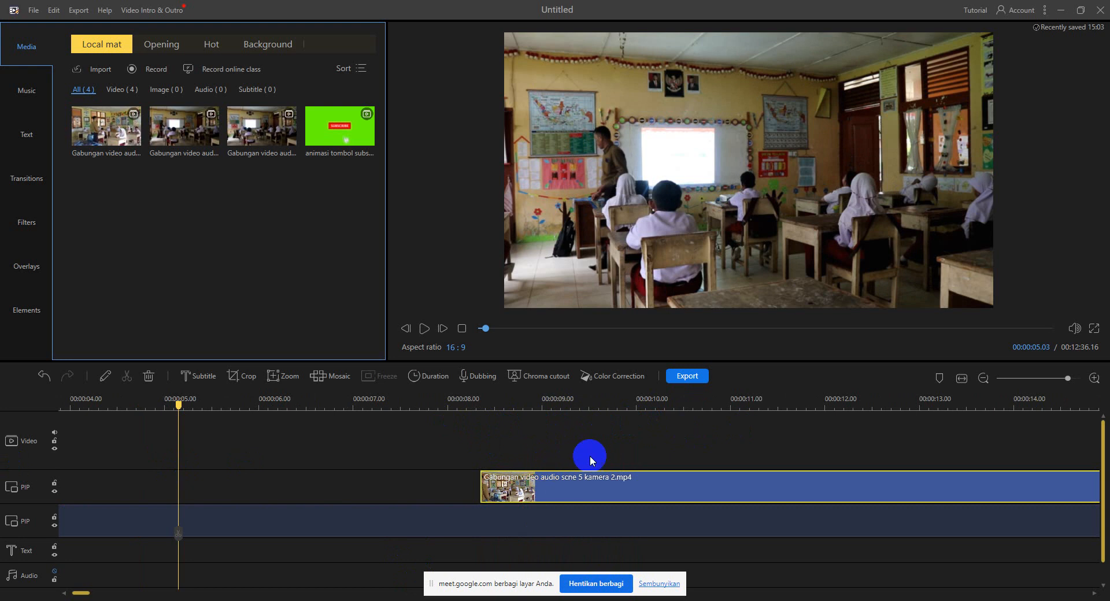
# Play the timeline from the start and scrub across the first cut near 00:00:03.11 to check the camera switch.
pyautogui.moveTo(177, 403); pyautogui.dragTo(86, 428)
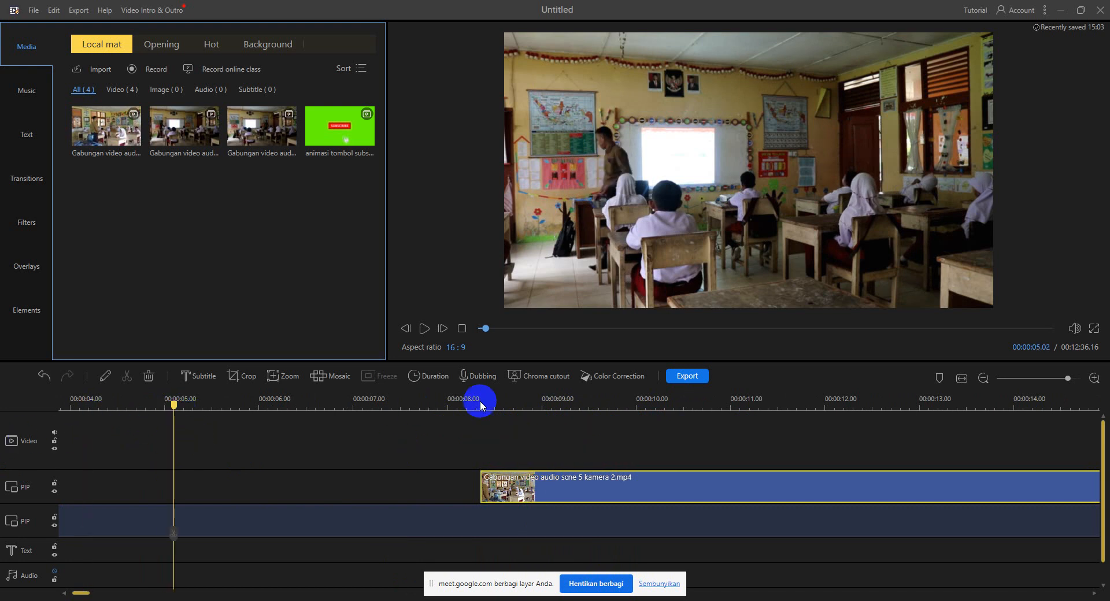
pyautogui.click(486, 333)
pyautogui.moveTo(487, 333); pyautogui.dragTo(391, 347)
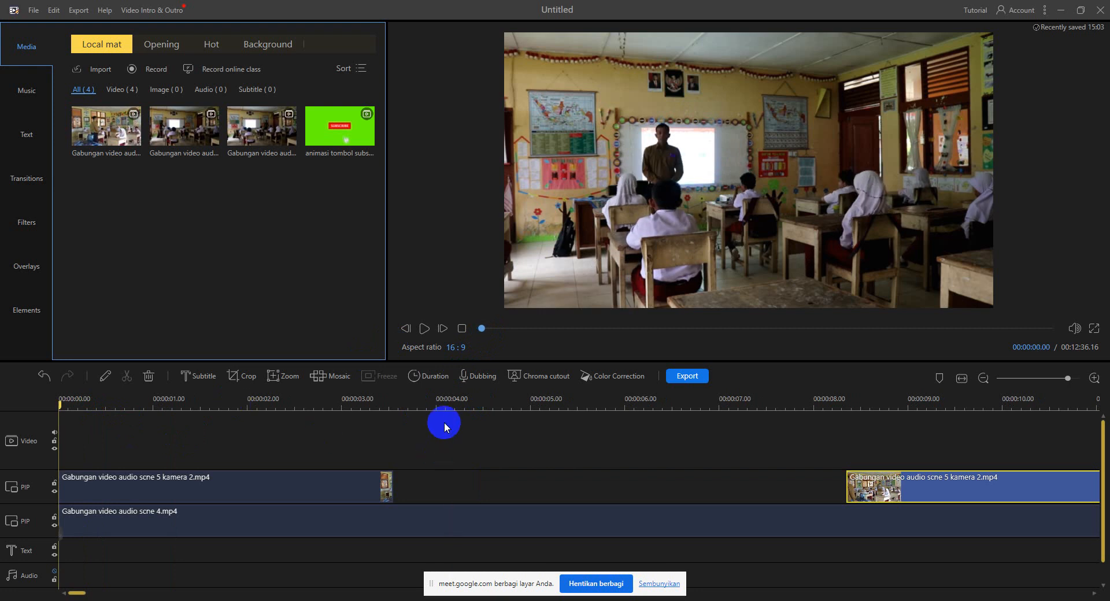
pyautogui.press('space')
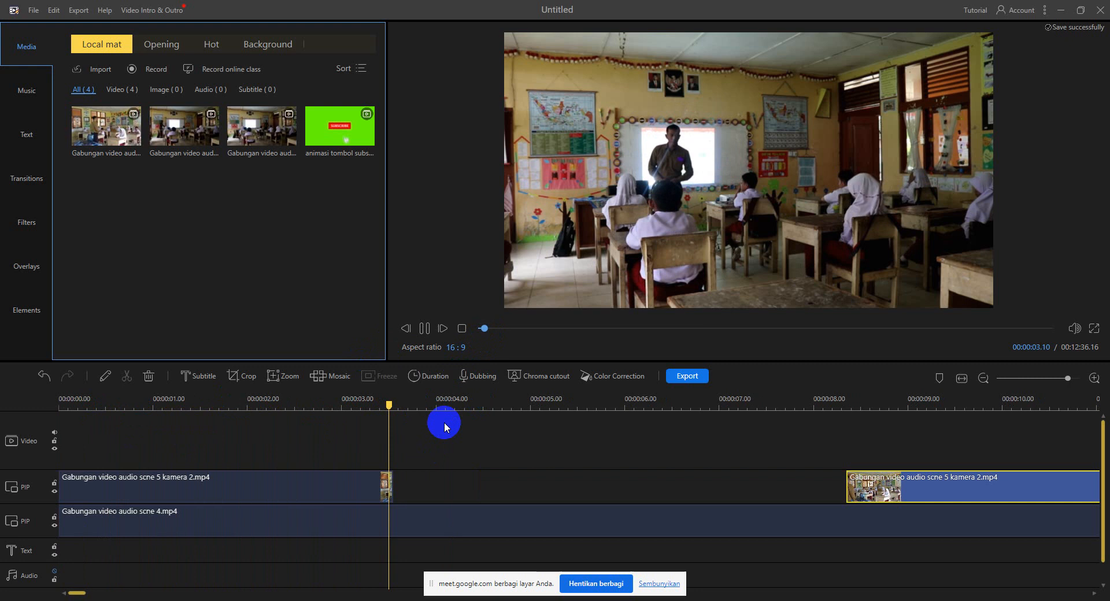
pyautogui.press('space')
pyautogui.click(526, 529)
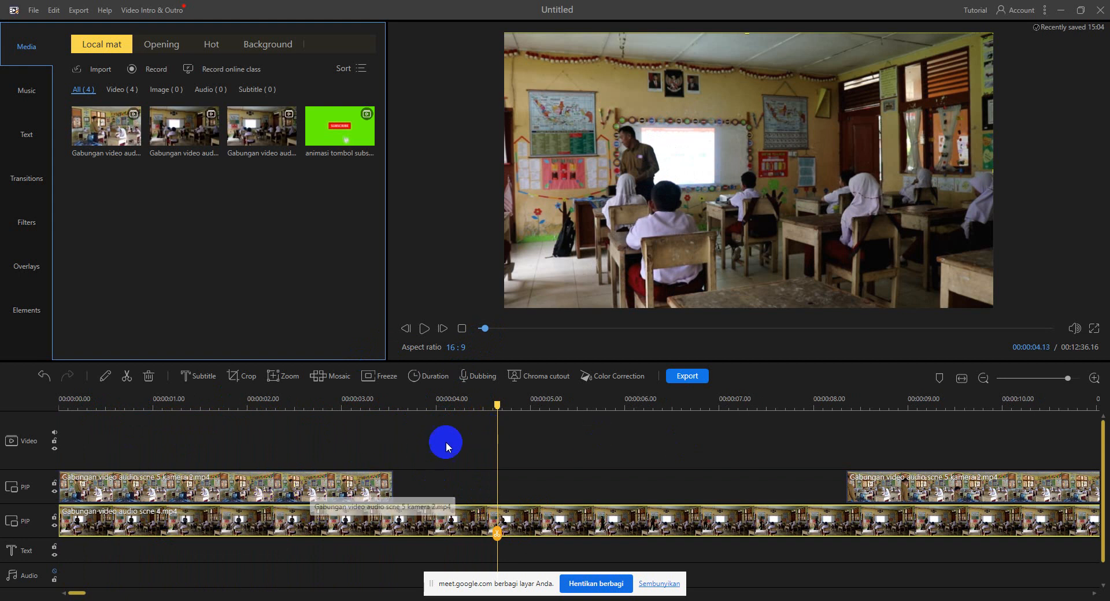
pyautogui.moveTo(498, 405); pyautogui.dragTo(374, 425)
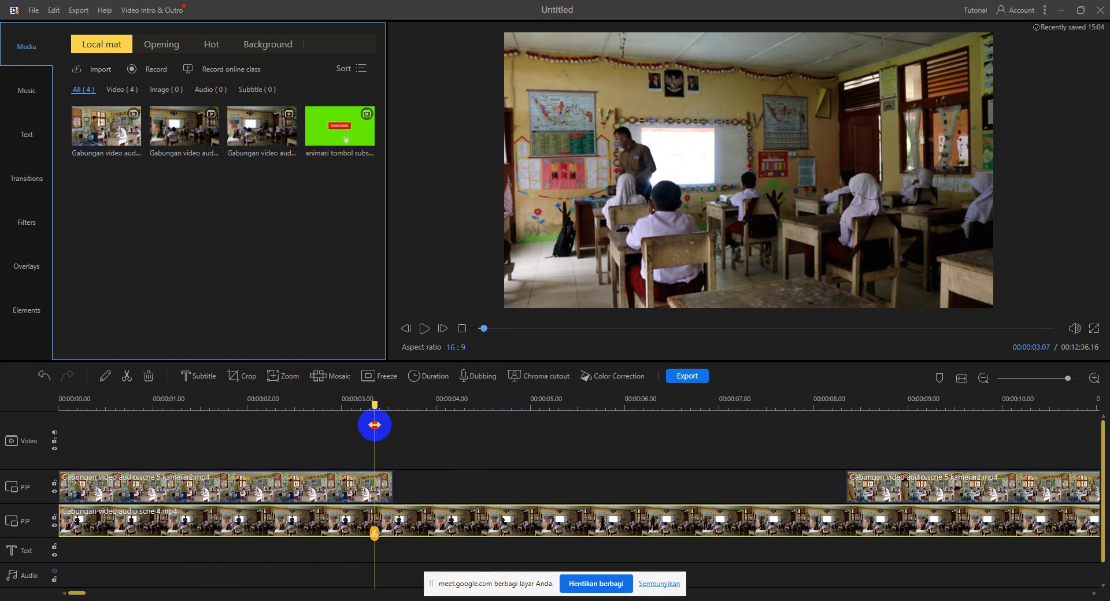
pyautogui.click(351, 488)
pyautogui.moveTo(501, 404); pyautogui.dragTo(444, 413)
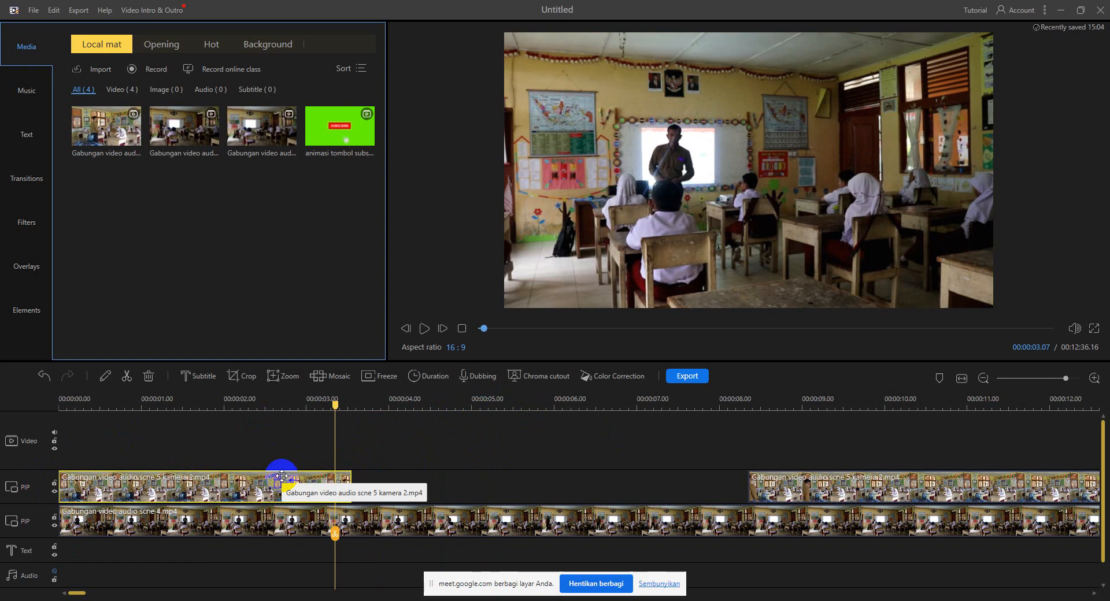
# Try the first scne 5 kamera 2 piece at the start of the Video track and check the preview at 00:00:03.01.
pyautogui.click(184, 495)
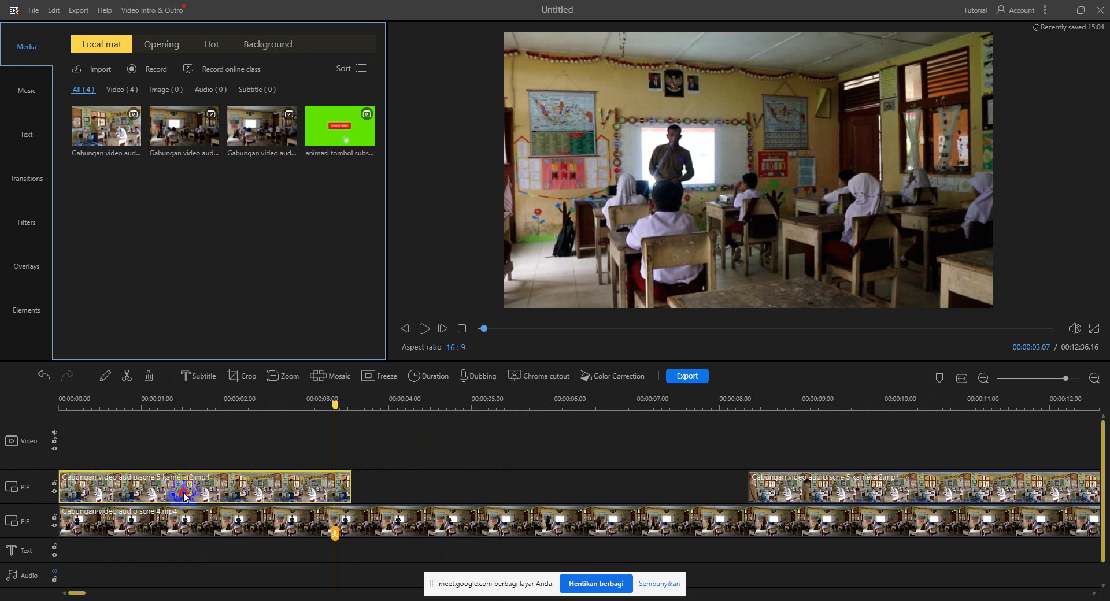
pyautogui.moveTo(184, 495); pyautogui.dragTo(179, 458)
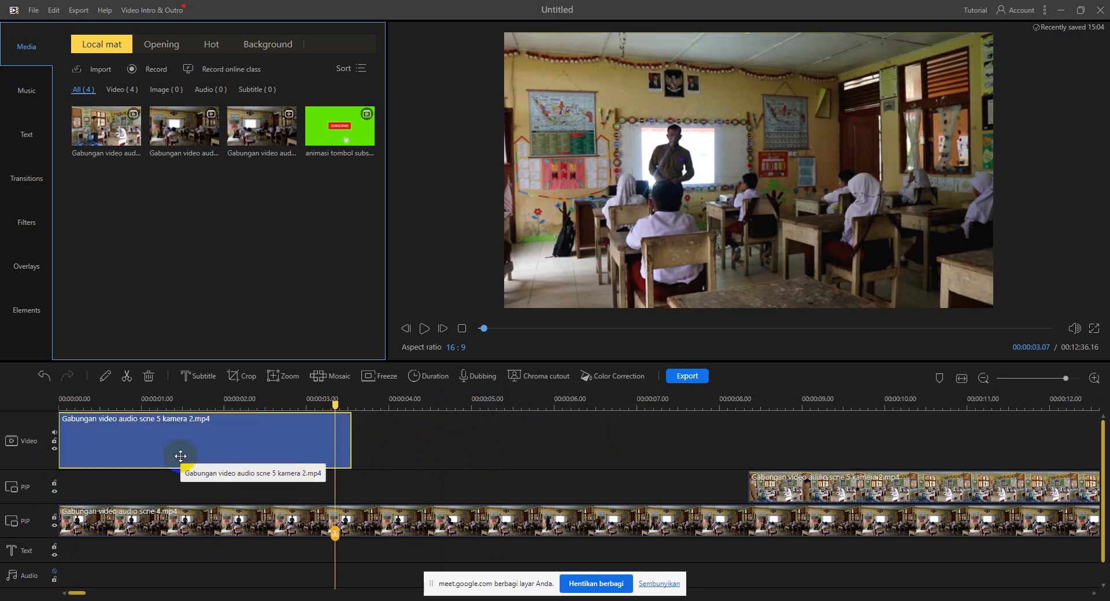
pyautogui.click(334, 405)
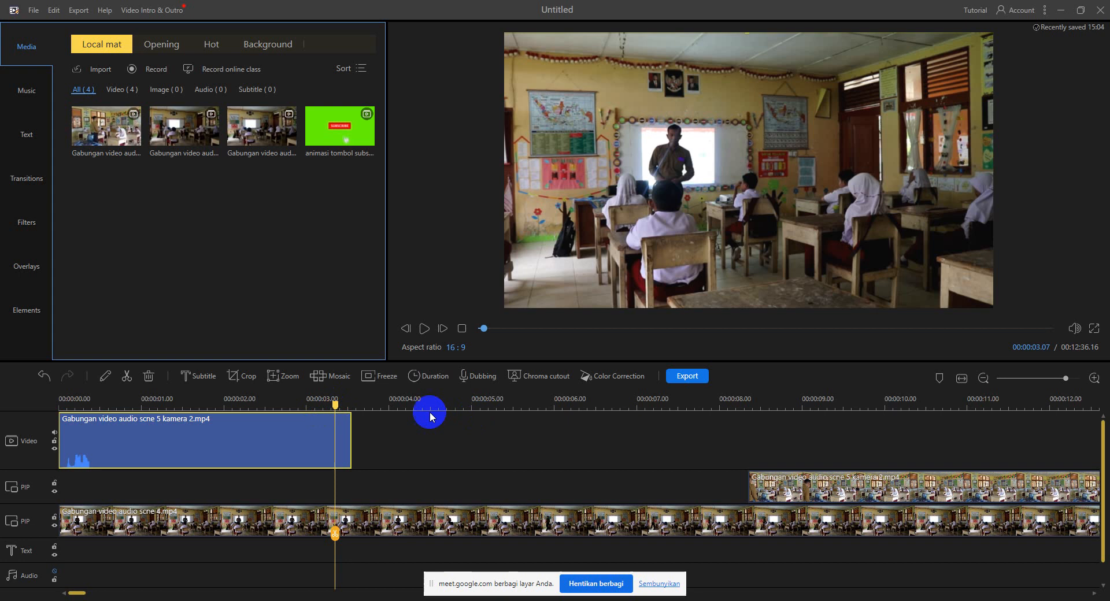
pyautogui.moveTo(335, 401); pyautogui.dragTo(311, 412)
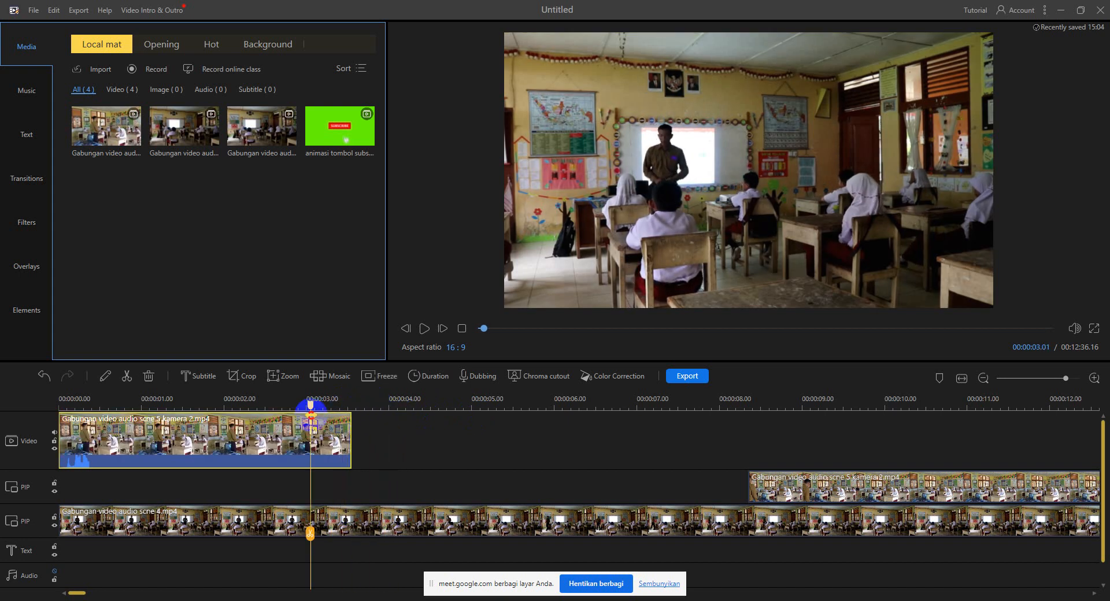
# Look over the editing commands available for the scne 5 kamera 2 piece on the Video track.
pyautogui.rightClick(227, 438)
pyautogui.click(175, 444)
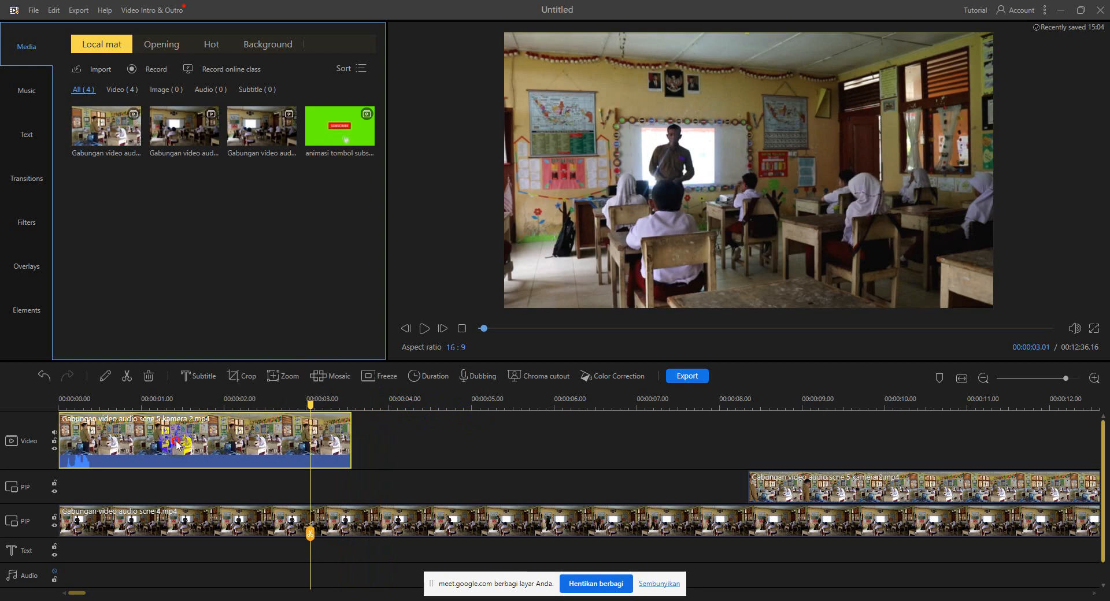
pyautogui.rightClick(176, 444)
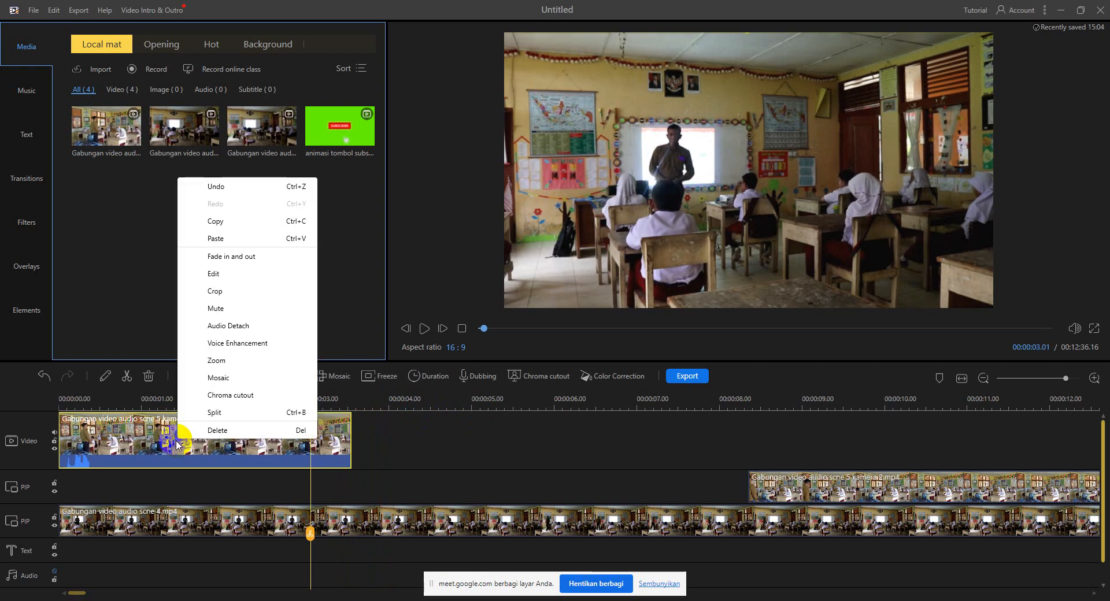
pyautogui.click(527, 474)
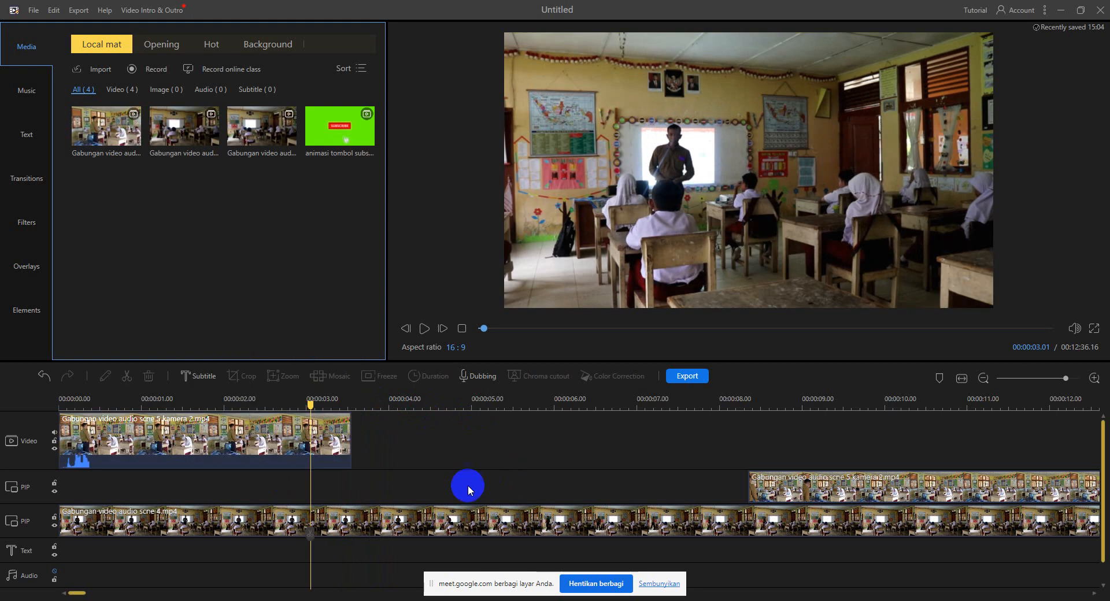
pyautogui.click(368, 520)
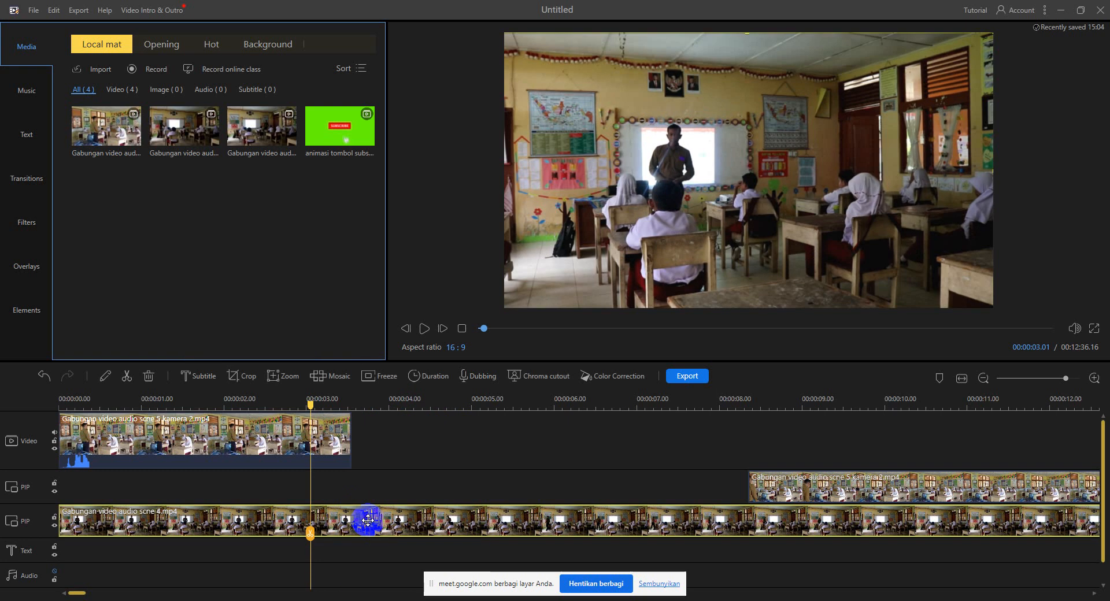
pyautogui.click(90, 496)
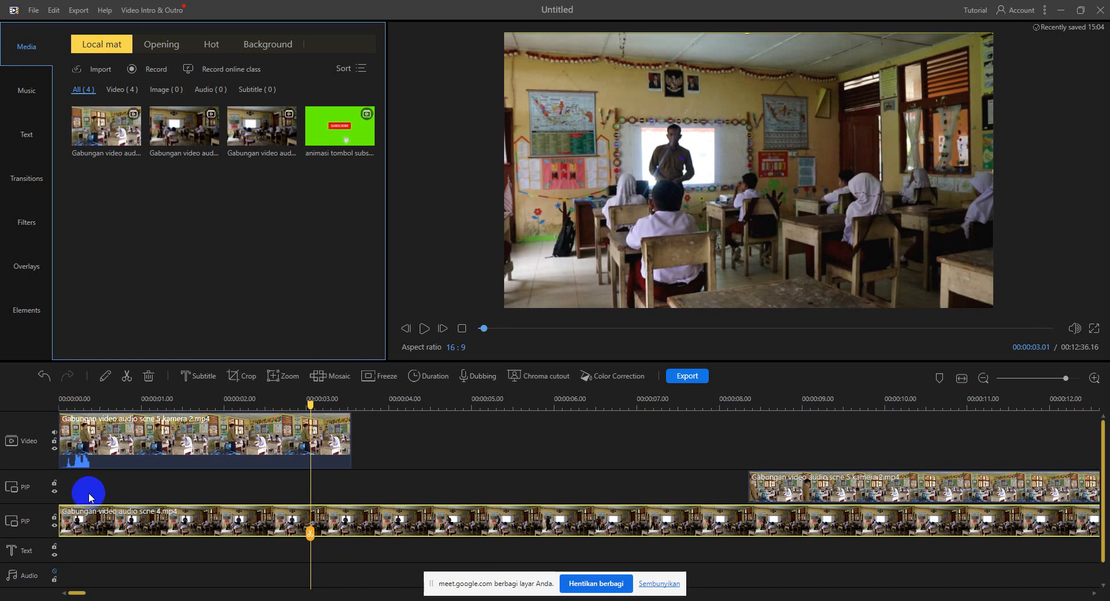
# Return the scne 5 kamera 2 piece from the Video track to the start of the first PIP track, undoing its misplaced shift.
pyautogui.moveTo(83, 445); pyautogui.dragTo(49, 485)
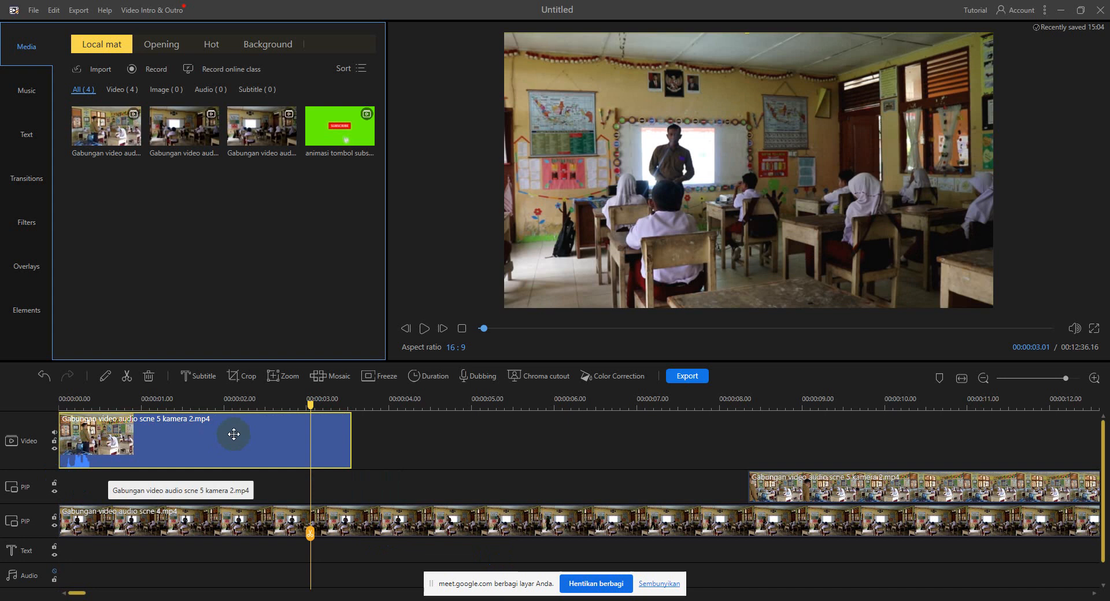
pyautogui.moveTo(233, 434); pyautogui.dragTo(50, 487)
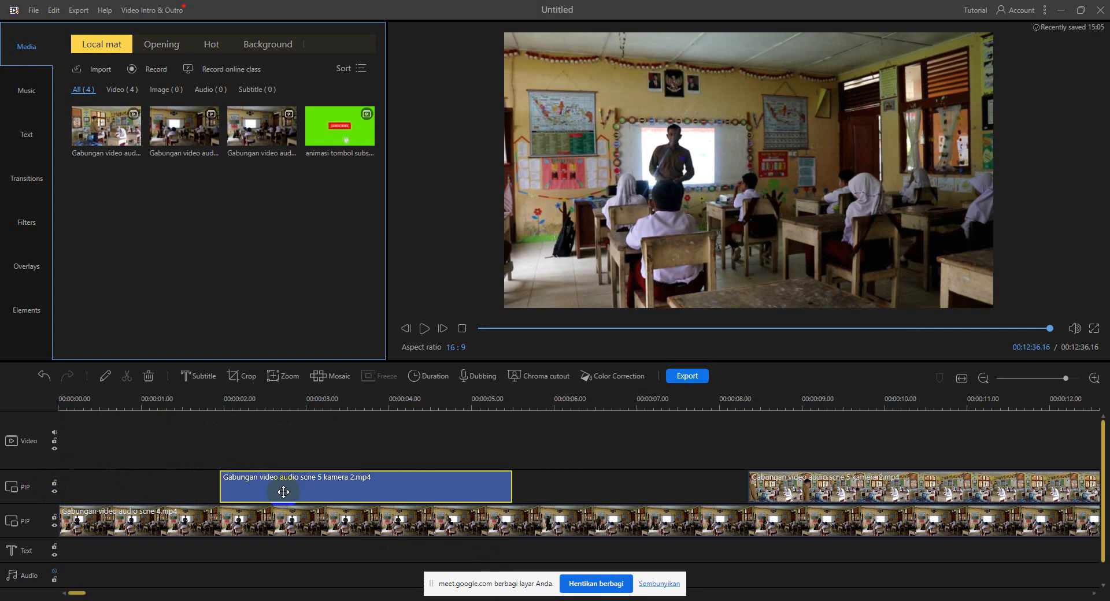
pyautogui.moveTo(411, 489); pyautogui.dragTo(181, 491)
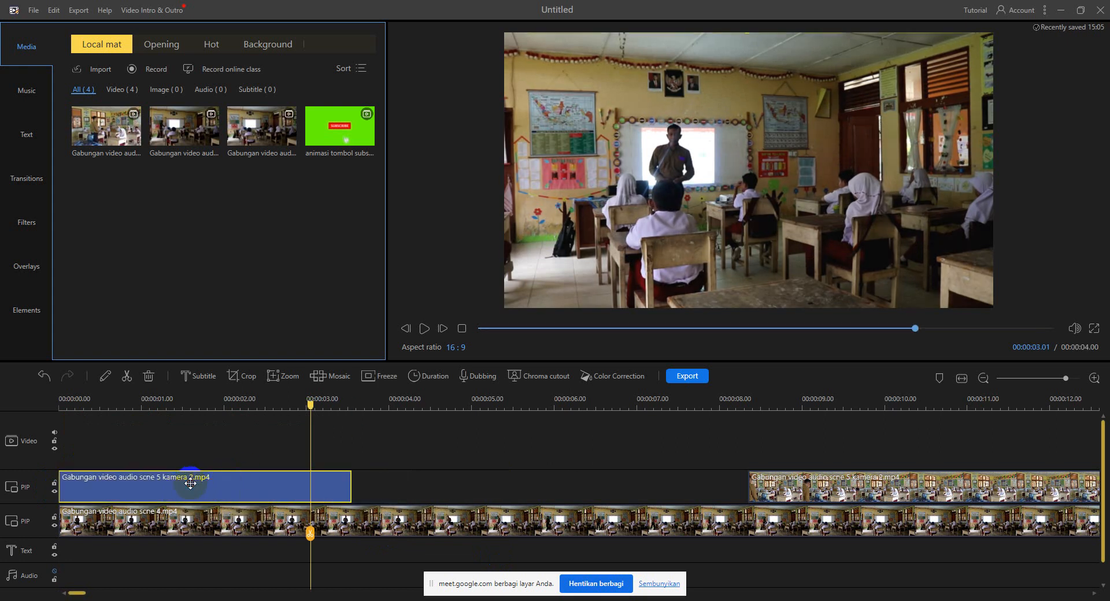
pyautogui.moveTo(190, 483); pyautogui.dragTo(322, 485)
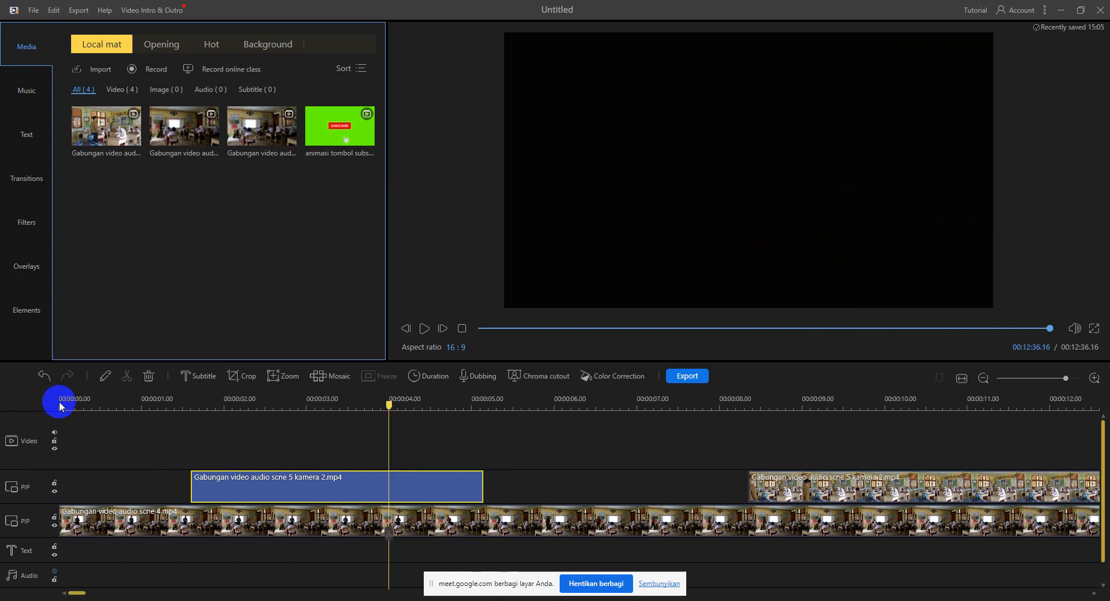
pyautogui.click(60, 406)
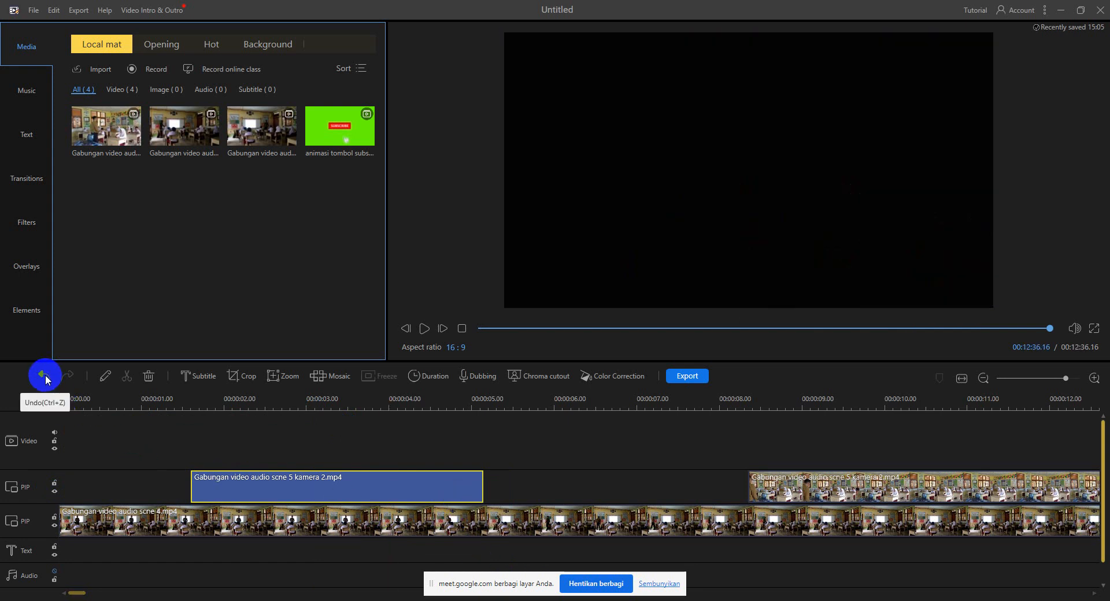
pyautogui.click(45, 377)
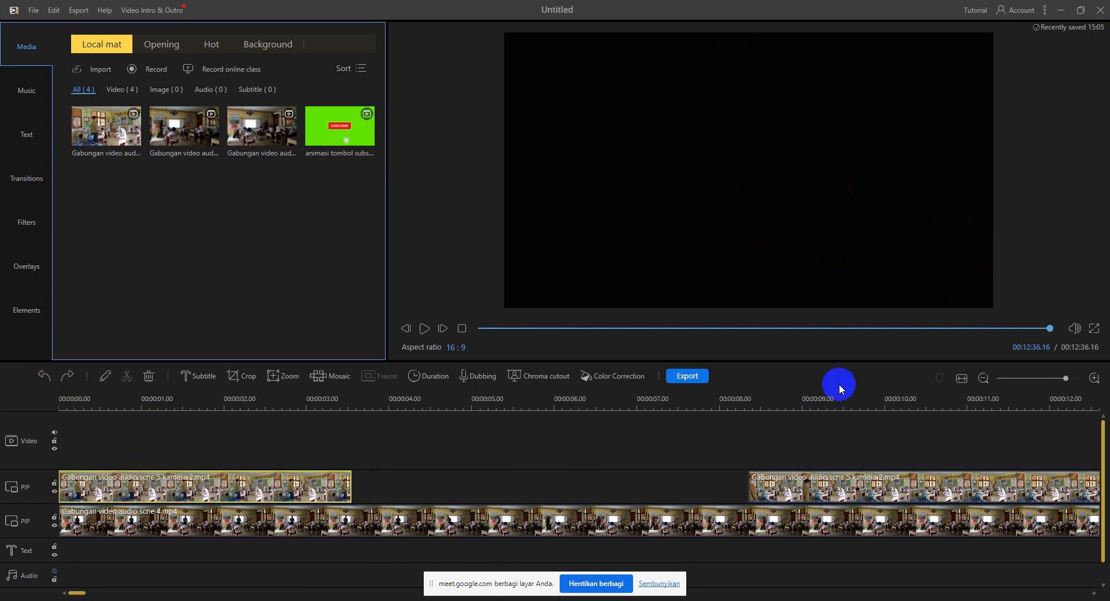
# Split the scne 4 clip on the second PIP track at 00:00:03.08 and delete the part before the cut.
pyautogui.moveTo(1049, 328); pyautogui.dragTo(482, 328)
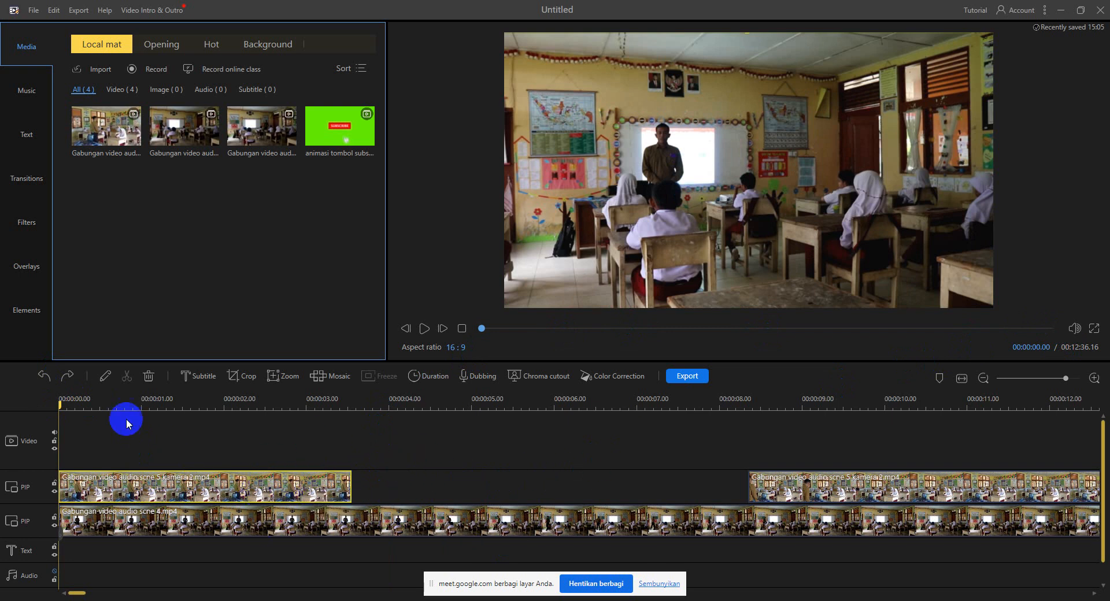
pyautogui.moveTo(62, 441); pyautogui.dragTo(339, 435)
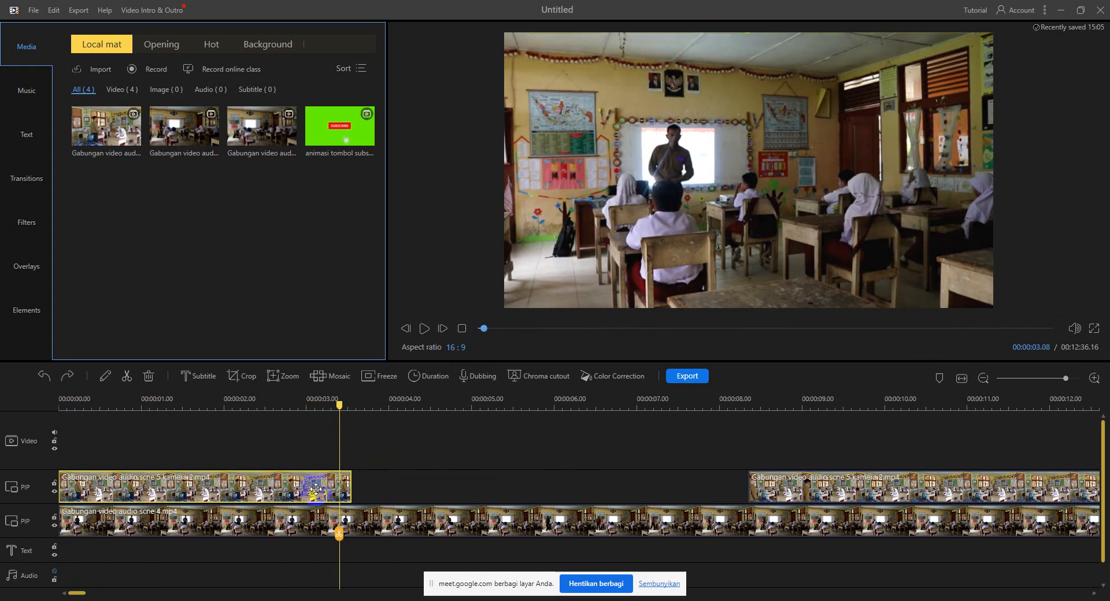
pyautogui.click(319, 522)
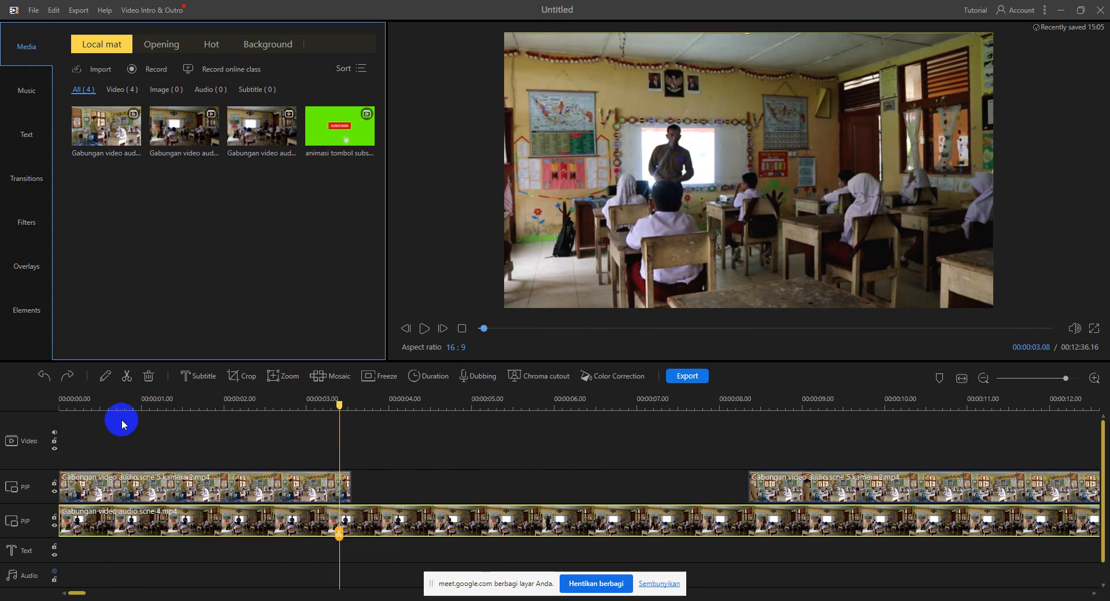
pyautogui.click(127, 377)
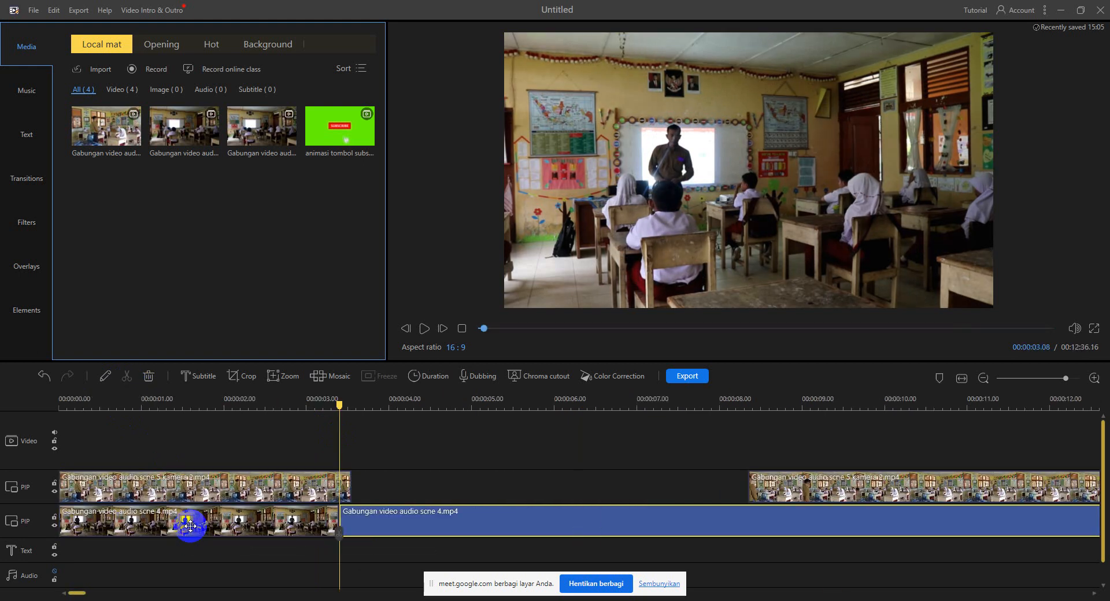
pyautogui.click(243, 523)
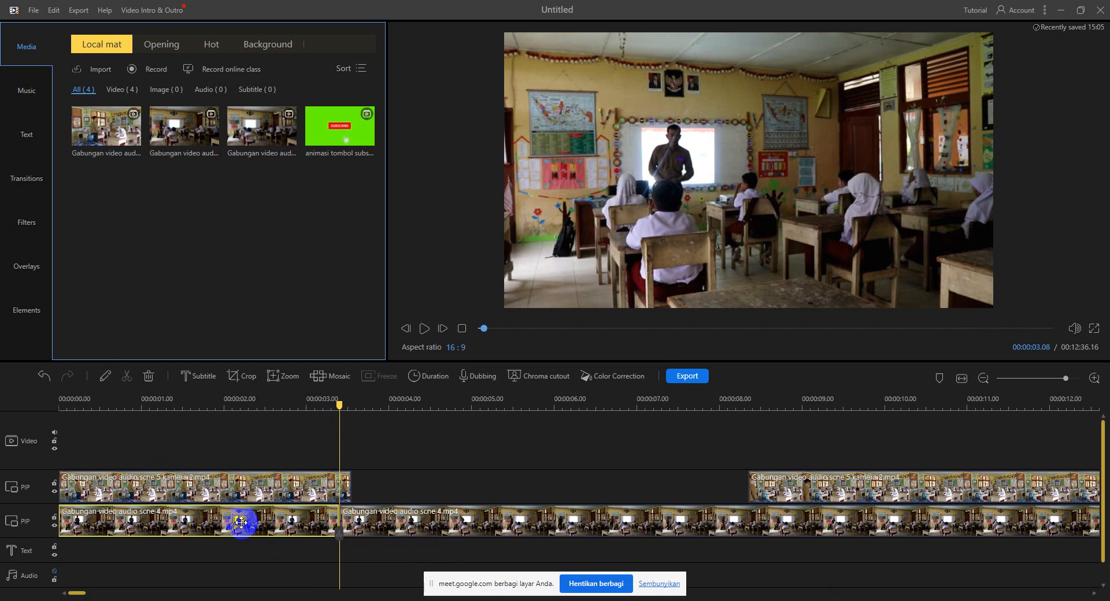
pyautogui.press('Delete')
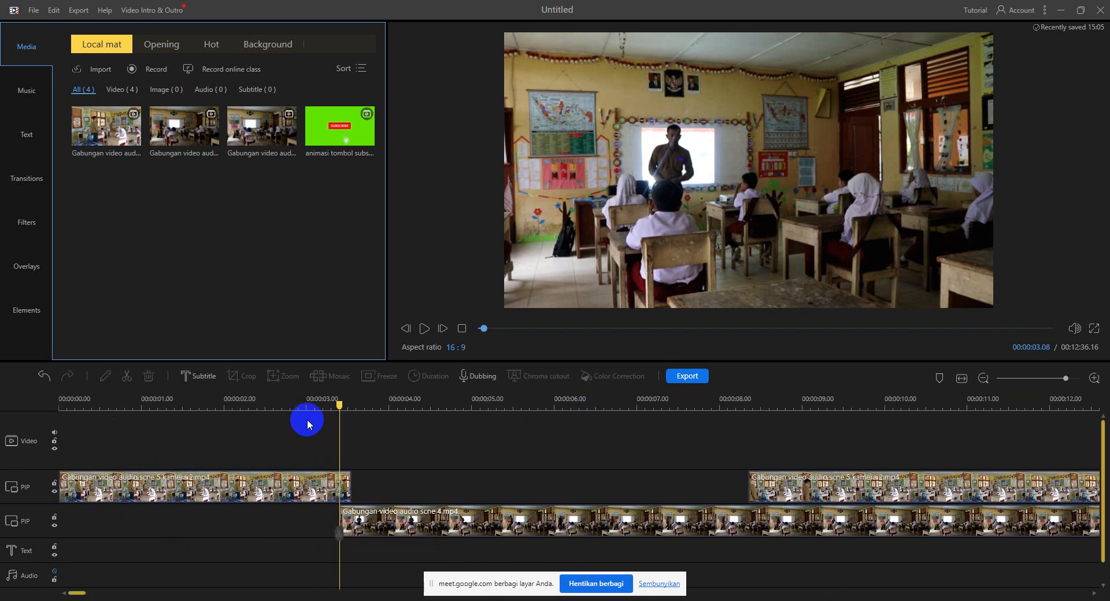
# Play the timeline from the start to check the switch from scne 5 kamera 2 to scne 4, pausing at 00:00:04.17.
pyautogui.moveTo(340, 406); pyautogui.dragTo(43, 436)
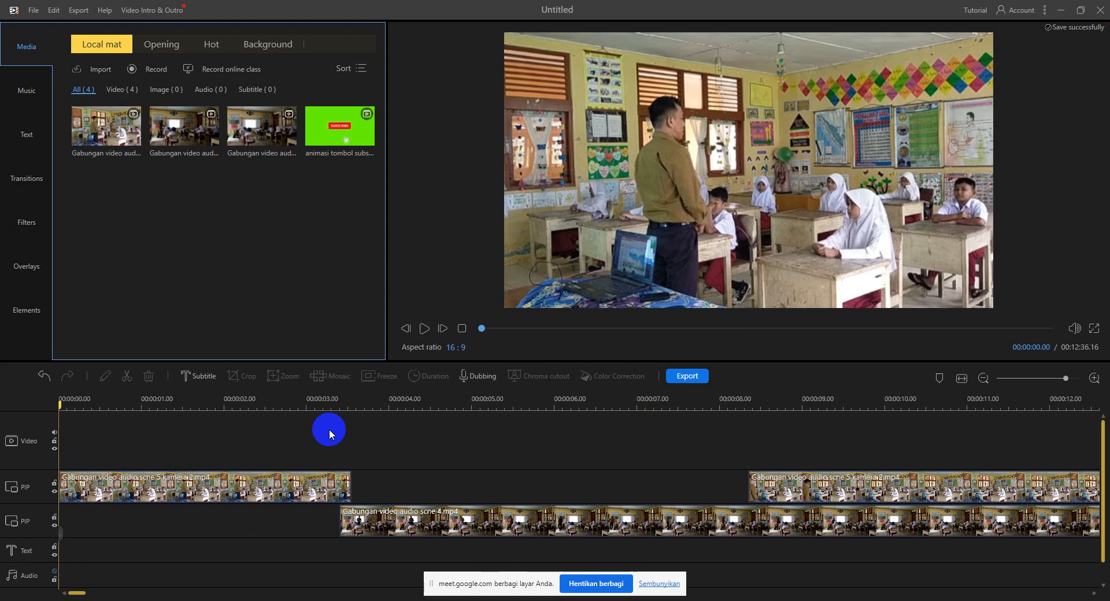
pyautogui.press('space')
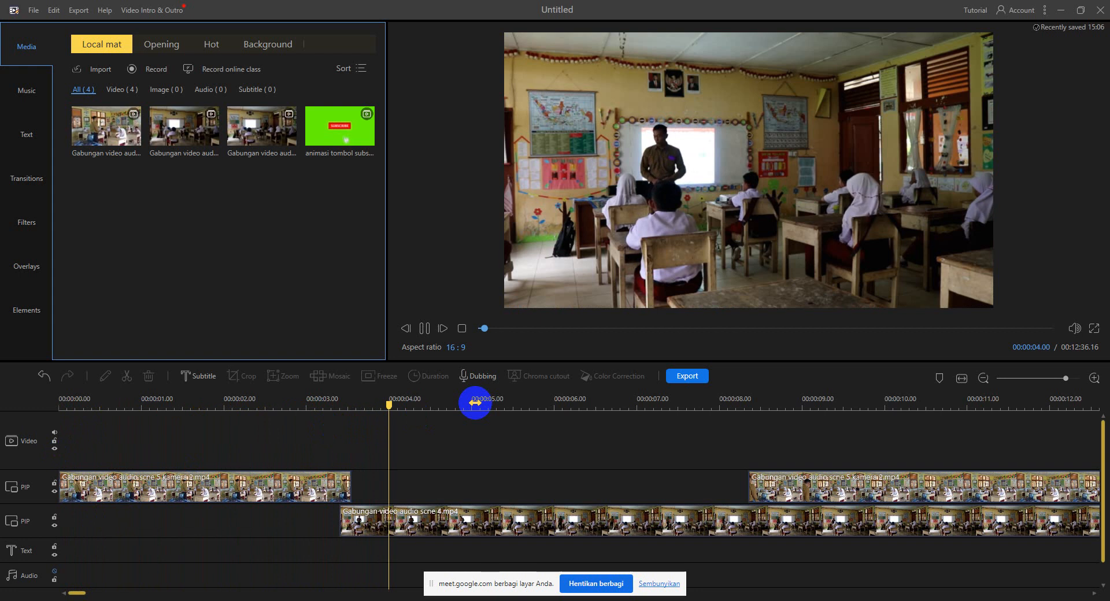
pyautogui.press('space')
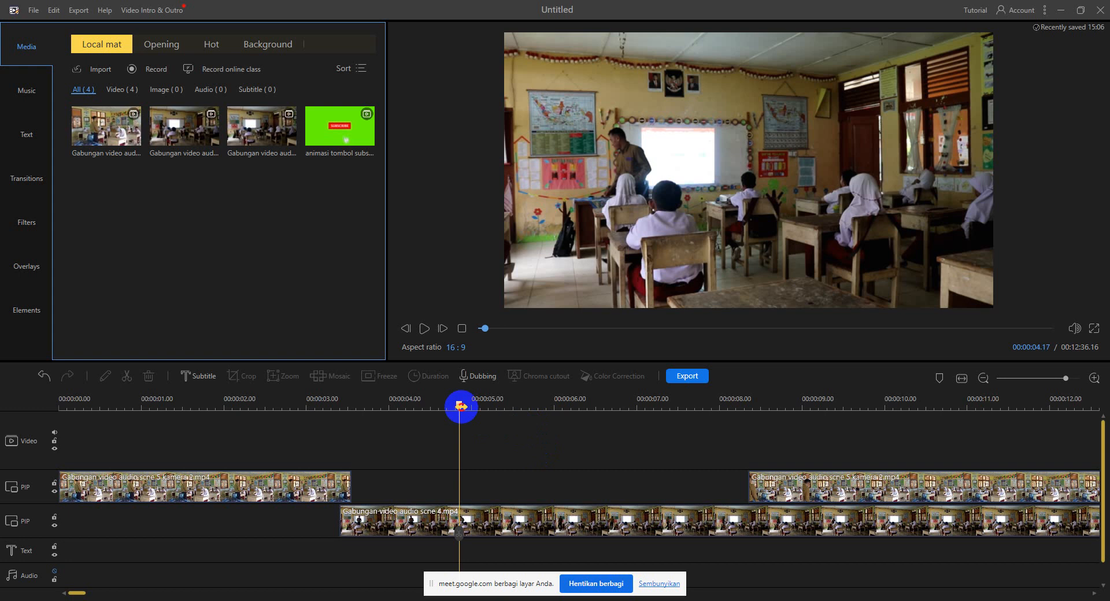
# Play the timeline from the start to check the switch from scne 5 kamera 2 to scne 4, pausing at 00:00:10.01.
pyautogui.moveTo(461, 406); pyautogui.dragTo(103, 434)
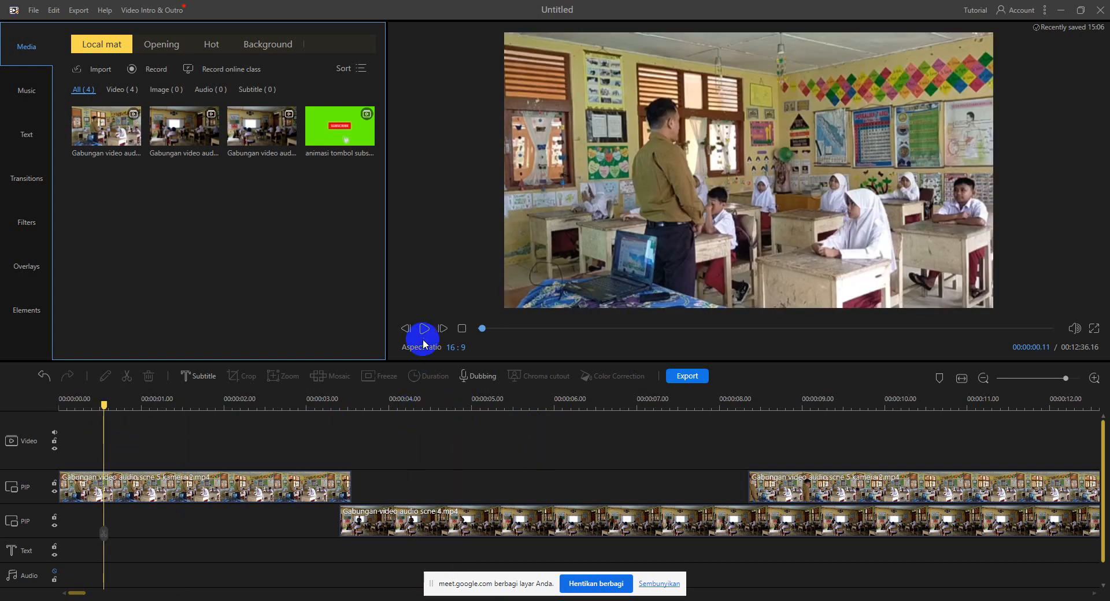
pyautogui.moveTo(103, 405); pyautogui.dragTo(35, 420)
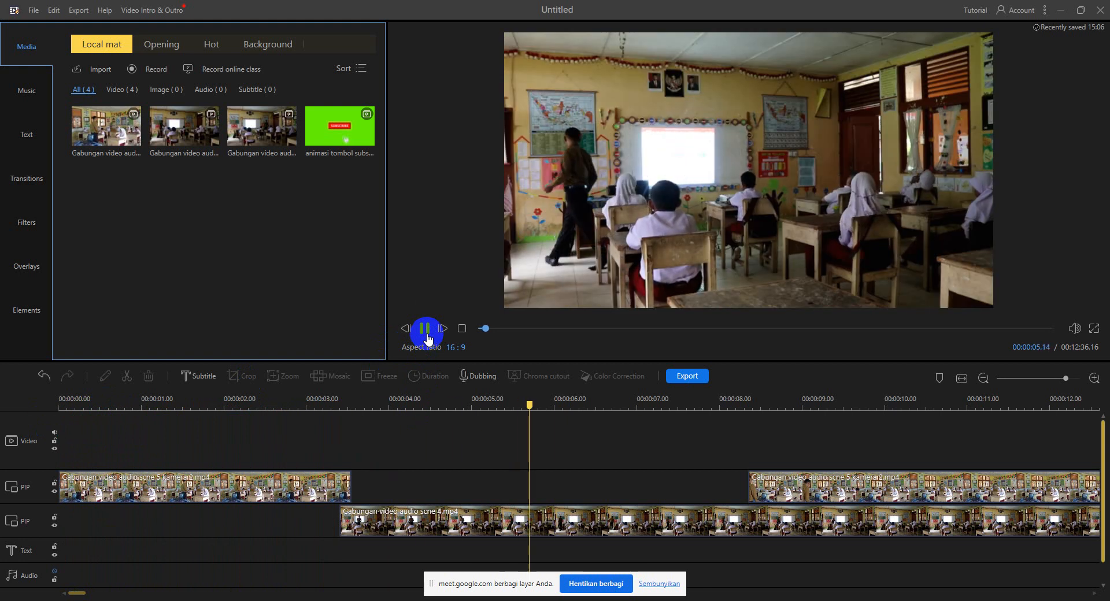
pyautogui.click(427, 336)
pyautogui.click(427, 336)
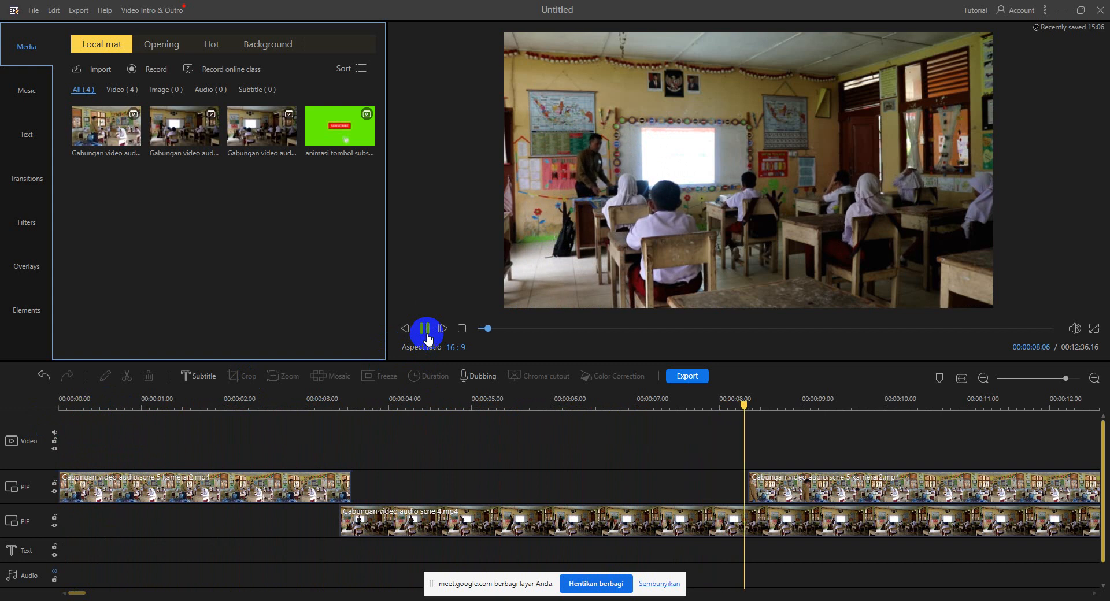
pyautogui.click(427, 336)
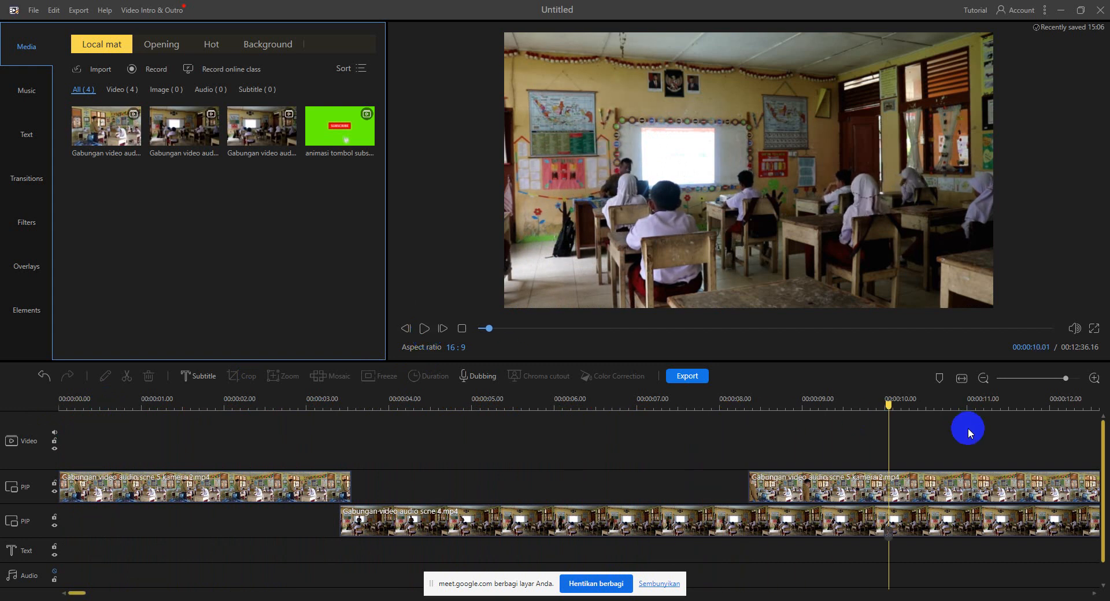
# Extend the end of the first scne 5 kamera 2 piece to about 00:00:07 and delete the second piece on that PIP track.
pyautogui.moveTo(893, 407); pyautogui.dragTo(829, 422)
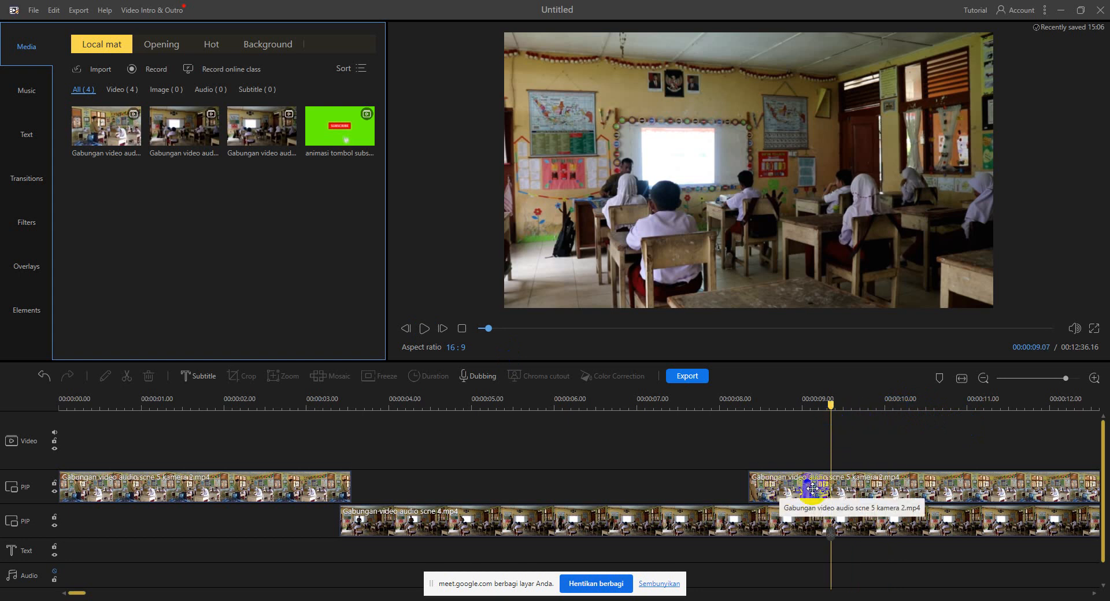
pyautogui.click(991, 400)
pyautogui.moveTo(991, 400); pyautogui.dragTo(622, 490)
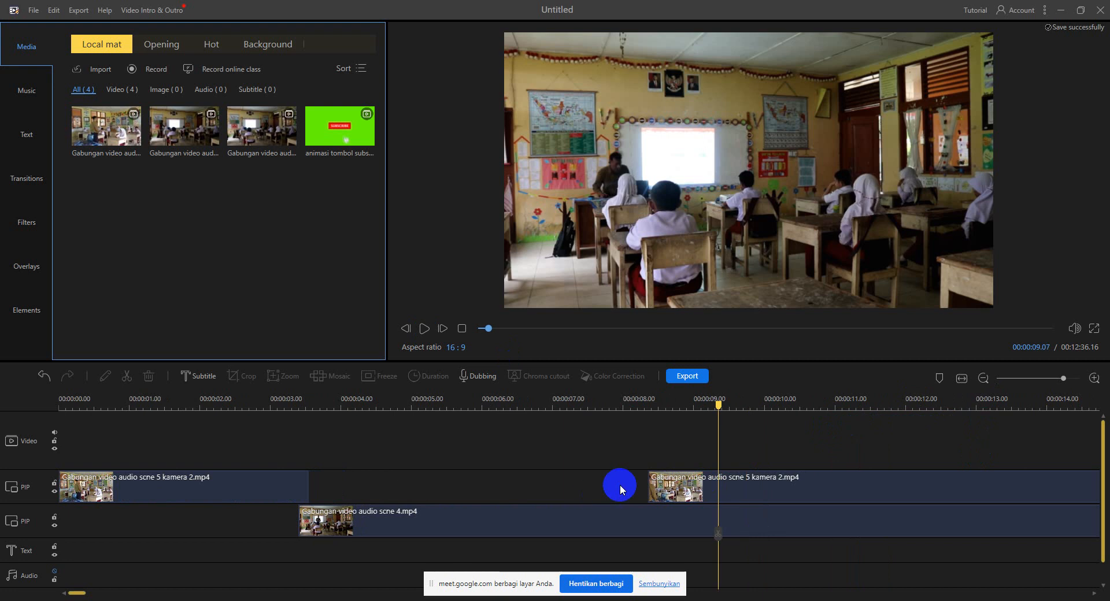
pyautogui.click(674, 485)
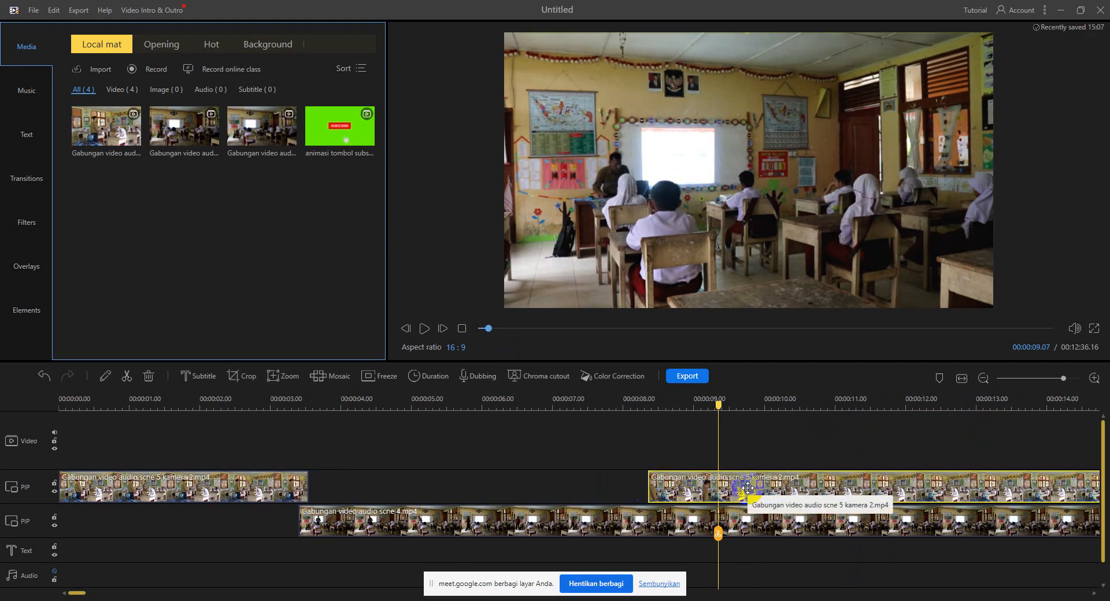
pyautogui.click(297, 483)
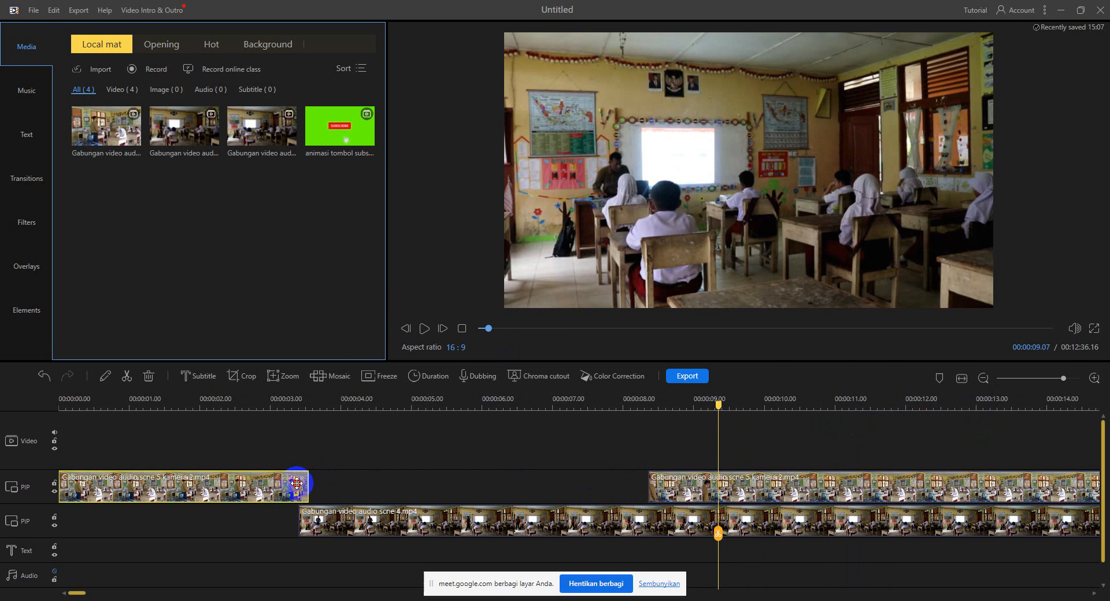
pyautogui.moveTo(308, 482); pyautogui.dragTo(568, 482)
pyautogui.click(726, 483)
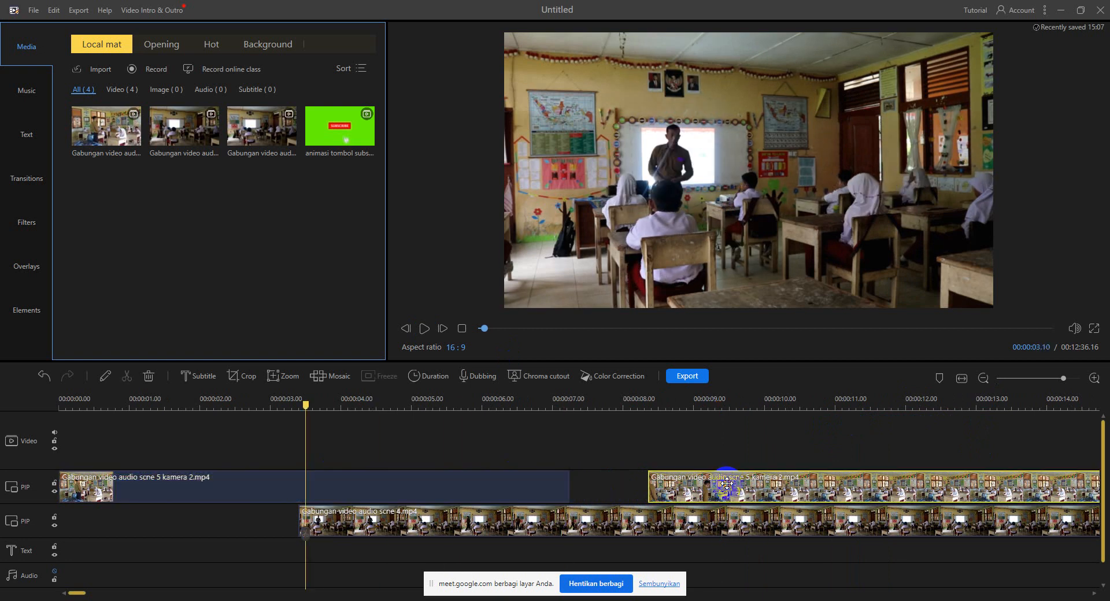
pyautogui.click(579, 493)
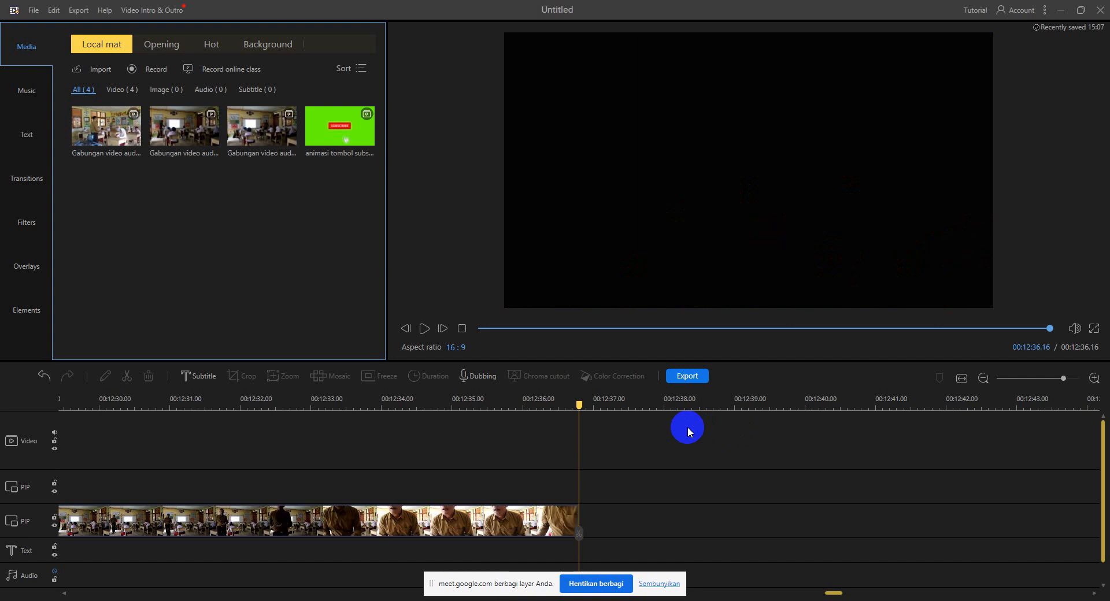
# Trim the end of the remaining scne 5 kamera 2 piece on the first PIP track back to 00:00:03.07.
pyautogui.moveTo(628, 405); pyautogui.dragTo(839, 398)
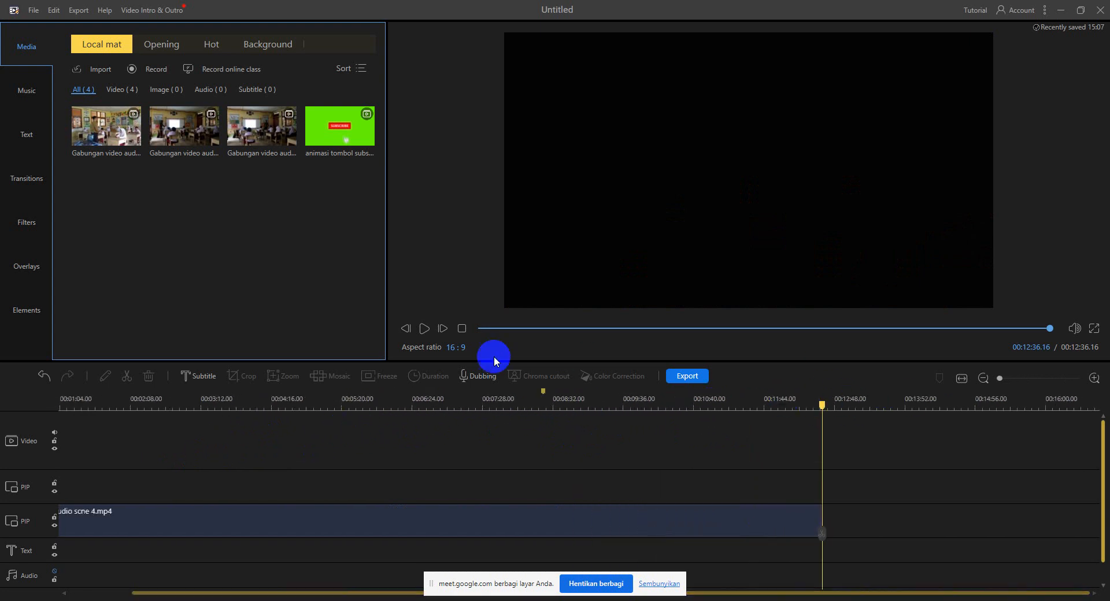
pyautogui.click(495, 328)
pyautogui.moveTo(501, 414); pyautogui.dragTo(252, 383)
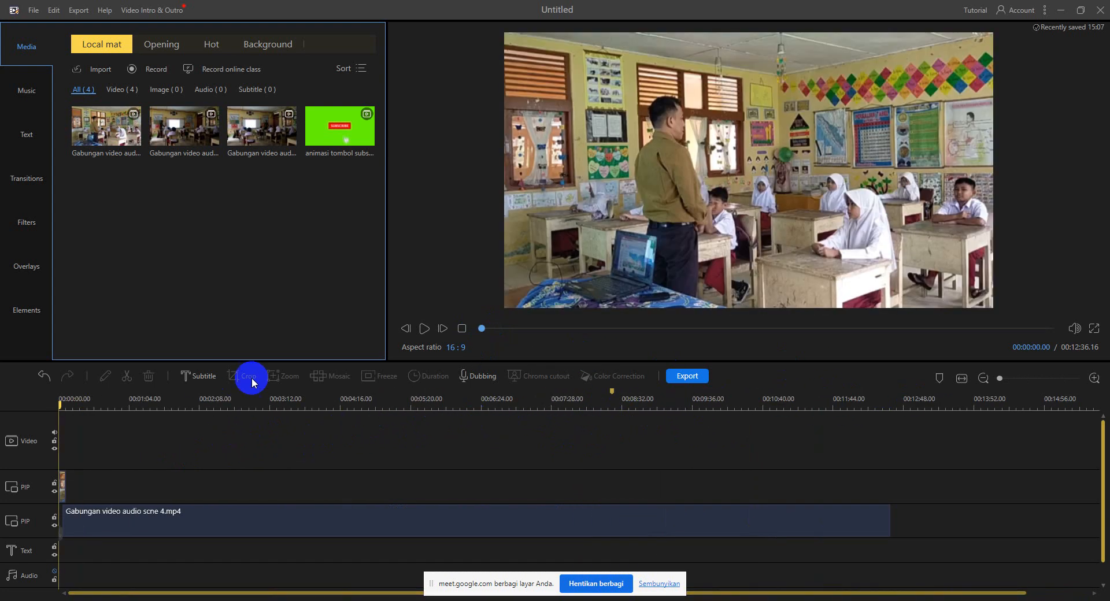
pyautogui.click(62, 487)
pyautogui.moveTo(66, 485); pyautogui.dragTo(62, 484)
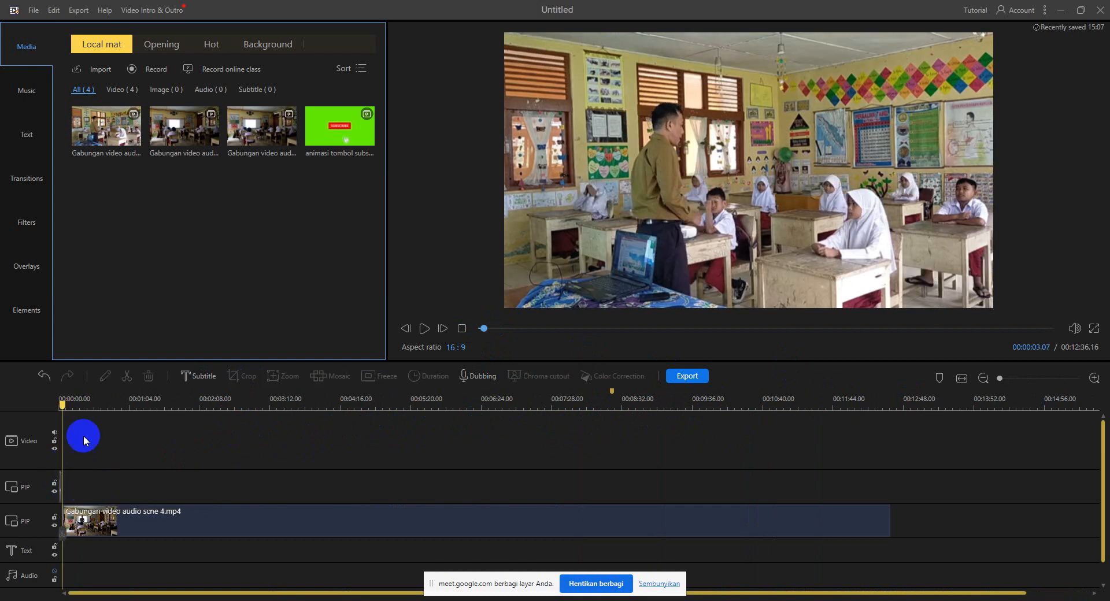
pyautogui.moveTo(77, 402); pyautogui.dragTo(139, 471)
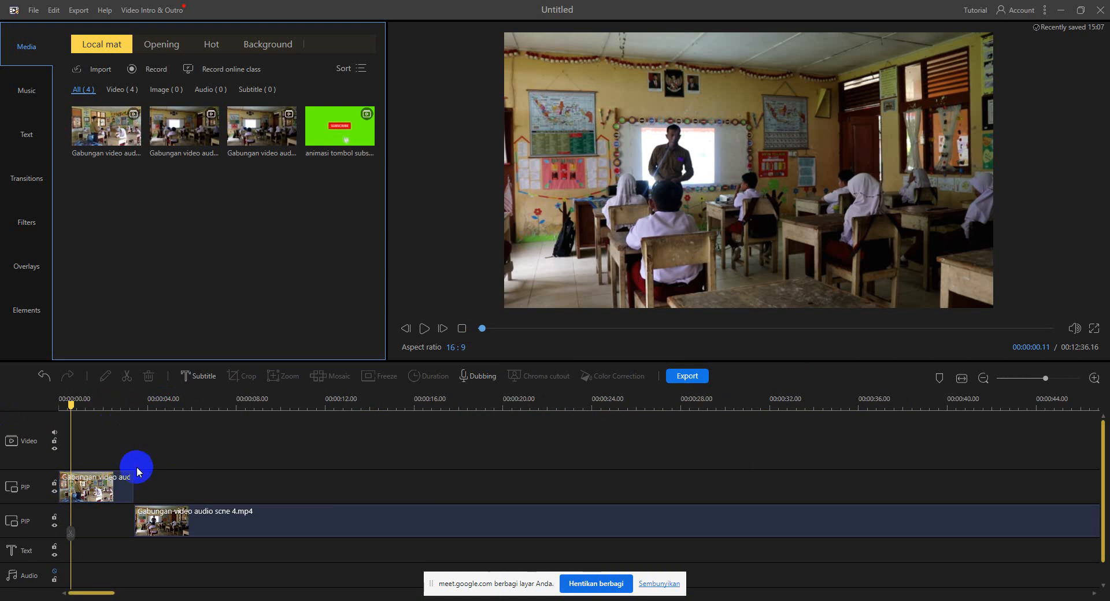
# Extend the scne 5 kamera 2 clip on the first PIP track to its full length, ending at 00:08:23.00.
pyautogui.click(117, 487)
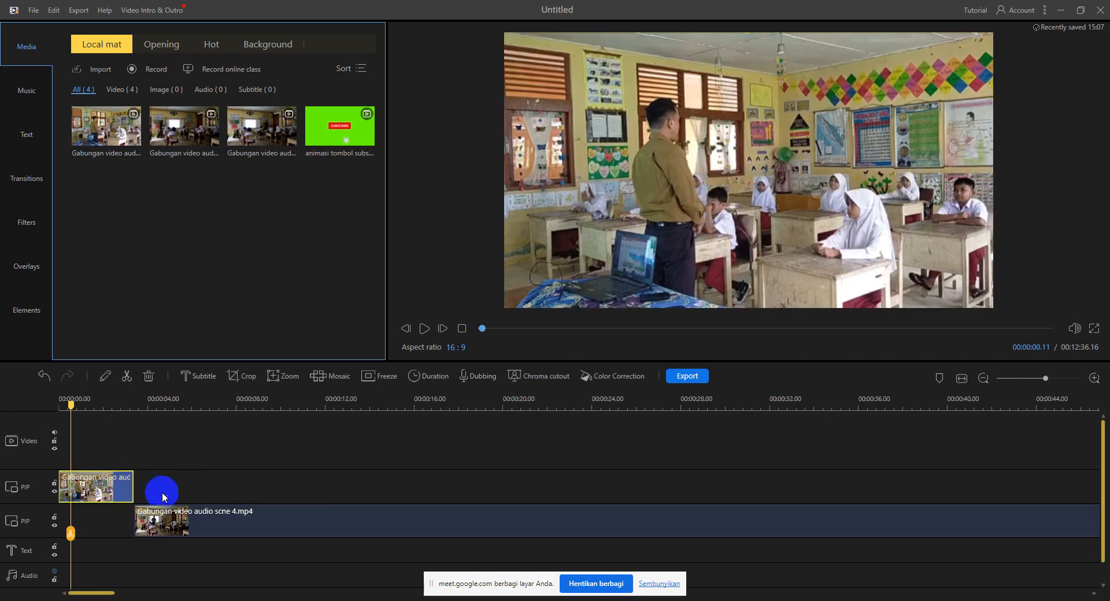
pyautogui.moveTo(230, 486); pyautogui.dragTo(316, 485)
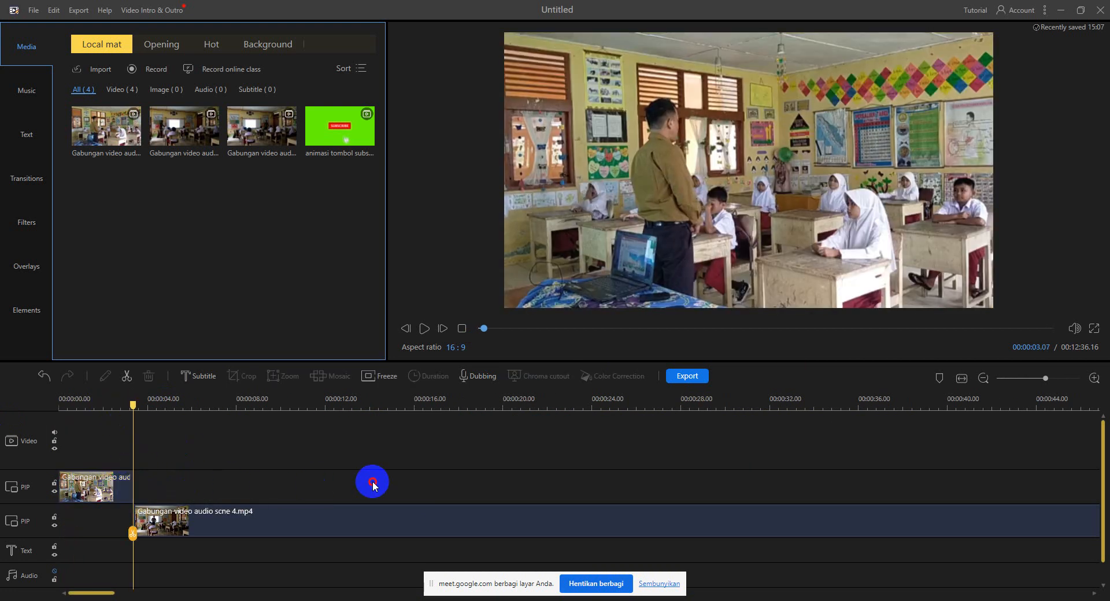
pyautogui.click(116, 484)
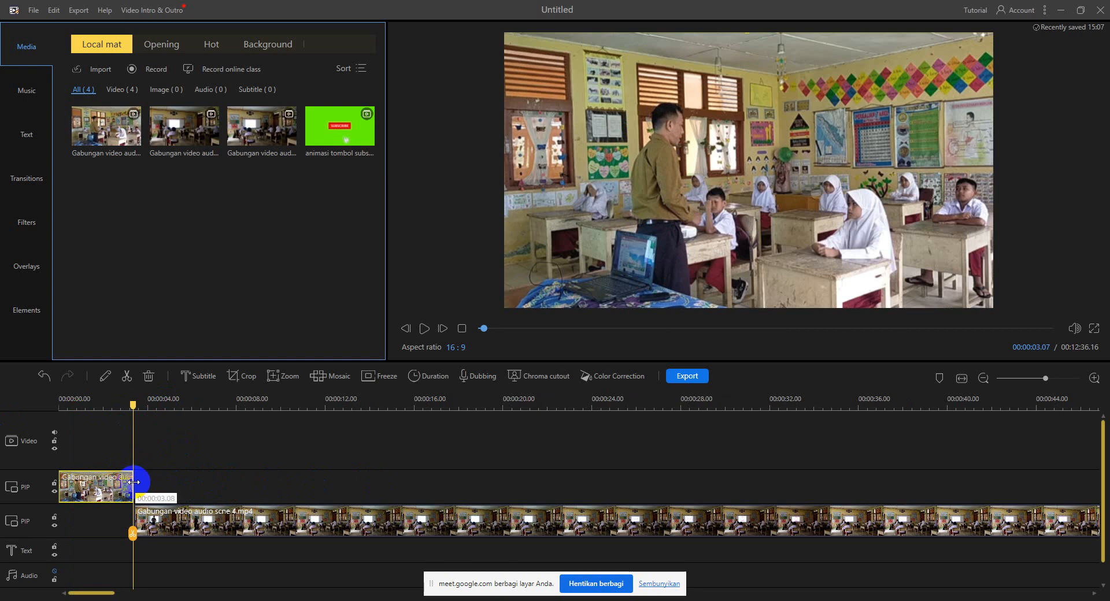
pyautogui.moveTo(241, 475); pyautogui.dragTo(617, 425)
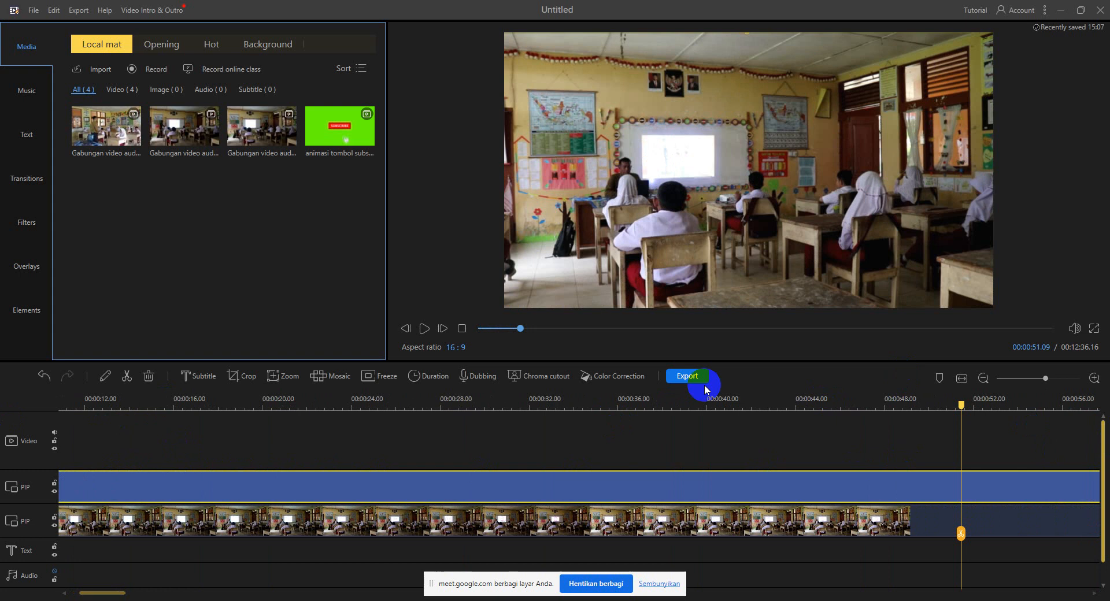
pyautogui.press('End')
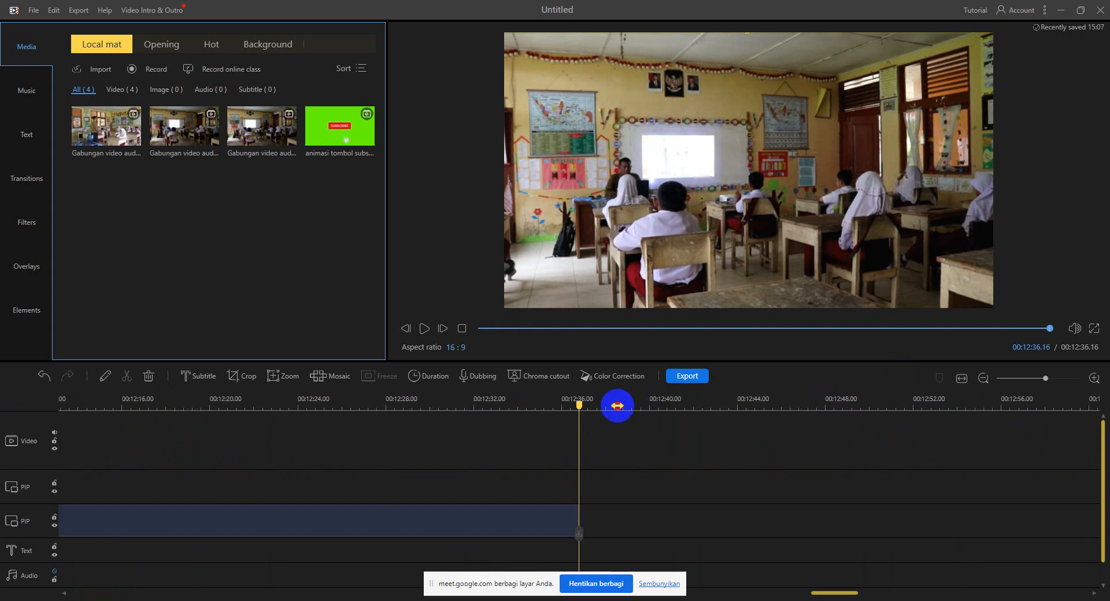
pyautogui.moveTo(616, 406); pyautogui.dragTo(290, 423)
pyautogui.moveTo(756, 403); pyautogui.dragTo(297, 418)
pyautogui.moveTo(597, 404); pyautogui.dragTo(211, 426)
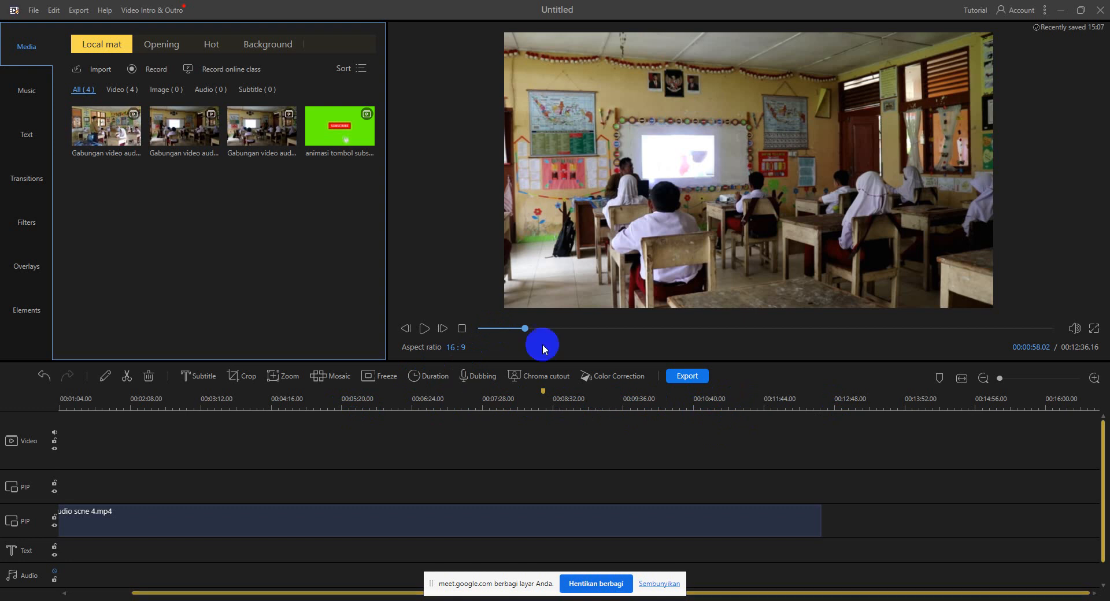
pyautogui.click(491, 328)
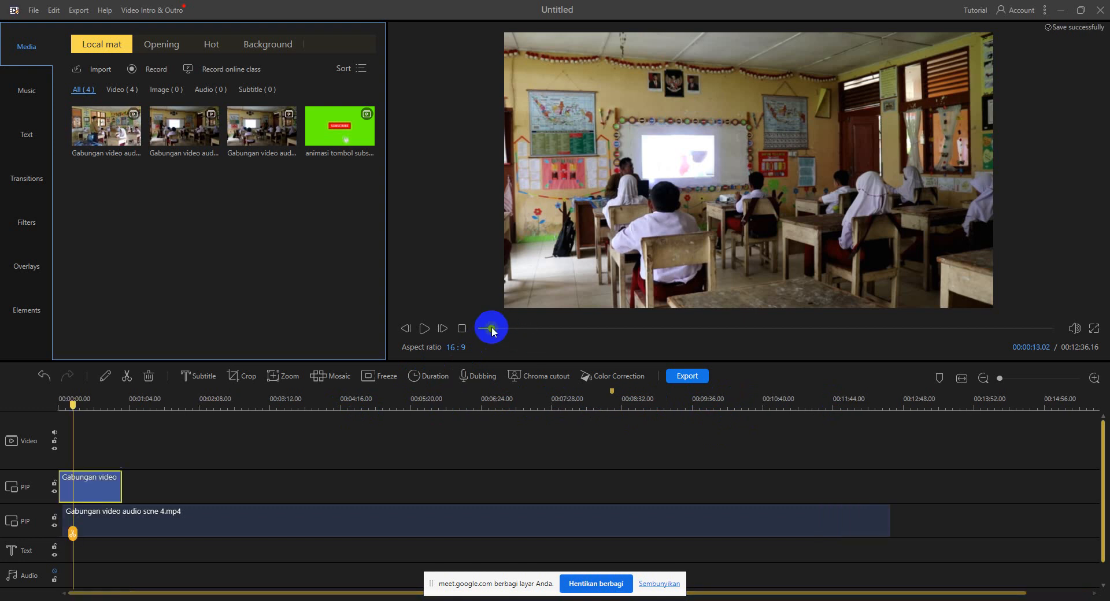
pyautogui.moveTo(122, 485); pyautogui.dragTo(758, 479)
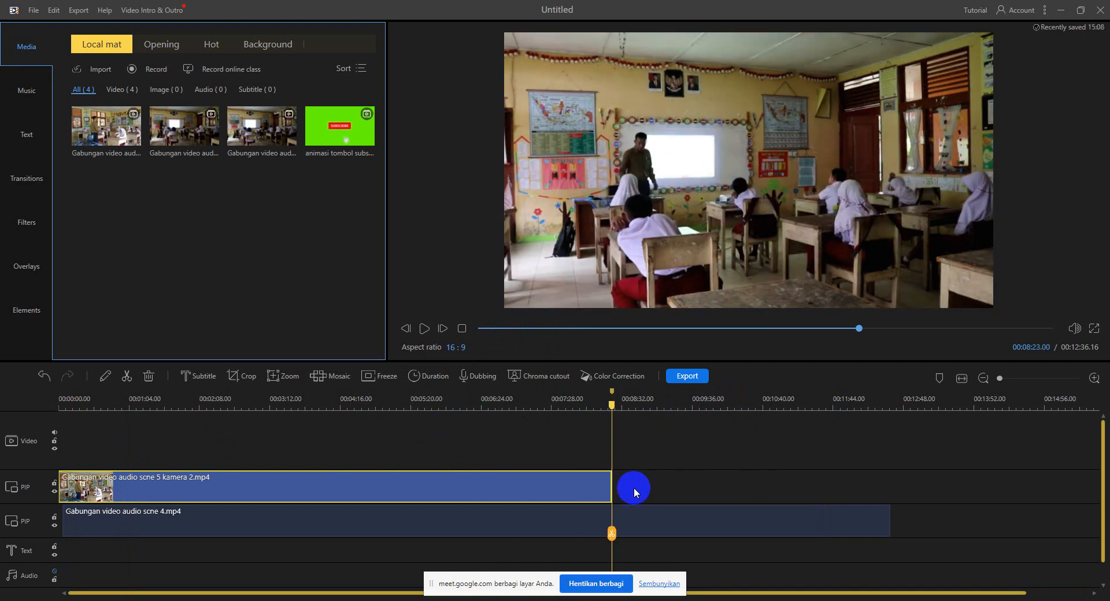
pyautogui.moveTo(683, 485); pyautogui.dragTo(787, 485)
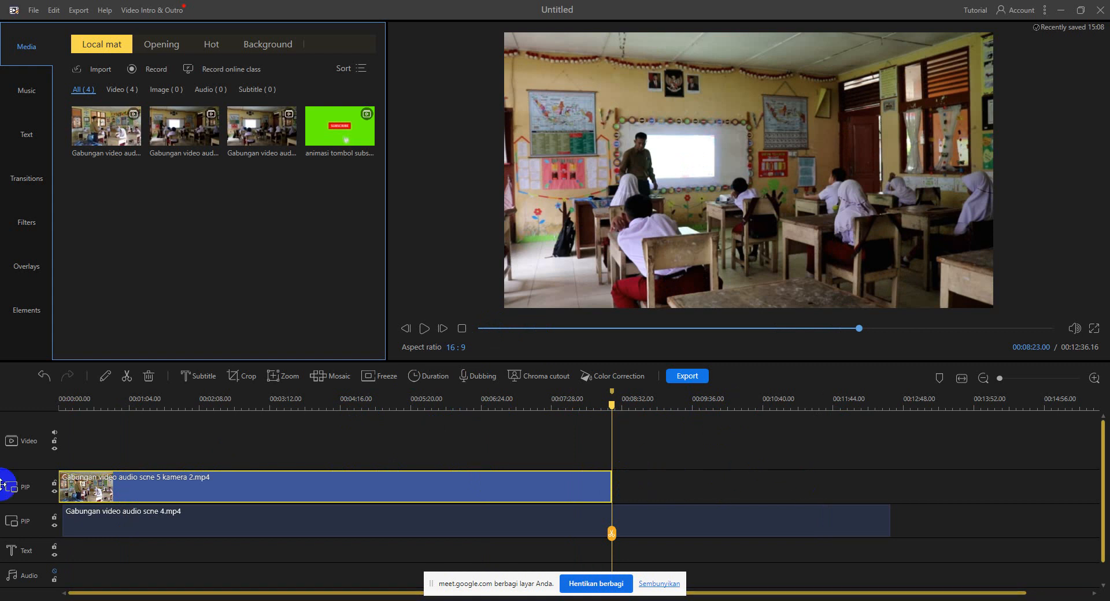
# Play from the timeline's start to 00:00:10.18 and split the scne 4 clip on the second PIP track there.
pyautogui.press('End')
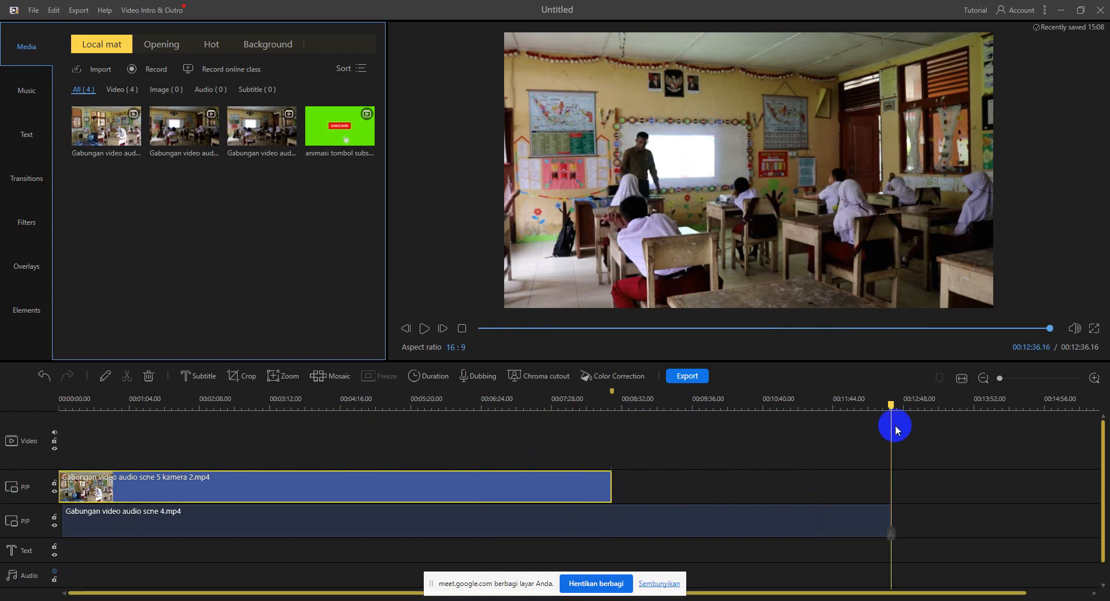
pyautogui.moveTo(890, 406); pyautogui.dragTo(48, 440)
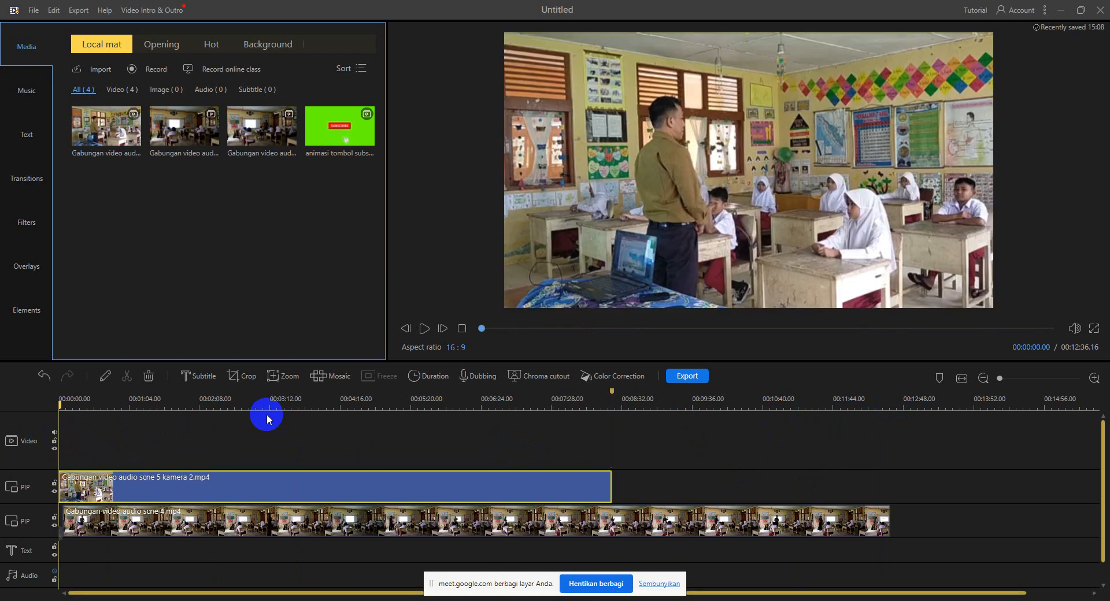
pyautogui.moveTo(124, 406); pyautogui.dragTo(653, 405)
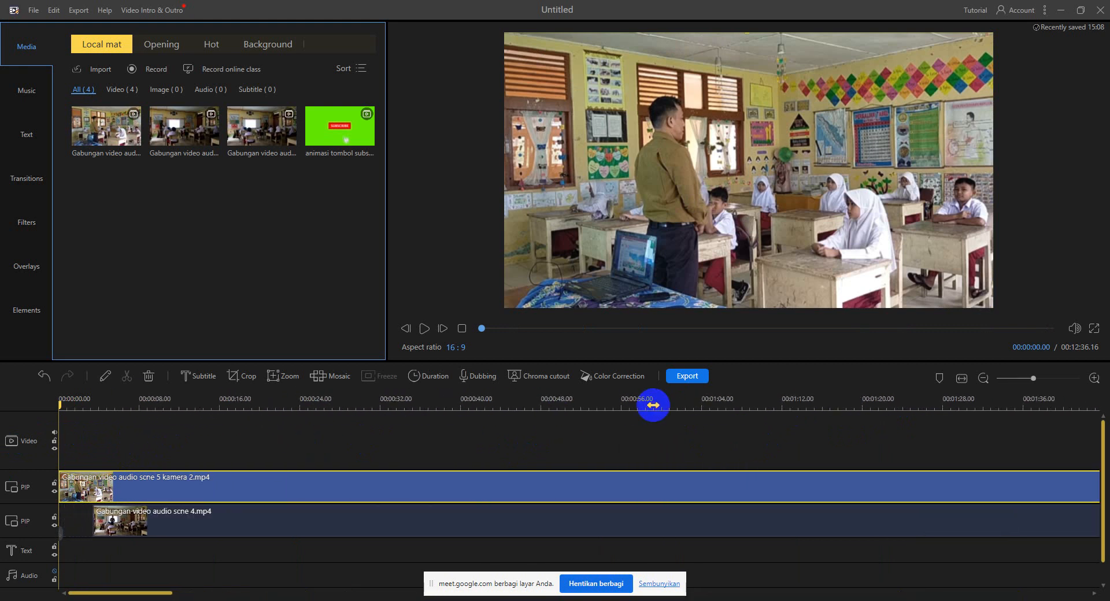
pyautogui.click(427, 330)
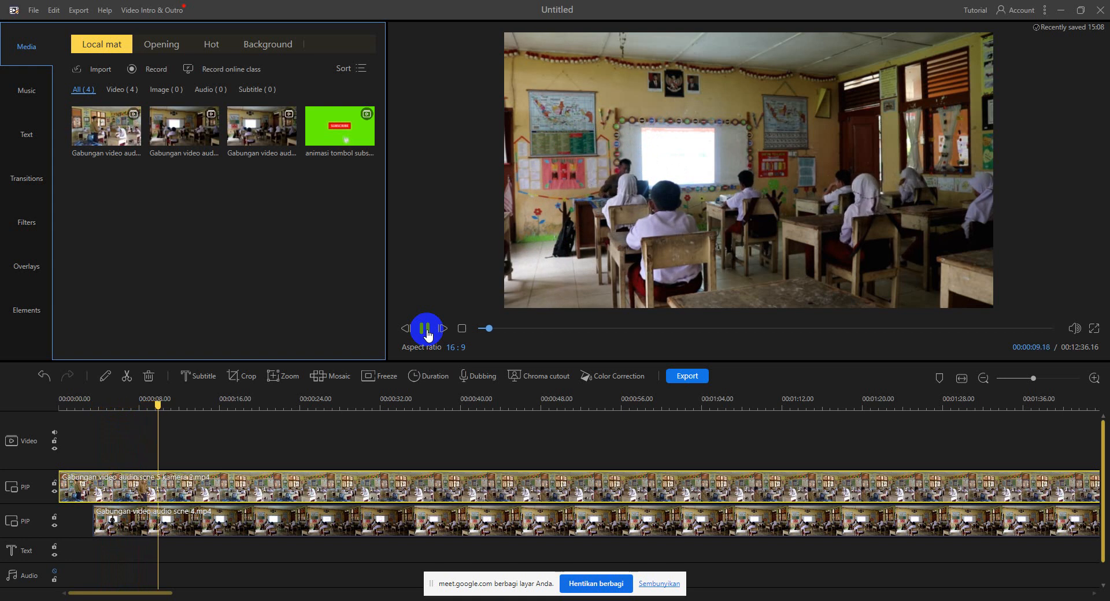
pyautogui.click(425, 328)
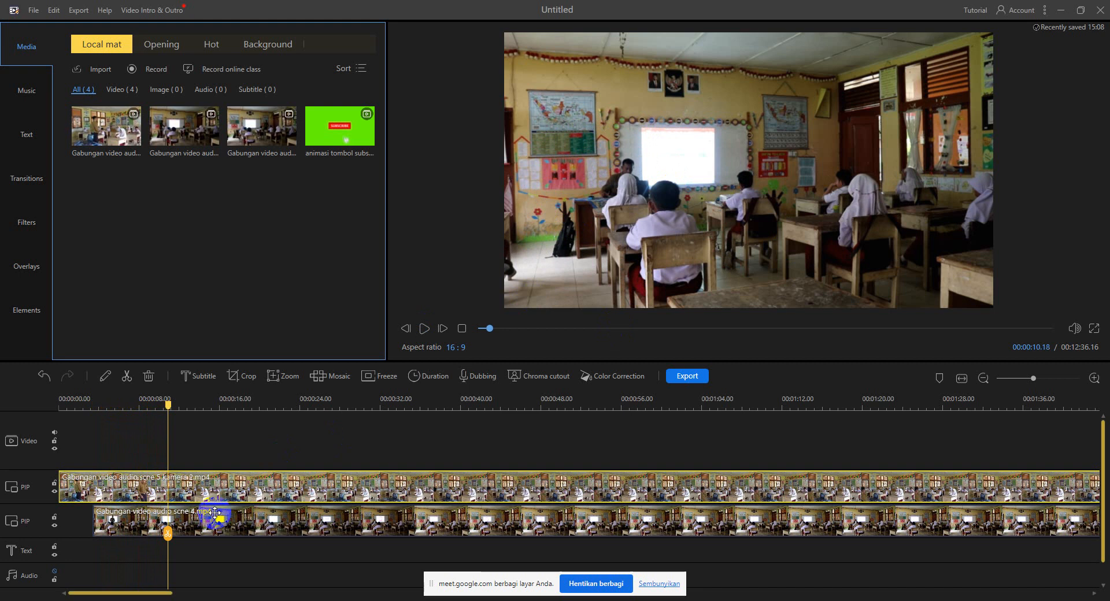
pyautogui.click(171, 520)
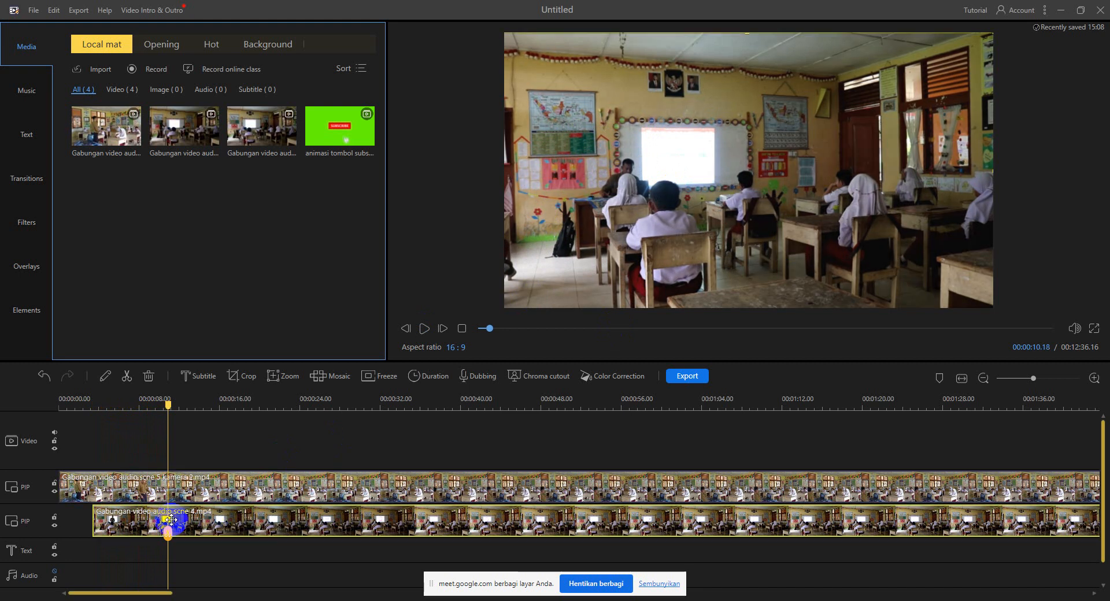
pyautogui.click(125, 377)
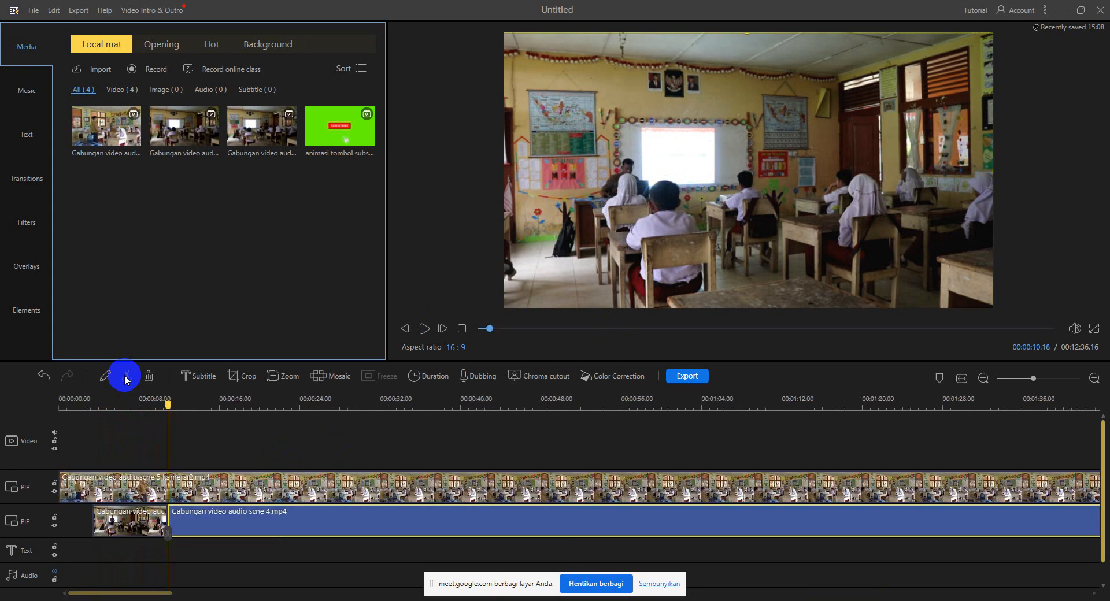
# Split the scne 4 clip again at 00:00:16.14 and delete the segment between the two cuts.
pyautogui.click(425, 329)
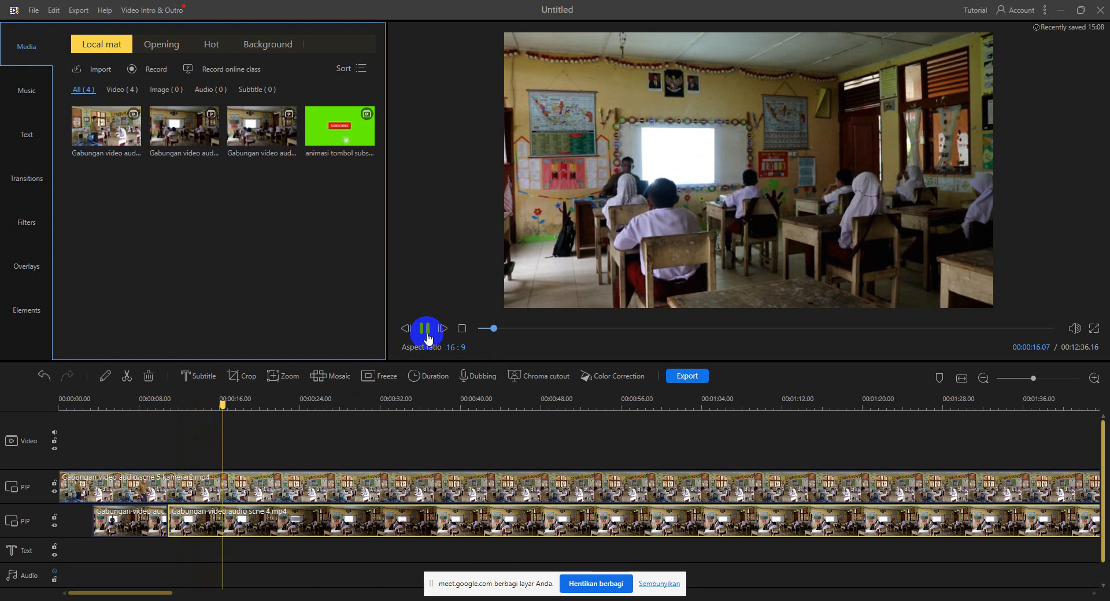
pyautogui.click(425, 330)
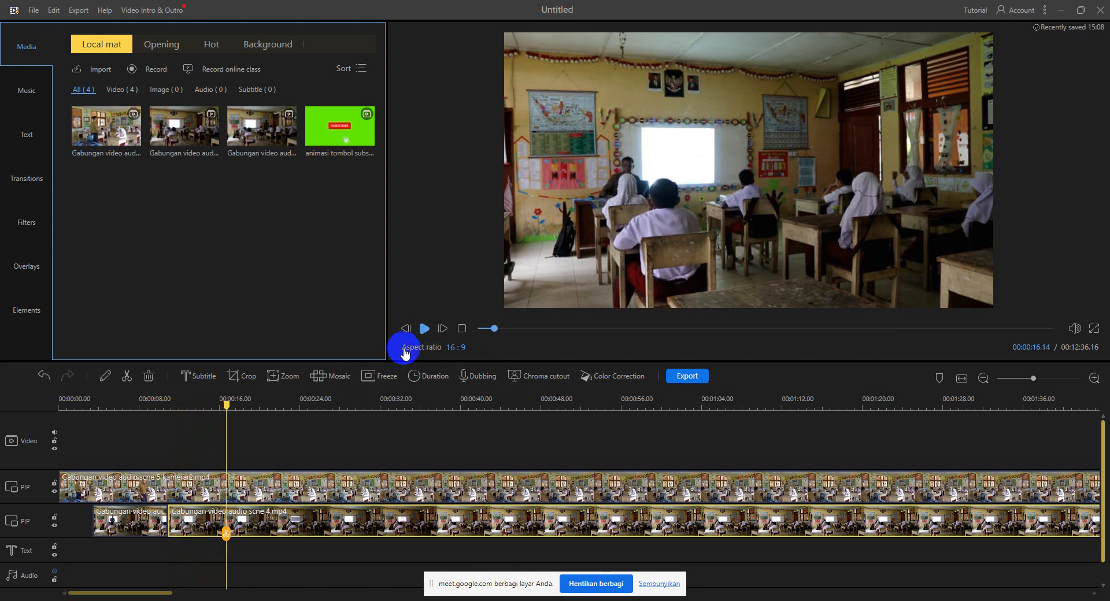
pyautogui.click(125, 378)
pyautogui.press('End')
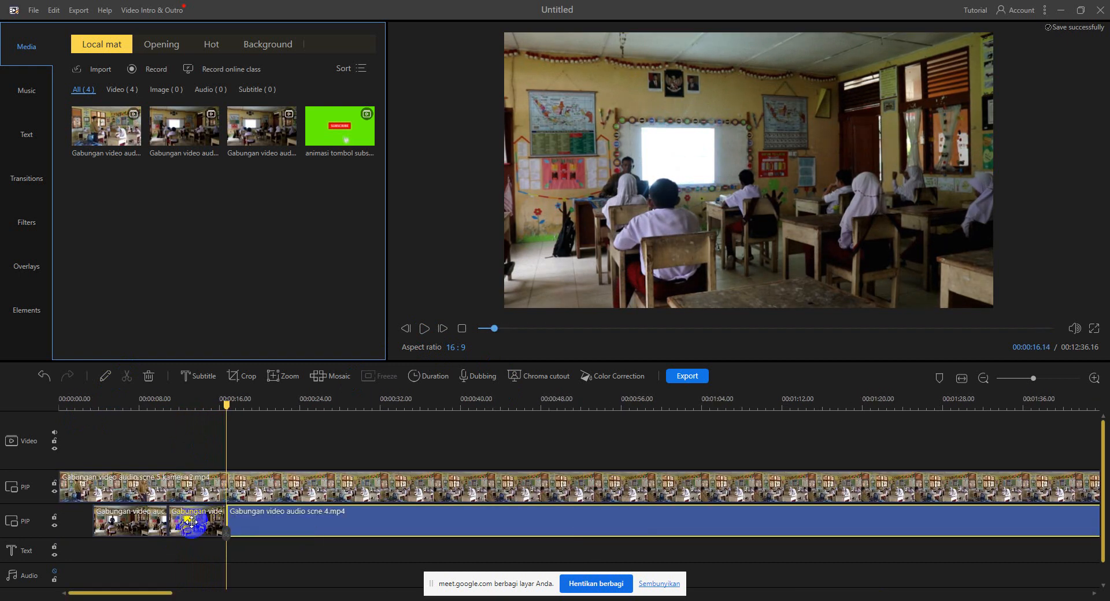
pyautogui.click(191, 522)
pyautogui.press('Delete')
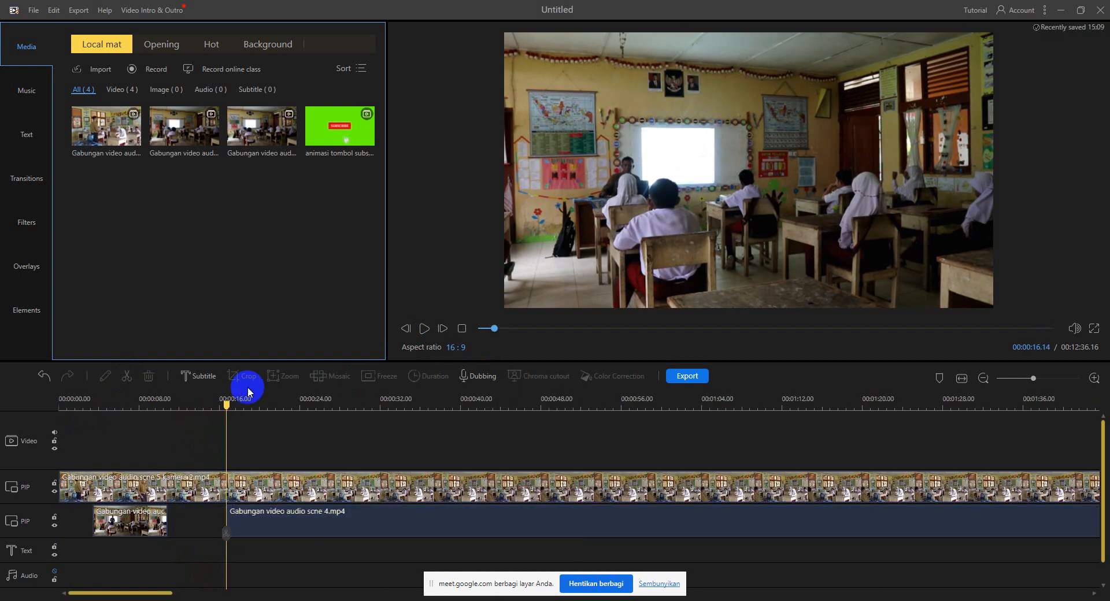
# Play the first camera switch back from 00:00:09.04 and split the scne 4 clip on the second PIP track at 00:00:25.10.
pyautogui.press('End')
pyautogui.hotkey('ctrl', 'z')
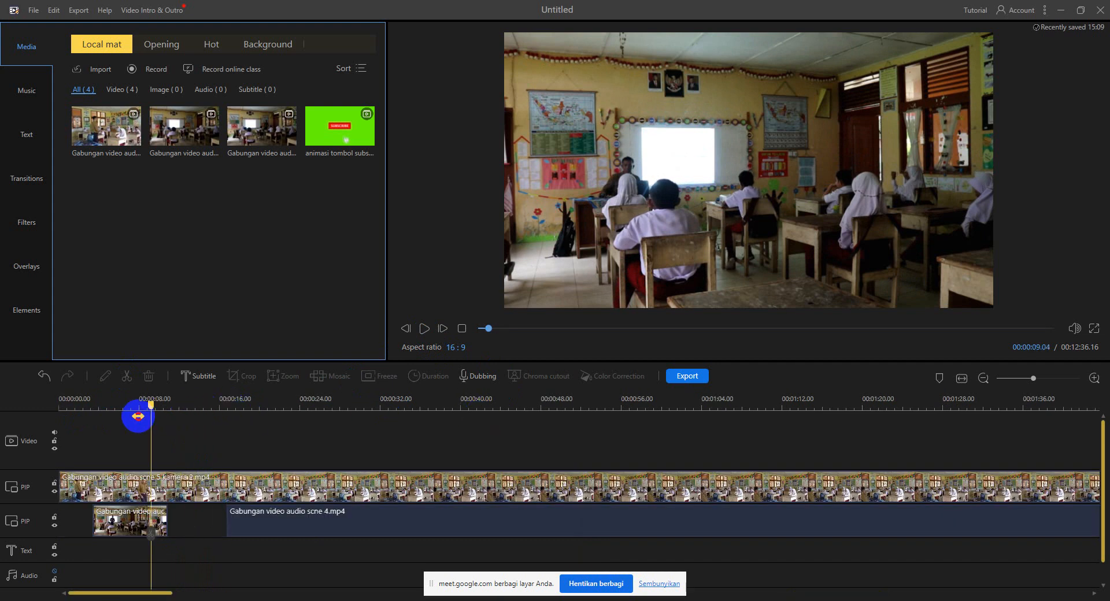
pyautogui.click(424, 329)
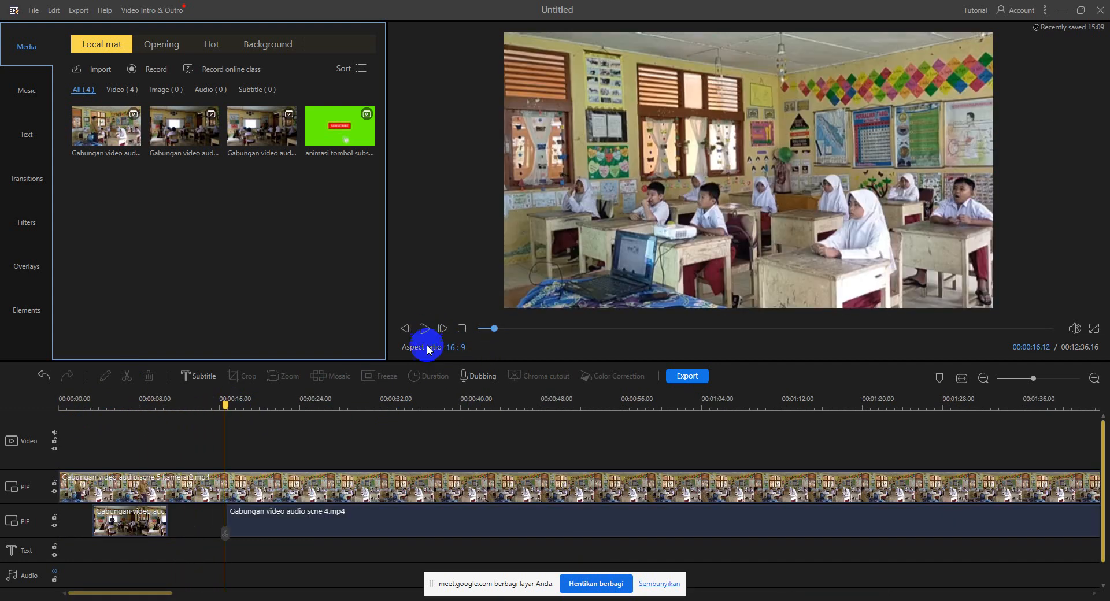
pyautogui.moveTo(227, 406); pyautogui.dragTo(138, 407)
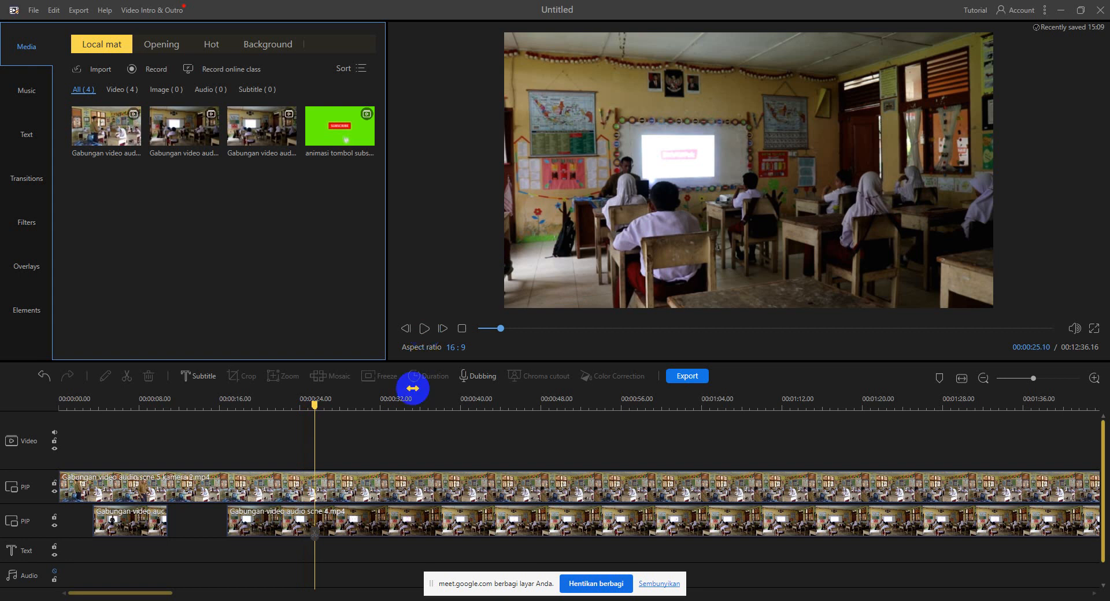
pyautogui.click(322, 485)
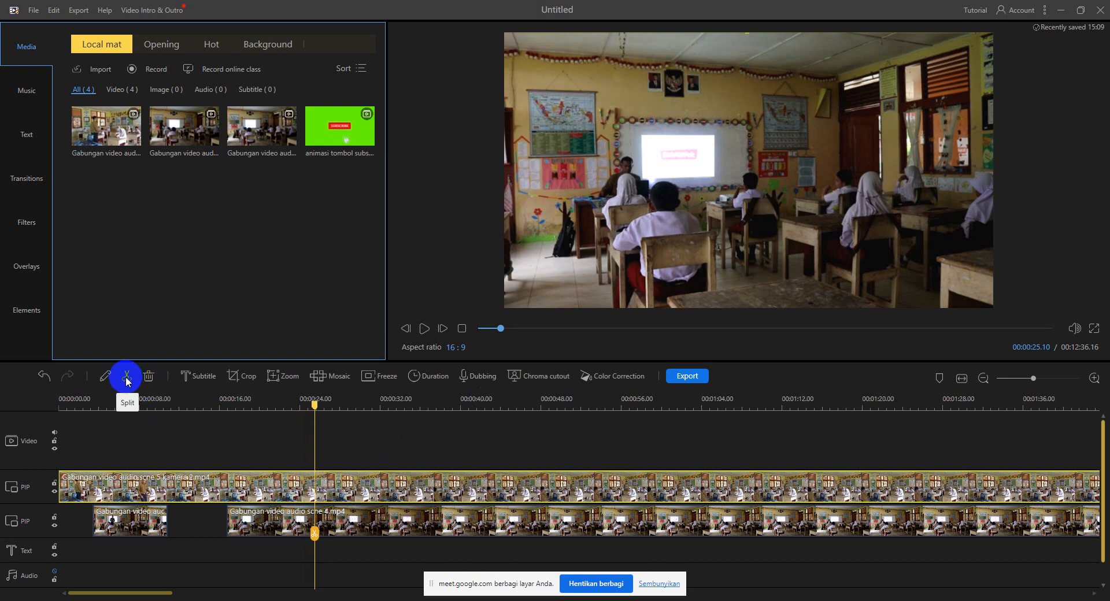
pyautogui.click(352, 524)
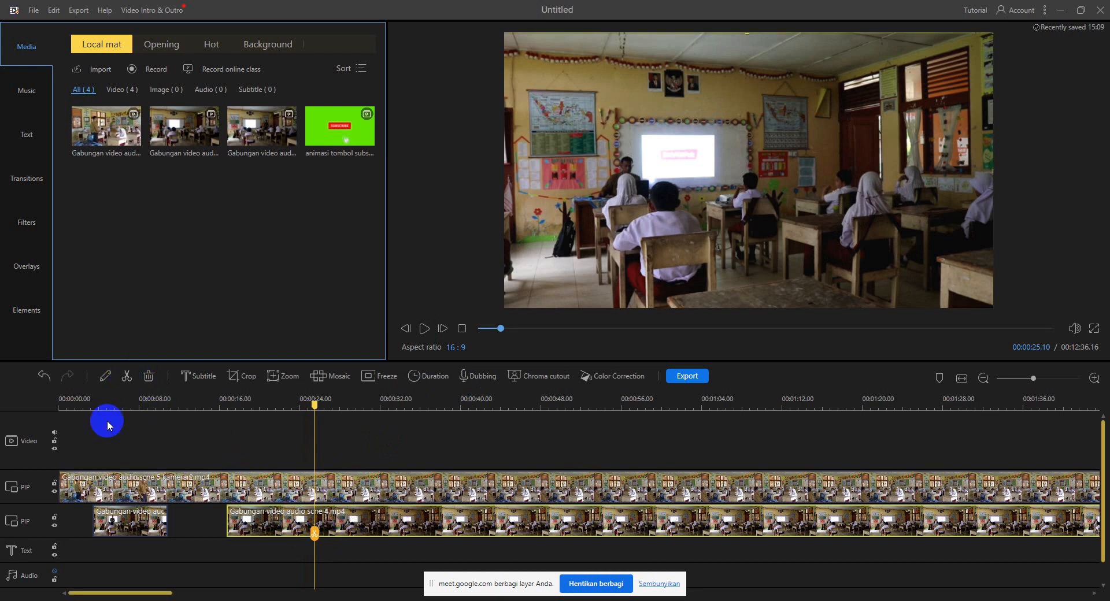
pyautogui.click(127, 376)
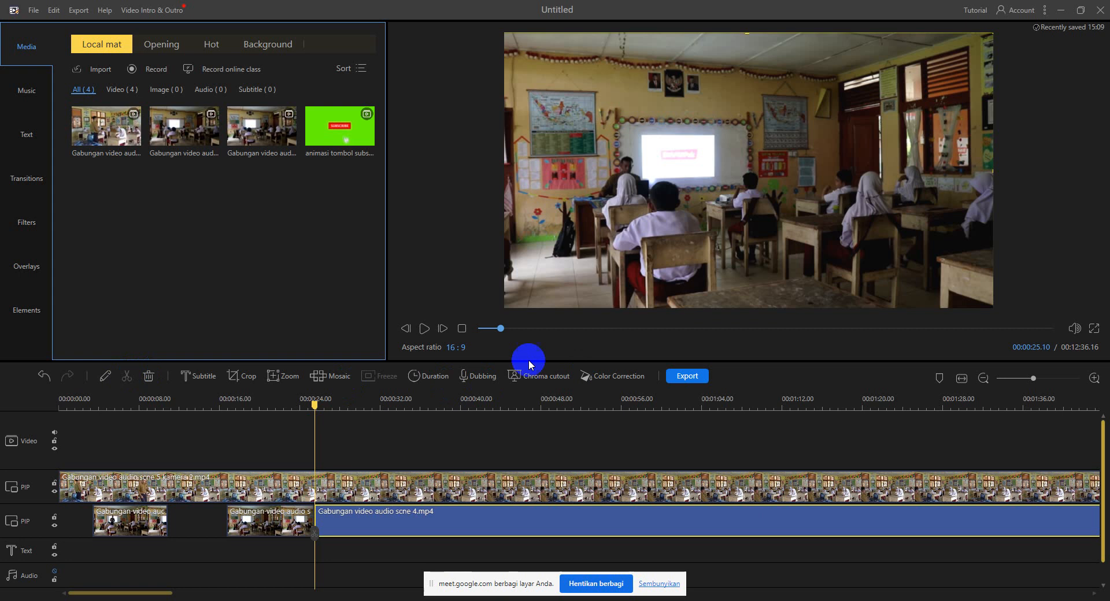
# Split the scne 4 clip again at 00:00:41.13 and delete the segment between 00:00:25.10 and this cut.
pyautogui.press('End')
pyautogui.click(425, 329)
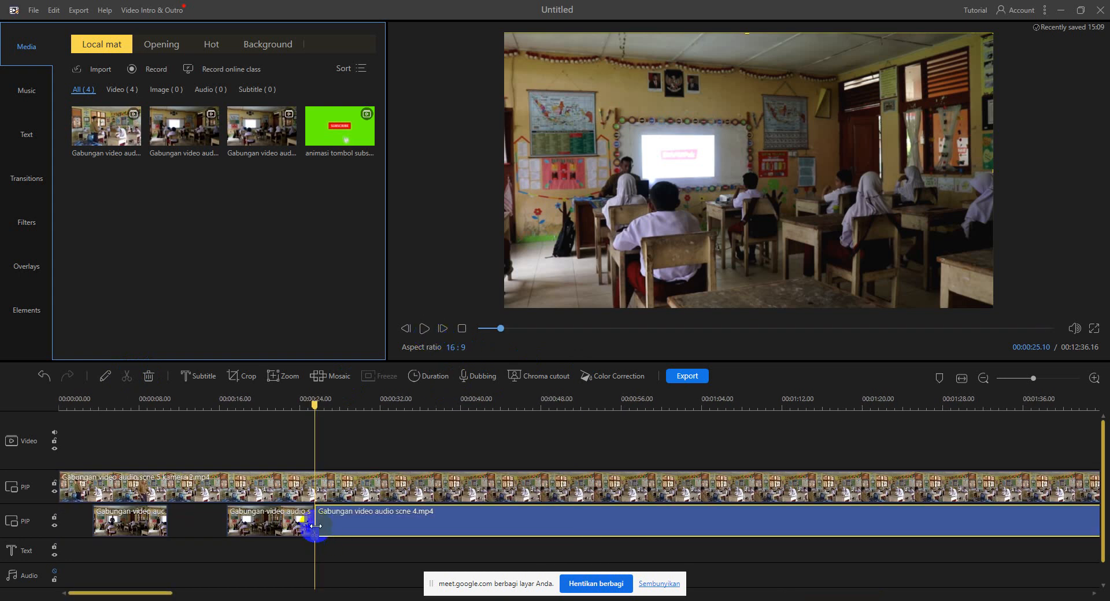
pyautogui.moveTo(314, 404); pyautogui.dragTo(476, 408)
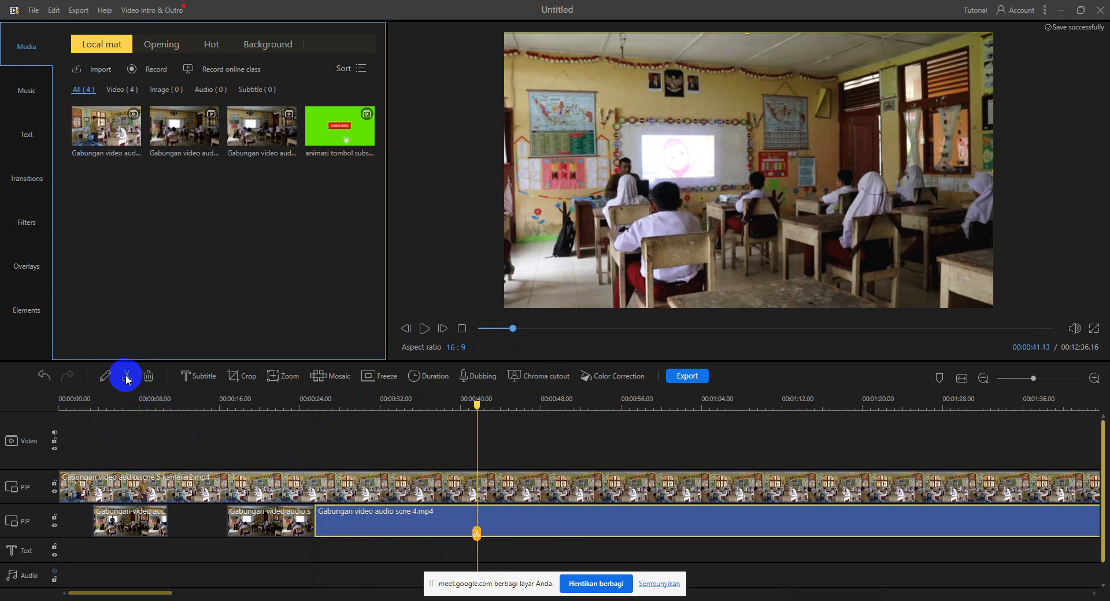
pyautogui.click(127, 380)
pyautogui.click(396, 515)
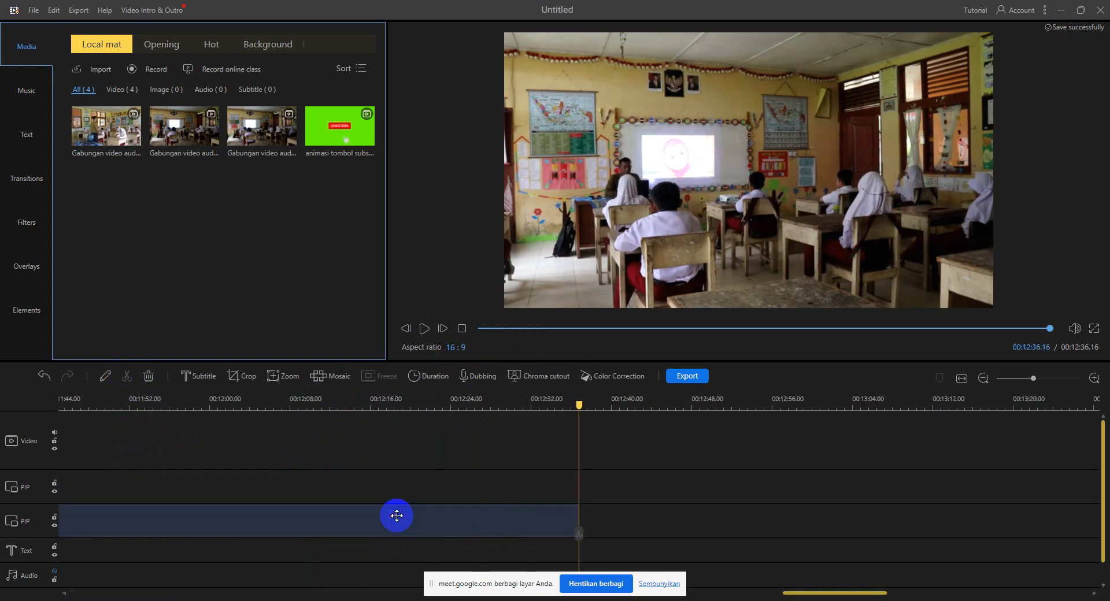
pyautogui.press('Delete')
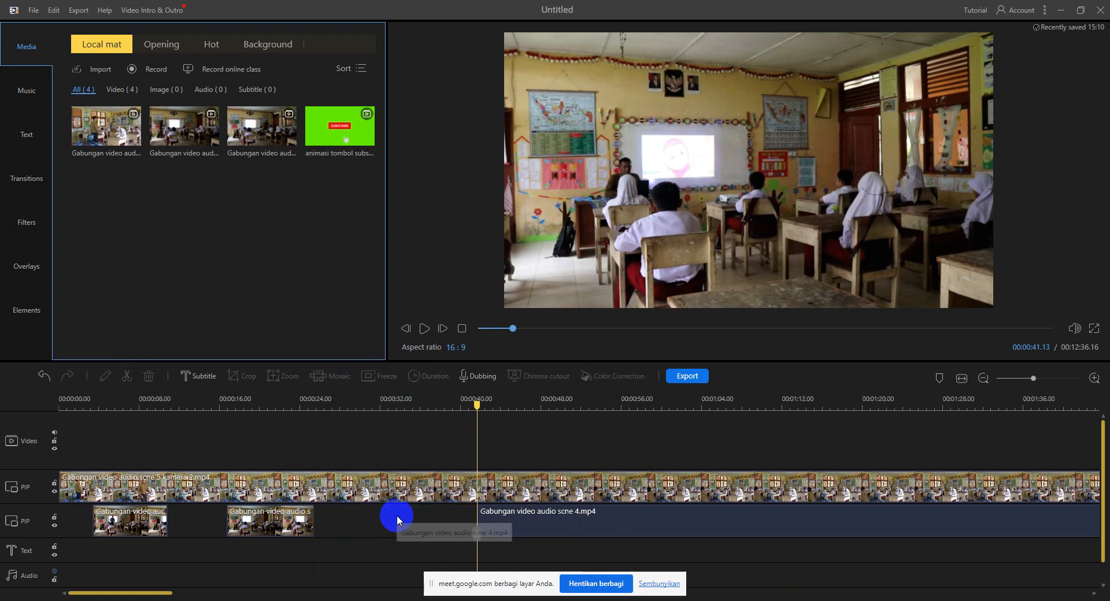
# Play the second gap back from 00:00:23.06 and split the last scne 4 piece on the second PIP track at 00:01:10.15.
pyautogui.press('End')
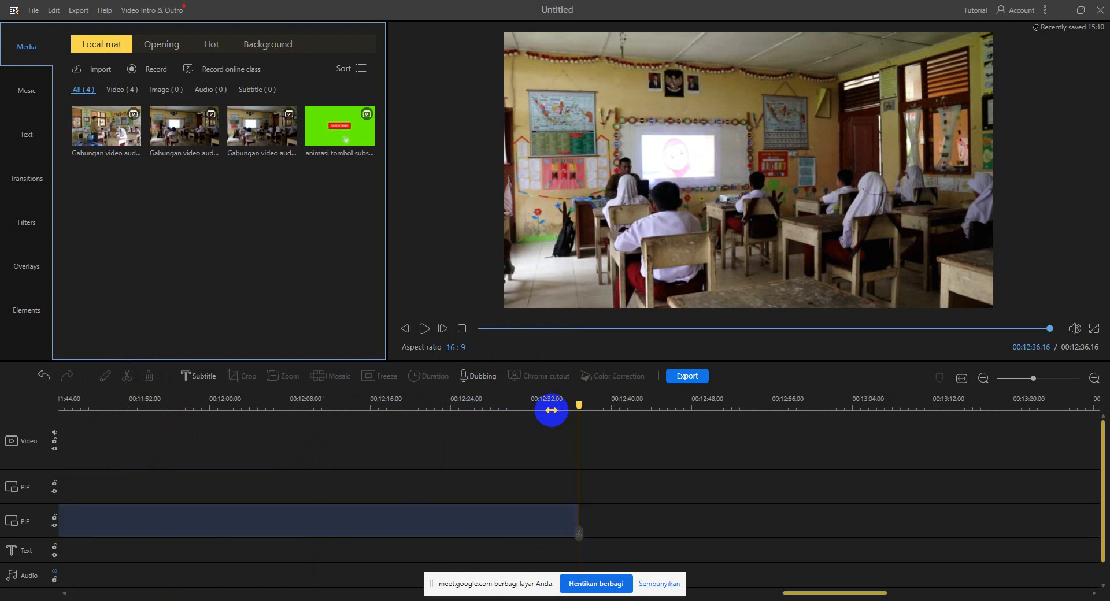
pyautogui.moveTo(478, 405); pyautogui.dragTo(292, 449)
pyautogui.click(423, 334)
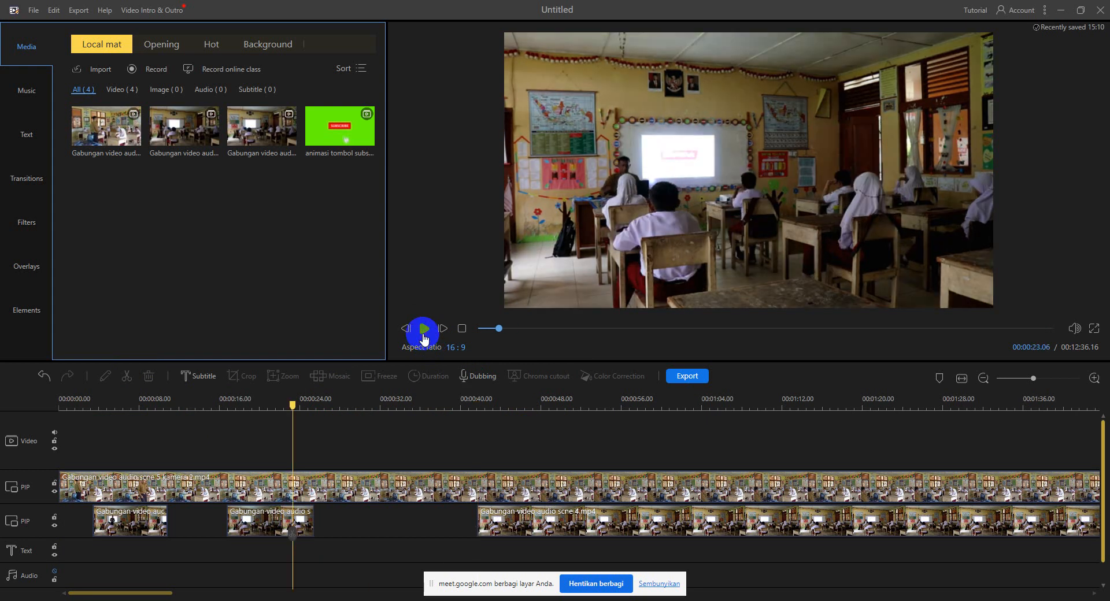
pyautogui.click(423, 335)
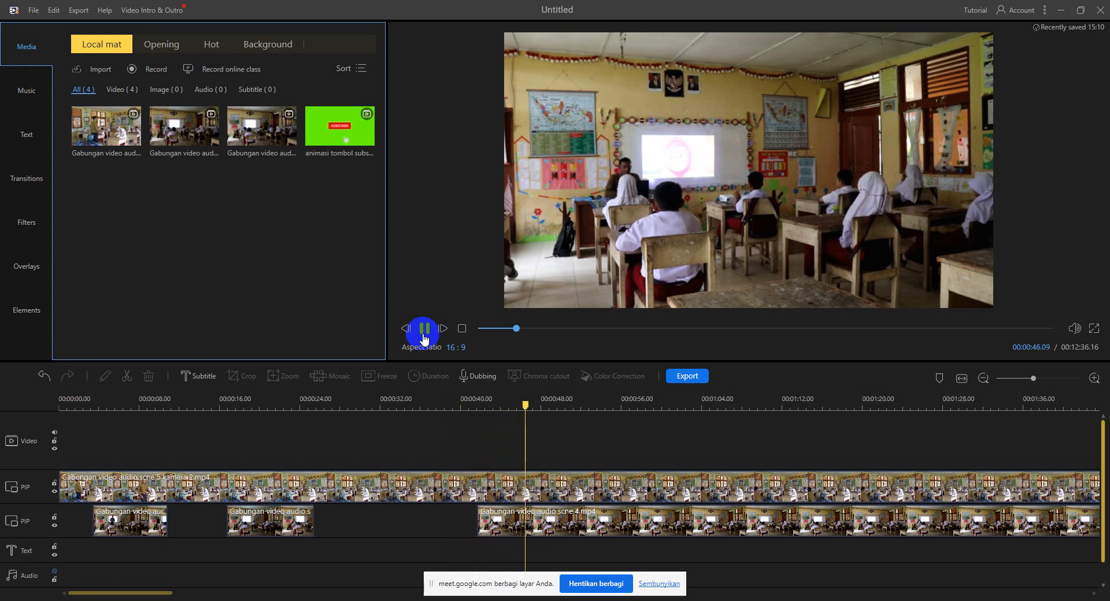
pyautogui.click(424, 329)
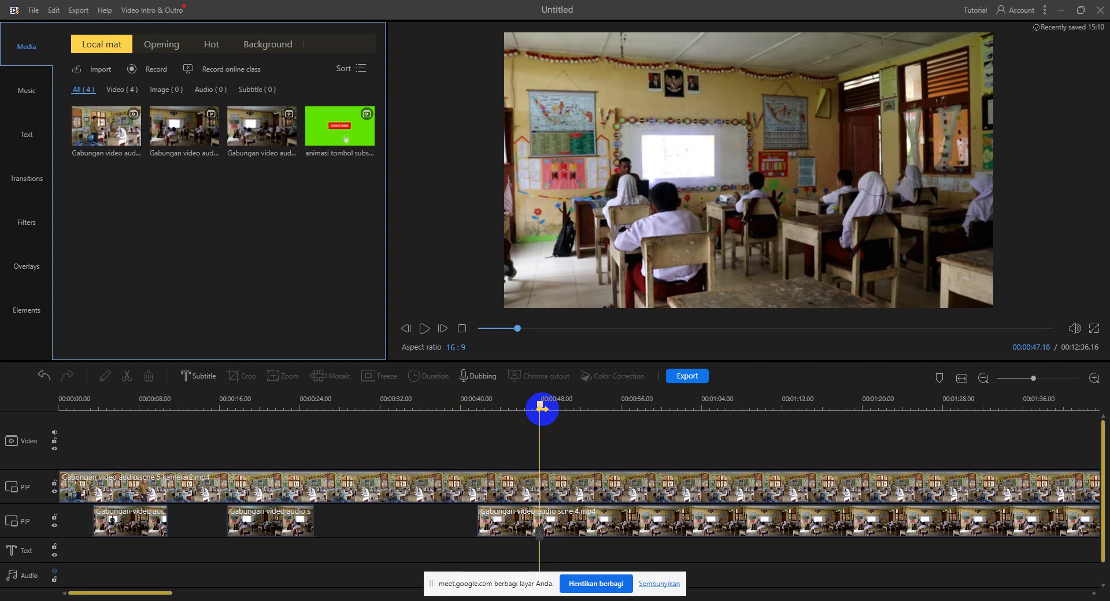
pyautogui.moveTo(540, 408); pyautogui.dragTo(768, 408)
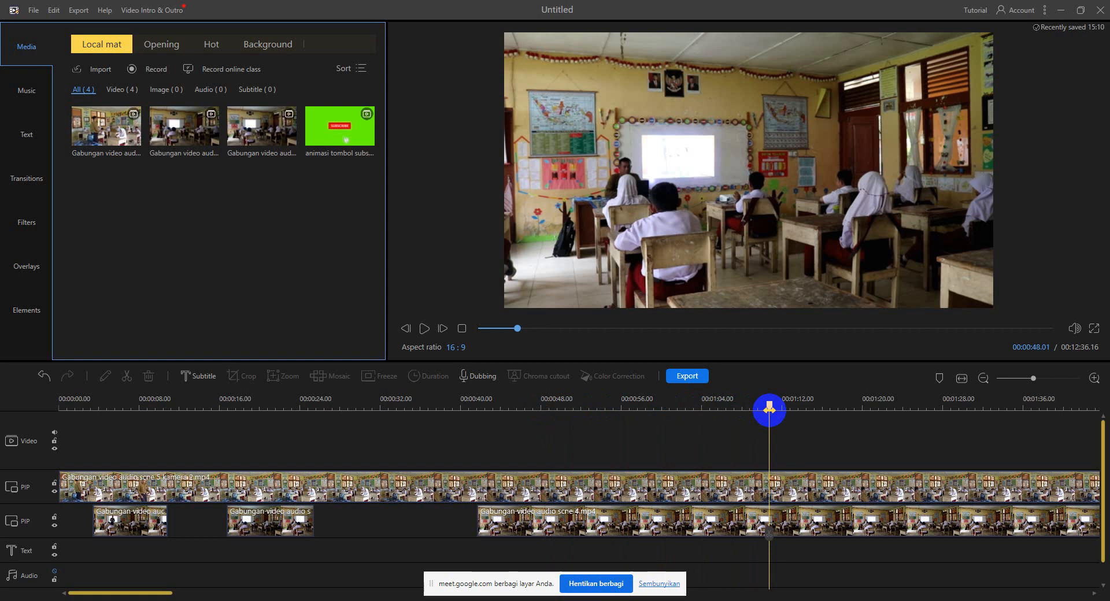
pyautogui.click(798, 528)
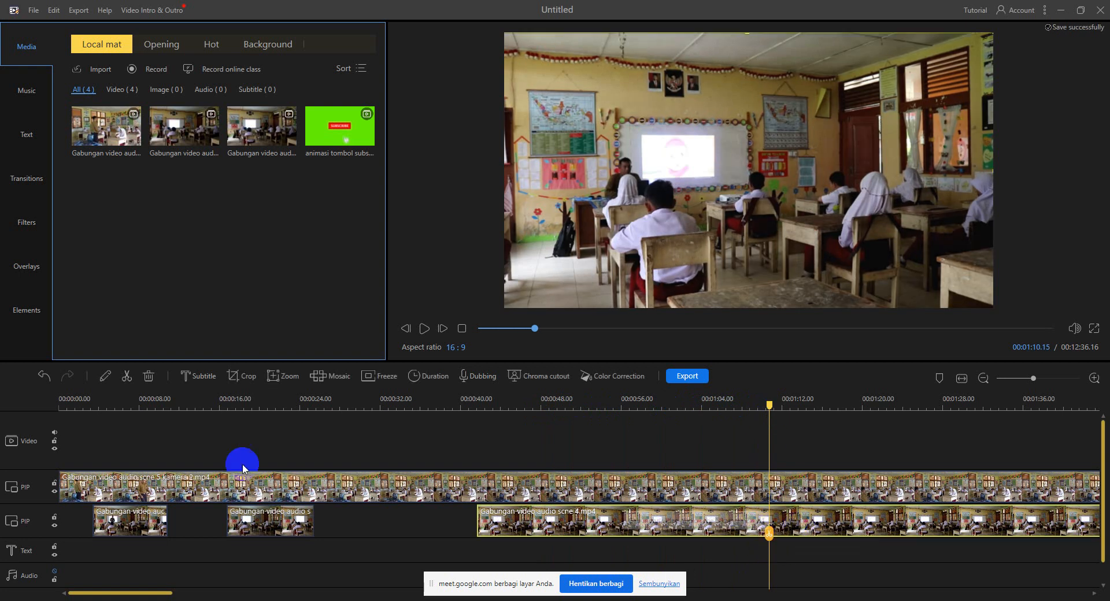
pyautogui.click(127, 376)
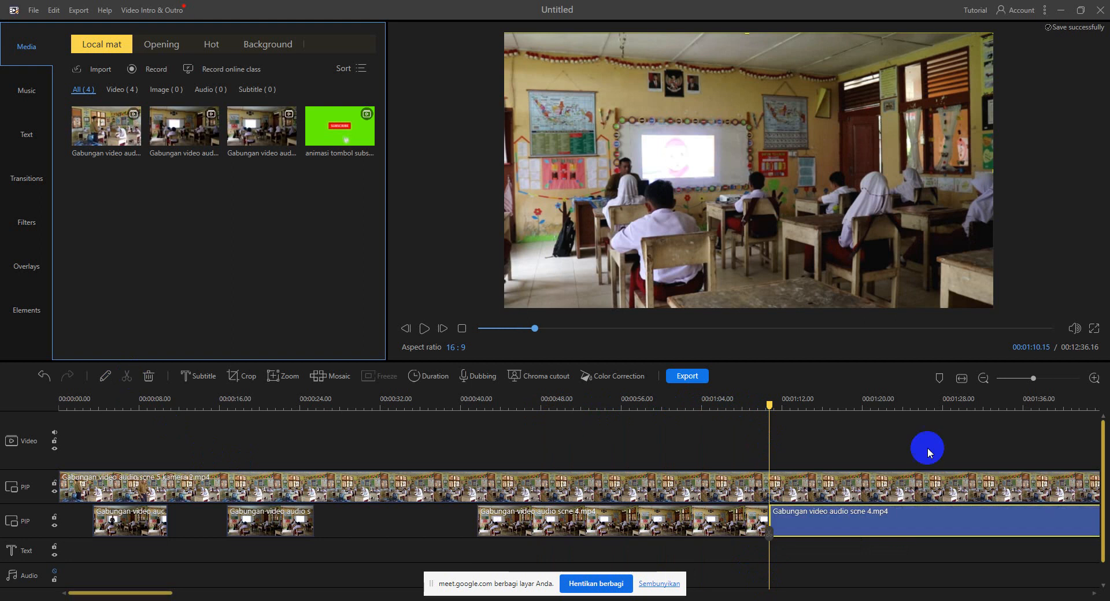
# Add a zoom effect at 00:00:55.06 to the scne 4 piece that ends at the 00:01:10.15 cut.
pyautogui.click(769, 406)
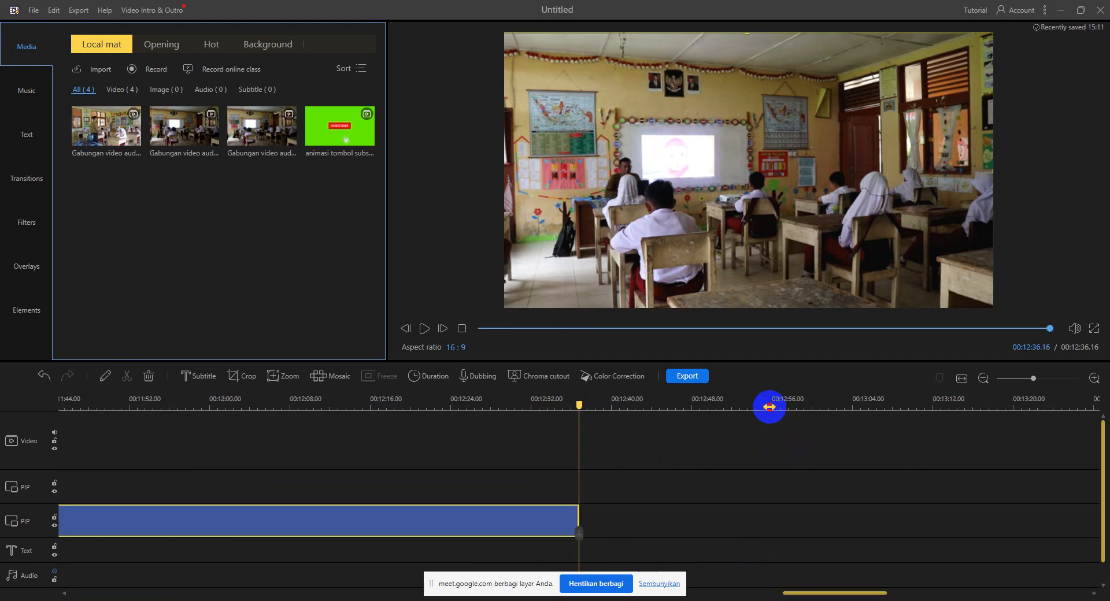
pyautogui.scroll(-1, 718, 419)
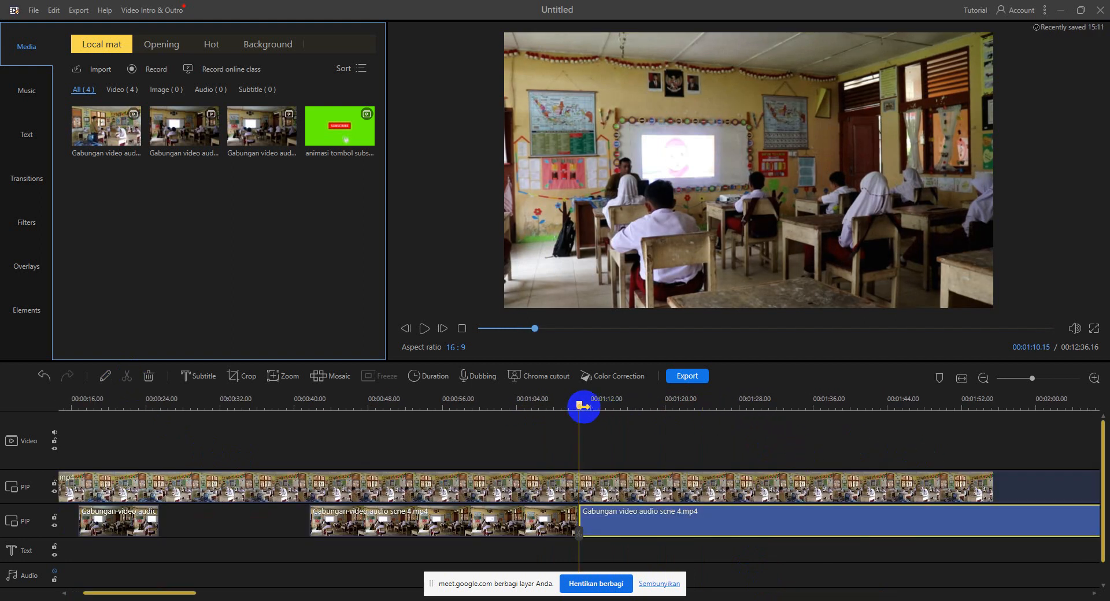
pyautogui.moveTo(582, 406); pyautogui.dragTo(435, 439)
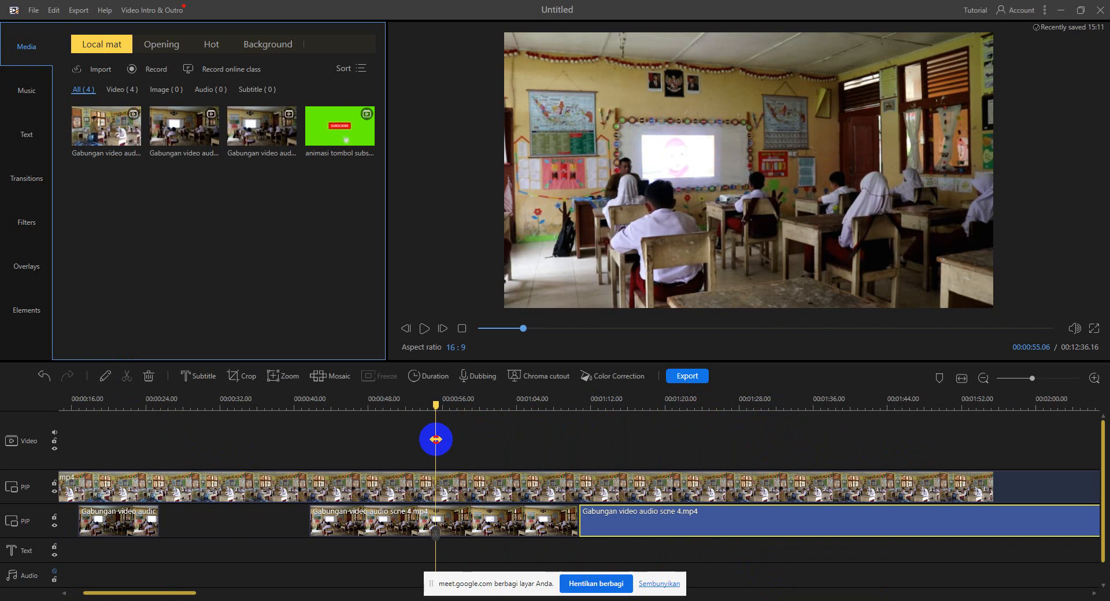
pyautogui.click(477, 527)
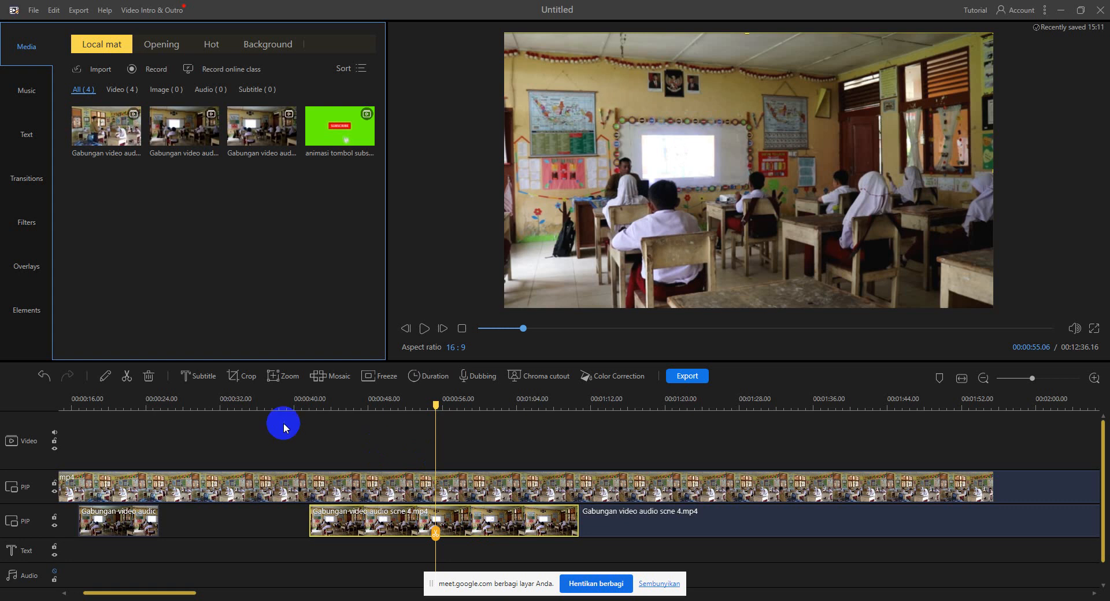
pyautogui.click(243, 383)
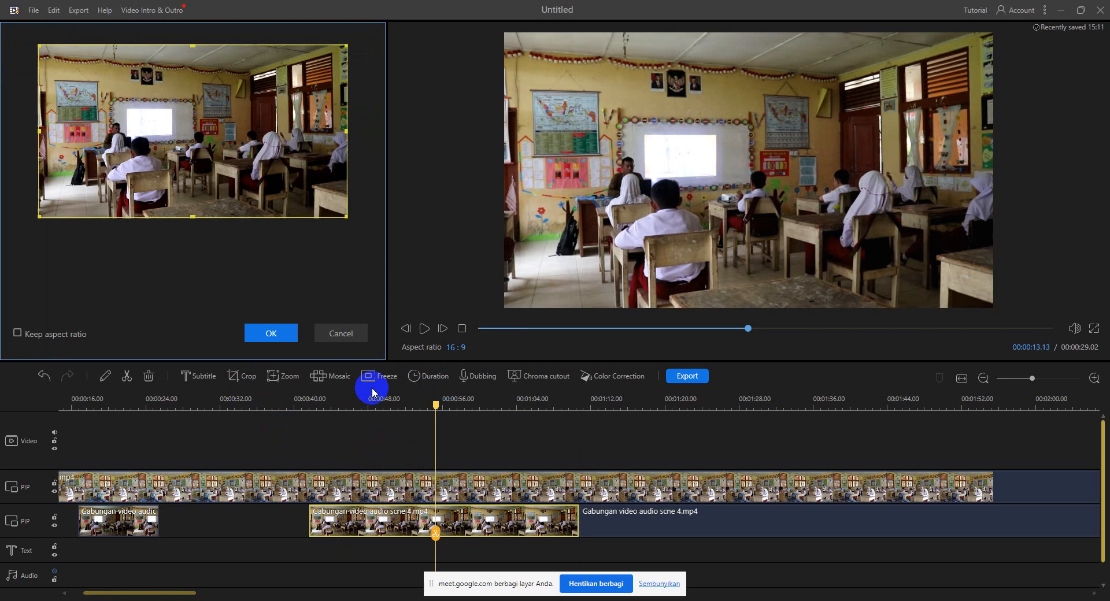
pyautogui.click(348, 334)
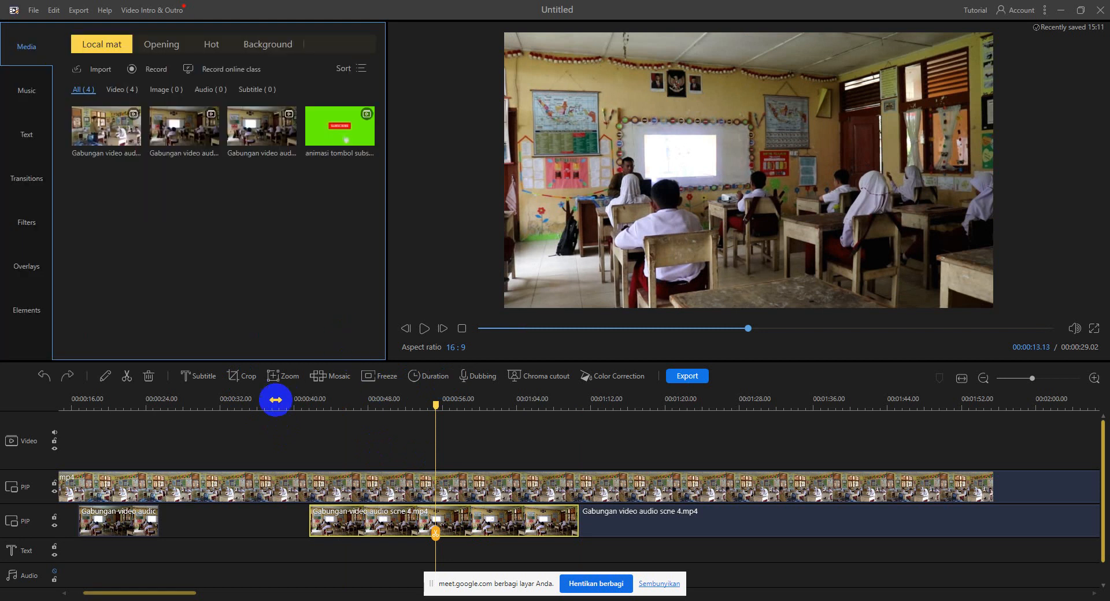
pyautogui.click(287, 377)
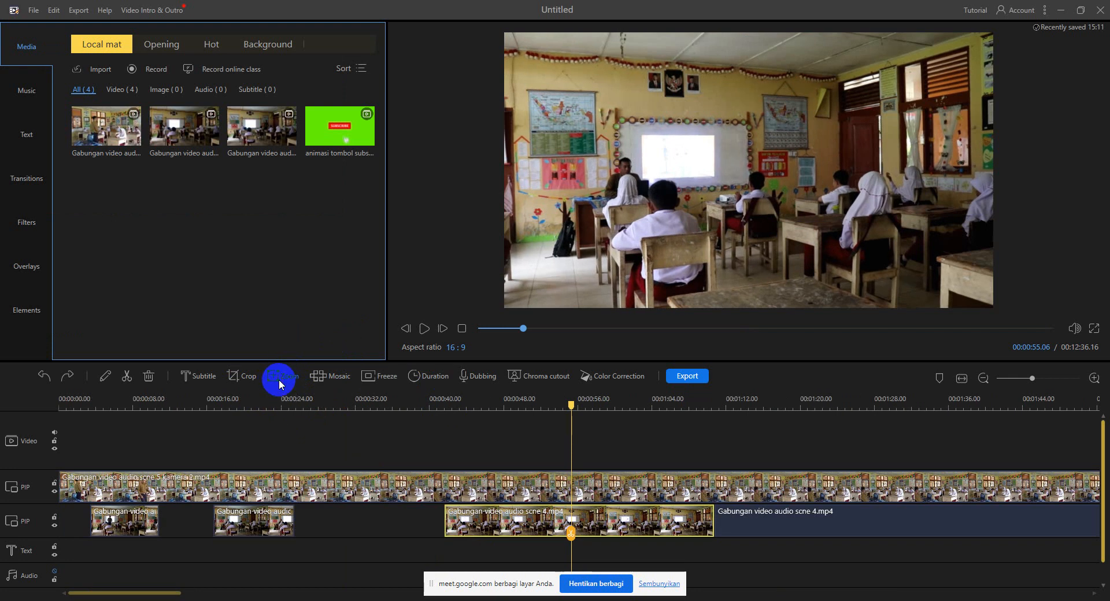
pyautogui.click(280, 371)
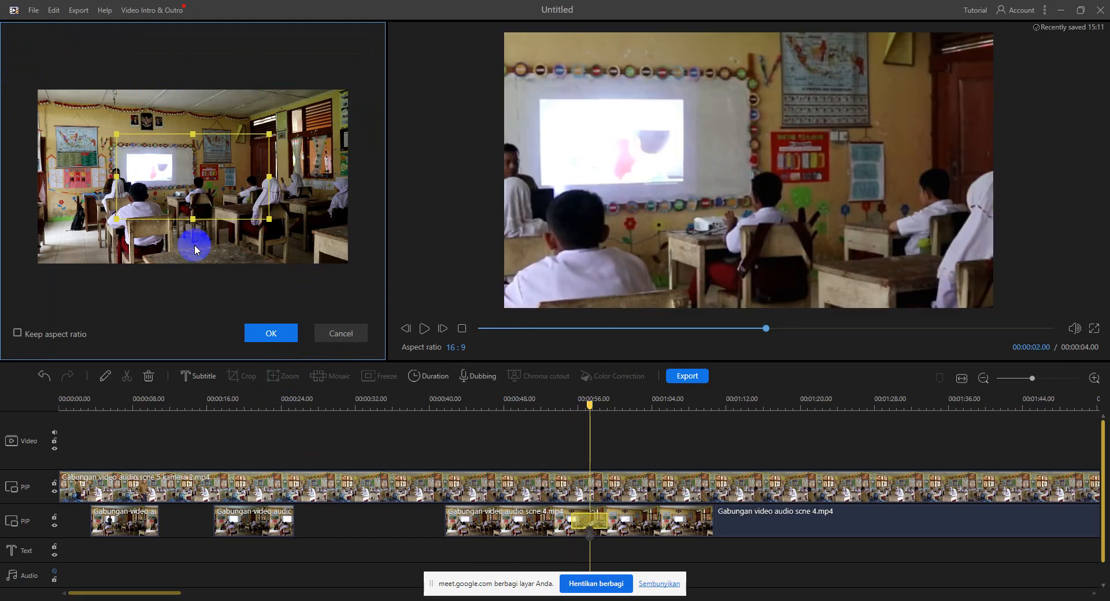
# Move the zoom area over the teacher and the projected whiteboard and apply the zoom.
pyautogui.moveTo(229, 206); pyautogui.dragTo(207, 186)
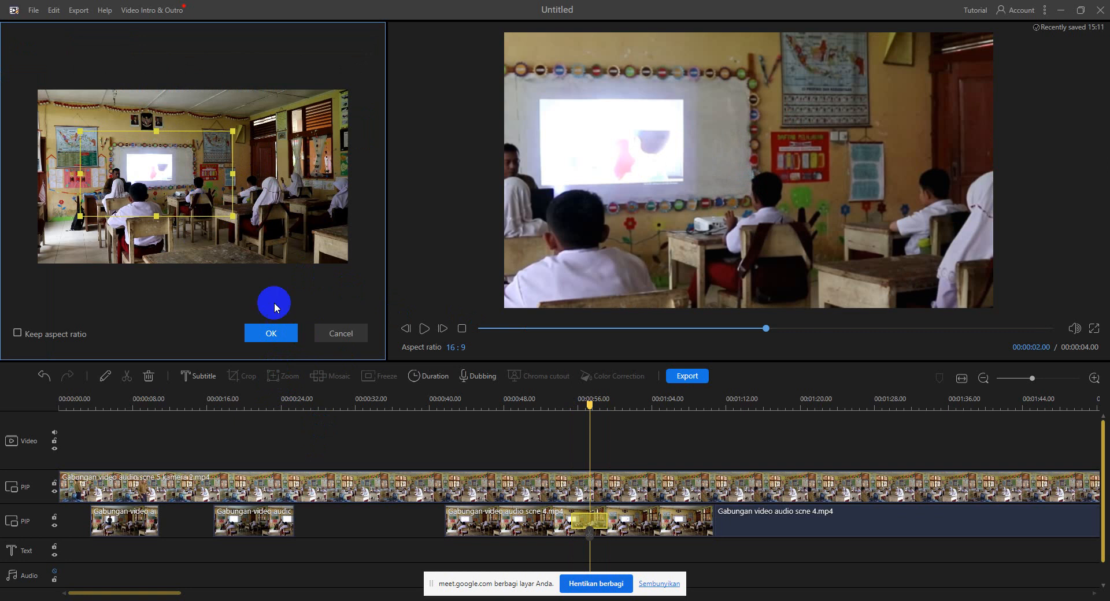
pyautogui.click(276, 336)
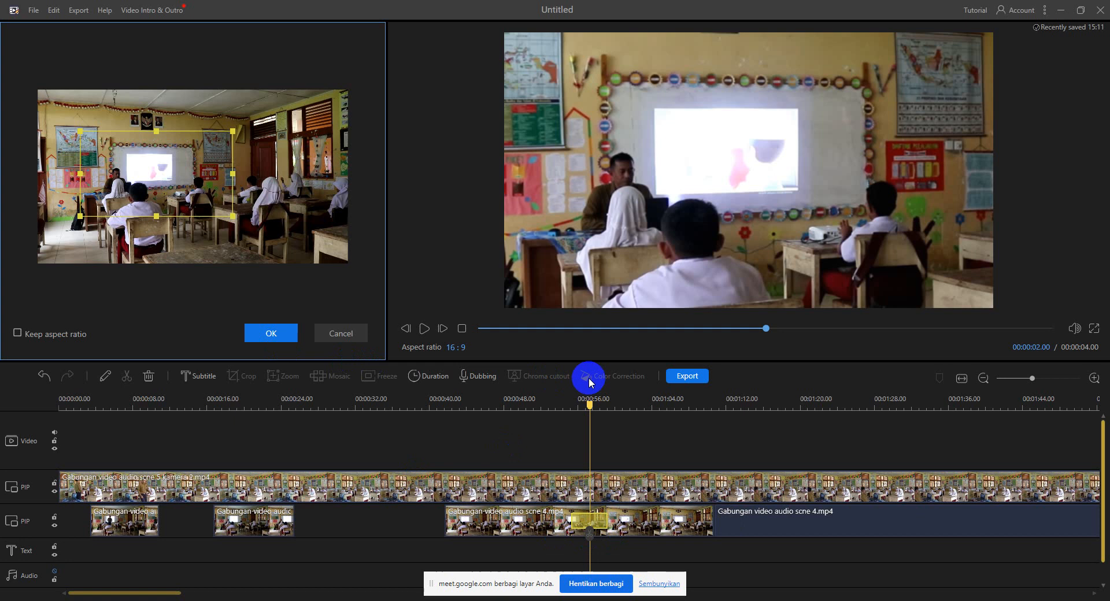
pyautogui.click(291, 344)
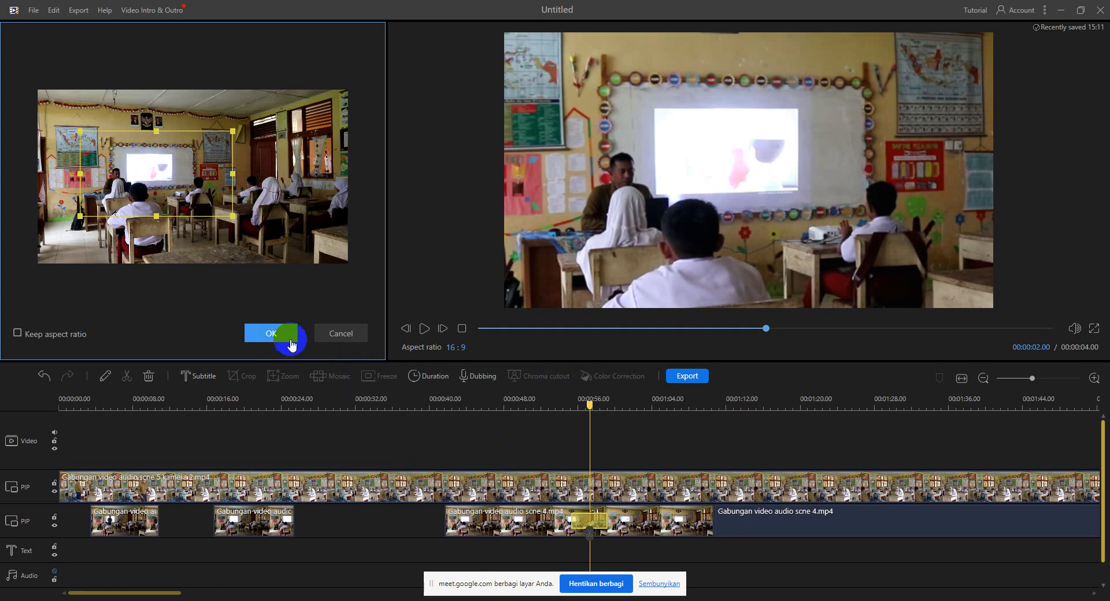
# Preview the zoom in playback and extend its duration to the end of its scne 4 piece, at about 00:01:10.
pyautogui.click(589, 408)
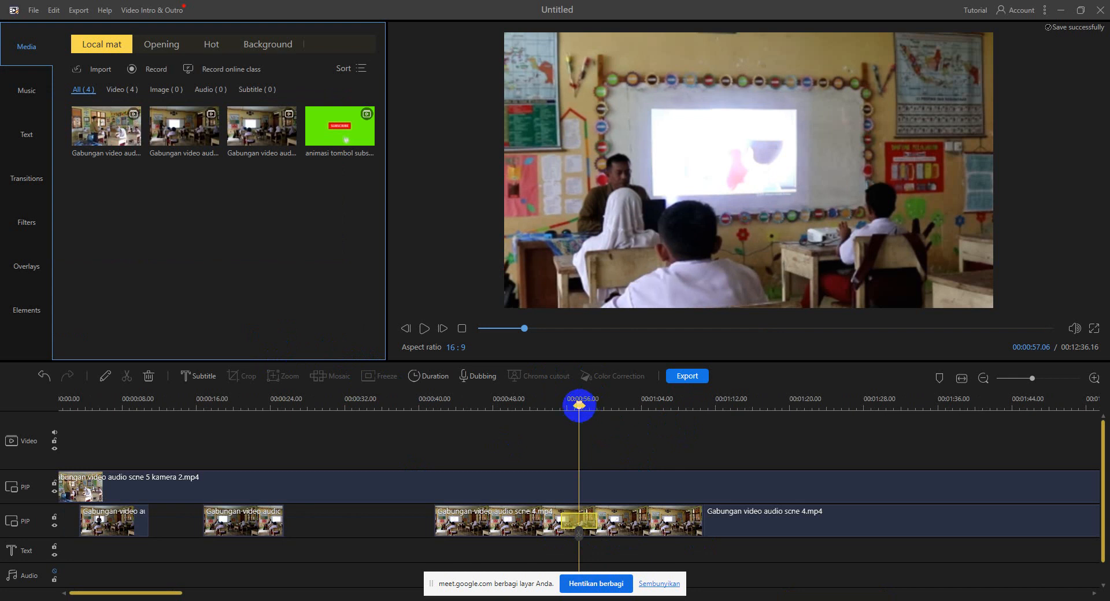
pyautogui.moveTo(578, 405); pyautogui.dragTo(442, 438)
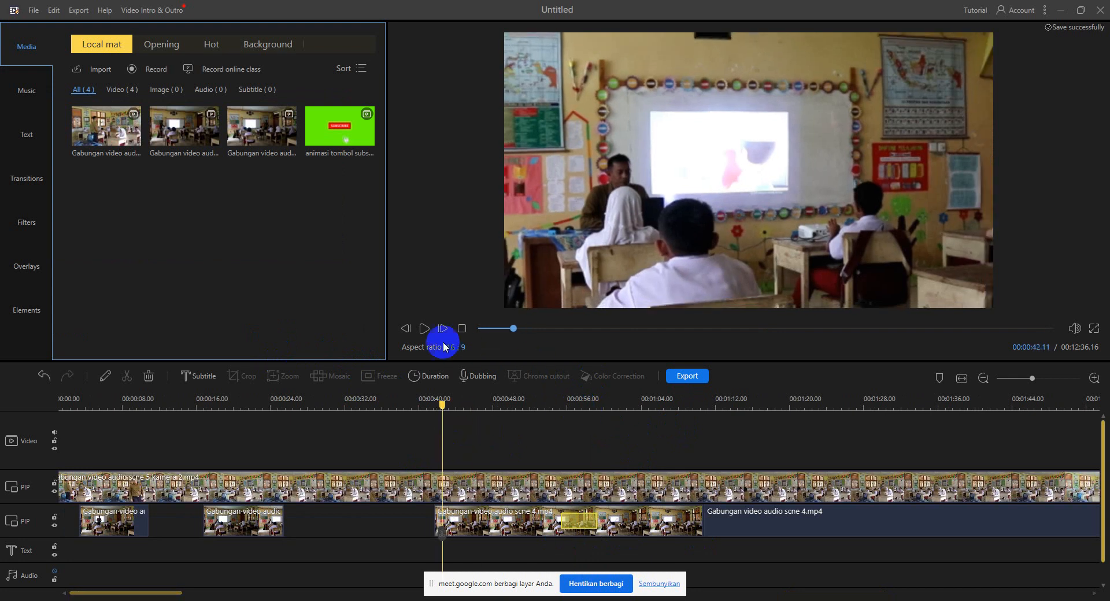
pyautogui.click(424, 329)
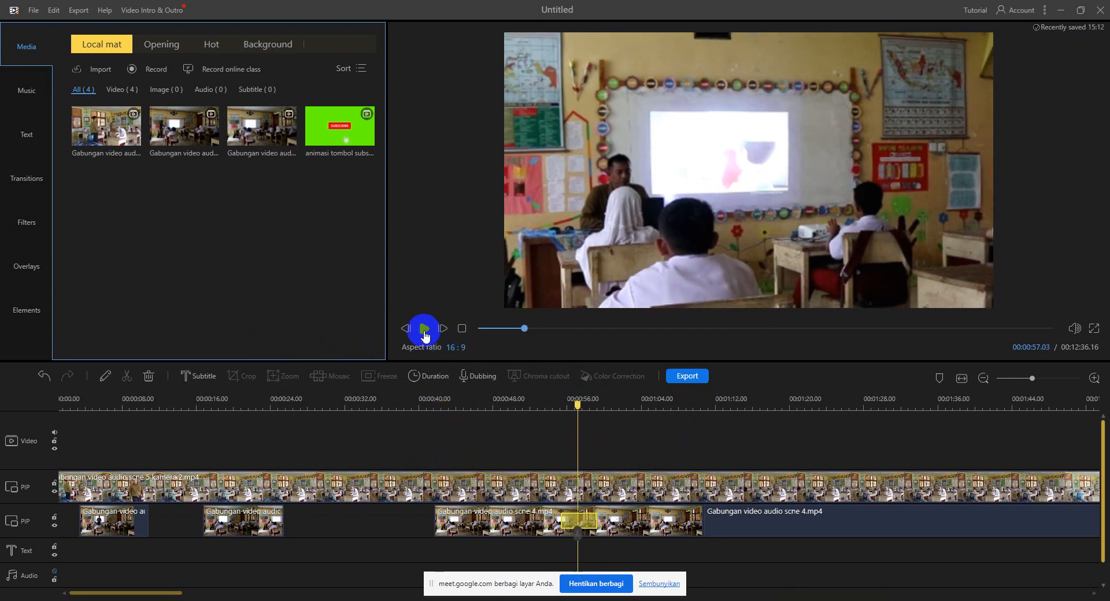
pyautogui.click(577, 407)
pyautogui.click(430, 331)
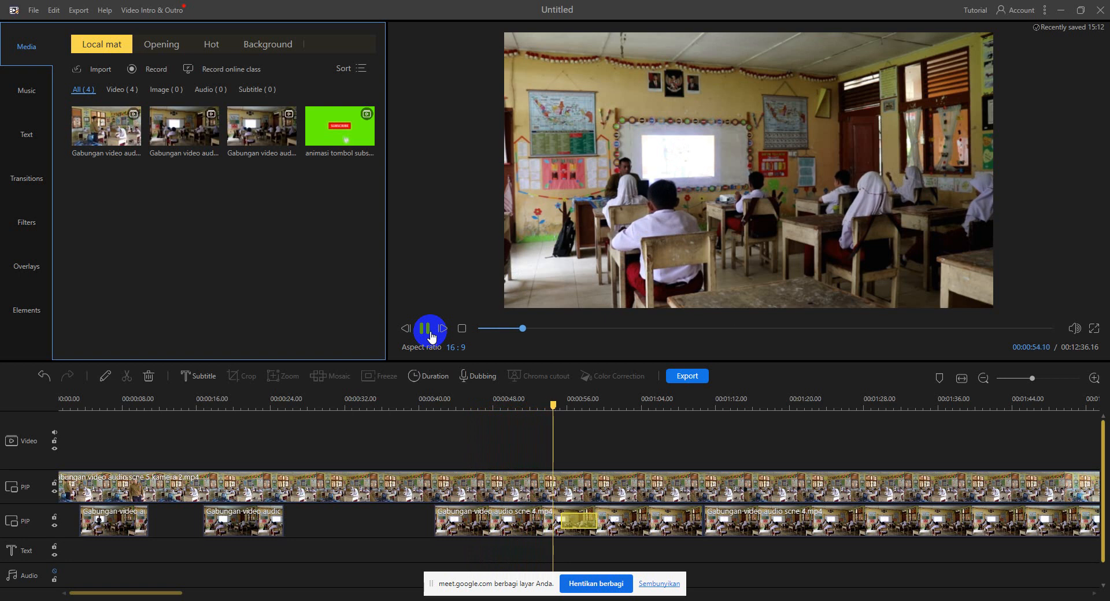
pyautogui.click(425, 328)
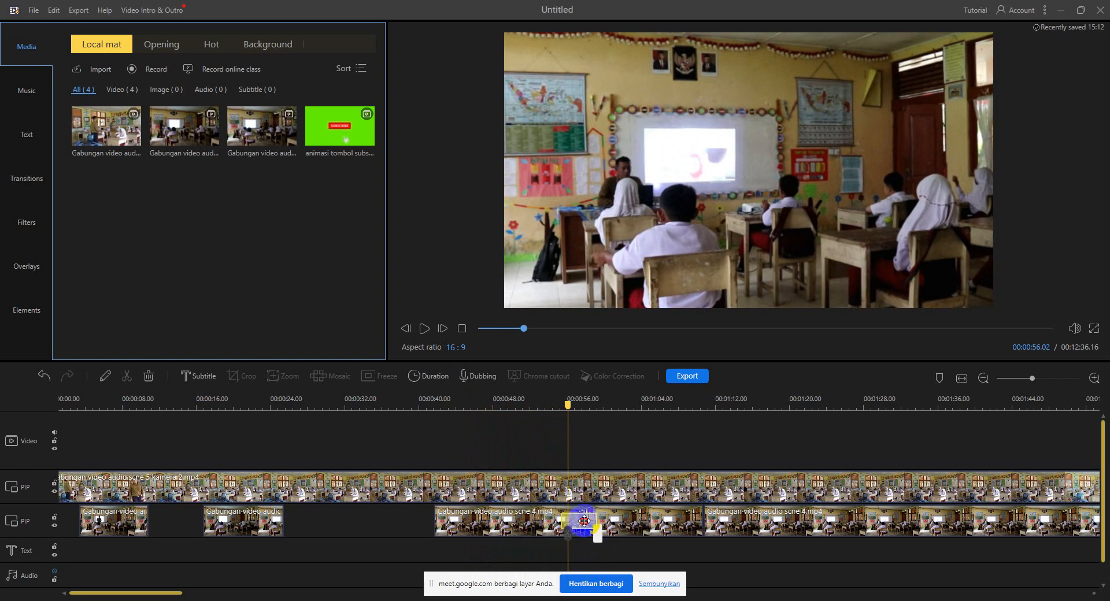
pyautogui.moveTo(598, 523); pyautogui.dragTo(701, 516)
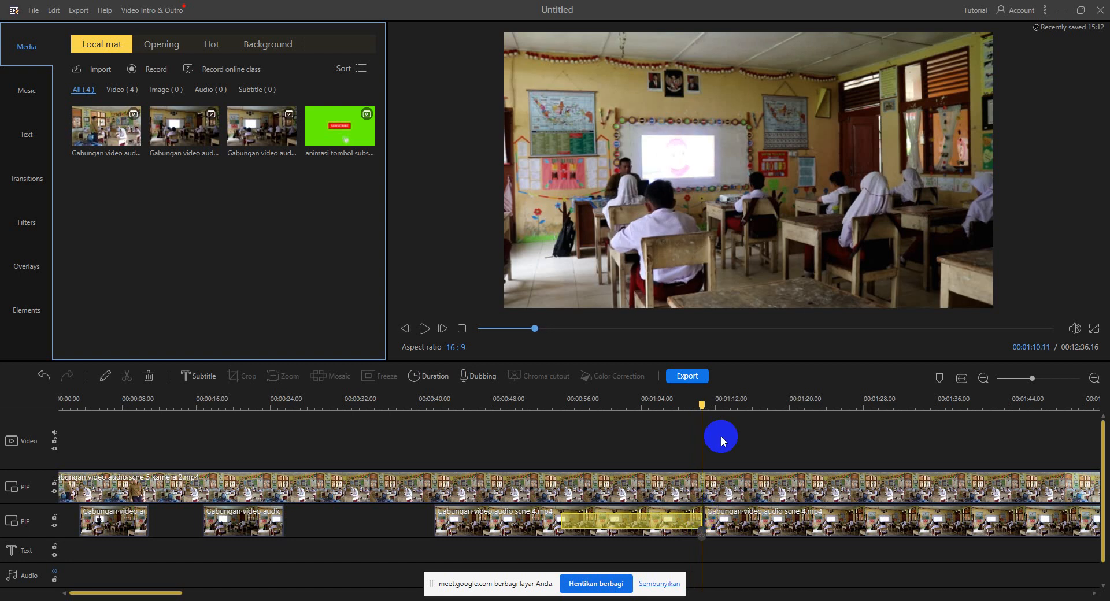
pyautogui.moveTo(701, 410); pyautogui.dragTo(699, 409)
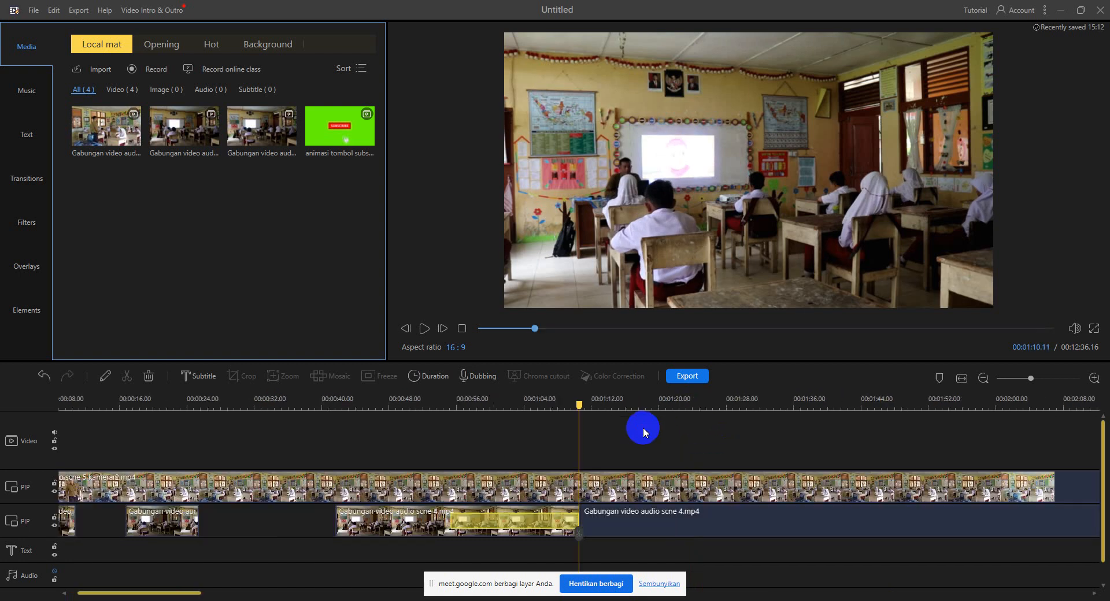
# Play the zoomed scne 4 piece back from 00:00:51.06 past the 00:01:10.15 cut.
pyautogui.moveTo(582, 405); pyautogui.dragTo(417, 445)
pyautogui.click(425, 330)
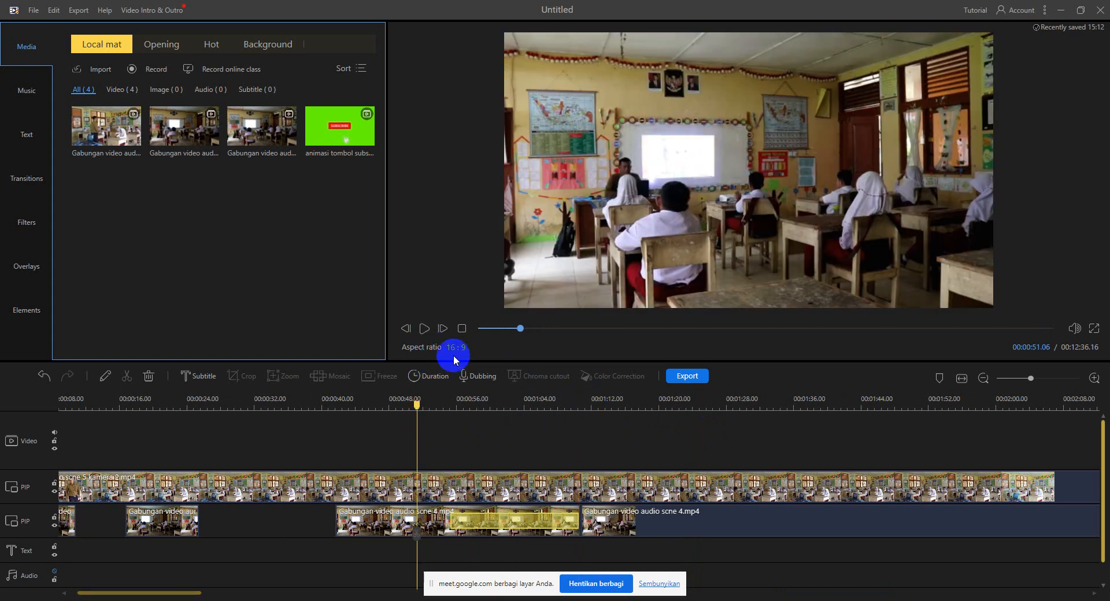
pyautogui.click(425, 330)
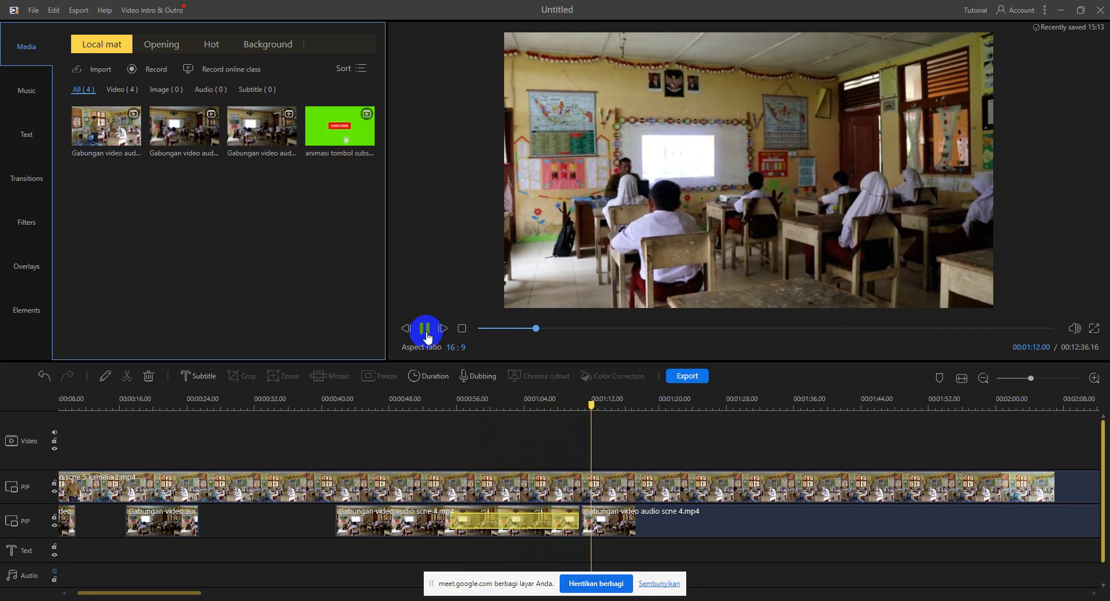
pyautogui.click(426, 330)
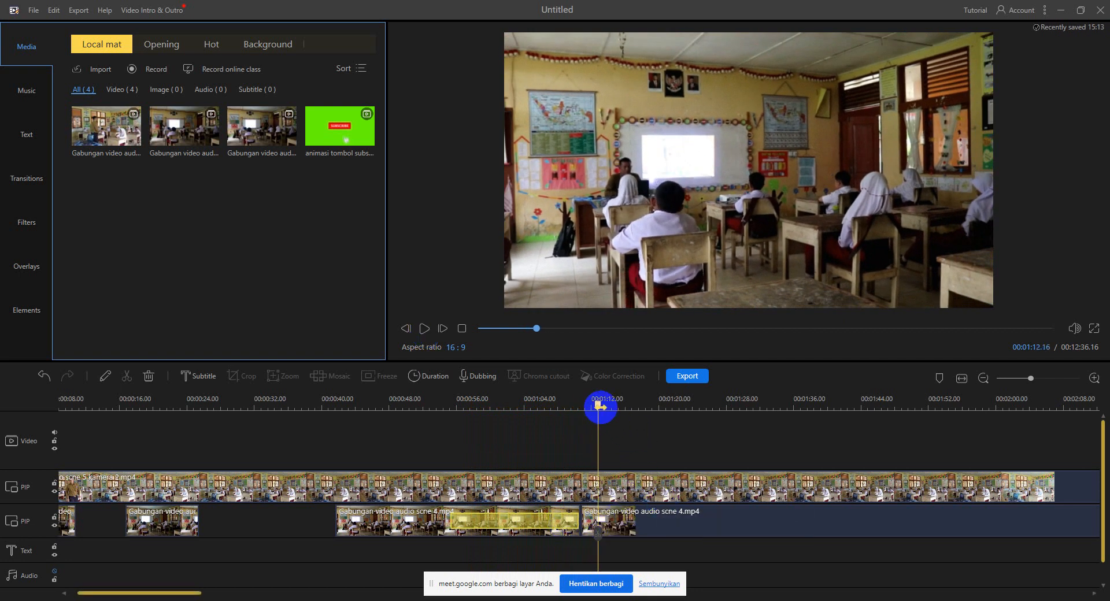
# Split the last scne 4 piece at 00:01:26.14 and delete the section between the 00:01:10.15 cut and the new split.
pyautogui.click(687, 406)
pyautogui.moveTo(687, 406); pyautogui.dragTo(715, 404)
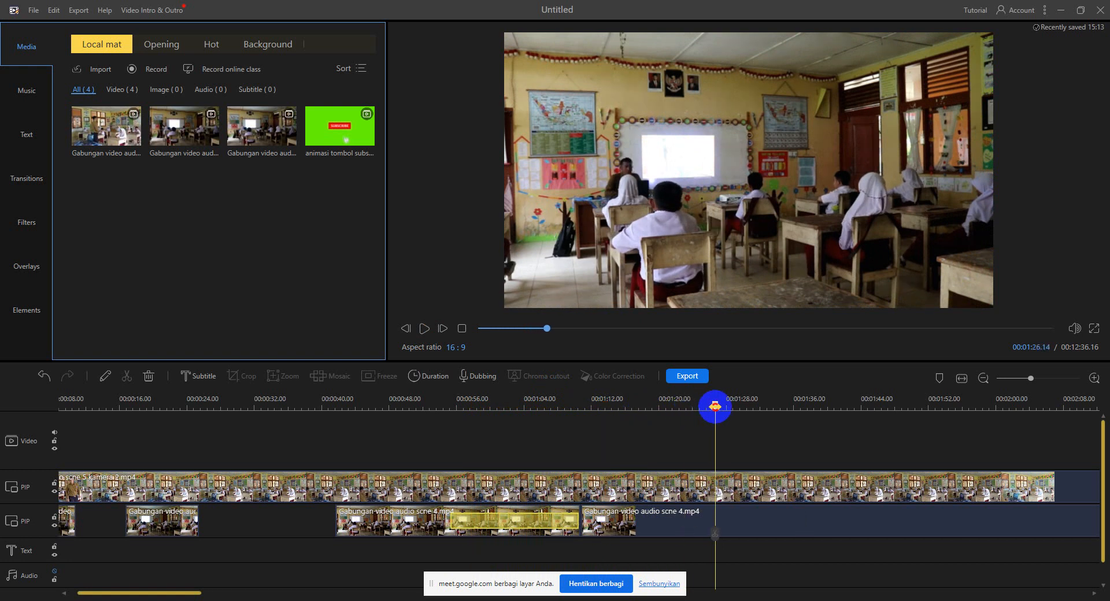
pyautogui.click(739, 519)
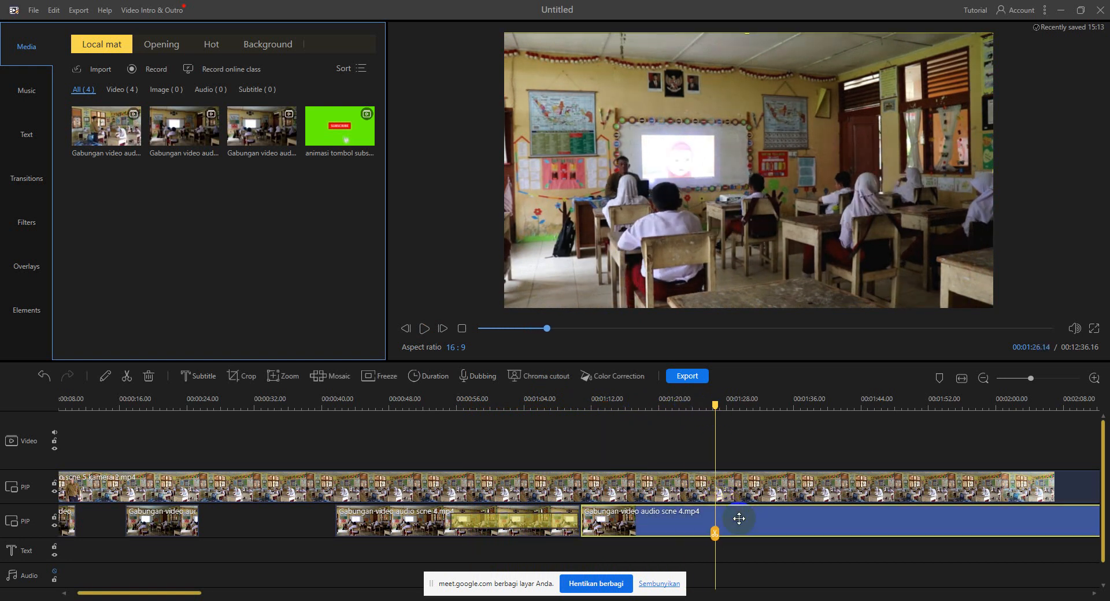
pyautogui.click(126, 375)
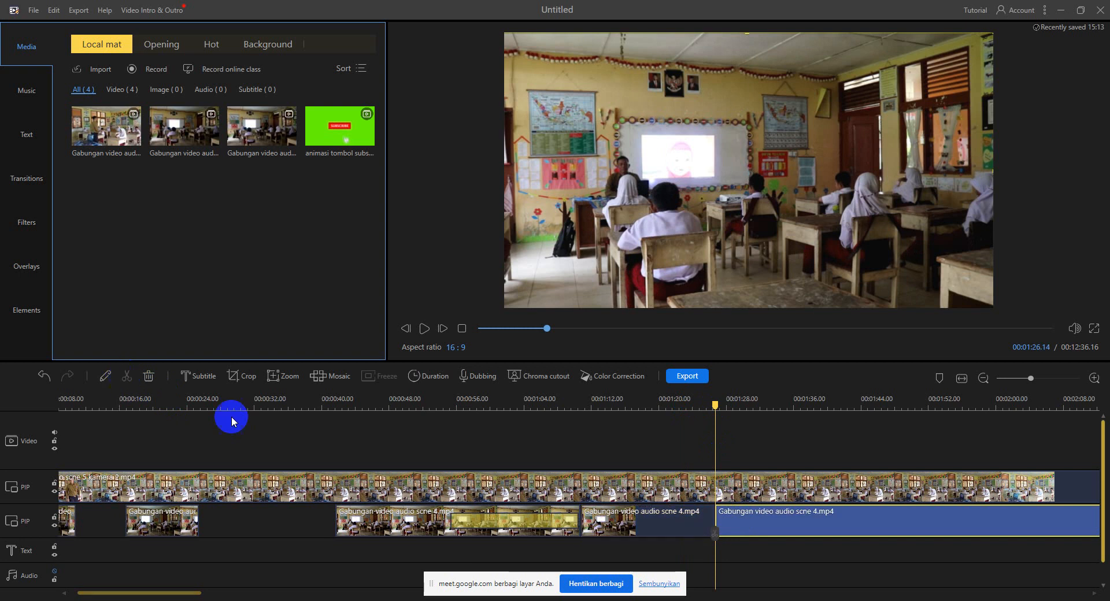
pyautogui.click(694, 520)
pyautogui.click(692, 521)
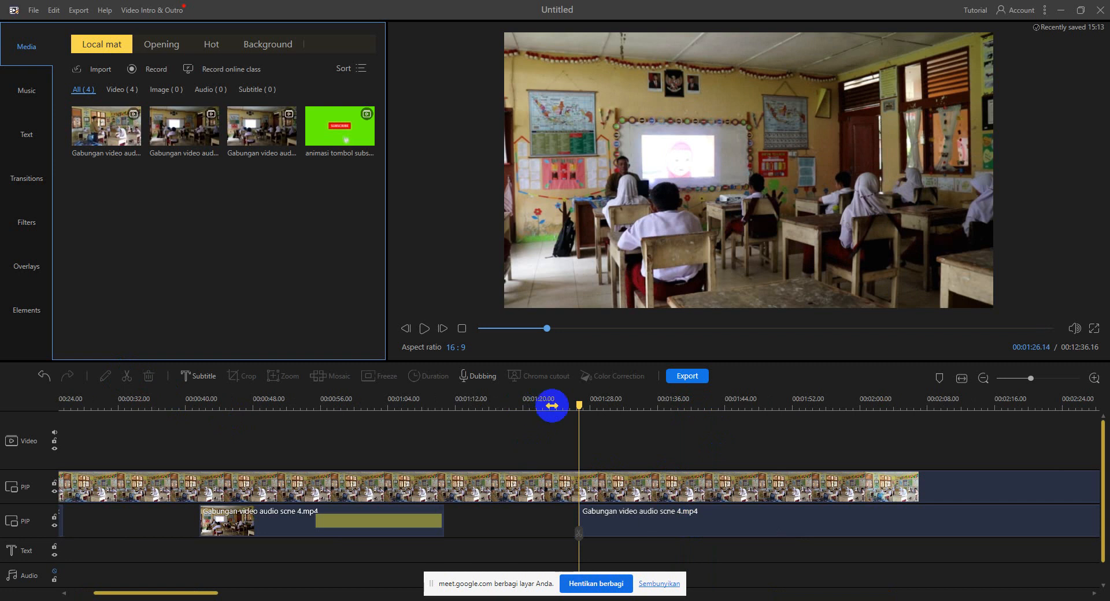
# Play the start of the new gap back from 00:01:09.03 and extend the zoom effect to the end of its scne 4 piece.
pyautogui.moveTo(579, 406); pyautogui.dragTo(431, 426)
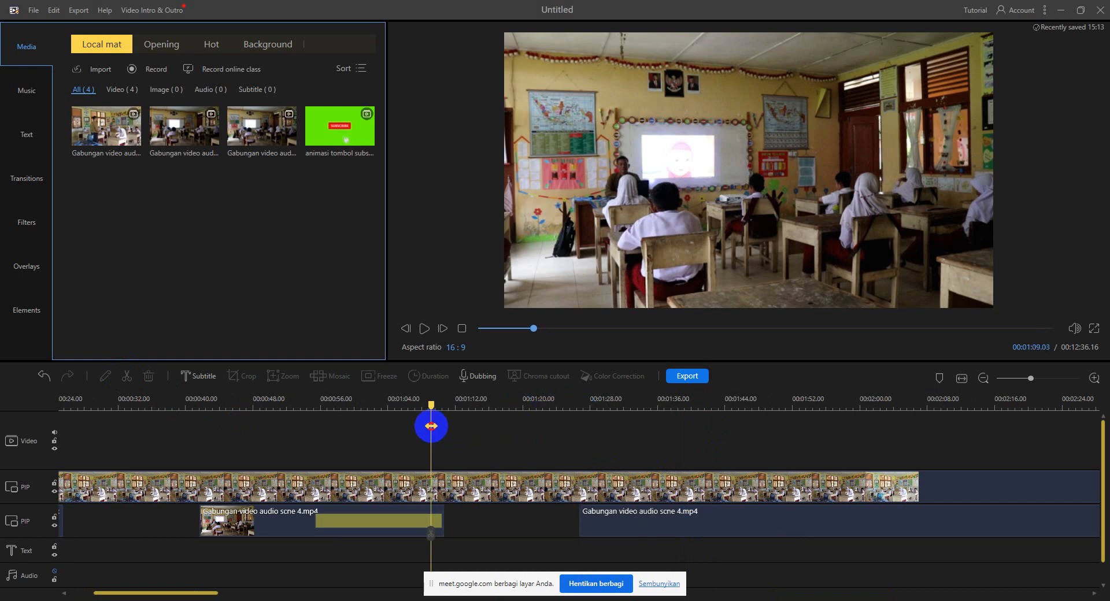
pyautogui.click(424, 328)
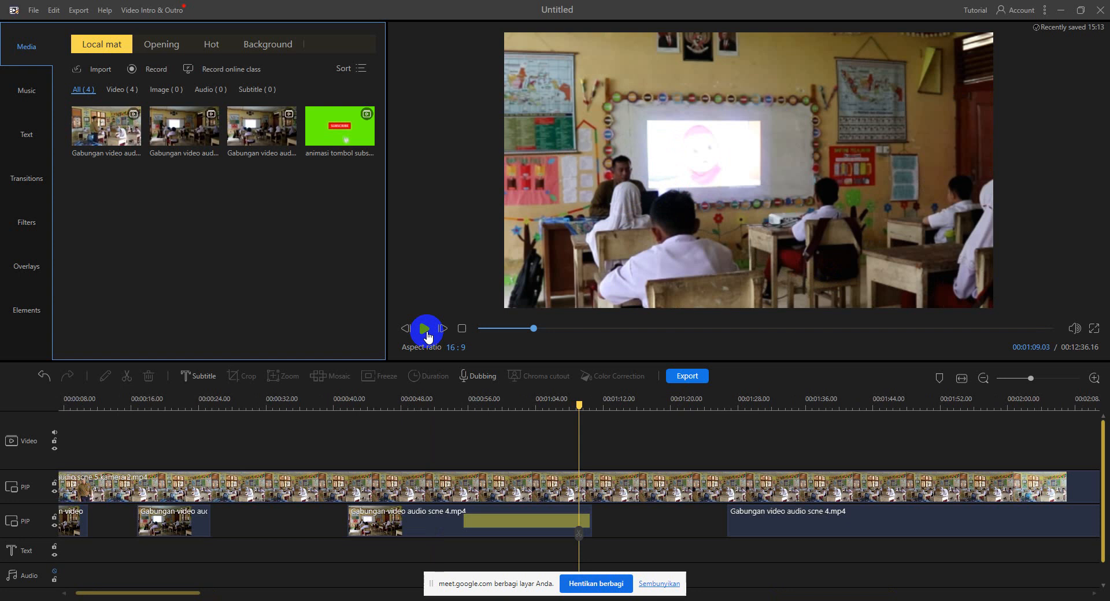
pyautogui.click(426, 332)
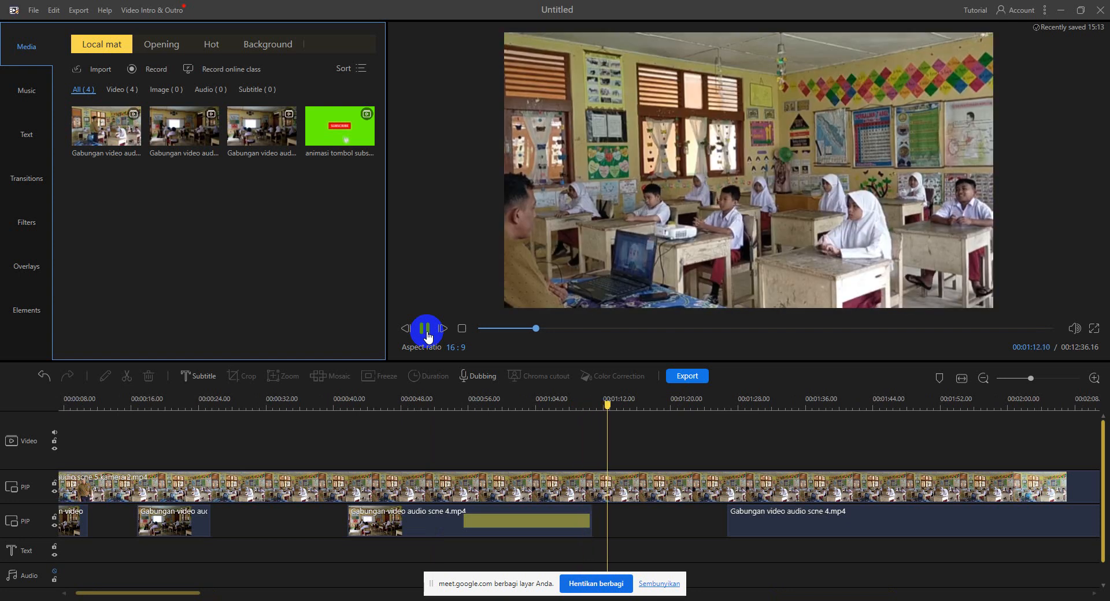
pyautogui.click(426, 329)
pyautogui.click(572, 523)
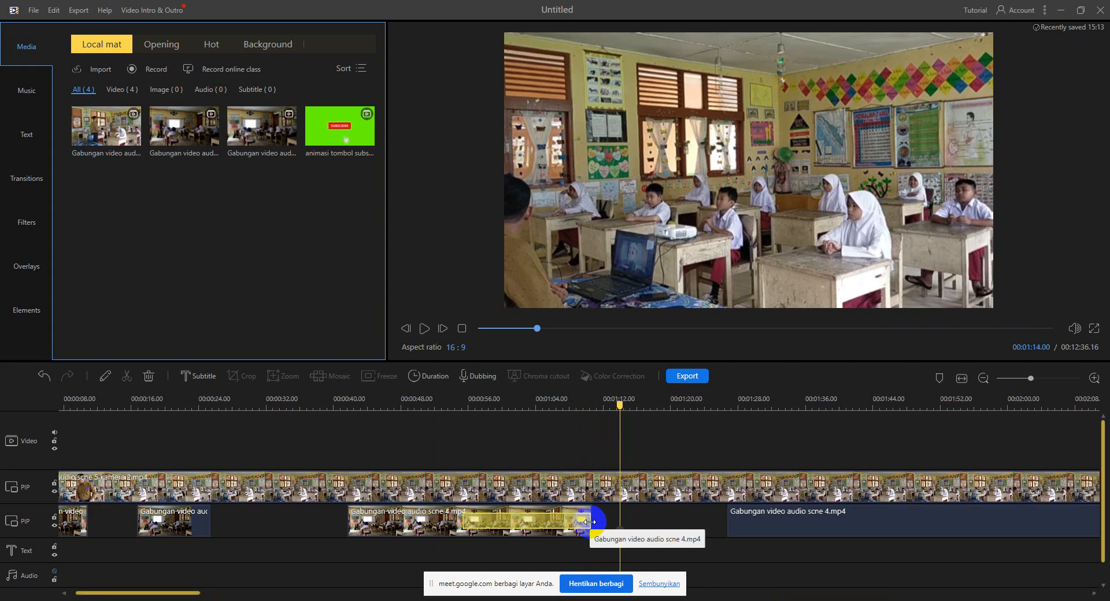
pyautogui.moveTo(588, 523); pyautogui.dragTo(592, 522)
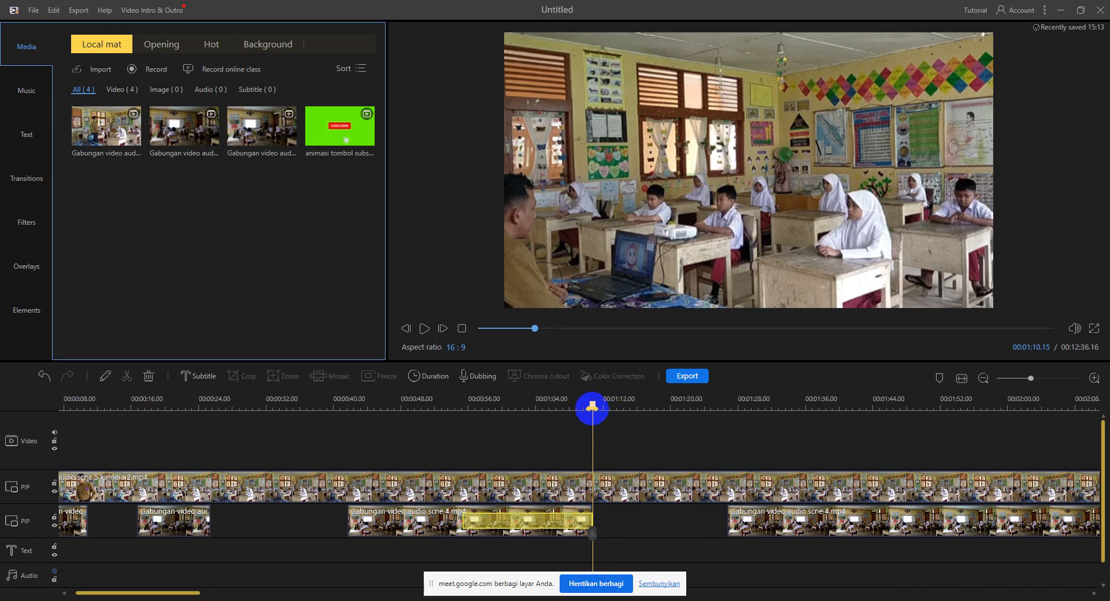
# Play the switch from the zoomed scne 4 piece to camera 2 from about 00:01:05 to 00:01:17.17.
pyautogui.moveTo(591, 407); pyautogui.dragTo(548, 408)
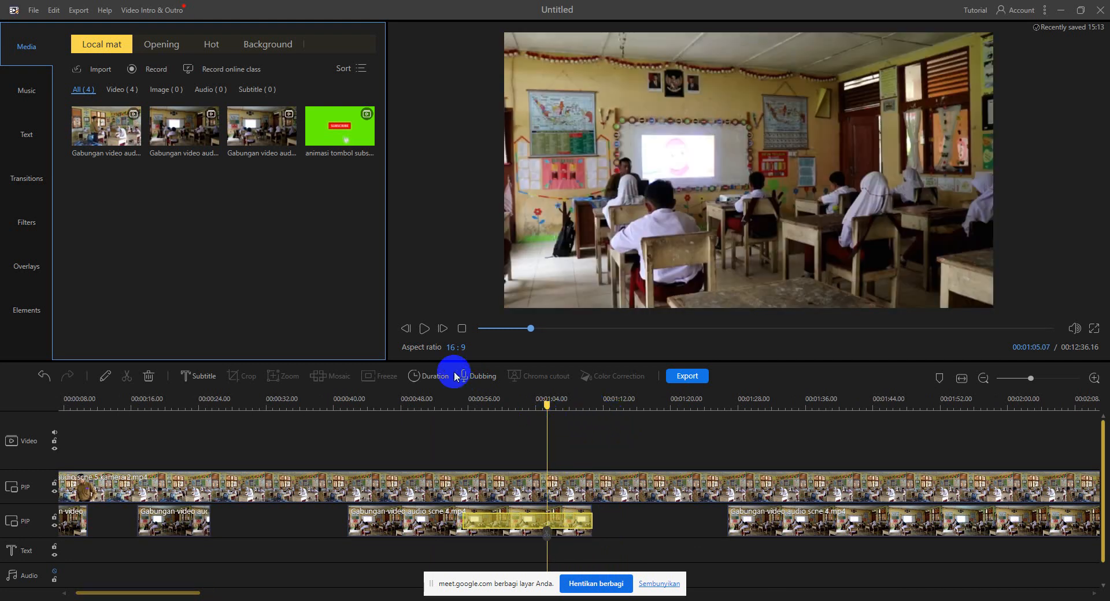
pyautogui.click(424, 329)
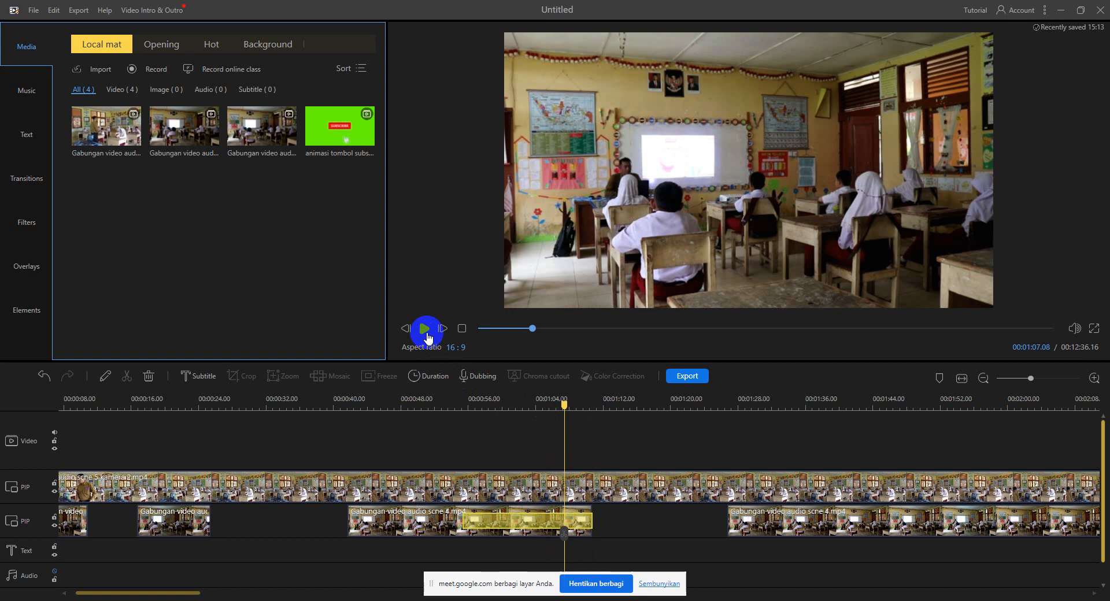
pyautogui.click(425, 328)
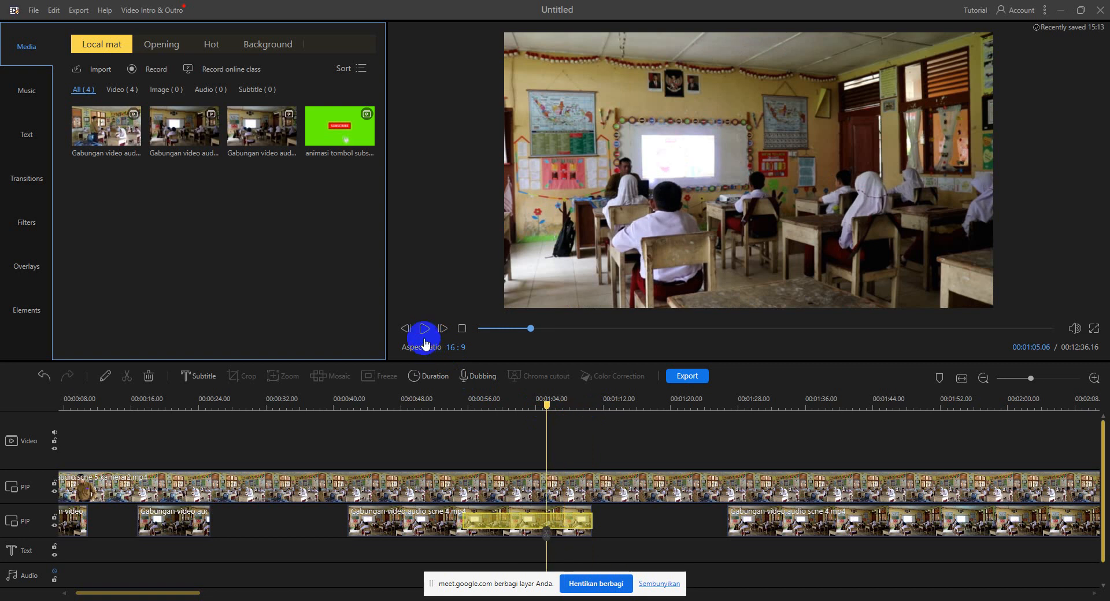
pyautogui.click(426, 330)
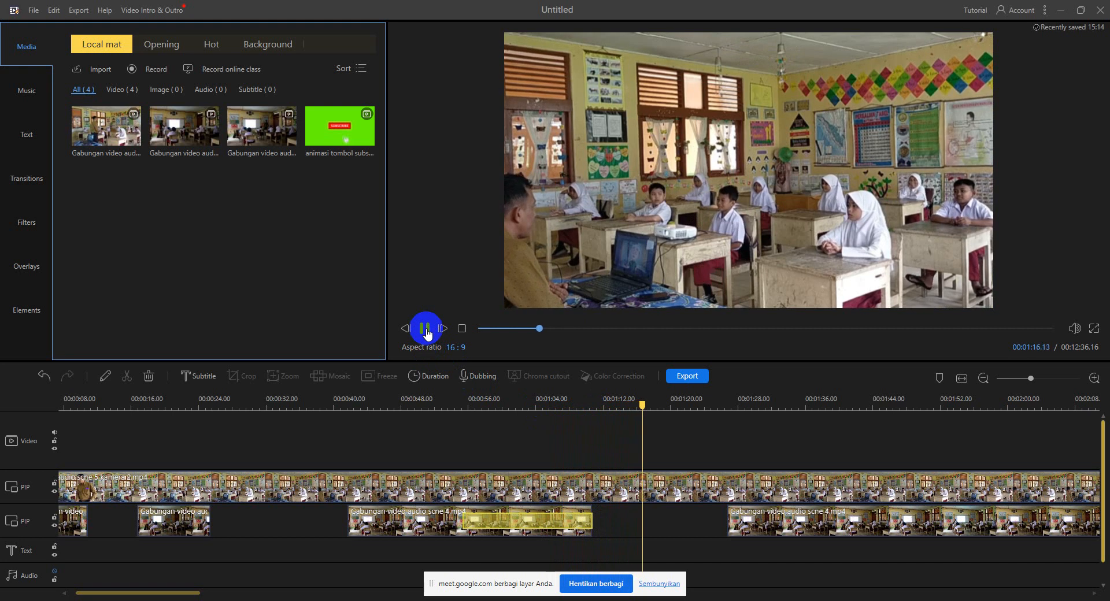
pyautogui.click(426, 329)
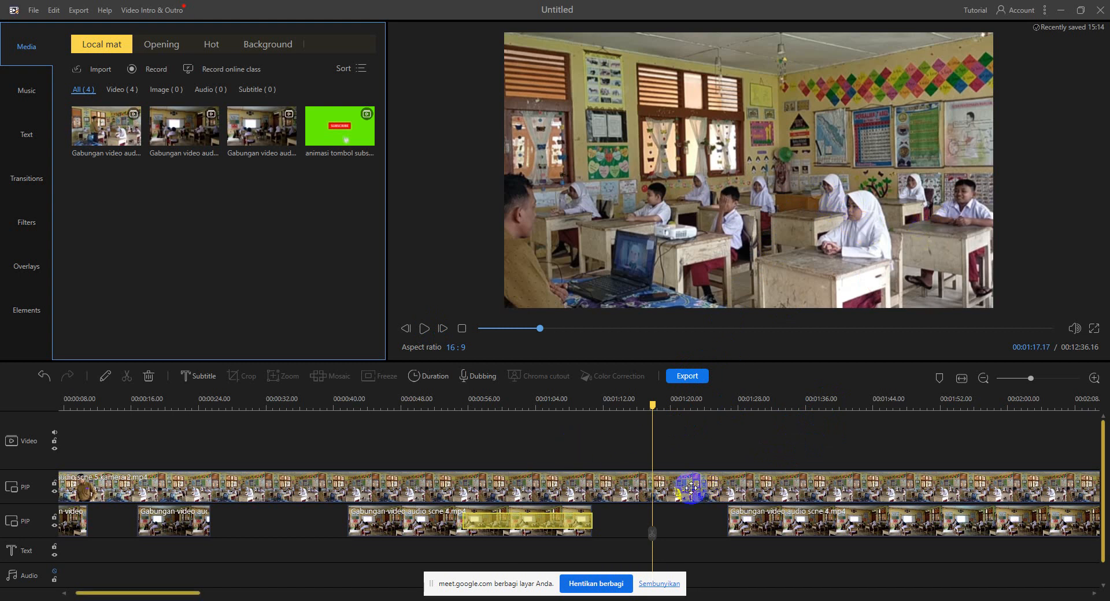
# Split the scne 5 kamera 2 clip on the first PIP track at 00:01:17.17 and again at 00:01:23.09.
pyautogui.click(630, 487)
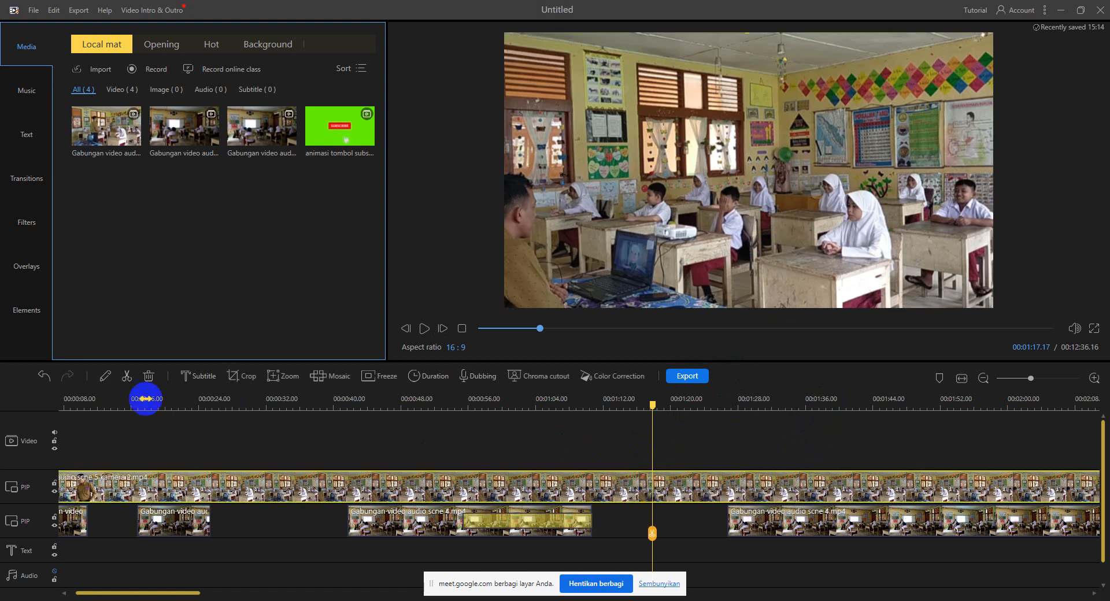
pyautogui.click(127, 377)
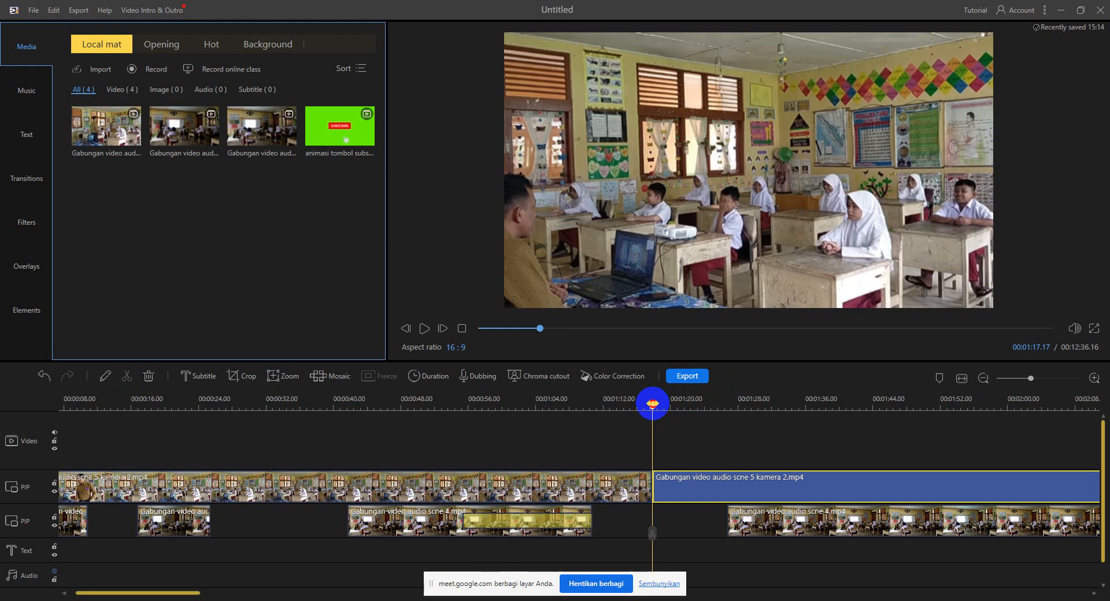
pyautogui.moveTo(652, 403); pyautogui.dragTo(699, 405)
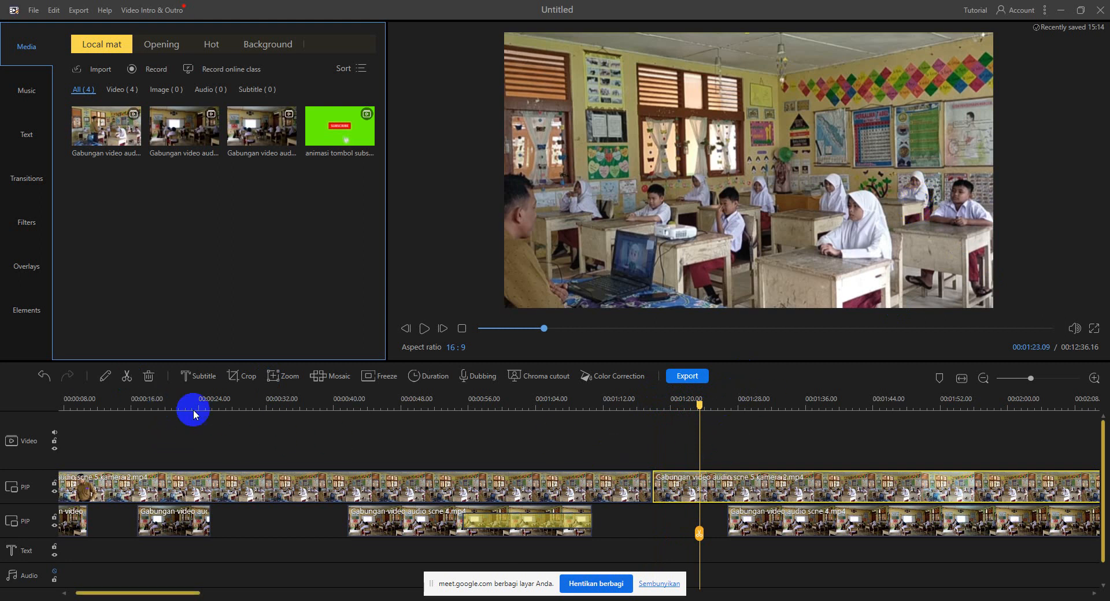
pyautogui.click(126, 376)
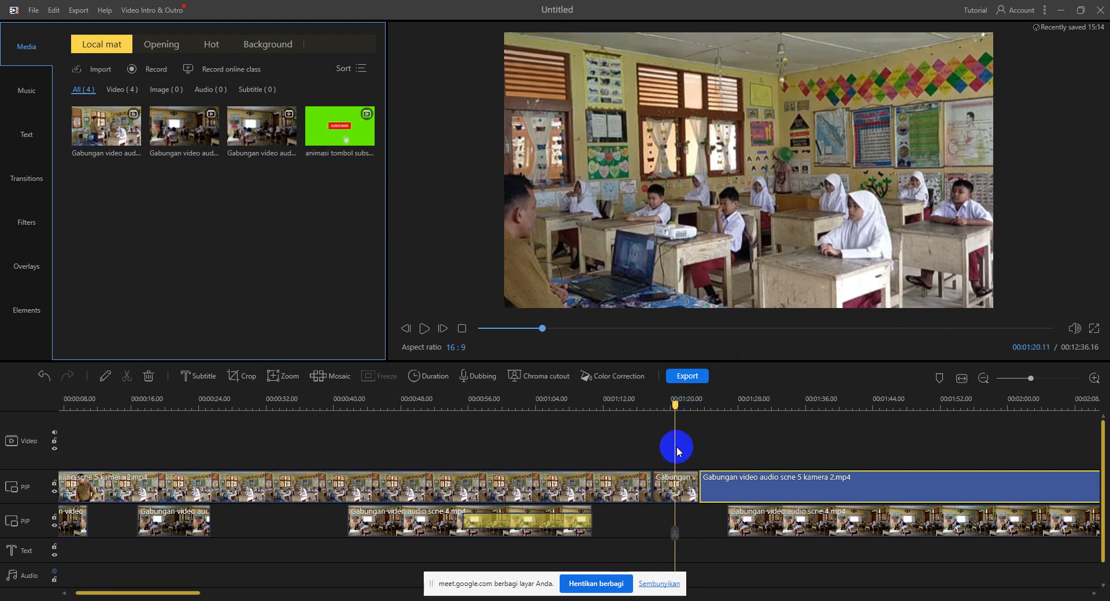
pyautogui.press('End')
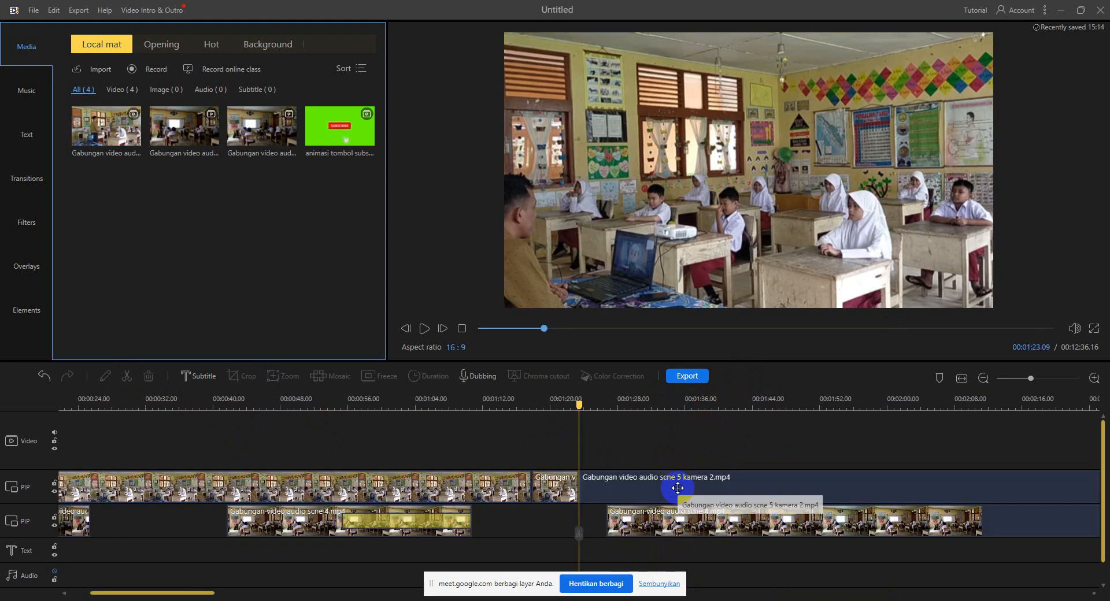
# Crop the short scne 5 kamera 2 piece between the two new splits to the seated students in the frame's lower-right part.
pyautogui.click(553, 484)
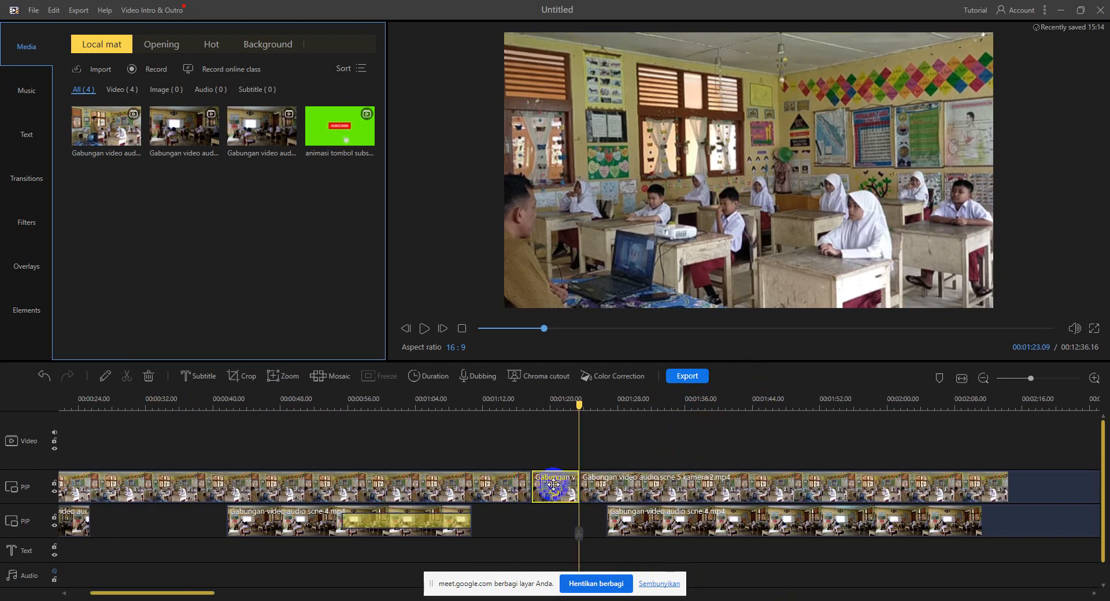
pyautogui.click(245, 379)
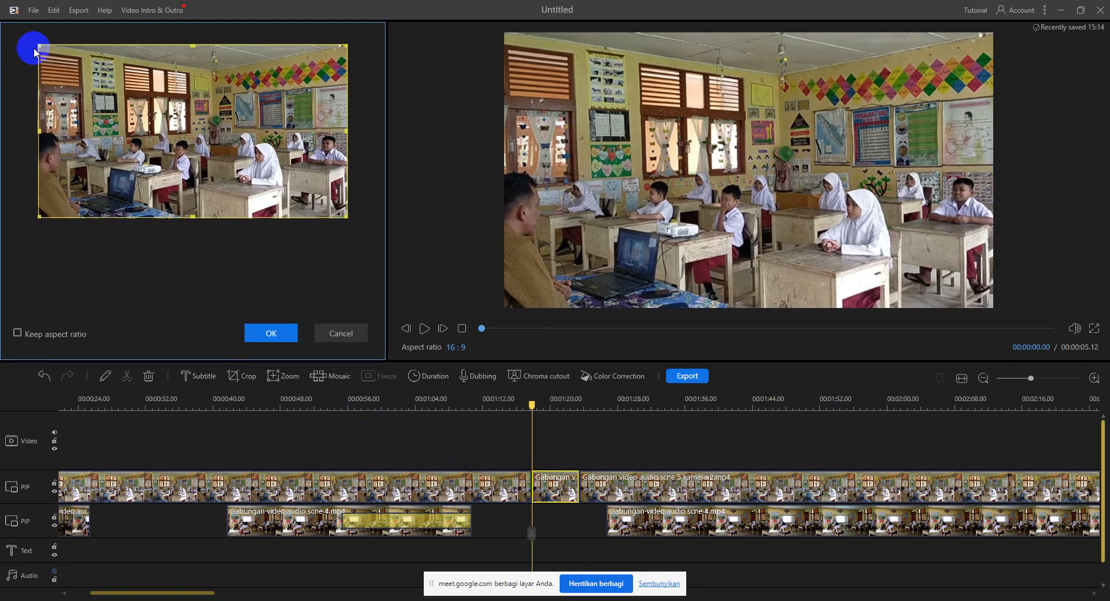
pyautogui.moveTo(39, 45); pyautogui.dragTo(191, 134)
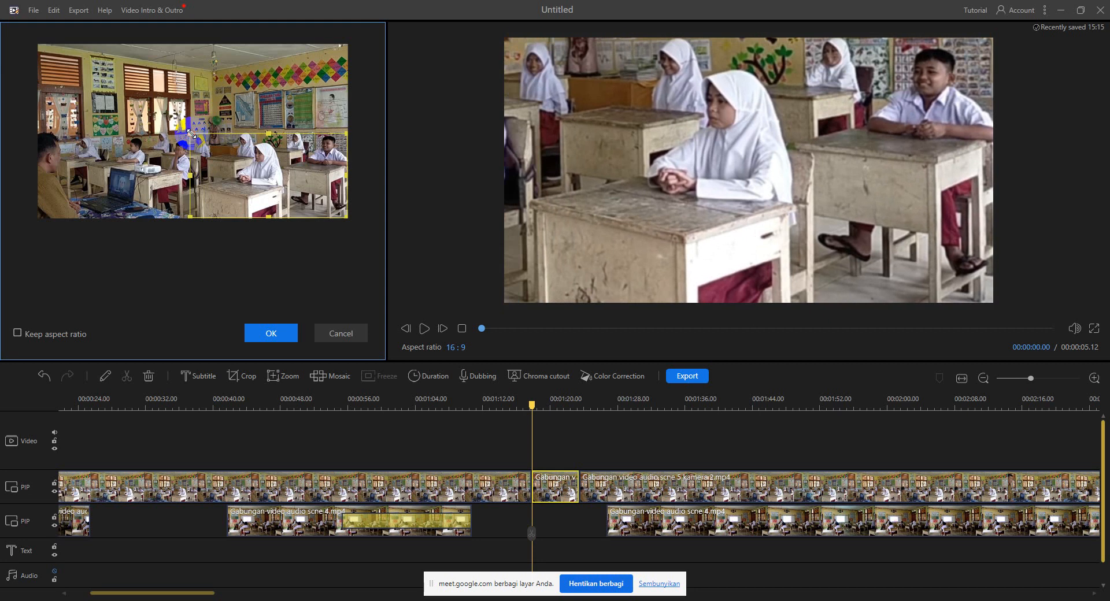
pyautogui.moveTo(321, 171); pyautogui.dragTo(321, 165)
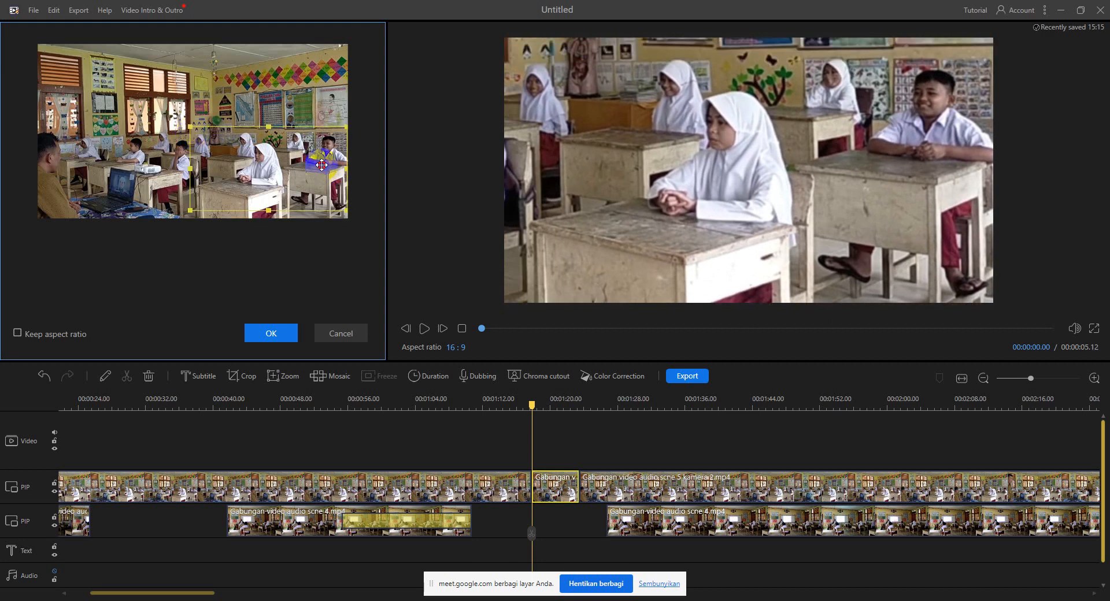
pyautogui.click(269, 336)
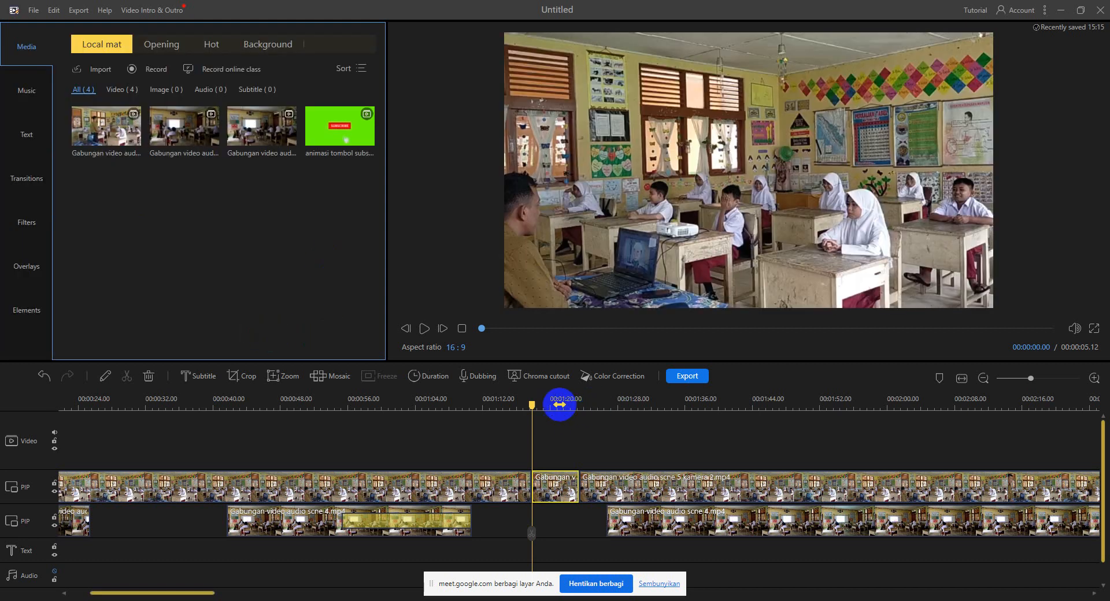
# Play the switch to the cropped scne 5 kamera 2 piece back from 00:01:15.00.
pyautogui.click(536, 407)
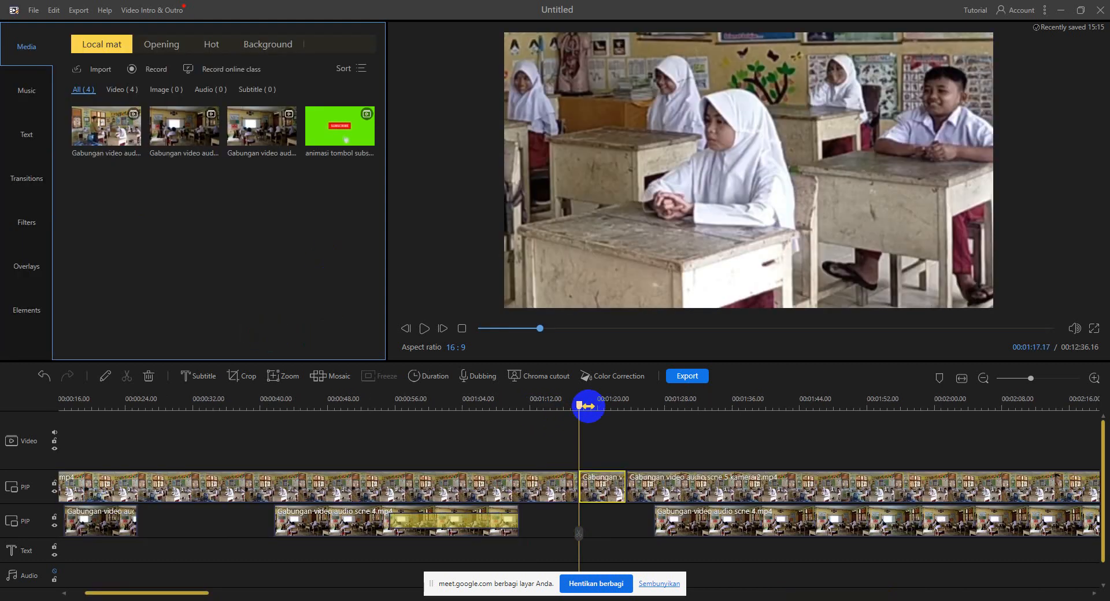
pyautogui.click(580, 408)
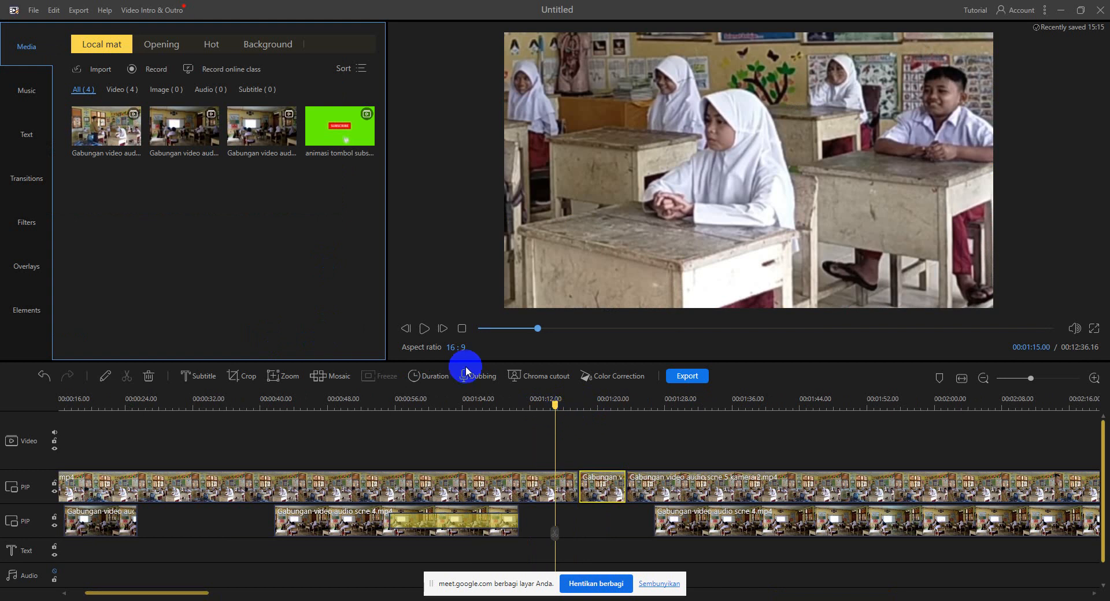
pyautogui.click(424, 334)
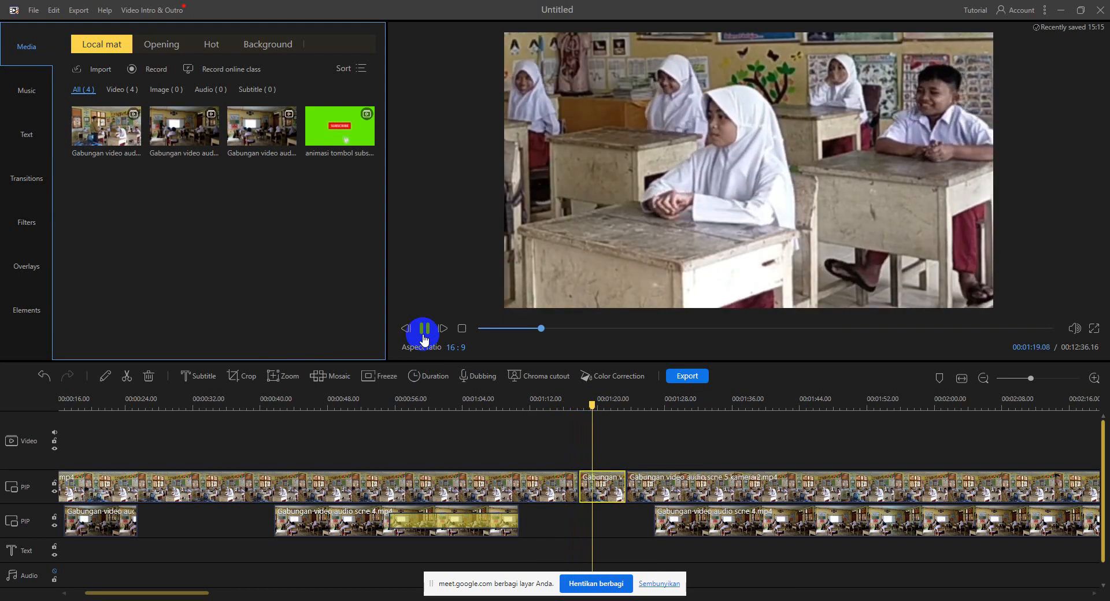
pyautogui.click(424, 328)
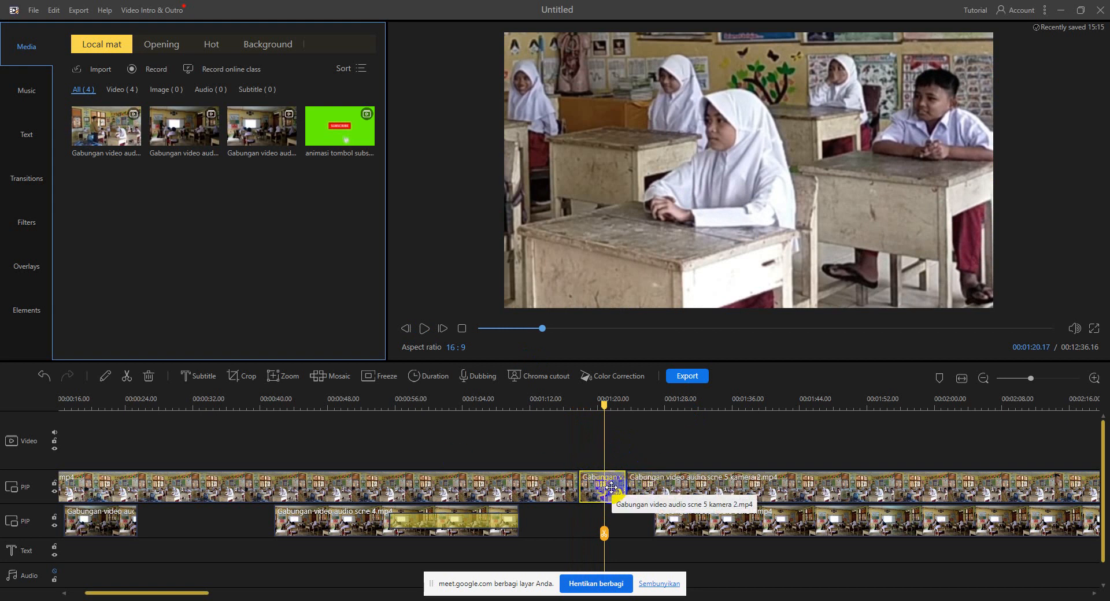
# Split the cropped scne 5 kamera 2 piece at 00:01:21.10 and delete the remainder after the split.
pyautogui.click(424, 329)
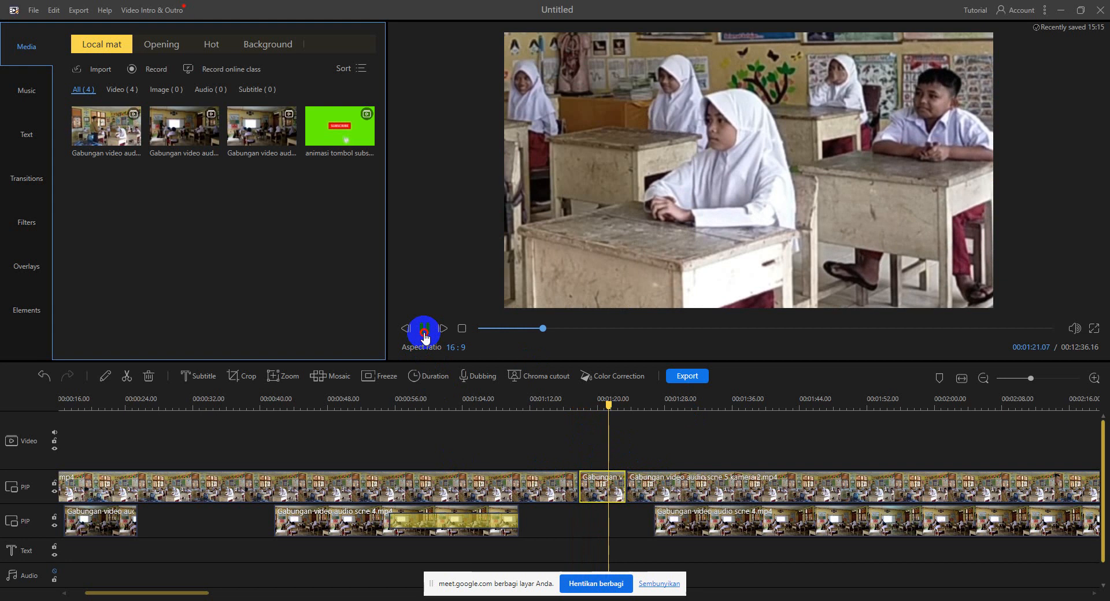
pyautogui.click(424, 328)
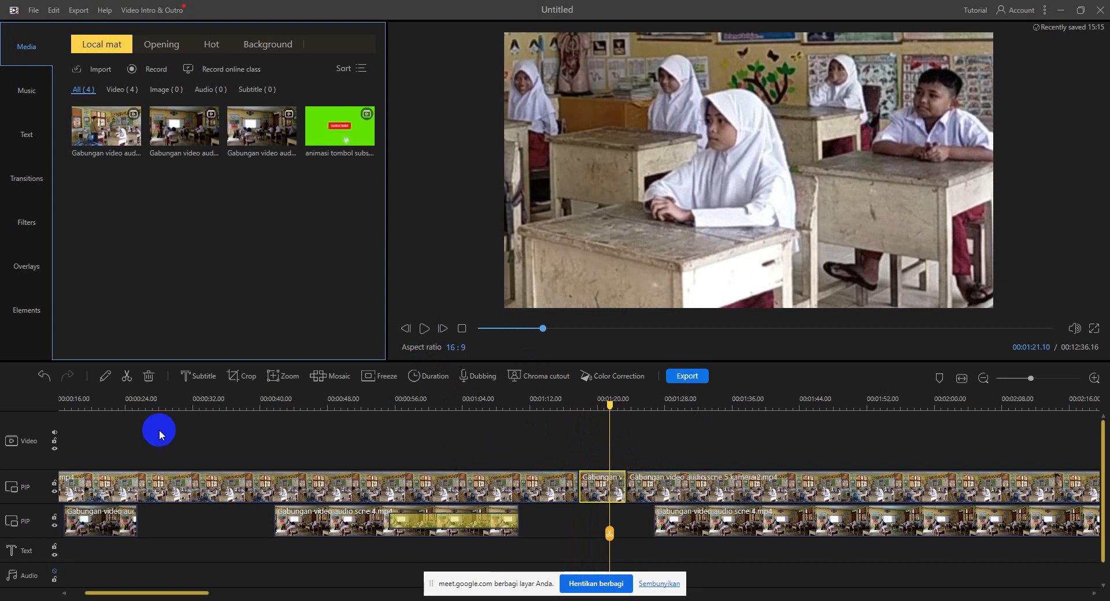
pyautogui.click(127, 377)
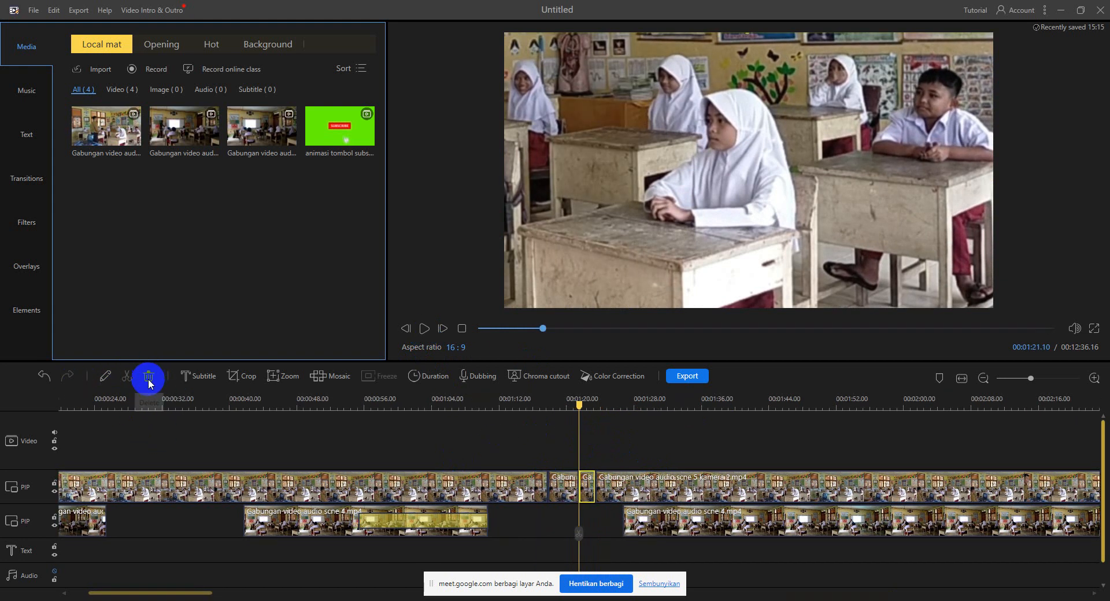
pyautogui.click(149, 383)
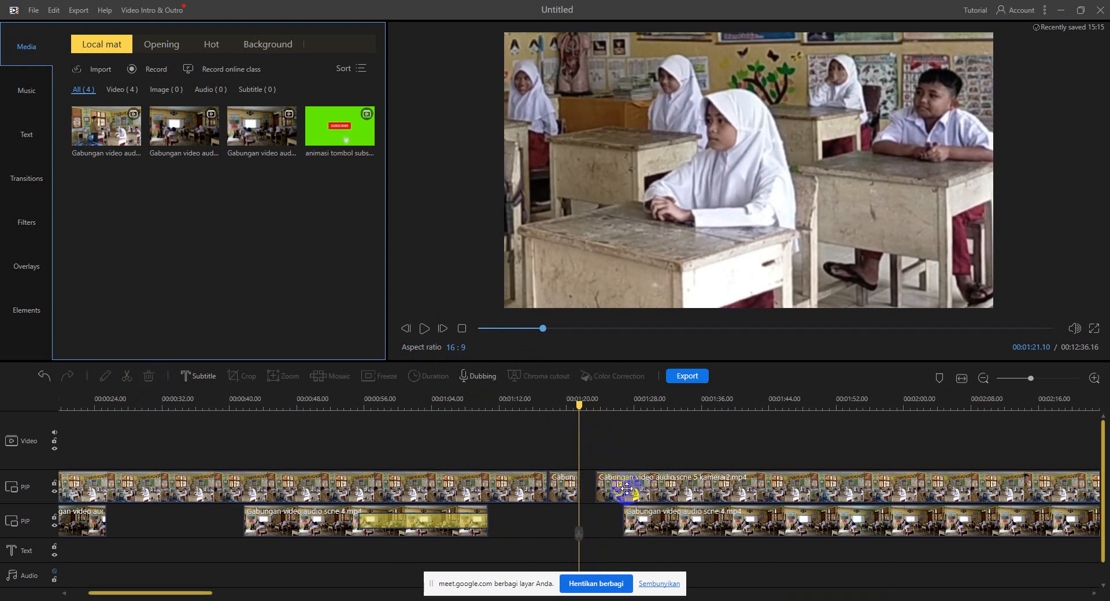
# Try to move the long scne 5 kamera 2 clip back to close the gap after the cropped piece, and undo the change.
pyautogui.click(602, 485)
pyautogui.moveTo(597, 486); pyautogui.dragTo(588, 486)
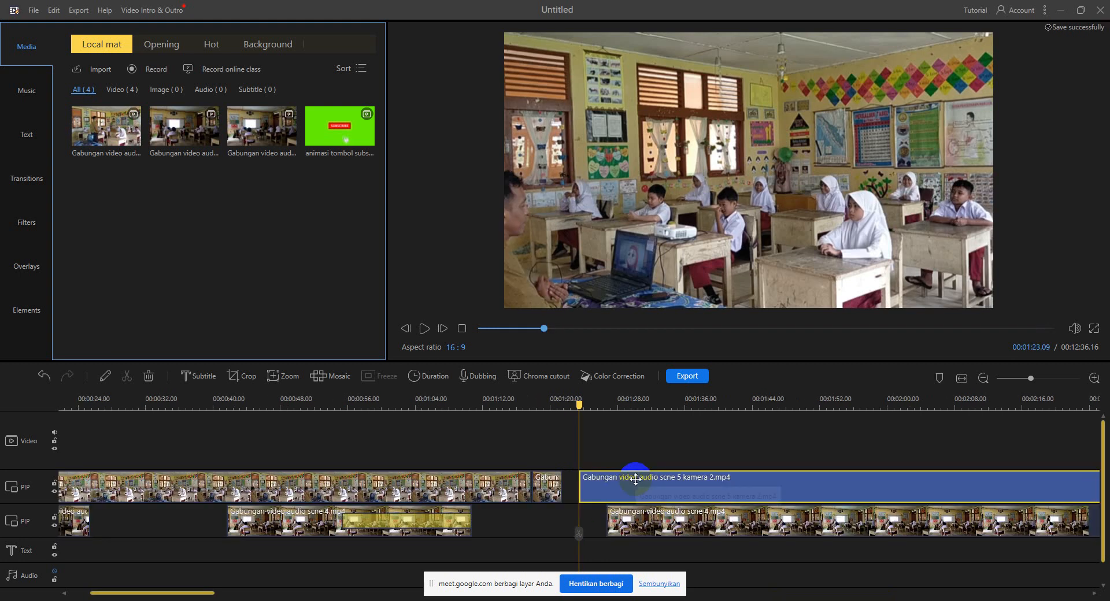
pyautogui.moveTo(578, 486); pyautogui.dragTo(540, 492)
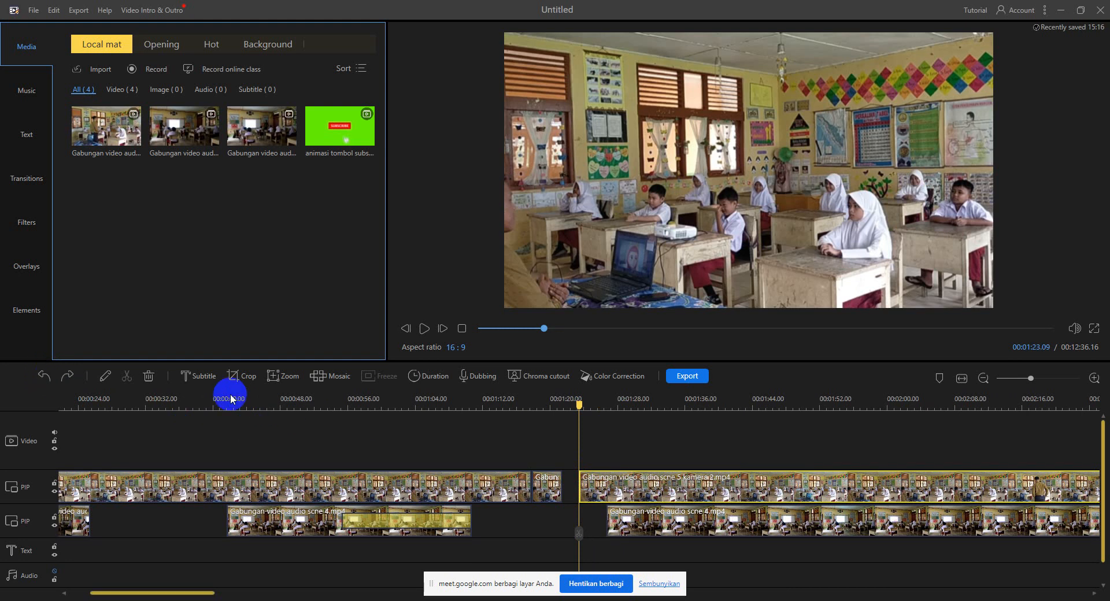
pyautogui.click(42, 373)
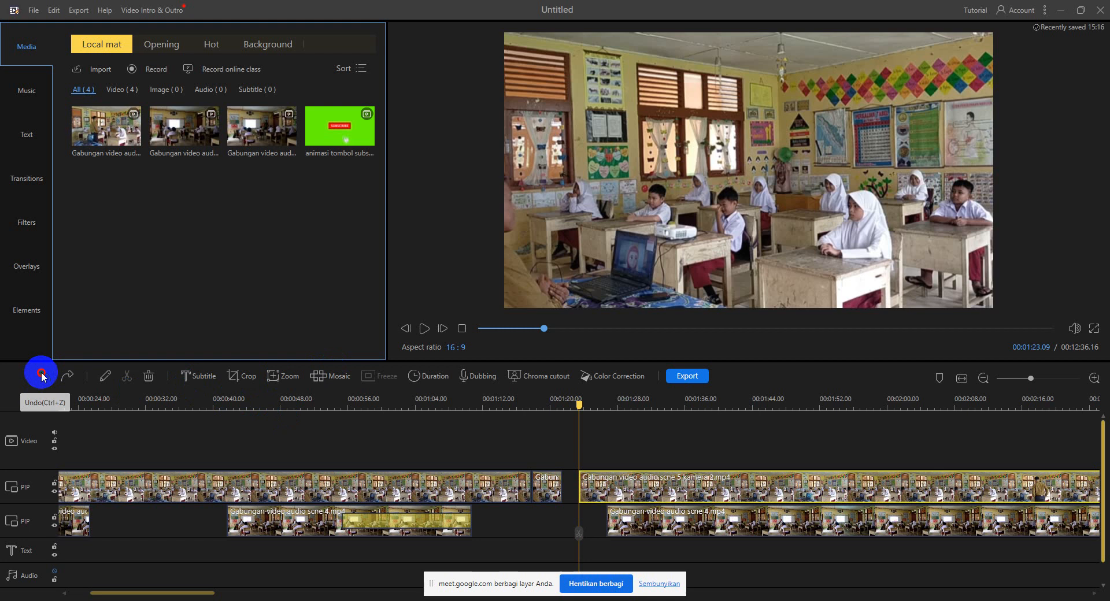
pyautogui.click(41, 377)
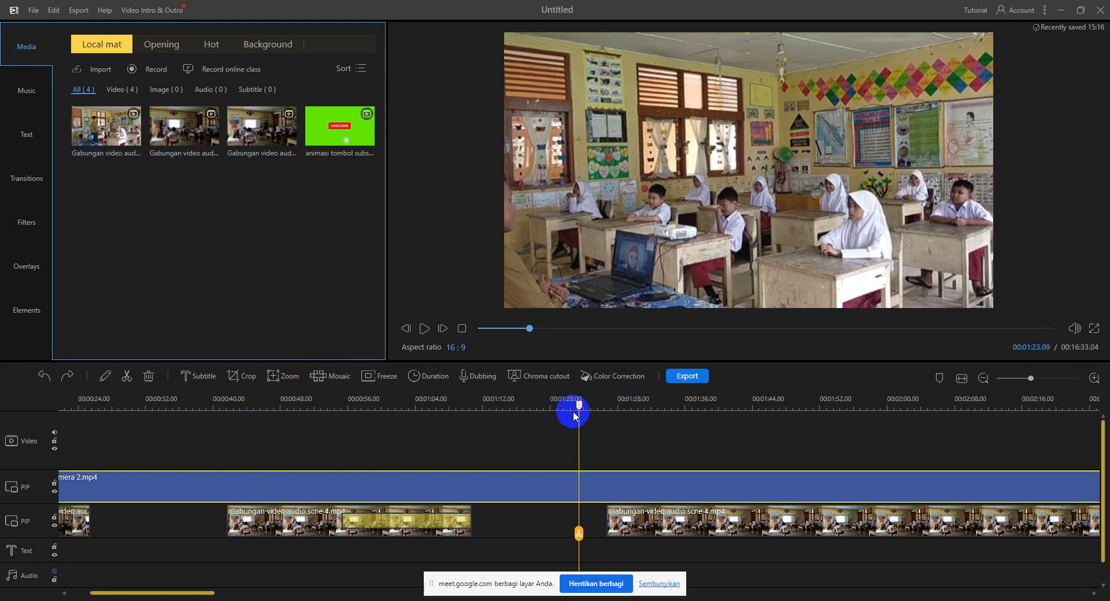
# Play back the end of the zoomed scne 4 piece from around 00:01:07.11.
pyautogui.moveTo(577, 408); pyautogui.dragTo(449, 410)
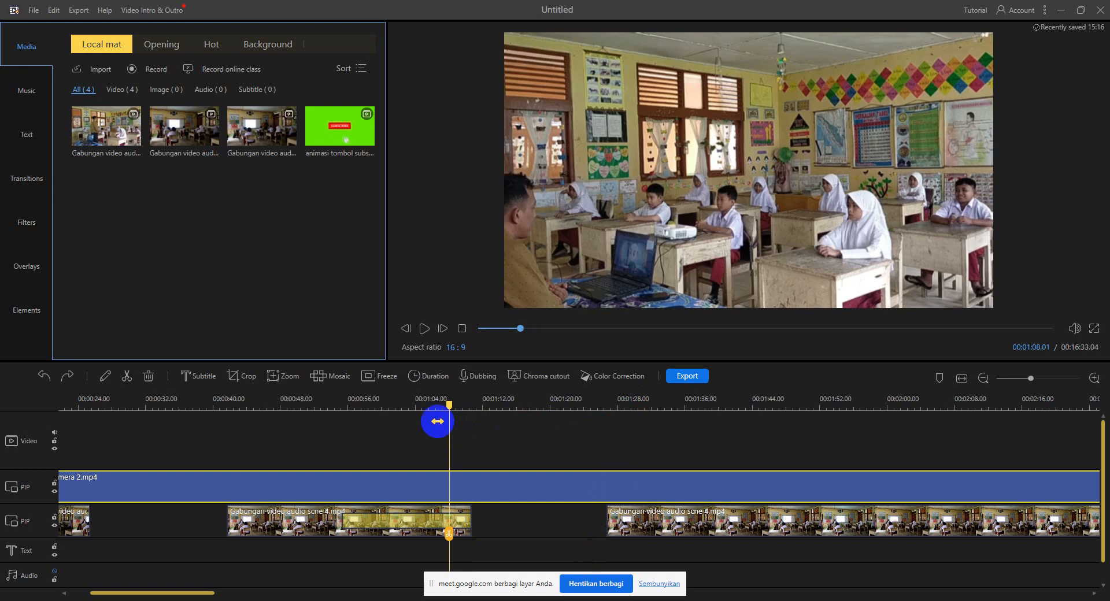
pyautogui.click(425, 332)
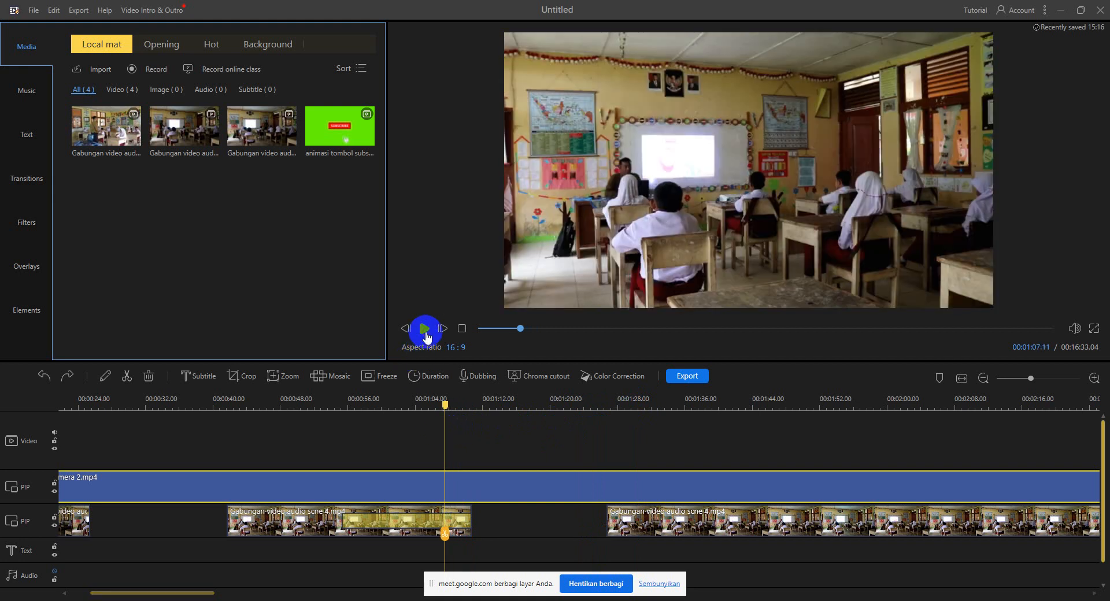
pyautogui.click(426, 337)
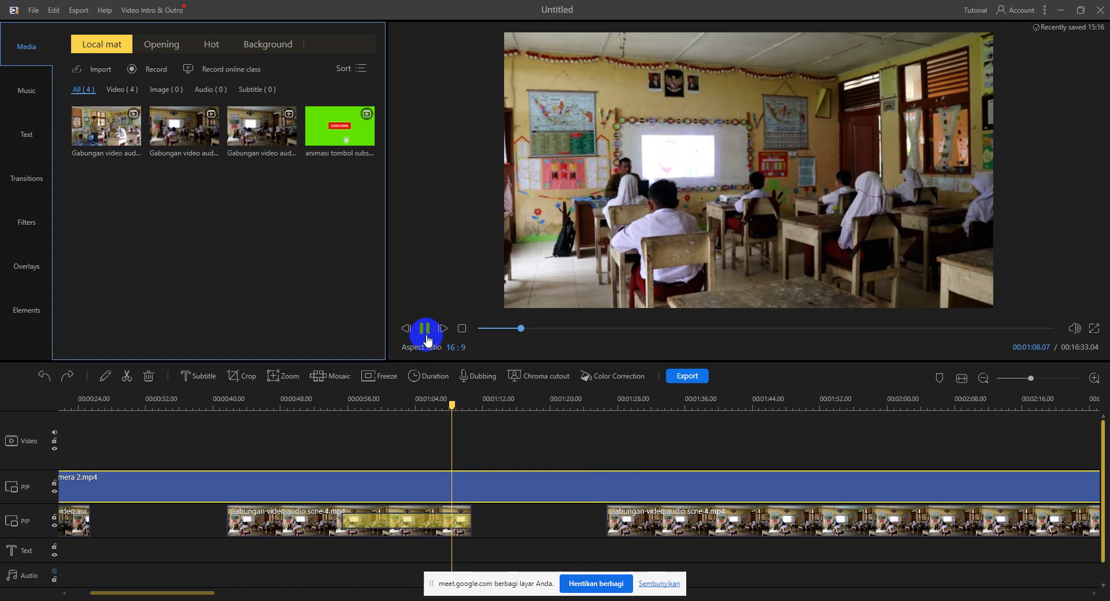
pyautogui.click(425, 328)
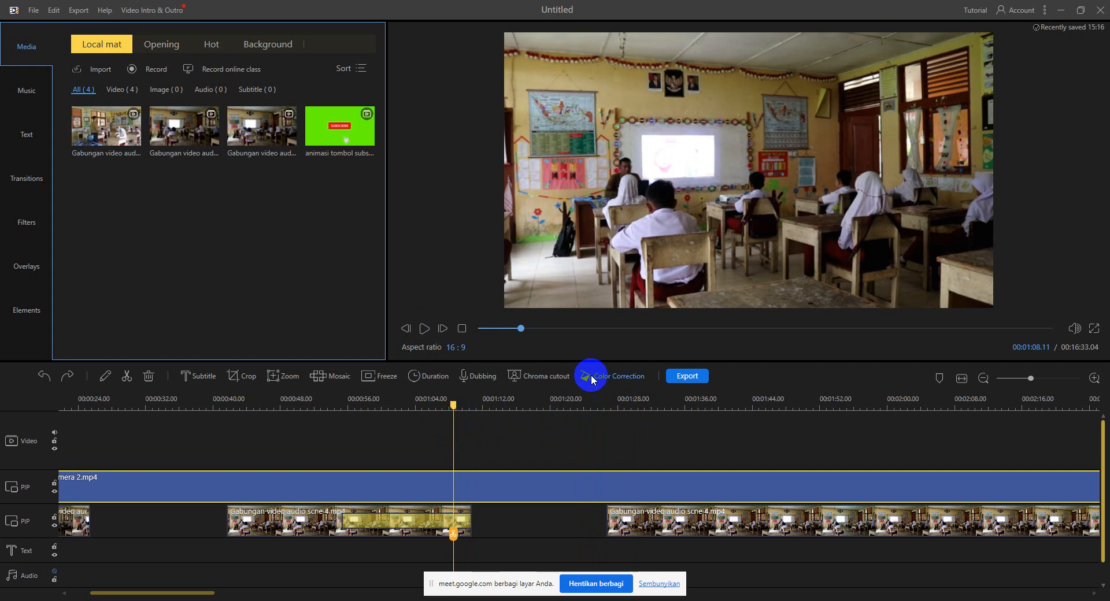
pyautogui.scroll(-3, 580, 415)
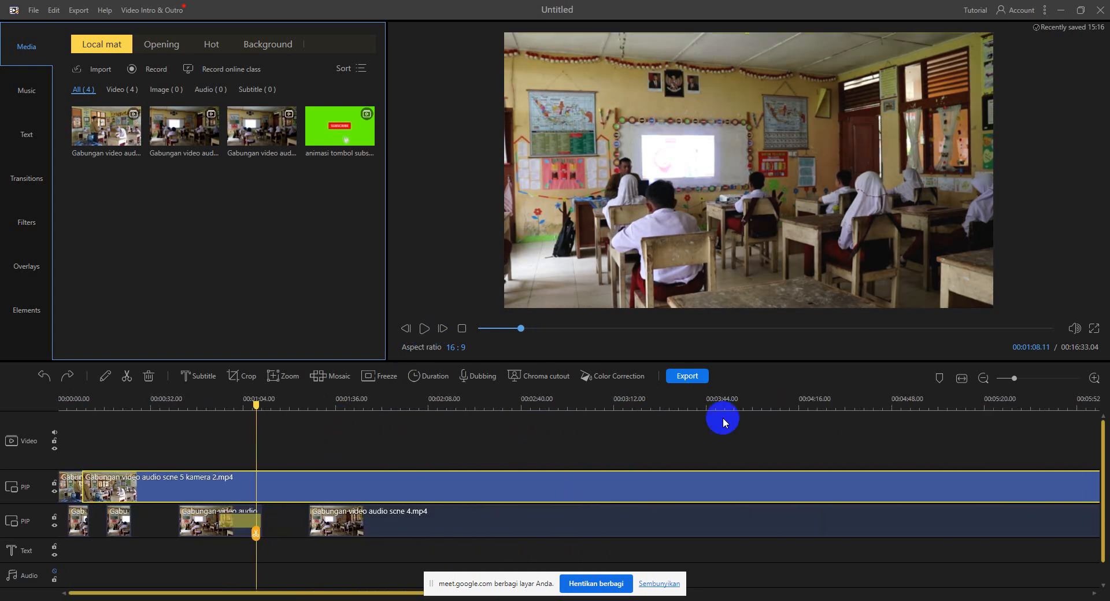
pyautogui.scroll(-1, 717, 408)
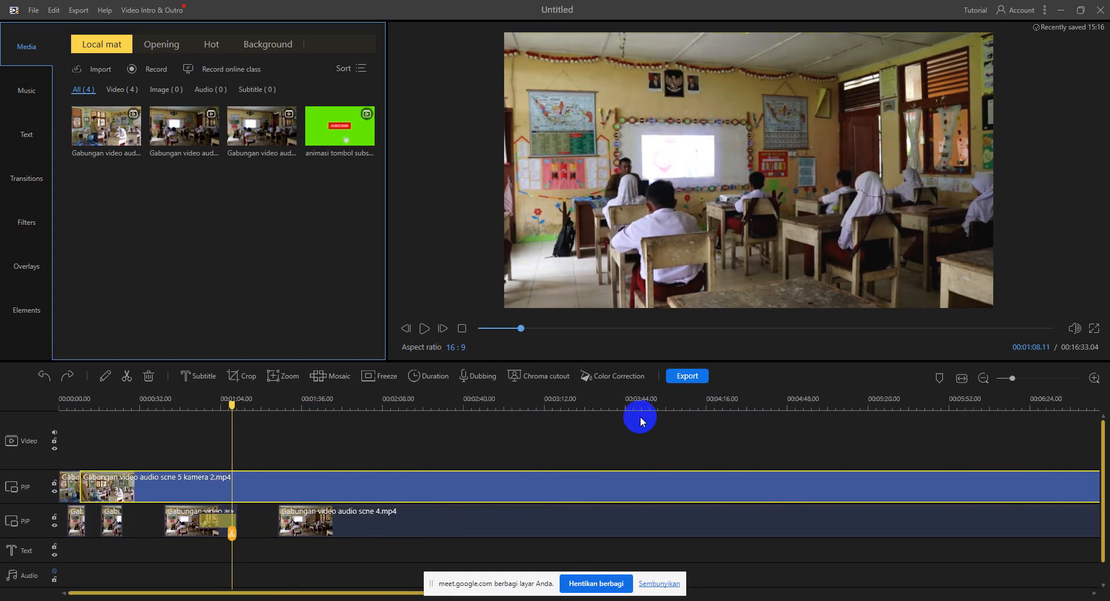
pyautogui.click(425, 328)
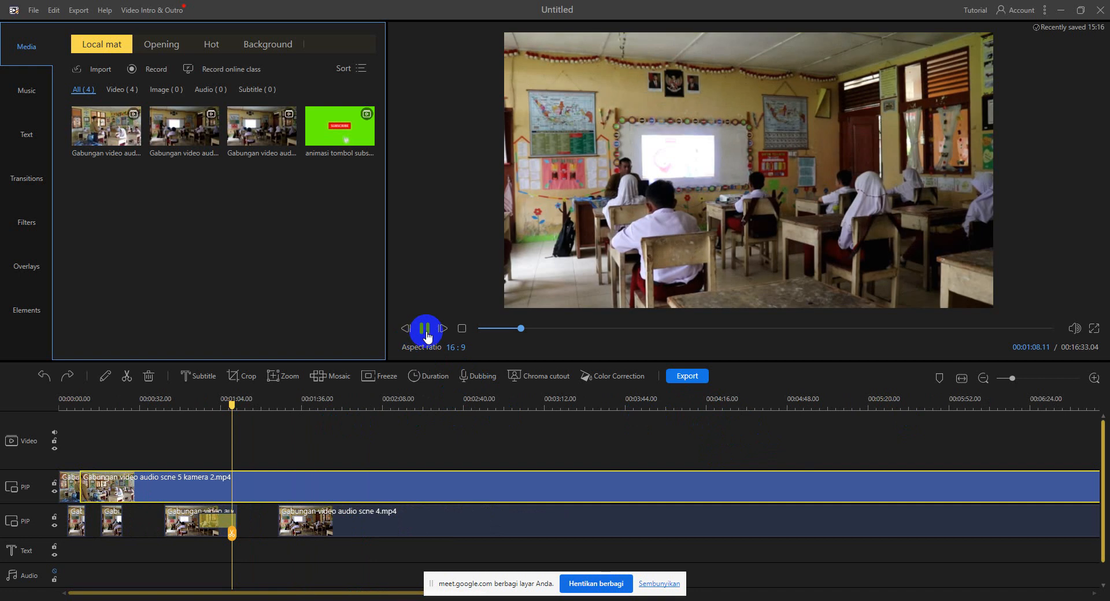
pyautogui.click(425, 329)
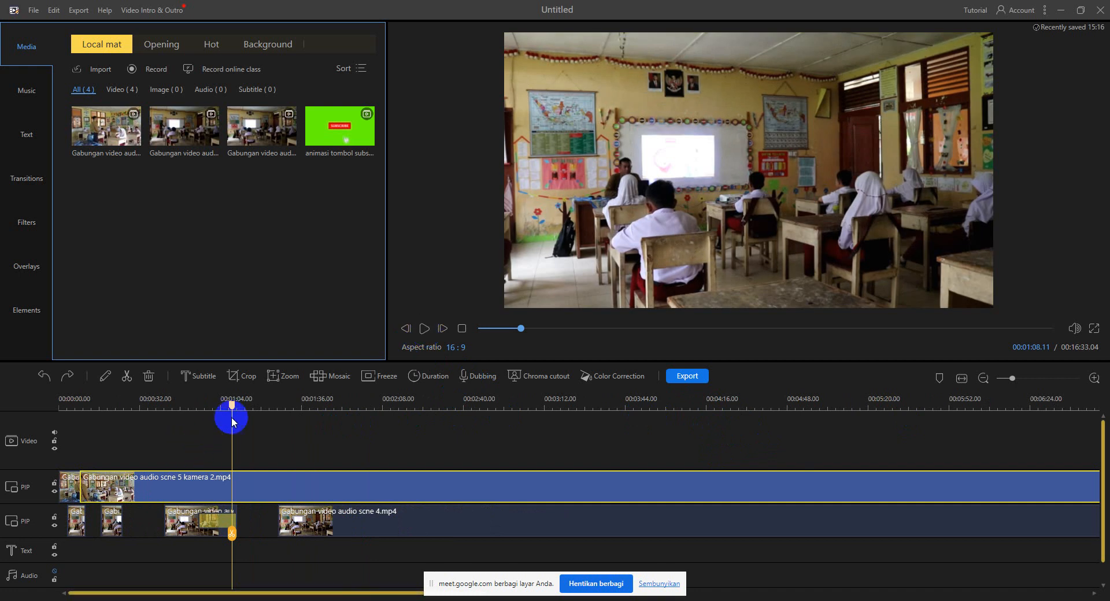
# Play the scne 5 kamera 2 footage in the gap between the scne 4 pieces from 00:01:13.10.
pyautogui.moveTo(231, 404); pyautogui.dragTo(245, 406)
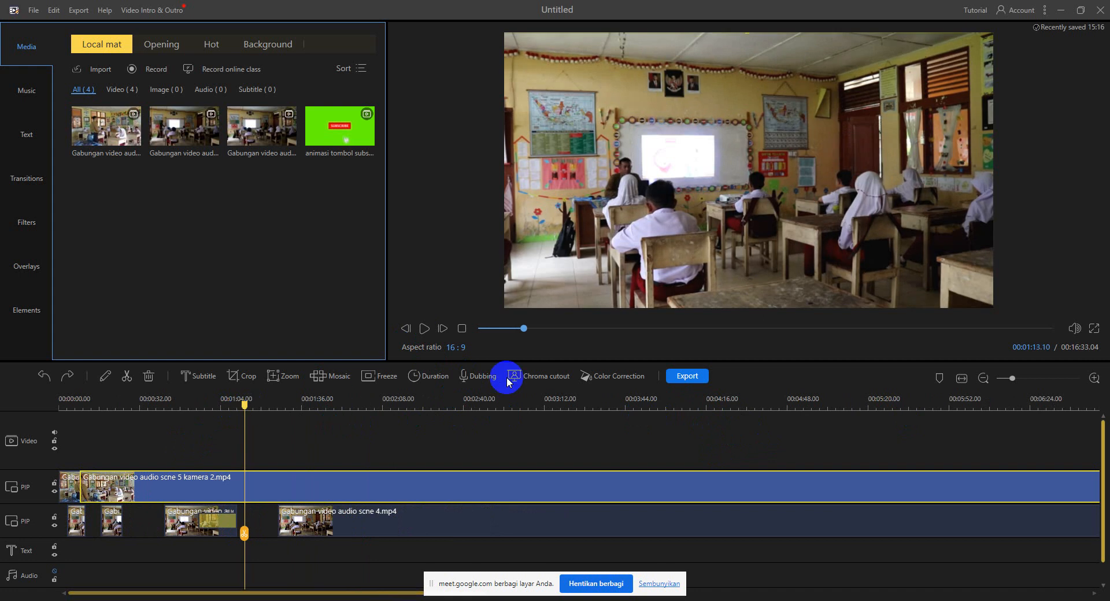
pyautogui.click(425, 329)
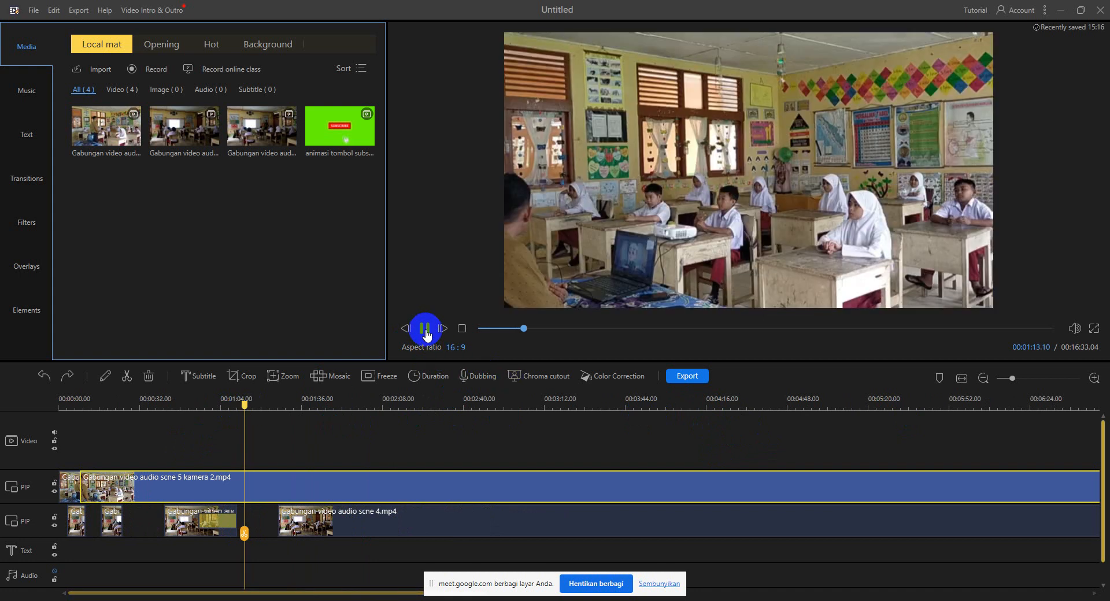
pyautogui.click(426, 330)
pyautogui.click(425, 334)
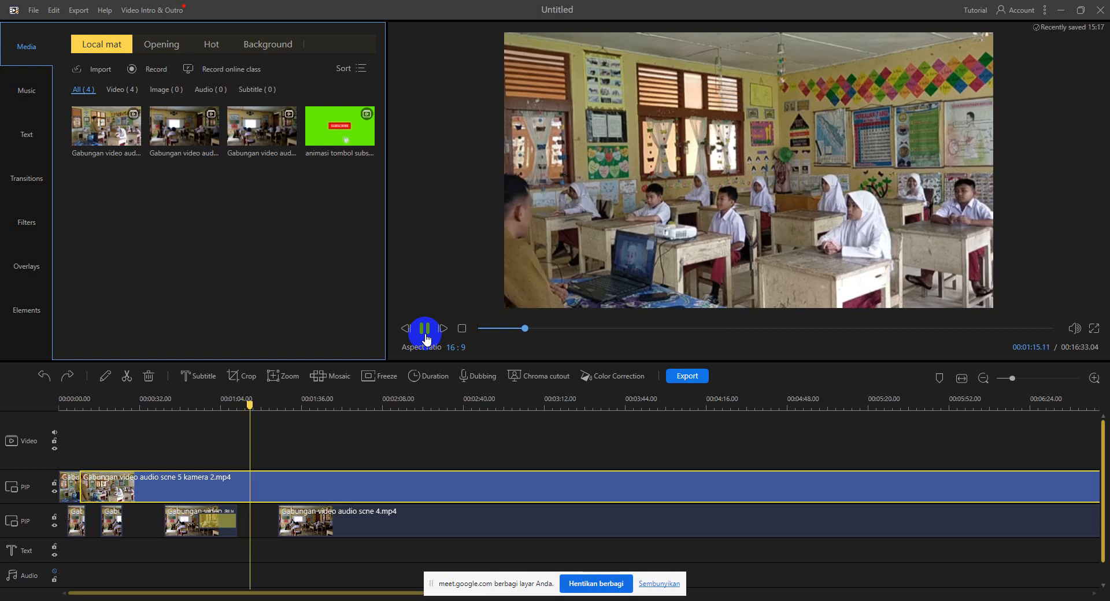
pyautogui.click(424, 334)
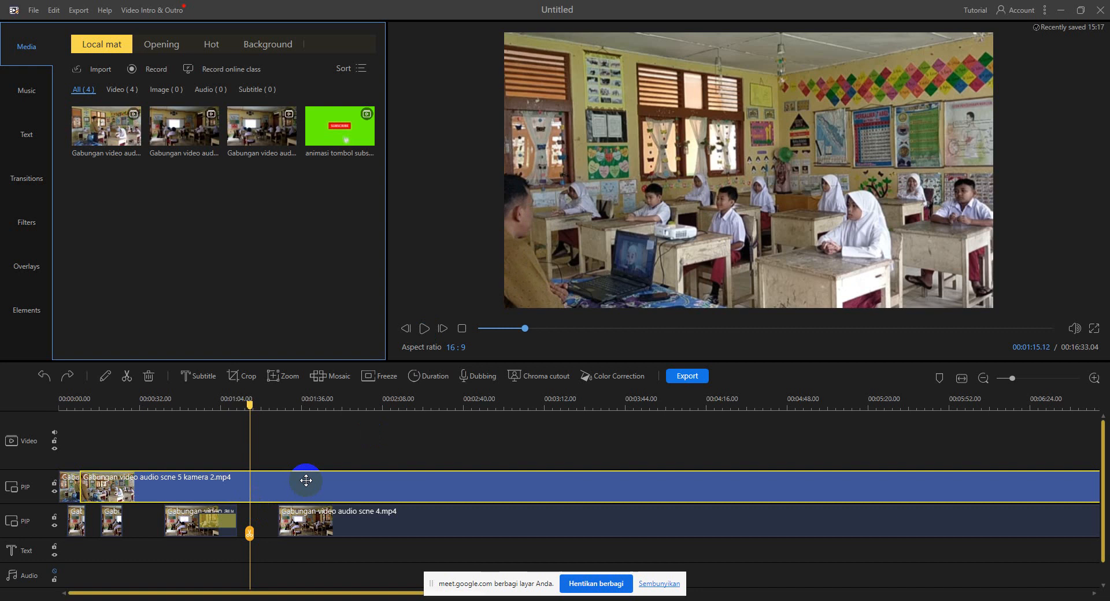
# Split the long scne 4 clip on the second PIP track at 00:01:50.15.
pyautogui.moveTo(249, 404); pyautogui.dragTo(339, 416)
pyautogui.click(338, 521)
pyautogui.click(337, 523)
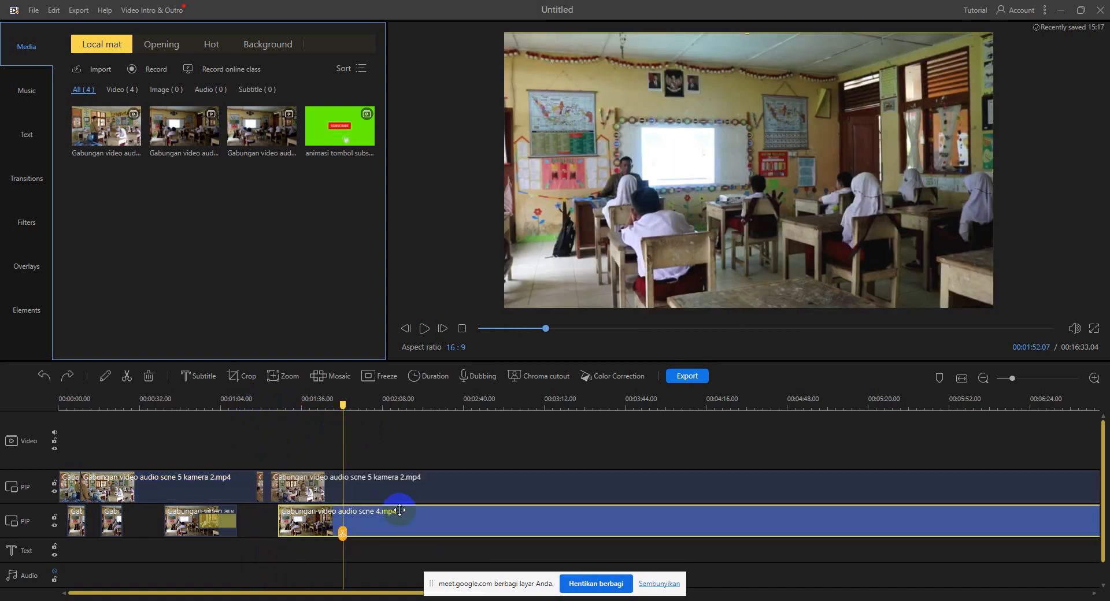
pyautogui.scroll(1, 399, 510)
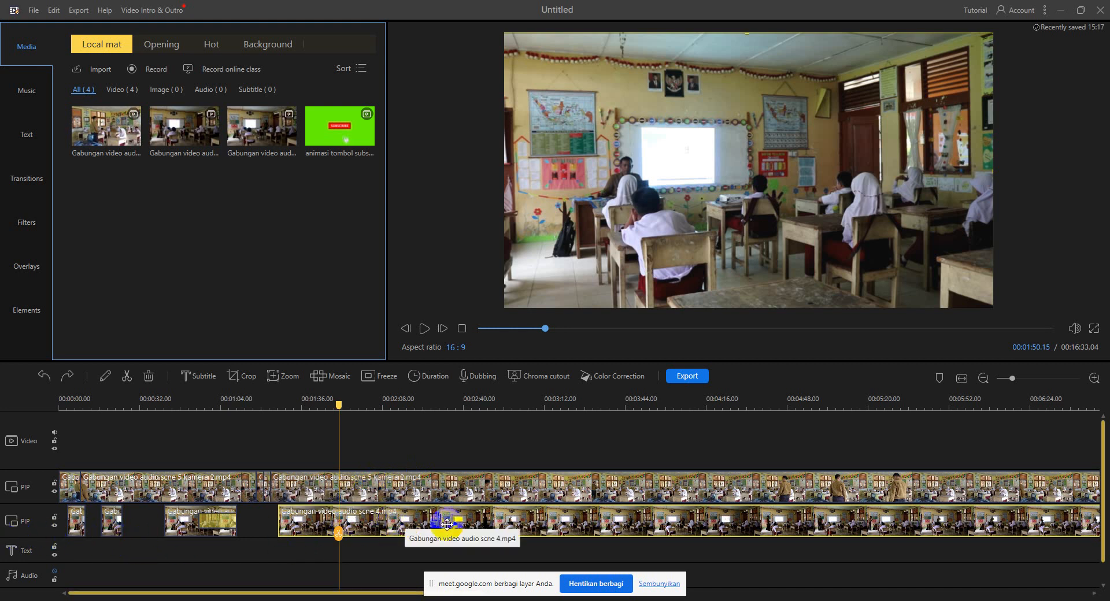
pyautogui.click(126, 377)
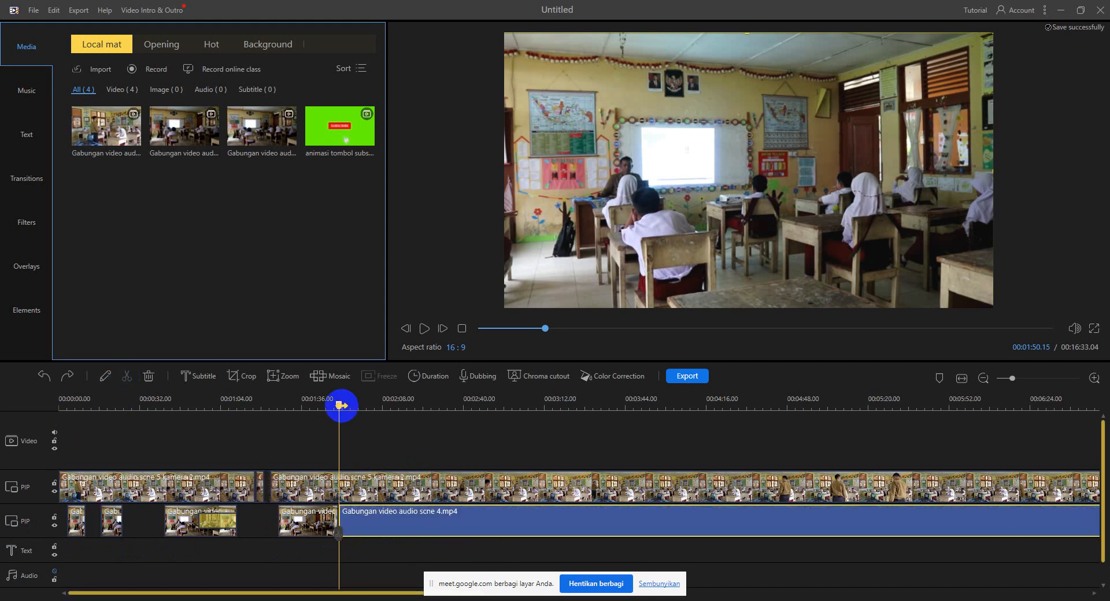
# Split the scne 4 clip again at 00:02:30.10 and delete the piece between the two splits.
pyautogui.moveTo(345, 407); pyautogui.dragTo(429, 410)
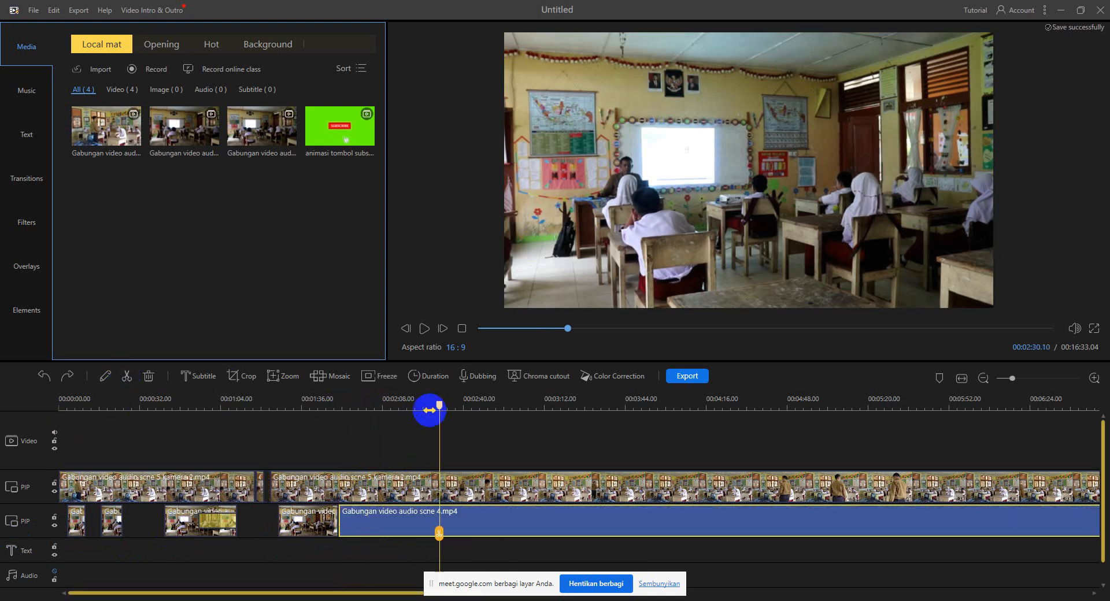
pyautogui.click(126, 376)
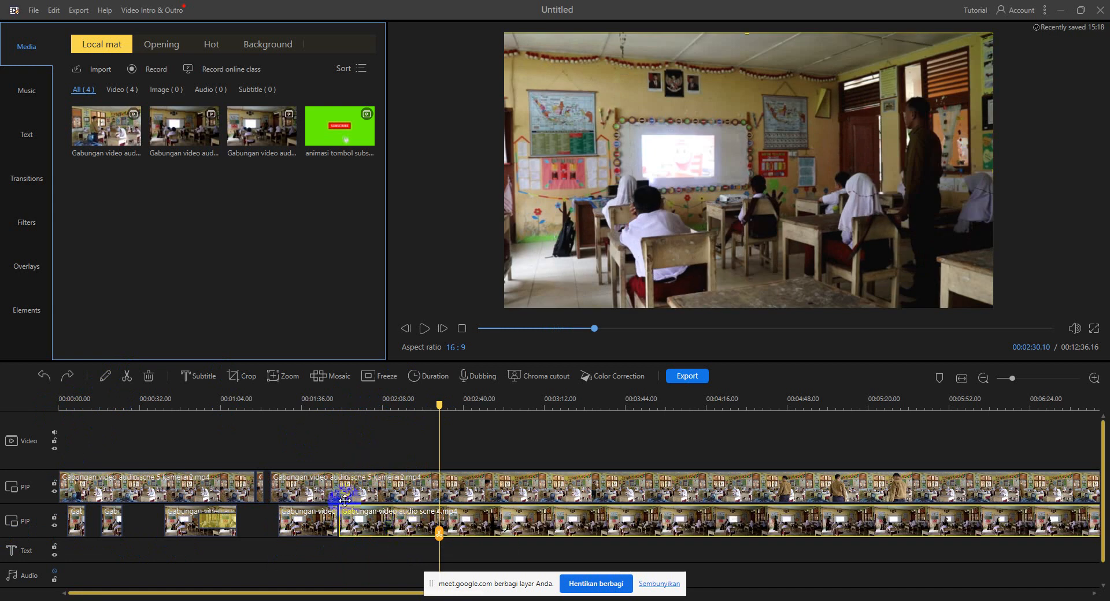
pyautogui.click(126, 376)
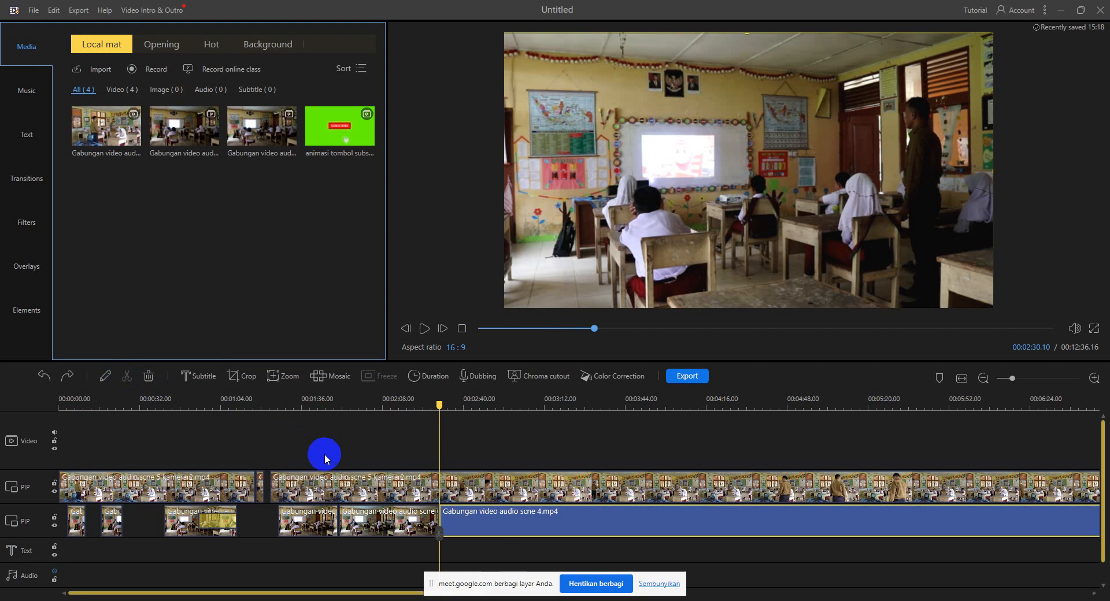
pyautogui.click(359, 527)
pyautogui.press('End')
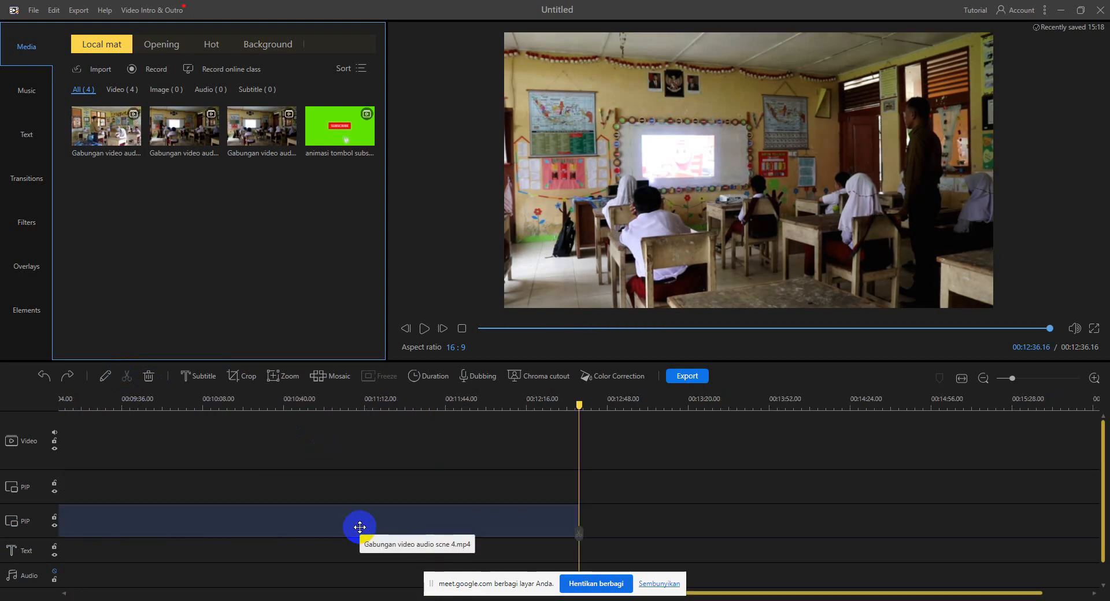
pyautogui.press('Up')
pyautogui.press('Delete')
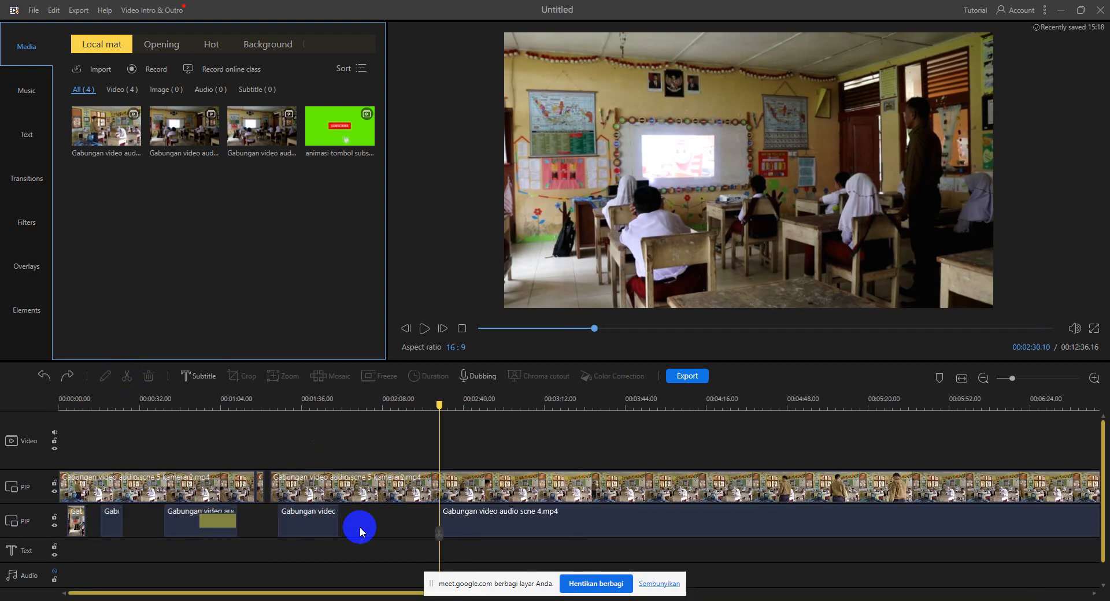
pyautogui.press('End')
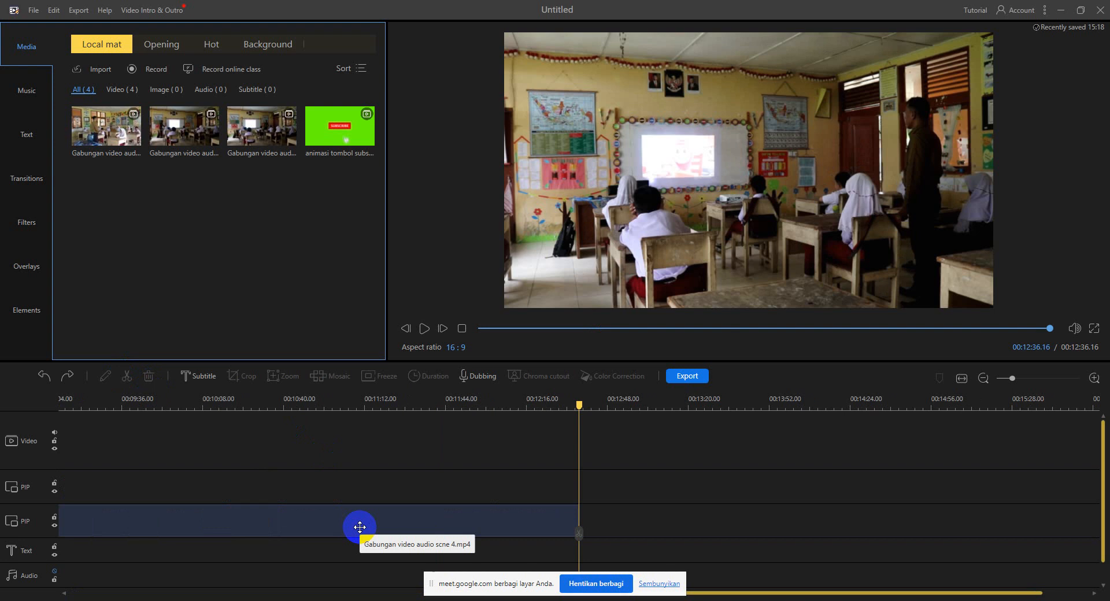
pyautogui.press('Up')
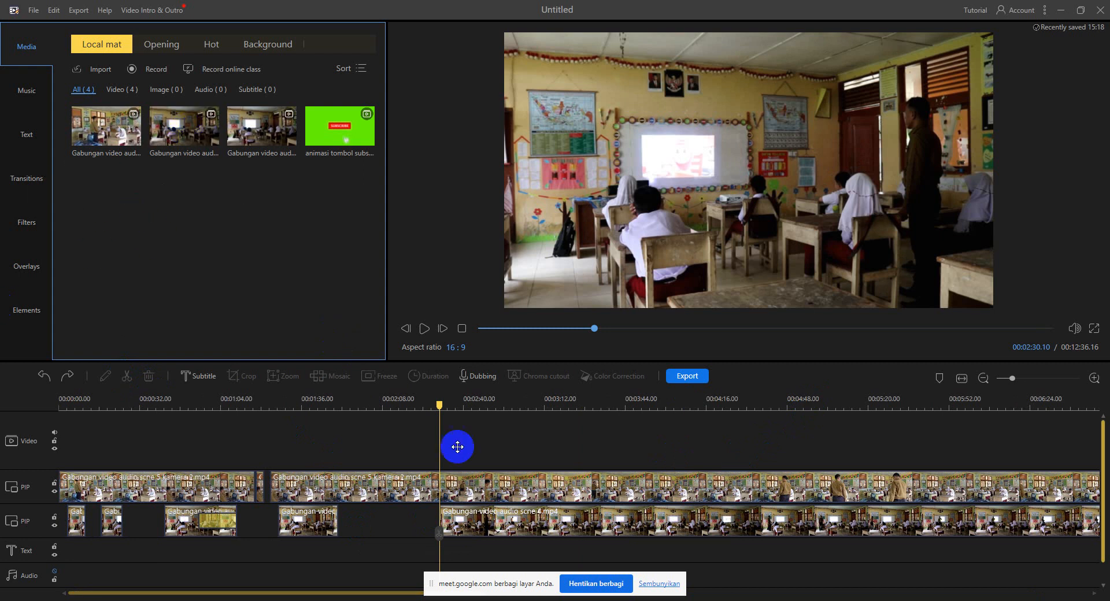
# Inspect the remaining footage at 00:07:44.08 and 00:06:42.18, with the long scne 5 kamera 2 clip selected.
pyautogui.scroll(-2, 688, 408)
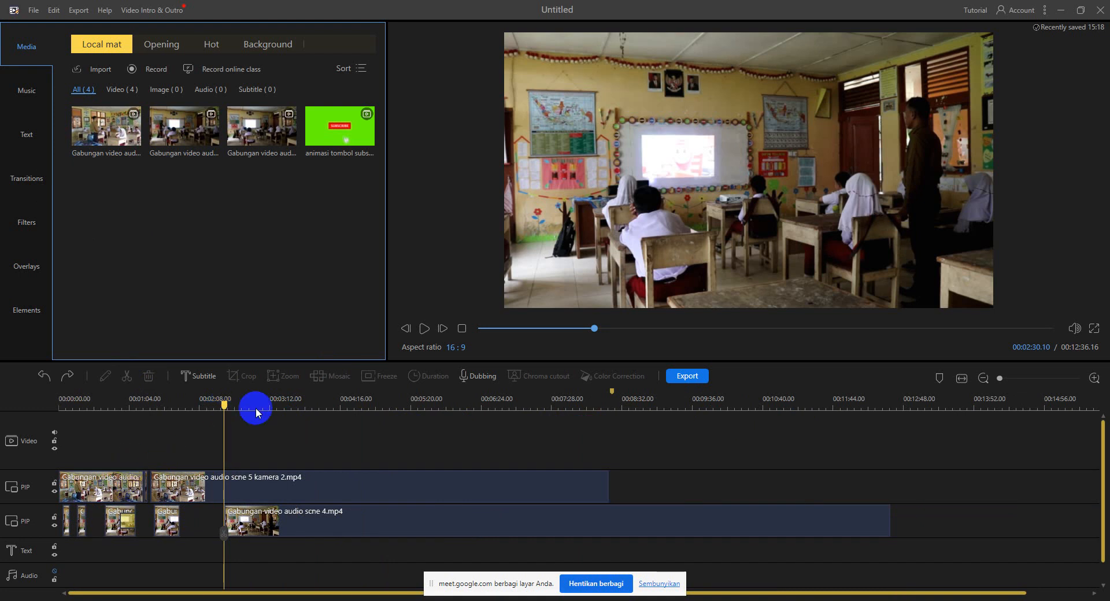
pyautogui.moveTo(224, 403); pyautogui.dragTo(570, 404)
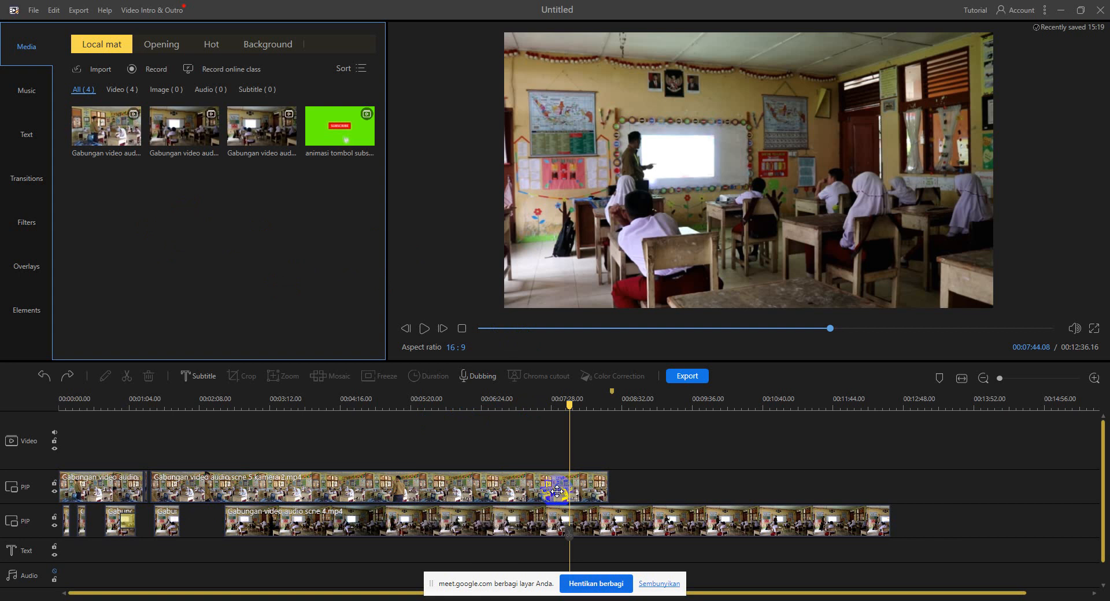
pyautogui.click(686, 477)
pyautogui.click(587, 478)
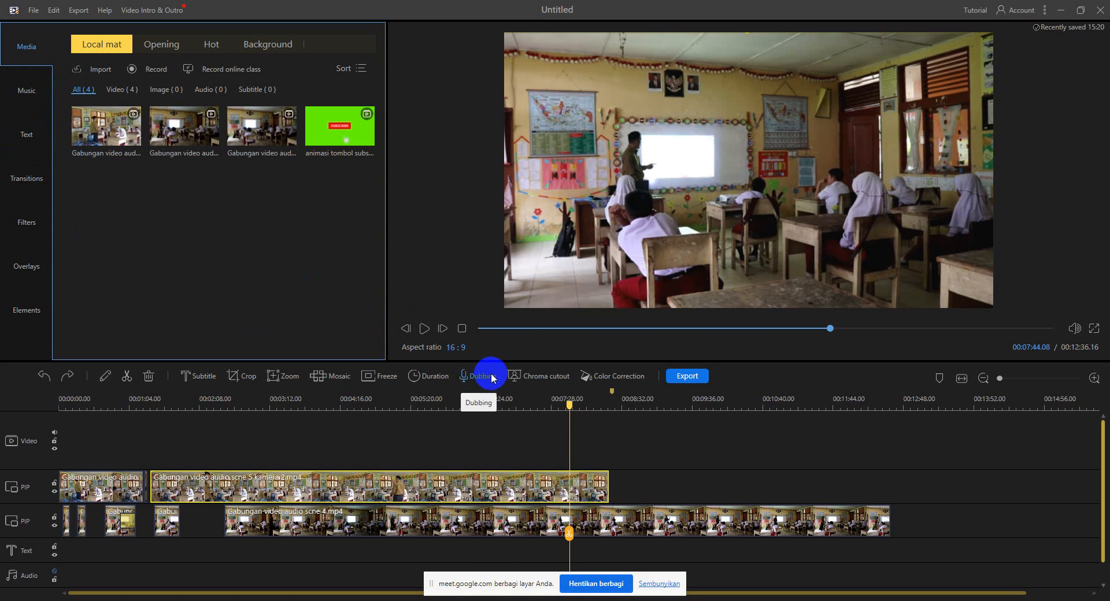
pyautogui.click(564, 407)
pyautogui.moveTo(524, 416); pyautogui.dragTo(501, 418)
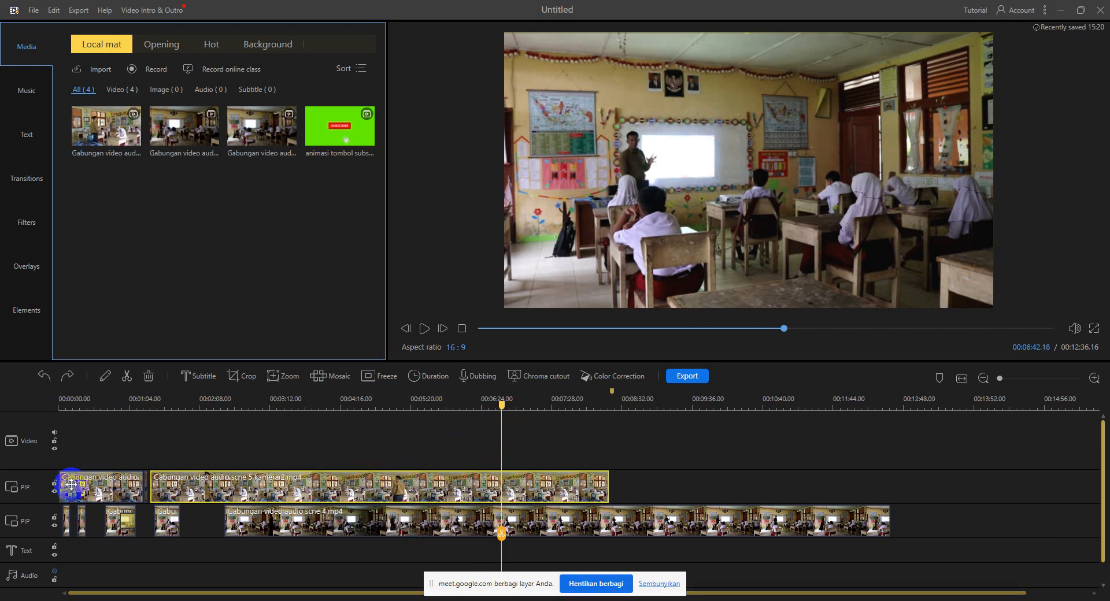
# Detach the audio from the long scne 4 clip that starts at 00:02:30.10 and select the detached audio clip.
pyautogui.click(404, 526)
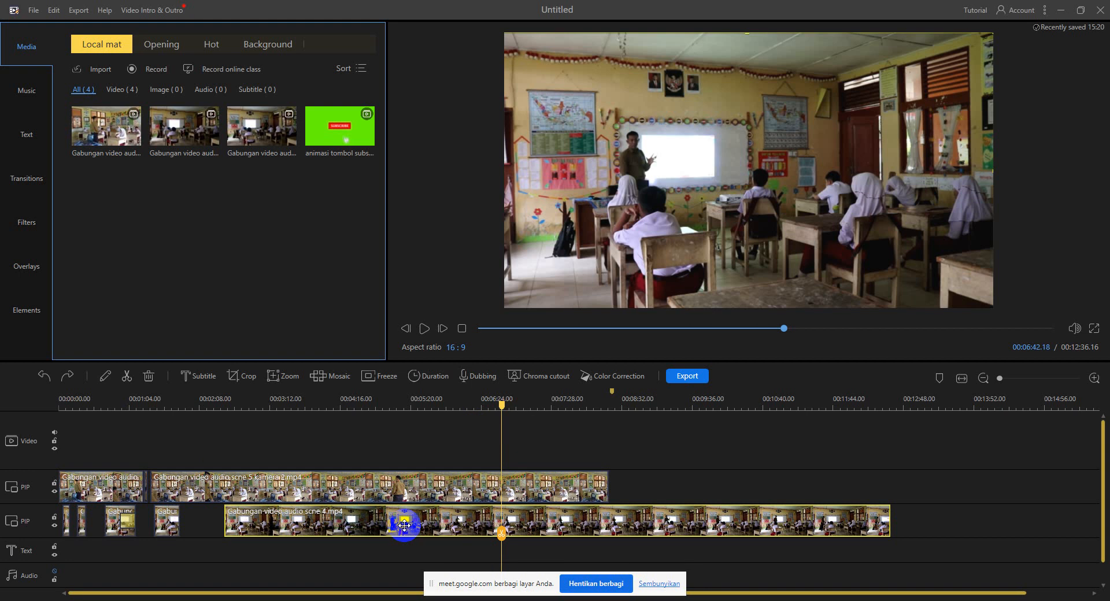
pyautogui.rightClick(405, 527)
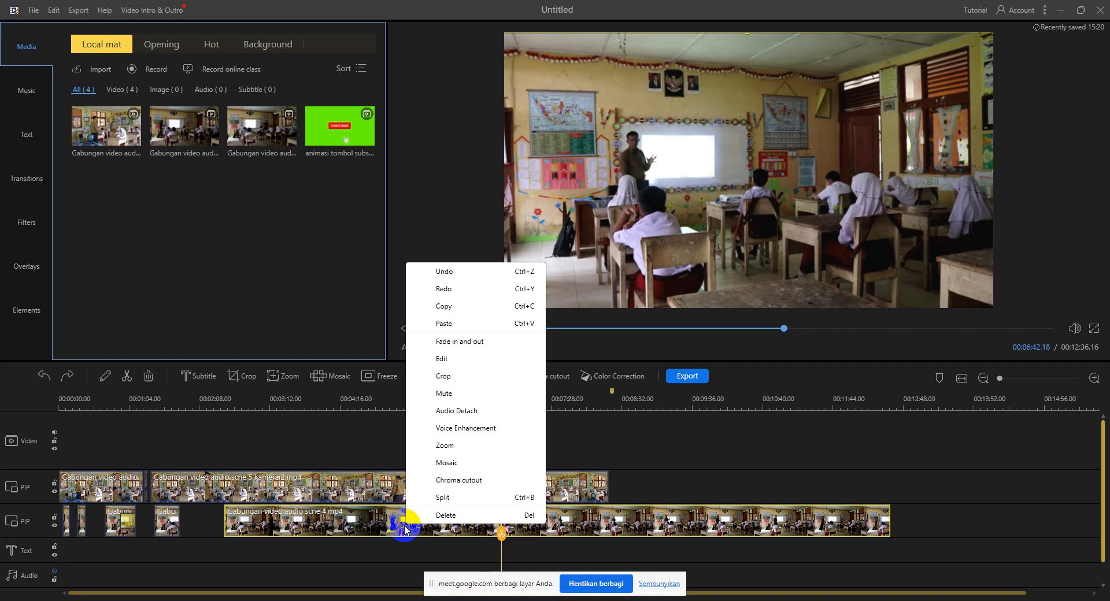
pyautogui.click(404, 526)
pyautogui.rightClick(405, 526)
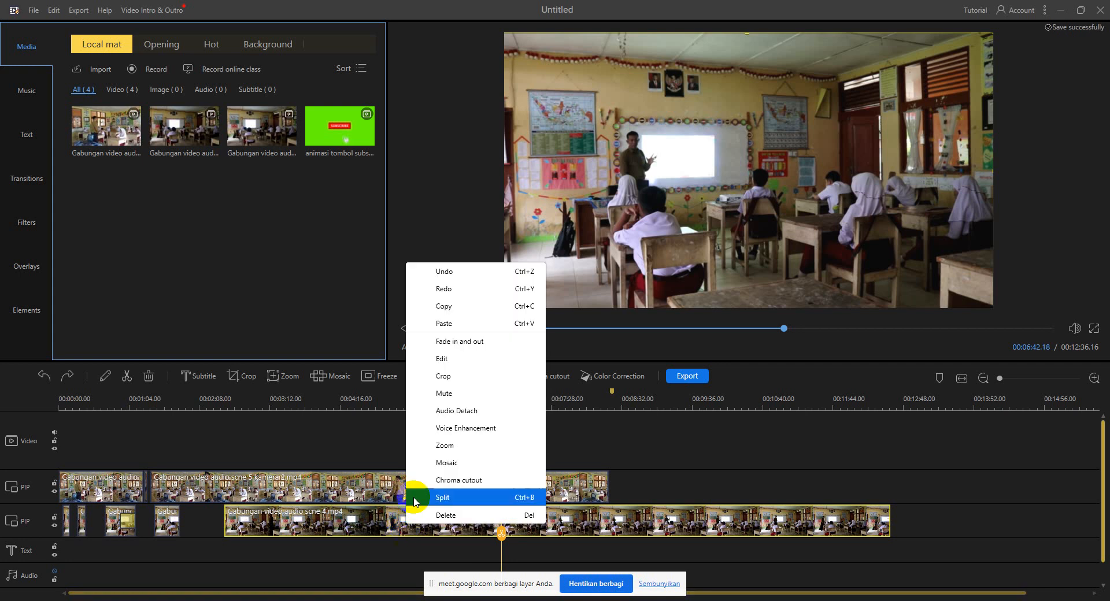
pyautogui.click(464, 411)
pyautogui.scroll(-1, 734, 556)
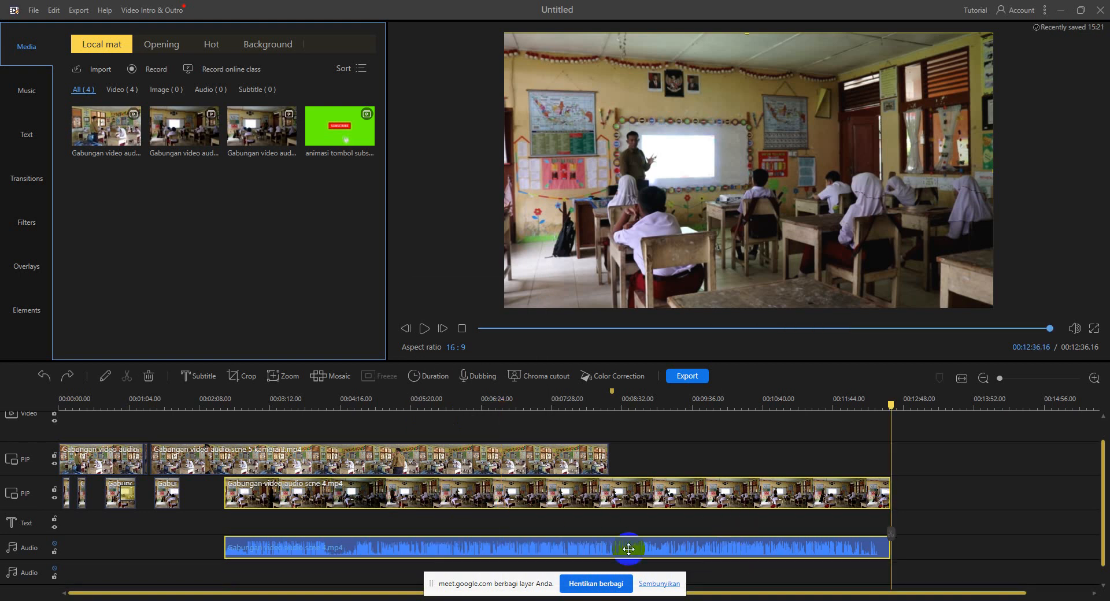
pyautogui.click(580, 551)
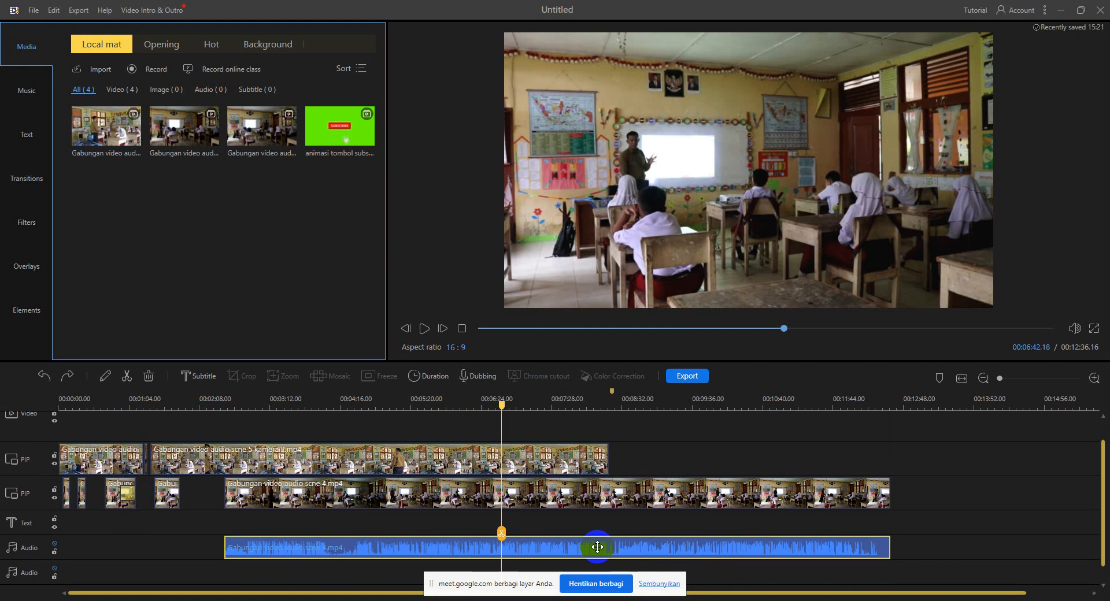
# Delete the detached audio of the long scne 4 clip and play back the footage from 00:03:55.04.
pyautogui.press('Delete')
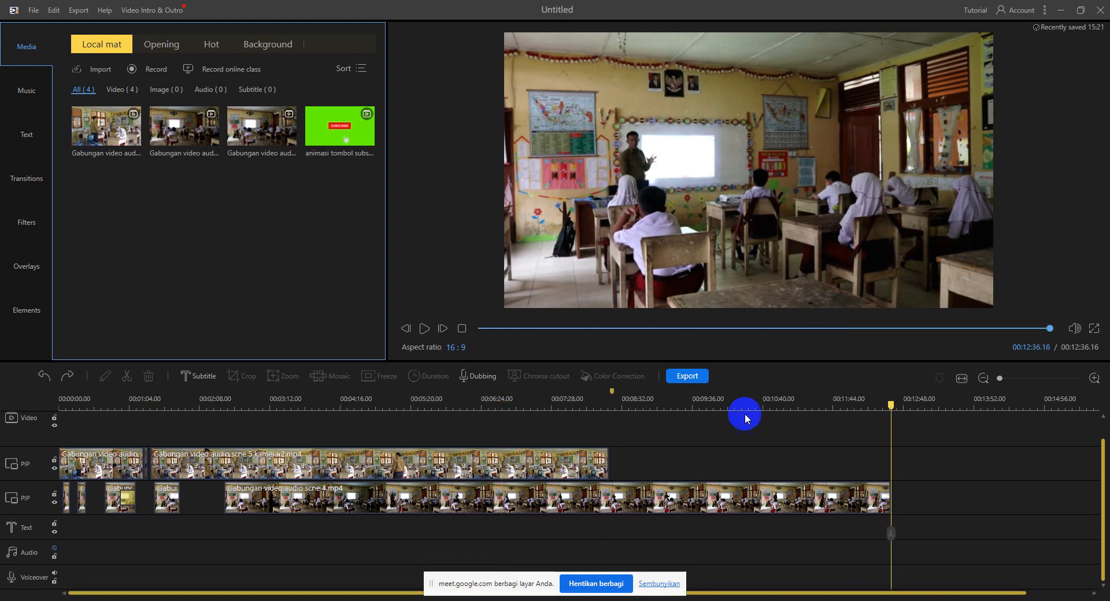
pyautogui.moveTo(894, 405); pyautogui.dragTo(316, 444)
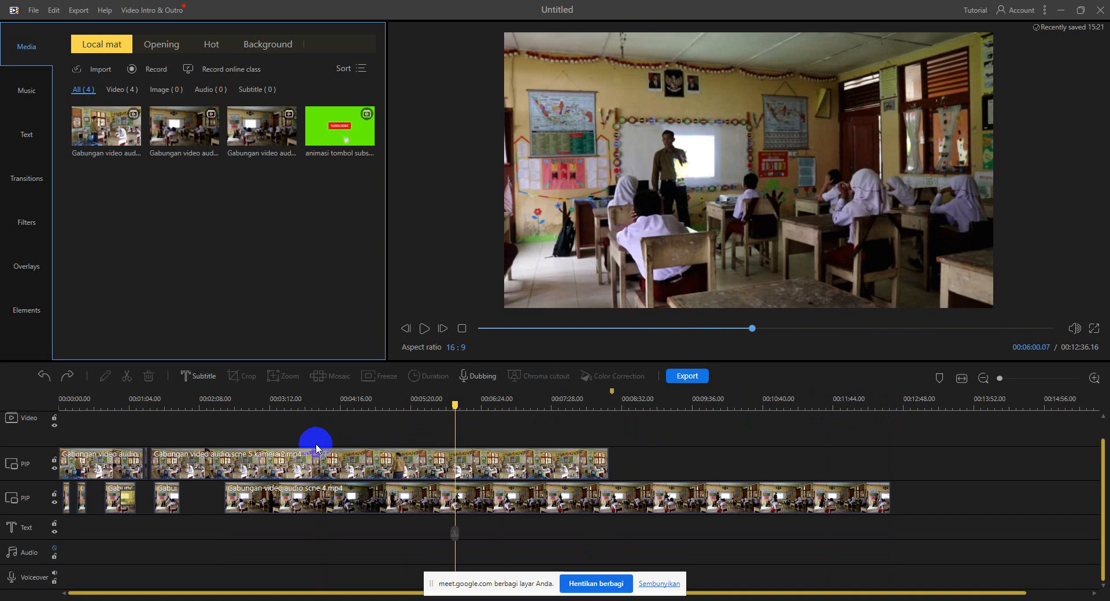
pyautogui.click(423, 332)
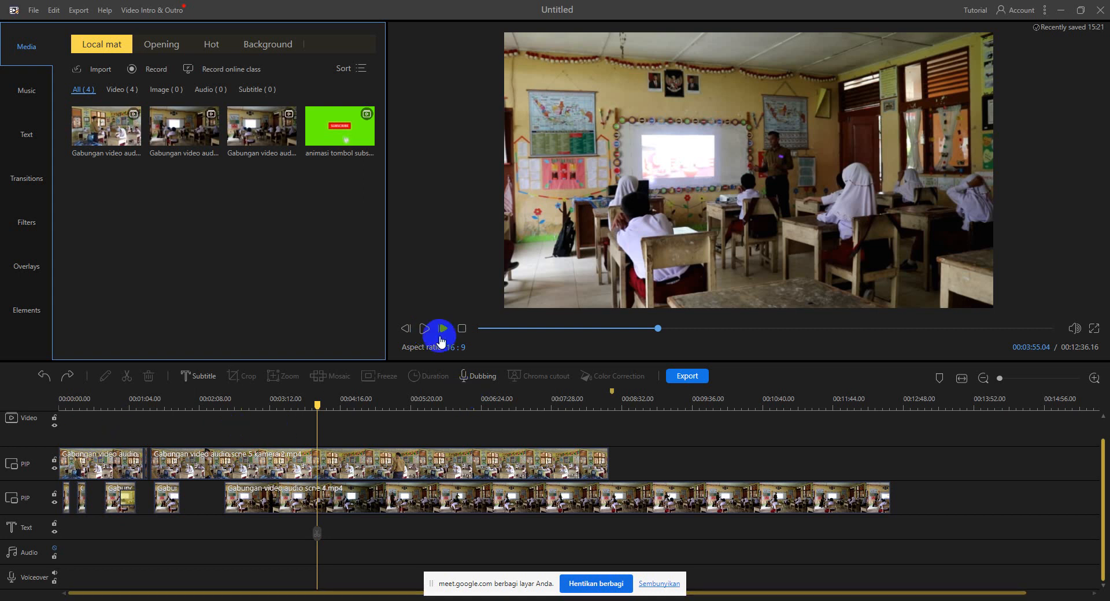
pyautogui.click(423, 330)
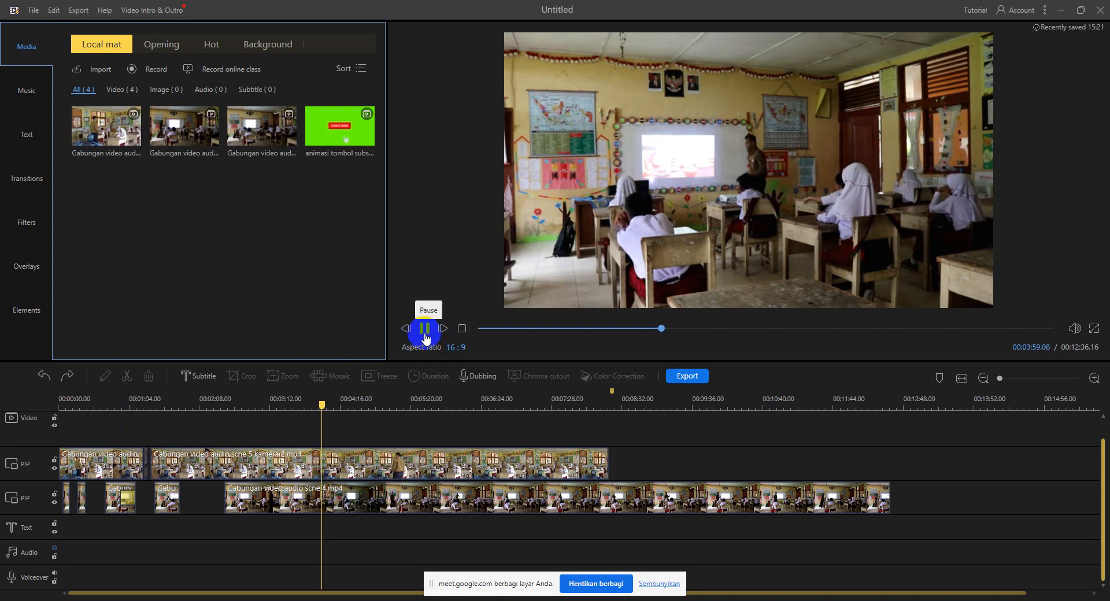
pyautogui.click(424, 329)
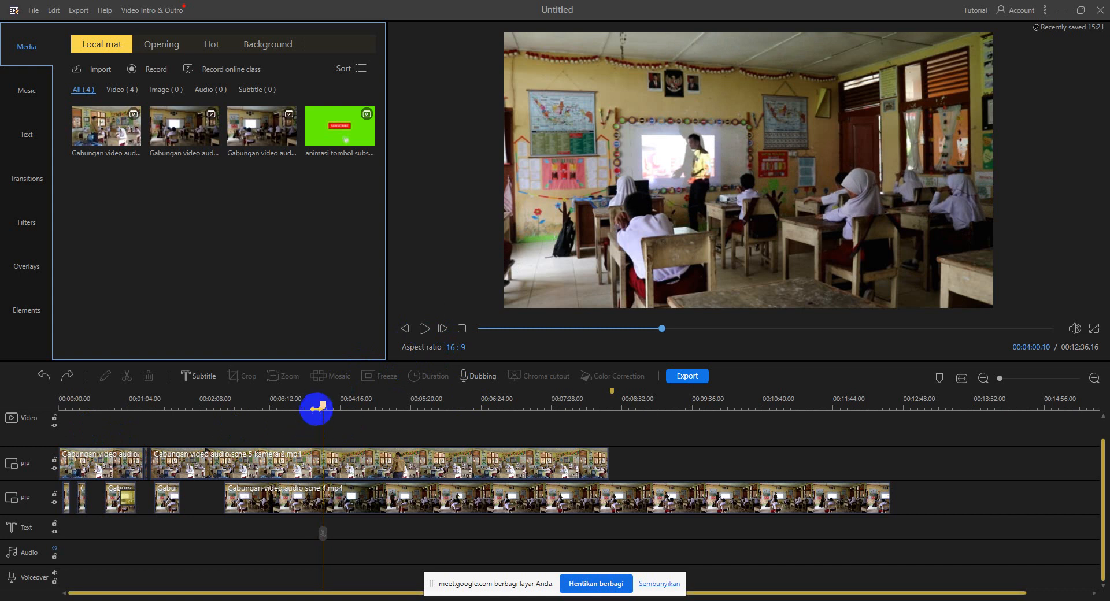
# Play back the footage from 00:02:12.15 and split the long scne 4 clip at 00:02:38.08.
pyautogui.moveTo(316, 408); pyautogui.dragTo(204, 428)
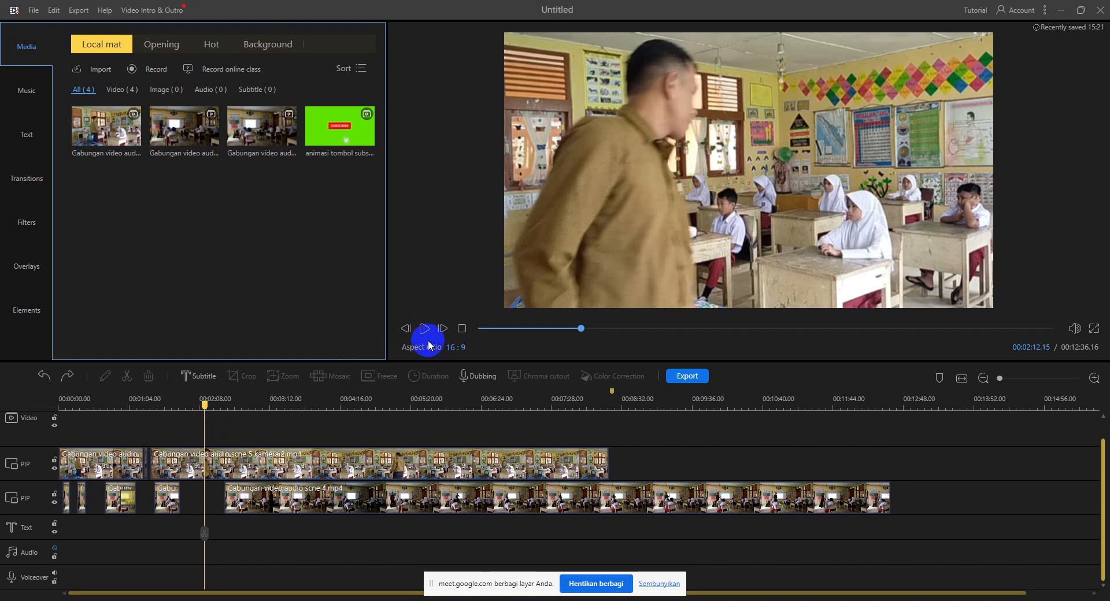
pyautogui.click(424, 331)
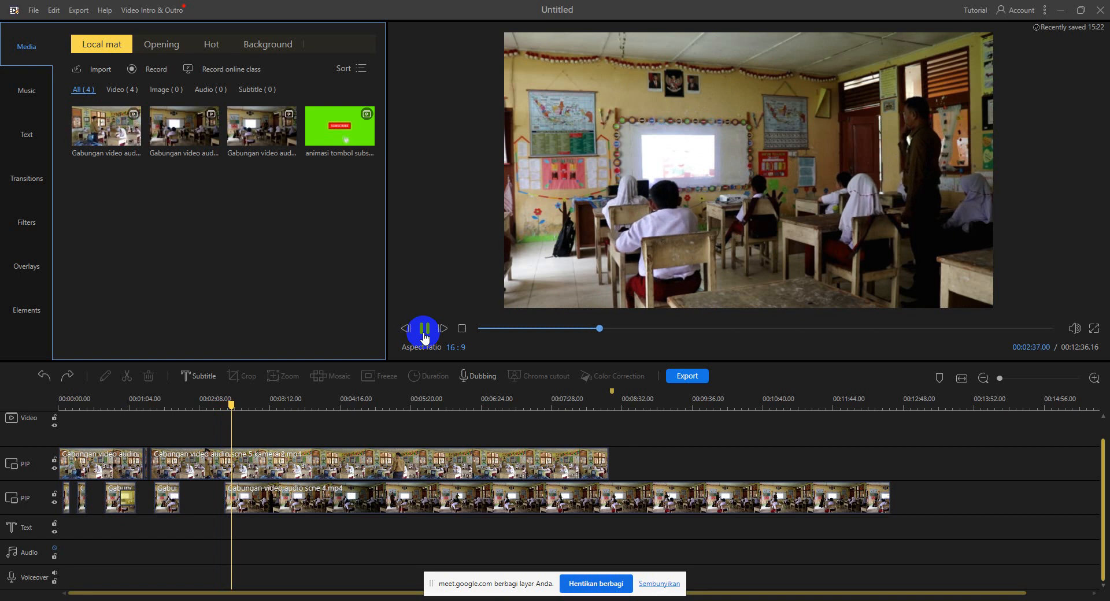
pyautogui.click(422, 341)
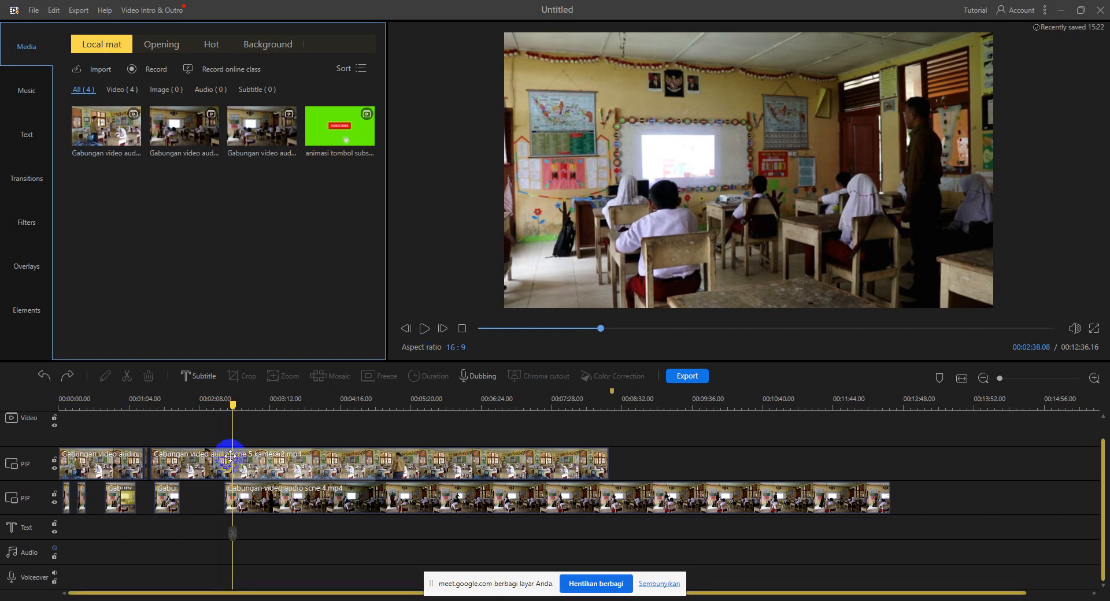
pyautogui.click(240, 497)
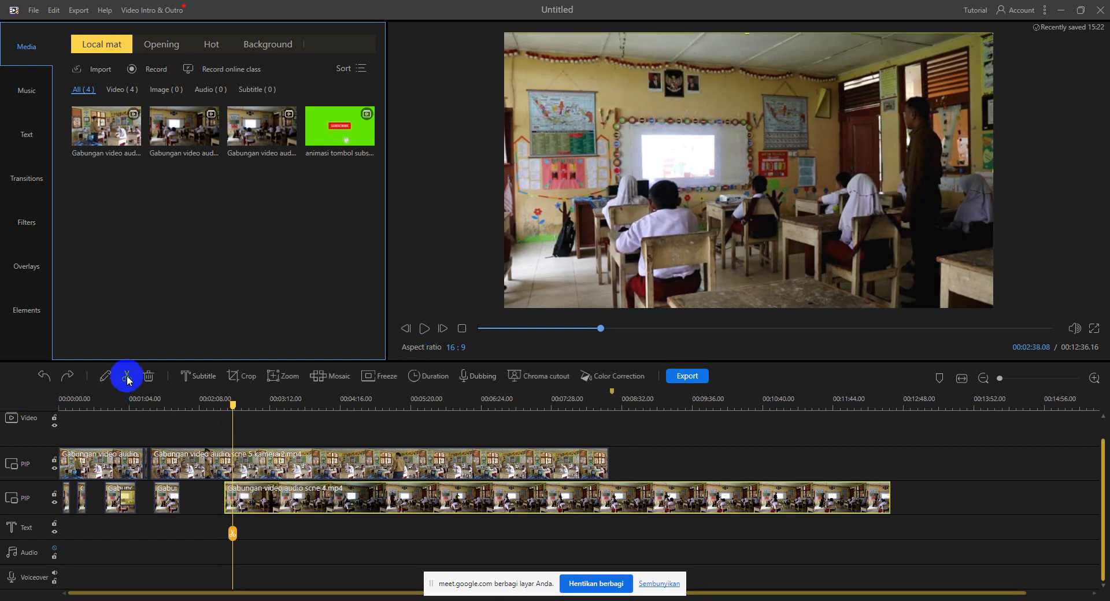
pyautogui.click(127, 376)
# Split the long scne 4 clip again at 00:02:43.08 and delete the short piece between the two splits.
pyautogui.click(237, 404)
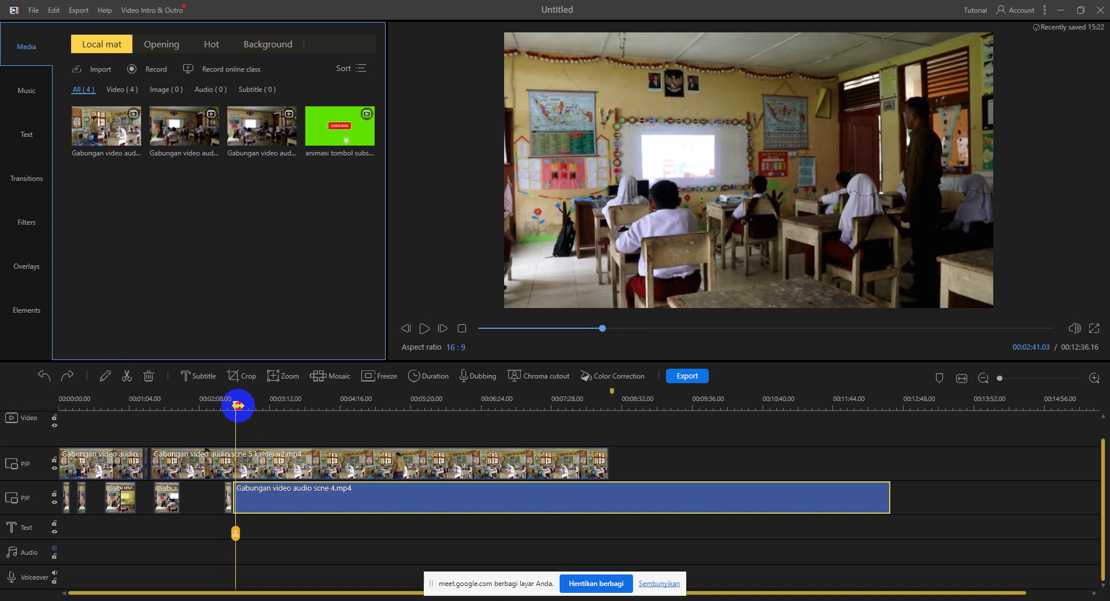
pyautogui.click(128, 377)
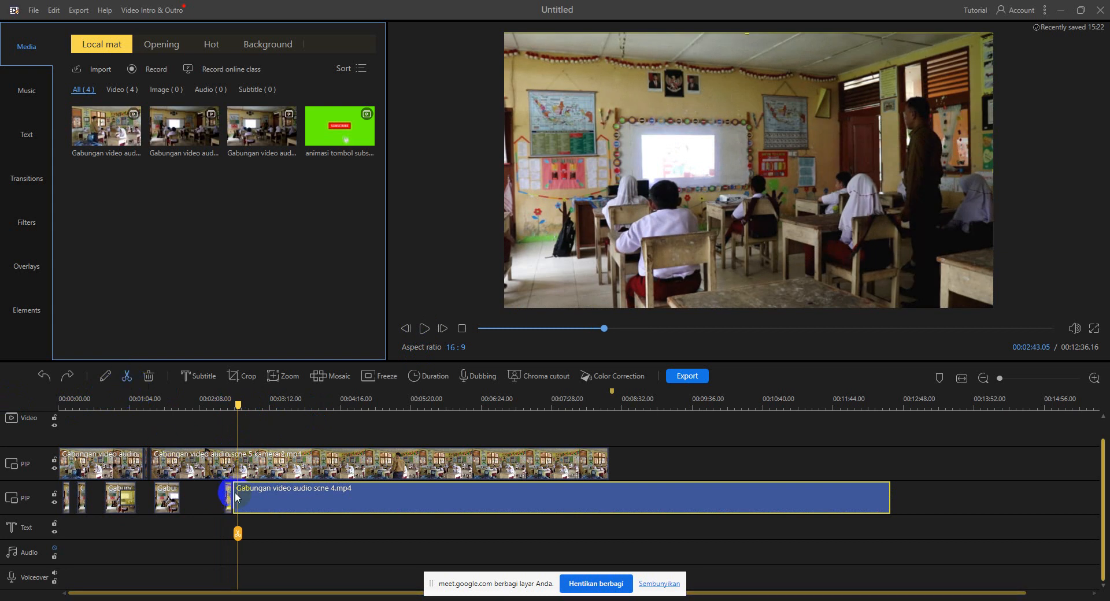
pyautogui.click(236, 493)
pyautogui.moveTo(292, 399); pyautogui.dragTo(530, 378)
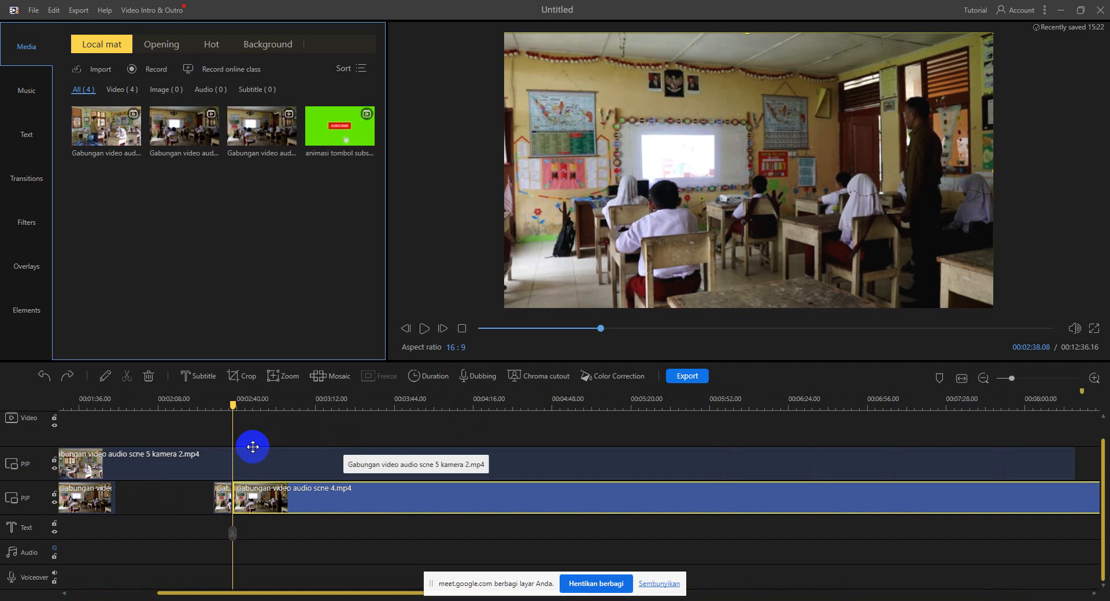
pyautogui.moveTo(231, 406)
pyautogui.mouseDown()
pyautogui.moveTo(245, 407)
pyautogui.moveTo(231, 406)
pyautogui.mouseUp()
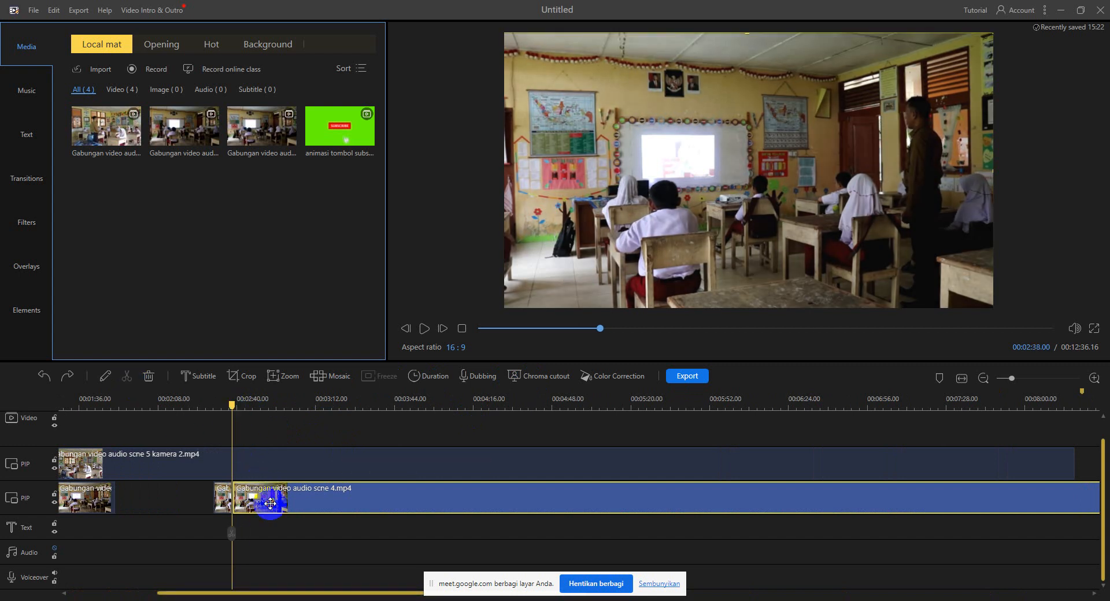
pyautogui.press('Right')
pyautogui.click(126, 377)
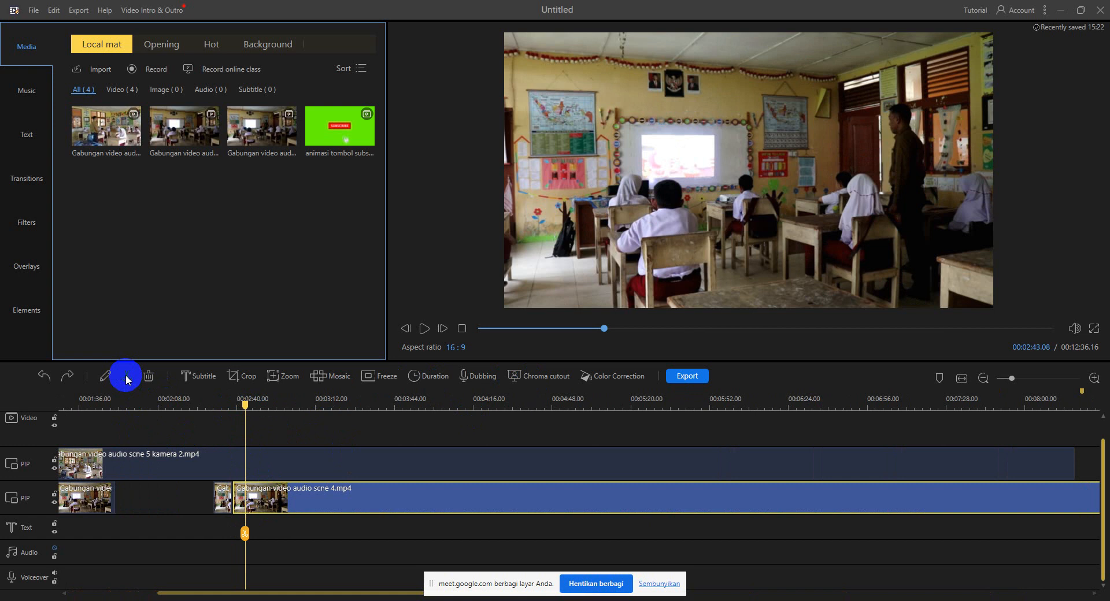
pyautogui.press('End')
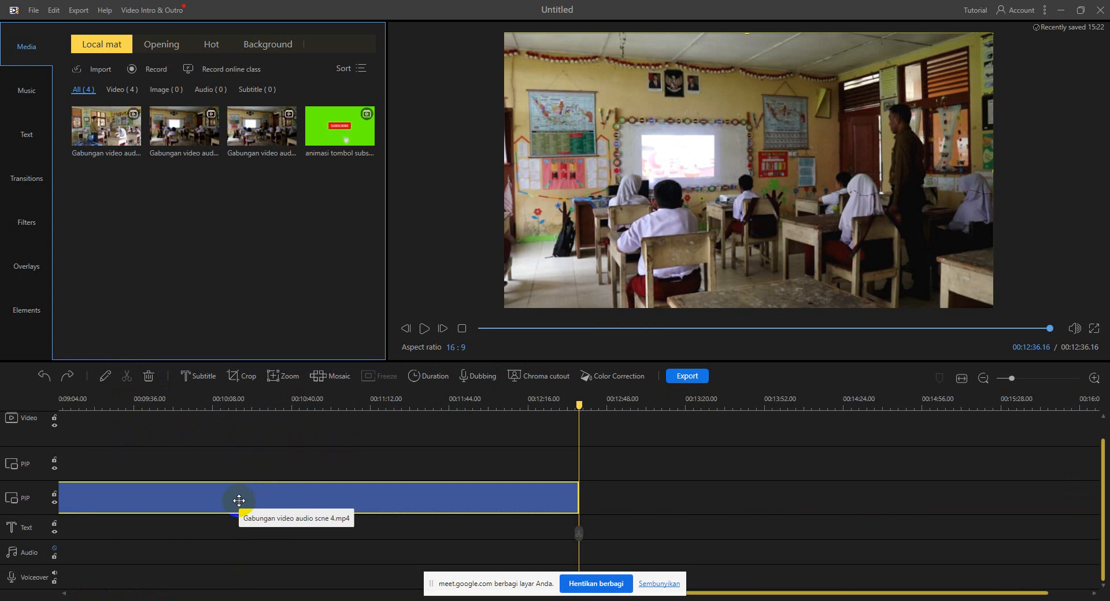
pyautogui.press('Up')
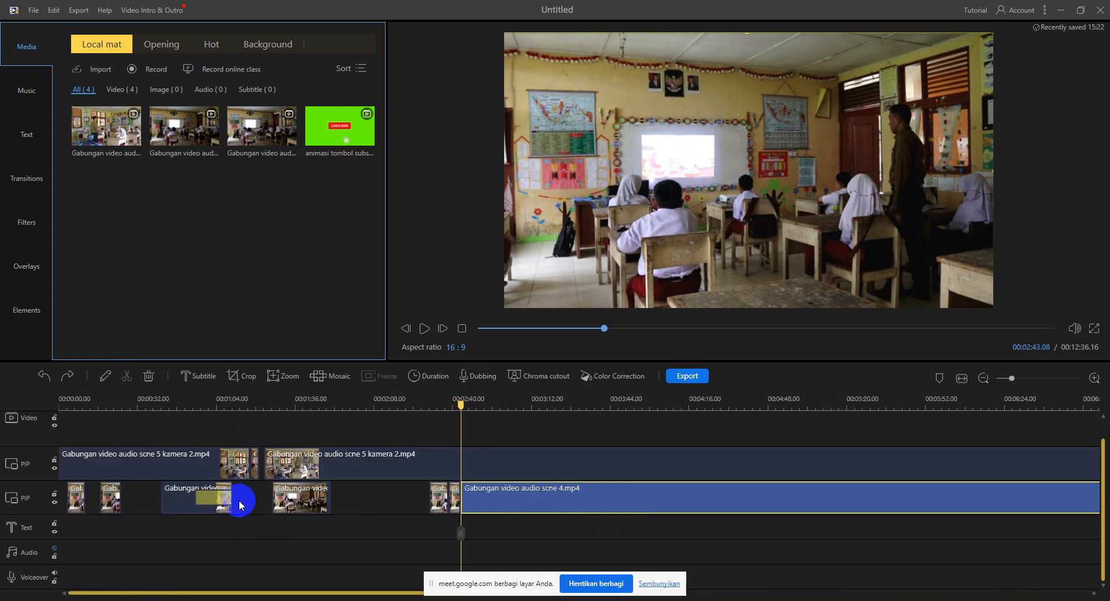
pyautogui.click(455, 495)
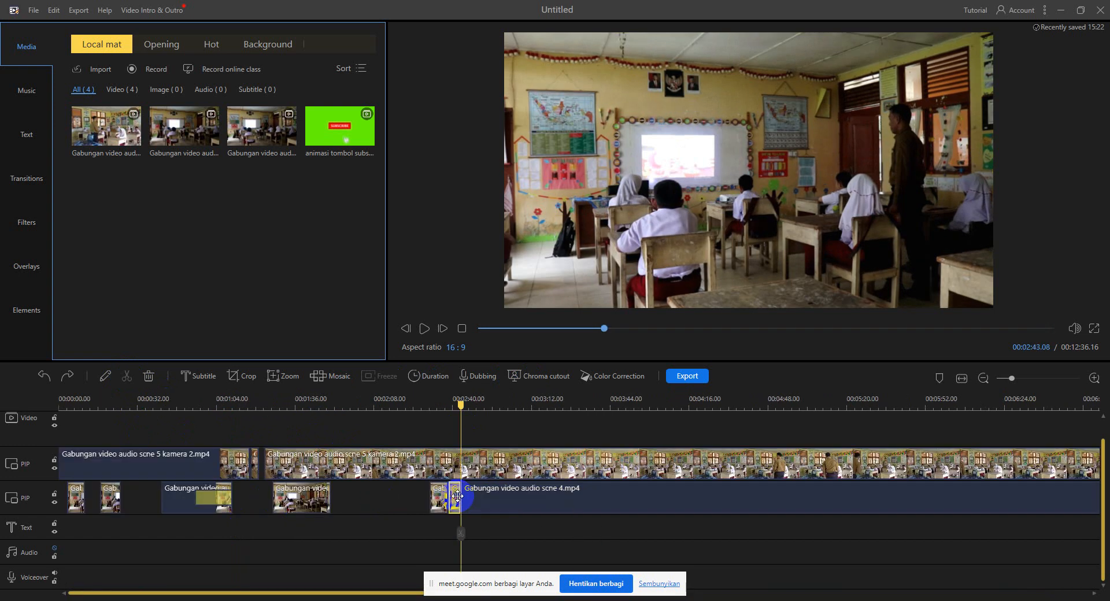
# Play back the new camera switch from 00:02:37.18 and inspect the footage at 00:06:59.04.
pyautogui.moveTo(460, 408); pyautogui.dragTo(448, 409)
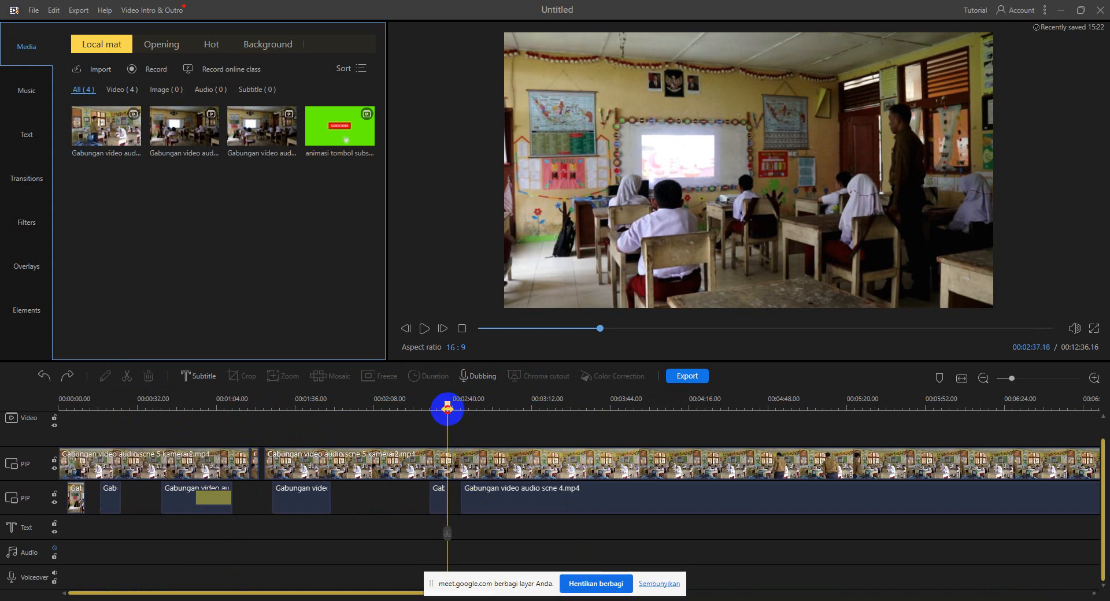
pyautogui.click(427, 335)
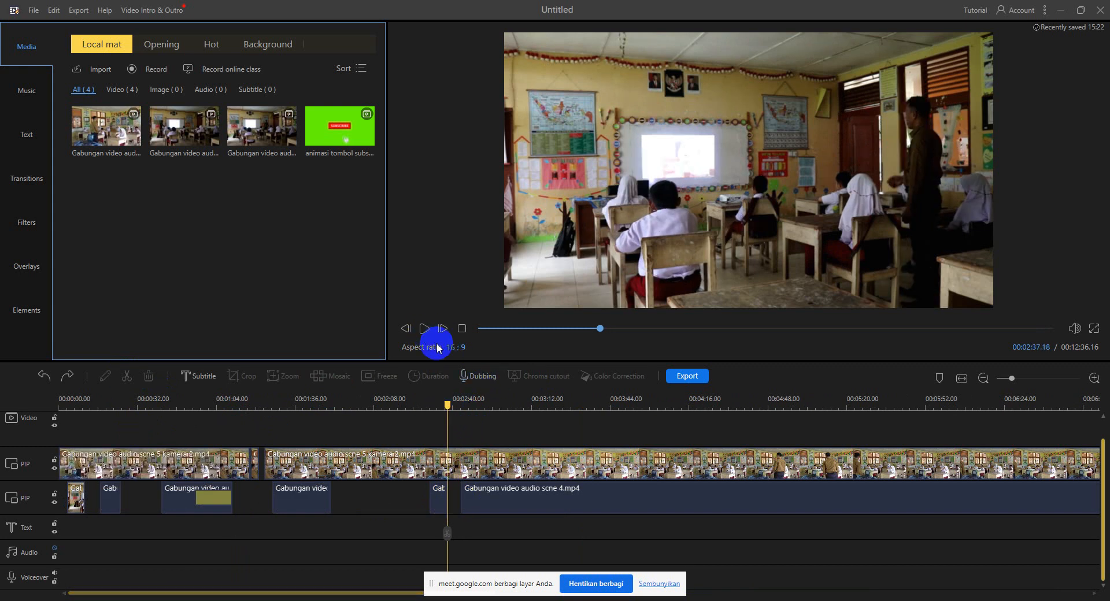
pyautogui.click(424, 328)
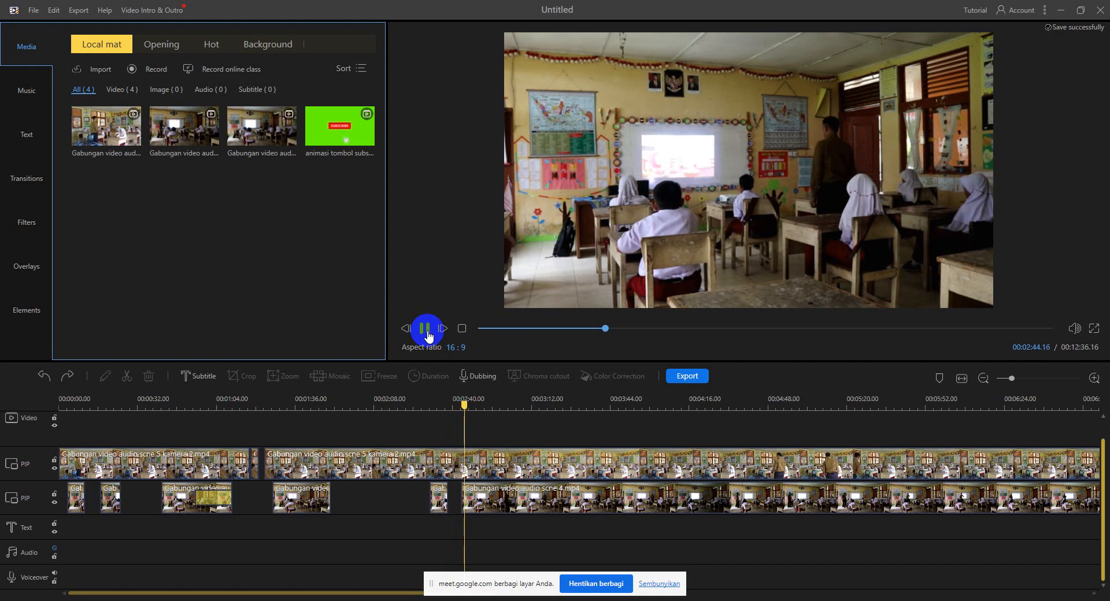
pyautogui.click(425, 328)
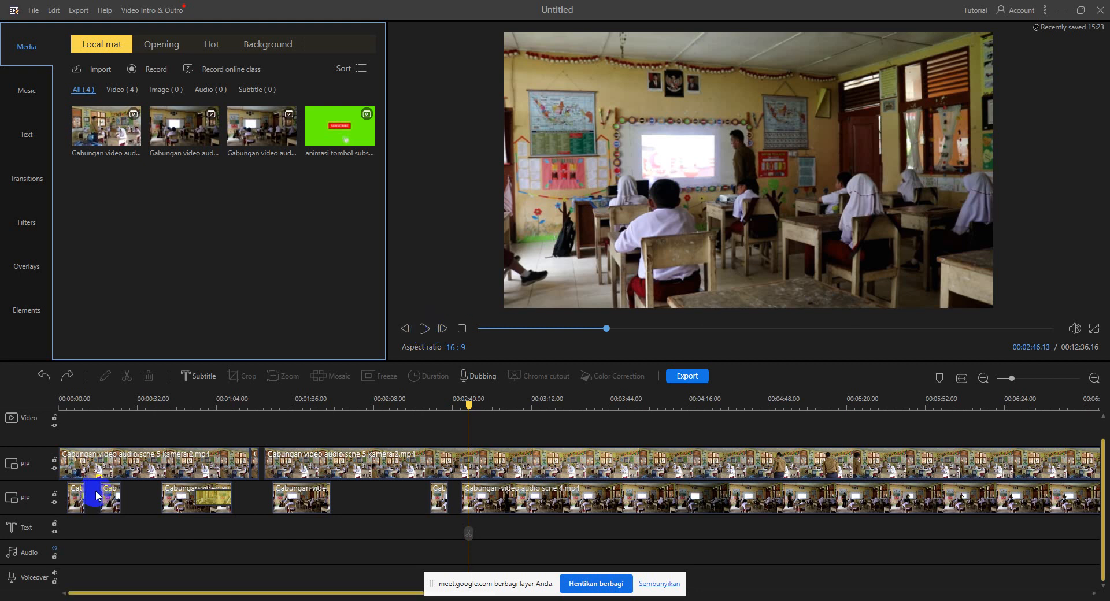
pyautogui.click(189, 507)
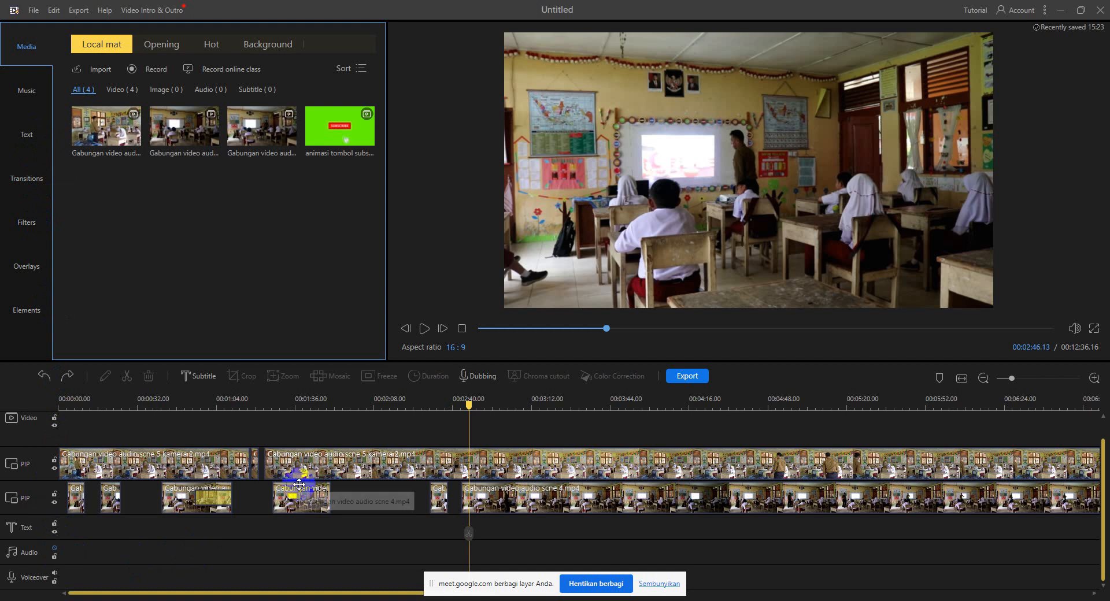
pyautogui.moveTo(717, 404); pyautogui.dragTo(325, 427)
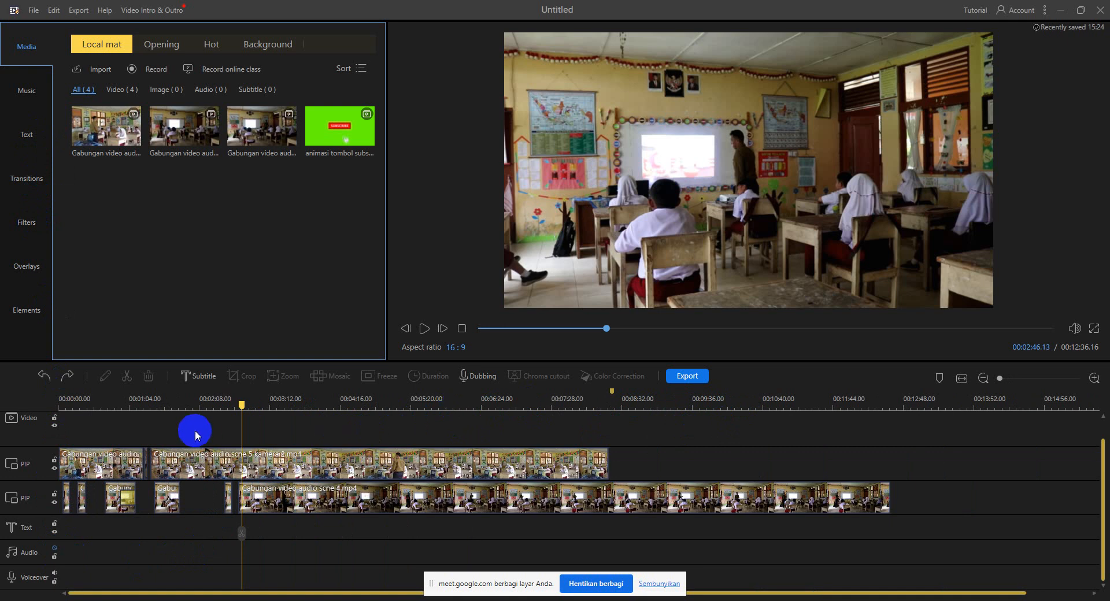
pyautogui.moveTo(241, 403); pyautogui.dragTo(519, 408)
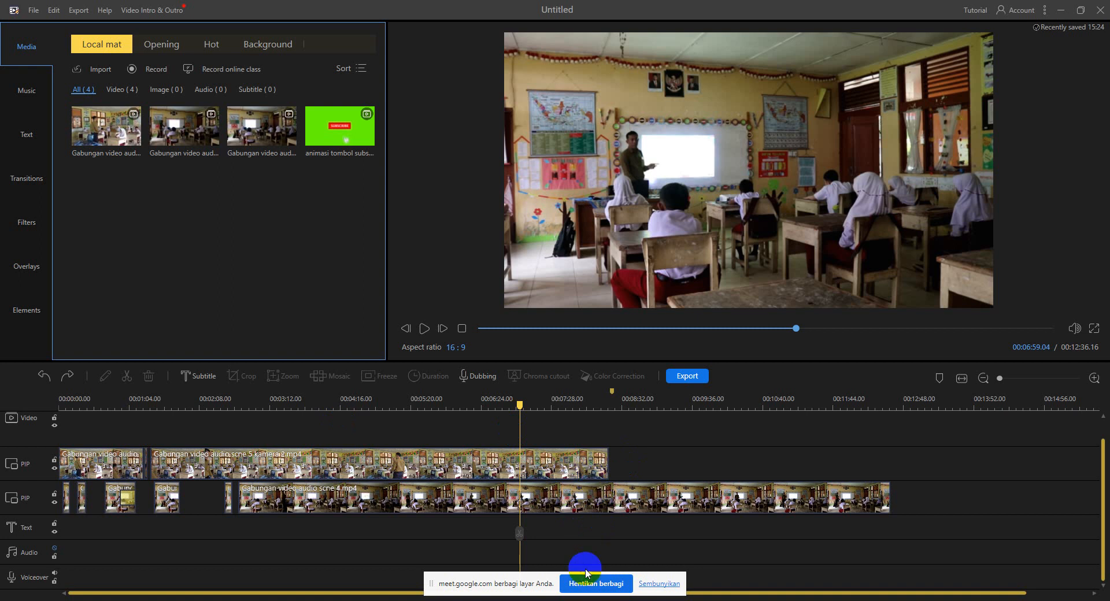
# Stop sharing the screen, switch to the browser and close the Google Meet tab.
pyautogui.click(597, 585)
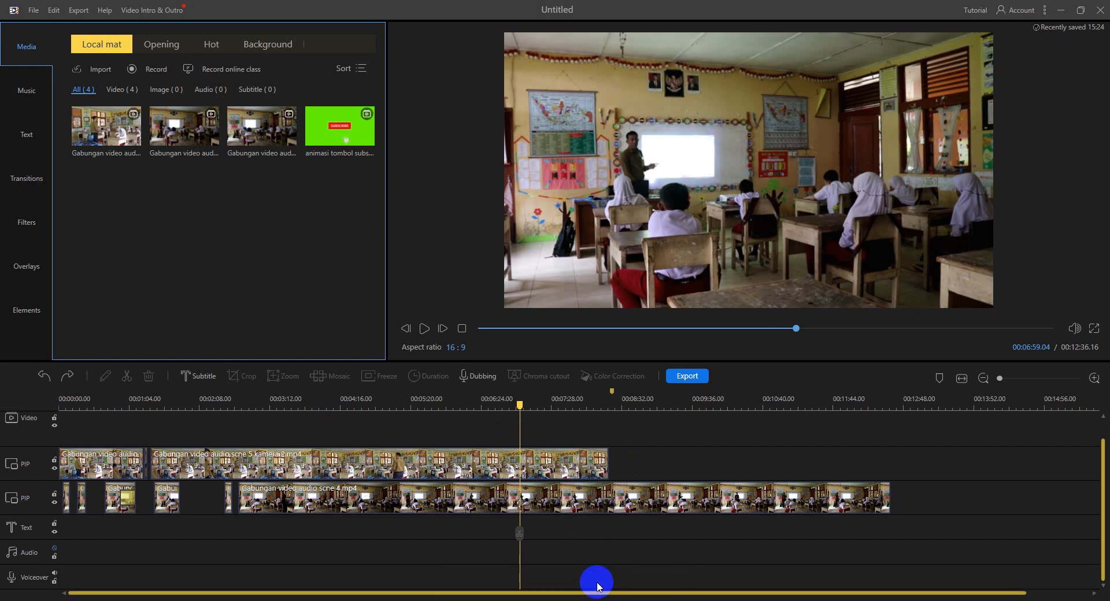
pyautogui.click(415, 600)
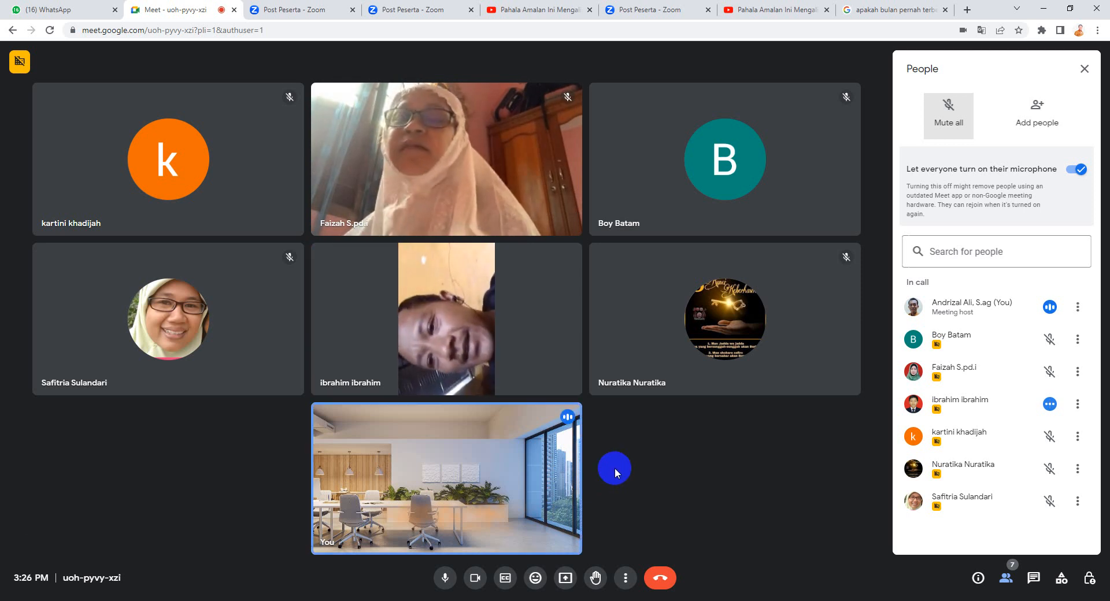
pyautogui.moveTo(382, 488)
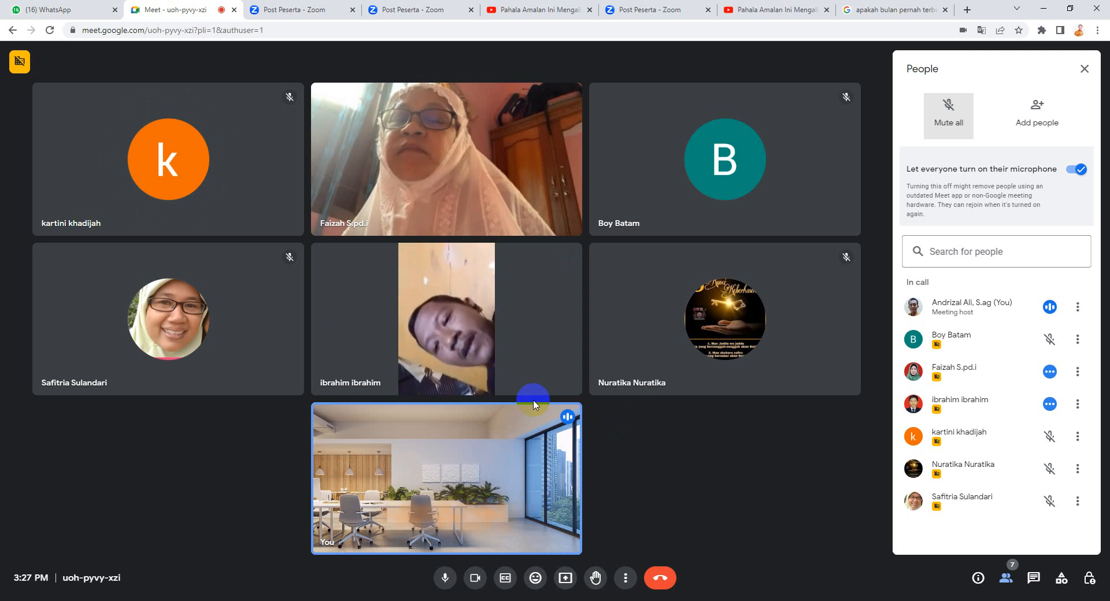
pyautogui.moveTo(480, 418)
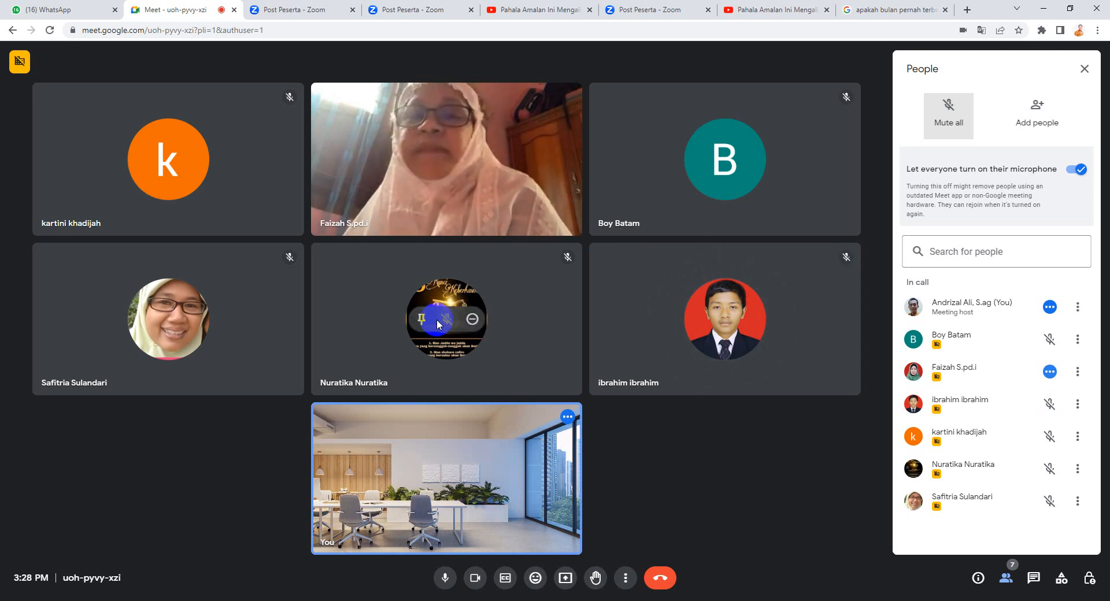
pyautogui.moveTo(412, 489)
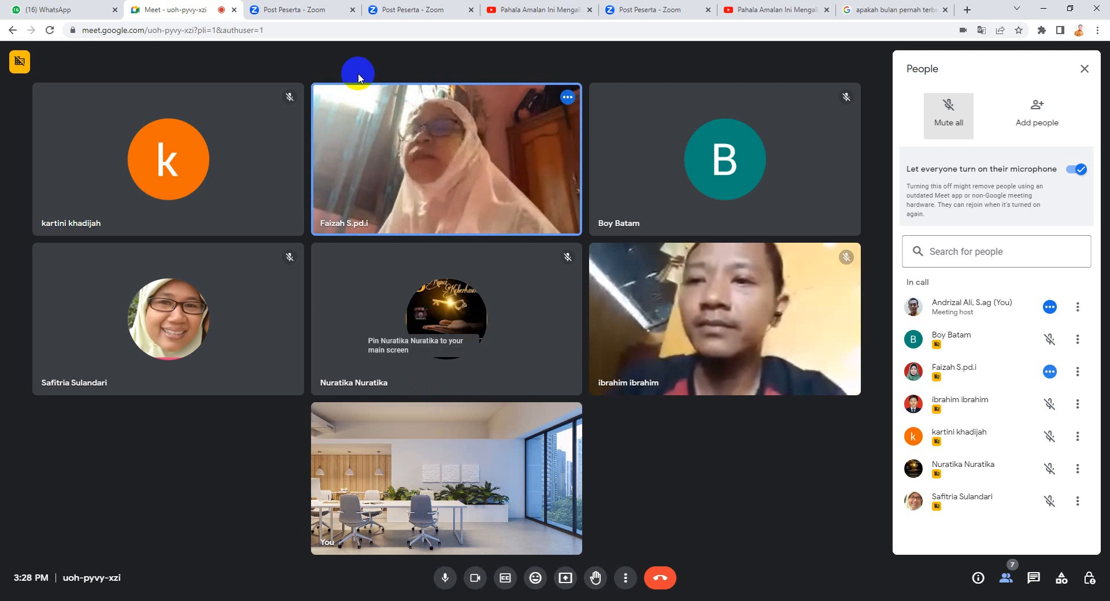
pyautogui.click(234, 10)
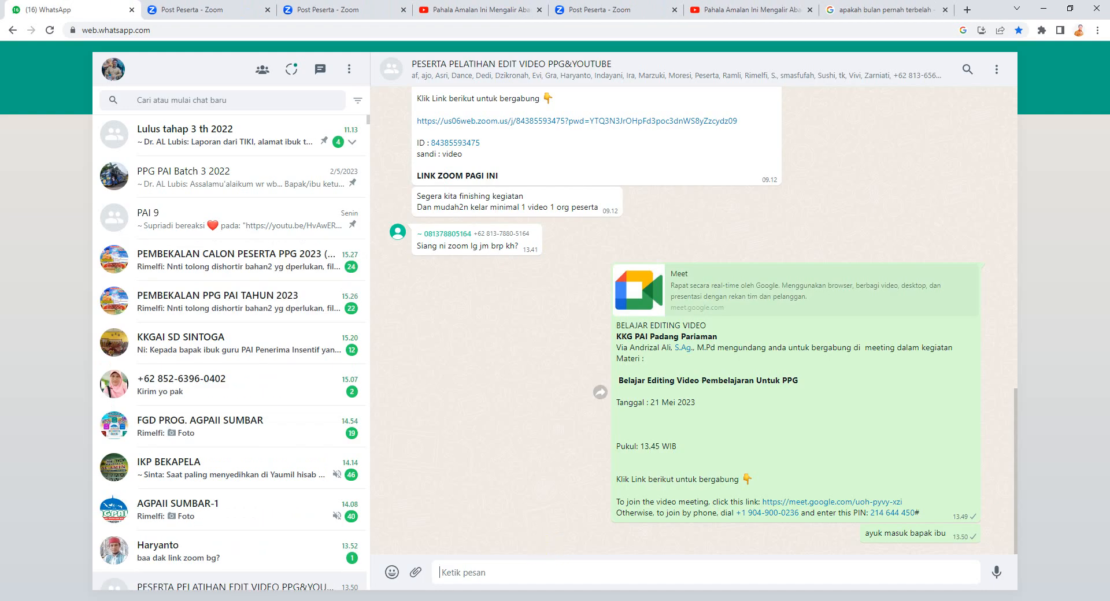